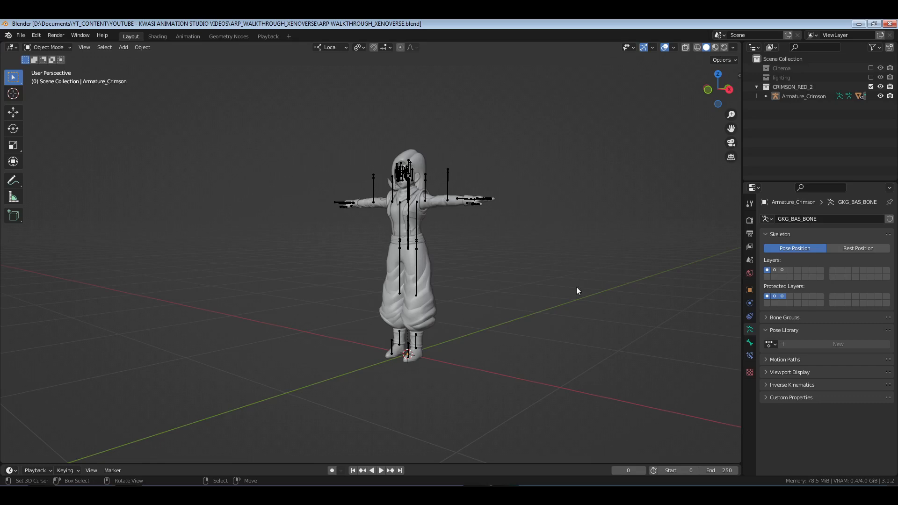
# - Show the Auto-Rig Pro (ARP) tools in the 3D viewport's sidebar
pyautogui.press('n')
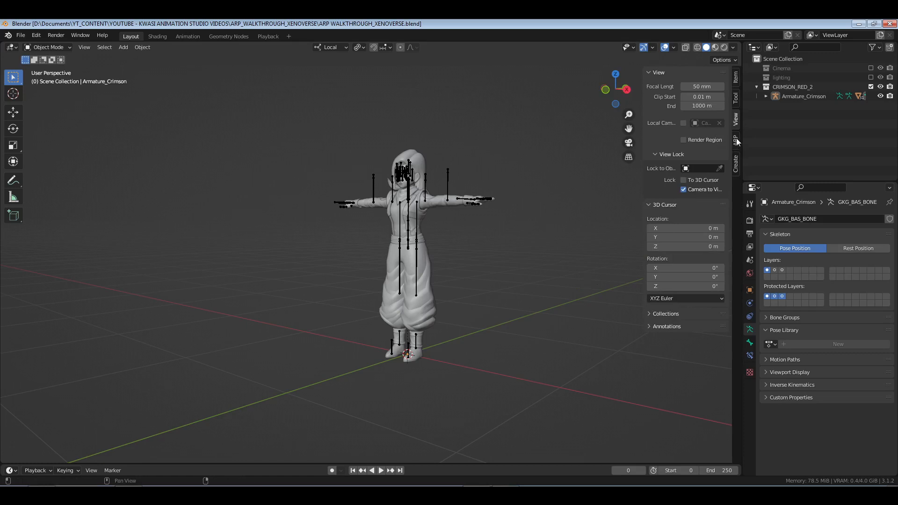
pyautogui.click(736, 142)
pyautogui.click(678, 74)
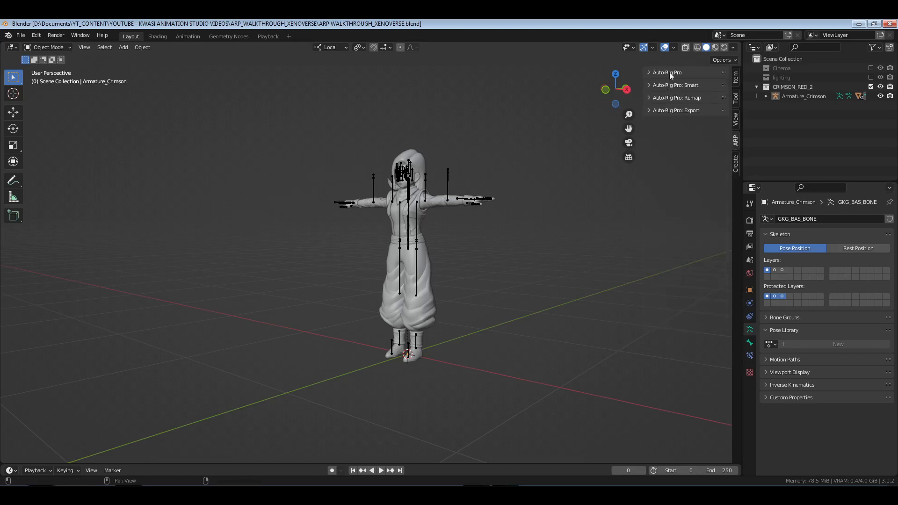
# - Start installing an add-on from the preferences and browse to the bookmarked BLENDER PROJECTS folder
pyautogui.click(36, 35)
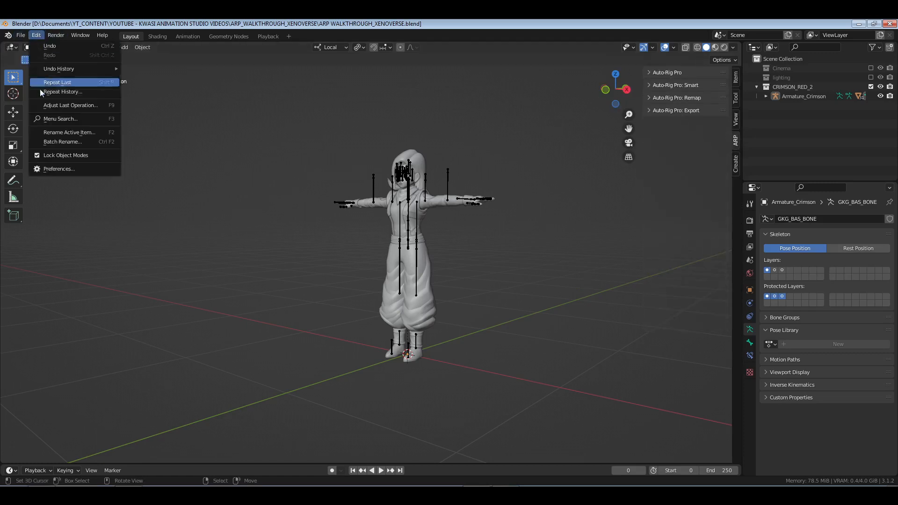
pyautogui.click(64, 170)
pyautogui.moveTo(216, 45); pyautogui.dragTo(310, 47)
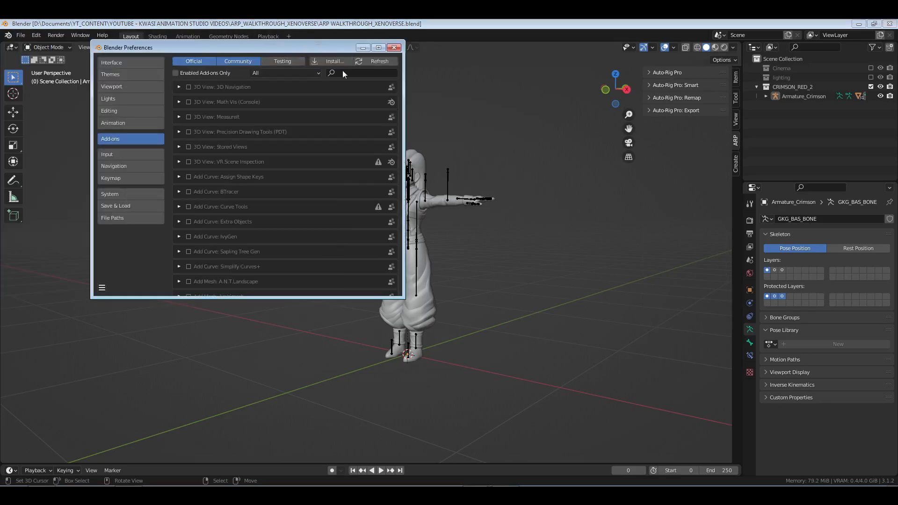
pyautogui.click(330, 57)
pyautogui.click(47, 256)
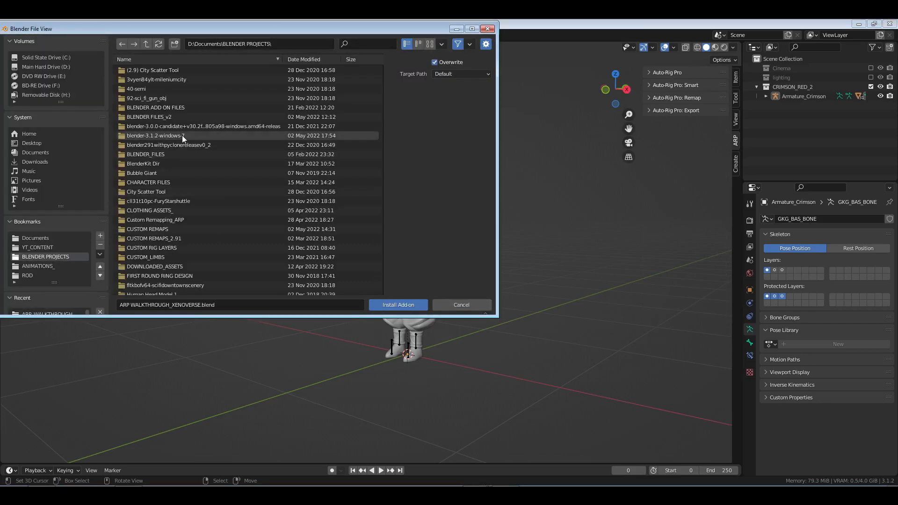
# - Look through the BLENDER FILES_v2 folder for the Auto-Rig Pro Quick Rig add-on file
pyautogui.click(156, 118)
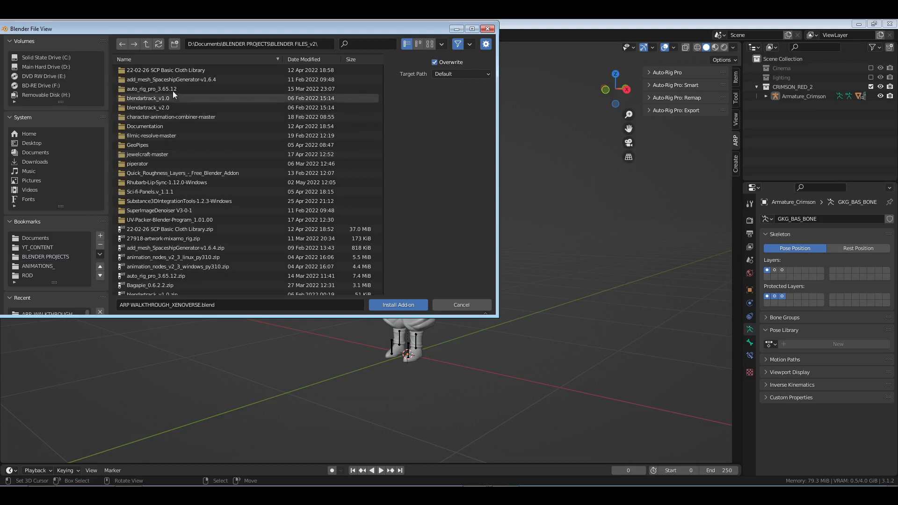
pyautogui.scroll(-4, 178, 226)
pyautogui.scroll(4, 178, 226)
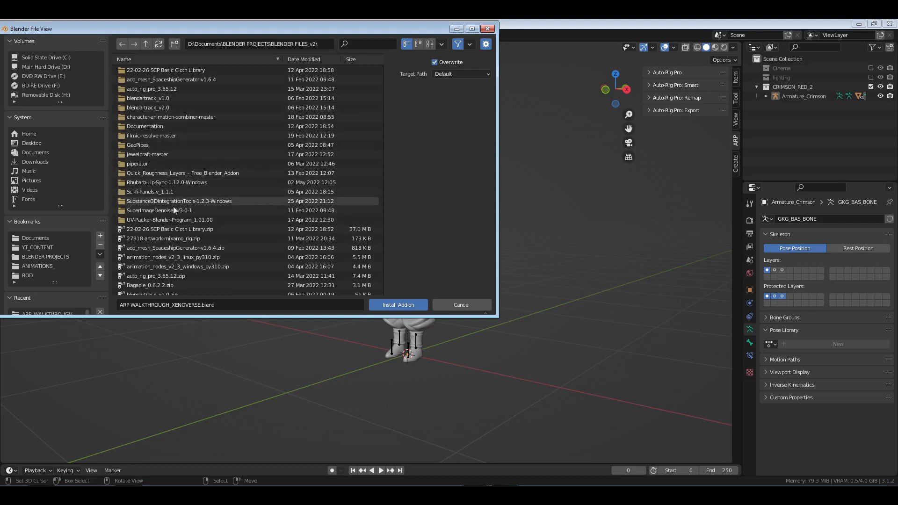
pyautogui.scroll(-10, 173, 222)
pyautogui.scroll(6, 148, 161)
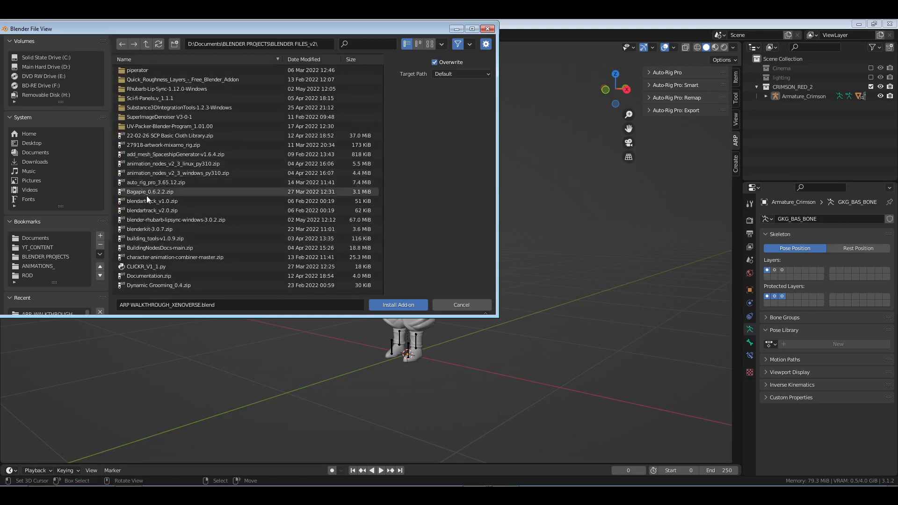
pyautogui.scroll(-10, 191, 229)
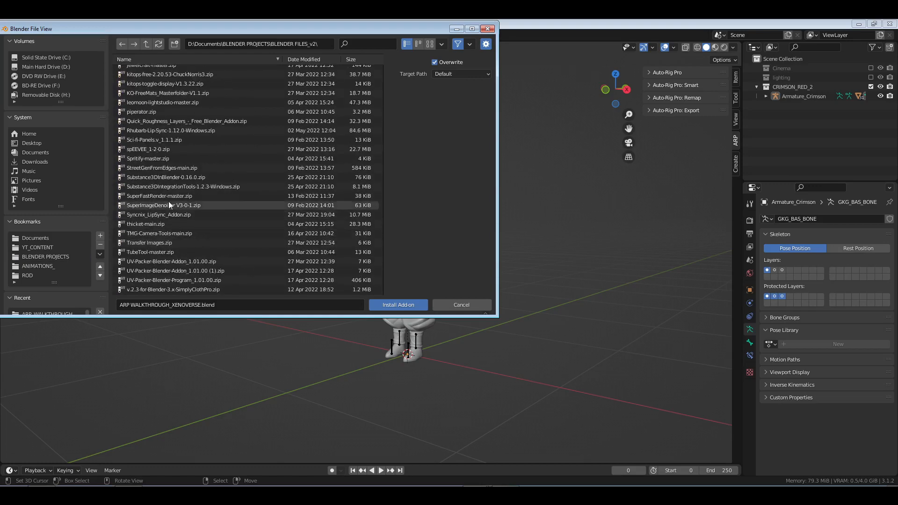
pyautogui.scroll(2, 159, 173)
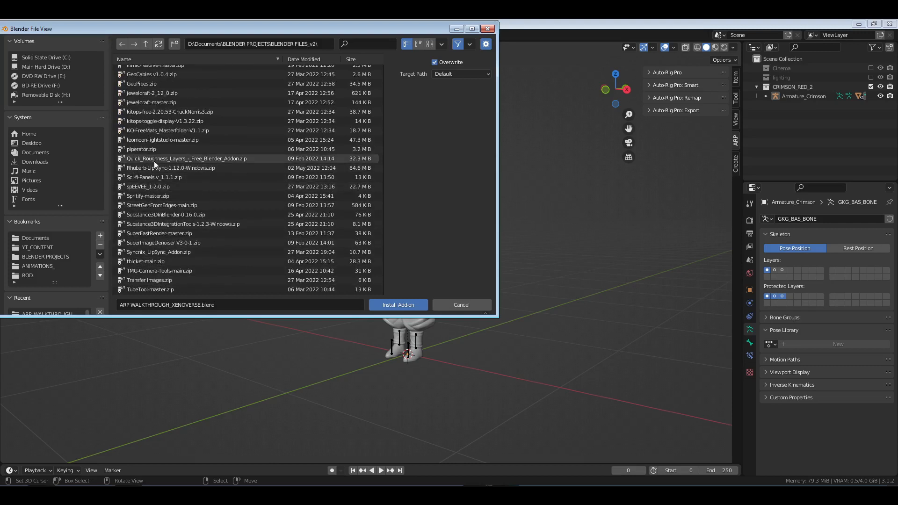
pyautogui.scroll(3, 201, 154)
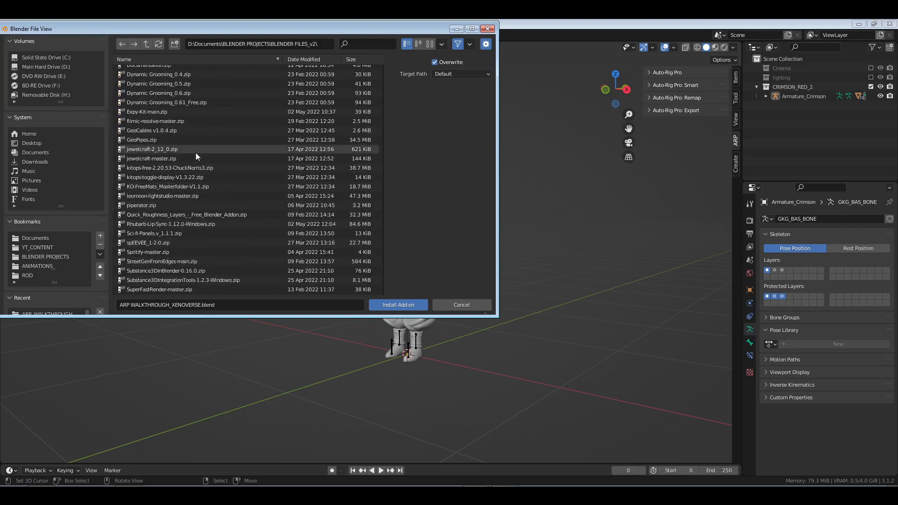
pyautogui.scroll(12, 196, 152)
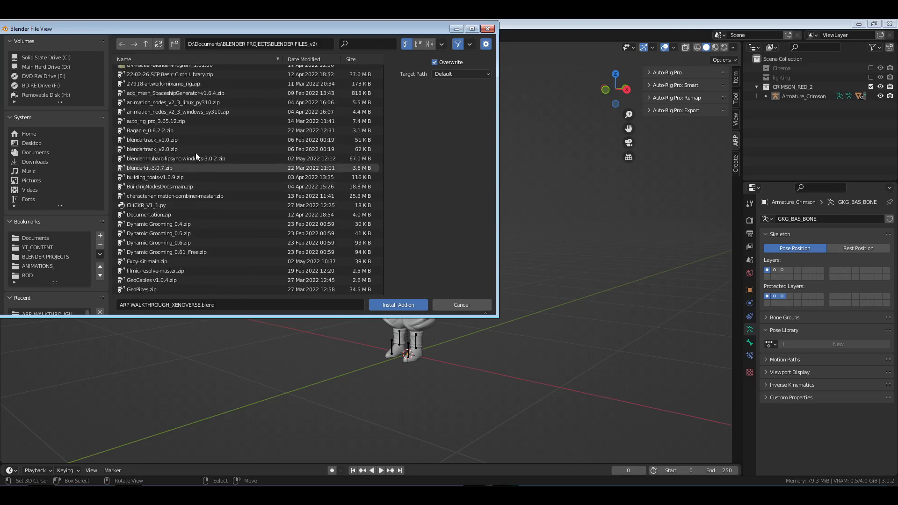
pyautogui.scroll(2, 196, 152)
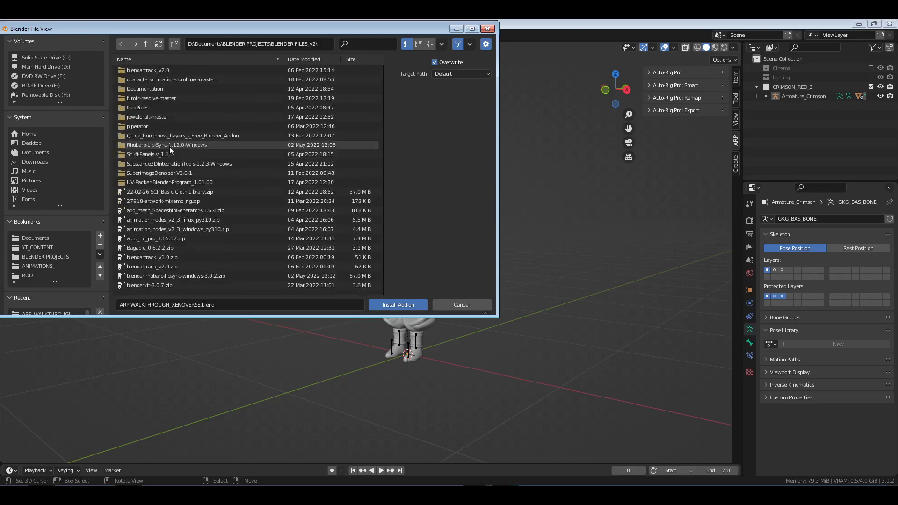
pyautogui.scroll(2, 162, 120)
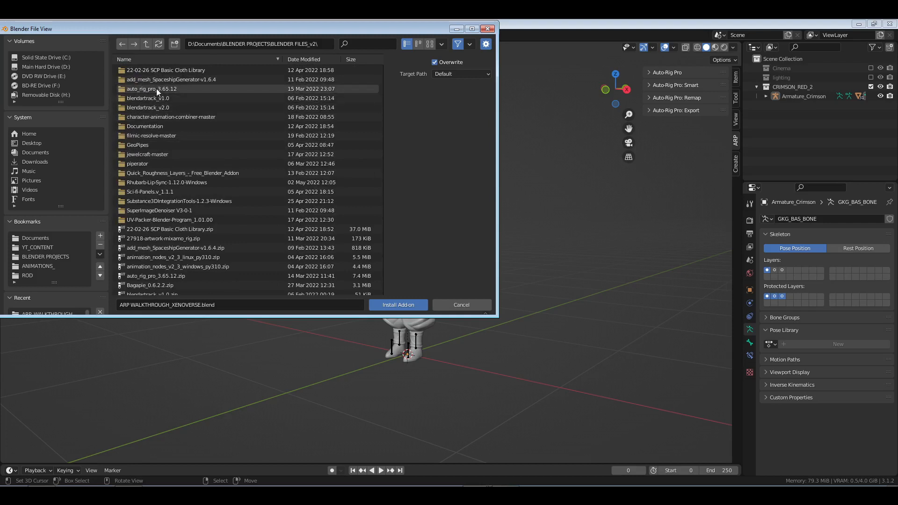
# - Install auto_rig_pro_quick_rig_1.24.12.zip from BLENDER ADD ON FILES\AUTO RIG PRO QUICK RIG and enable the Quick Rig add-on
pyautogui.click(148, 44)
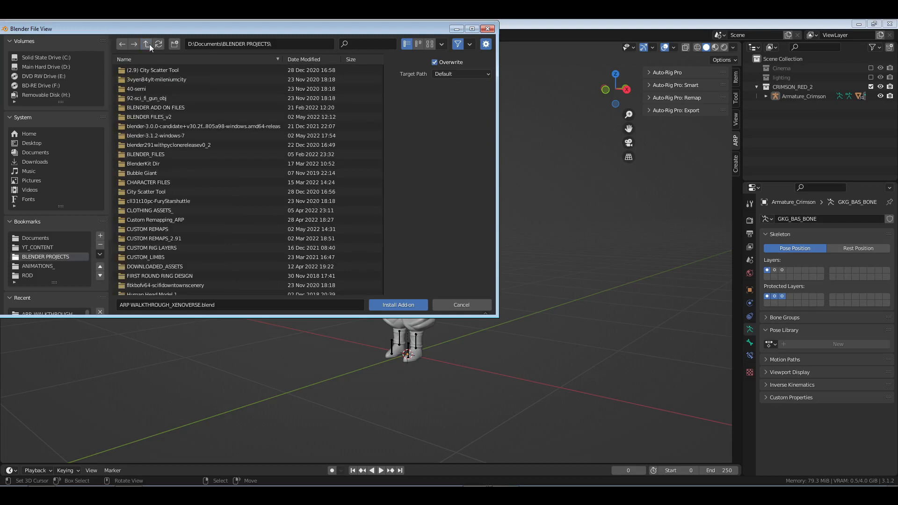
pyautogui.click(158, 109)
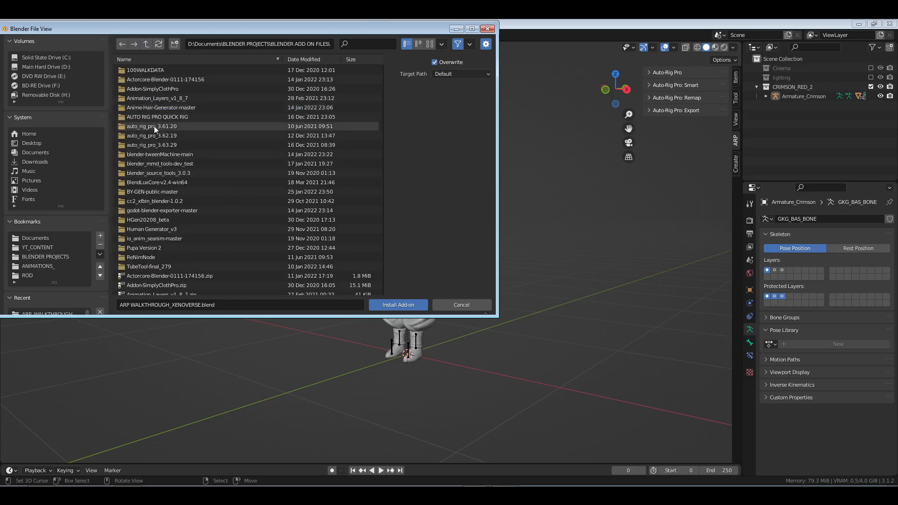
pyautogui.click(150, 116)
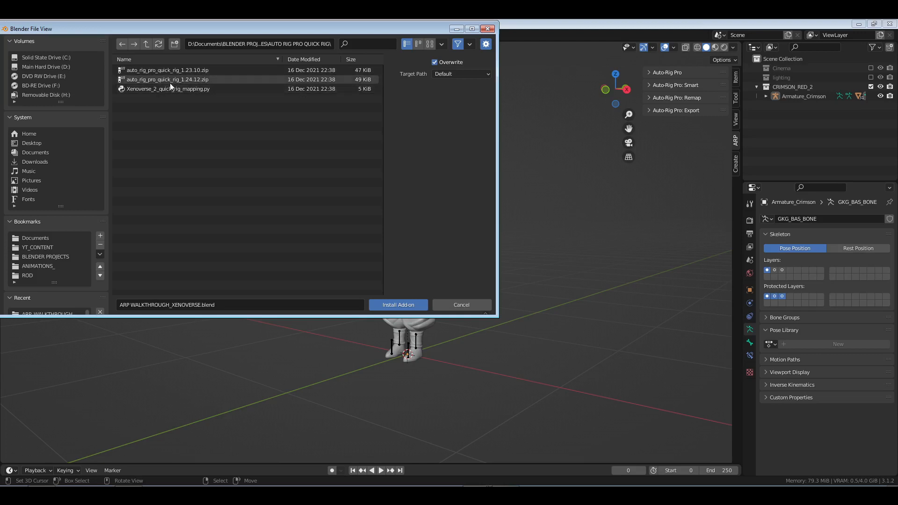
pyautogui.click(169, 80)
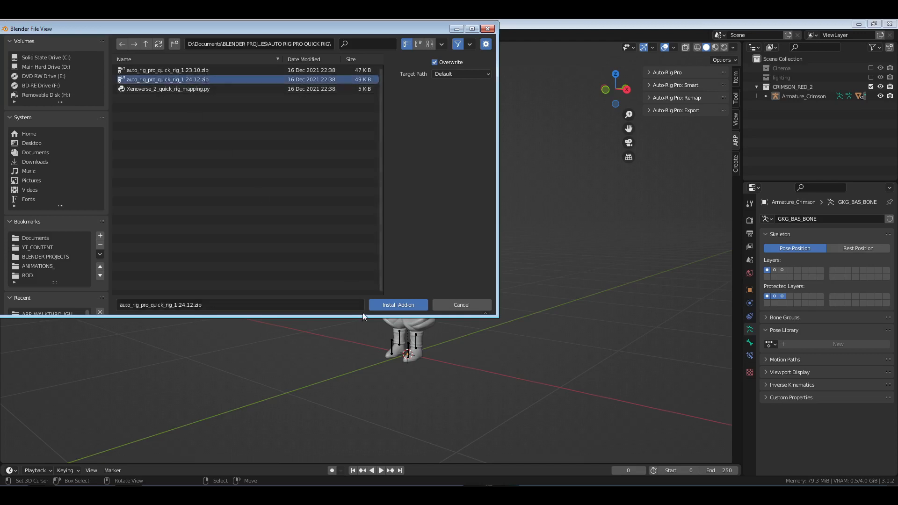
pyautogui.click(403, 304)
pyautogui.click(180, 87)
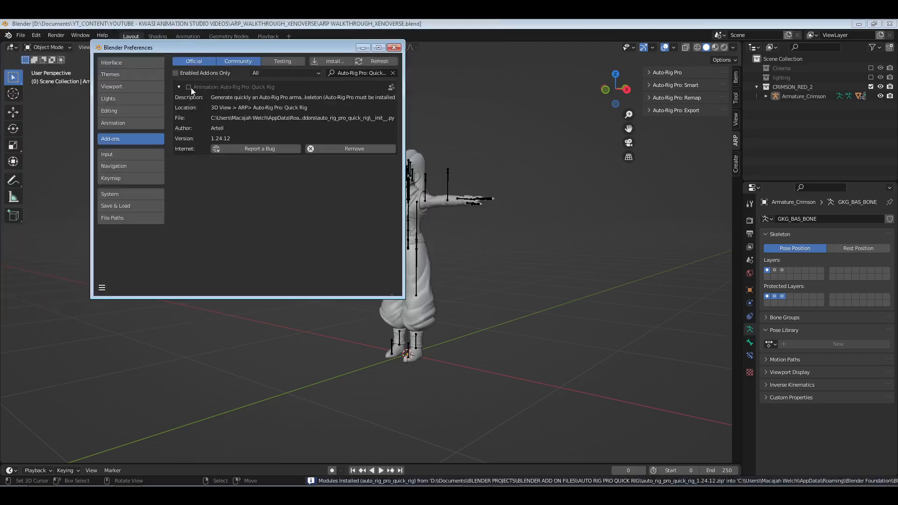
pyautogui.click(189, 87)
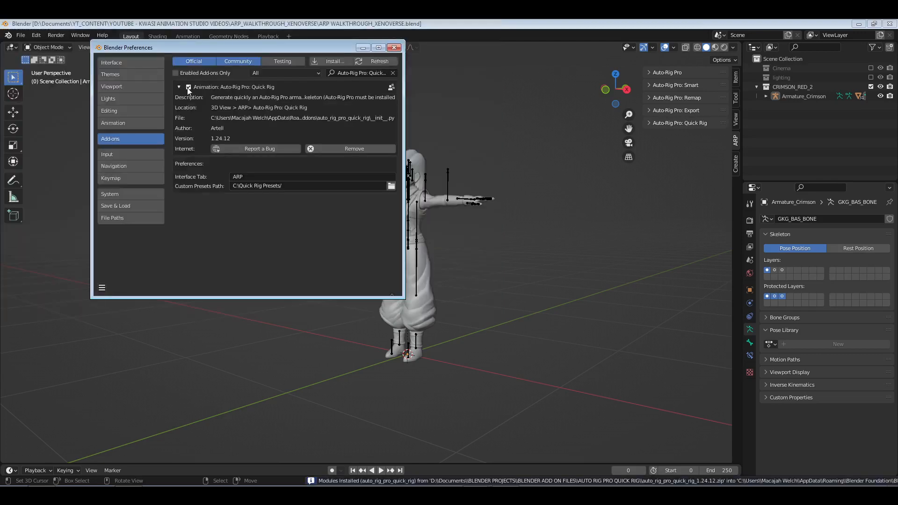
# - Set the Quick Rig add-on's custom presets path to D:\Documents\BLENDER PROJECTS\CUSTOM REMAPS\
pyautogui.click(391, 186)
pyautogui.click(70, 257)
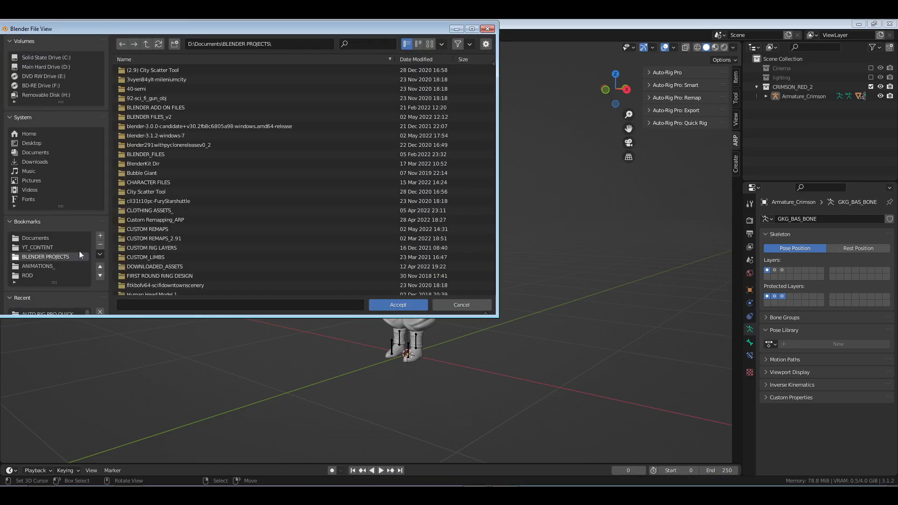
pyautogui.doubleClick(162, 230)
pyautogui.click(398, 305)
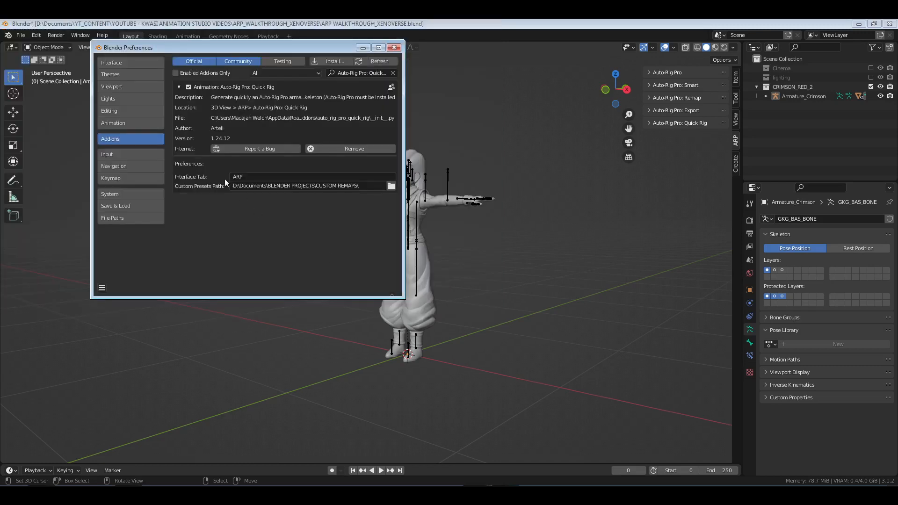
# - Clear the add-on search filter, then save and close the preferences
pyautogui.click(393, 72)
pyautogui.click(102, 287)
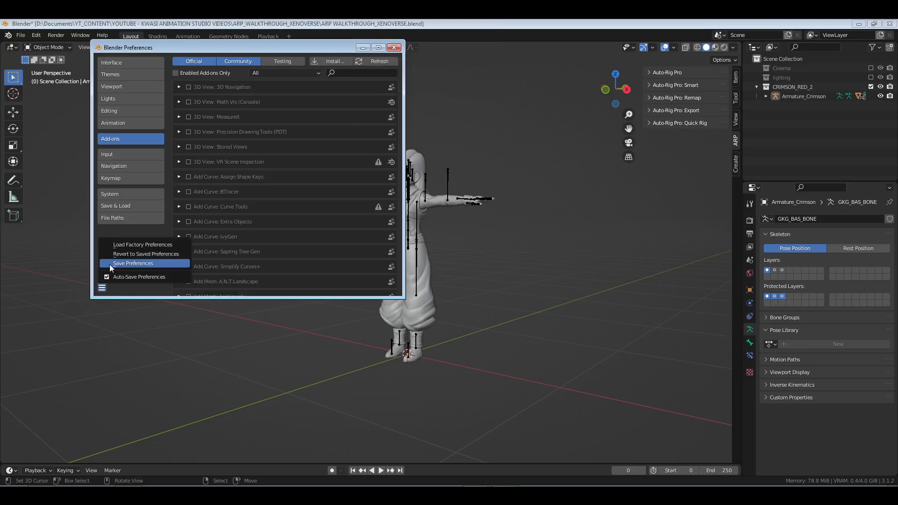
pyautogui.click(132, 263)
pyautogui.click(393, 47)
# - Expand the Auto-Rig Pro: Quick Rig section and check the presets available for import
pyautogui.click(675, 123)
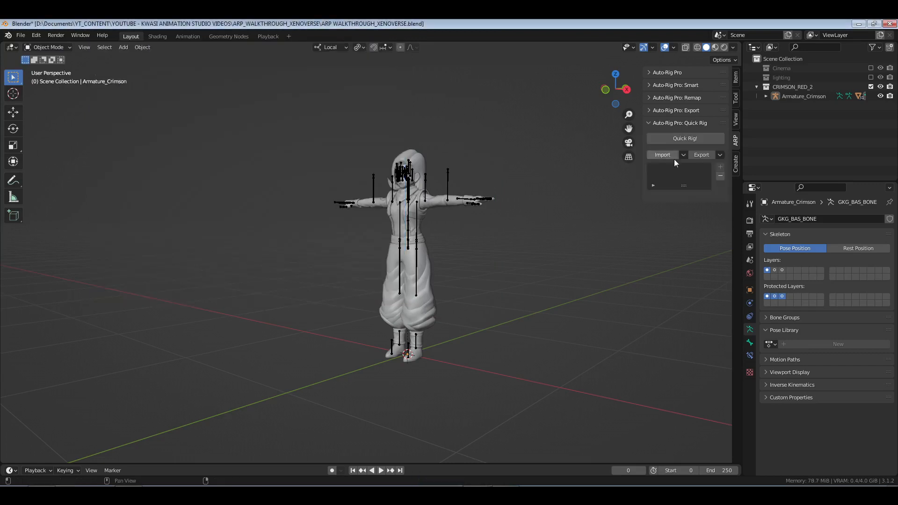
pyautogui.click(682, 155)
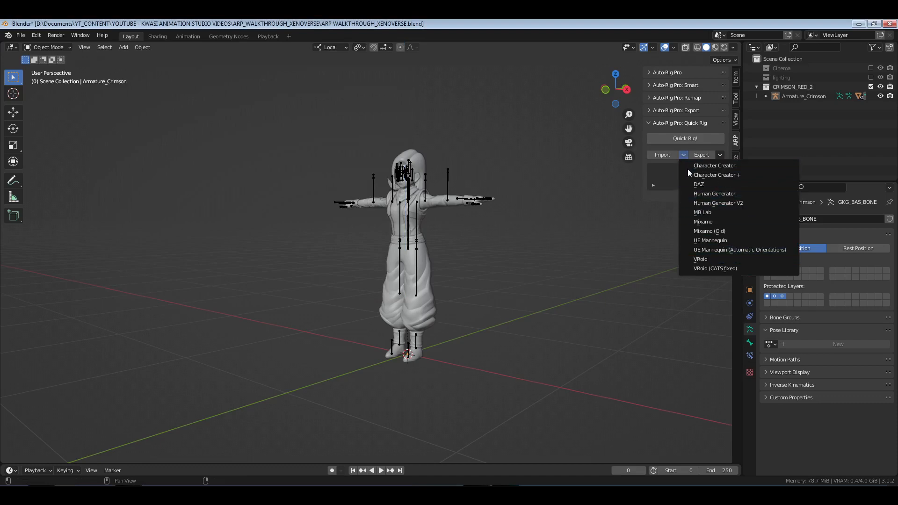
pyautogui.click(684, 155)
pyautogui.click(682, 155)
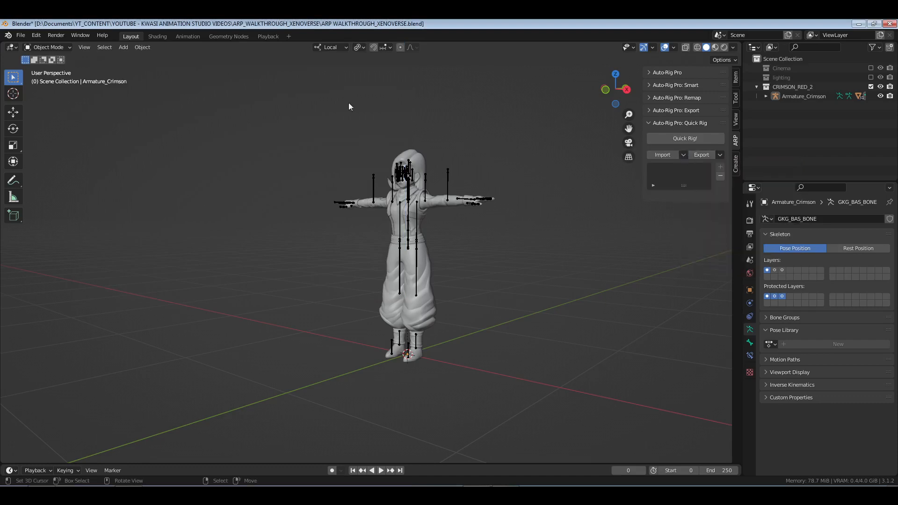
# - Reopen the add-on preferences and filter the list to the User category
pyautogui.click(36, 35)
pyautogui.click(71, 172)
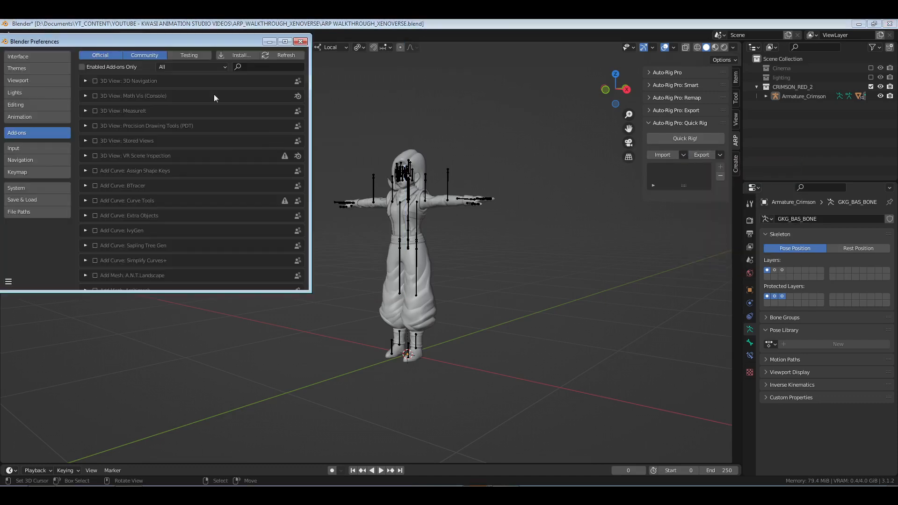
pyautogui.moveTo(235, 41); pyautogui.dragTo(327, 49)
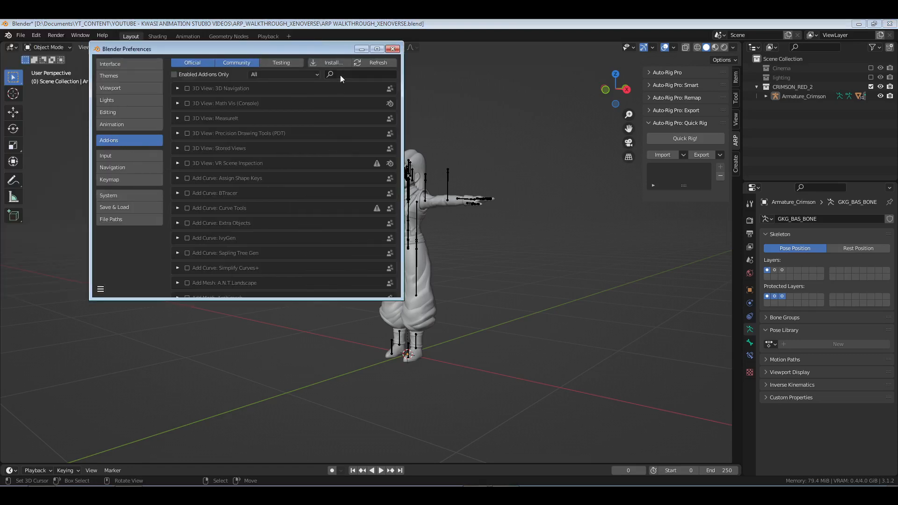
pyautogui.click(272, 76)
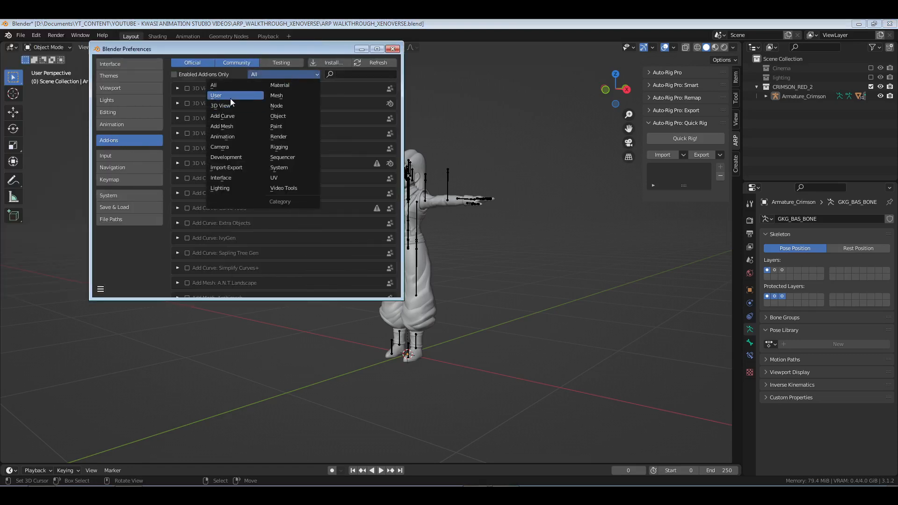
pyautogui.click(230, 98)
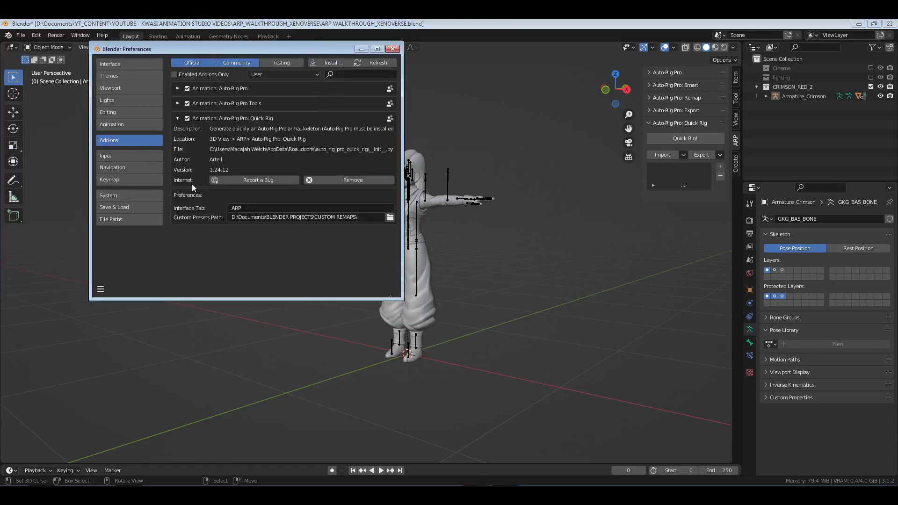
# - Set the Quick Rig add-on's custom presets path to D:\Documents\BLENDER PROJECTS\Custom Remapping_ARP\
pyautogui.click(390, 217)
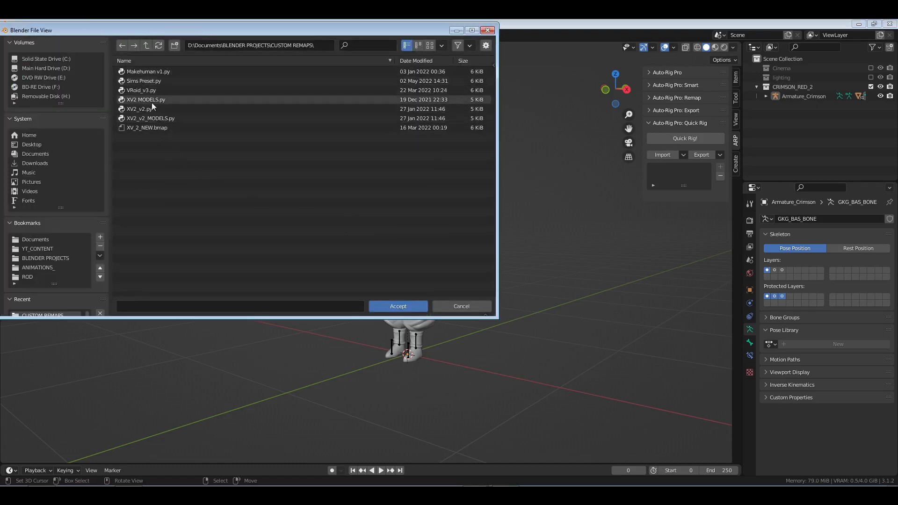
pyautogui.click(146, 45)
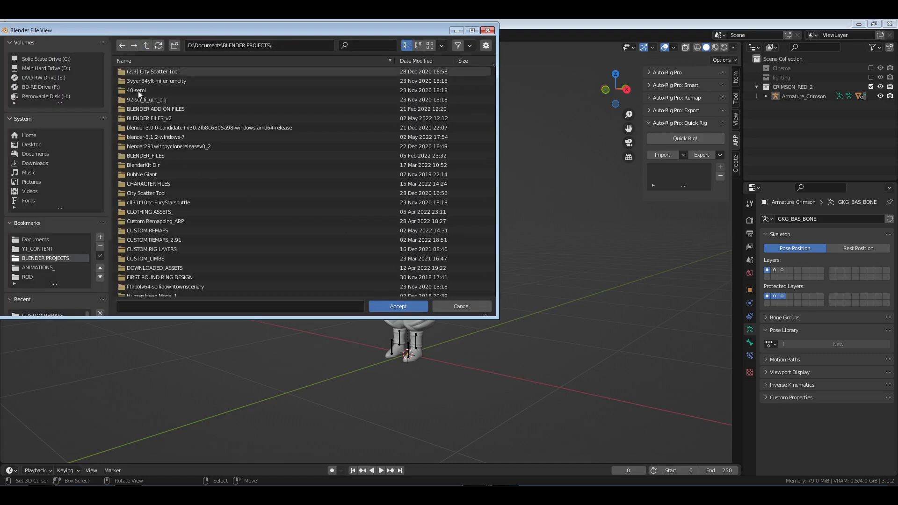
pyautogui.doubleClick(159, 239)
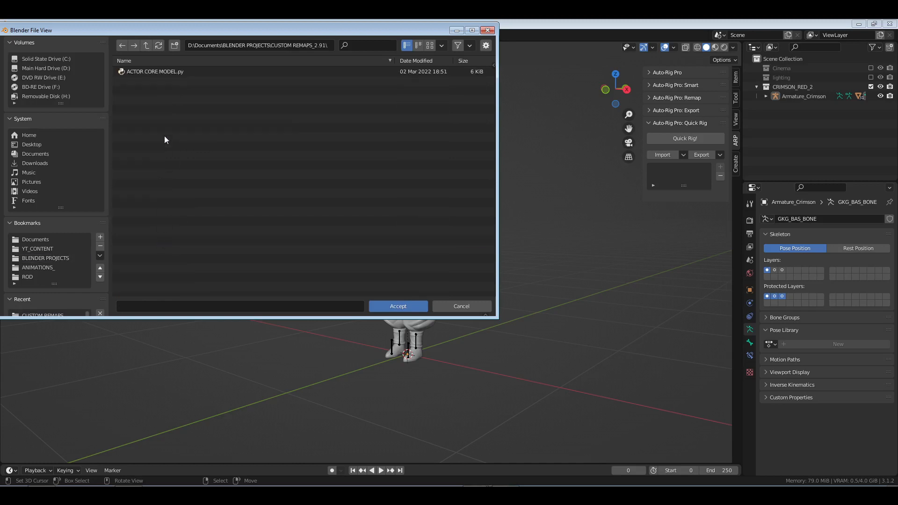
pyautogui.click(150, 44)
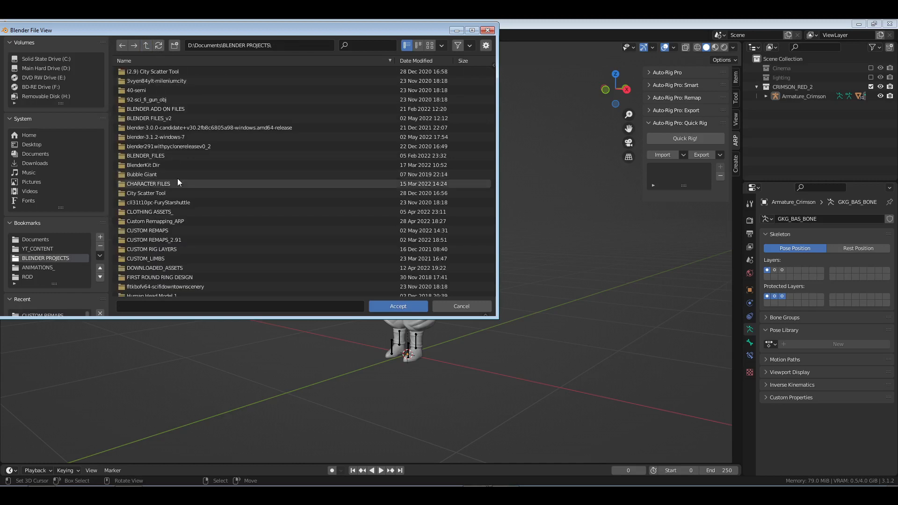
pyautogui.doubleClick(170, 221)
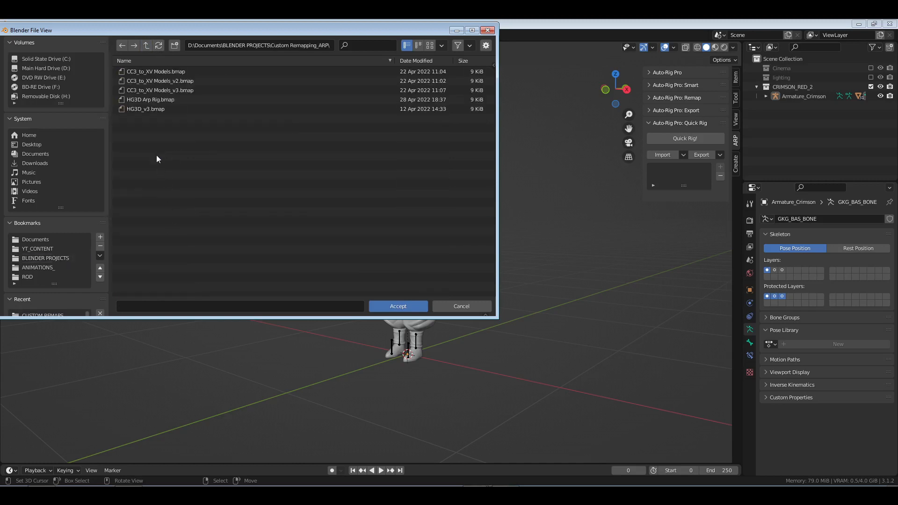
pyautogui.click(398, 306)
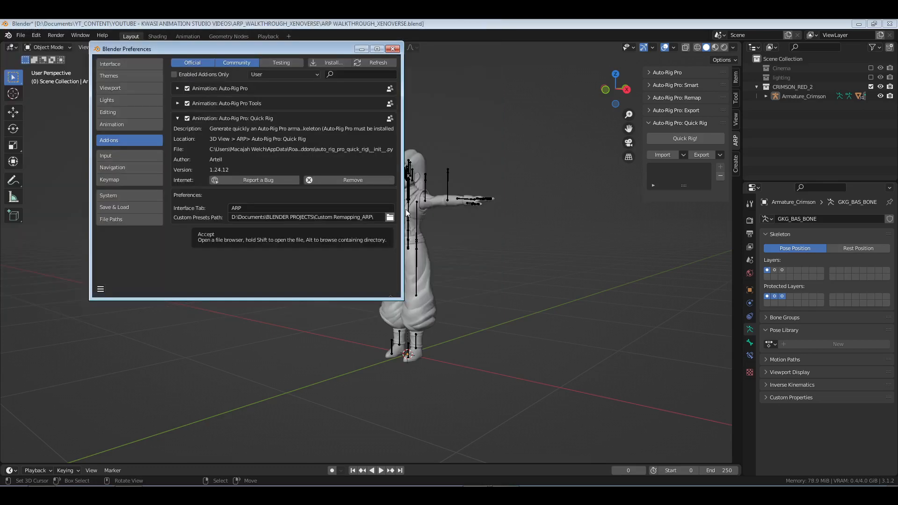
# - Close the preferences, select the character's armature and check the presets available for import in Quick Rig
pyautogui.click(683, 155)
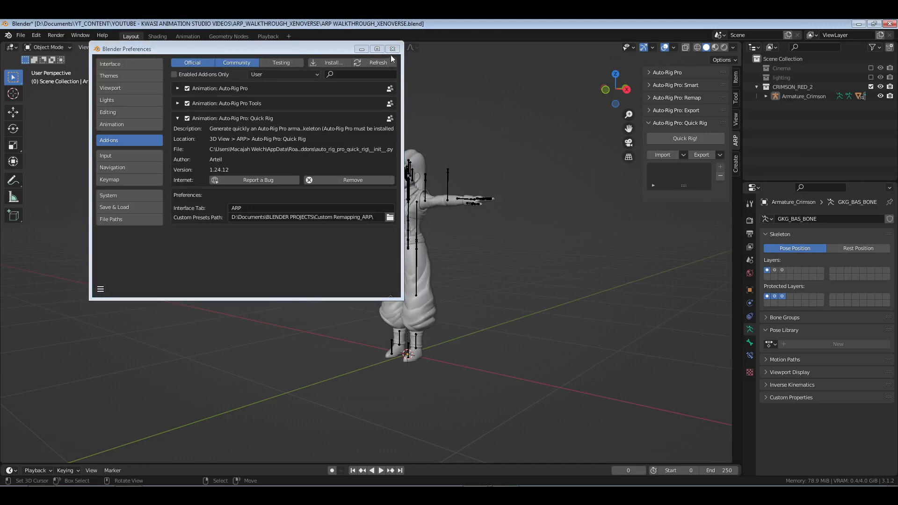
pyautogui.click(393, 50)
pyautogui.click(406, 176)
pyautogui.click(683, 155)
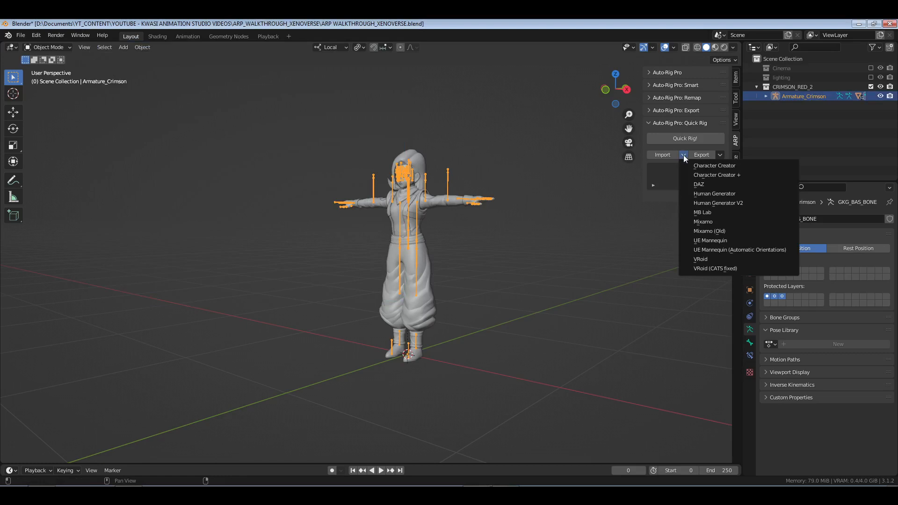
pyautogui.click(681, 155)
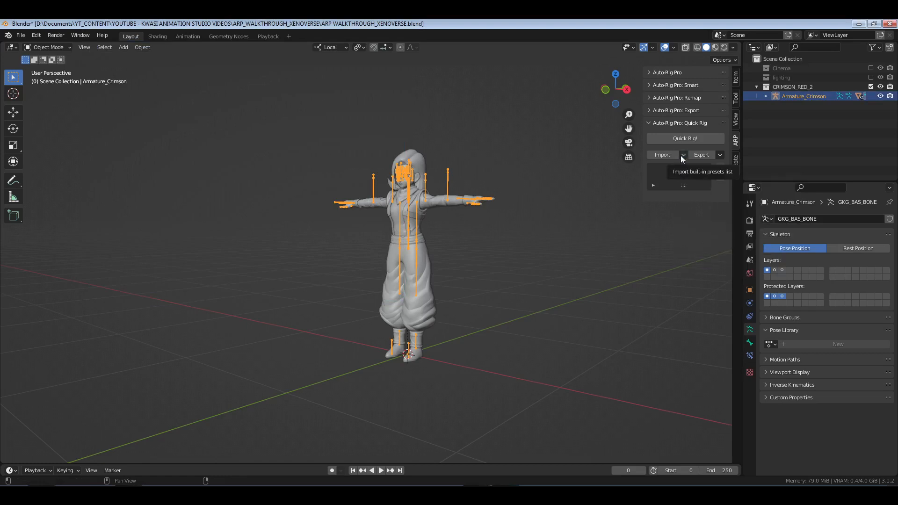
# - Save the project, quit and relaunch Blender 3.1.2, and reopen the recent file ARP WALKTHROUGH_XENOVERSE.blend
pyautogui.moveTo(388, 286); pyautogui.dragTo(463, 299, button='middle')
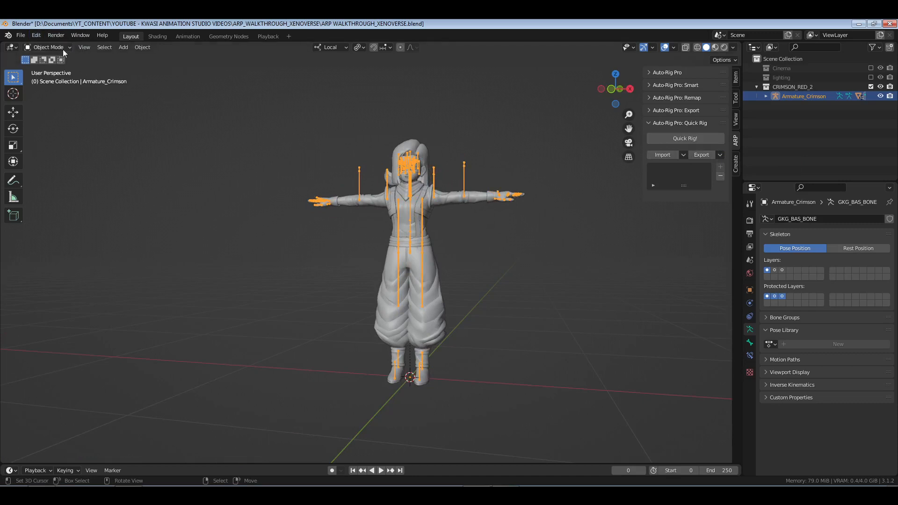
pyautogui.hotkey('ctrl', 's')
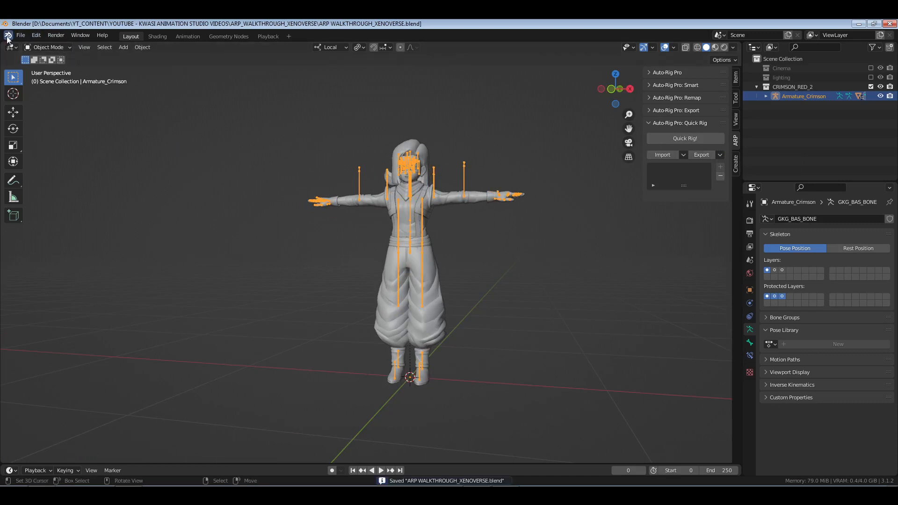
pyautogui.hotkey('ctrl', 'n')
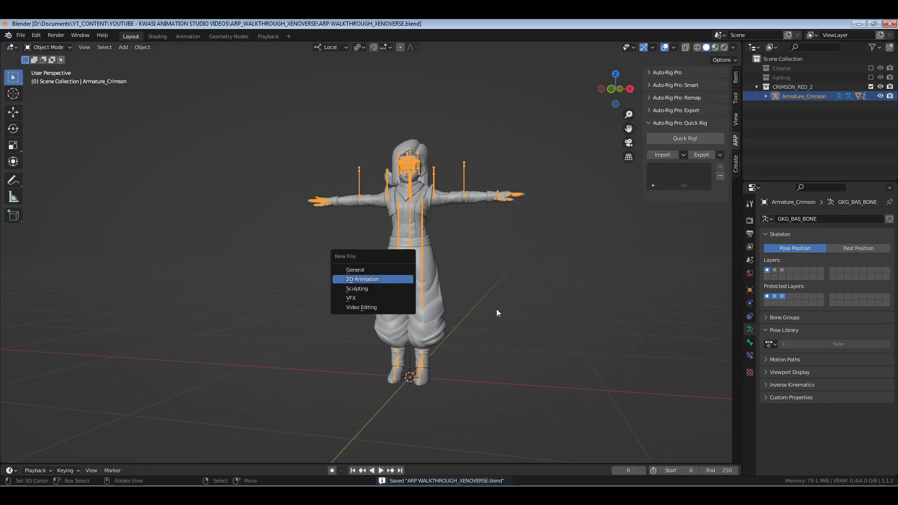
pyautogui.hotkey('ctrl', 'q')
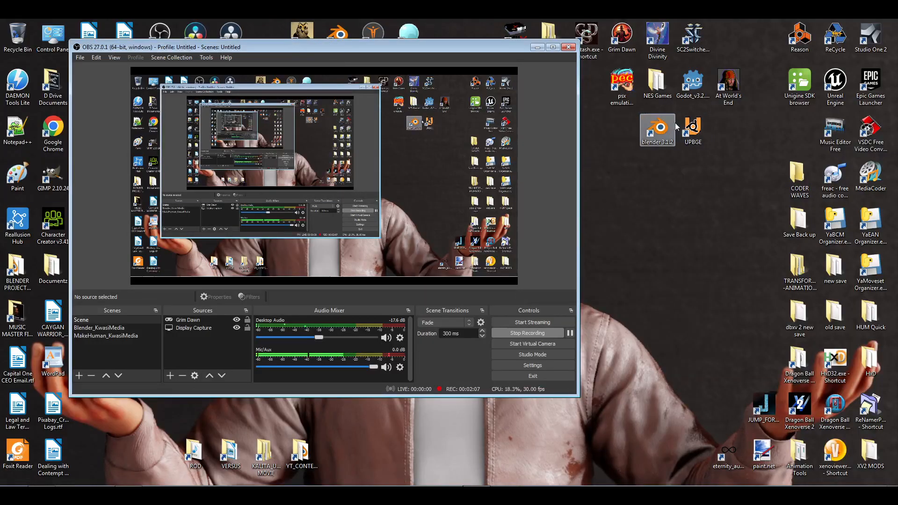
pyautogui.doubleClick(659, 123)
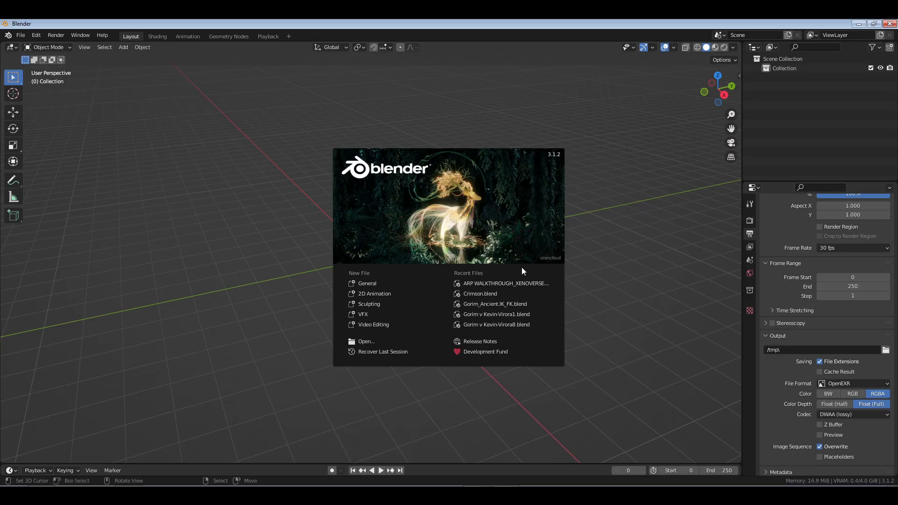
pyautogui.click(524, 283)
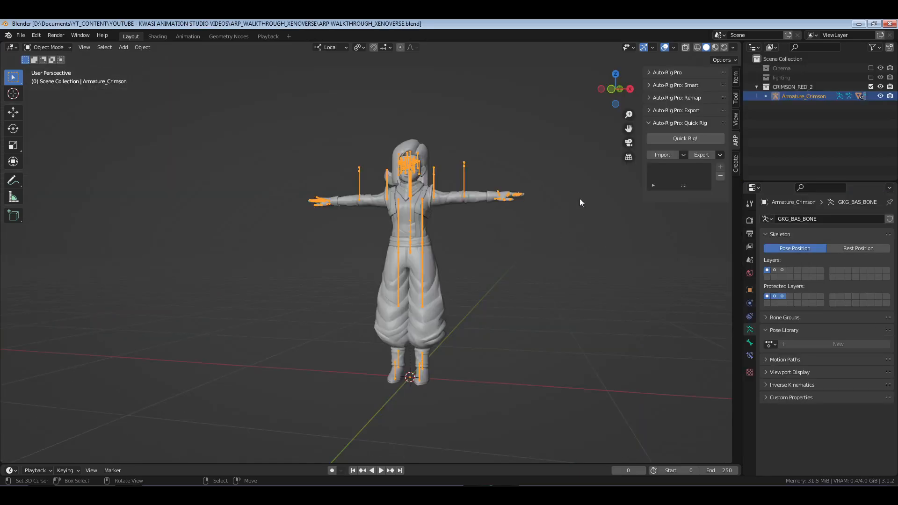
# - Recheck the built-in import presets, then try to generate the Quick Rig for the selected armature in front view
pyautogui.click(683, 155)
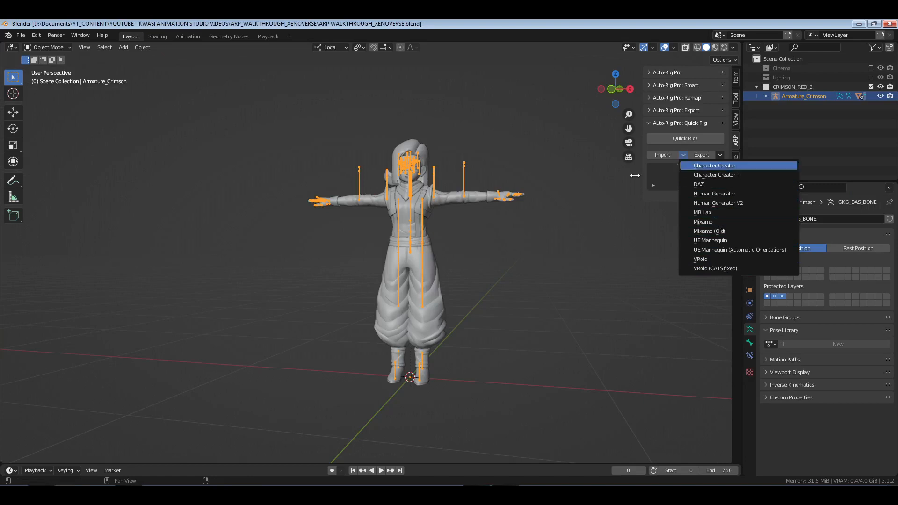
pyautogui.click(688, 165)
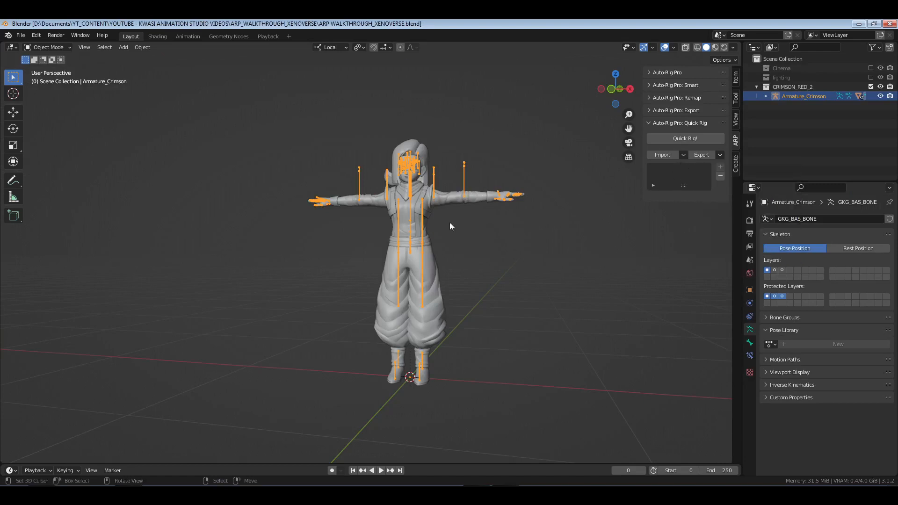
pyautogui.press('KP_1')
pyautogui.press('Home')
pyautogui.scroll(3, 484, 271)
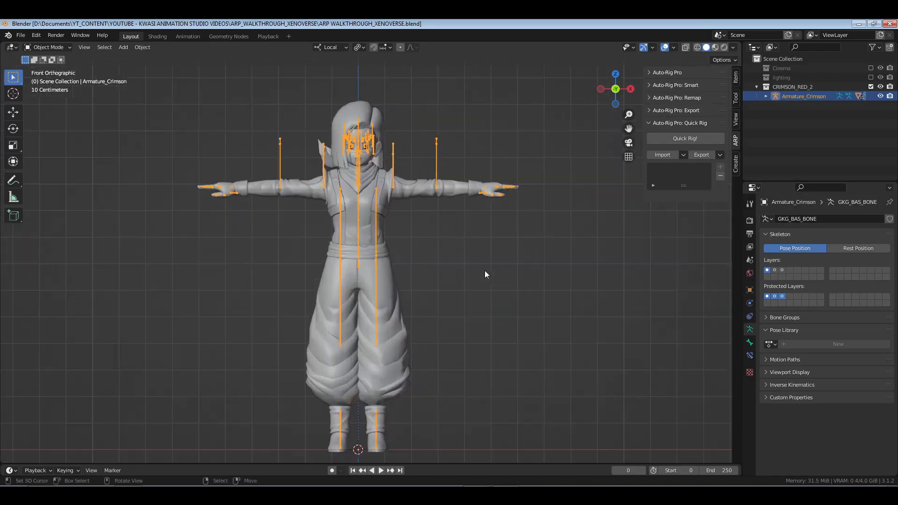
pyautogui.click(696, 139)
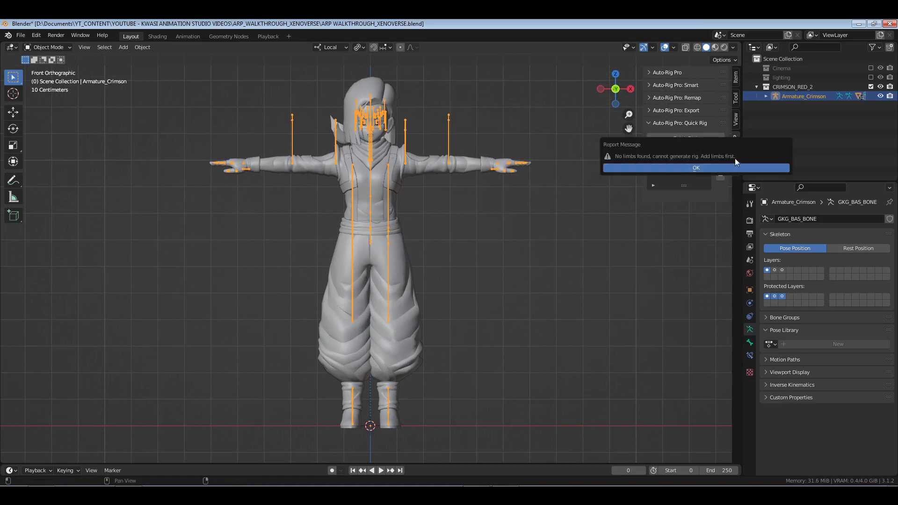
pyautogui.click(710, 168)
# - Import the bones mapping XV2_v2_MODELS.py from the BLENDER PROJECTS\CUSTOM REMAPS folder into Quick Rig
pyautogui.click(664, 156)
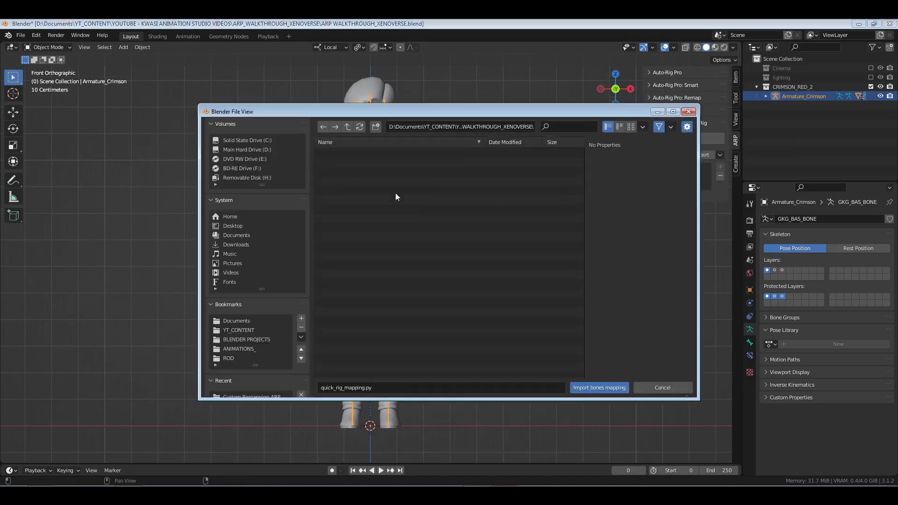
pyautogui.click(246, 340)
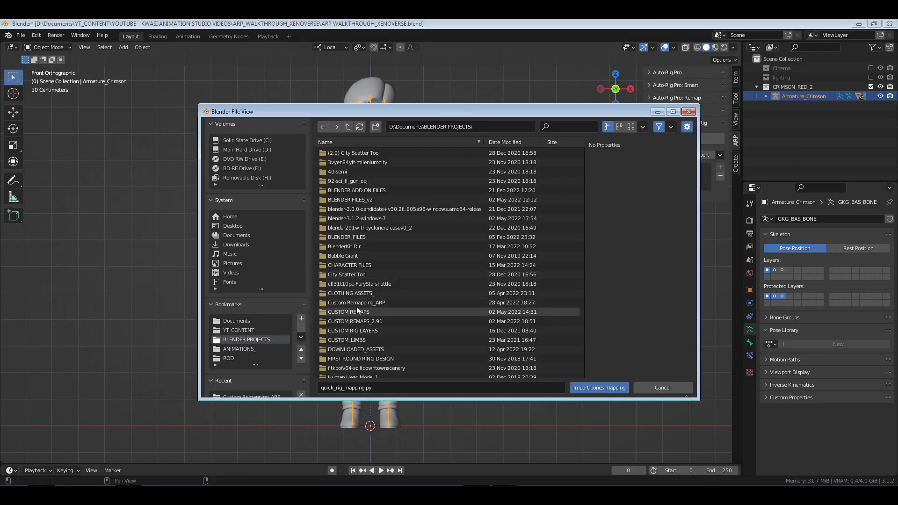
pyautogui.click(362, 330)
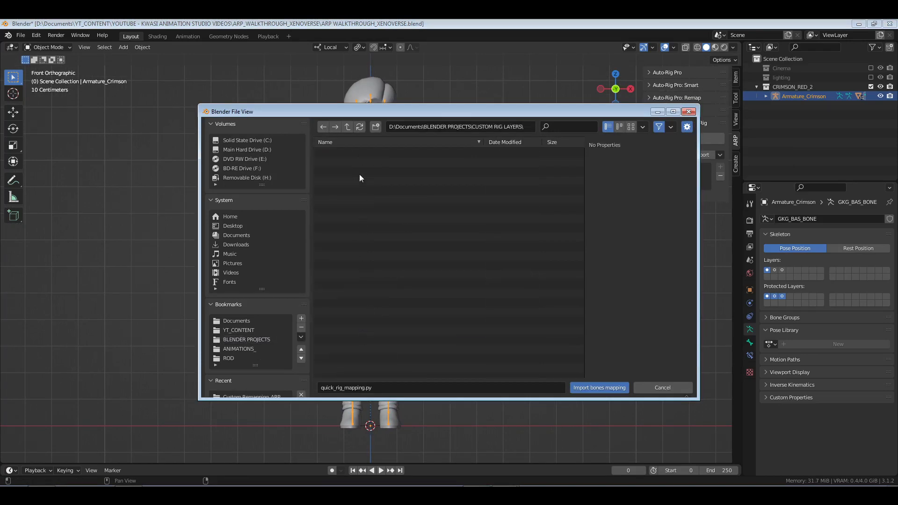
pyautogui.click(347, 127)
pyautogui.click(358, 311)
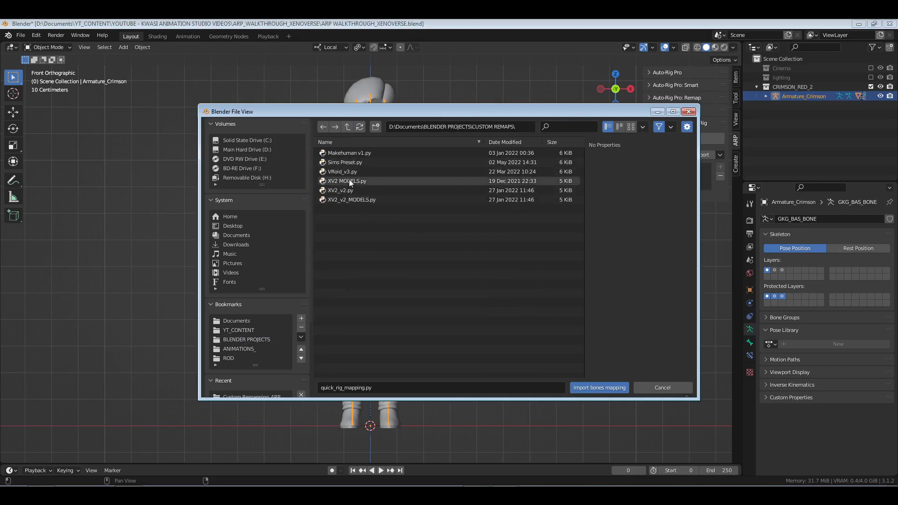
pyautogui.click(350, 200)
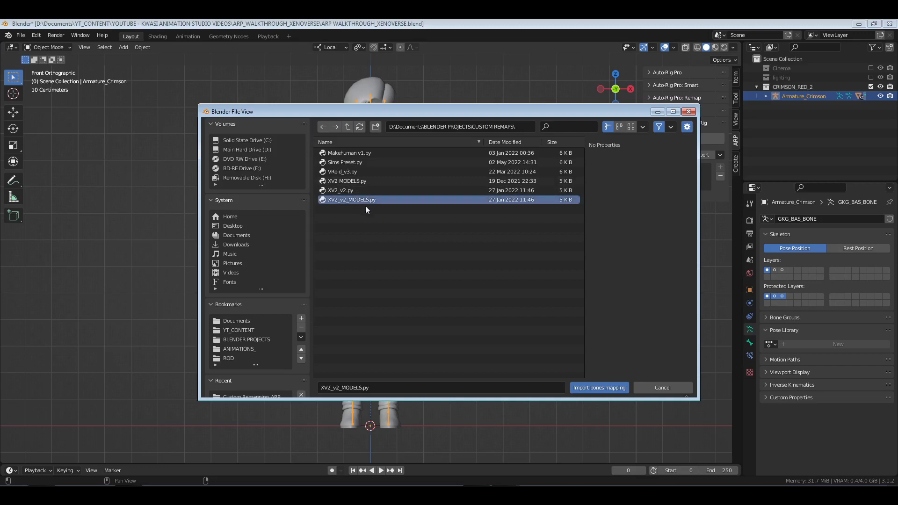
pyautogui.click(613, 389)
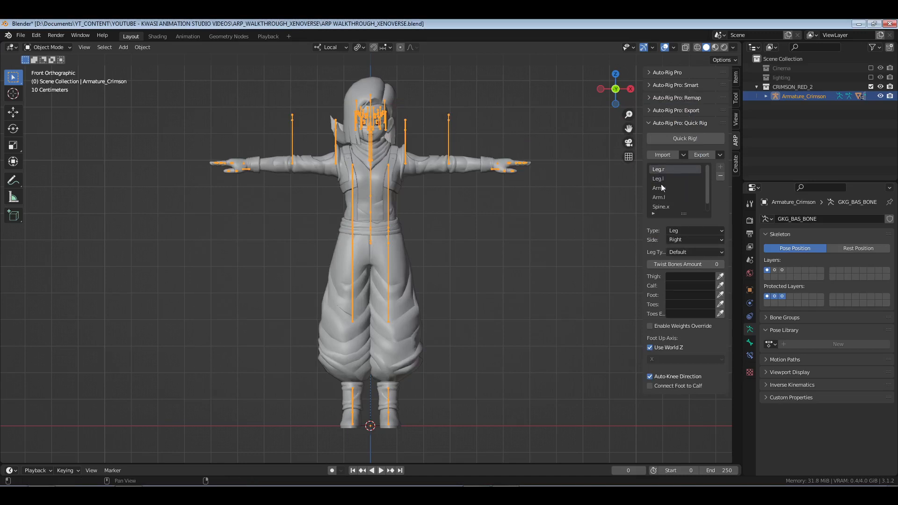
# - Start another mapping import and look through the CUSTOM RIG LAYERS, Custom Remapping_ARP and CUSTOM REMAPS_2.91 folders for a suitable preset
pyautogui.click(683, 155)
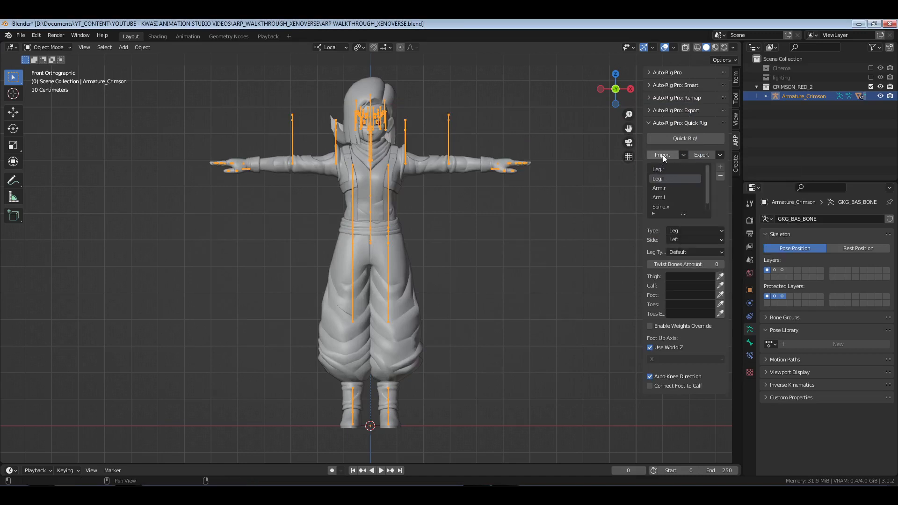
pyautogui.click(663, 154)
pyautogui.click(348, 127)
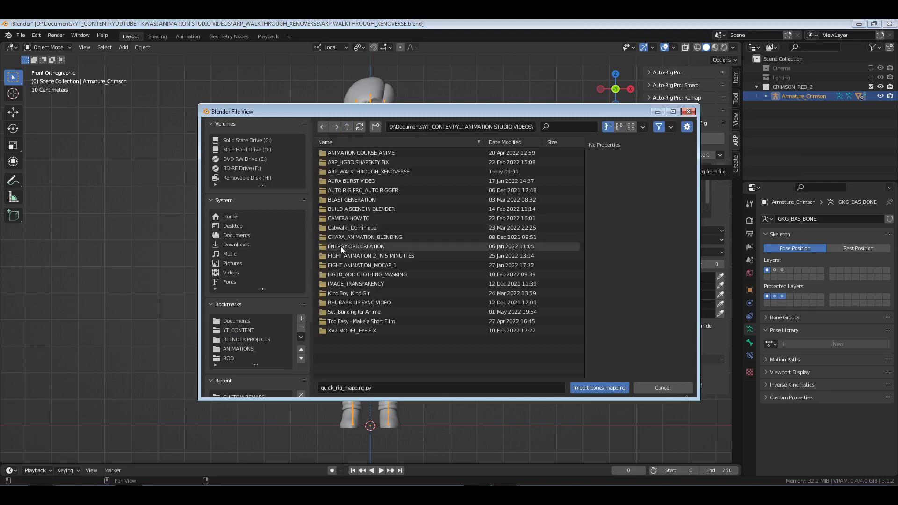
pyautogui.click(245, 338)
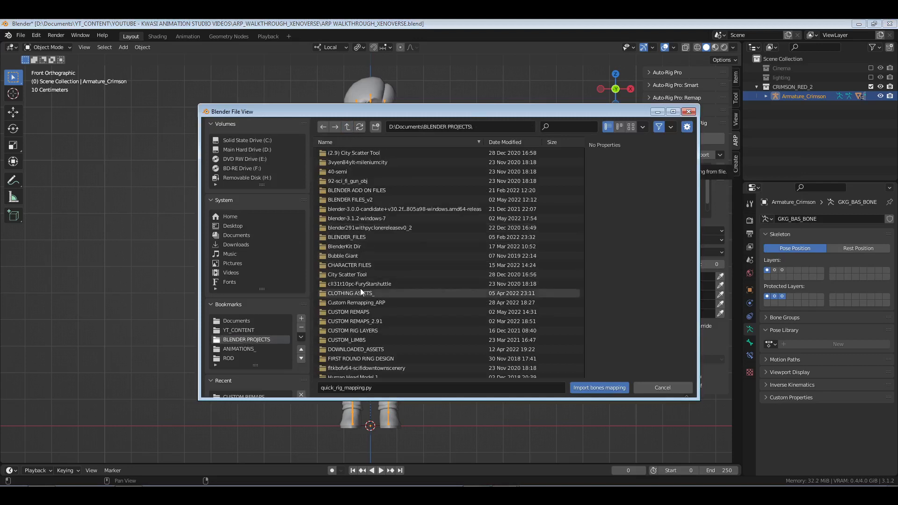
pyautogui.doubleClick(360, 331)
pyautogui.click(347, 127)
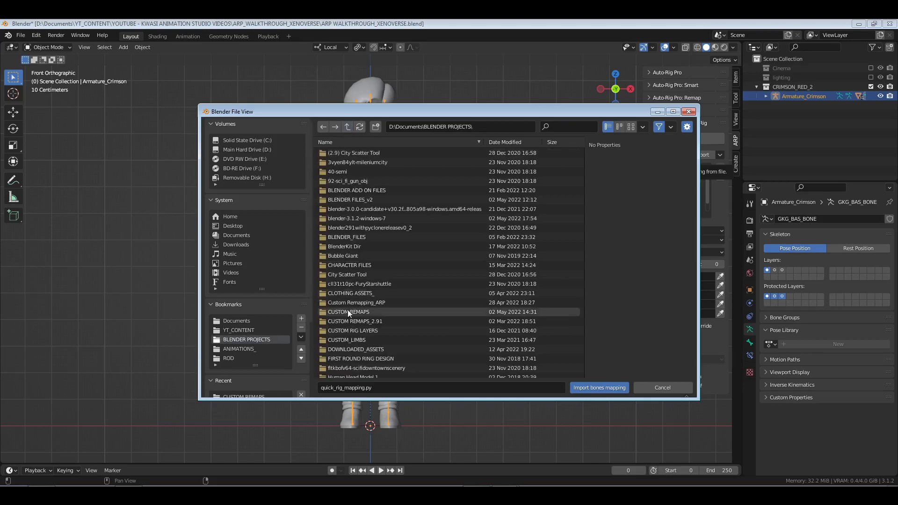
pyautogui.scroll(-2, 352, 315)
pyautogui.scroll(2, 353, 315)
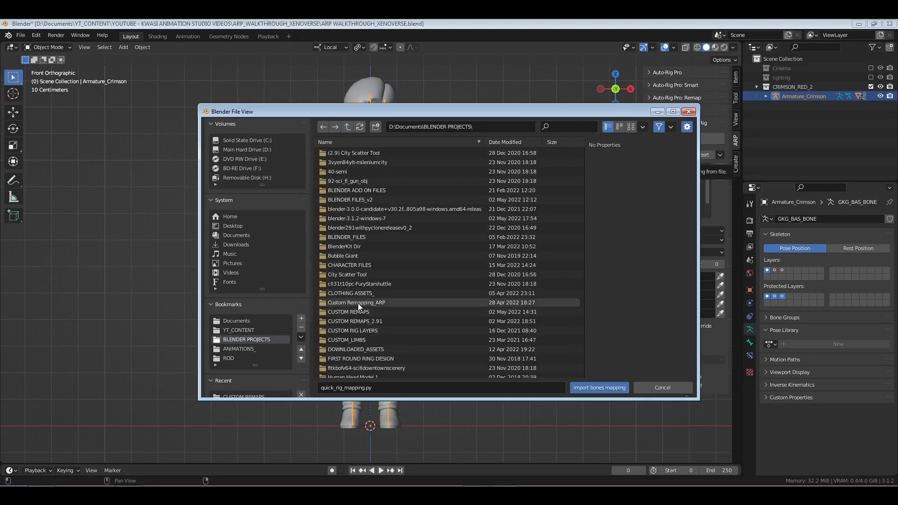
pyautogui.doubleClick(357, 303)
pyautogui.click(347, 127)
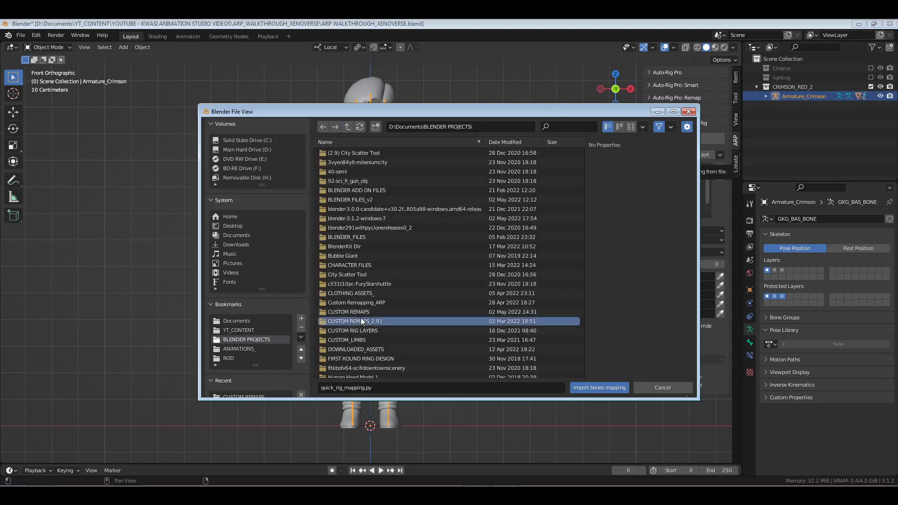
pyautogui.doubleClick(361, 320)
pyautogui.click(347, 127)
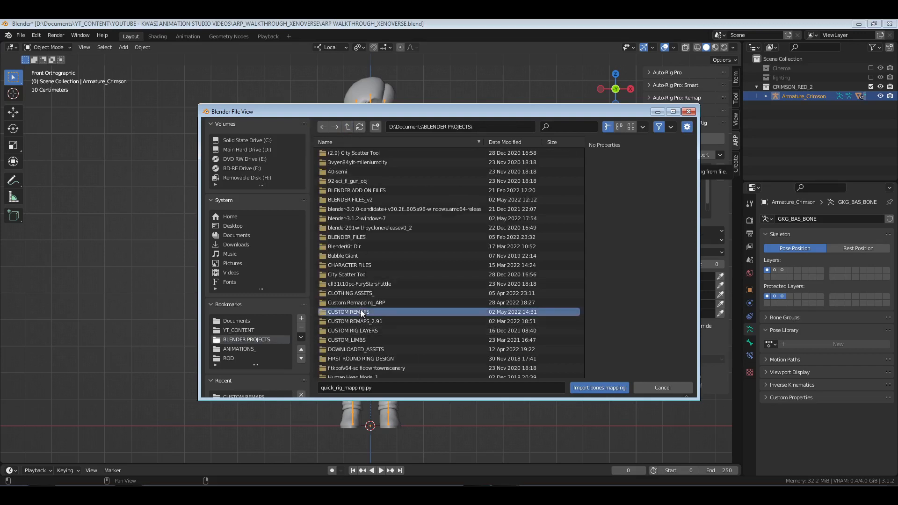
# - Import the bones mapping XV2_v2.py from the CUSTOM REMAPS folder into Quick Rig
pyautogui.doubleClick(360, 311)
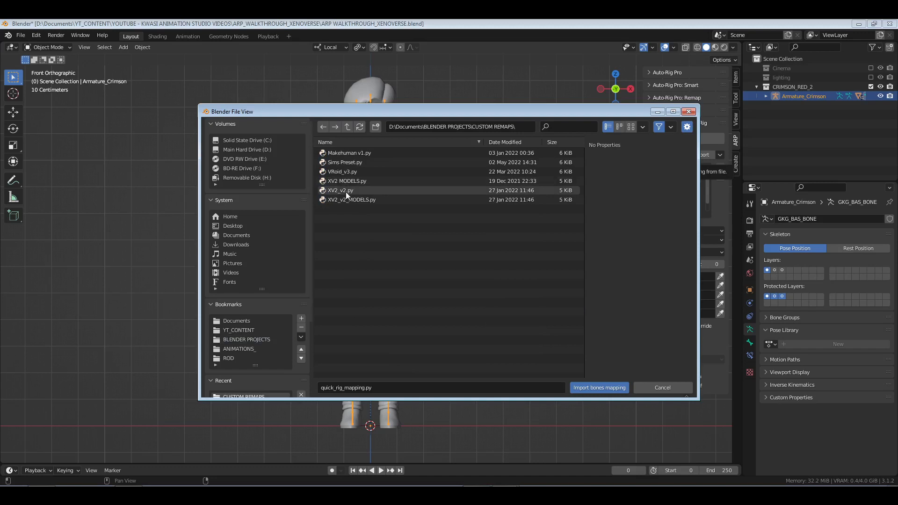
pyautogui.click(346, 191)
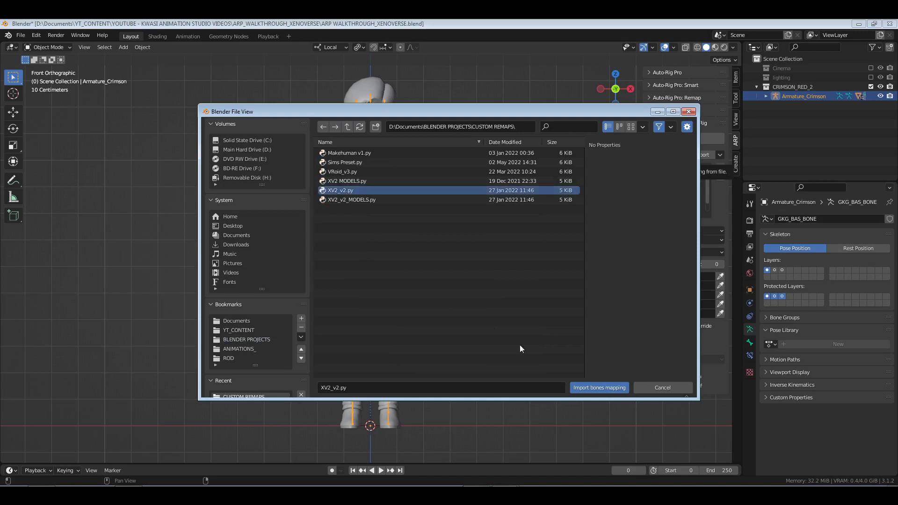
pyautogui.click(606, 387)
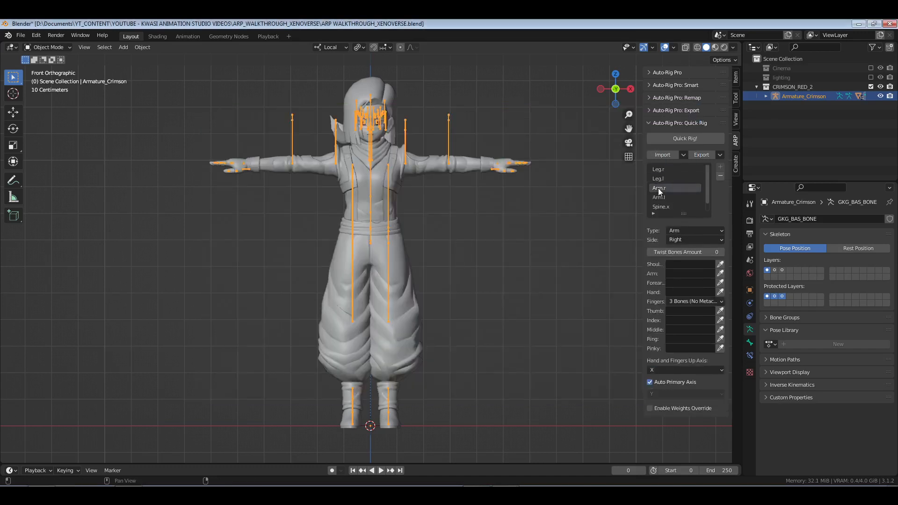
# - Switch Armature_Crimson to Pose Mode, deselect all bones, and check the Arm.r and Leg.l limb entries in Quick Rig
pyautogui.moveTo(572, 225); pyautogui.dragTo(496, 226, button='middle')
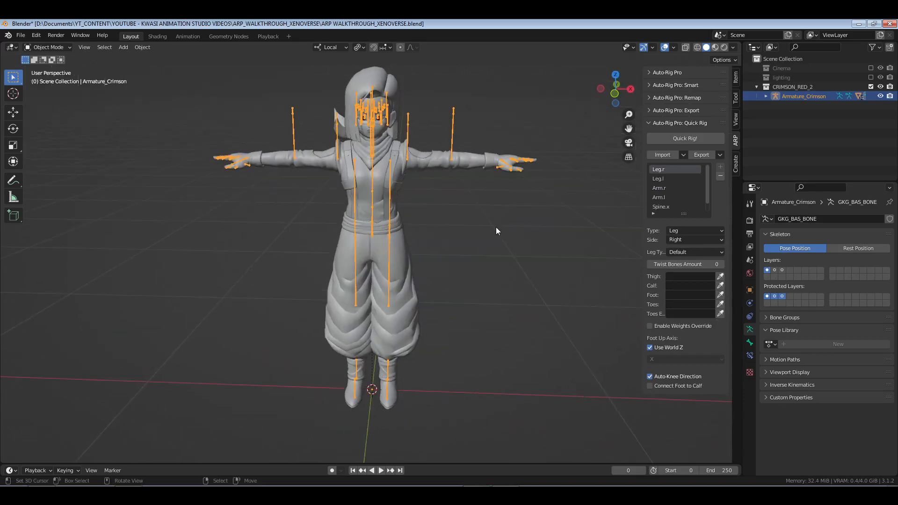
pyautogui.hotkey('ctrl', 'Tab')
pyautogui.hotkey('alt', 'a')
pyautogui.moveTo(512, 260); pyautogui.dragTo(538, 245, button='middle')
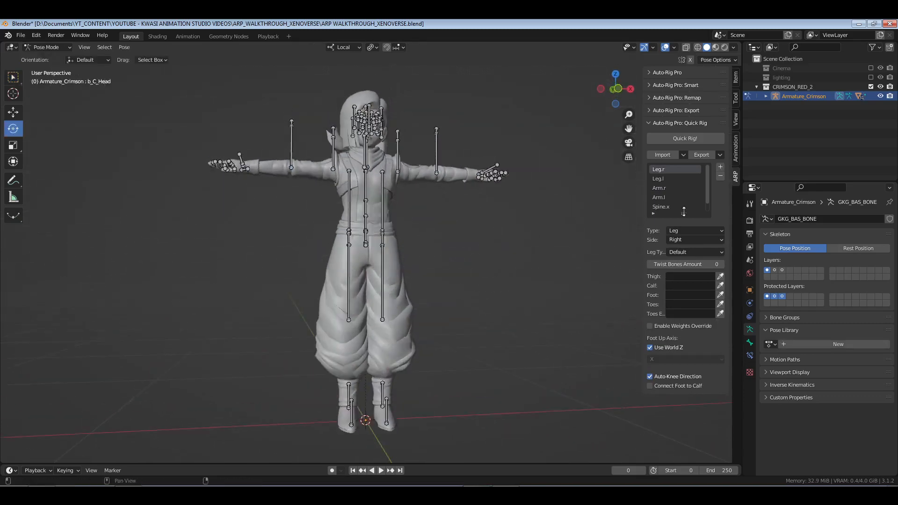
pyautogui.click(662, 188)
pyautogui.click(662, 178)
# - Start a bones mapping import and look through the CUSTOM_LIMBS, CUSTOM REMAPS_2.91 and Custom Remapping_ARP folders for a suitable preset
pyautogui.click(662, 155)
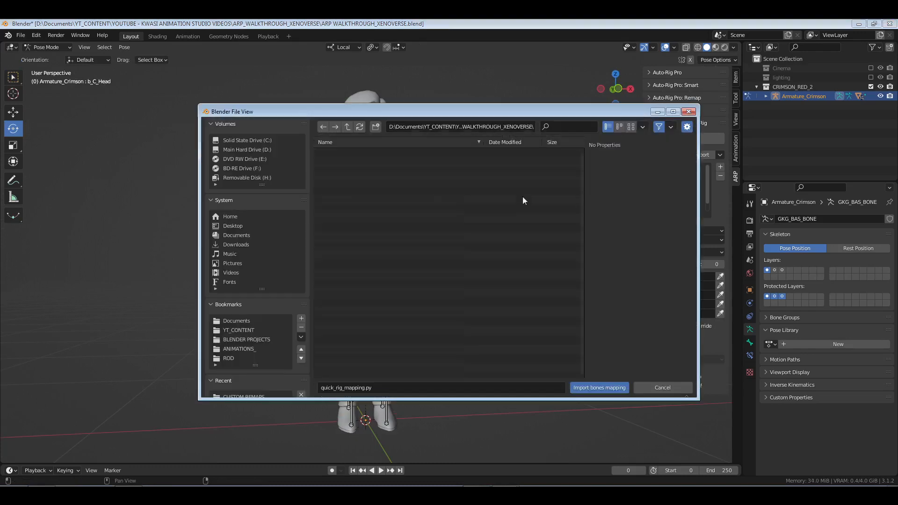
pyautogui.click(247, 339)
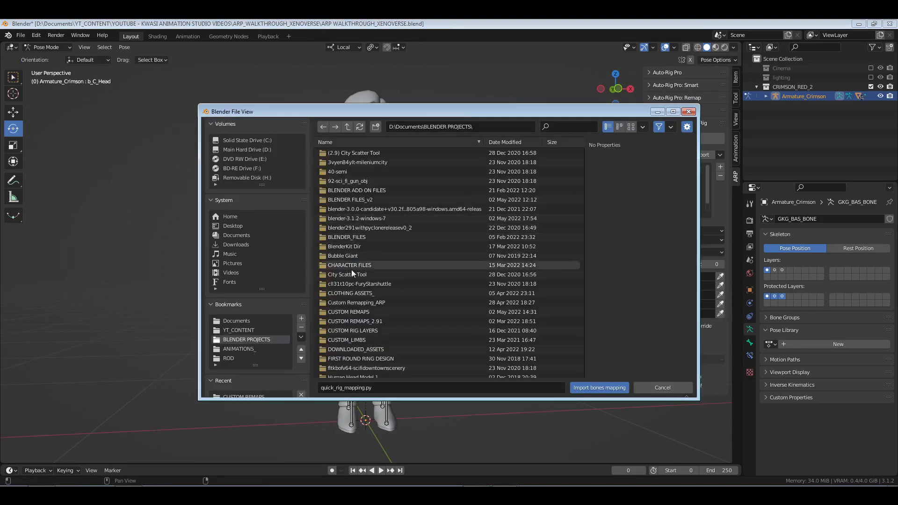
pyautogui.scroll(-2, 363, 310)
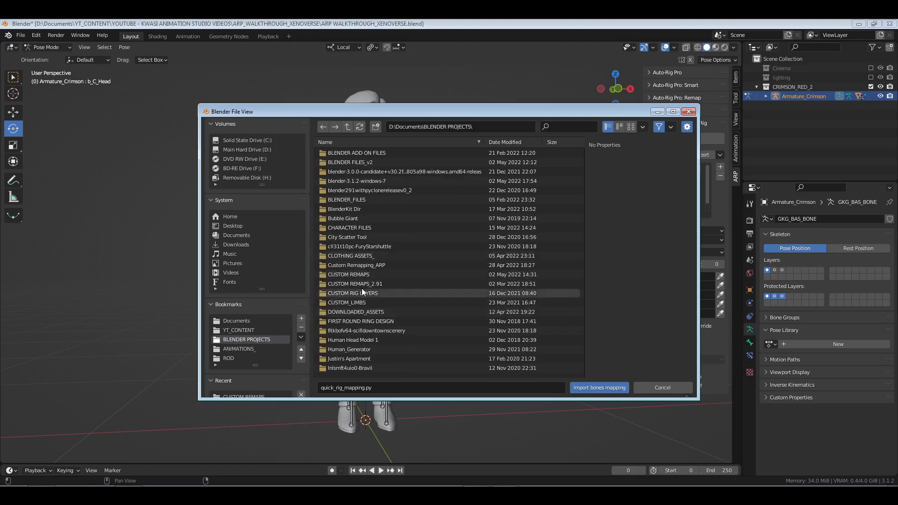
pyautogui.click(358, 302)
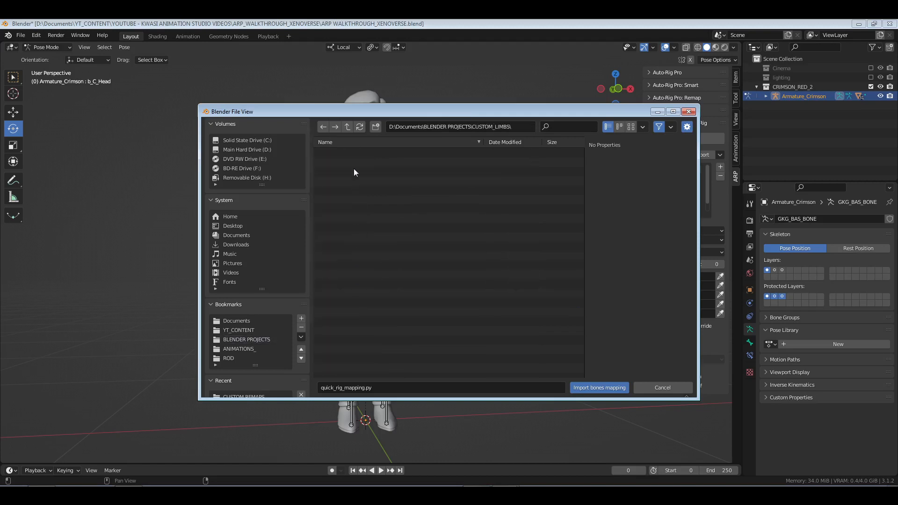
pyautogui.click(347, 126)
pyautogui.click(350, 321)
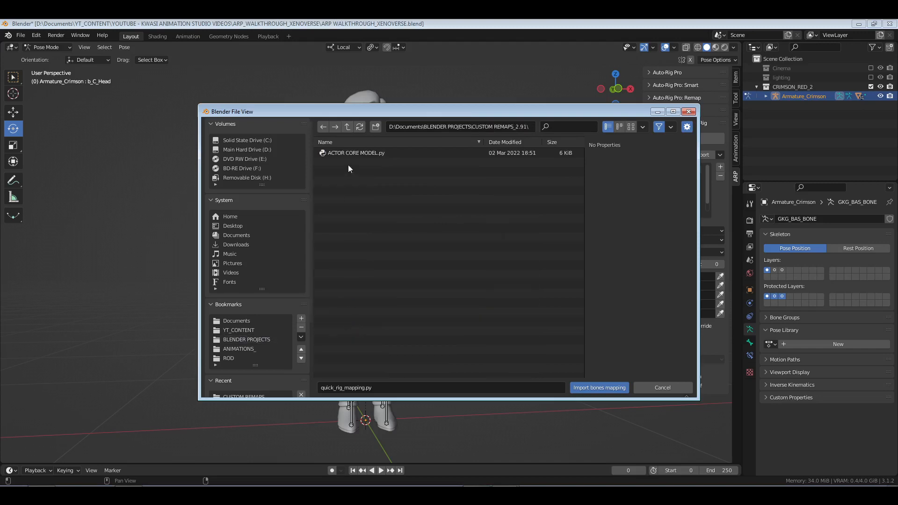
pyautogui.click(348, 127)
pyautogui.doubleClick(359, 303)
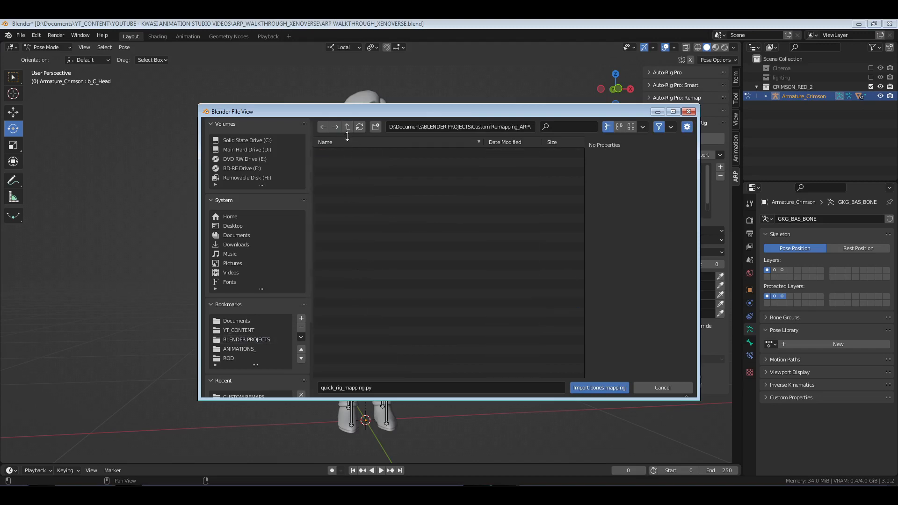
pyautogui.click(347, 127)
pyautogui.scroll(-2, 355, 311)
pyautogui.scroll(-4, 355, 318)
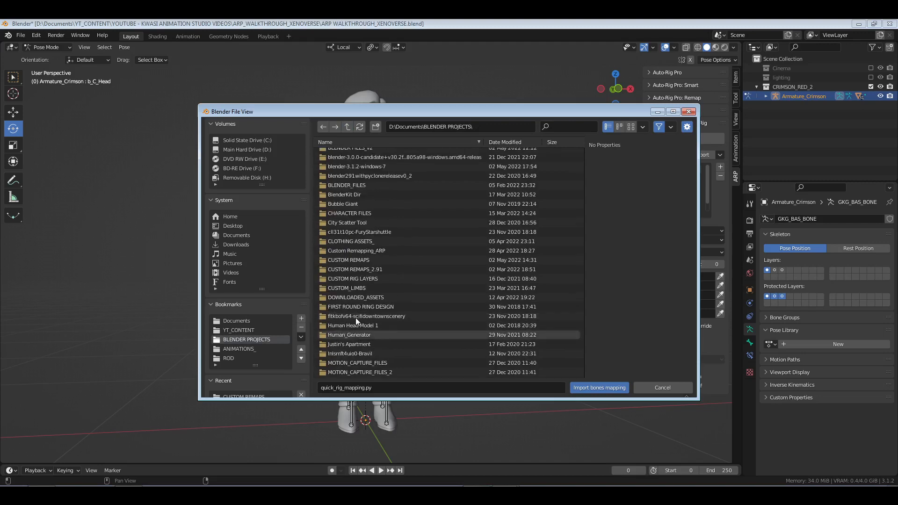
pyautogui.scroll(6, 356, 318)
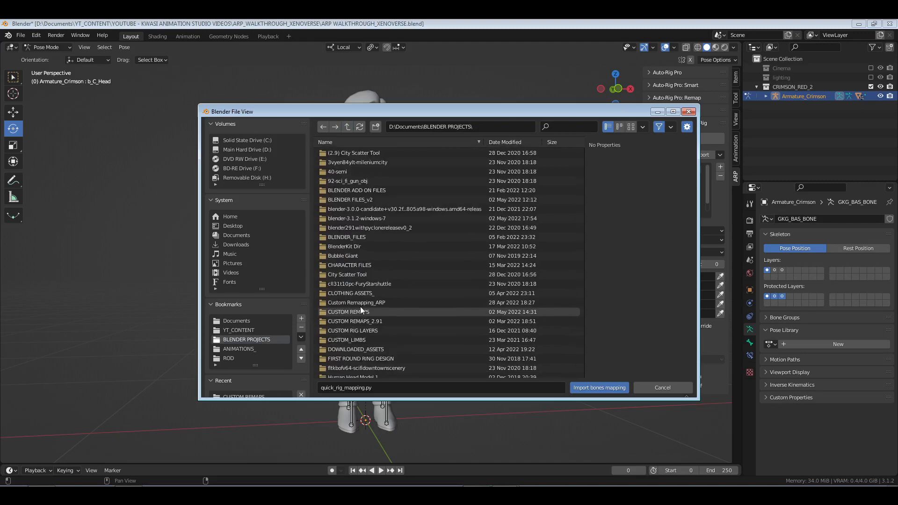
# - Check the BLENDER FILES_v2 and BLENDER_FILES folders for a mapping preset, then cancel the import
pyautogui.doubleClick(353, 201)
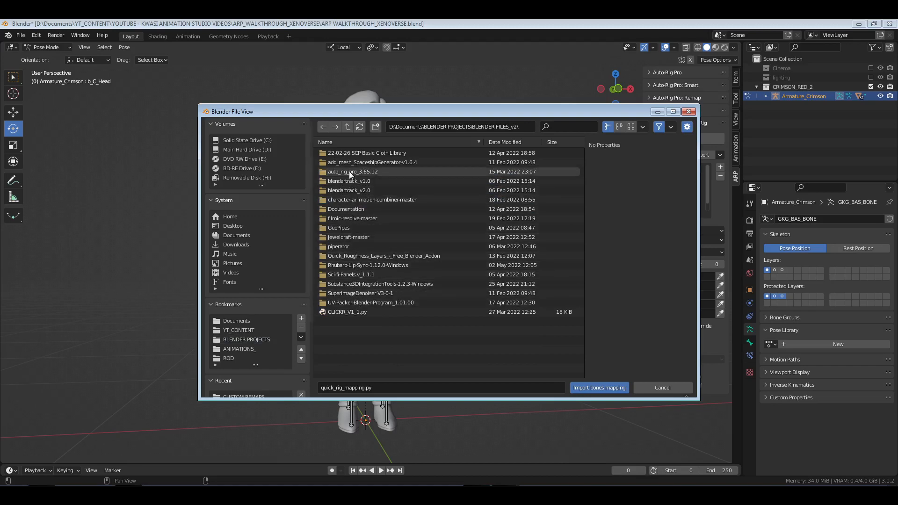
pyautogui.click(347, 127)
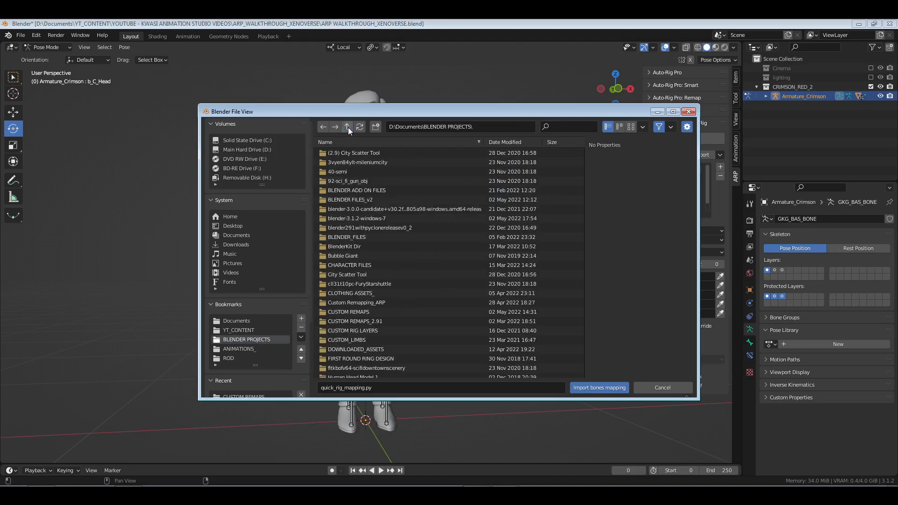
pyautogui.click(347, 236)
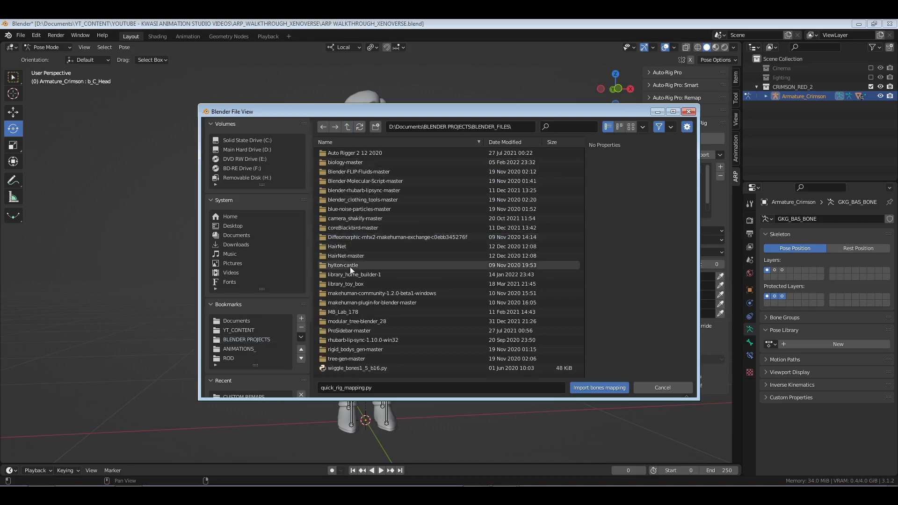
pyautogui.click(347, 126)
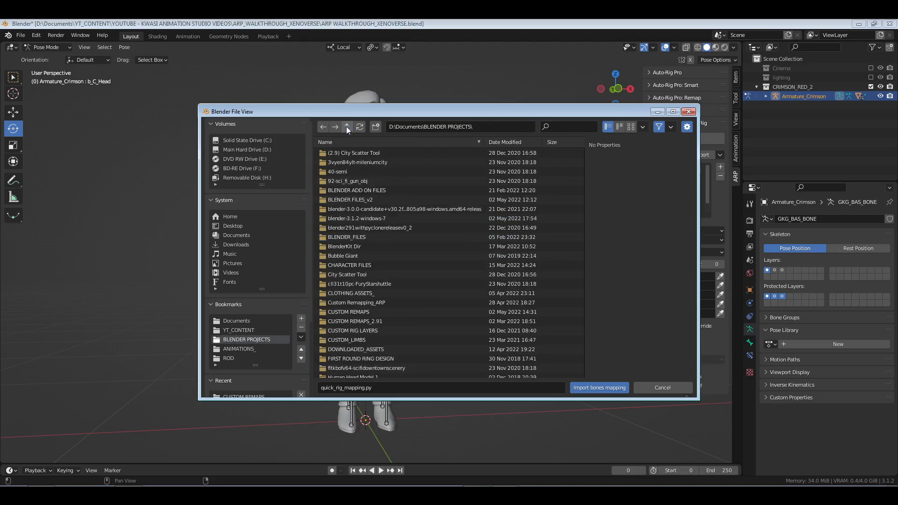
pyautogui.click(660, 387)
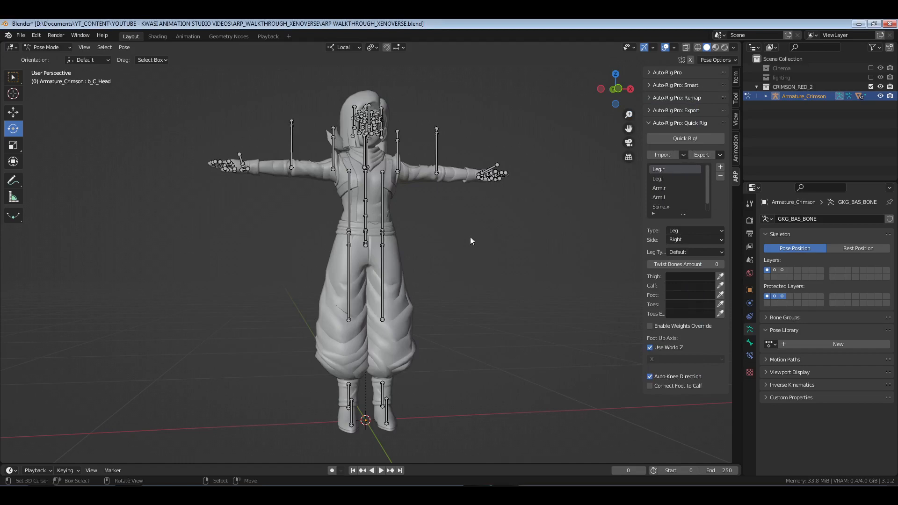
# - Expand Armature_Crimson's complete Pose bone hierarchy in the outliner
pyautogui.moveTo(470, 237); pyautogui.dragTo(427, 296, button='middle')
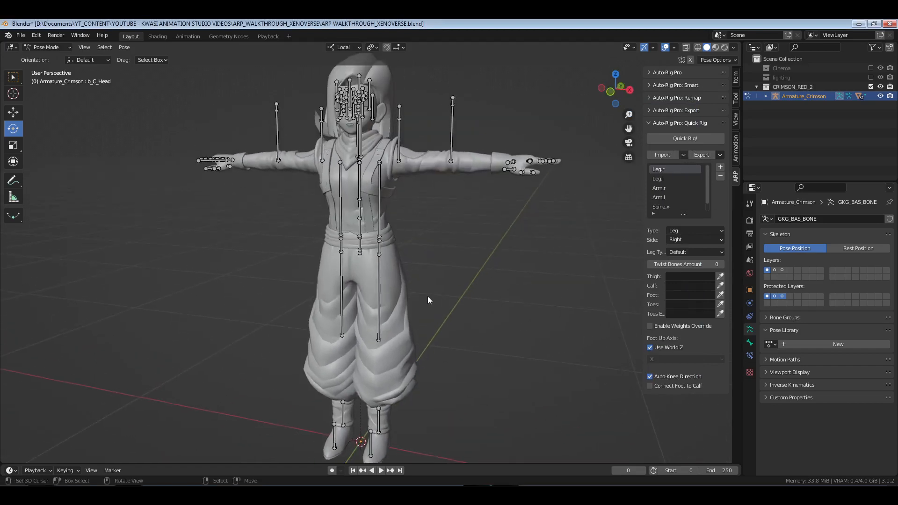
pyautogui.scroll(5, 426, 300)
pyautogui.moveTo(475, 274); pyautogui.dragTo(431, 284, button='middle')
pyautogui.click(766, 96)
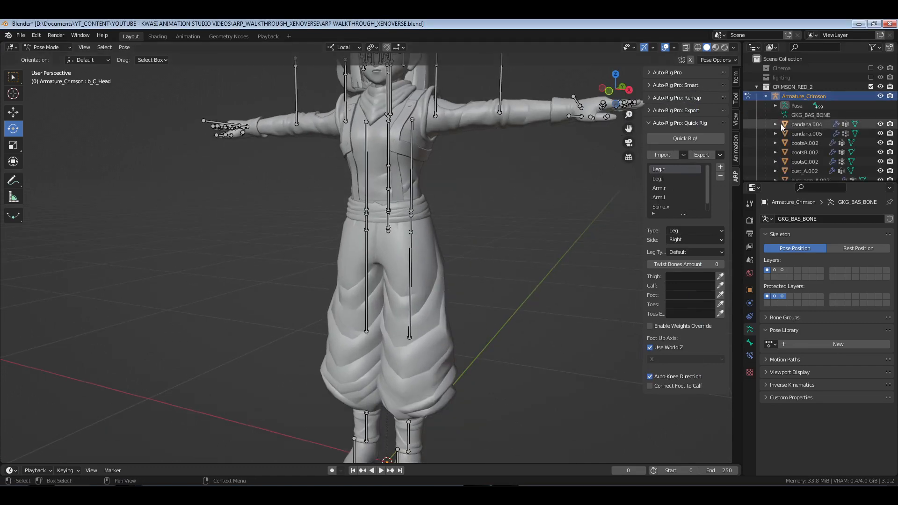
pyautogui.click(774, 106)
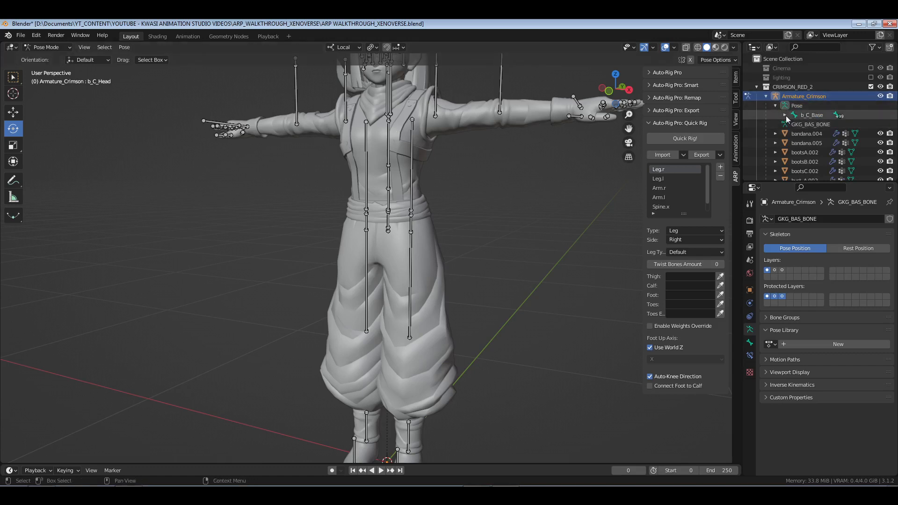
pyautogui.click(775, 106)
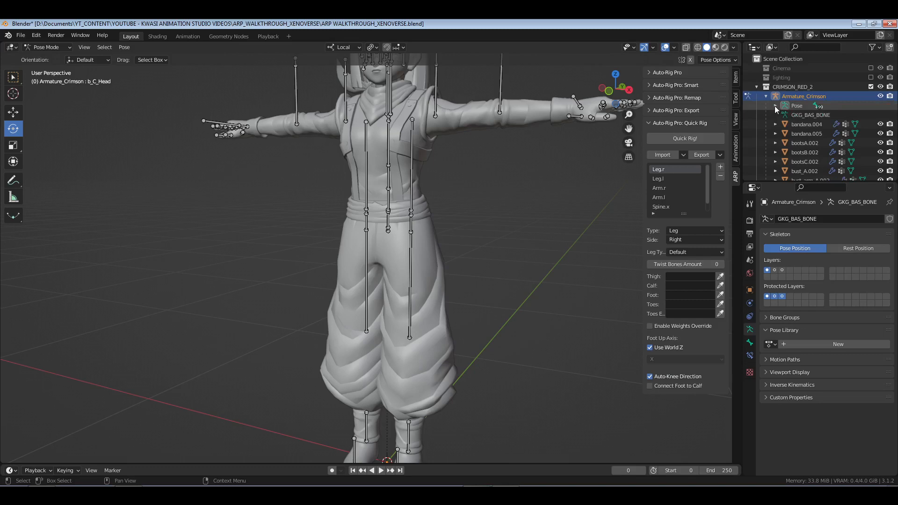
pyautogui.keyDown('shift'); pyautogui.click(775, 106); pyautogui.keyUp('shift')
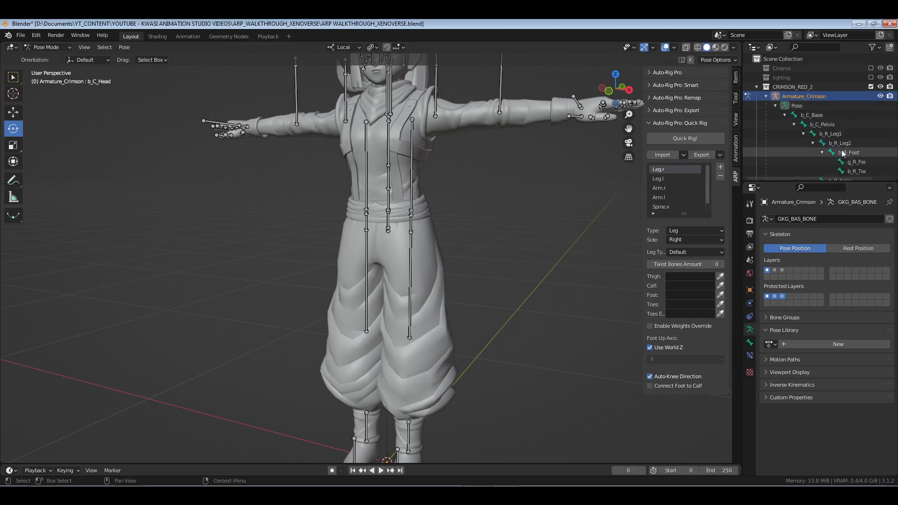
# - Collapse the b_R_Leg1, b_L_Leg1, b_R_Shoulder and b_L_Shoulder branches to examine the spine, neck and head bones
pyautogui.scroll(-3, 798, 121)
pyautogui.moveTo(784, 128); pyautogui.dragTo(803, 117, button='middle')
pyautogui.click(792, 103)
pyautogui.click(790, 113)
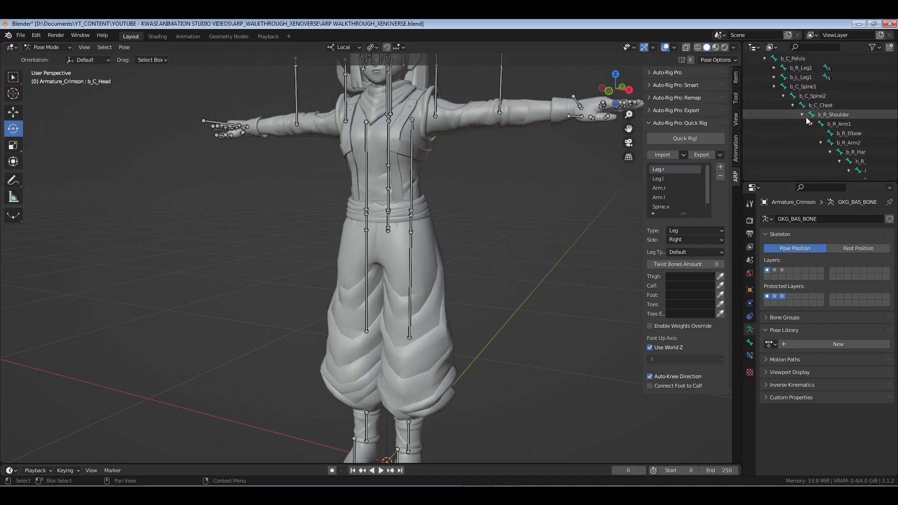
pyautogui.click(802, 116)
pyautogui.click(802, 124)
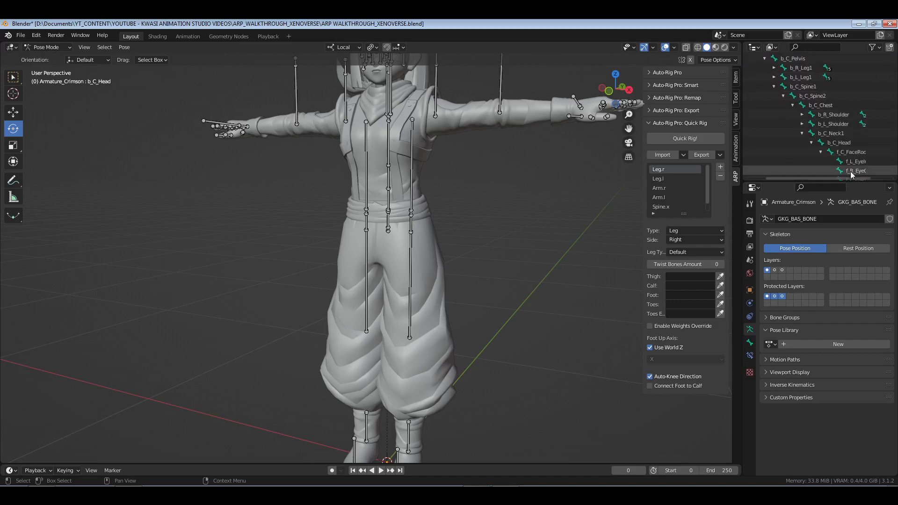
pyautogui.moveTo(801, 111); pyautogui.dragTo(820, 84, button='middle')
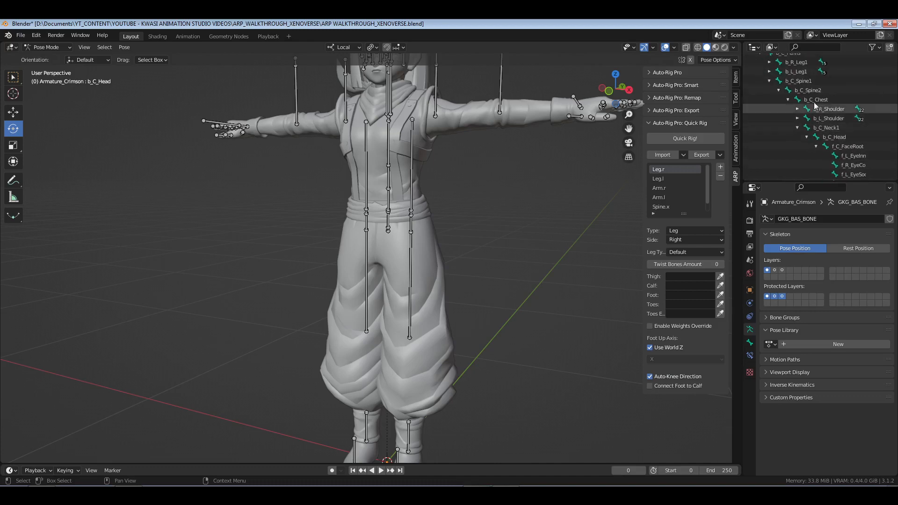
# - Identify the bones b_R_Leg1 and b_R_Leg2 by selecting each on the character, then clear the selection
pyautogui.moveTo(558, 133); pyautogui.dragTo(519, 123, button='middle')
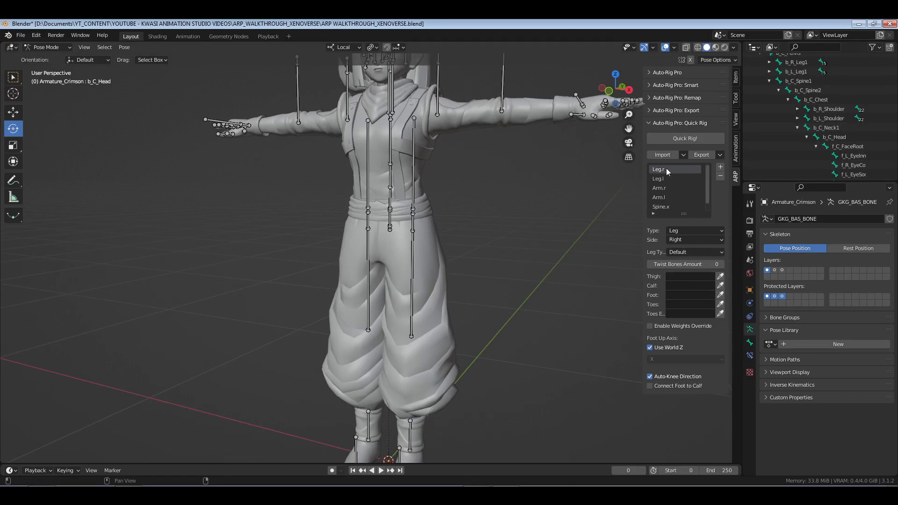
pyautogui.moveTo(372, 267); pyautogui.dragTo(404, 257, button='middle')
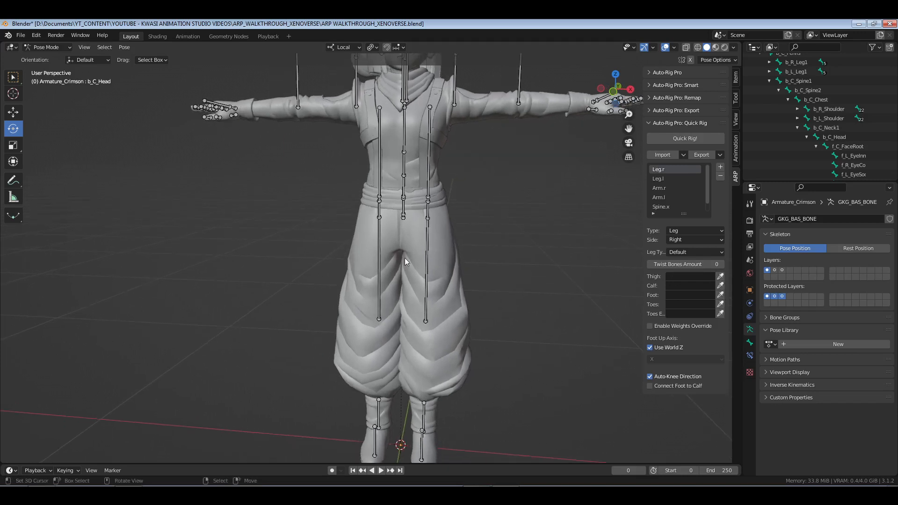
pyautogui.click(428, 249)
pyautogui.click(430, 188)
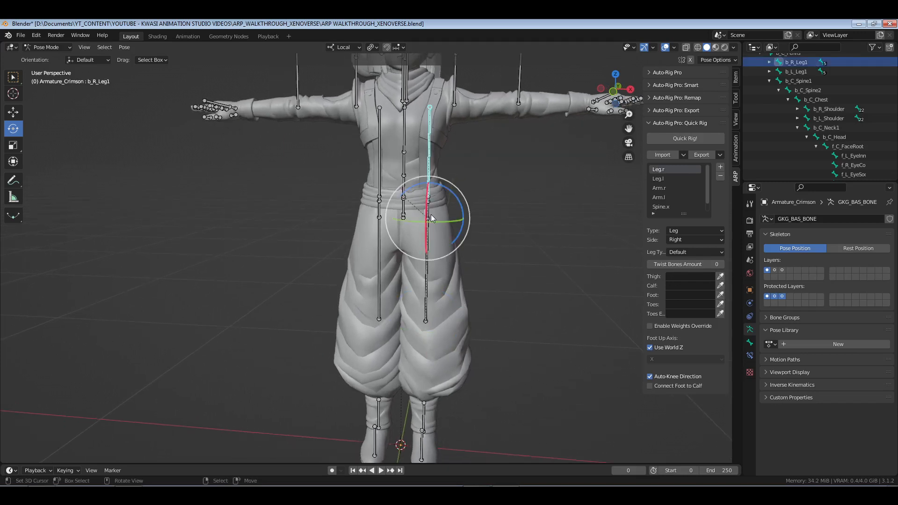
pyautogui.rightClick(428, 258)
pyautogui.hotkey('alt', 'a')
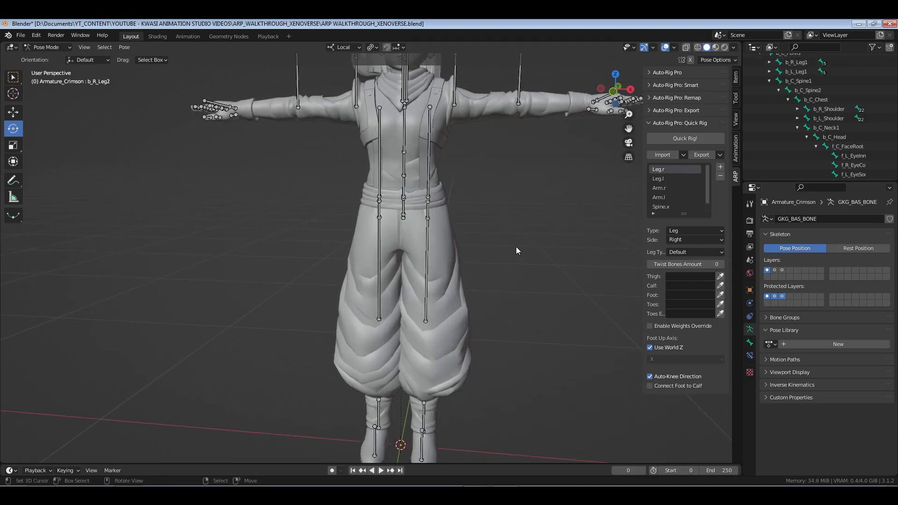
# - In front view, select the arm and leg bones of the character's right side and then the left side to compare them, and deselect all
pyautogui.keyDown('shift'); pyautogui.moveTo(516, 246); pyautogui.dragTo(525, 300, button='middle'); pyautogui.keyUp('shift')
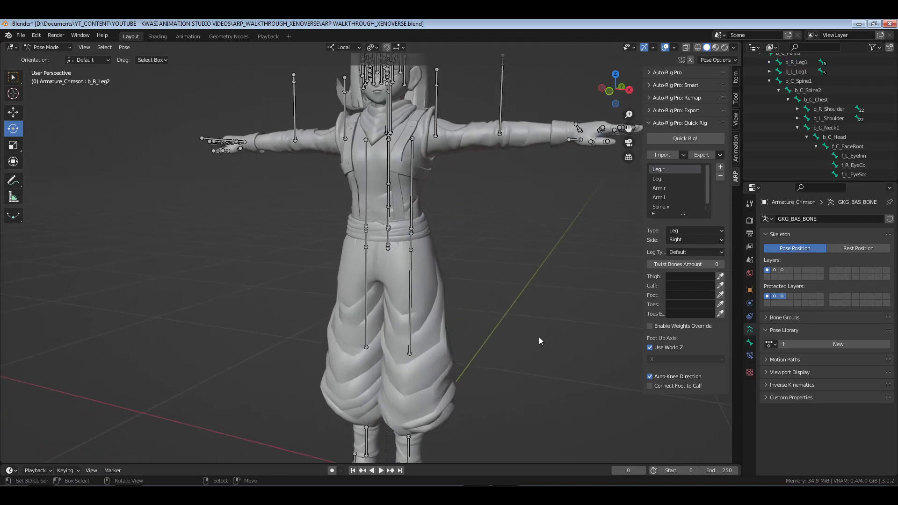
pyautogui.press('KP_1')
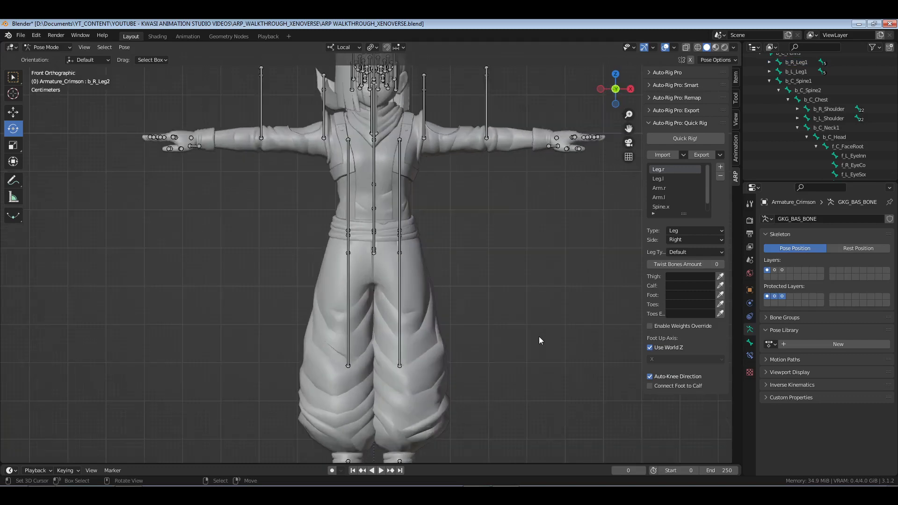
pyautogui.moveTo(391, 121); pyautogui.dragTo(556, 338)
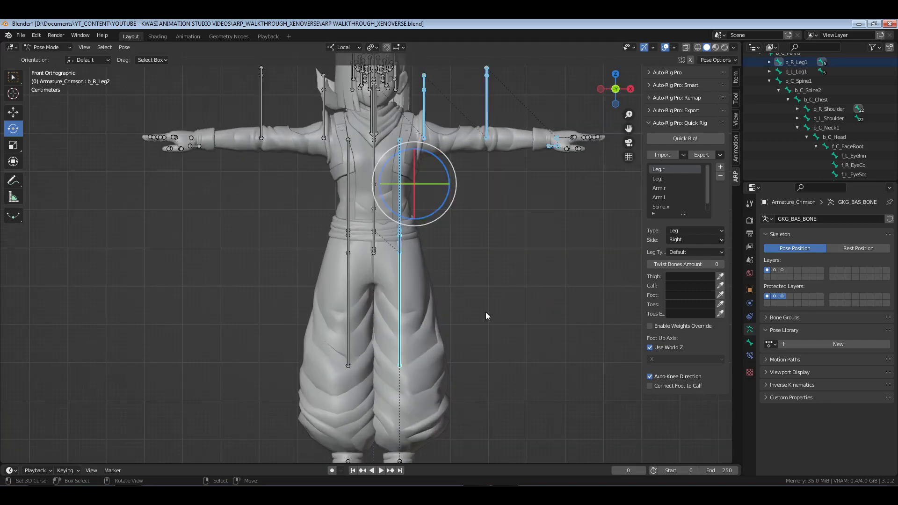
pyautogui.hotkey('alt', 'a')
pyautogui.moveTo(357, 121); pyautogui.dragTo(178, 376)
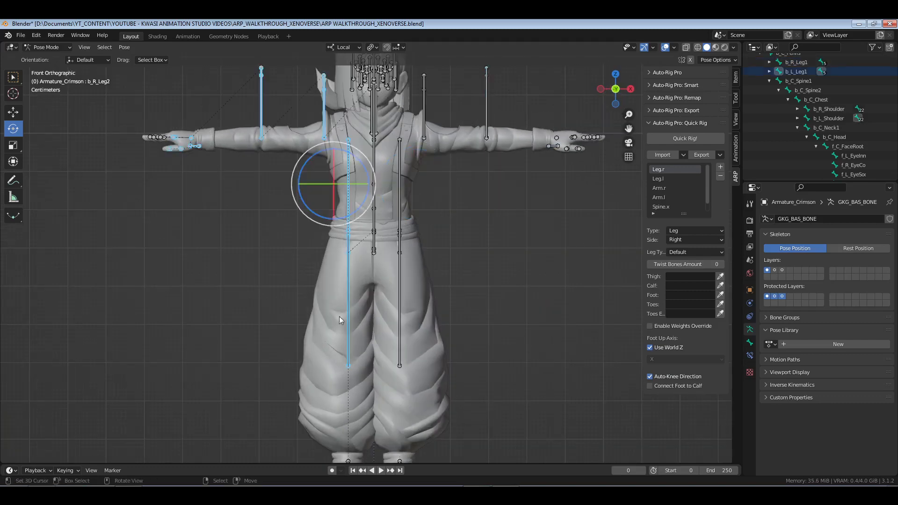
pyautogui.hotkey('alt', 'a')
# - Select the character's upper right leg bone b_R_Leg1 in front view as the thigh bone for the Leg.r limb
pyautogui.moveTo(452, 286)
pyautogui.keyDown('shift'); pyautogui.mouseDown(button='middle')
pyautogui.moveTo(452, 311)
pyautogui.moveTo(451, 273)
pyautogui.mouseUp(button='middle'); pyautogui.keyUp('shift')
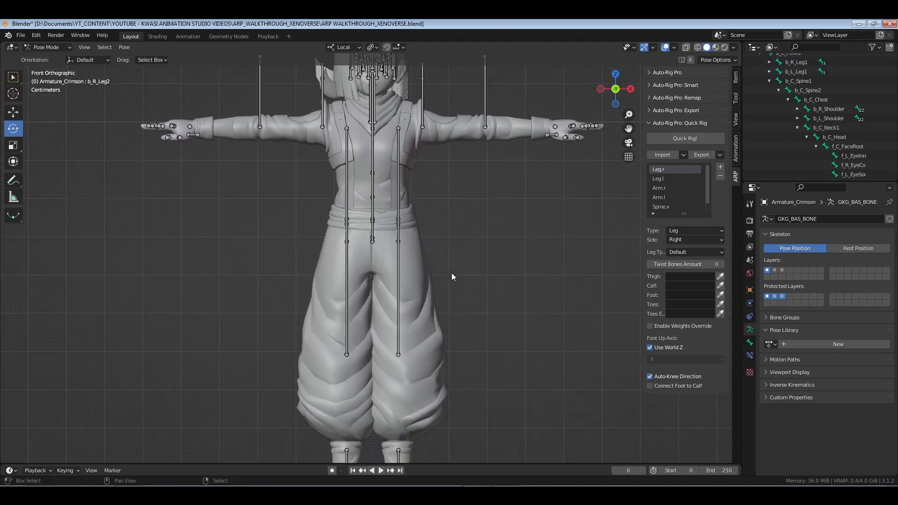
pyautogui.click(400, 180)
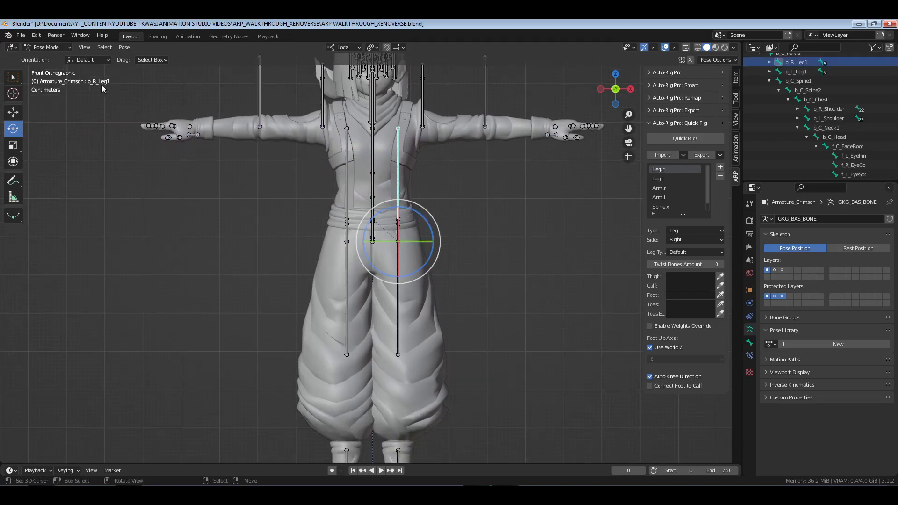
pyautogui.hotkey('alt', 'a')
pyautogui.moveTo(526, 285)
pyautogui.keyDown('shift'); pyautogui.mouseDown(button='middle')
pyautogui.moveTo(492, 299)
pyautogui.moveTo(517, 299)
pyautogui.mouseUp(button='middle'); pyautogui.keyUp('shift')
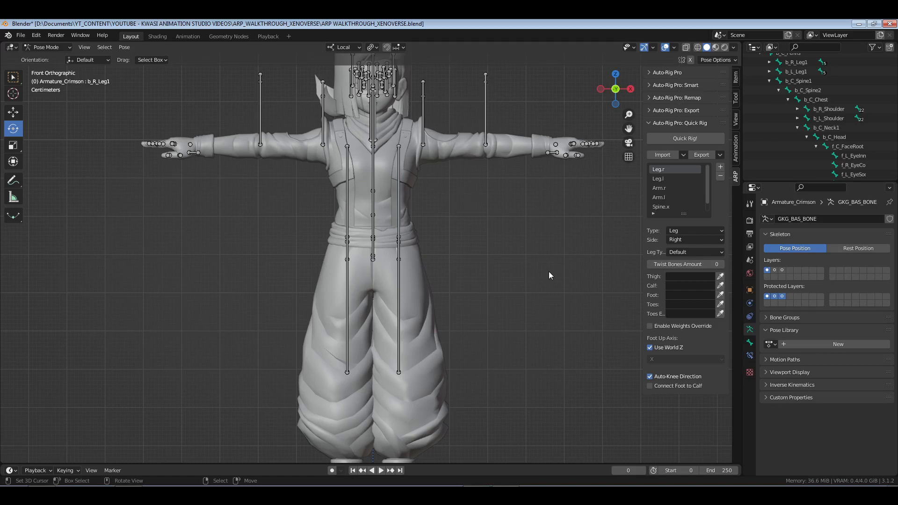
pyautogui.click(398, 170)
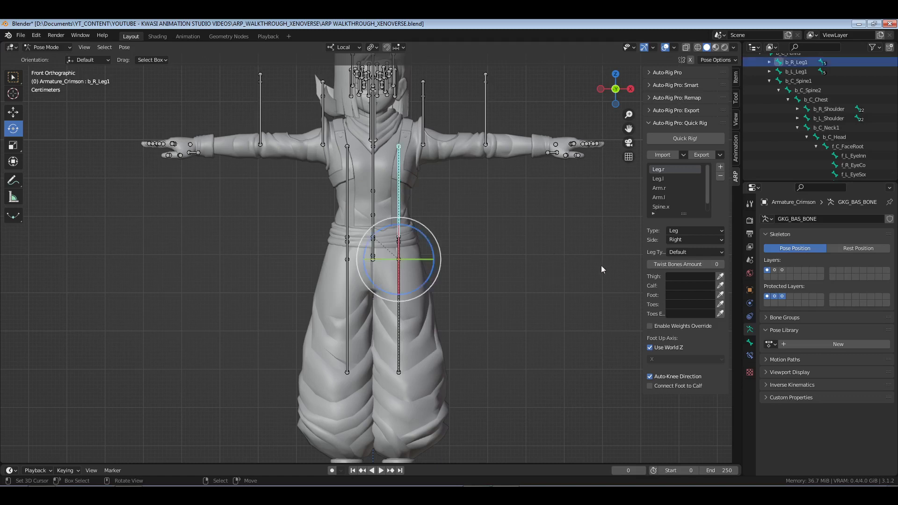
# - Select the Leg.l limb, examine which arm and leg bones lie on the character's left side by selecting them, and deselect all
pyautogui.click(658, 179)
pyautogui.moveTo(397, 133); pyautogui.dragTo(628, 298)
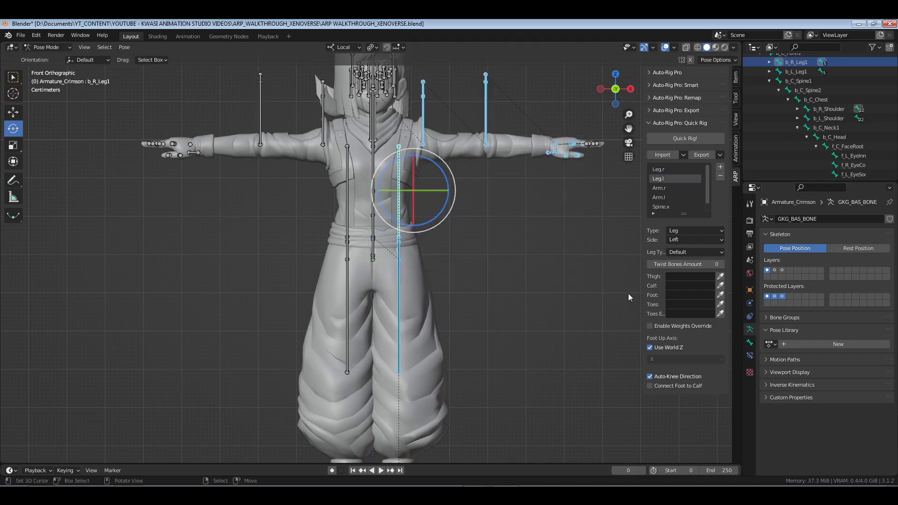
pyautogui.click(506, 236)
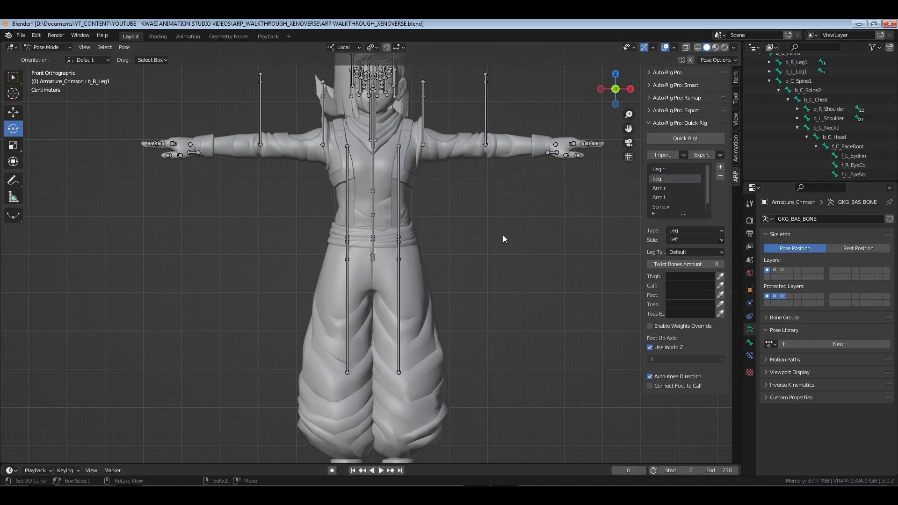
pyautogui.click(676, 98)
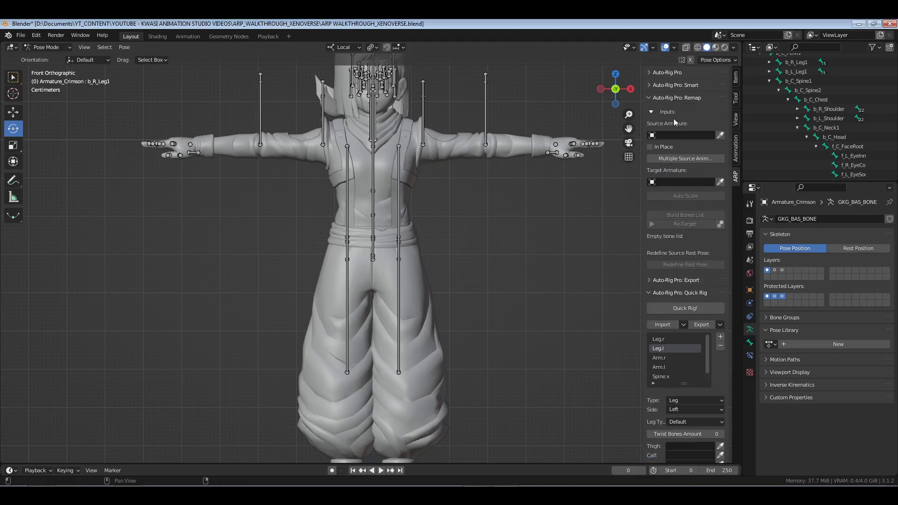
pyautogui.click(678, 98)
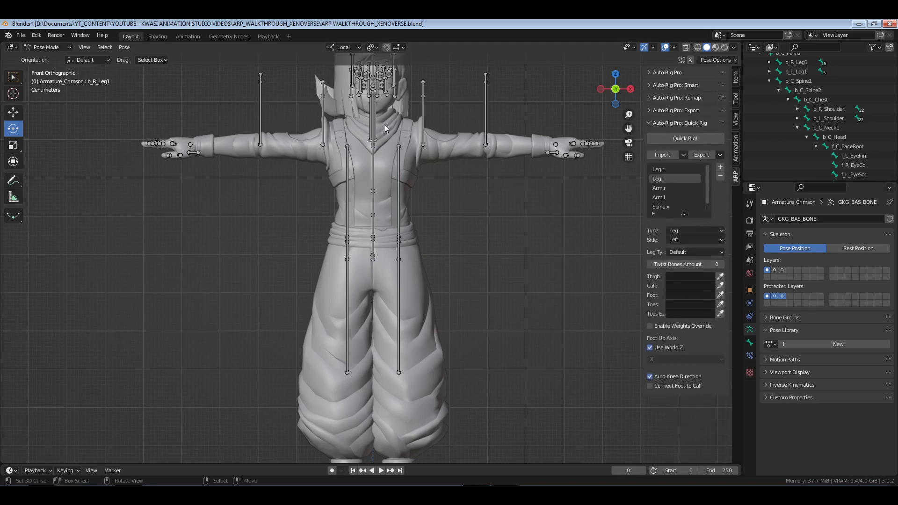
pyautogui.moveTo(384, 127); pyautogui.dragTo(591, 218)
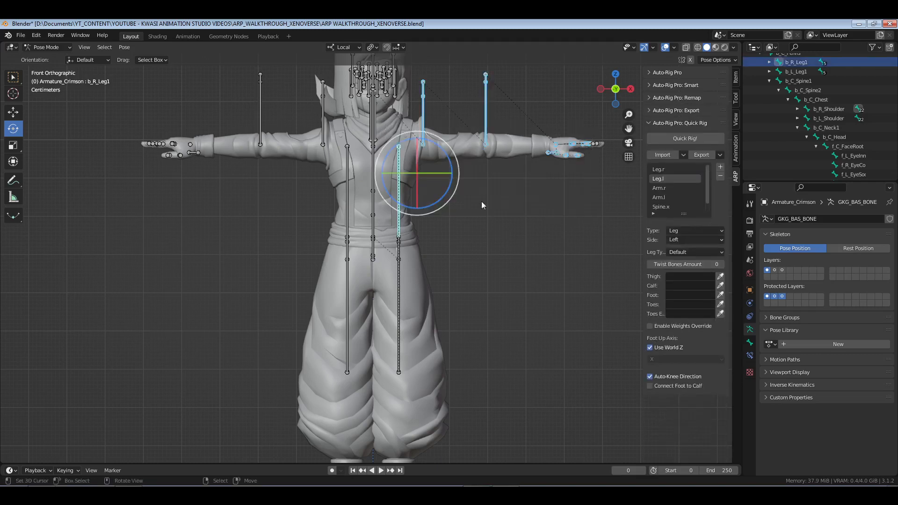
pyautogui.click(392, 120)
pyautogui.moveTo(393, 118); pyautogui.dragTo(610, 206)
pyautogui.click(513, 222)
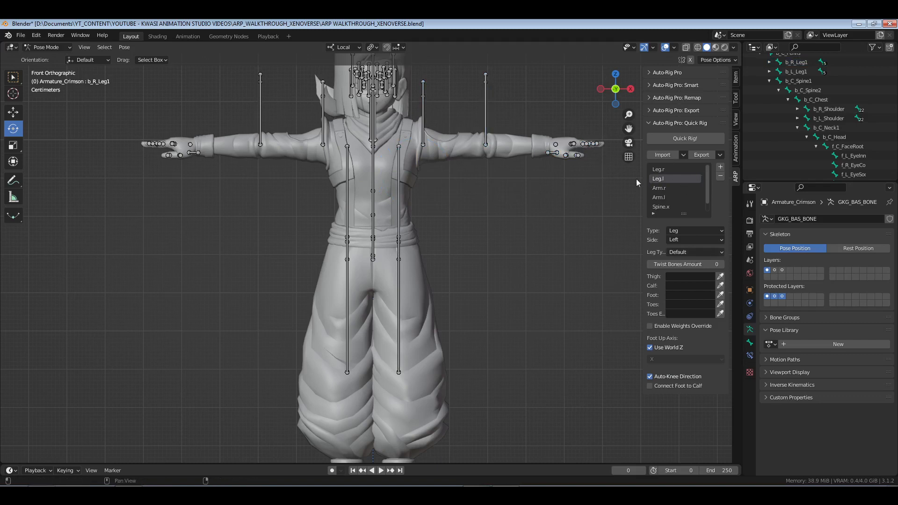
# - For the Leg.r limb, assign the character's b_L_Leg1 bone as the thigh and b_L_Leg2 as the calf
pyautogui.click(664, 169)
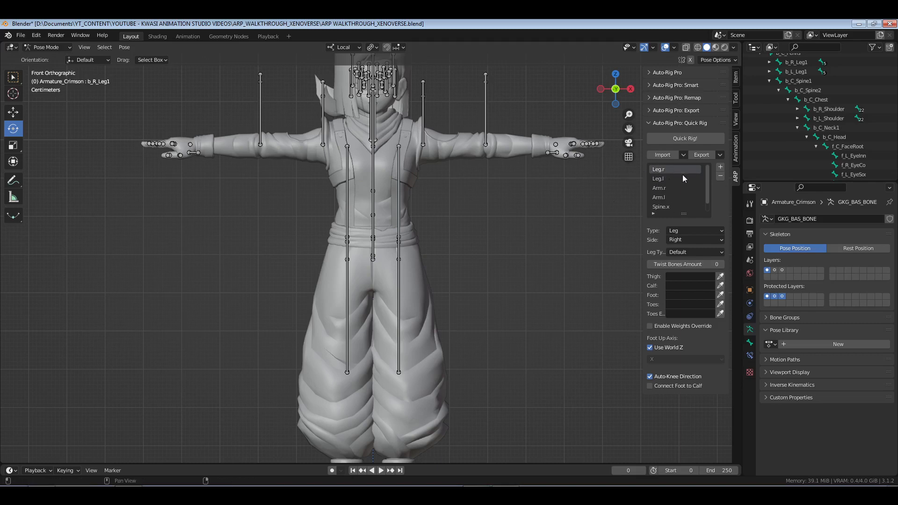
pyautogui.click(392, 169)
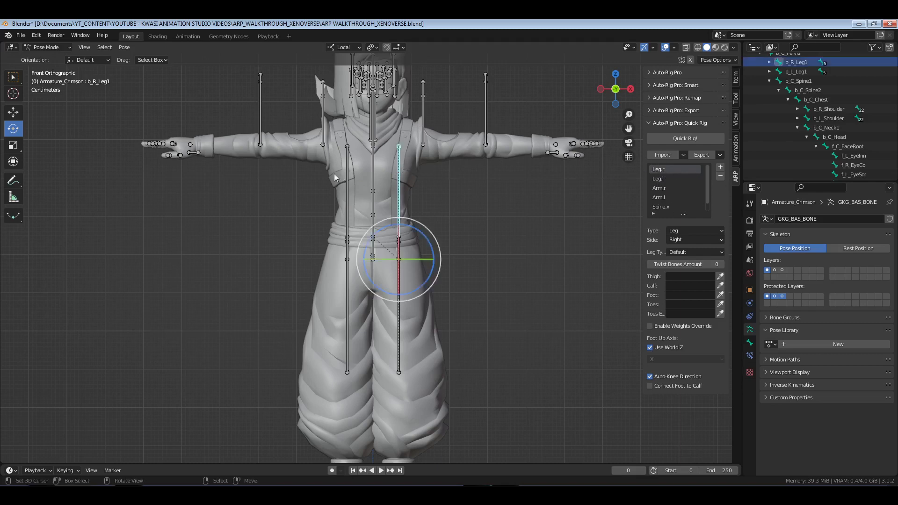
pyautogui.click(346, 177)
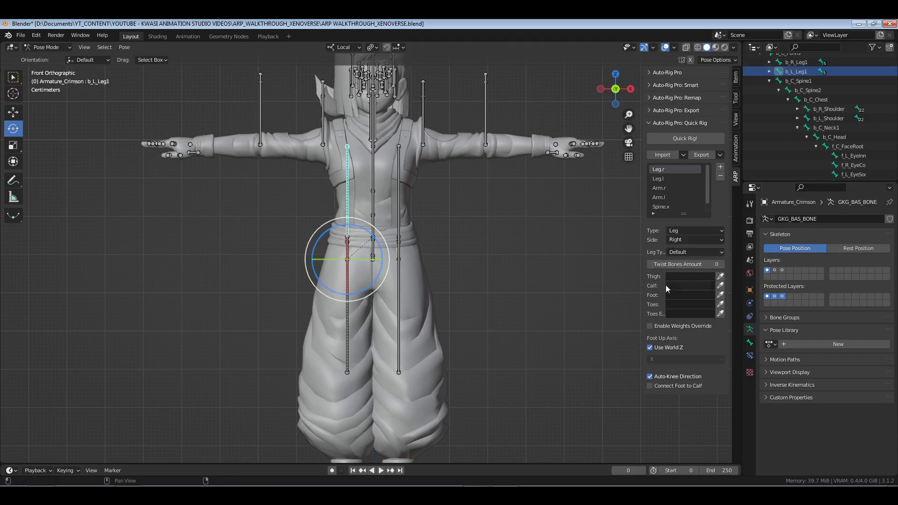
pyautogui.click(349, 359)
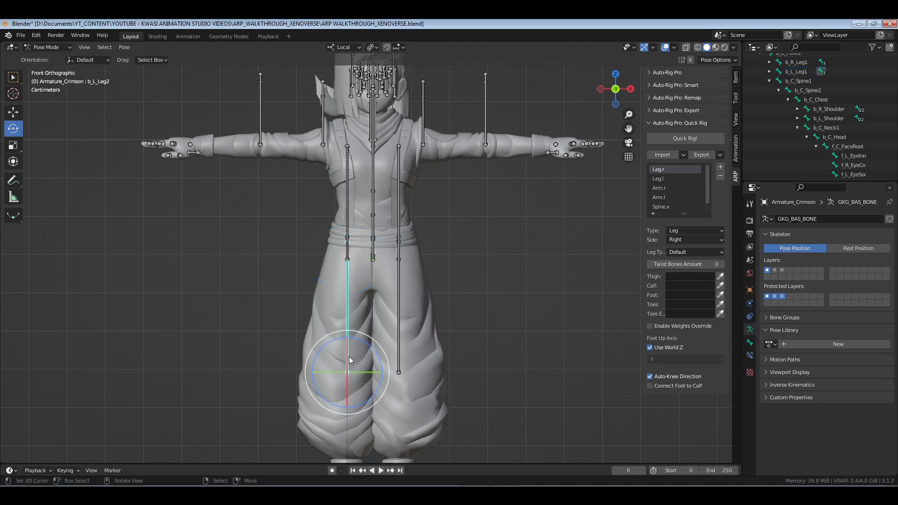
pyautogui.click(347, 208)
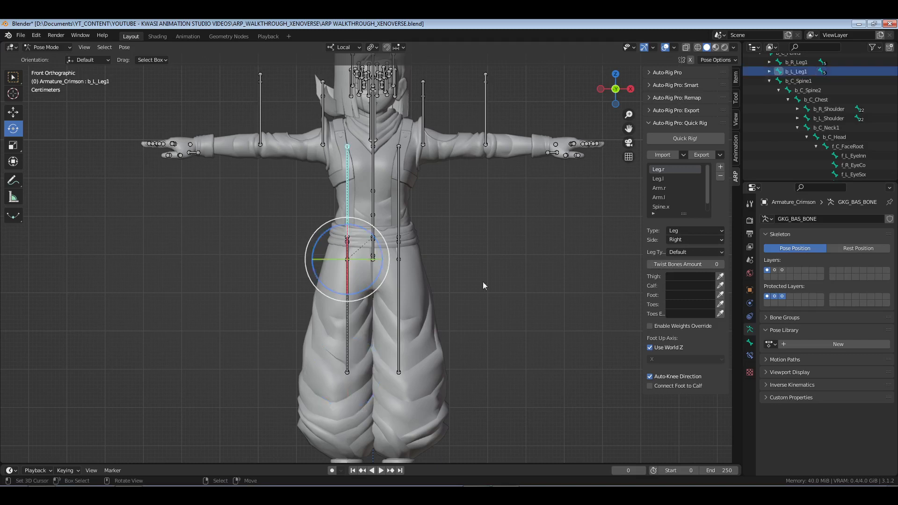
pyautogui.click(721, 278)
pyautogui.click(347, 329)
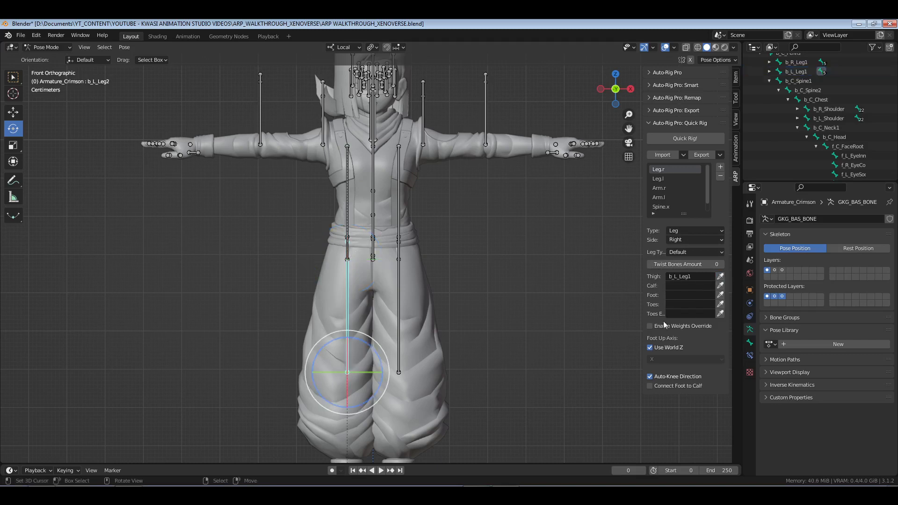
pyautogui.click(721, 286)
# - Assign the b_L_Foot bone as the foot and b_L_Toe as the toes of the Leg.r limb
pyautogui.keyDown('shift'); pyautogui.scroll(-8, 403, 358); pyautogui.keyUp('shift')
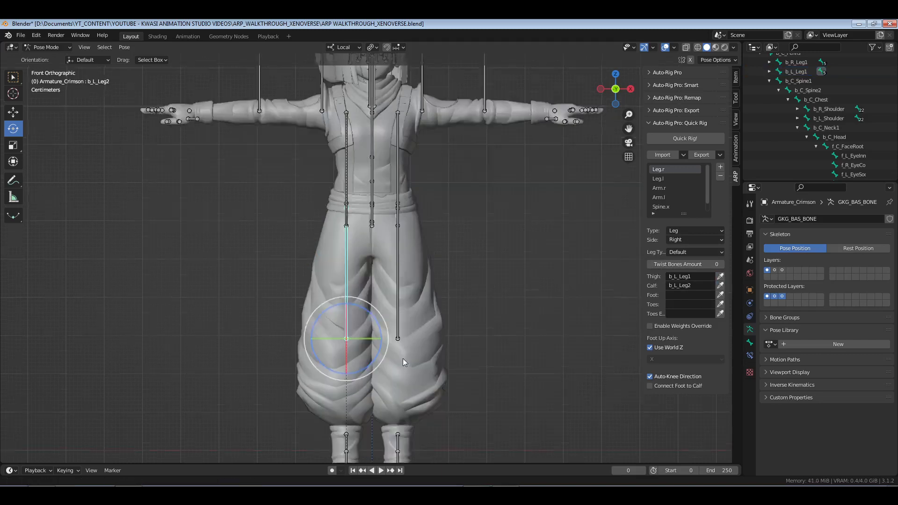
pyautogui.moveTo(344, 341); pyautogui.dragTo(350, 321, button='middle')
pyautogui.click(361, 311)
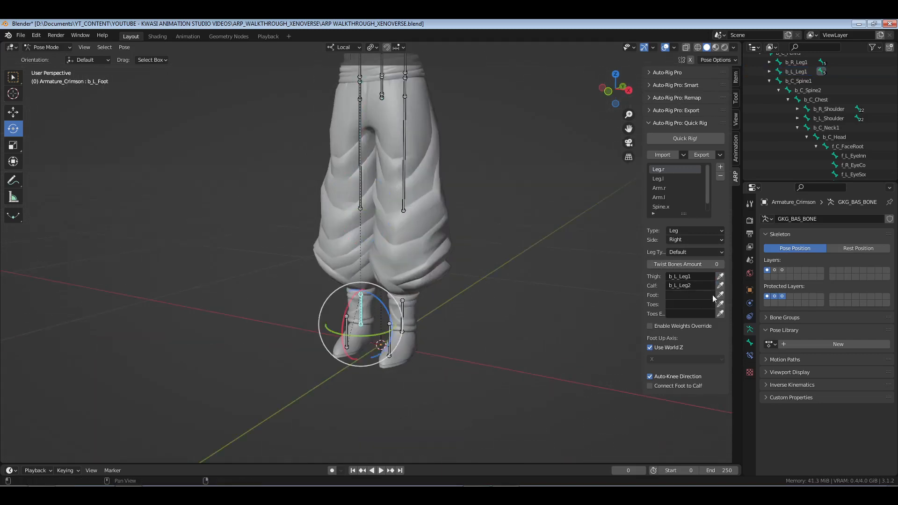
pyautogui.click(344, 339)
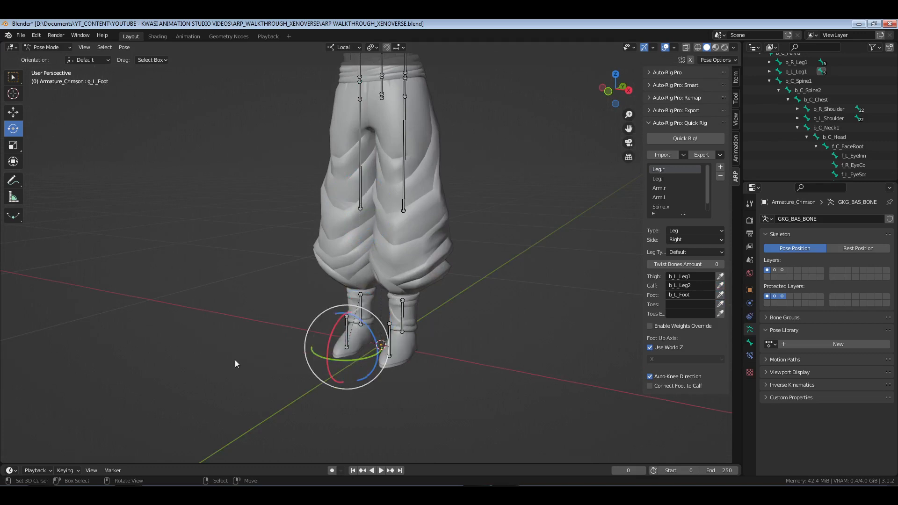
pyautogui.click(345, 339)
pyautogui.click(720, 303)
# - For the Leg.l limb, assign b_R_Leg1 as the thigh and b_R_Leg2 as the calf
pyautogui.click(663, 178)
pyautogui.keyDown('shift'); pyautogui.moveTo(395, 157); pyautogui.dragTo(386, 283, button='middle'); pyautogui.keyUp('shift')
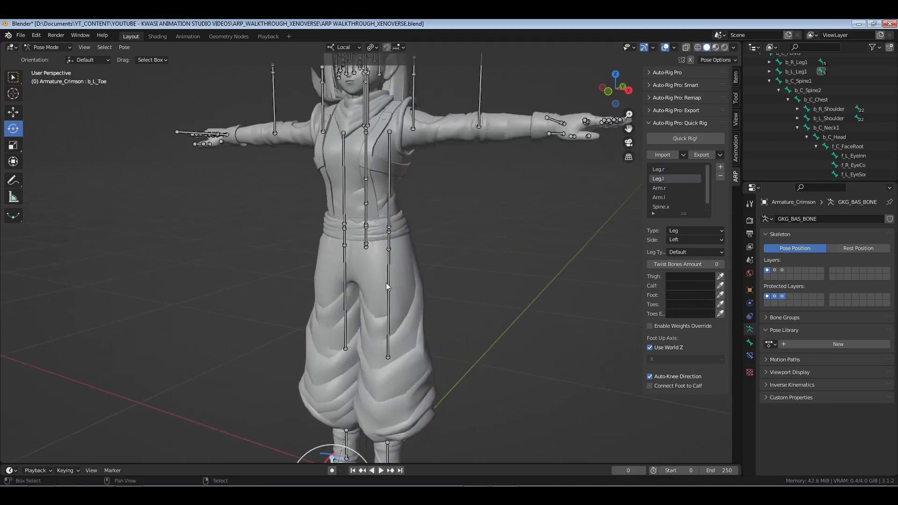
pyautogui.click(391, 187)
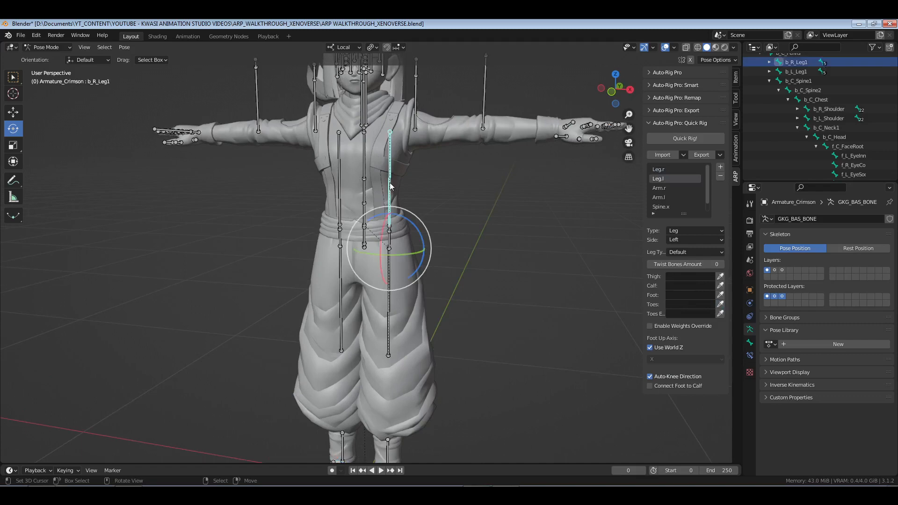
pyautogui.click(720, 277)
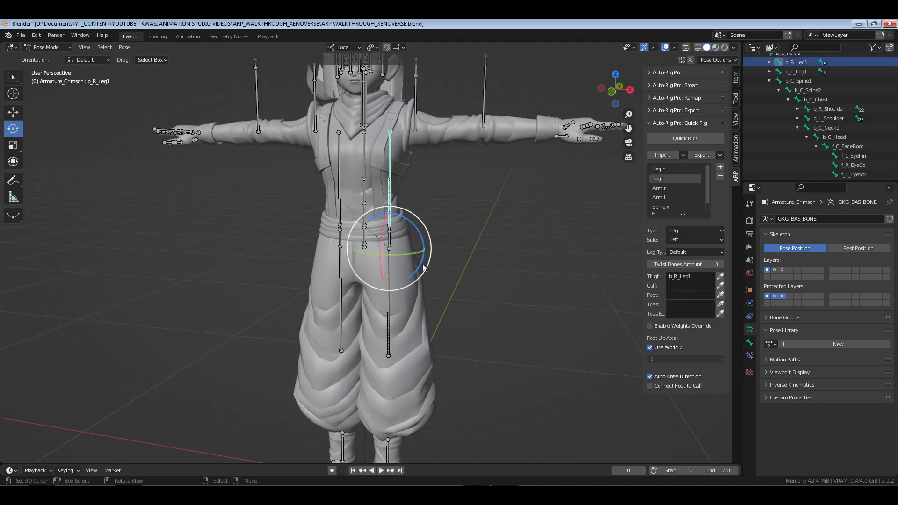
pyautogui.click(720, 286)
# - Assign b_R_Foot as the foot of the Leg.l limb and pick b_R_Toe for its toes
pyautogui.keyDown('shift'); pyautogui.moveTo(444, 399); pyautogui.dragTo(392, 264, button='middle'); pyautogui.keyUp('shift')
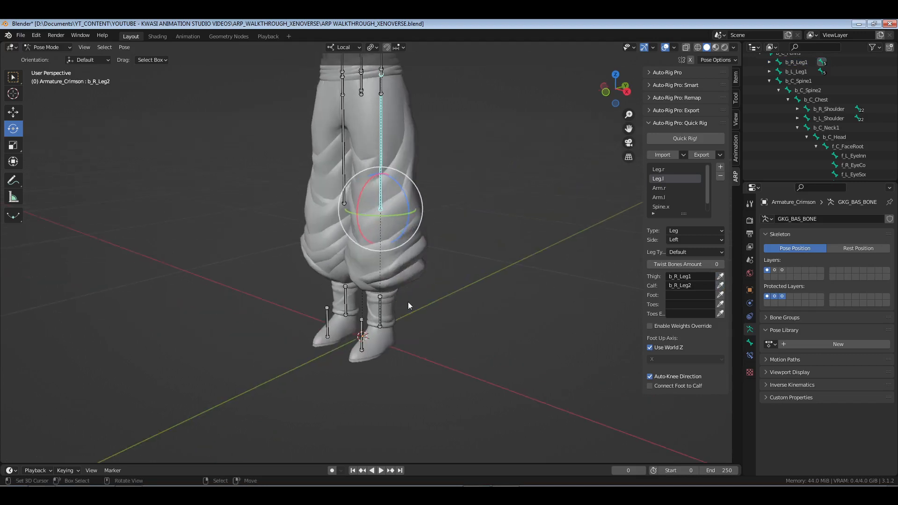
pyautogui.rightClick(476, 309)
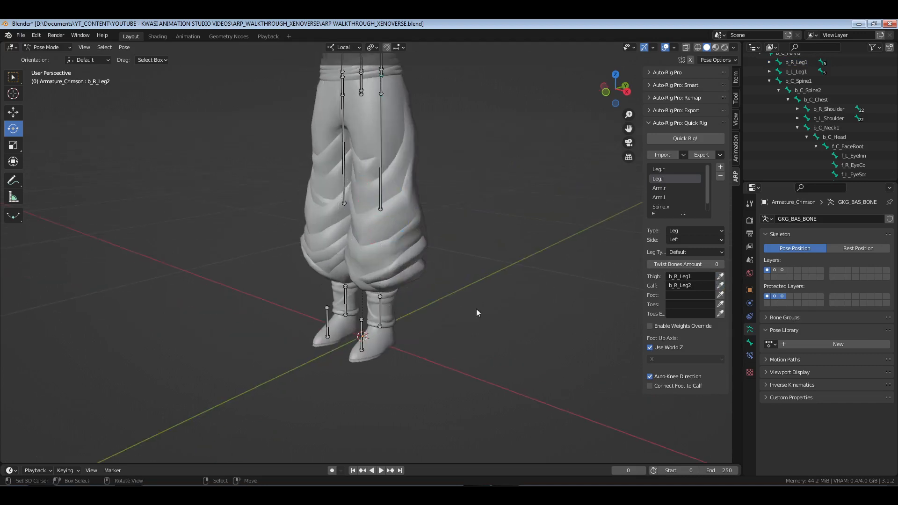
pyautogui.click(372, 300)
pyautogui.click(720, 294)
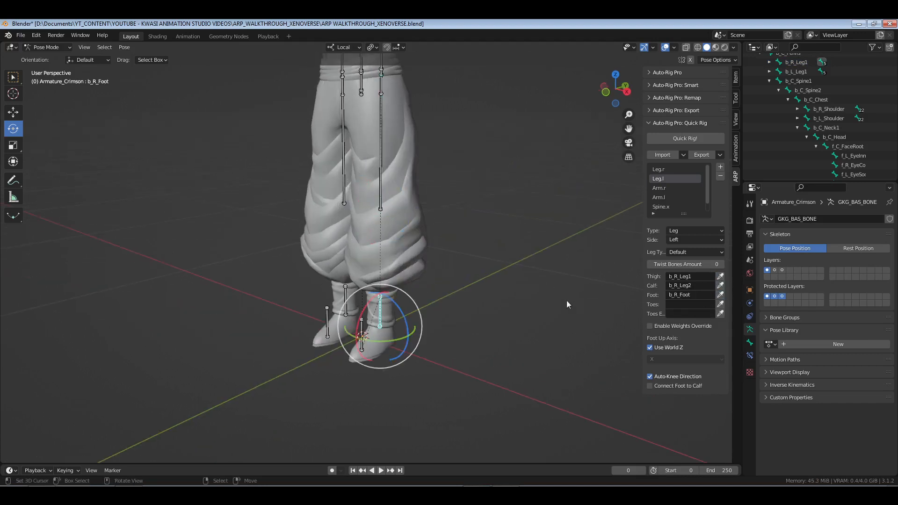
pyautogui.keyDown('shift'); pyautogui.moveTo(393, 348); pyautogui.dragTo(394, 338, button='middle'); pyautogui.keyUp('shift')
pyautogui.click(365, 333)
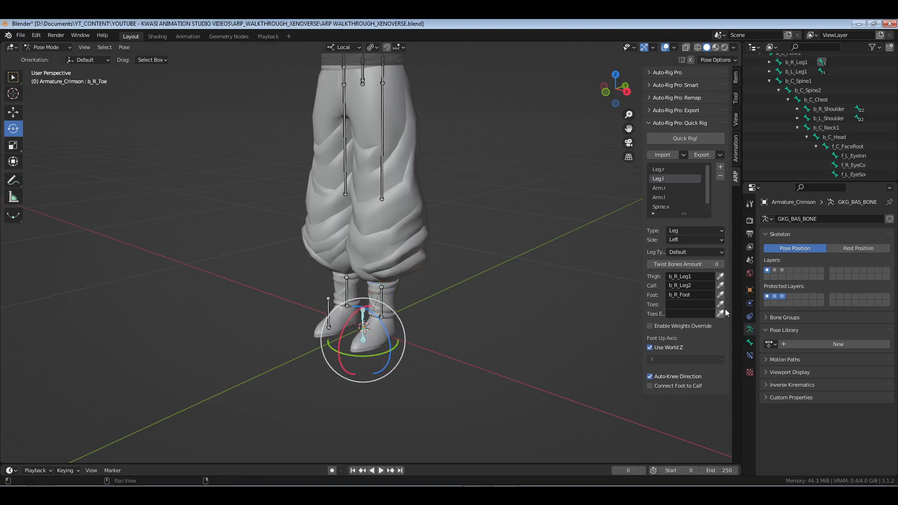
# - Select the Arm.r limb for bone mapping
pyautogui.keyDown('shift'); pyautogui.moveTo(477, 258); pyautogui.dragTo(461, 359, button='middle'); pyautogui.keyUp('shift')
pyautogui.click(661, 191)
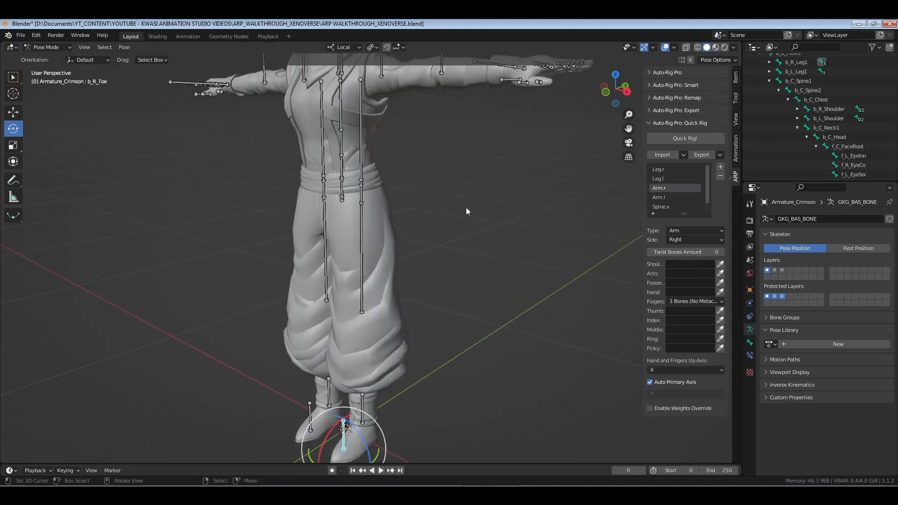
pyautogui.keyDown('shift'); pyautogui.moveTo(299, 209); pyautogui.dragTo(313, 226, button='middle'); pyautogui.keyUp('shift')
pyautogui.scroll(3, 839, 139)
pyautogui.scroll(-4, 839, 139)
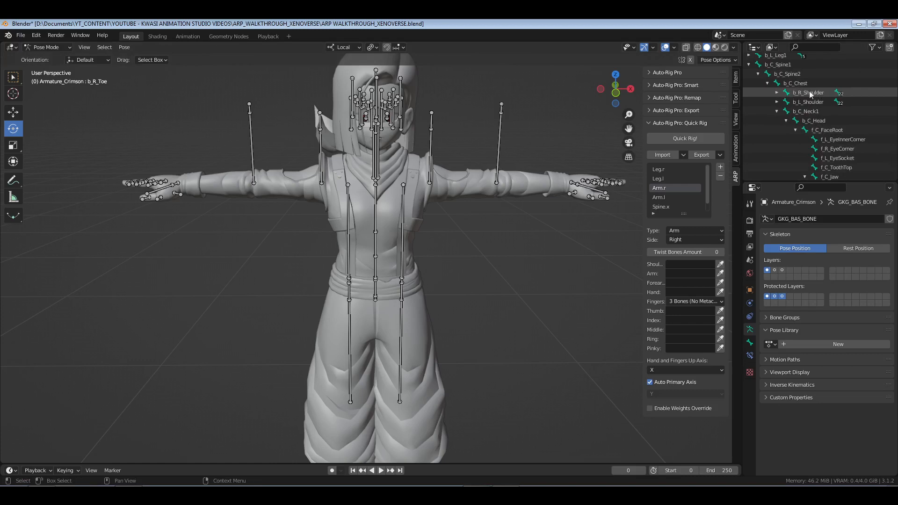
# - Assign b_R_Shoulder, b_R_Arm1 and b_R_Arm2 as the shoulder, arm and forearm of the Arm.r limb
pyautogui.click(800, 93)
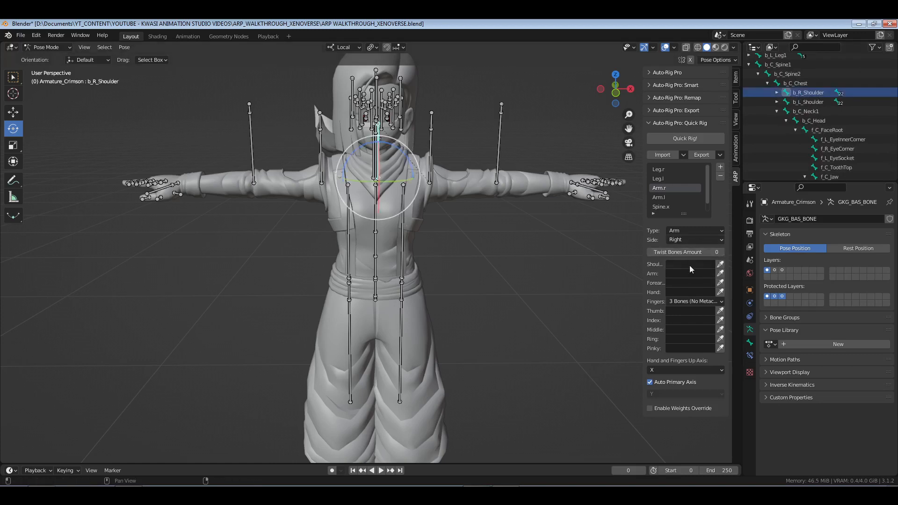
pyautogui.click(720, 264)
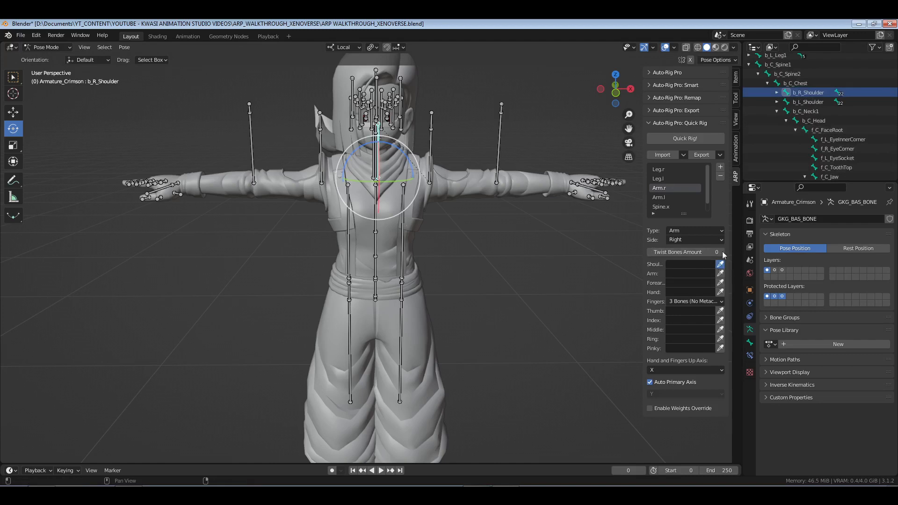
pyautogui.click(777, 93)
pyautogui.click(816, 102)
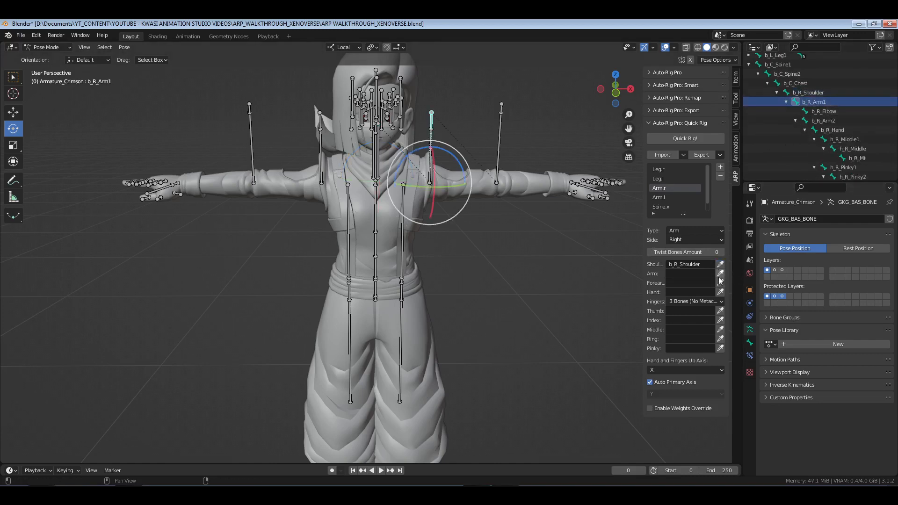
pyautogui.click(720, 274)
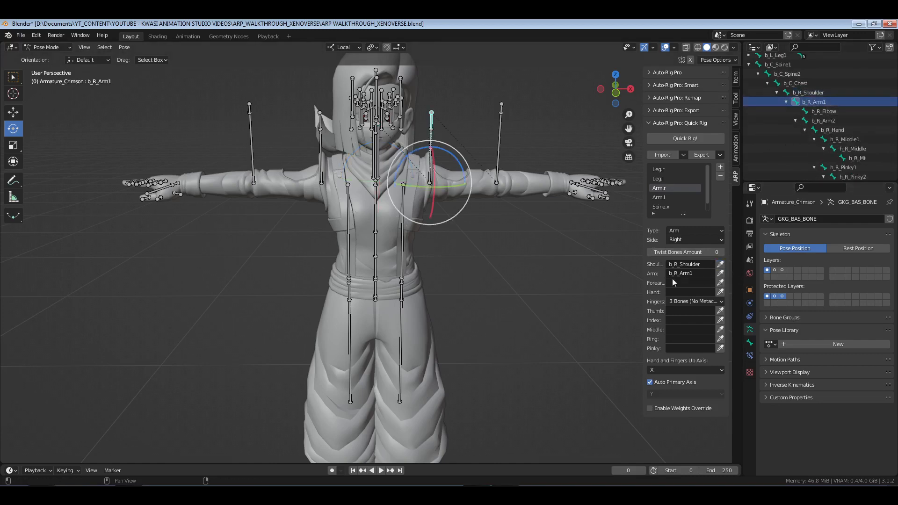
pyautogui.click(824, 121)
pyautogui.click(720, 282)
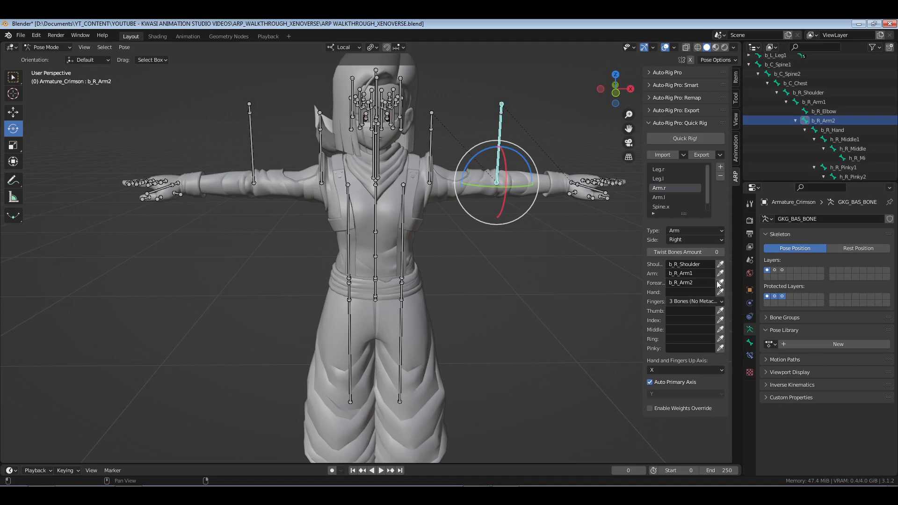
# - Replace the Arm.r limb's shoulder, arm and forearm bones with b_L_Shoulder, b_L_Arm1 and b_L_Arm2
pyautogui.click(776, 93)
pyautogui.click(777, 102)
pyautogui.click(816, 112)
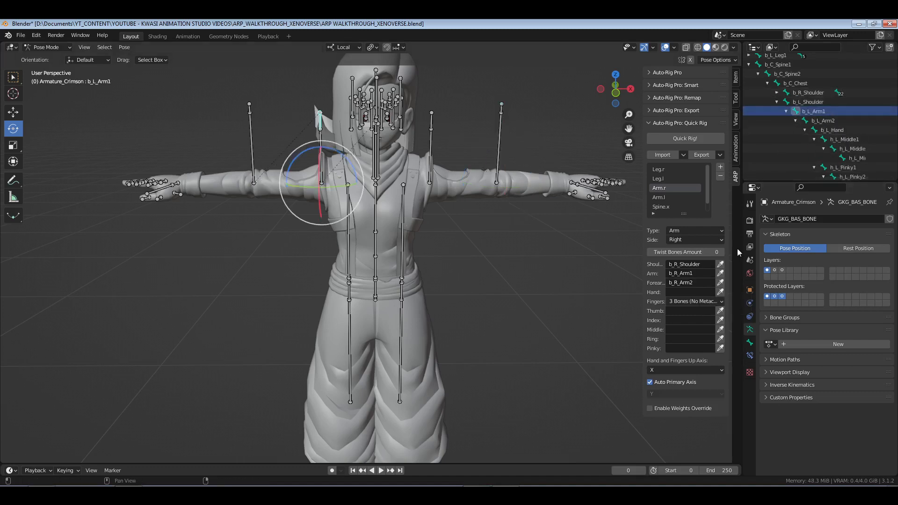
pyautogui.click(811, 102)
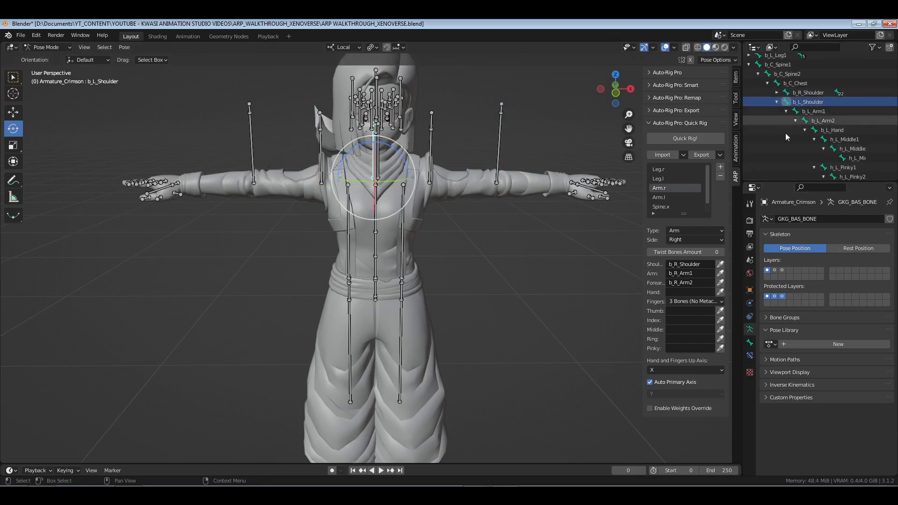
pyautogui.click(721, 264)
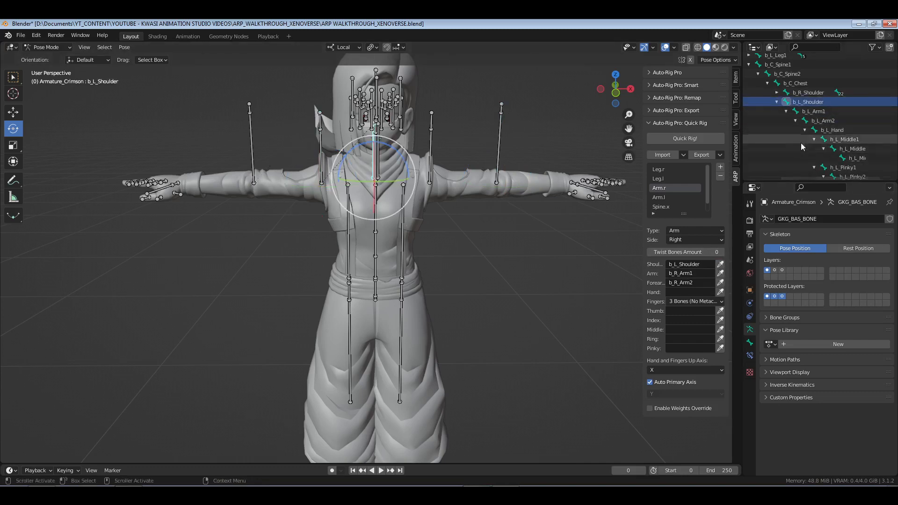
pyautogui.click(814, 111)
pyautogui.click(720, 273)
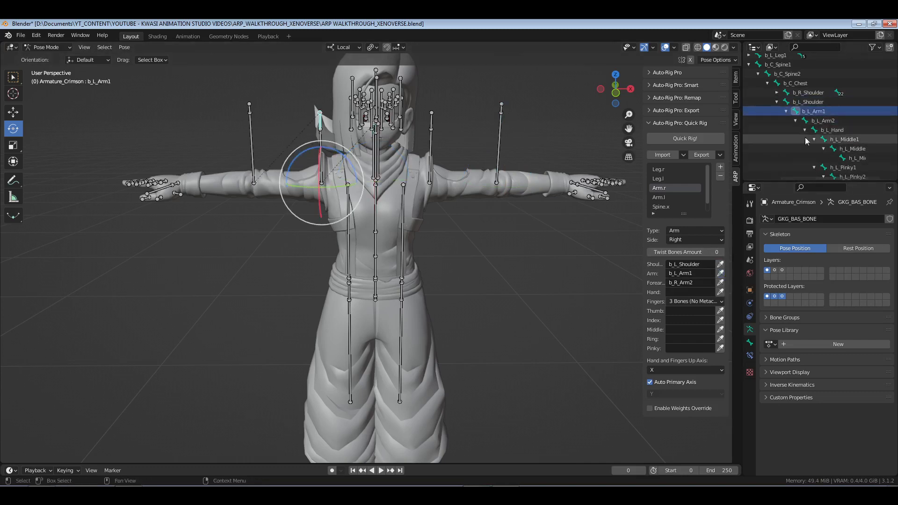
pyautogui.click(823, 121)
pyautogui.click(720, 282)
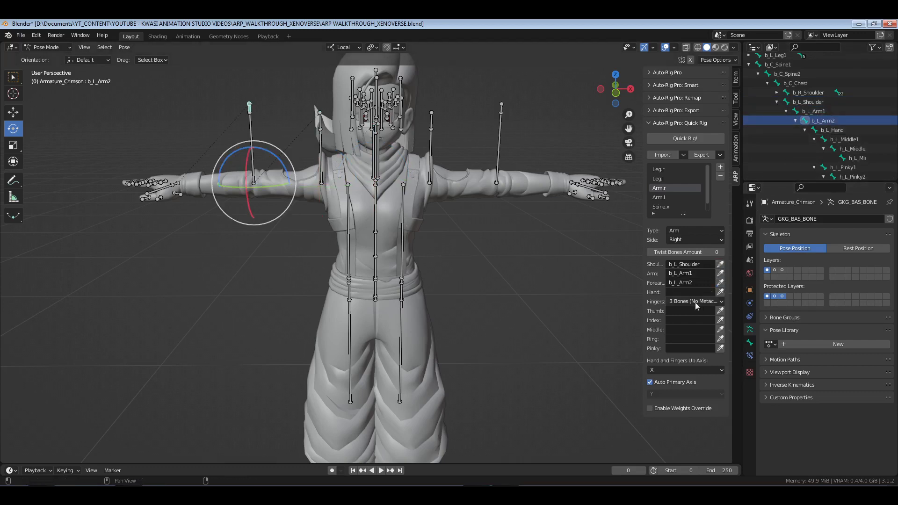
# - Assign b_L_Hand as the hand and h_L_Thumb1 as the thumb of the Arm.r limb
pyautogui.click(833, 130)
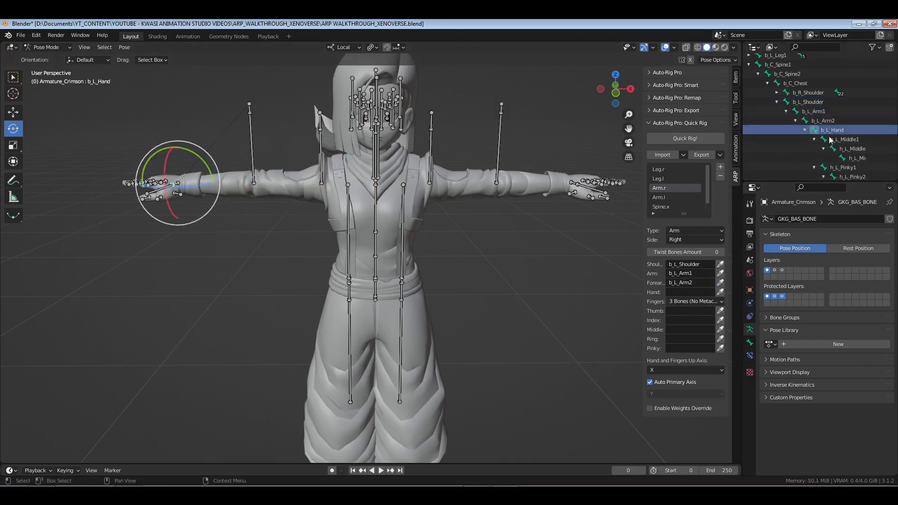
pyautogui.click(720, 292)
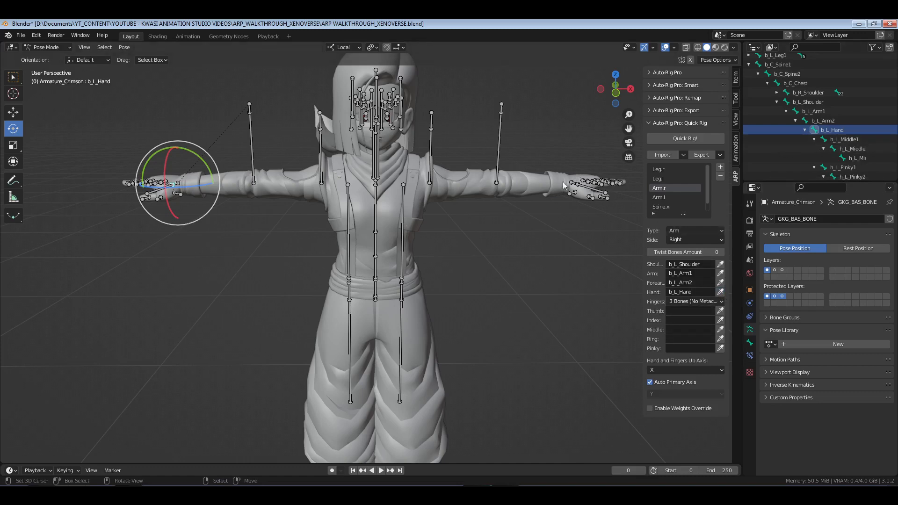
pyautogui.moveTo(156, 218); pyautogui.dragTo(243, 243, button='middle')
pyautogui.scroll(3, 254, 245)
pyautogui.keyDown('shift'); pyautogui.moveTo(84, 226); pyautogui.dragTo(177, 229, button='middle'); pyautogui.keyUp('shift')
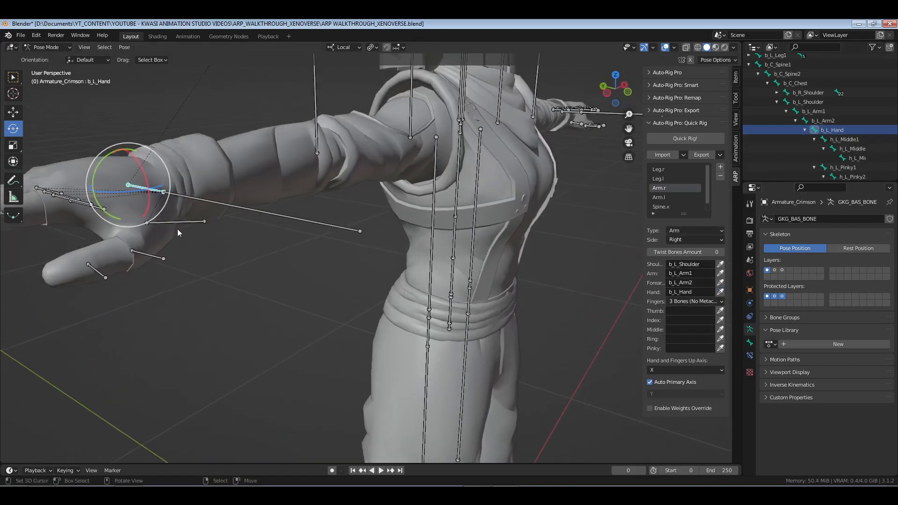
pyautogui.click(178, 226)
pyautogui.press('KP_Decimal')
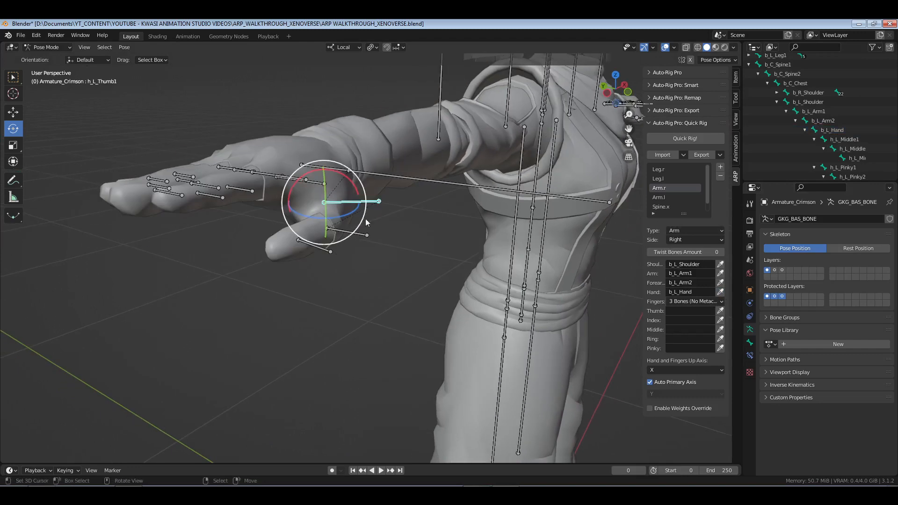
pyautogui.moveTo(256, 176); pyautogui.dragTo(310, 276, button='middle')
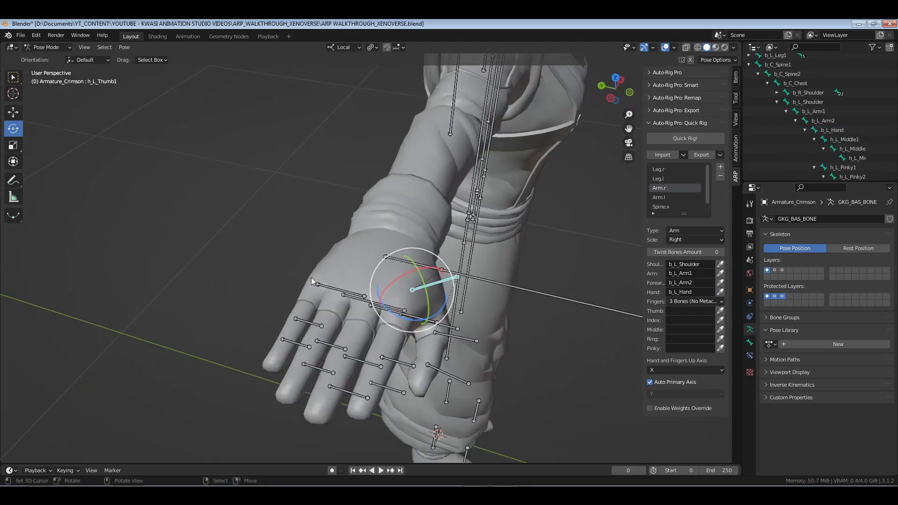
pyautogui.press('b')
pyautogui.moveTo(326, 278); pyautogui.dragTo(425, 323)
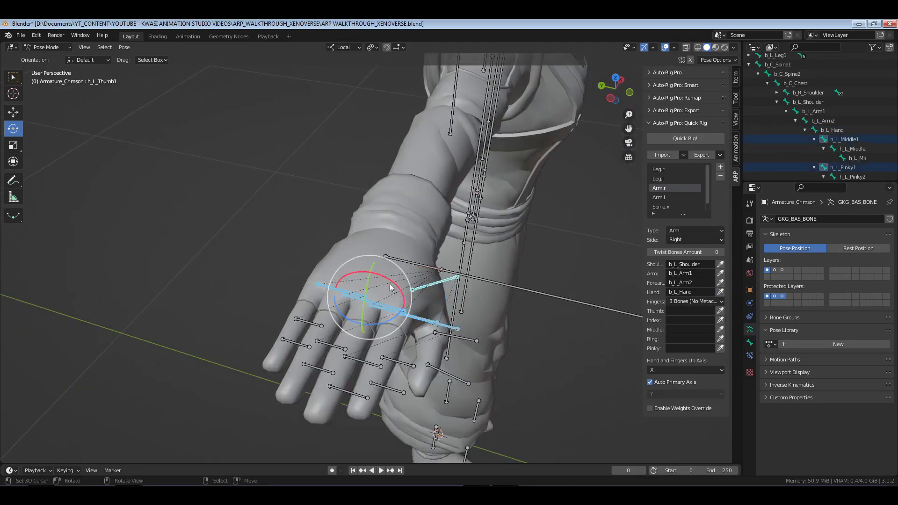
pyautogui.rightClick(433, 285)
pyautogui.click(720, 311)
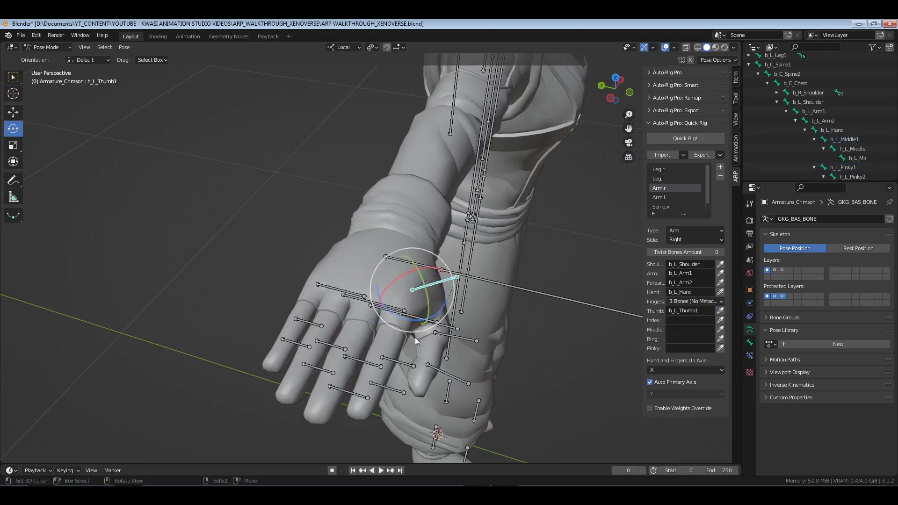
# - Assign h_L_Index1, h_L_Middle1, h_L_Ring1 and h_L_Pinky1 as the index, middle, ring and pinky fingers of the Arm.r limb
pyautogui.rightClick(445, 326)
pyautogui.click(720, 320)
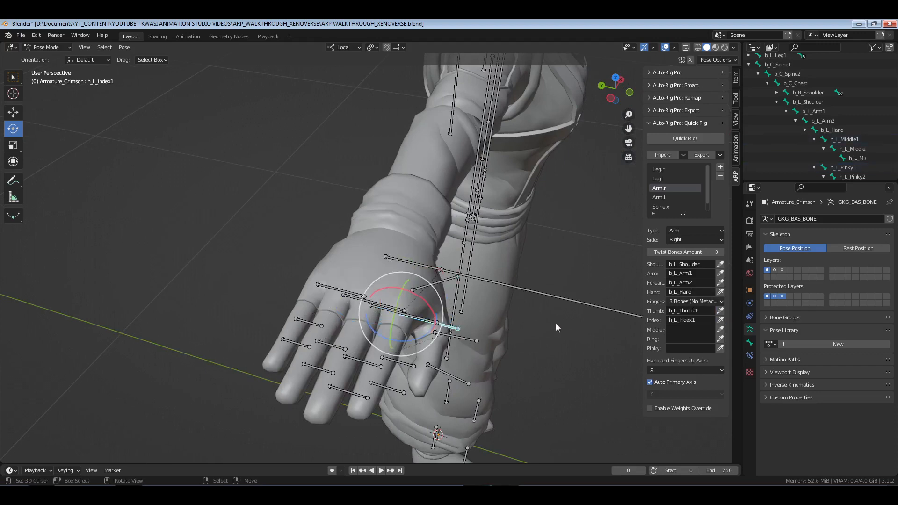
pyautogui.rightClick(411, 316)
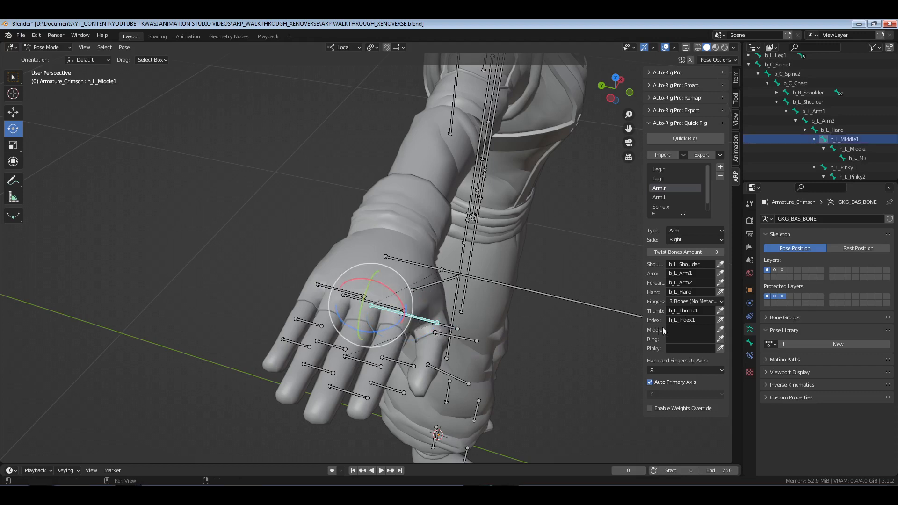
pyautogui.click(721, 329)
pyautogui.rightClick(368, 305)
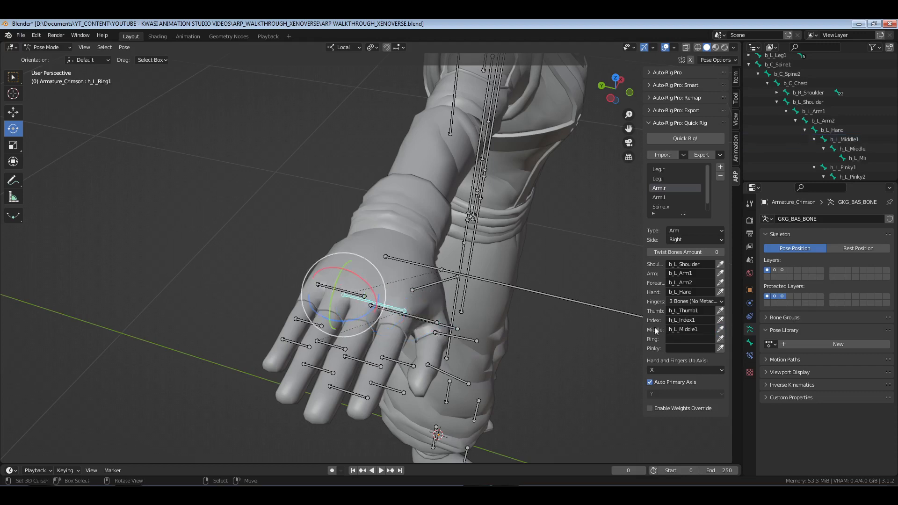
pyautogui.click(721, 338)
pyautogui.rightClick(339, 291)
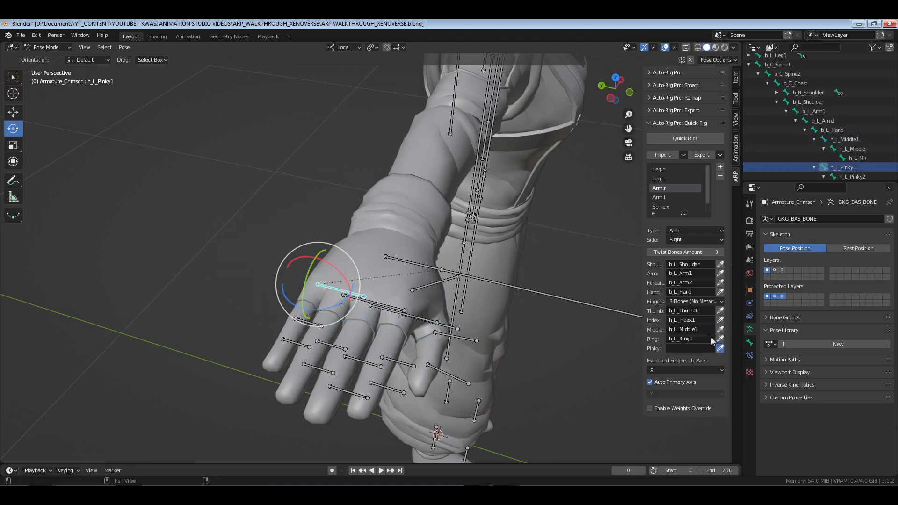
pyautogui.click(720, 349)
# - Map the Arm.l limb's shoulder, arm, forearm and hand to b_R_Shoulder, b_R_Arm1, b_R_Arm2 and b_R_Hand
pyautogui.moveTo(639, 262); pyautogui.dragTo(451, 268, button='middle')
pyautogui.scroll(-5, 432, 236)
pyautogui.click(668, 197)
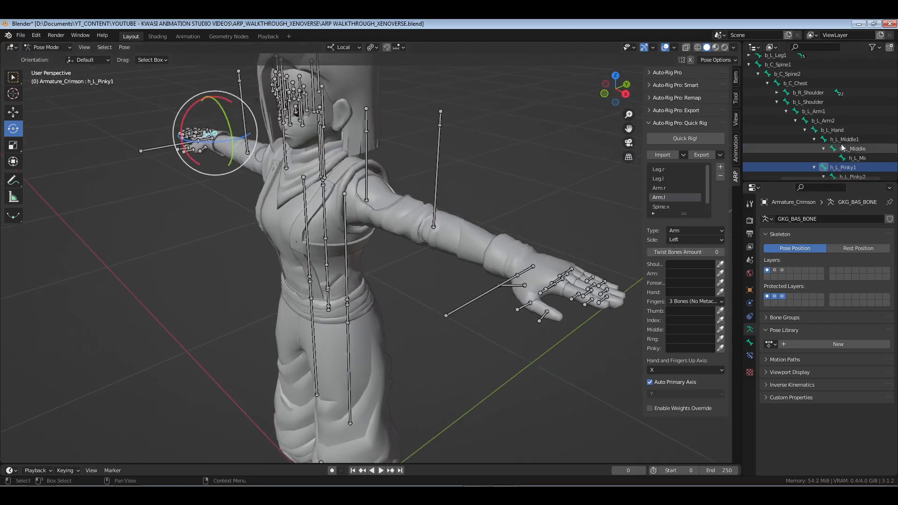
pyautogui.click(776, 103)
pyautogui.click(777, 93)
pyautogui.click(813, 94)
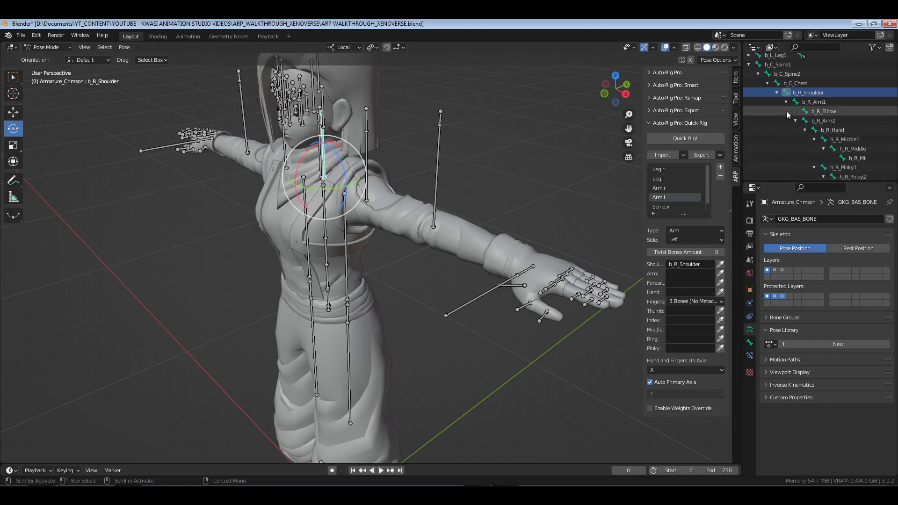
pyautogui.click(816, 103)
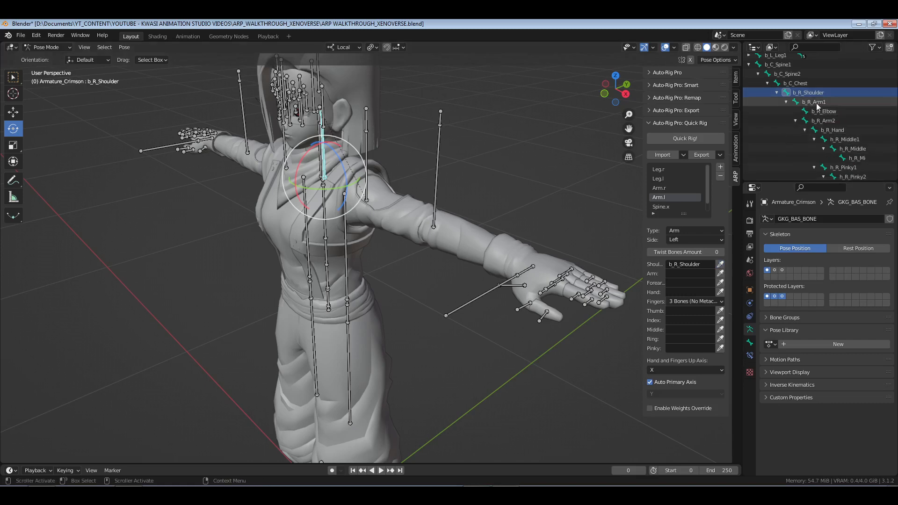
pyautogui.click(721, 273)
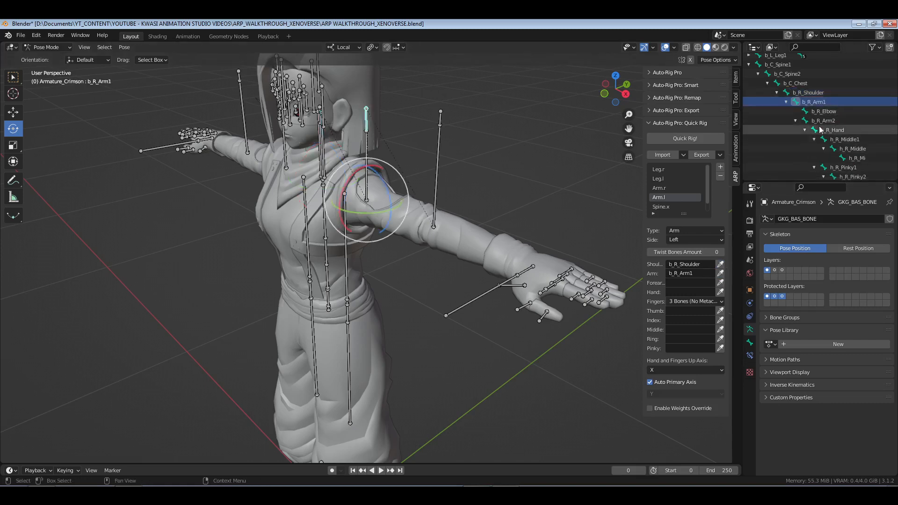
pyautogui.click(720, 282)
pyautogui.click(847, 130)
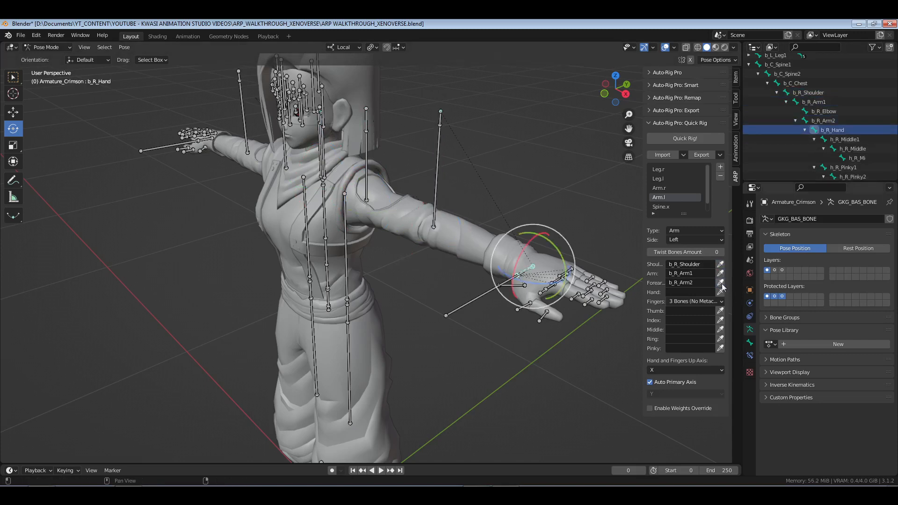
pyautogui.click(720, 292)
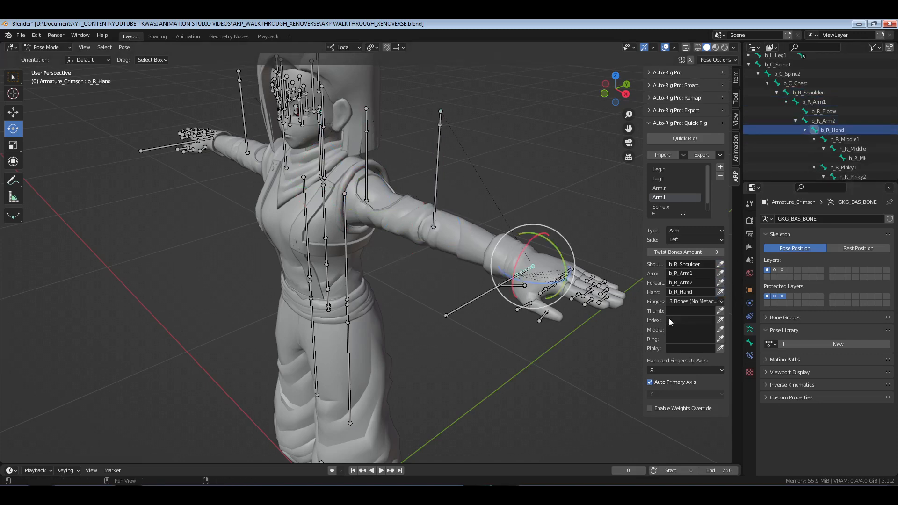
# - Map the Arm.l limb's thumb, index, middle, ring and pinky to h_R_Thumb1, h_R_Index1, h_R_Middle1, h_R_Ring1 and h_R_Pinky1
pyautogui.click(526, 288)
pyautogui.click(720, 311)
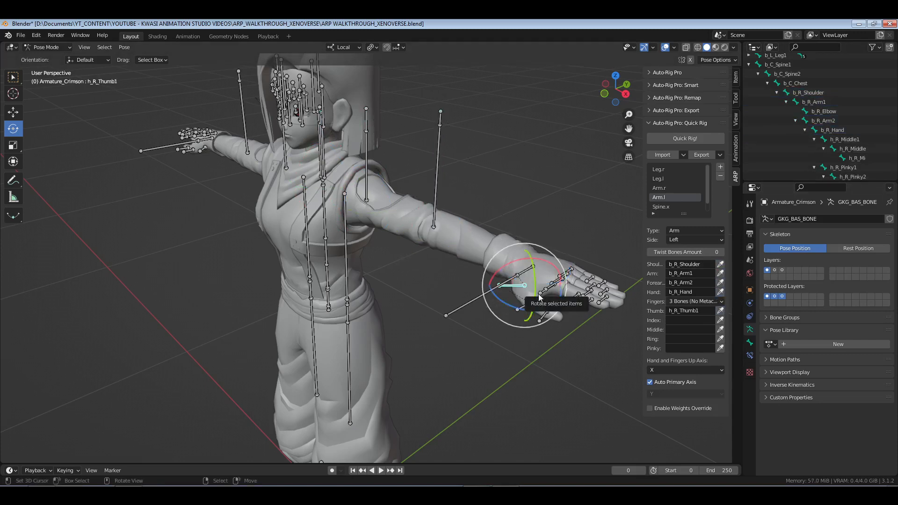
pyautogui.click(544, 289)
pyautogui.click(720, 320)
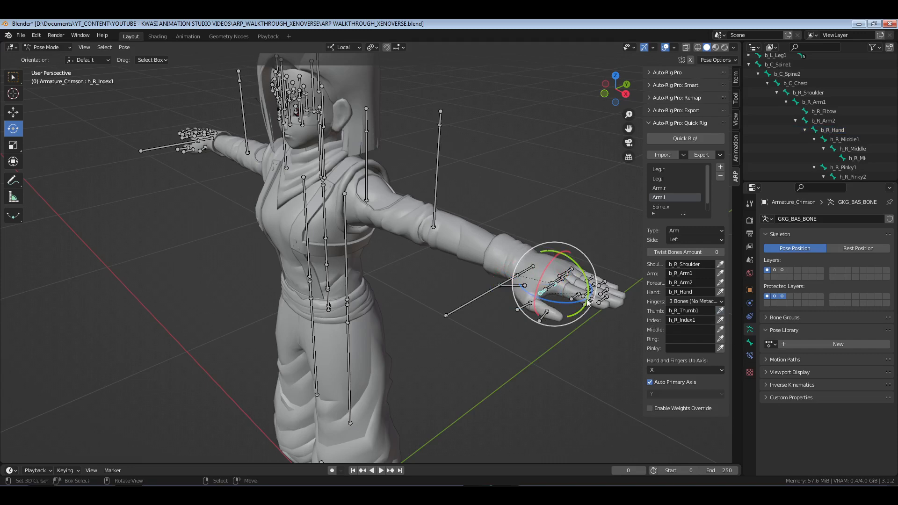
pyautogui.click(561, 284)
pyautogui.click(721, 330)
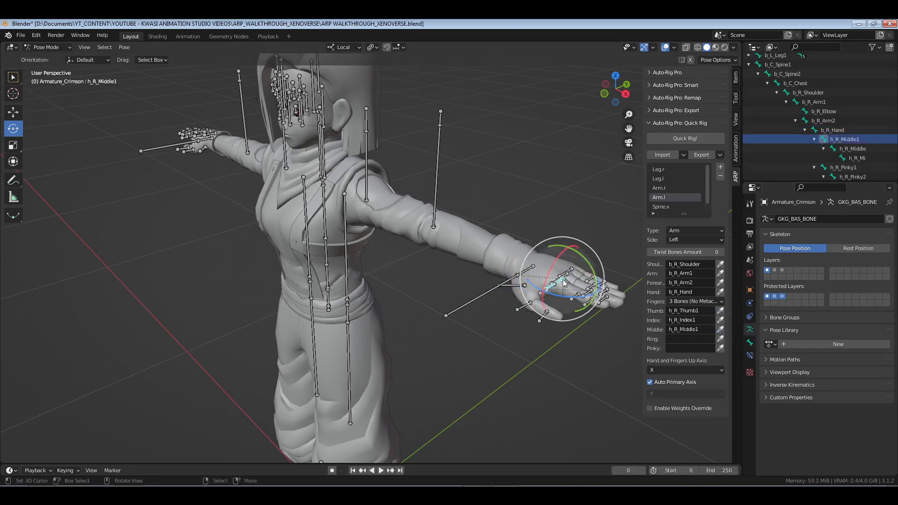
pyautogui.click(561, 277)
pyautogui.click(720, 338)
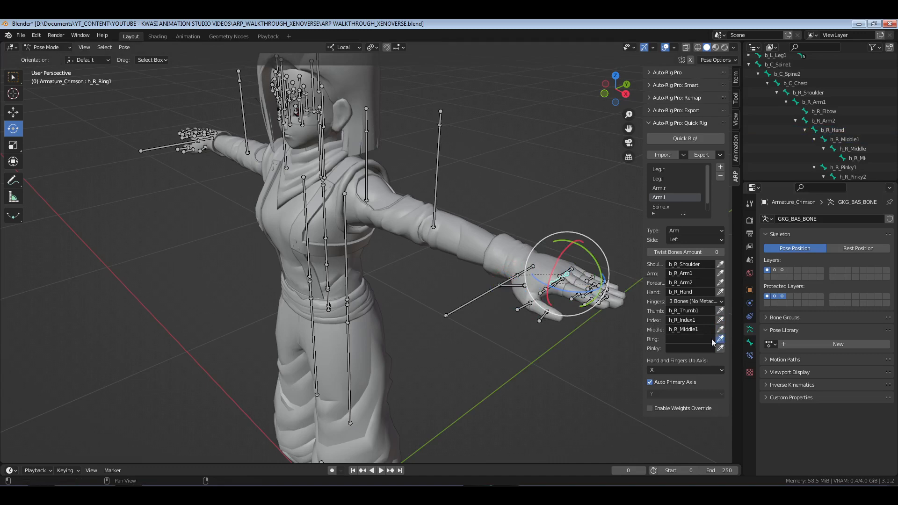
pyautogui.click(564, 273)
pyautogui.click(720, 348)
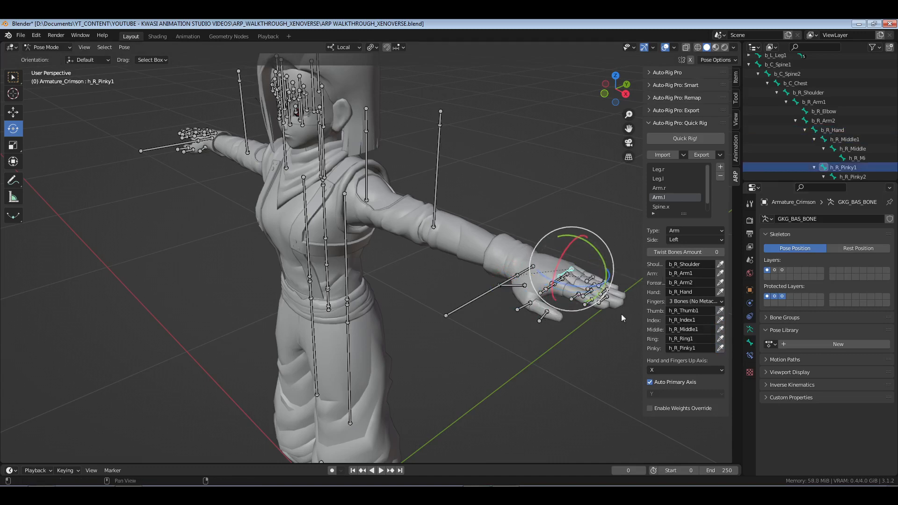
# - Examine the successive pinky bones on the hand mapped to the Arm.l limb
pyautogui.moveTo(449, 299); pyautogui.dragTo(481, 312, button='middle')
pyautogui.scroll(6, 481, 312)
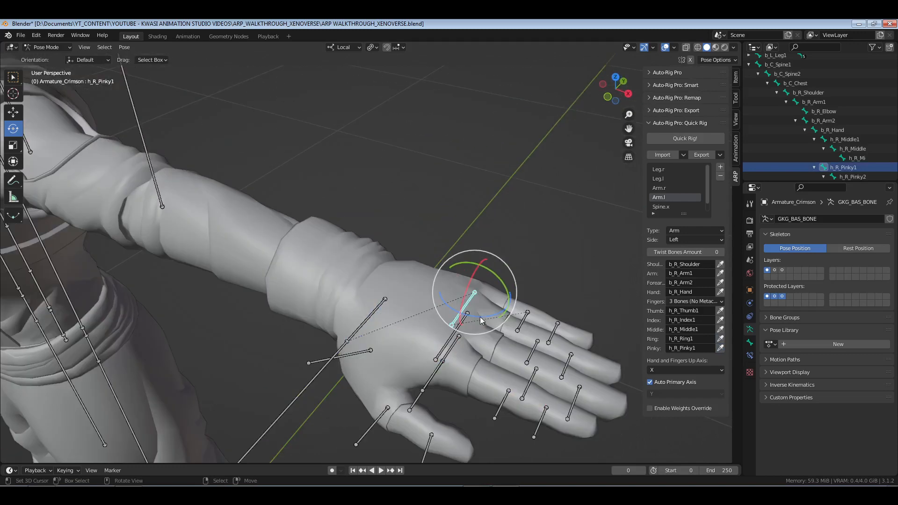
pyautogui.click(548, 357)
pyautogui.keyDown('shift'); pyautogui.moveTo(548, 357); pyautogui.dragTo(492, 327, button='middle'); pyautogui.keyUp('shift')
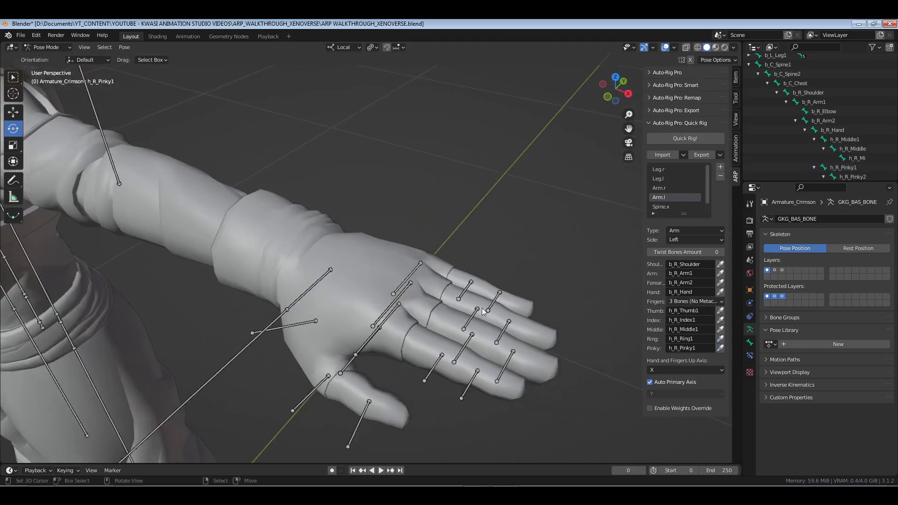
pyautogui.rightClick(417, 273)
pyautogui.rightClick(466, 289)
pyautogui.rightClick(495, 301)
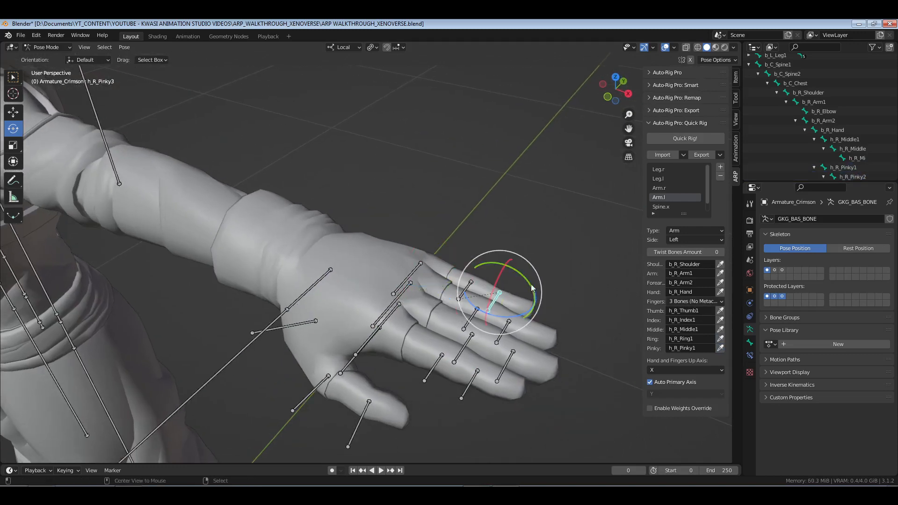
pyautogui.rightClick(531, 285)
pyautogui.scroll(-6, 456, 290)
pyautogui.moveTo(455, 290); pyautogui.dragTo(417, 322, button='middle')
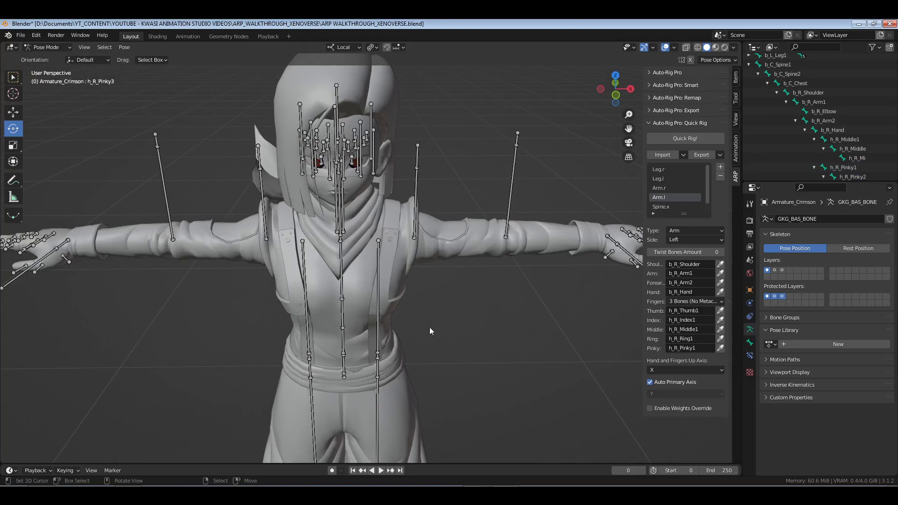
# - Review the bone assignments of the Spine.x and Head.x limbs
pyautogui.moveTo(481, 341); pyautogui.dragTo(438, 327, button='middle')
pyautogui.scroll(-6, 407, 327)
pyautogui.keyDown('shift'); pyautogui.moveTo(369, 326); pyautogui.dragTo(390, 280, button='middle'); pyautogui.keyUp('shift')
pyautogui.scroll(3, 382, 344)
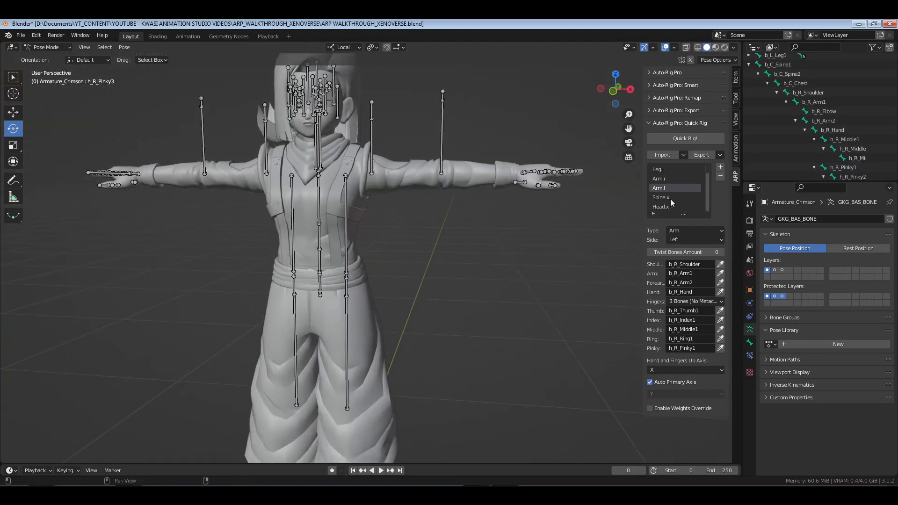
pyautogui.click(671, 197)
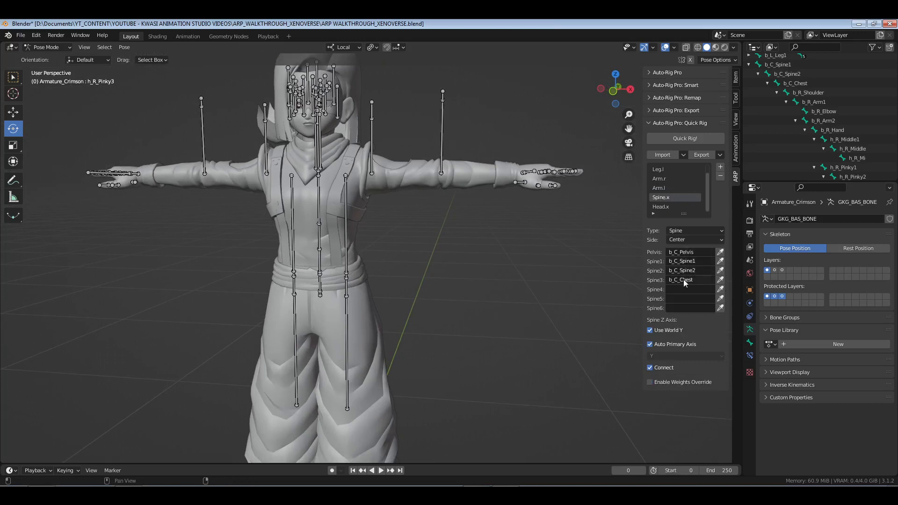
pyautogui.click(654, 208)
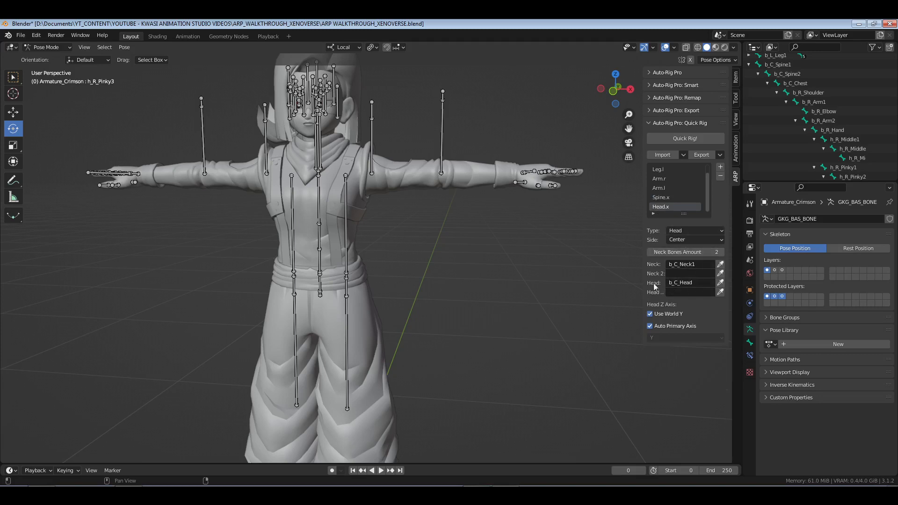
pyautogui.moveTo(468, 196); pyautogui.dragTo(339, 192, button='middle')
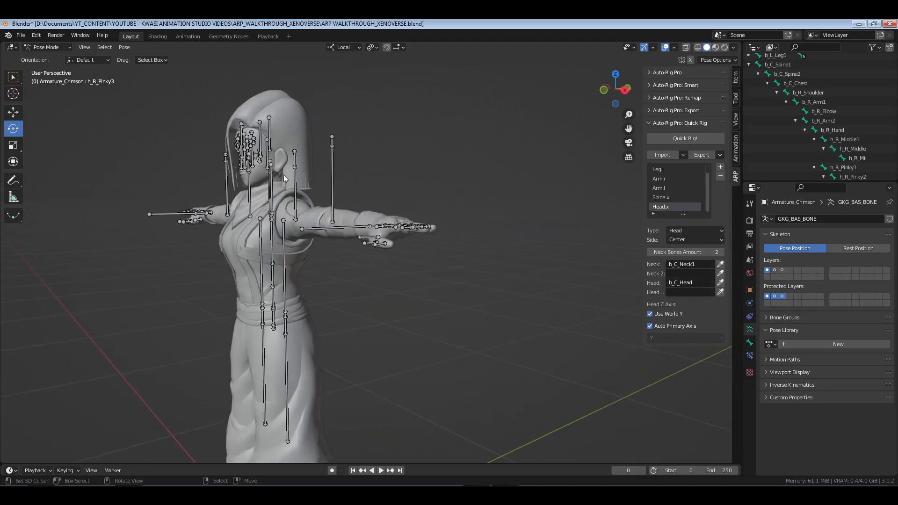
pyautogui.moveTo(283, 175); pyautogui.dragTo(325, 178, button='middle')
pyautogui.keyDown('shift'); pyautogui.moveTo(399, 275); pyautogui.dragTo(426, 270, button='middle'); pyautogui.keyUp('shift')
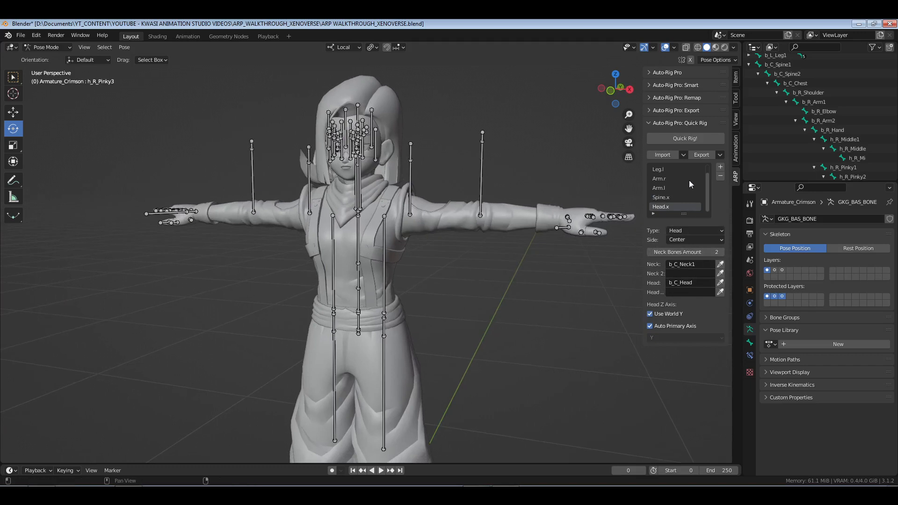
pyautogui.click(720, 156)
pyautogui.click(747, 164)
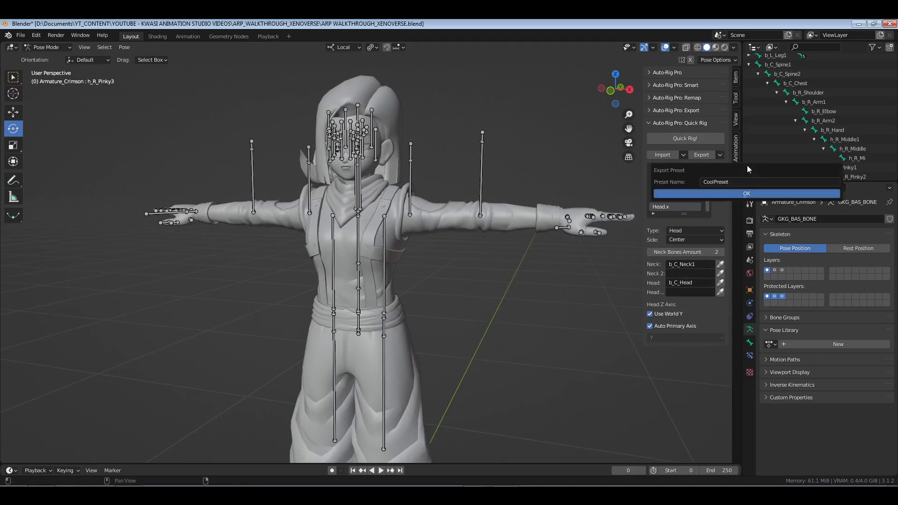
pyautogui.click(744, 183)
pyautogui.press('Escape')
pyautogui.press('Escape')
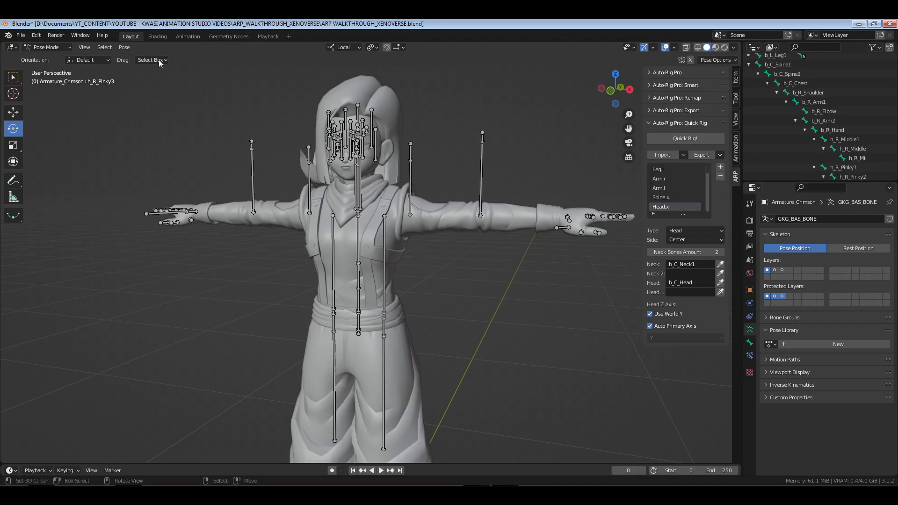
# - Check the Auto-Rig Pro: Quick Rig add-on's Custom Presets Path in the preferences, filtering the add-ons to the User category
pyautogui.click(36, 35)
pyautogui.click(57, 171)
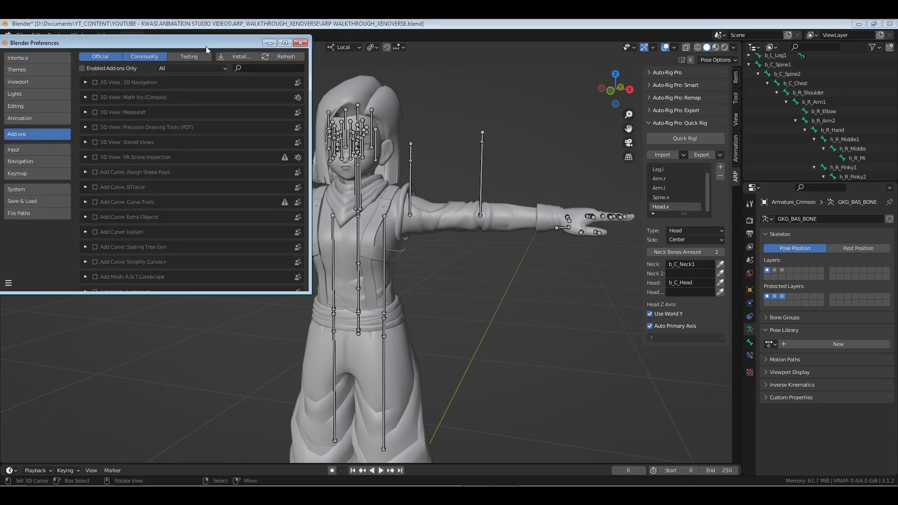
pyautogui.moveTo(205, 47); pyautogui.dragTo(269, 56)
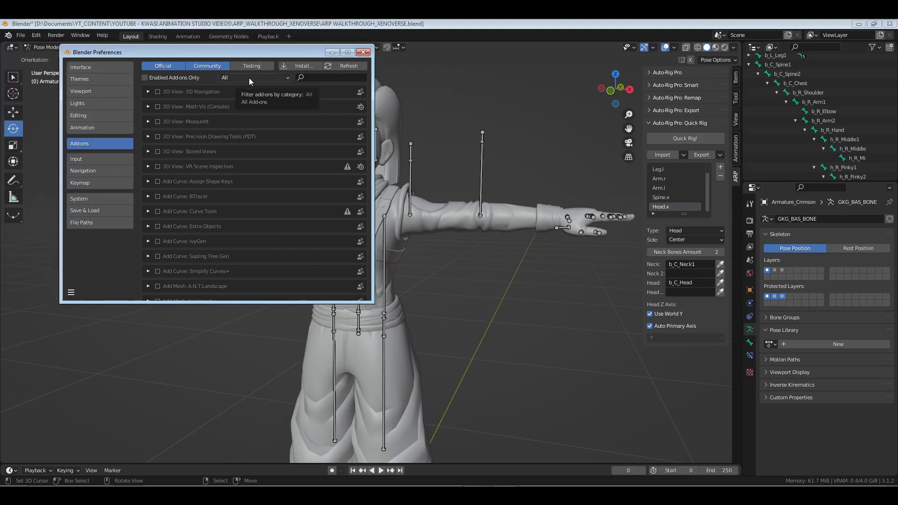
pyautogui.click(249, 77)
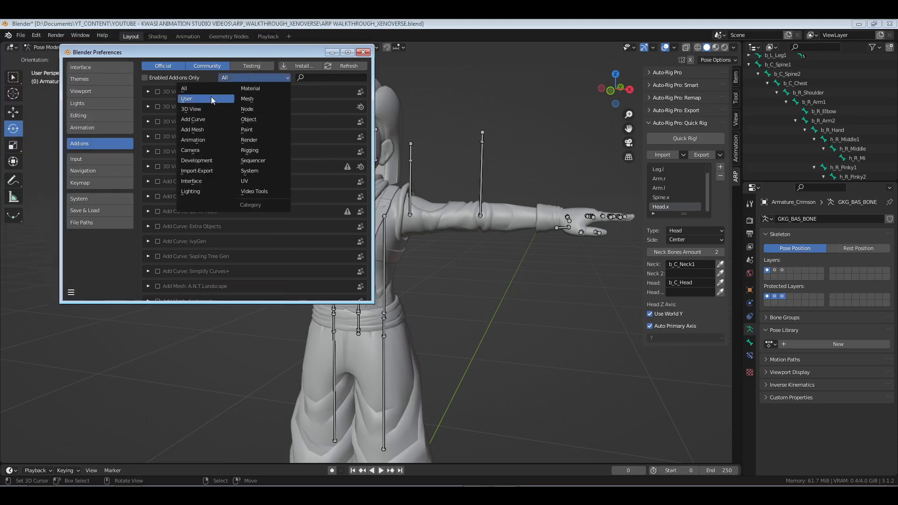
pyautogui.click(201, 99)
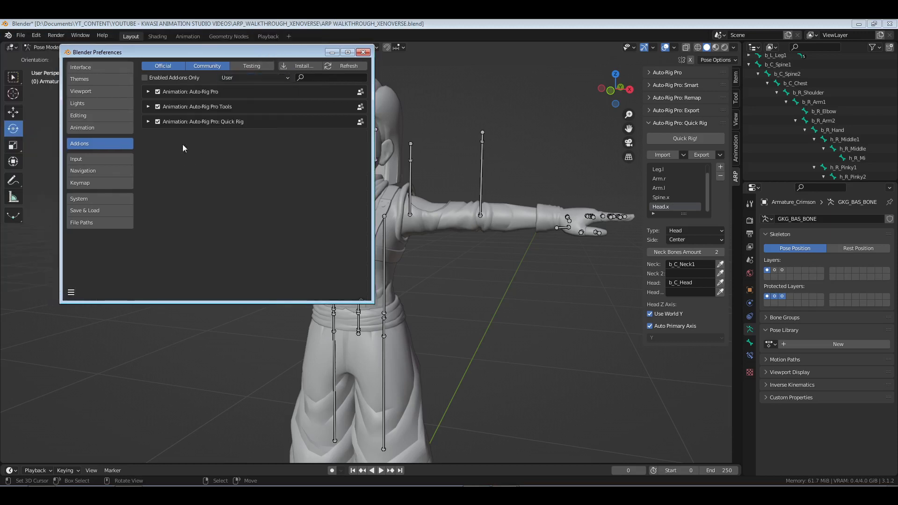
pyautogui.click(148, 122)
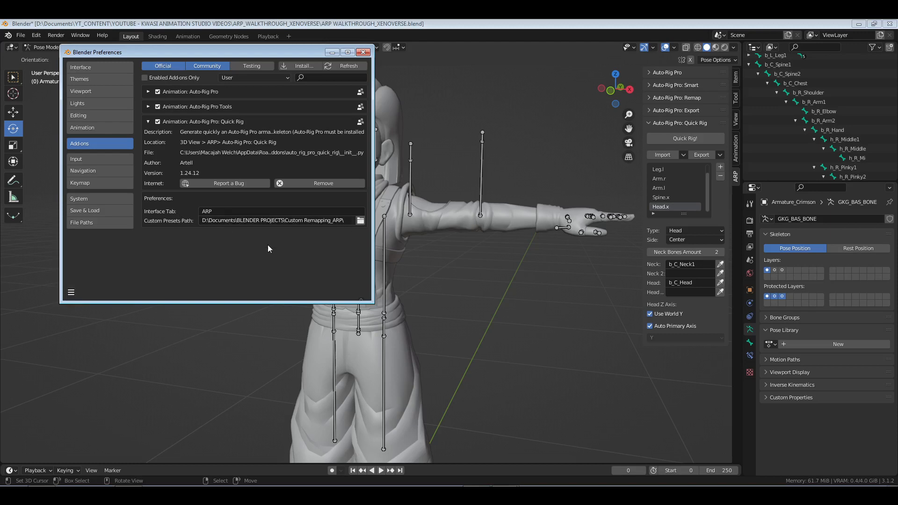
pyautogui.click(364, 52)
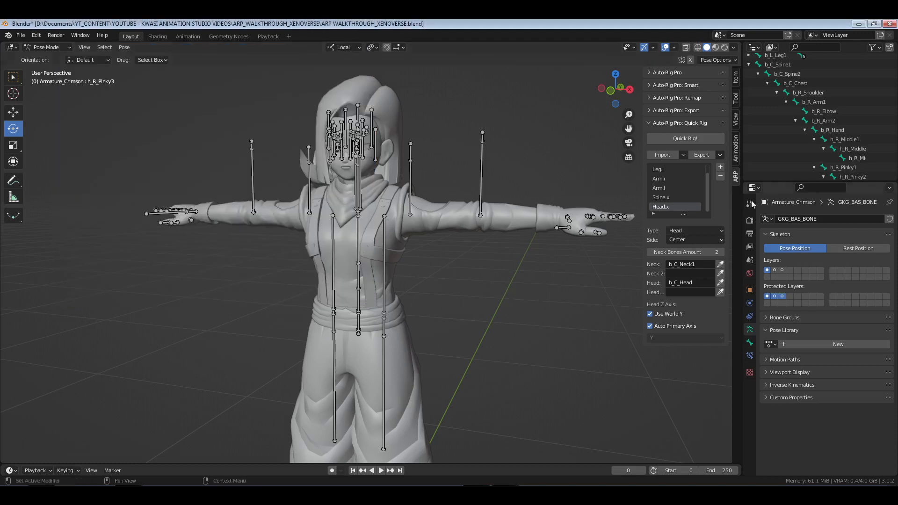
# - Export the Quick Rig limb mapping as a custom preset named XV_2_Models Revised and load it from the import presets
pyautogui.click(720, 155)
pyautogui.click(749, 167)
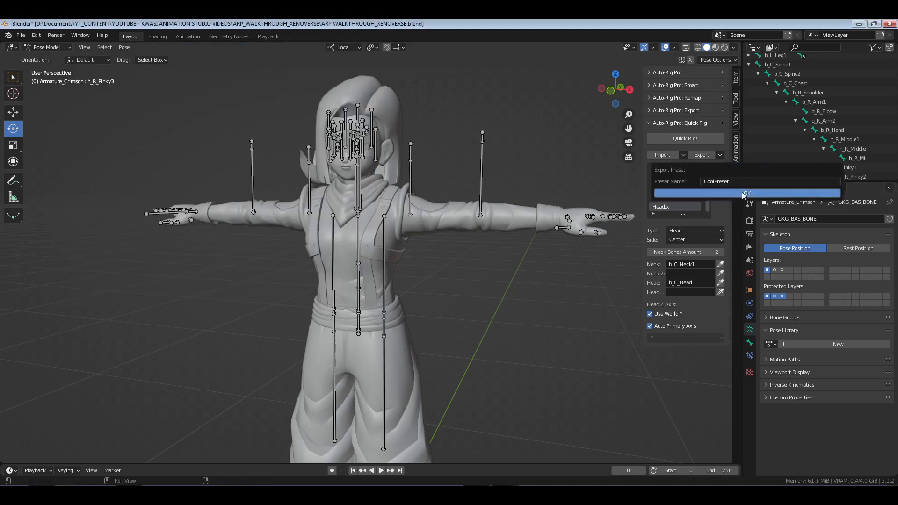
pyautogui.click(743, 182)
pyautogui.write('XV')
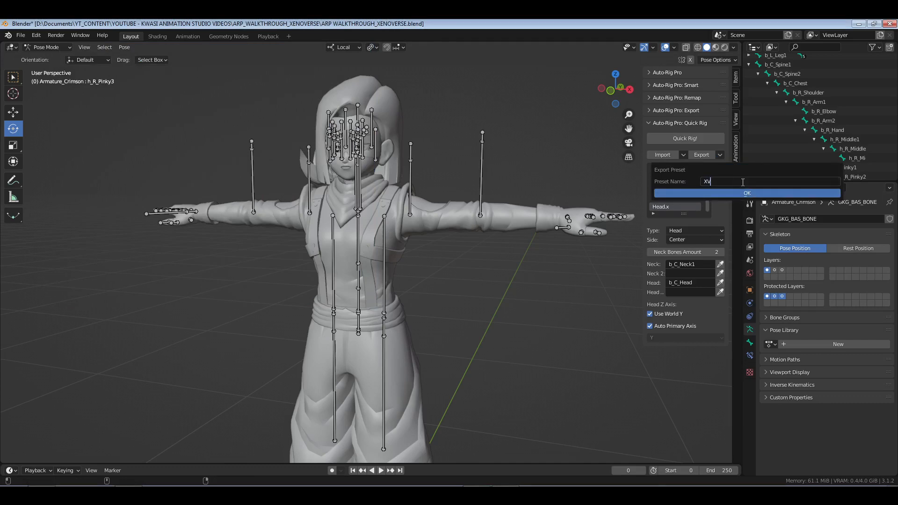
pyautogui.write('_2_Mode')
pyautogui.press('BackSpace')
pyautogui.press('BackSpace')
pyautogui.press('BackSpace')
pyautogui.write('Re')
pyautogui.press('BackSpace')
pyautogui.press('BackSpace')
pyautogui.write('Models RE')
pyautogui.press('Return')
pyautogui.click(739, 193)
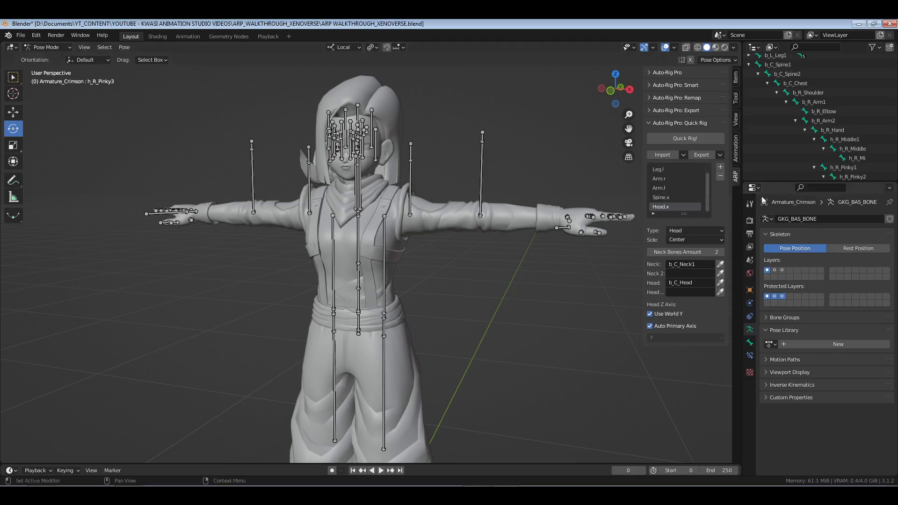
pyautogui.click(683, 155)
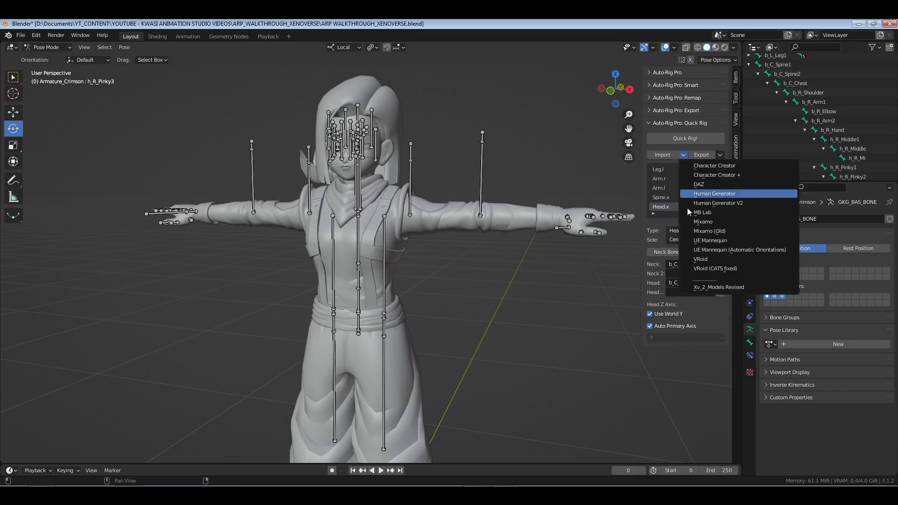
pyautogui.click(738, 287)
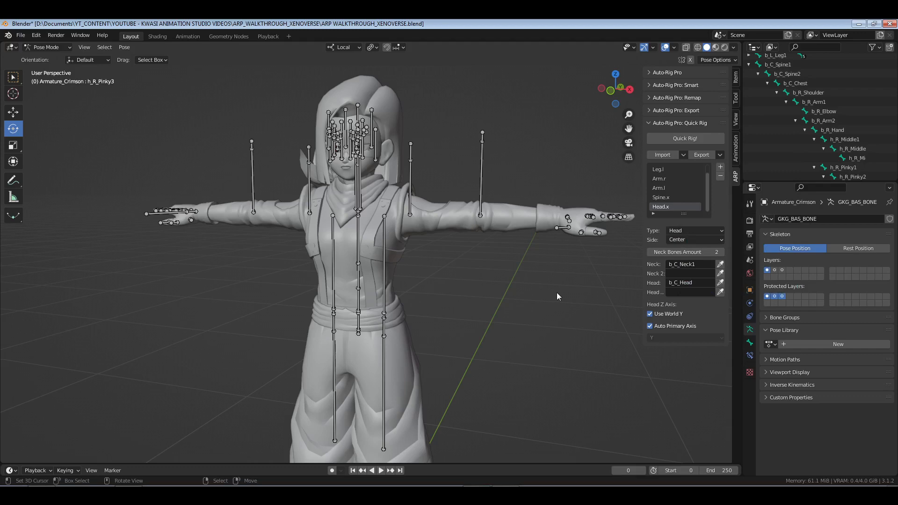
# - Collapse the Armature_Crimson hierarchy in the Outliner and save the blend file
pyautogui.scroll(-5, 495, 260)
pyautogui.keyDown('shift'); pyautogui.moveTo(476, 297); pyautogui.dragTo(468, 274, button='middle'); pyautogui.keyUp('shift')
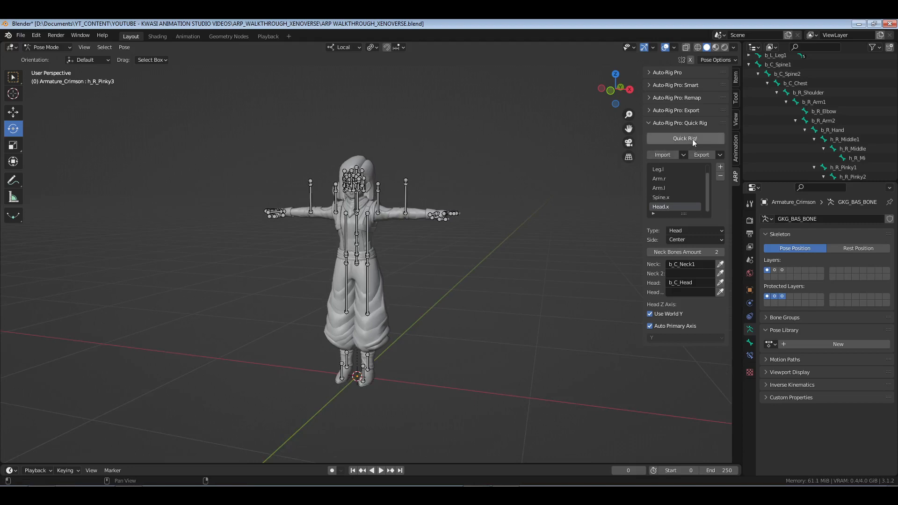
pyautogui.scroll(5, 818, 110)
pyautogui.moveTo(814, 122); pyautogui.dragTo(830, 108, button='middle')
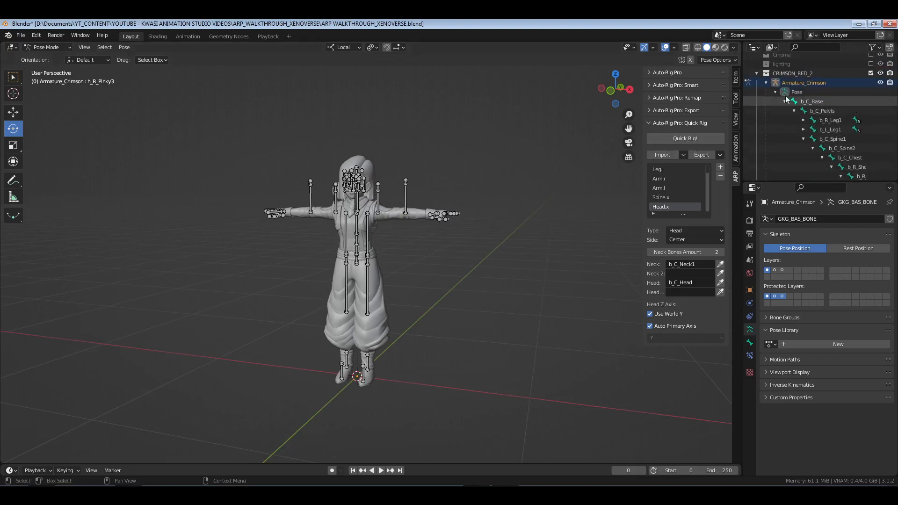
pyautogui.click(765, 83)
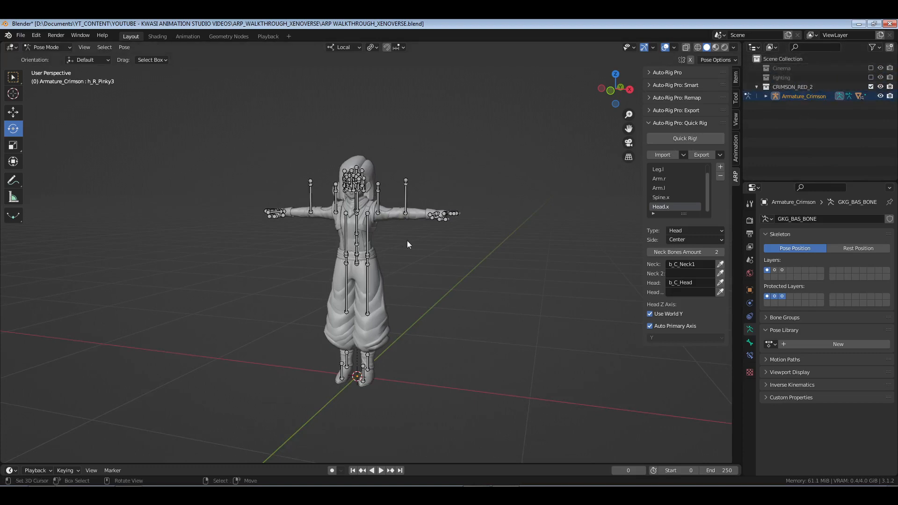
pyautogui.keyDown('alt'); pyautogui.moveTo(407, 240); pyautogui.dragTo(514, 264, button='middle'); pyautogui.keyUp('alt')
pyautogui.hotkey('ctrl', 's')
# - Start Quick Rig in Convert mode with Preserve Volume and Copy Constraints enabled, Retarget Shape Keys Drivers off and cs_sphere as the orphan bone shape
pyautogui.click(685, 139)
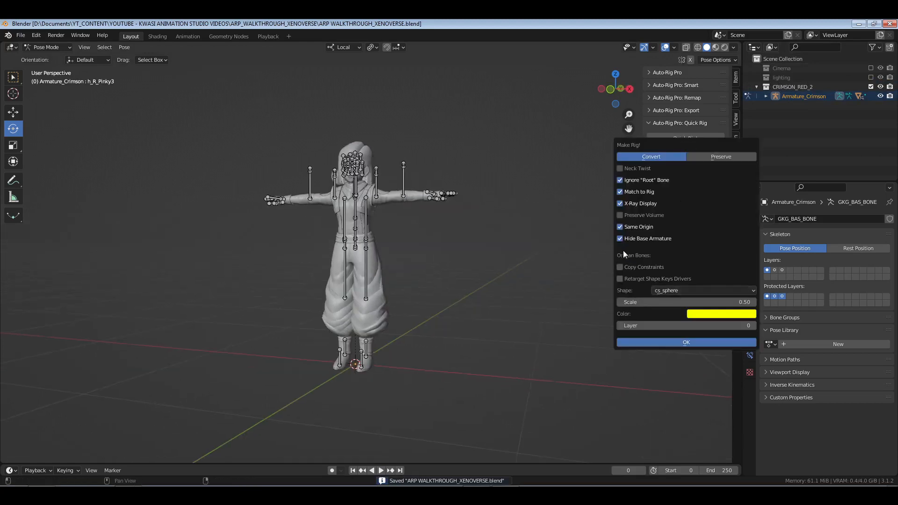
pyautogui.click(619, 267)
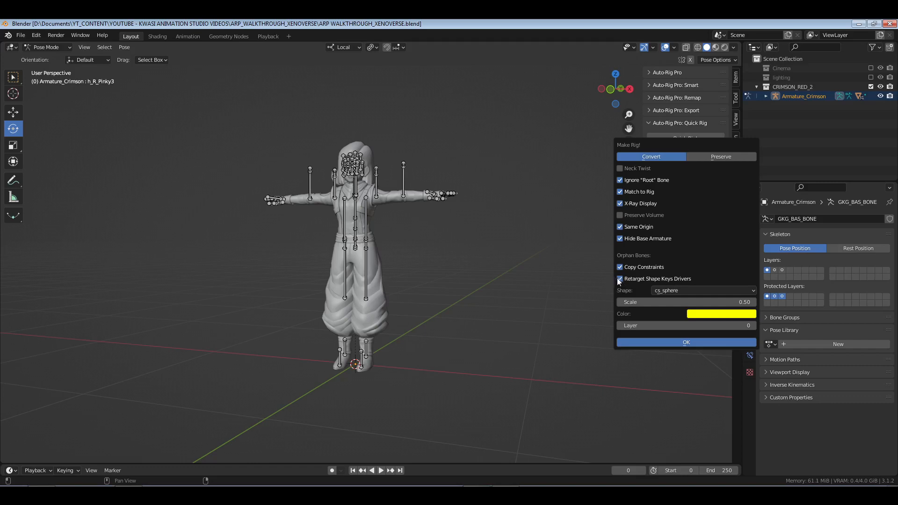
pyautogui.click(620, 278)
pyautogui.click(620, 215)
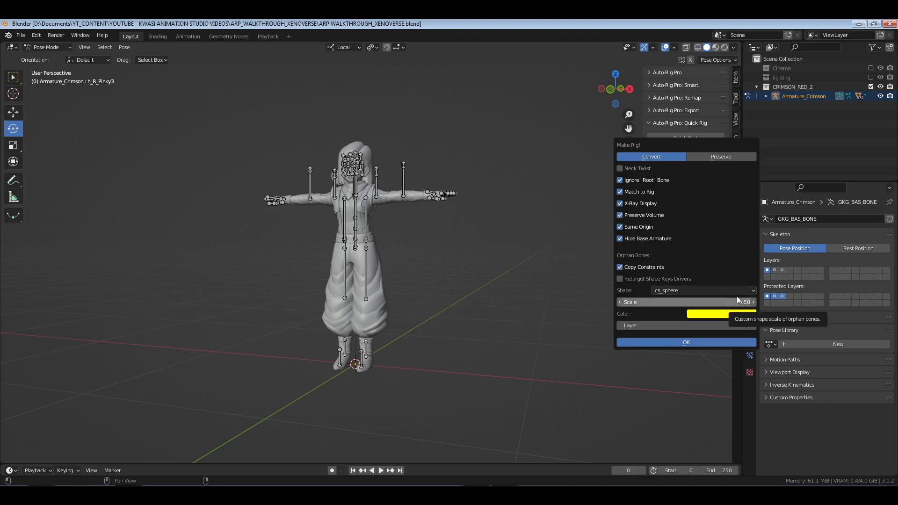
pyautogui.click(688, 290)
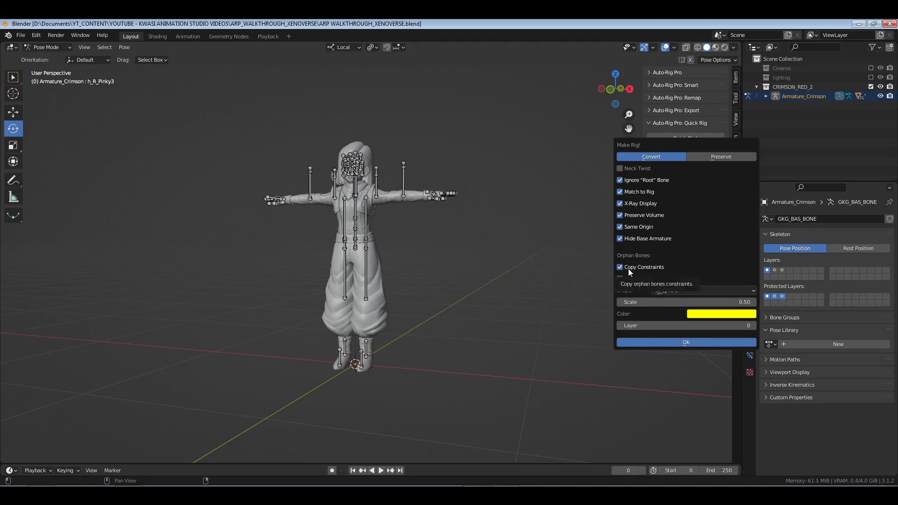
pyautogui.click(715, 290)
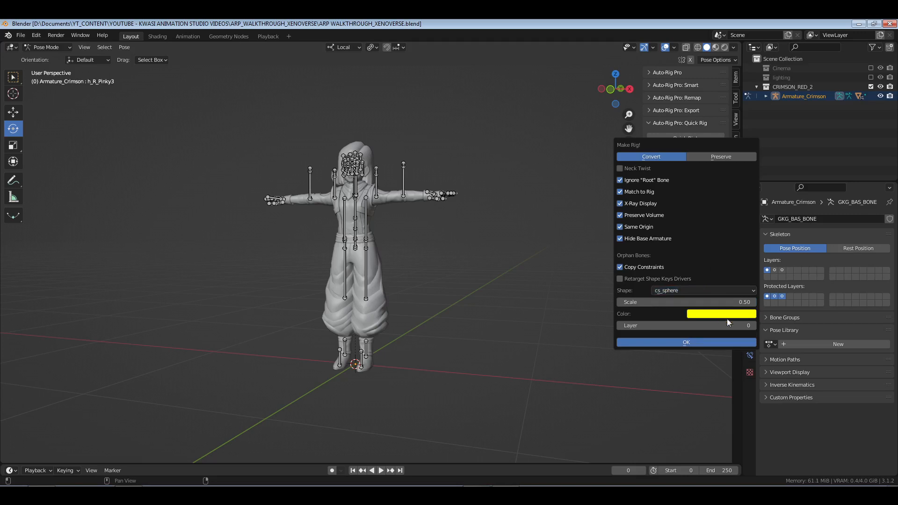
# - Set the orphan bones' shape scale to 0.3 and their color to red, and generate the rig
pyautogui.click(710, 303)
pyautogui.press('BackSpace')
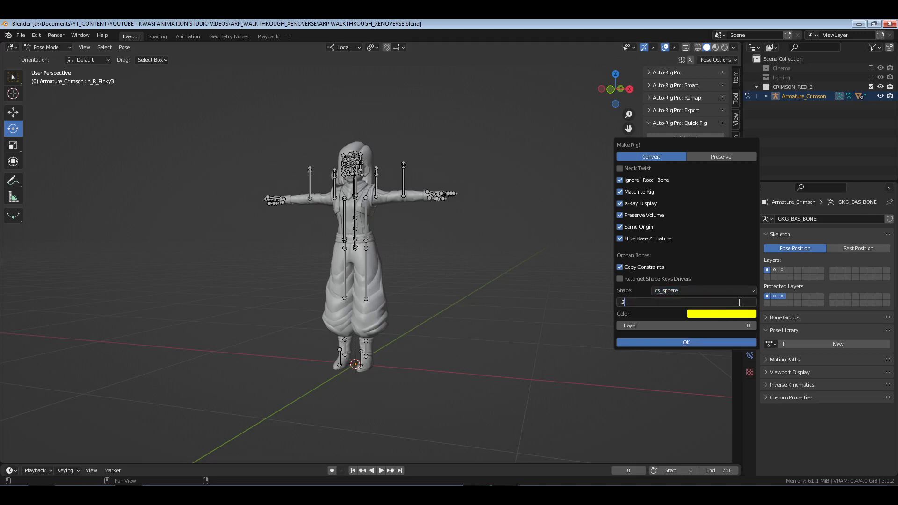
pyautogui.write('.3')
pyautogui.press('Return')
pyautogui.click(720, 316)
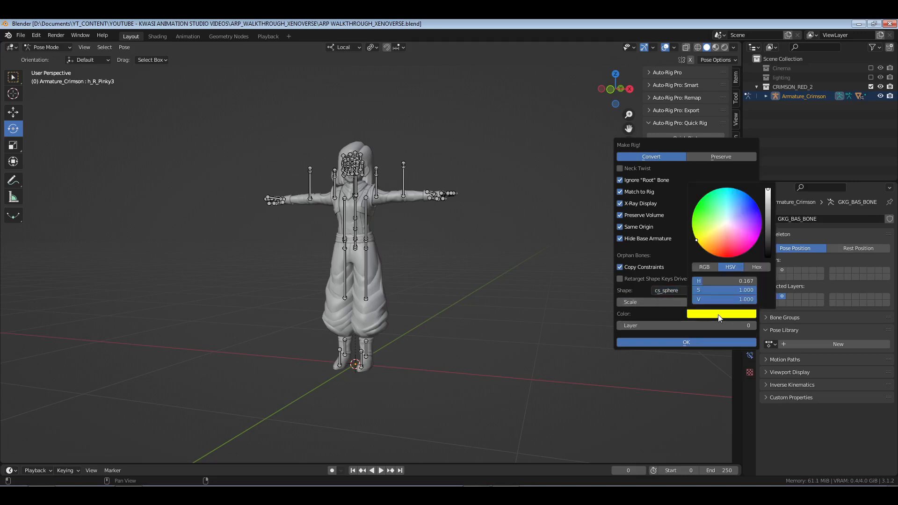
pyautogui.click(724, 258)
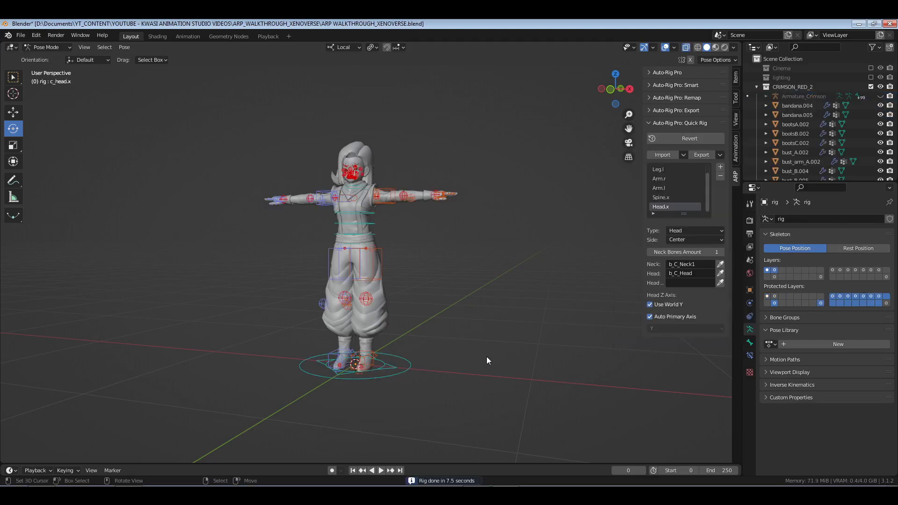
# - Examine the generated rig's controllers on the face, arms, spine and legs
pyautogui.keyDown('shift'); pyautogui.moveTo(392, 275); pyautogui.dragTo(393, 338, button='middle'); pyautogui.keyUp('shift')
pyautogui.scroll(3, 393, 338)
pyautogui.scroll(-2, 393, 360)
pyautogui.scroll(6, 389, 369)
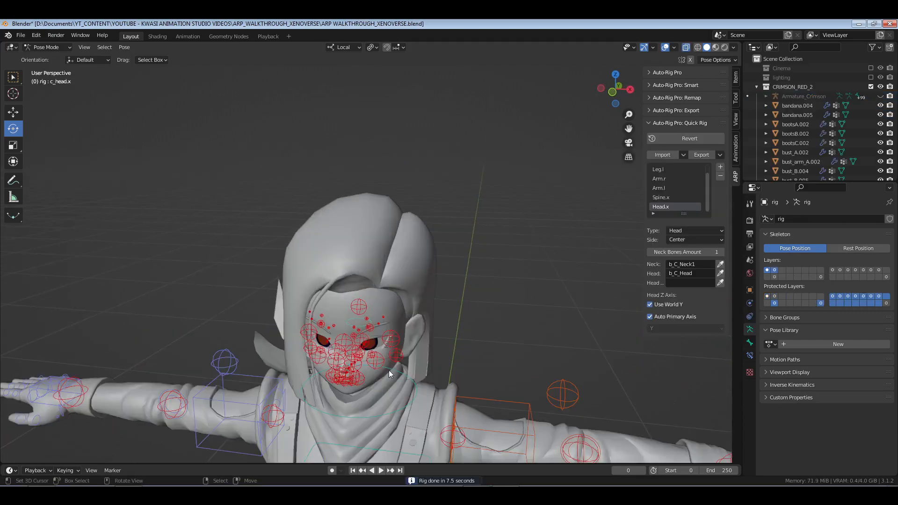
pyautogui.scroll(-6, 377, 411)
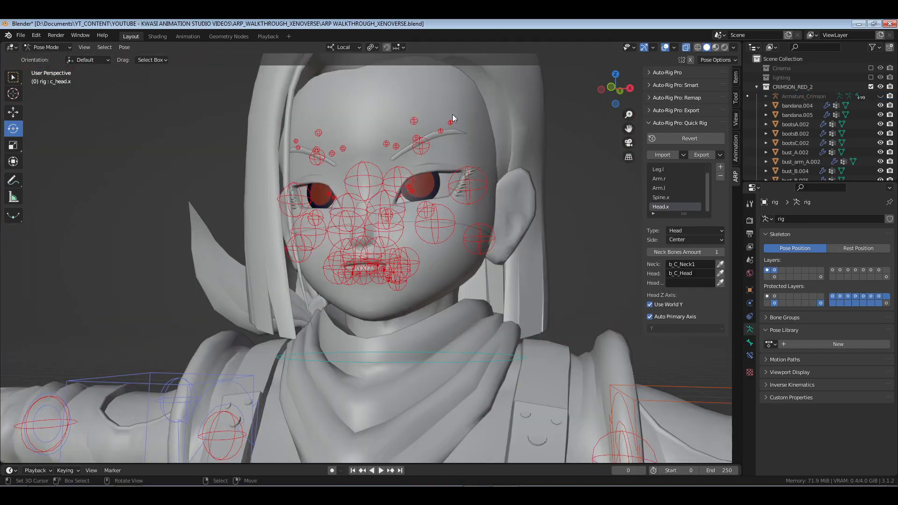
pyautogui.scroll(-5, 447, 362)
pyautogui.scroll(2, 406, 234)
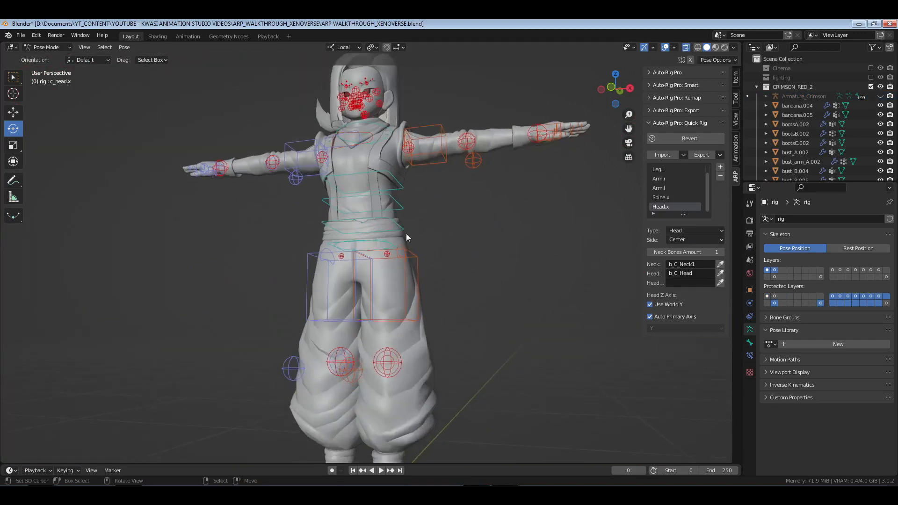
pyautogui.moveTo(406, 234); pyautogui.dragTo(442, 303, button='middle')
pyautogui.keyDown('shift'); pyautogui.moveTo(444, 345); pyautogui.dragTo(425, 298, button='middle'); pyautogui.keyUp('shift')
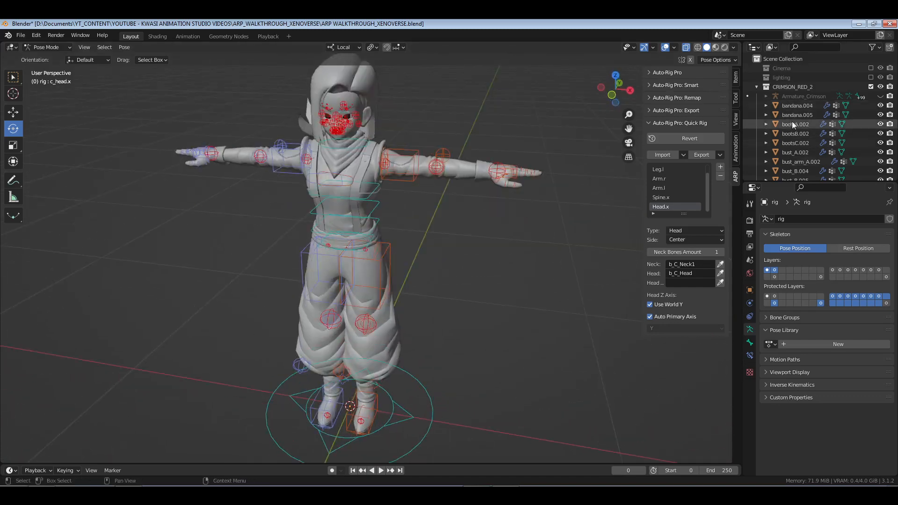
# - Enlarge the Outliner in height and width and look through the character's meshes and the character1 collection
pyautogui.scroll(-10, 793, 121)
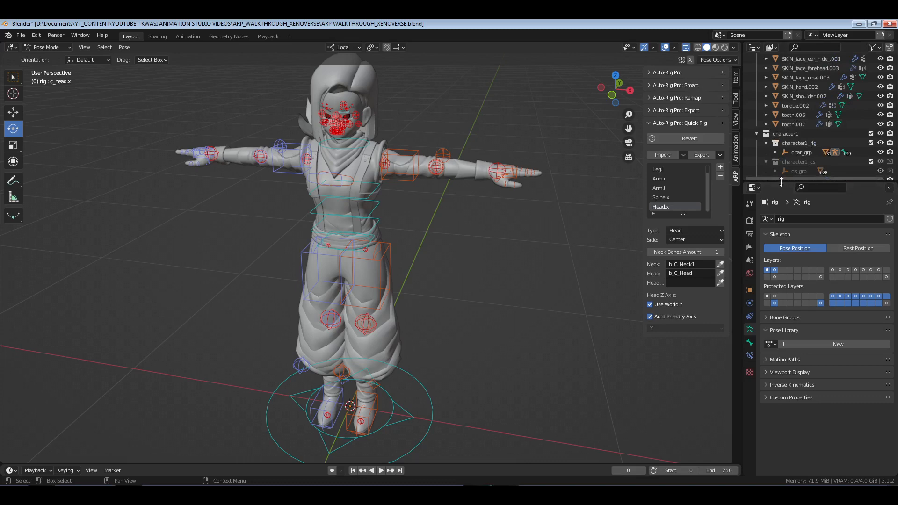
pyautogui.moveTo(780, 181); pyautogui.dragTo(780, 210)
pyautogui.moveTo(742, 156); pyautogui.dragTo(715, 156)
pyautogui.scroll(-7, 771, 163)
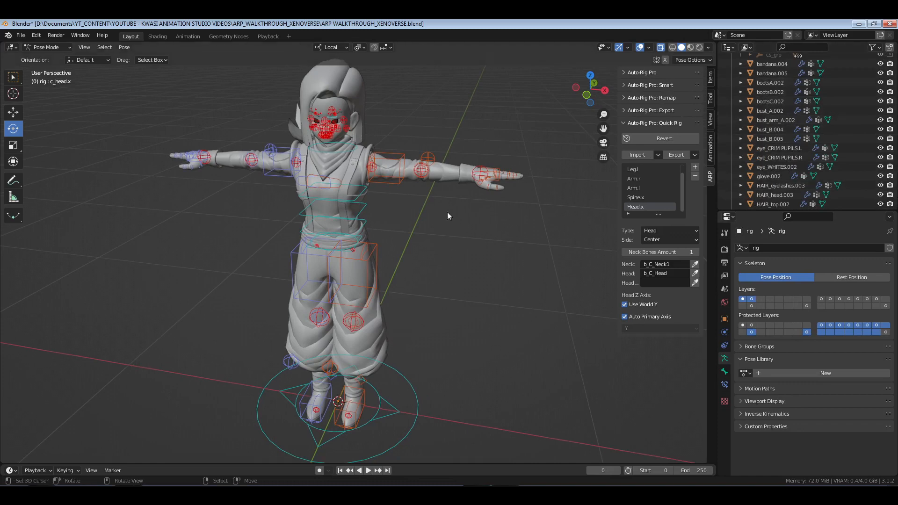
# - Switch the rig to Object Mode and move the character1 collection into the CRIMSON_RED_2 collection
pyautogui.hotkey('ctrl', 'Tab')
pyautogui.scroll(7, 771, 135)
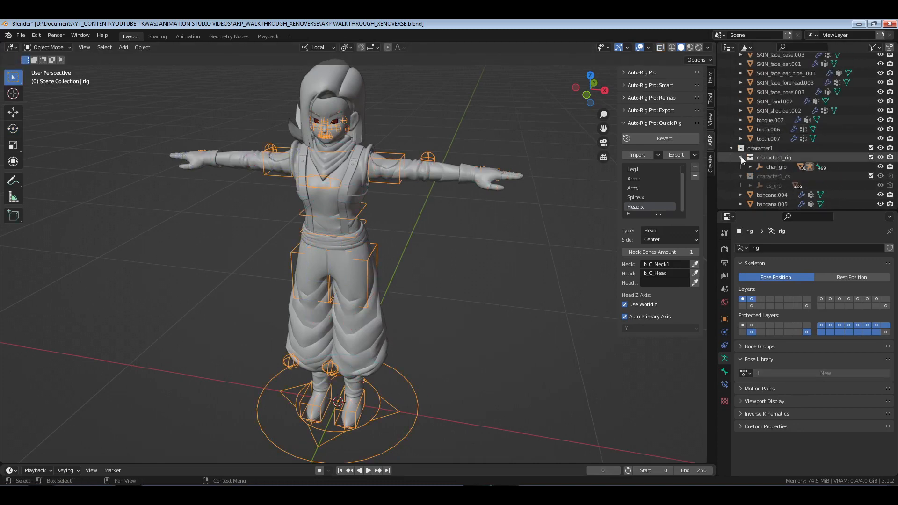
pyautogui.scroll(10, 762, 156)
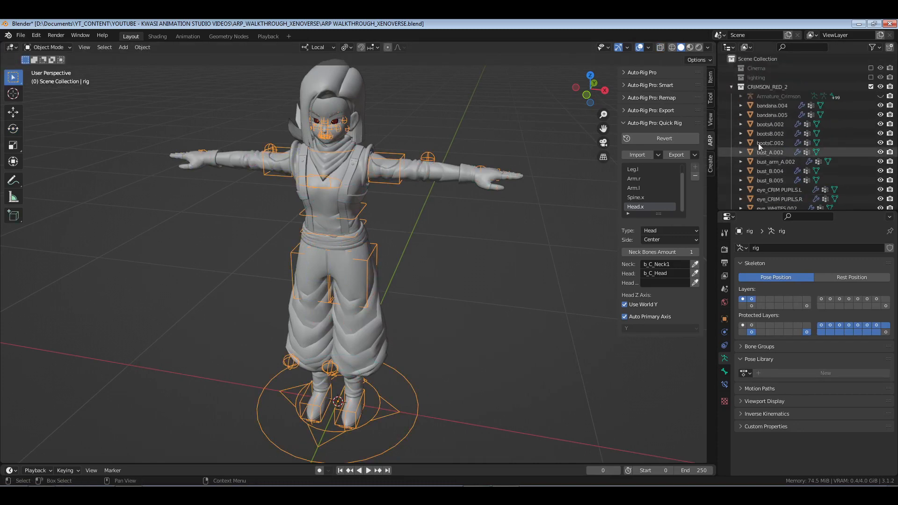
pyautogui.click(731, 87)
pyautogui.moveTo(753, 97); pyautogui.dragTo(758, 86)
pyautogui.click(732, 88)
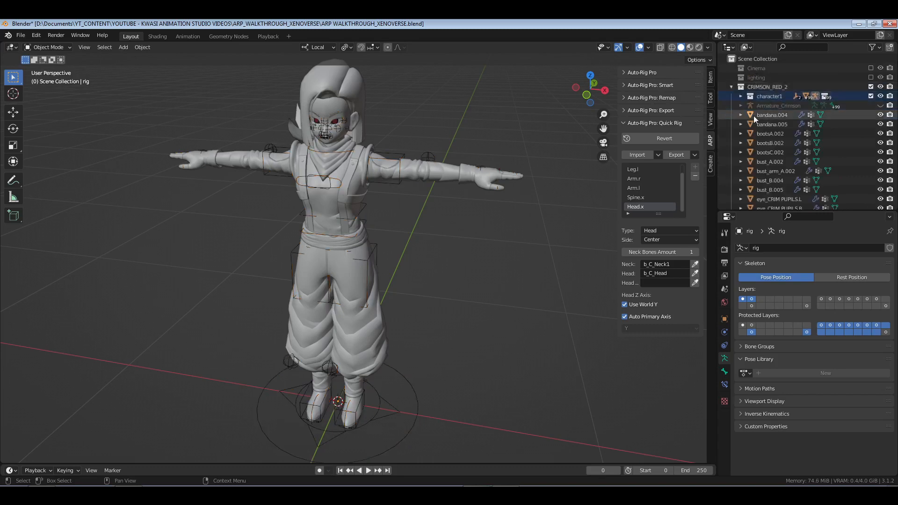
# - Select the rig armature under char_grp in the character1_rig collection and enable In Front in its viewport display
pyautogui.click(741, 97)
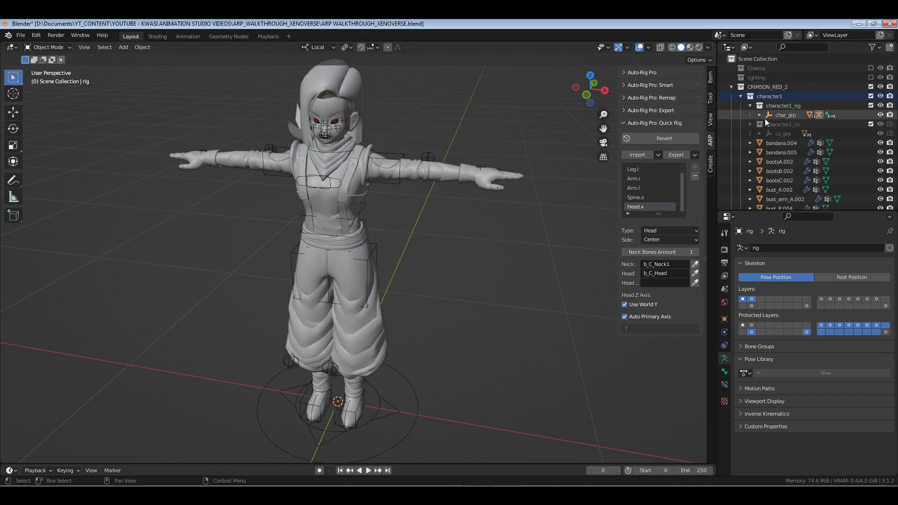
pyautogui.click(759, 115)
pyautogui.click(787, 125)
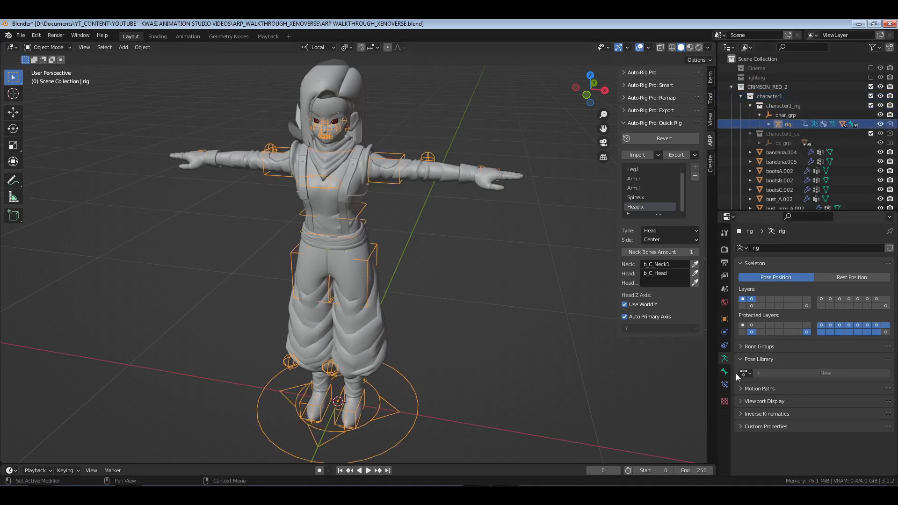
pyautogui.click(757, 360)
pyautogui.click(757, 384)
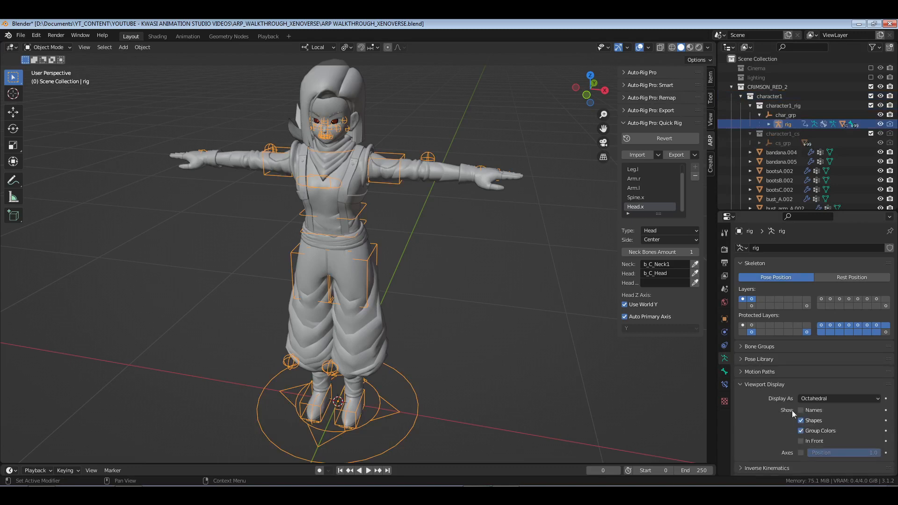
pyautogui.click(800, 441)
pyautogui.click(758, 384)
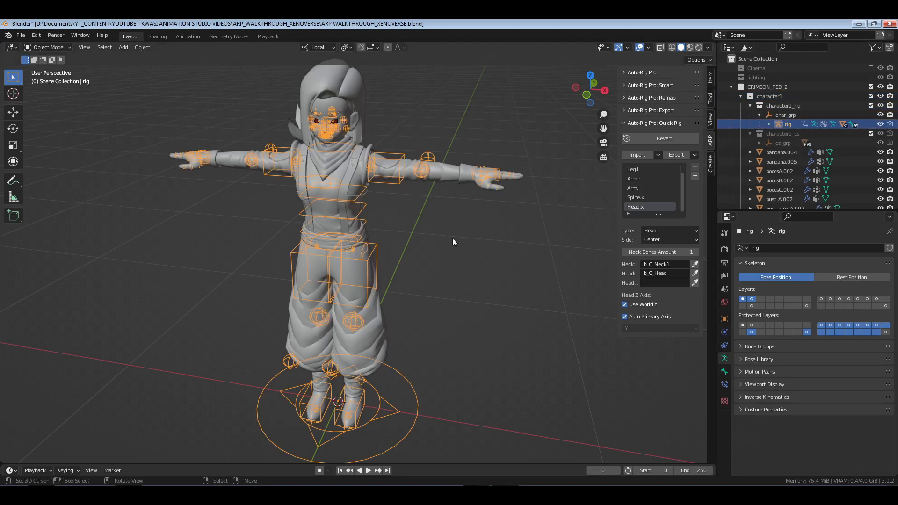
# - Switch the rig from Object Mode to Pose Mode
pyautogui.moveTo(453, 238)
pyautogui.mouseDown(button='middle')
pyautogui.moveTo(442, 257)
pyautogui.moveTo(429, 254)
pyautogui.moveTo(449, 315)
pyautogui.mouseUp(button='middle')
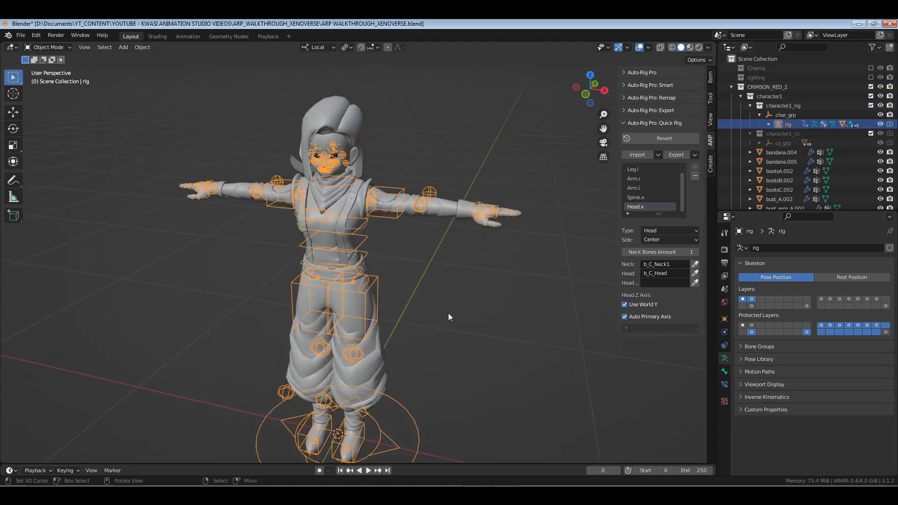
pyautogui.hotkey('ctrl', 'Tab')
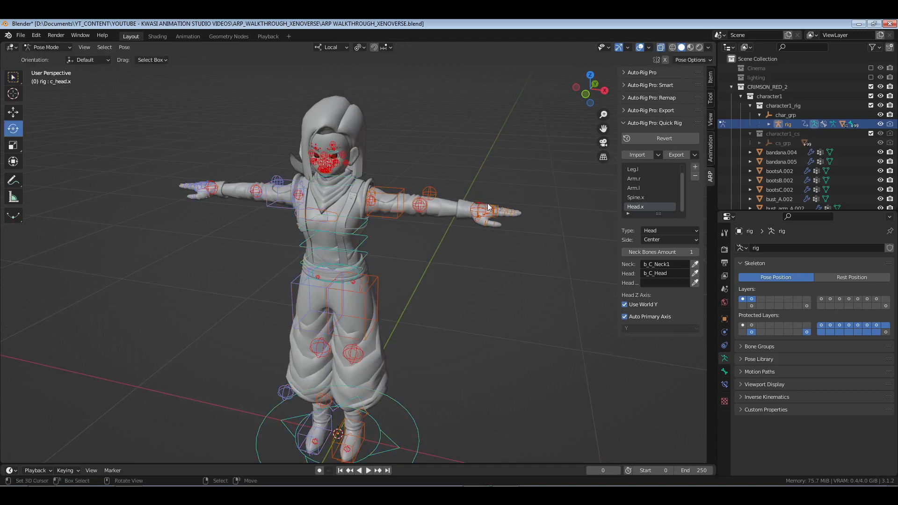
# - Review the Auto-Rig Pro add-on's default IK-FK arm and leg settings in Preferences, and close the window
pyautogui.click(36, 35)
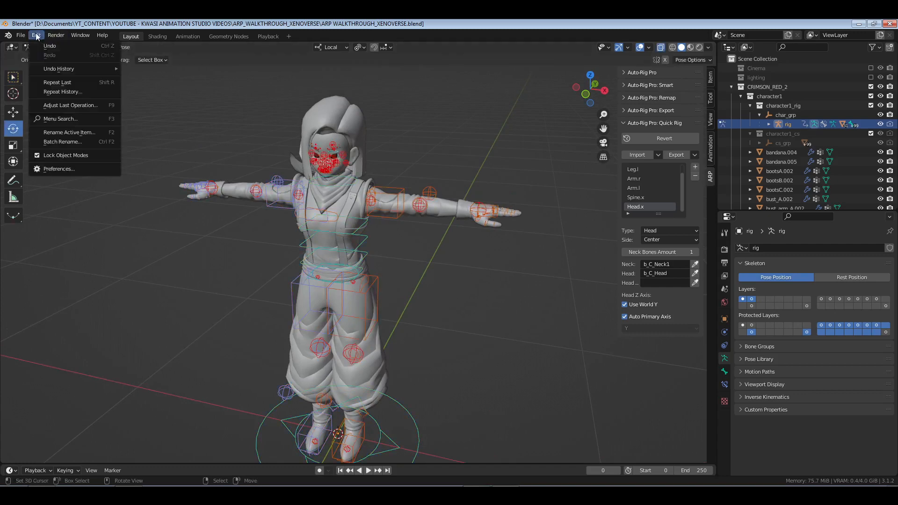
pyautogui.click(64, 171)
pyautogui.moveTo(220, 45); pyautogui.dragTo(316, 59)
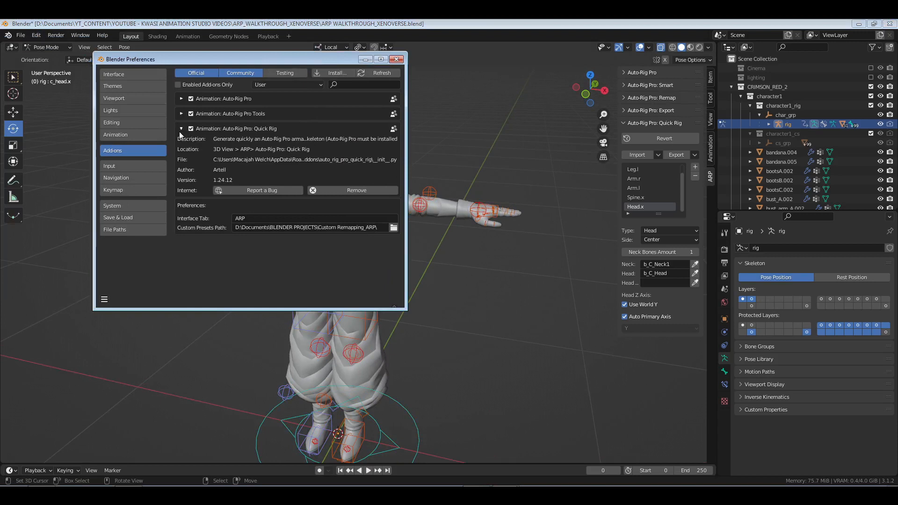
pyautogui.click(181, 130)
pyautogui.click(180, 100)
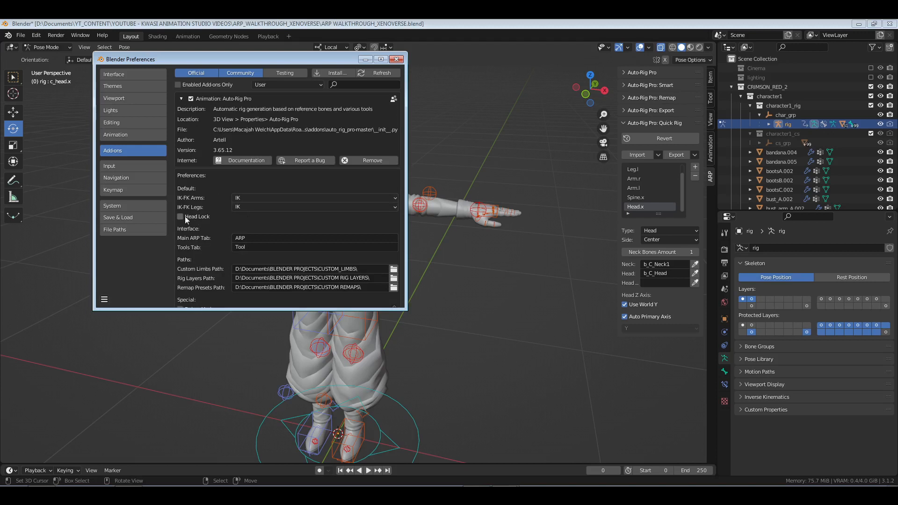
pyautogui.click(182, 99)
pyautogui.click(396, 59)
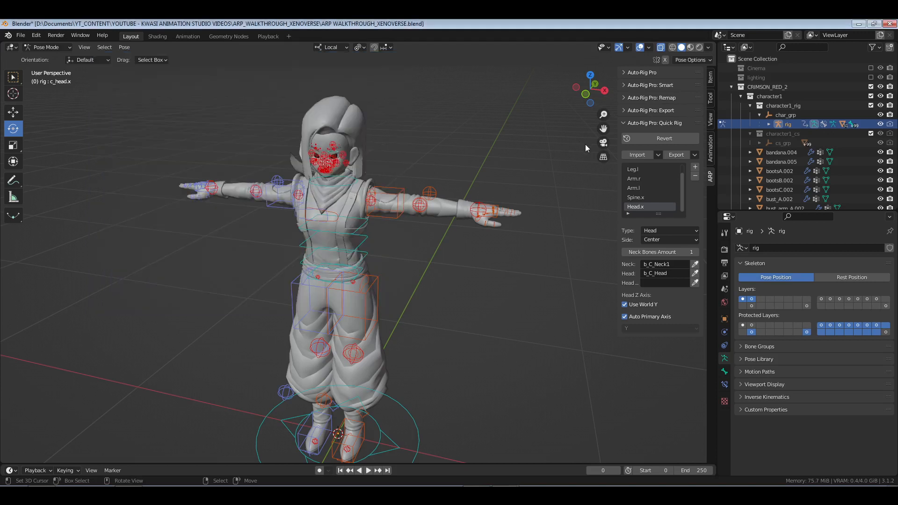
# - Try moving the left hand IK controller c_hand_ik.l to test how the arm bends
pyautogui.click(489, 208)
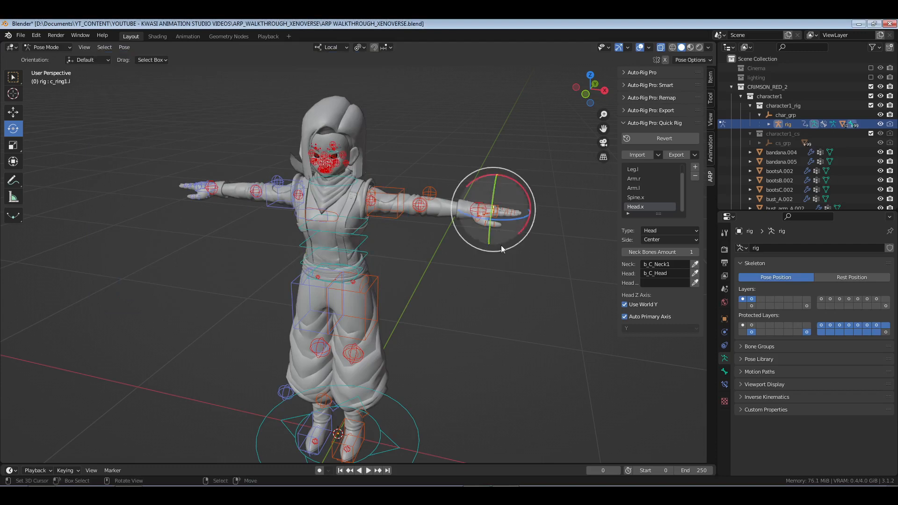
pyautogui.click(487, 215)
pyautogui.click(487, 213)
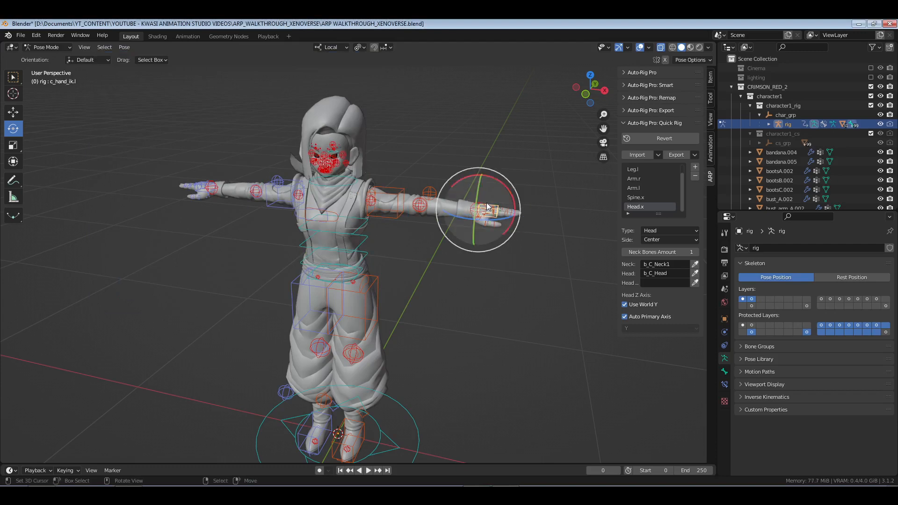
pyautogui.moveTo(472, 284); pyautogui.dragTo(529, 305, button='middle')
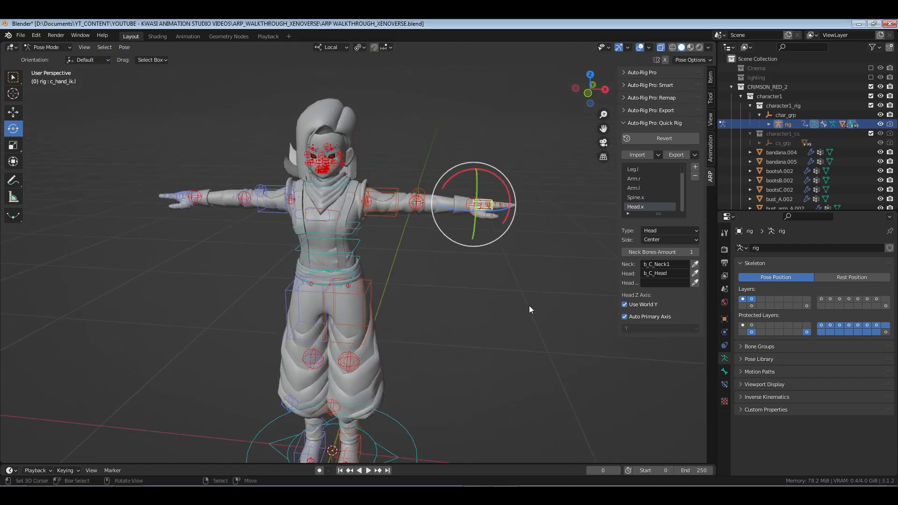
pyautogui.press('g')
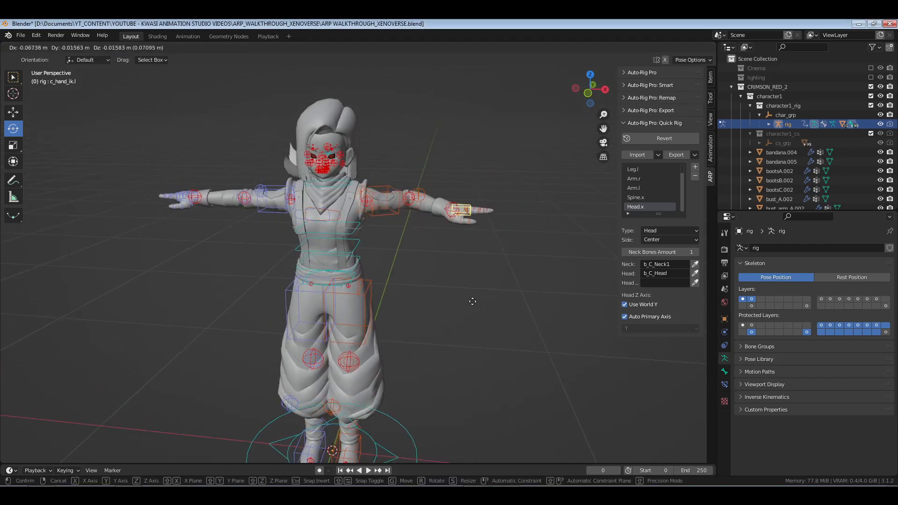
pyautogui.press('Escape')
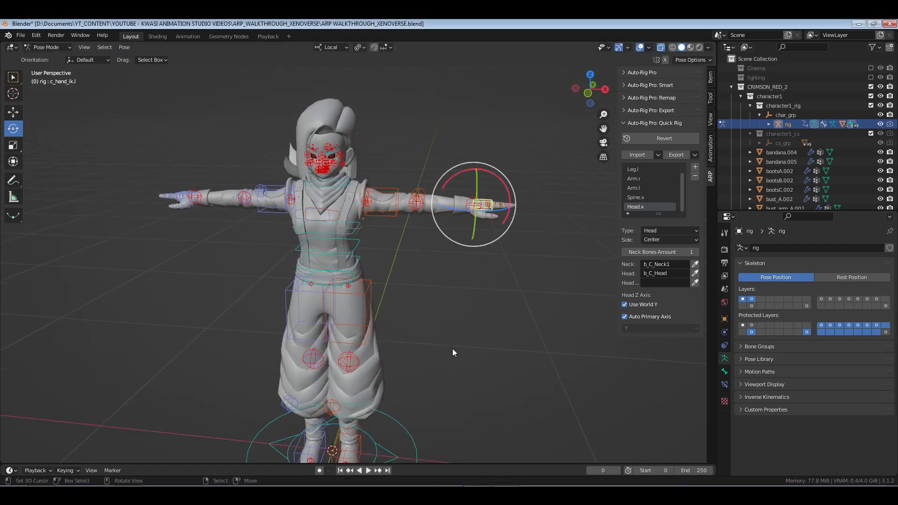
# - In front view, hide the b_R_ArmorParts bone and its counterpart at the opposite shoulder
pyautogui.press('KP_1')
pyautogui.scroll(3, 451, 280)
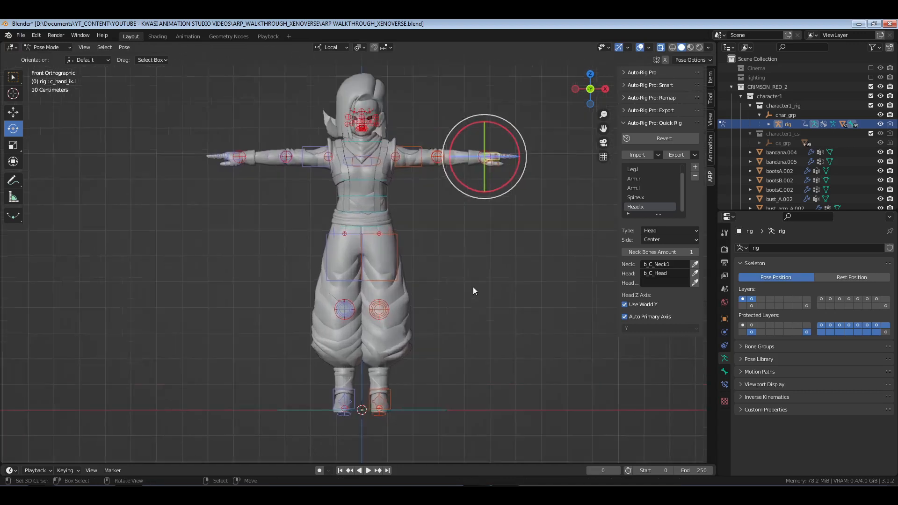
pyautogui.click(382, 149)
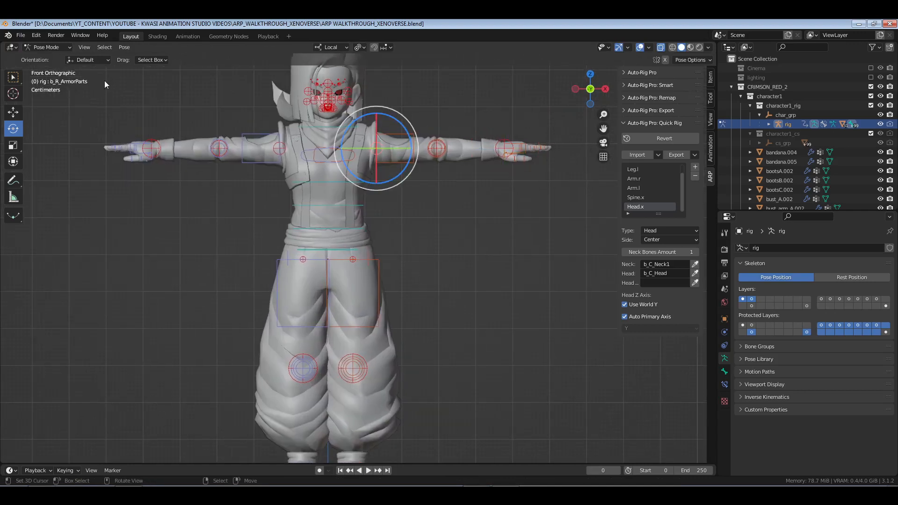
pyautogui.click(382, 148)
pyautogui.click(275, 152)
pyautogui.press('h')
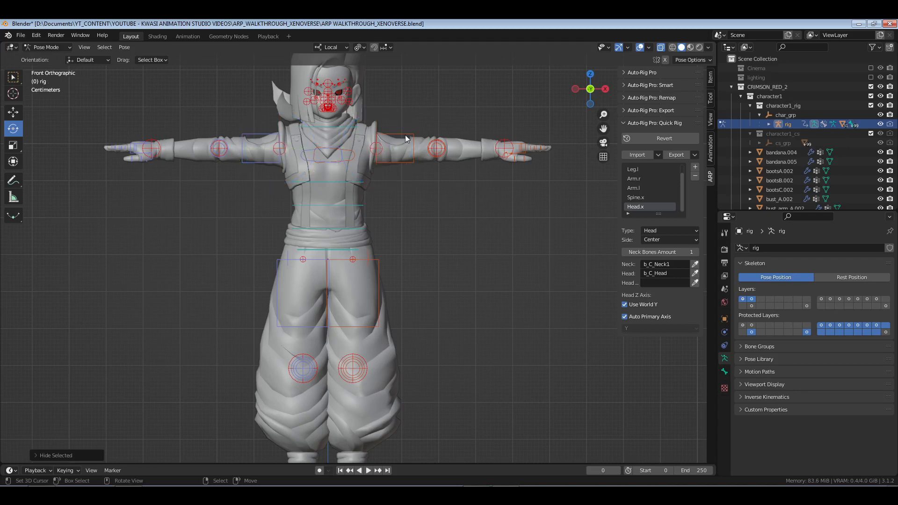
# - Lower c_hand_ik.l beside the hip and rotate it so the left hand points downward
pyautogui.click(520, 148)
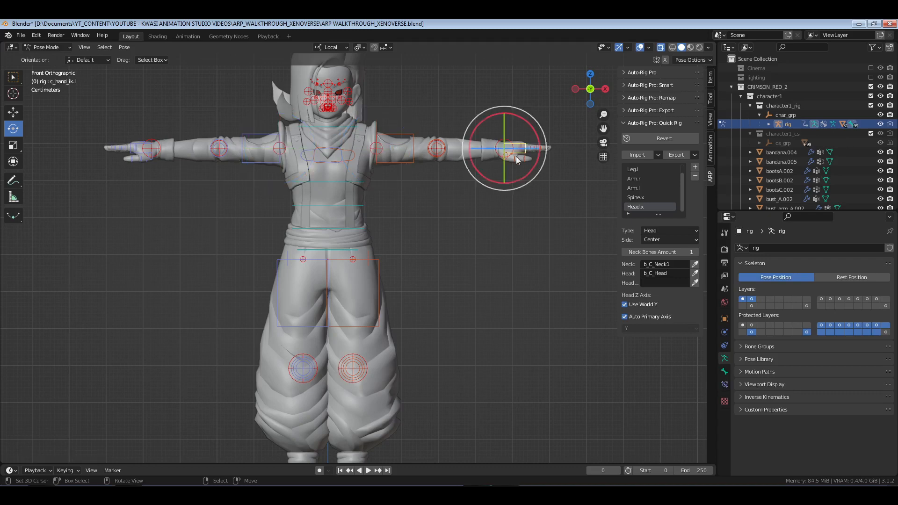
pyautogui.press('g')
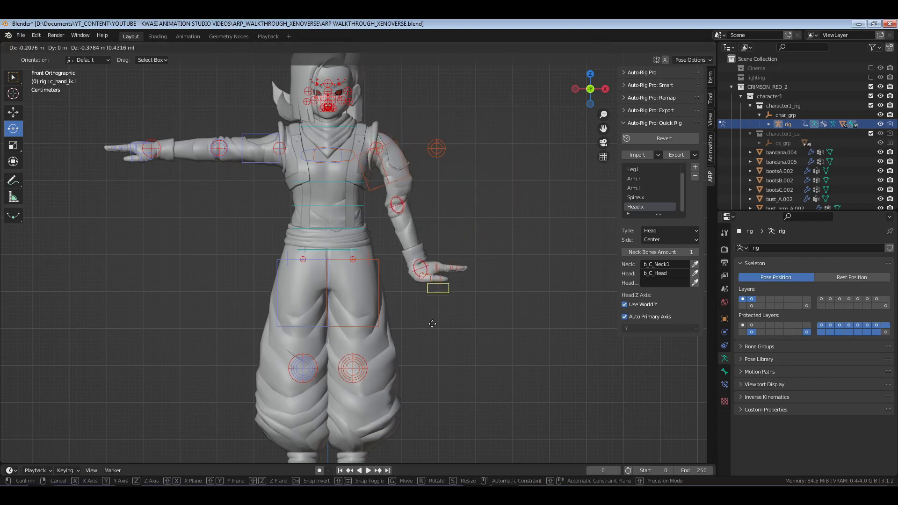
pyautogui.click(419, 340)
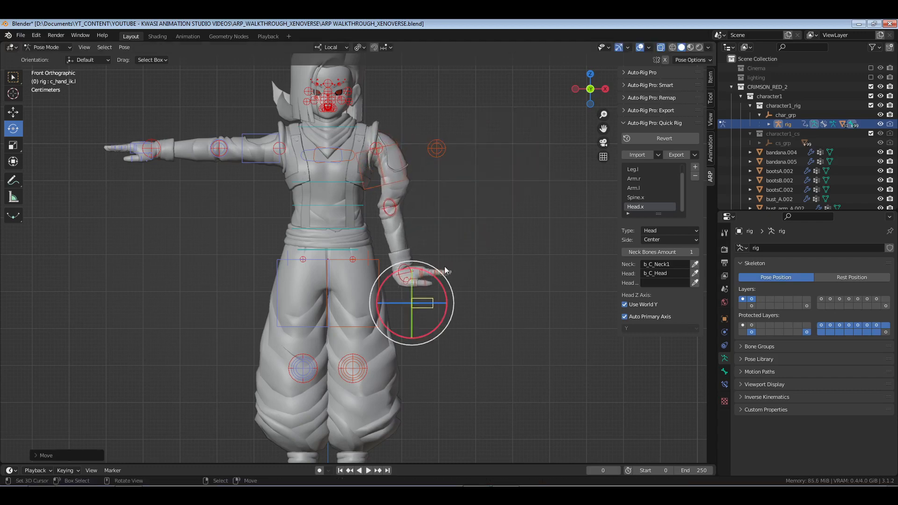
pyautogui.moveTo(438, 274); pyautogui.dragTo(431, 312)
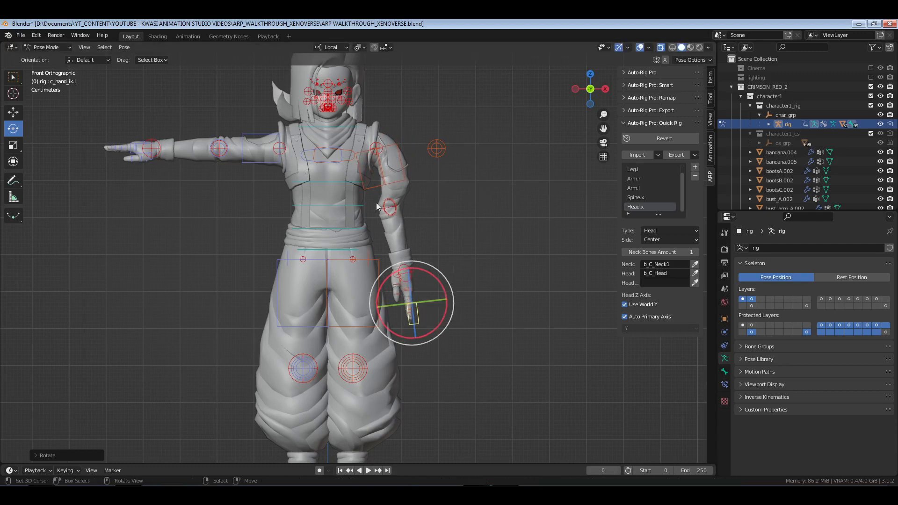
# - Rotate the b_R_ArmHelper bone on the lowered arm's shoulder and inspect the shoulder deformation up close
pyautogui.click(377, 145)
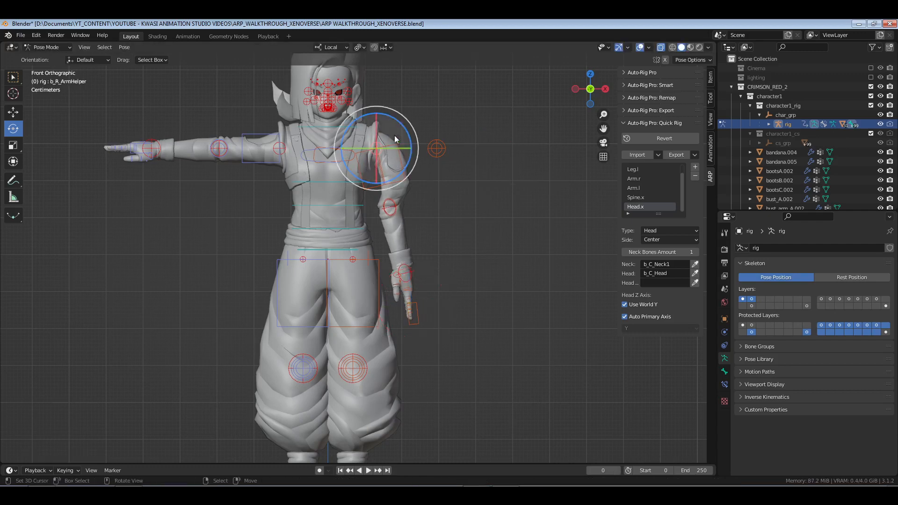
pyautogui.moveTo(404, 130); pyautogui.dragTo(405, 172)
pyautogui.moveTo(407, 182); pyautogui.dragTo(390, 290, button='middle')
pyautogui.scroll(4, 390, 290)
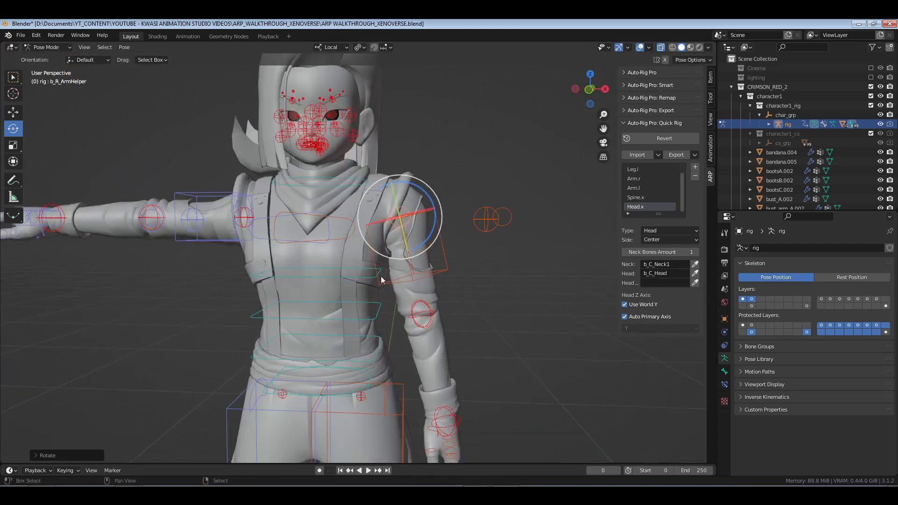
pyautogui.moveTo(375, 325); pyautogui.dragTo(397, 318, button='middle')
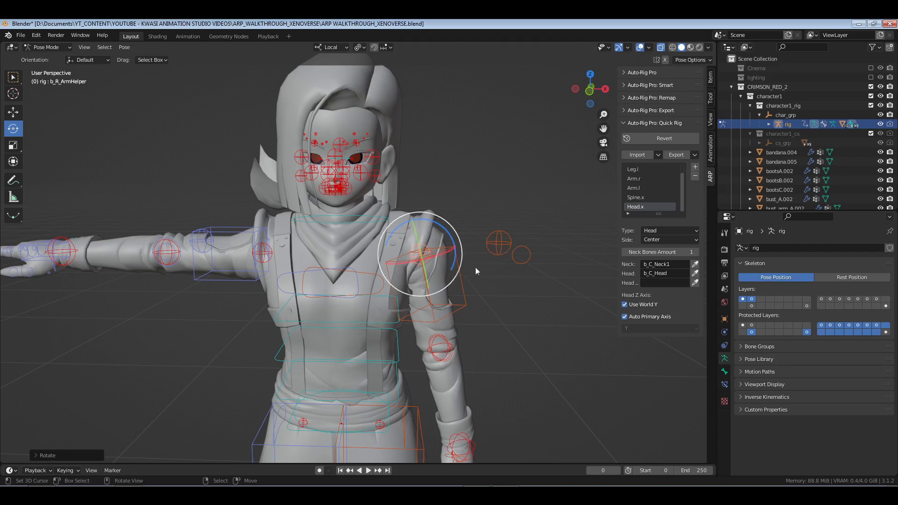
# - Clear the test pose on all rig bones to restore the T-pose, and deselect everything
pyautogui.press('a')
pyautogui.hotkey('alt', 'r')
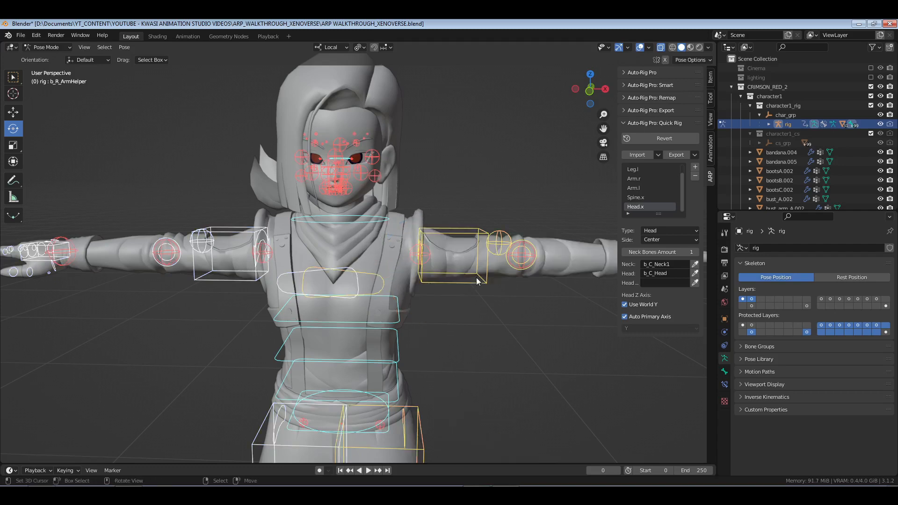
pyautogui.scroll(-1, 476, 276)
pyautogui.hotkey('alt', 'a')
# - Zoom in on the waist controllers and try moving c_root.x to test the hips and legs
pyautogui.keyDown('shift'); pyautogui.moveTo(489, 304); pyautogui.dragTo(450, 221, button='middle'); pyautogui.keyUp('shift')
pyautogui.scroll(-1, 431, 290)
pyautogui.keyDown('shift'); pyautogui.moveTo(390, 296); pyautogui.dragTo(417, 274, button='middle'); pyautogui.keyUp('shift')
pyautogui.scroll(5, 418, 274)
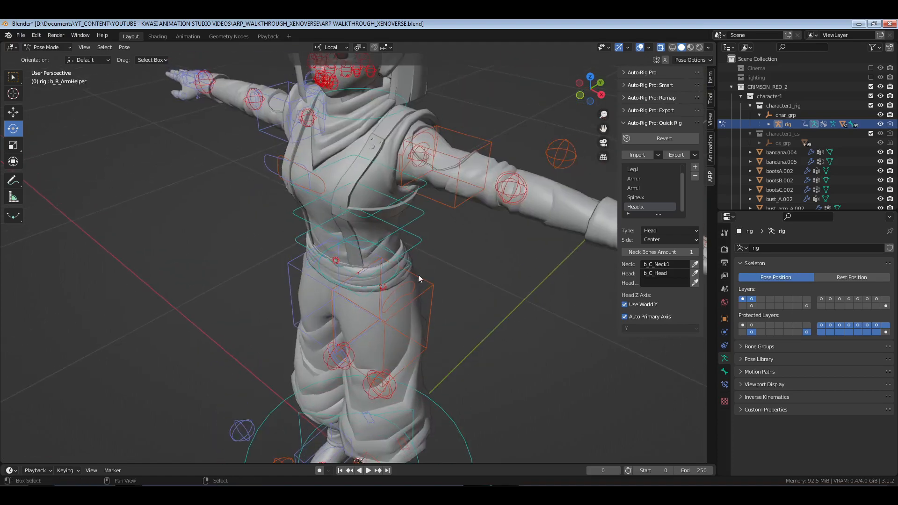
pyautogui.moveTo(425, 310); pyautogui.dragTo(428, 270, button='middle')
pyautogui.rightClick(445, 245)
pyautogui.scroll(-7, 439, 240)
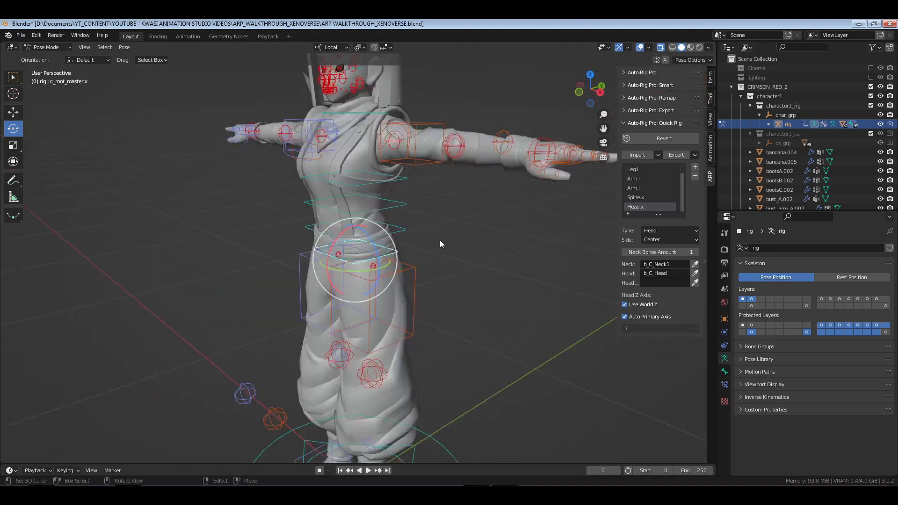
pyautogui.moveTo(374, 281); pyautogui.dragTo(414, 286, button='middle')
pyautogui.scroll(8, 414, 286)
pyautogui.moveTo(484, 257); pyautogui.dragTo(456, 242, button='middle')
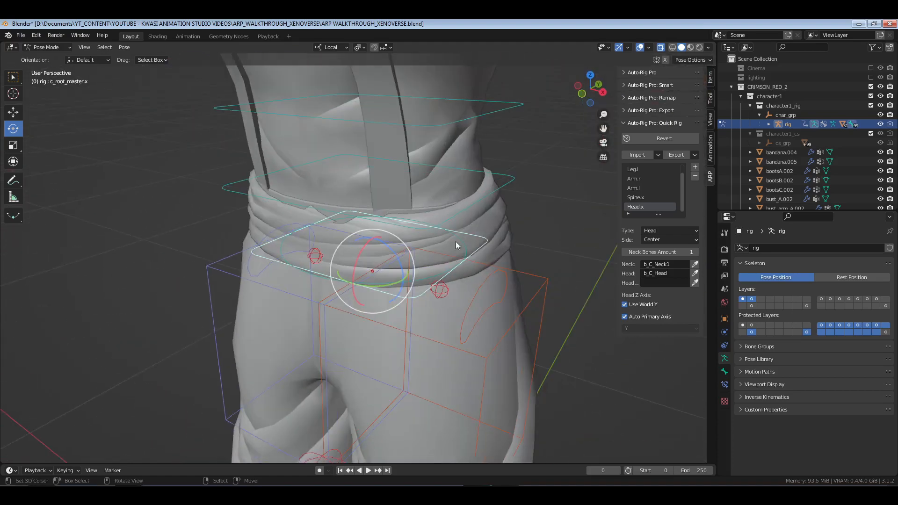
pyautogui.rightClick(465, 244)
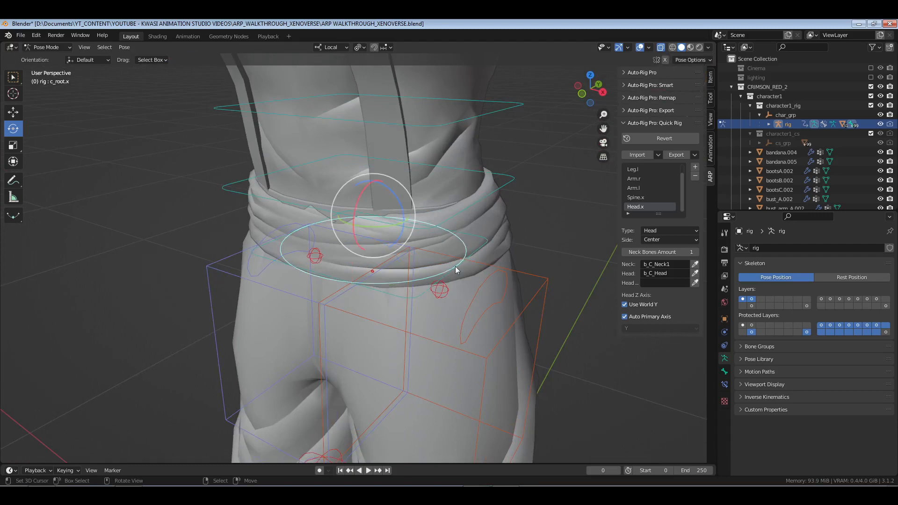
pyautogui.press('g')
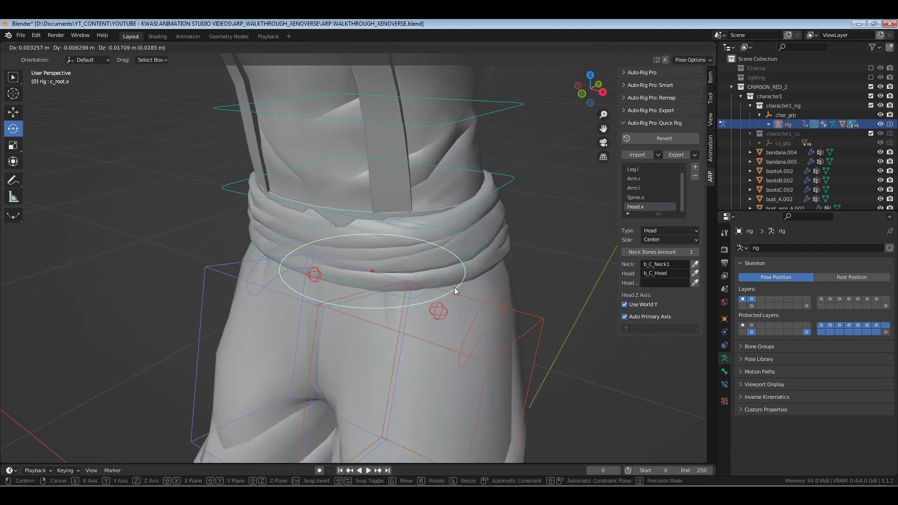
pyautogui.rightClick(458, 290)
# - Try moving the c_root_master.x waist controller to test how the whole body follows
pyautogui.rightClick(483, 246)
pyautogui.press('g')
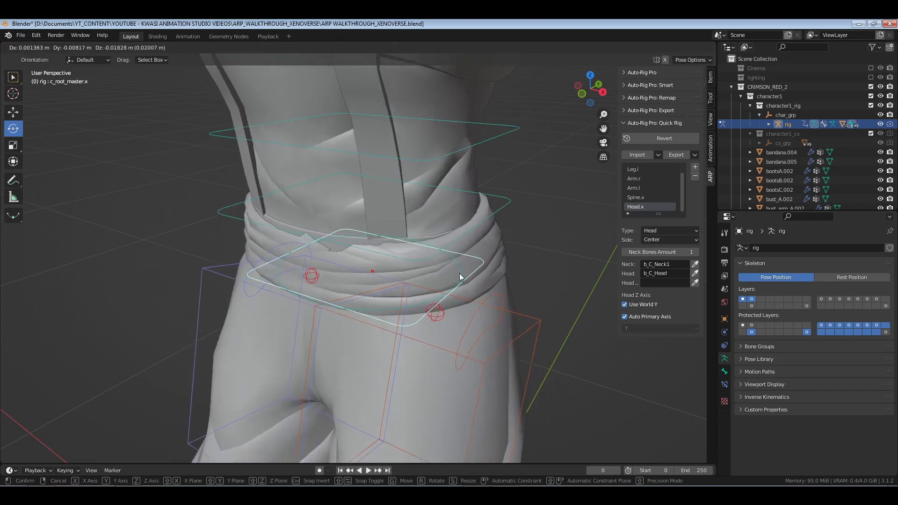
pyautogui.rightClick(460, 271)
pyautogui.scroll(-7, 459, 262)
pyautogui.moveTo(459, 263)
pyautogui.mouseDown(button='middle')
pyautogui.moveTo(484, 260)
pyautogui.moveTo(458, 270)
pyautogui.mouseUp(button='middle')
pyautogui.scroll(-5, 484, 260)
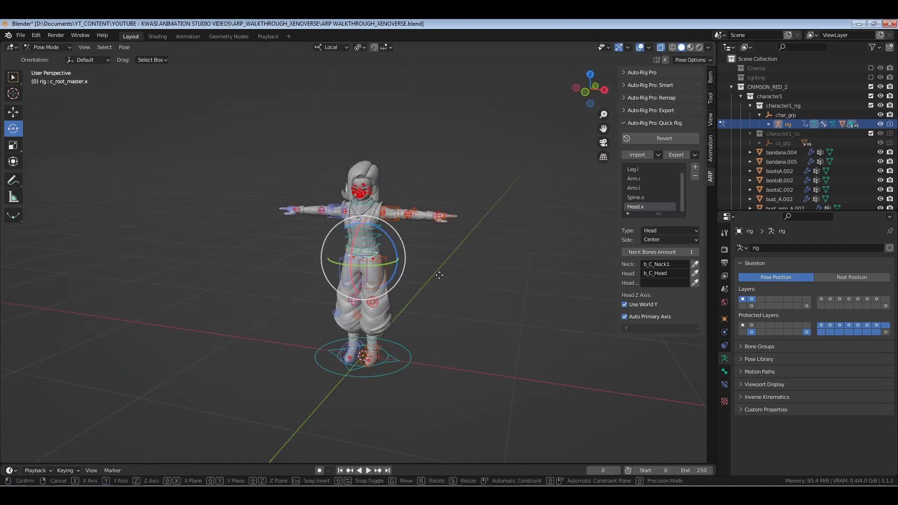
pyautogui.press('g')
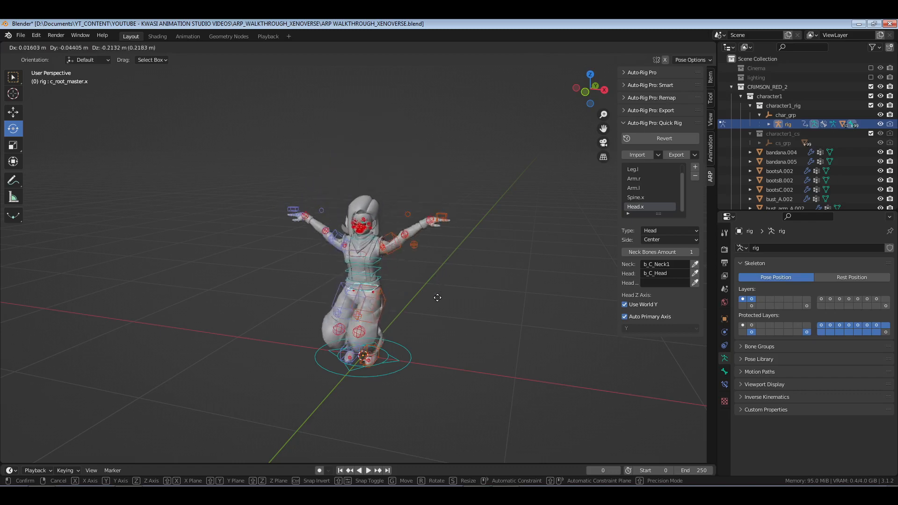
pyautogui.rightClick(440, 276)
# - Return the rig to Object Mode and collapse the CRIMSON_RED_2 collection in the Outliner
pyautogui.scroll(5, 437, 299)
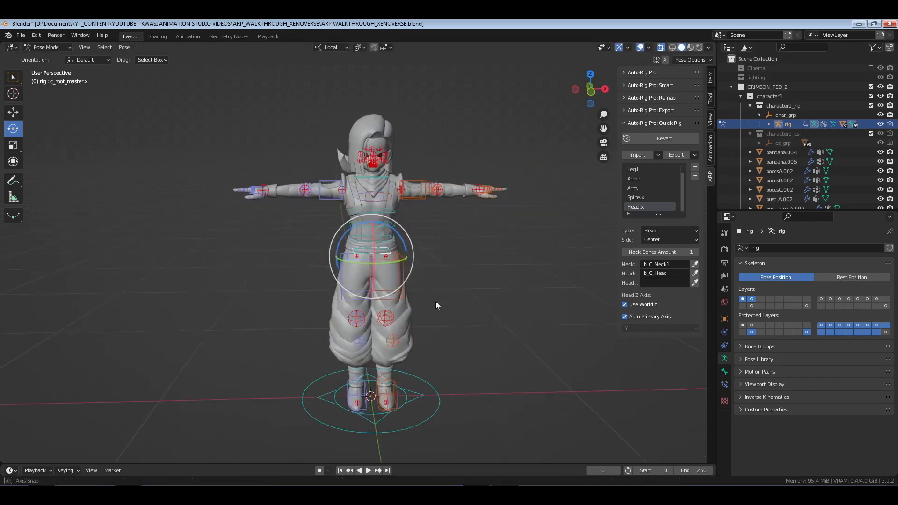
pyautogui.scroll(-2, 414, 291)
pyautogui.hotkey('ctrl', 'Tab')
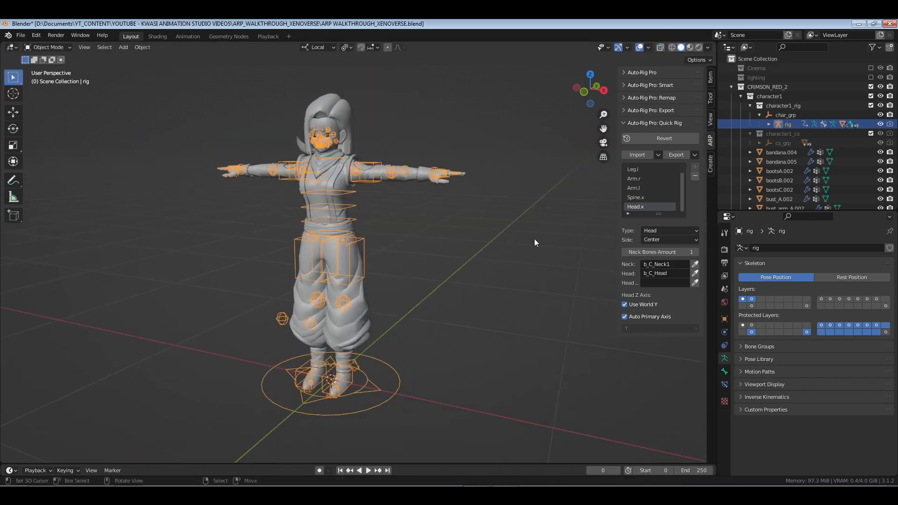
pyautogui.click(740, 96)
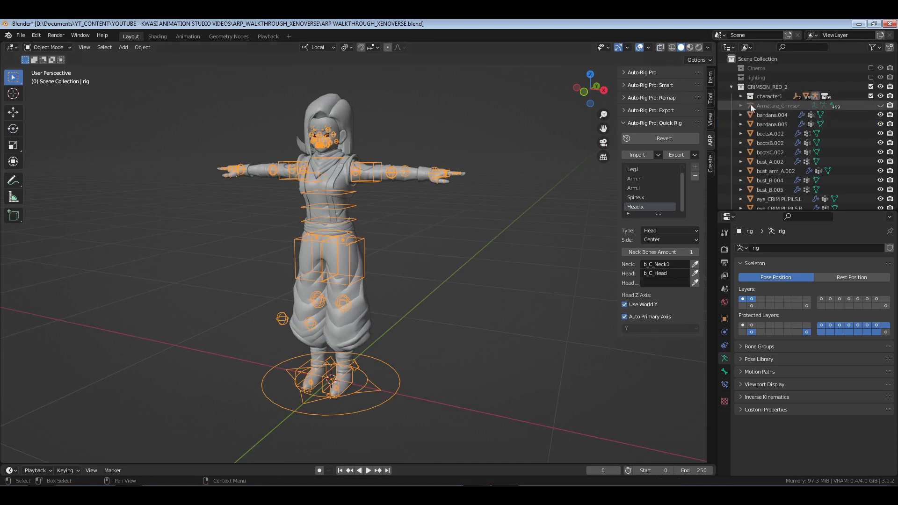
pyautogui.click(740, 96)
pyautogui.click(731, 87)
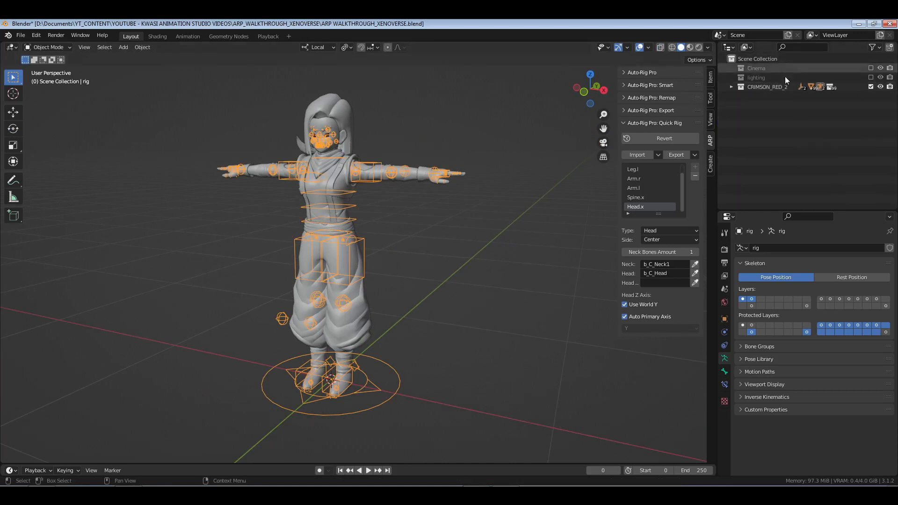
# - Rename the rig object in the CRIMSON_RED_2 collection to Crimson_Control Rig and save the file
pyautogui.click(820, 87)
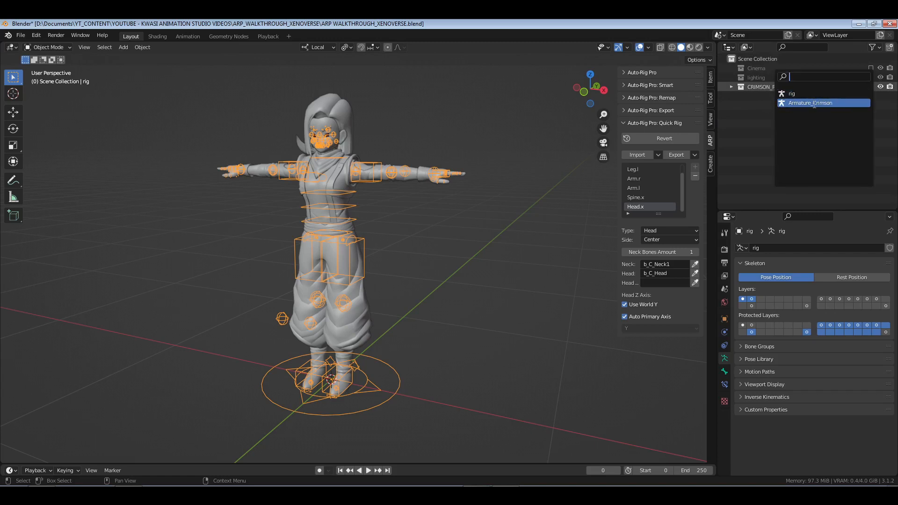
pyautogui.click(814, 103)
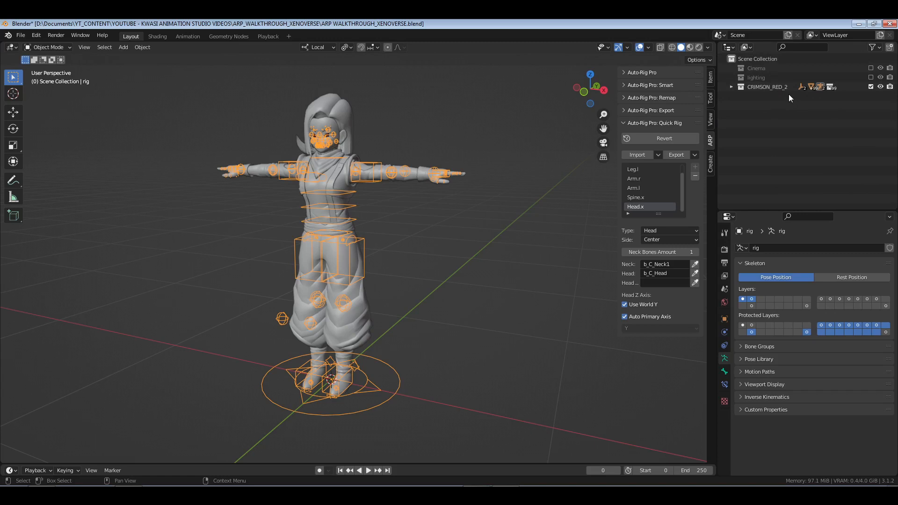
pyautogui.press('F2')
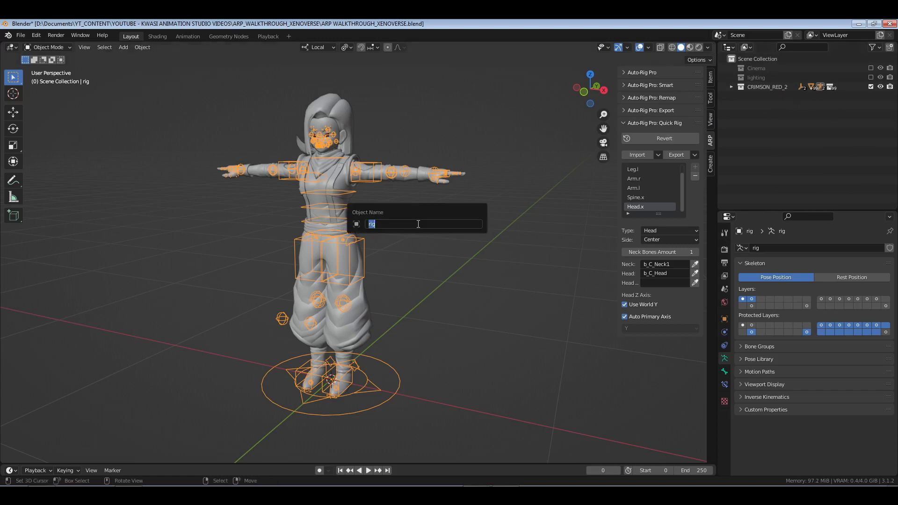
pyautogui.write('Crimson_Control Rig')
pyautogui.press('Return')
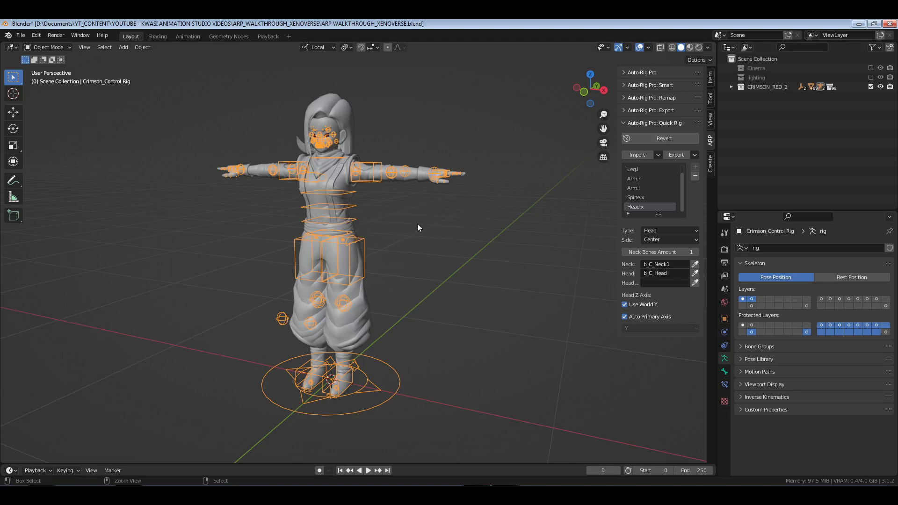
pyautogui.hotkey('ctrl', 's')
# - Rename the control rig's armature data to Crimson_Control Rig as well and save the file
pyautogui.click(764, 250)
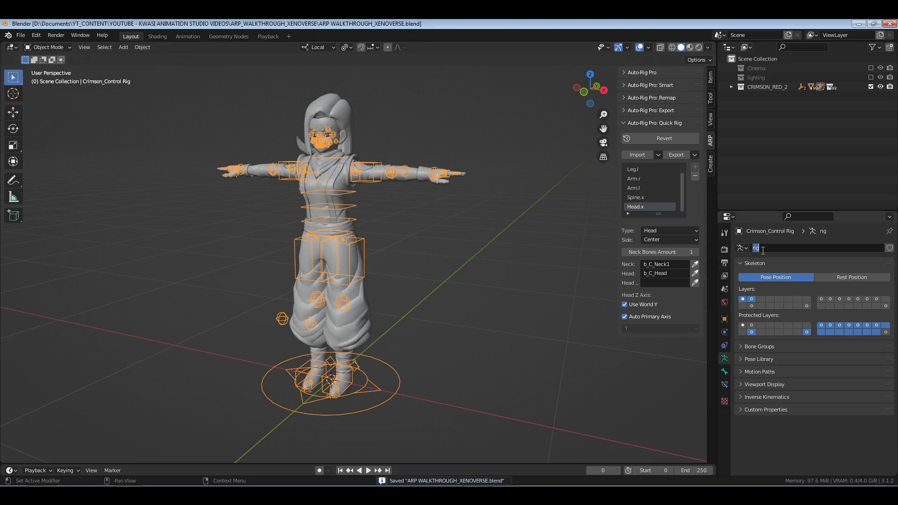
pyautogui.write('Crimson_')
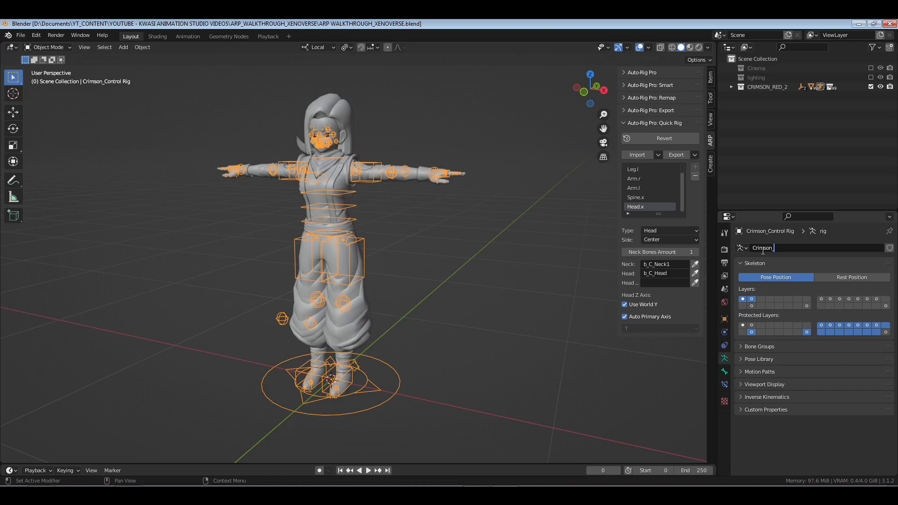
pyautogui.write('Crimson_Control Rig')
pyautogui.press('Return')
pyautogui.hotkey('ctrl', 's')
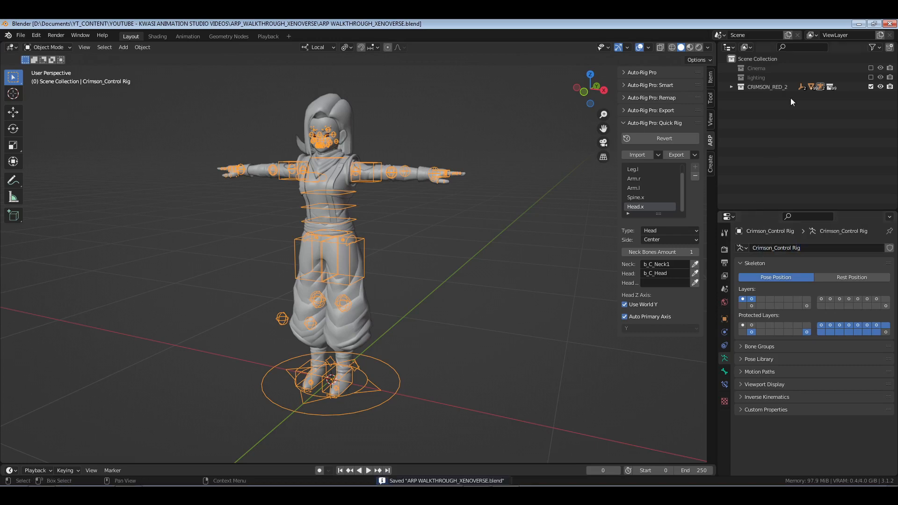
# - Check the armatures listed in the CRIMSON_RED_2 collection, deselect everything and save the file
pyautogui.click(822, 88)
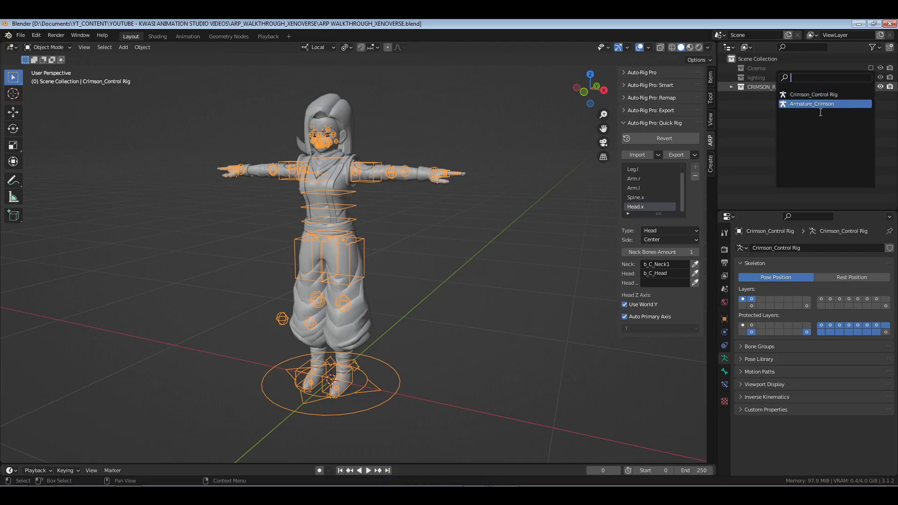
pyautogui.click(820, 104)
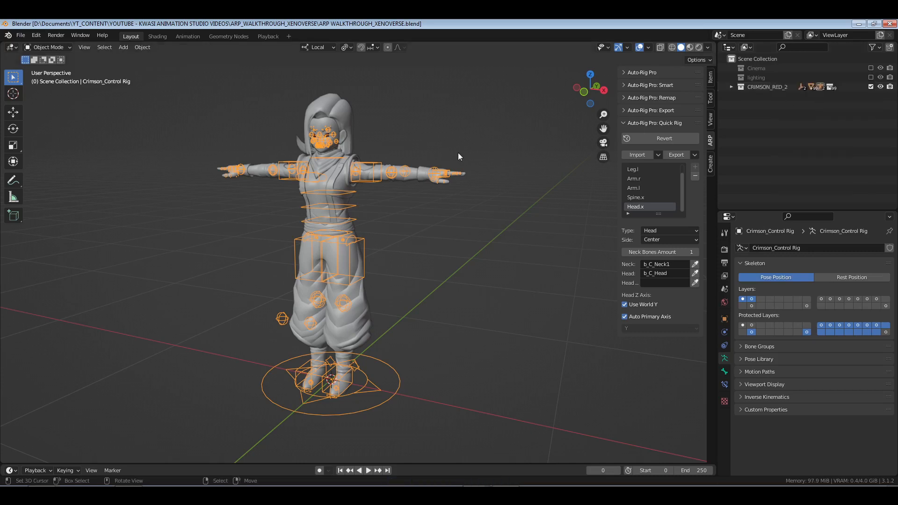
pyautogui.hotkey('alt', 'a')
pyautogui.hotkey('ctrl', 's')
pyautogui.keyDown('shift'); pyautogui.moveTo(404, 214); pyautogui.dragTo(437, 227, button='middle'); pyautogui.keyUp('shift')
# - Select Crimson_Control Rig and set it as the target armature in Auto-Rig Pro Remap
pyautogui.click(820, 87)
pyautogui.click(804, 91)
pyautogui.click(671, 123)
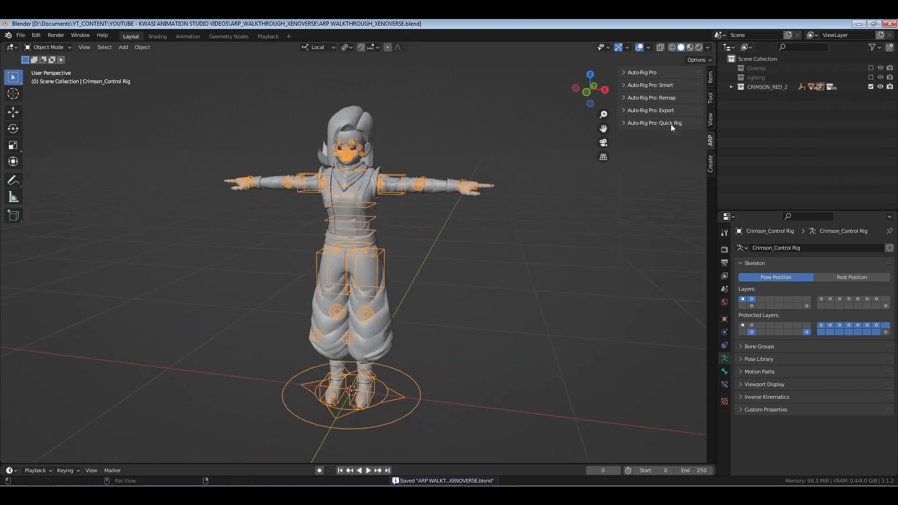
pyautogui.click(663, 99)
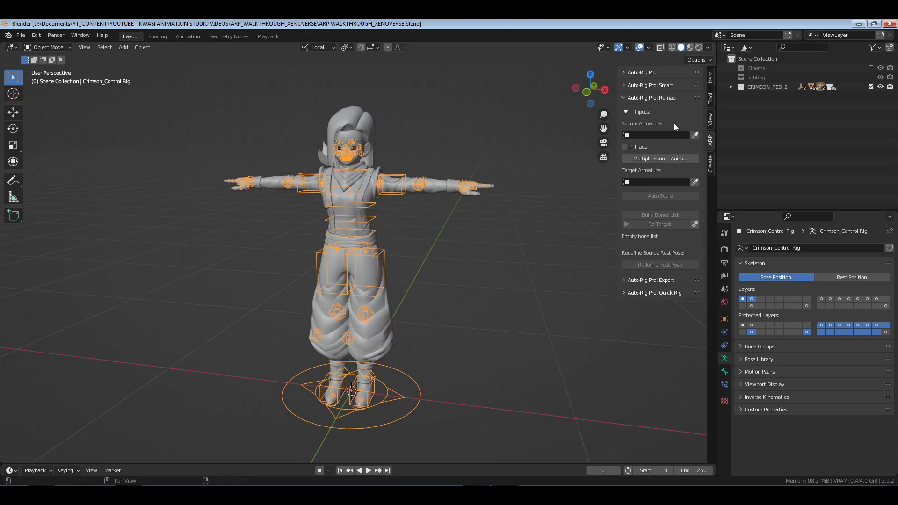
pyautogui.click(695, 182)
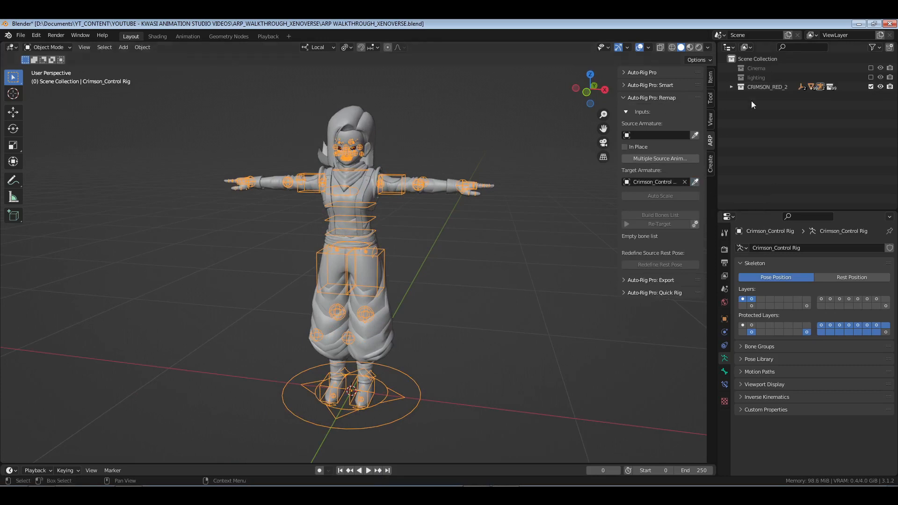
# - Add a new collection named Animations to the Scene Collection and save the file
pyautogui.rightClick(755, 61)
pyautogui.click(756, 61)
pyautogui.click(760, 97)
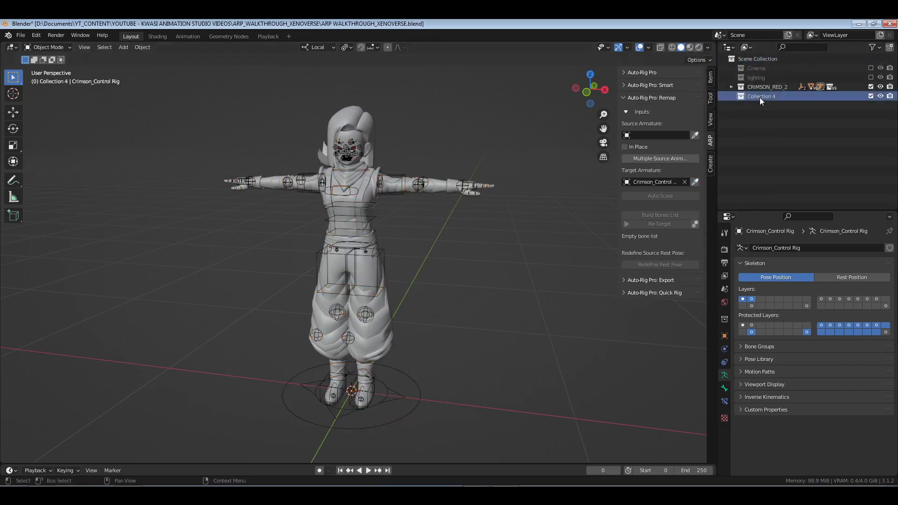
pyautogui.doubleClick(759, 98)
pyautogui.write('Animations')
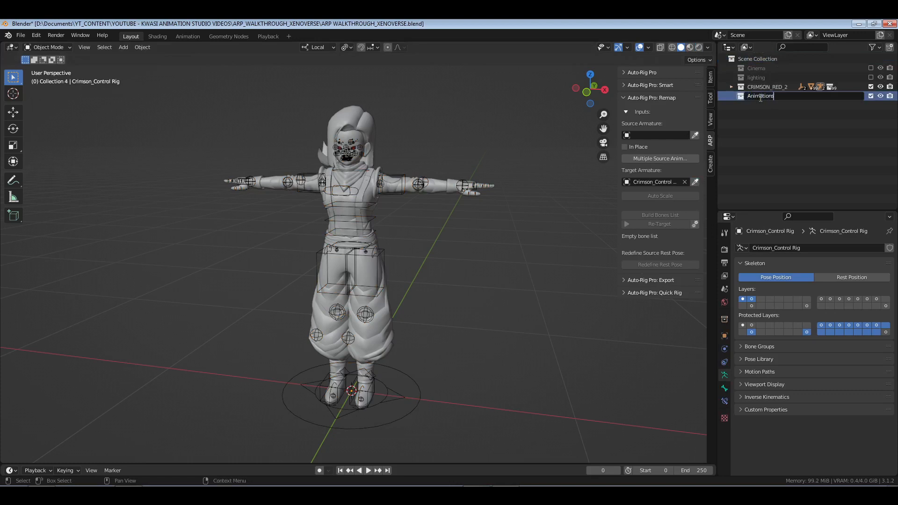
pyautogui.press('Return')
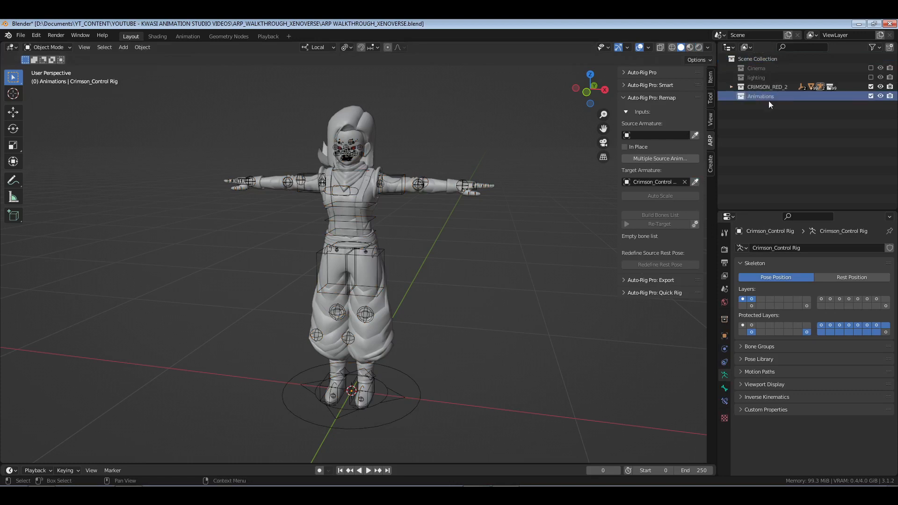
pyautogui.scroll(-4, 458, 224)
pyautogui.moveTo(411, 250); pyautogui.dragTo(438, 254, button='middle')
pyautogui.scroll(2, 430, 232)
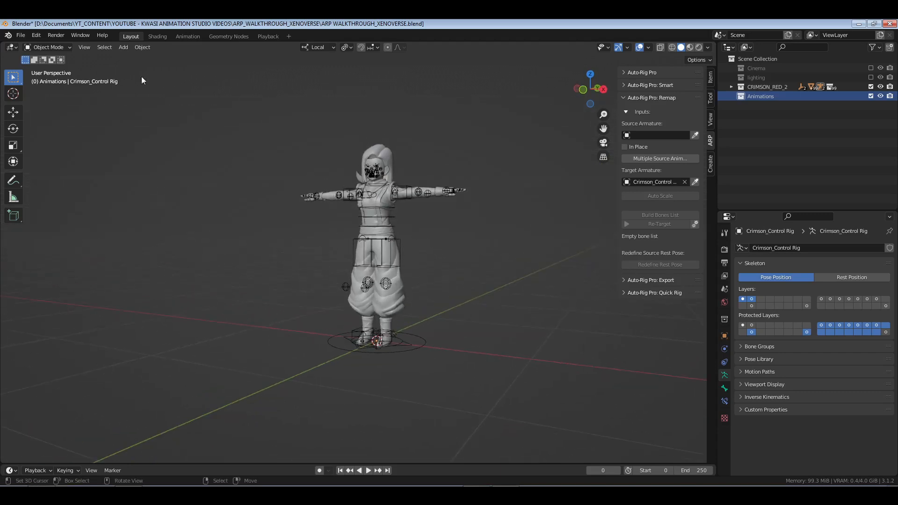
pyautogui.hotkey('ctrl', 's')
# - Start an FBX import and choose Walk_run_anim.fbx from ROD\ANIMATIONS_DEFAULT\Walk_Run_anim
pyautogui.click(20, 35)
pyautogui.moveTo(63, 164)
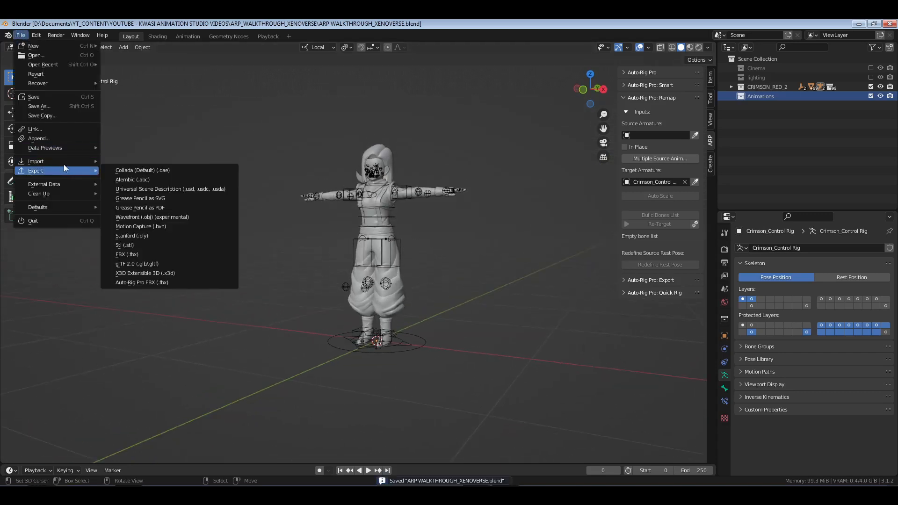
pyautogui.click(162, 234)
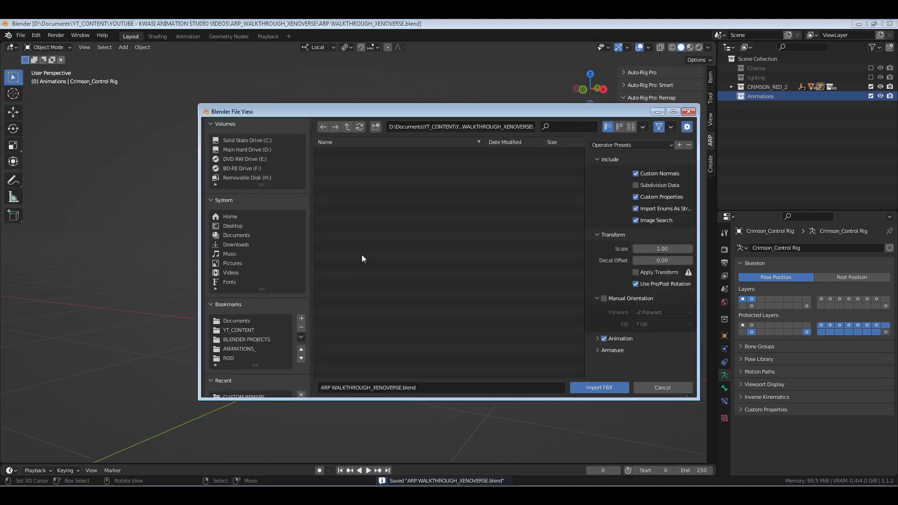
pyautogui.click(235, 356)
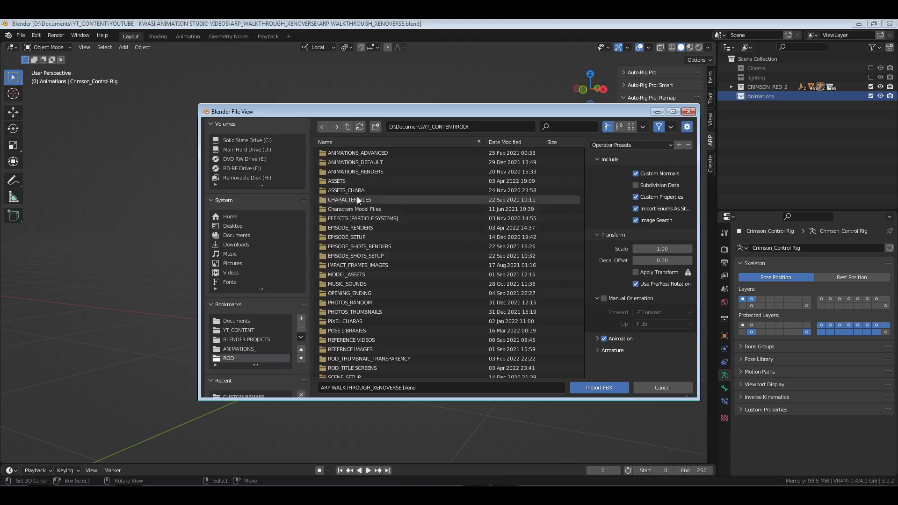
pyautogui.doubleClick(361, 163)
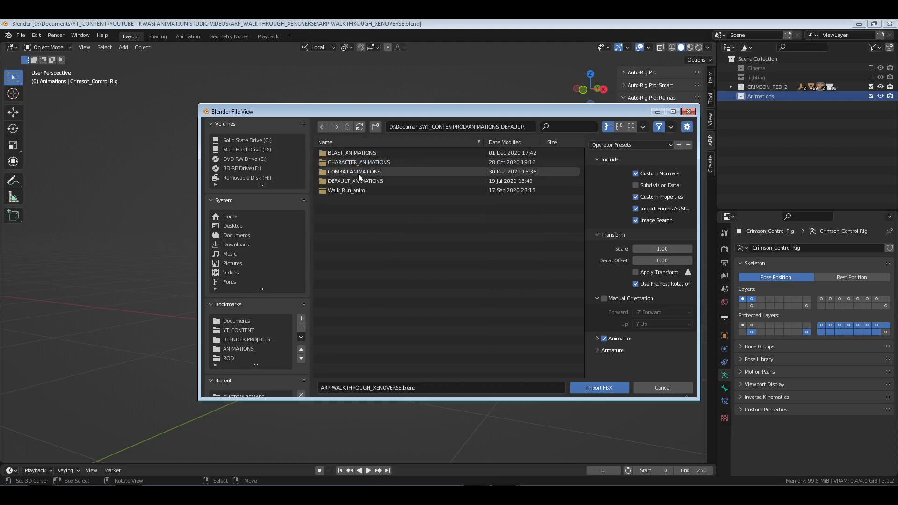
pyautogui.doubleClick(355, 191)
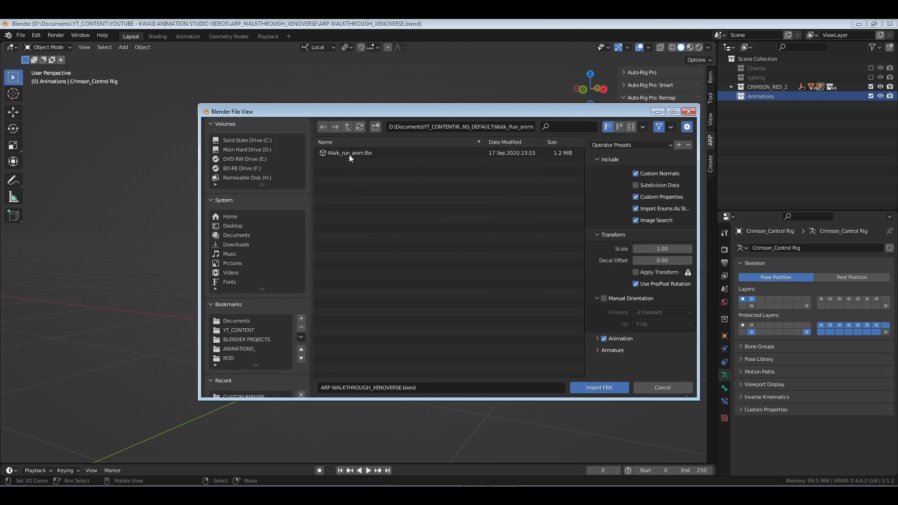
pyautogui.click(349, 153)
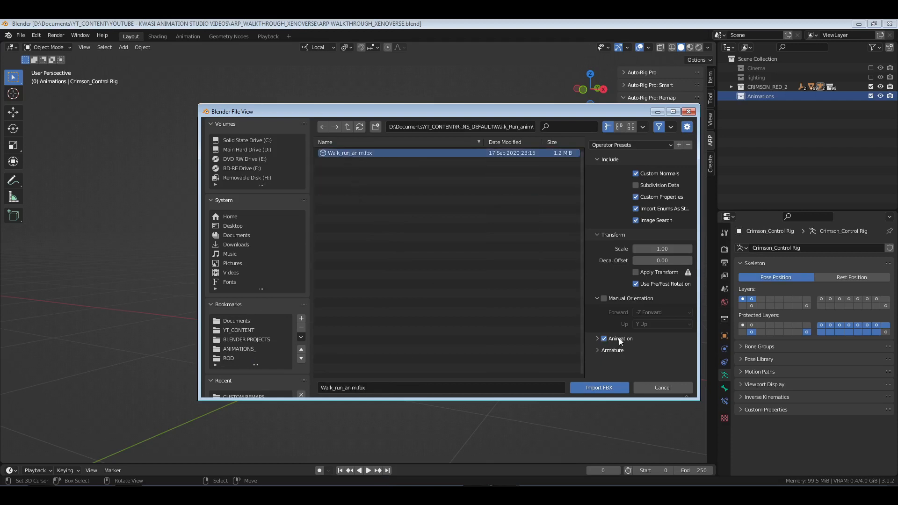
# - Enable Manual Orientation with Z Forward, check the armature options and import the walk/run FBX
pyautogui.click(604, 298)
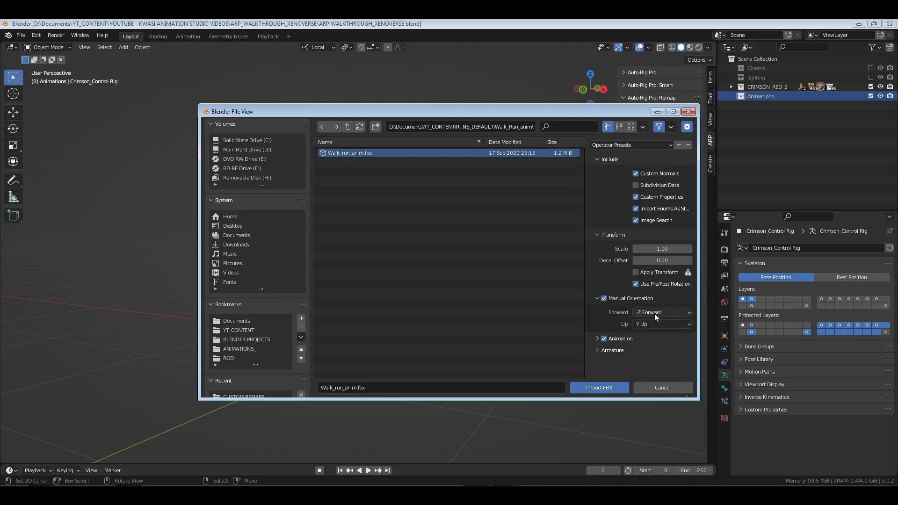
pyautogui.click(654, 313)
pyautogui.click(655, 344)
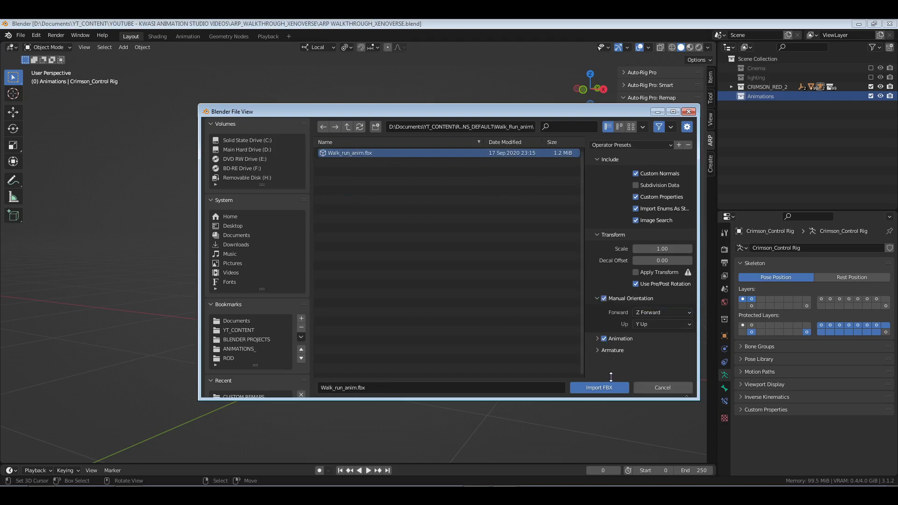
pyautogui.click(613, 350)
pyautogui.scroll(-2, 626, 346)
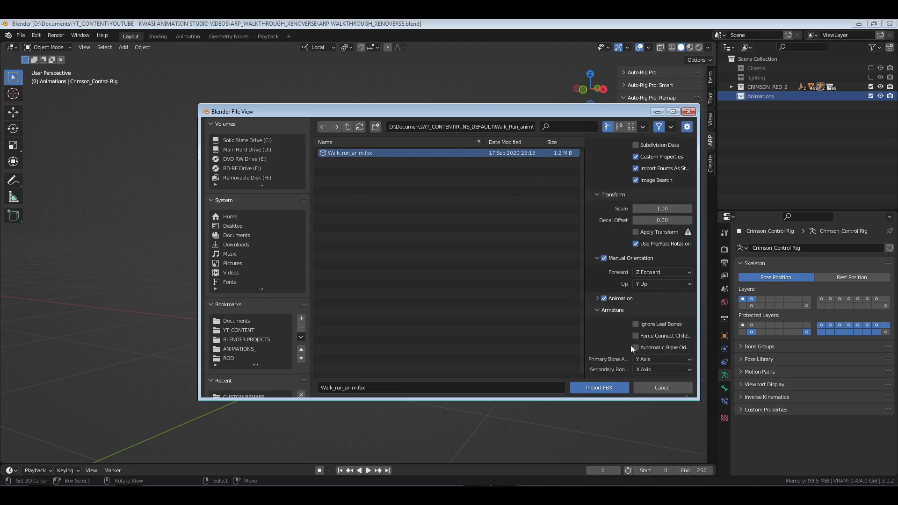
pyautogui.click(604, 388)
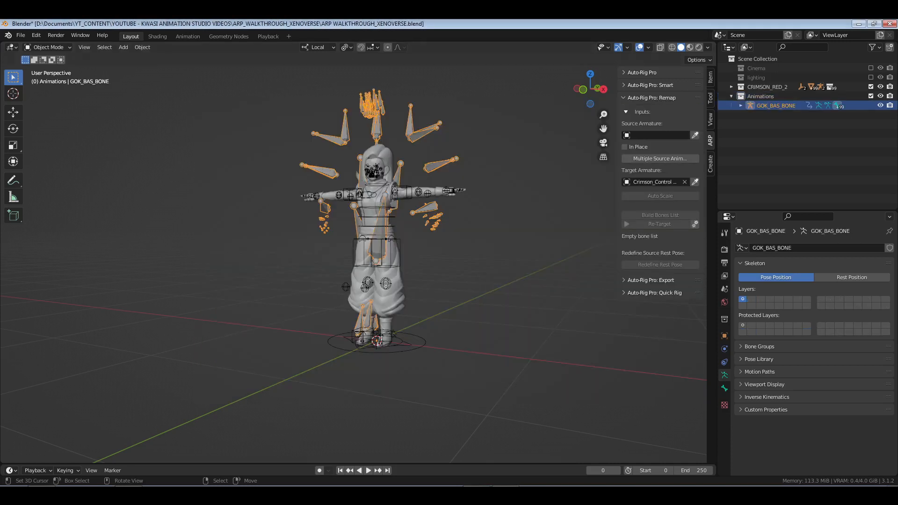
# - Split off a narrow area beneath the 3D viewport and turn it into an Action Editor
pyautogui.moveTo(714, 461); pyautogui.dragTo(14, 474)
pyautogui.rightClick(21, 463)
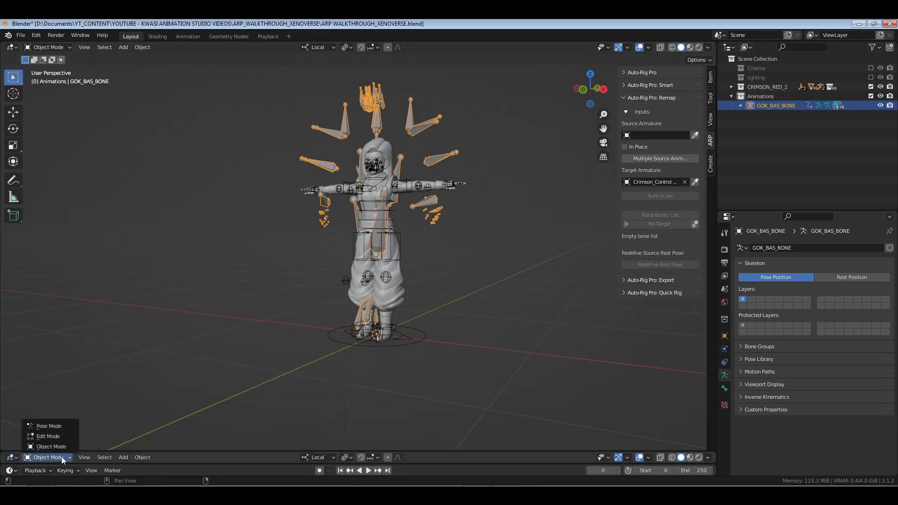
pyautogui.click(11, 458)
pyautogui.click(132, 364)
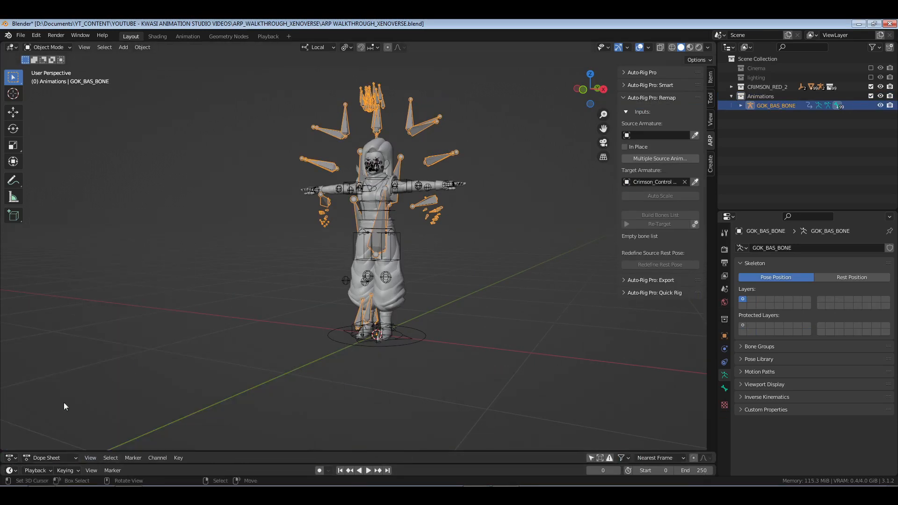
pyautogui.click(51, 457)
pyautogui.click(45, 436)
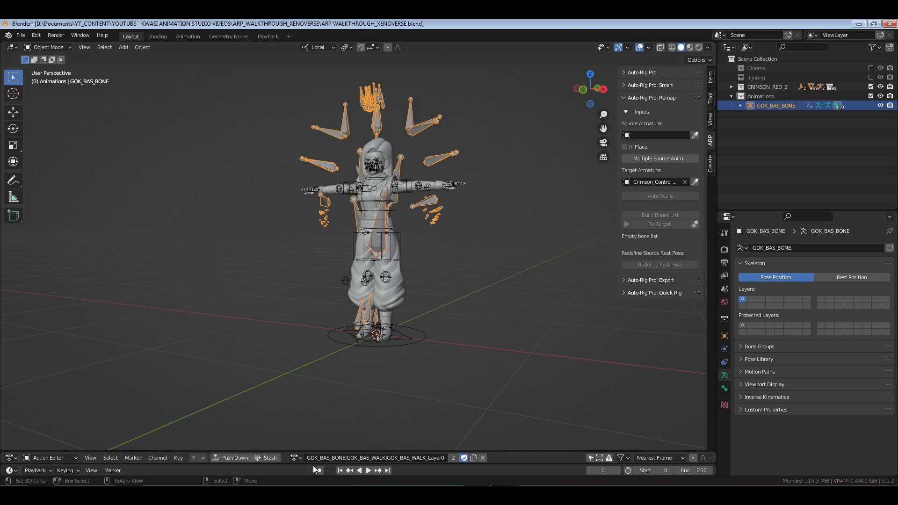
# - Assign the GOK_BAS_BONE|Tpose|Tpose_Layer0 action to the imported armature and unlink it again
pyautogui.click(296, 458)
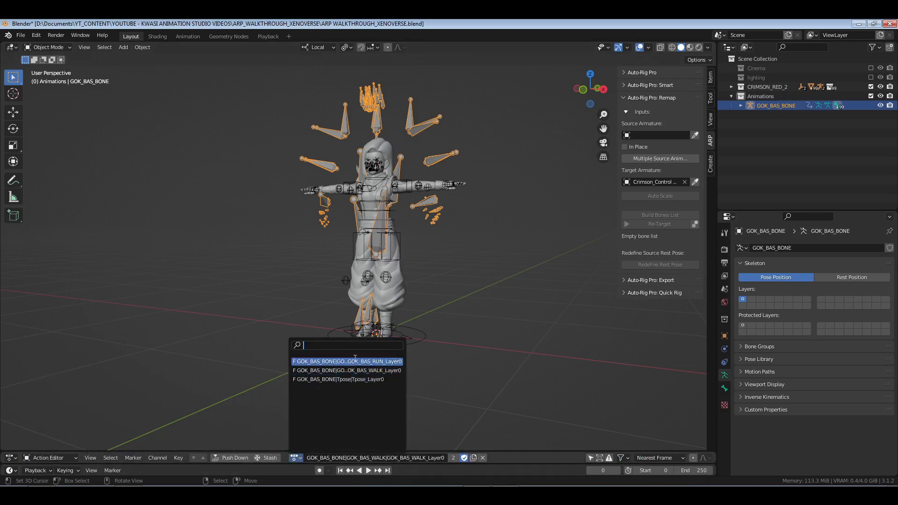
pyautogui.click(355, 379)
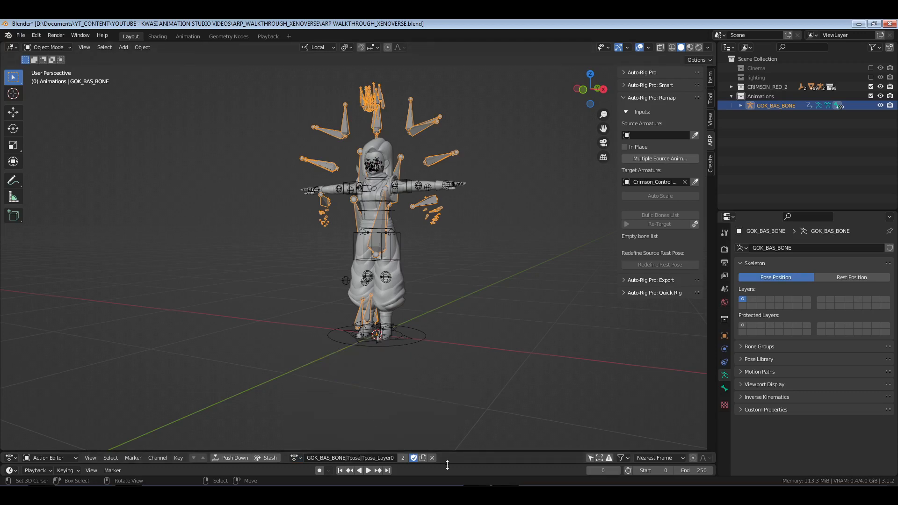
pyautogui.click(432, 457)
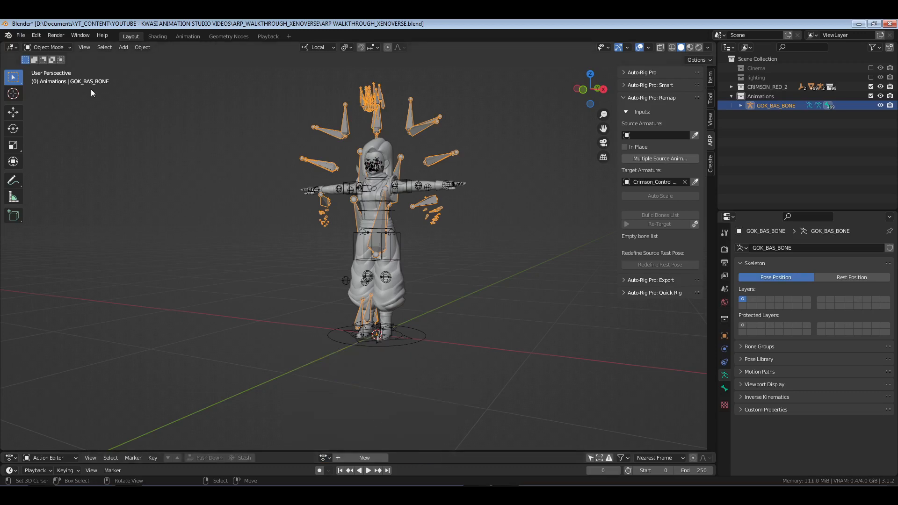
# - Purge the file's unused data-blocks recursively, running the clean-up a second time
pyautogui.click(23, 40)
pyautogui.moveTo(48, 195)
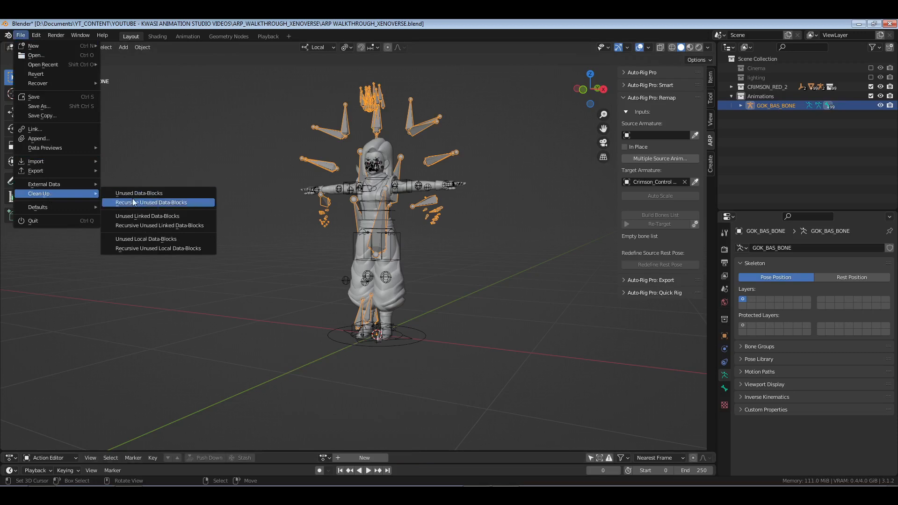
pyautogui.click(186, 203)
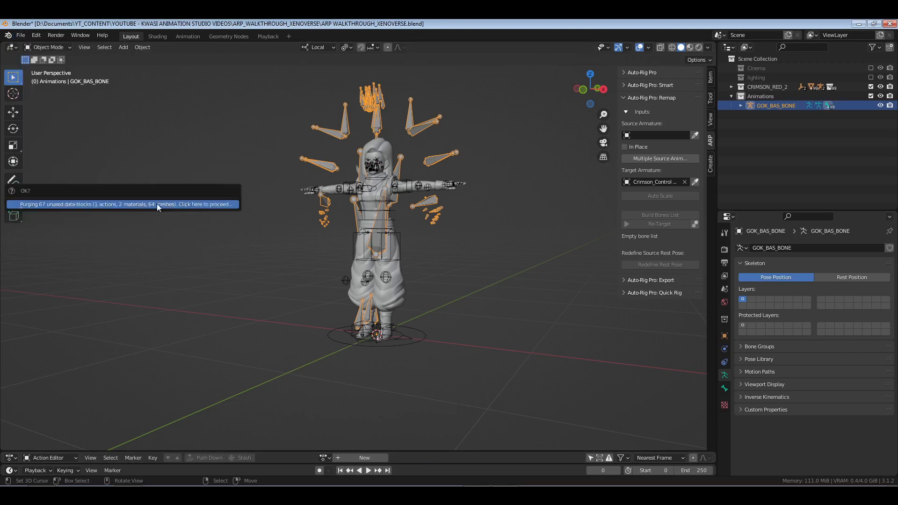
pyautogui.click(156, 203)
pyautogui.click(23, 39)
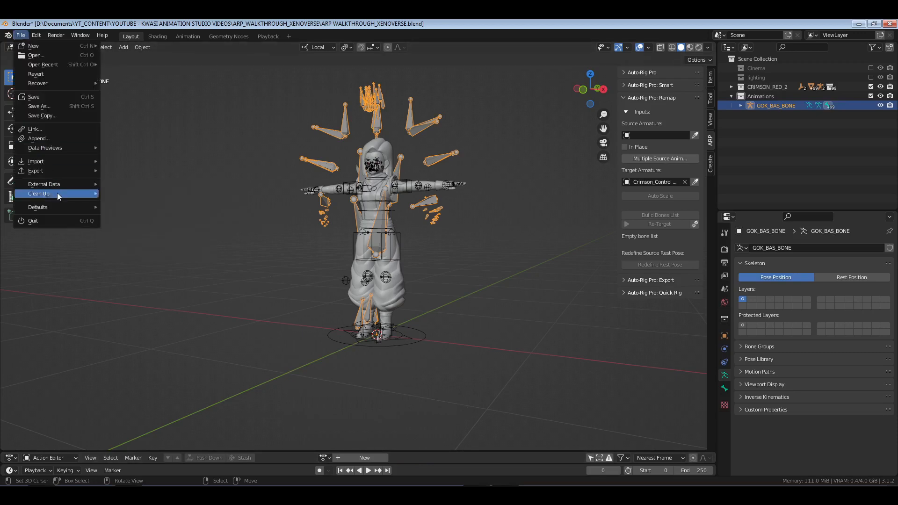
pyautogui.moveTo(70, 195)
pyautogui.click(137, 203)
pyautogui.click(136, 203)
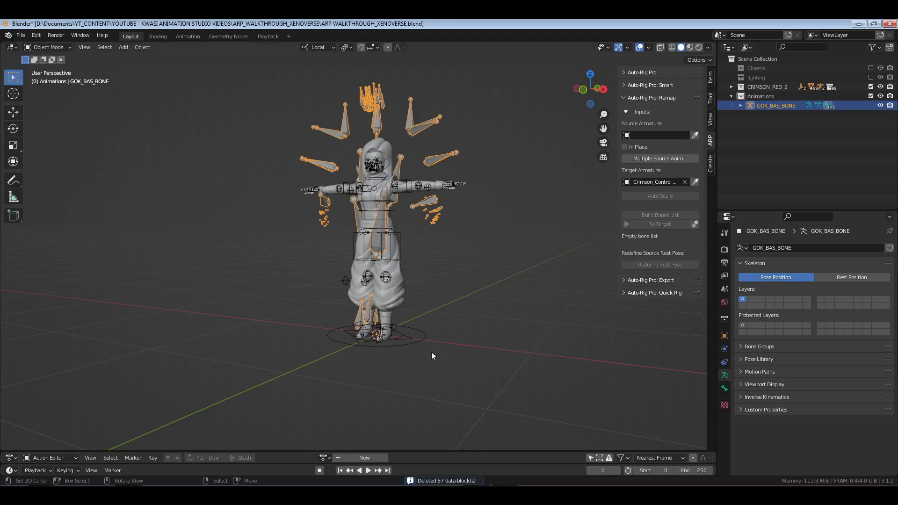
# - Assign the GOK_BAS_WALK_Layer0 action to the GOK_BAS_BONE armature
pyautogui.moveTo(431, 352); pyautogui.dragTo(400, 326, button='middle')
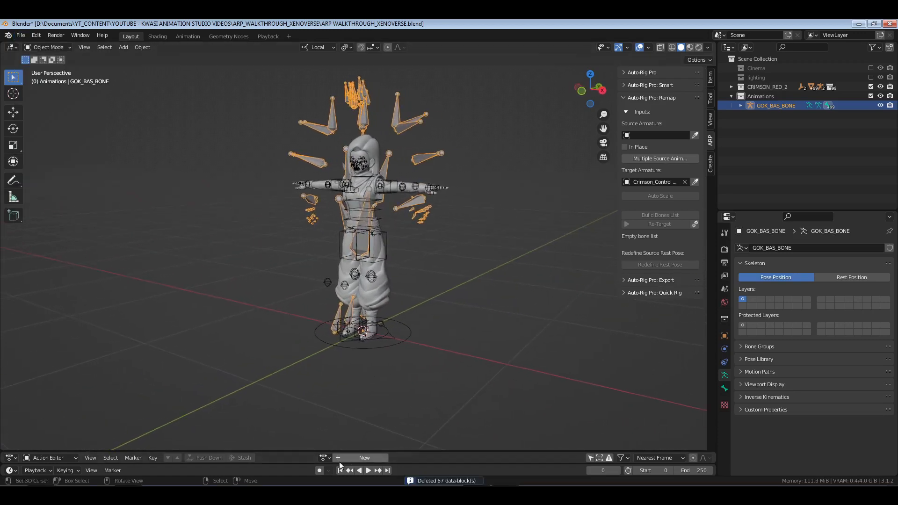
pyautogui.click(324, 457)
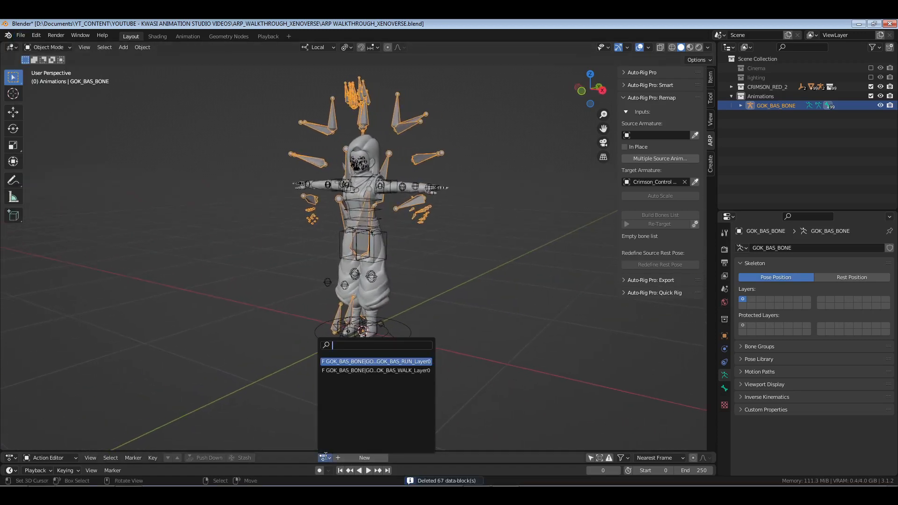
pyautogui.click(360, 370)
pyautogui.moveTo(438, 315)
pyautogui.mouseDown(button='middle')
pyautogui.moveTo(338, 312)
pyautogui.moveTo(449, 304)
pyautogui.mouseUp(button='middle')
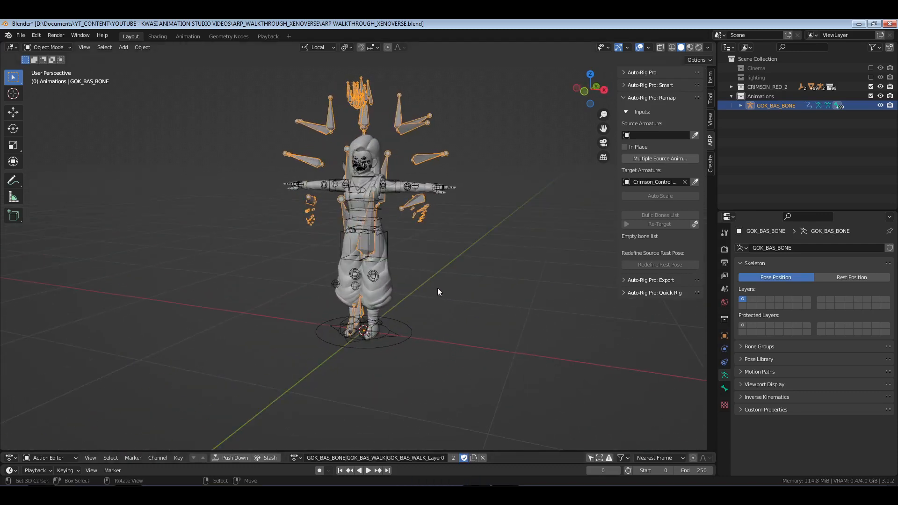
# - Set GOK_BAS_BONE as the Remap source armature and apply Auto Scale to match it to the control rig
pyautogui.click(395, 187)
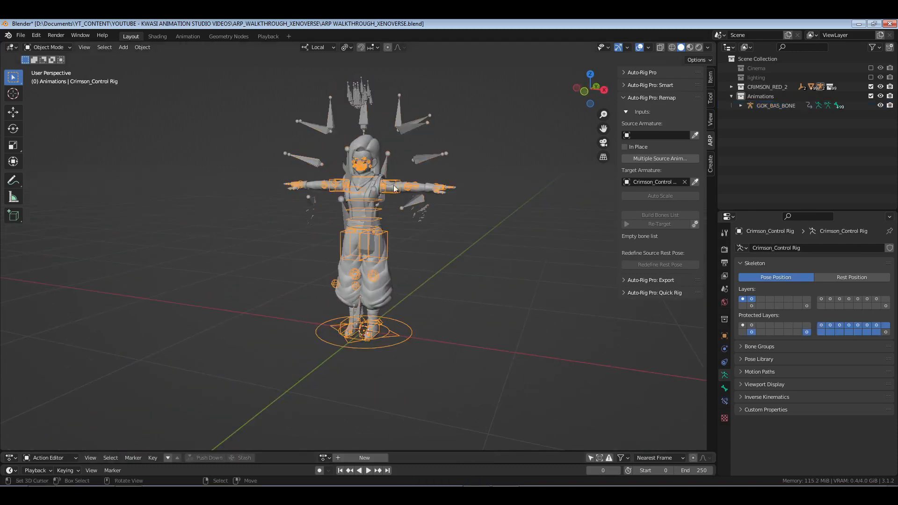
pyautogui.click(360, 93)
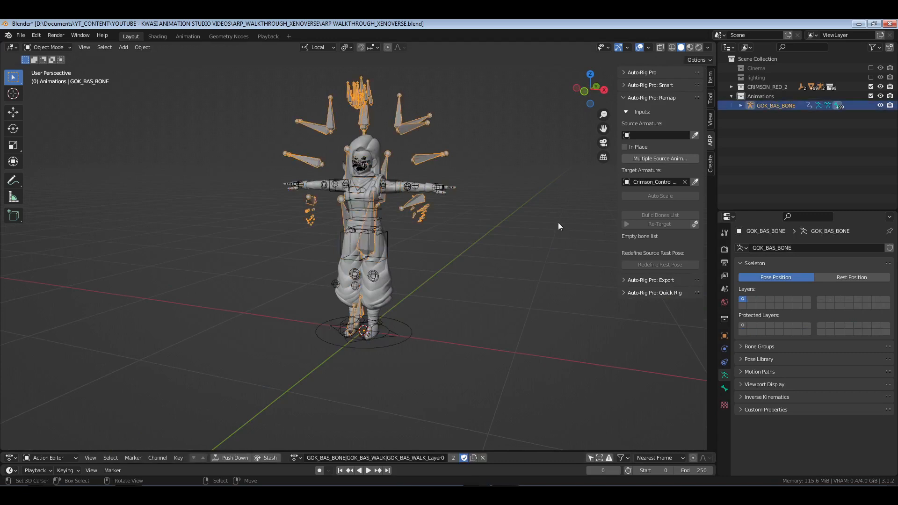
pyautogui.click(694, 135)
pyautogui.click(670, 197)
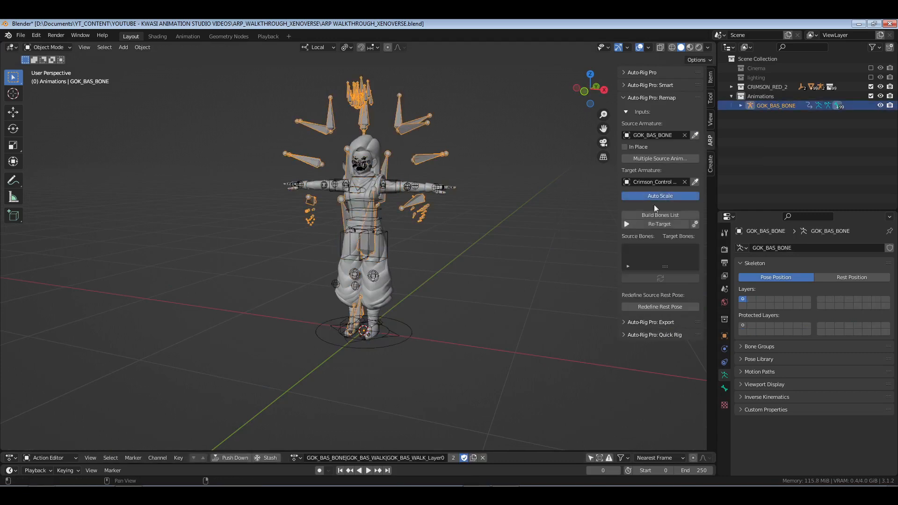
# - Scale the GOK_BAS_BONE armature up slightly by hand and check its fit against the character
pyautogui.press('s')
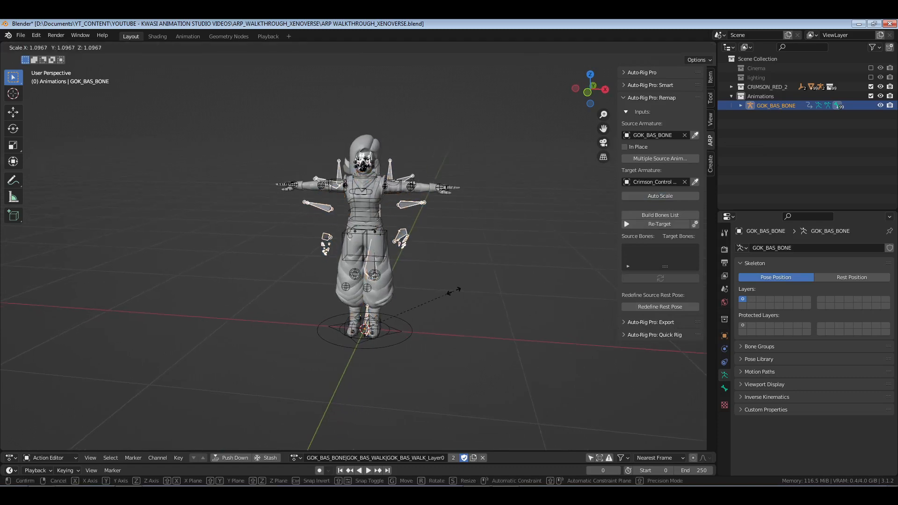
pyautogui.click(498, 301)
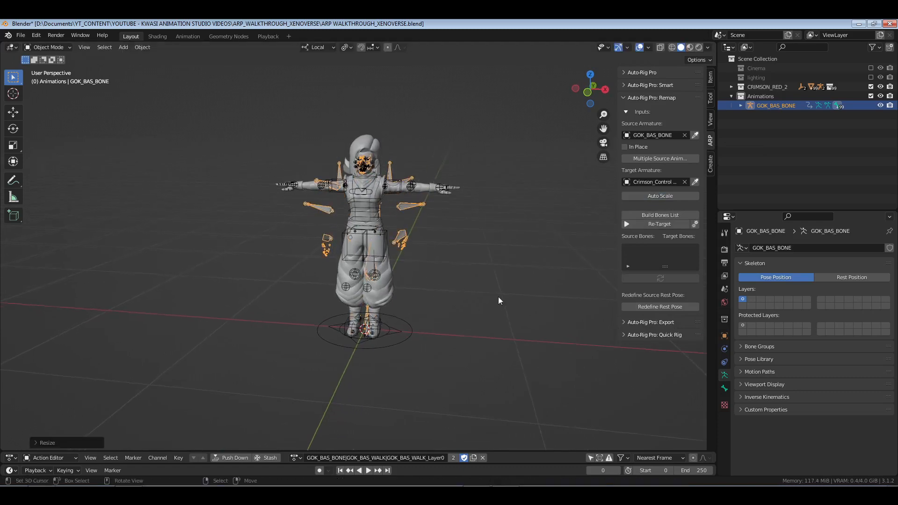
pyautogui.moveTo(499, 301); pyautogui.dragTo(465, 301, button='middle')
pyautogui.moveTo(359, 320); pyautogui.dragTo(505, 316, button='middle')
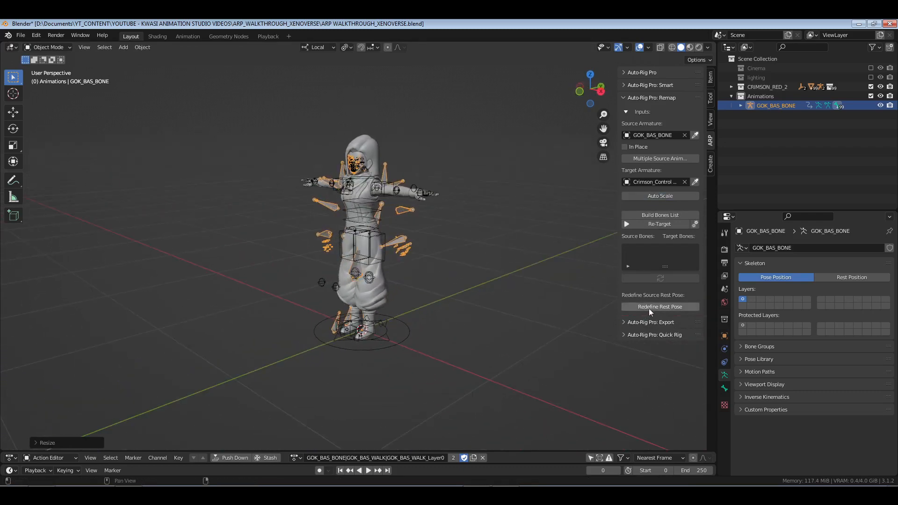
# - Compare the source armature's Rest Position with the character and return it to Pose Position
pyautogui.click(840, 279)
pyautogui.moveTo(403, 364); pyautogui.dragTo(431, 360, button='middle')
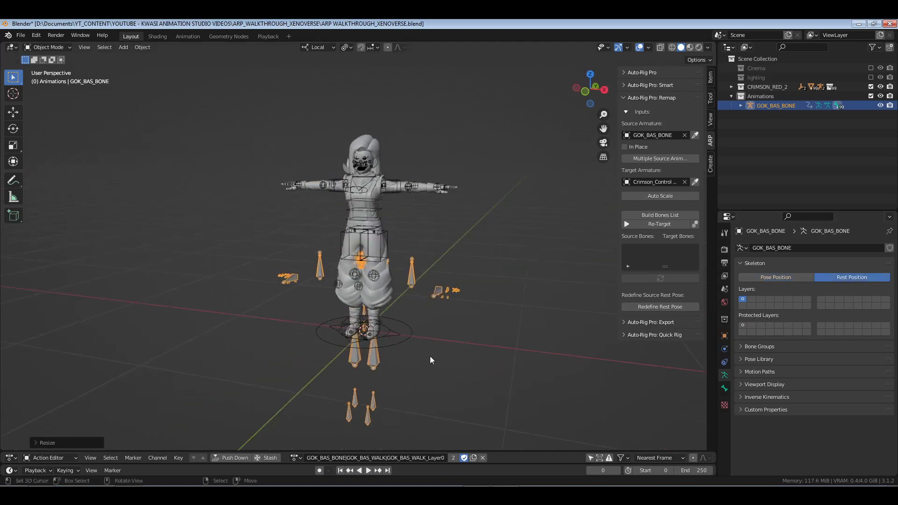
pyautogui.scroll(-1, 402, 340)
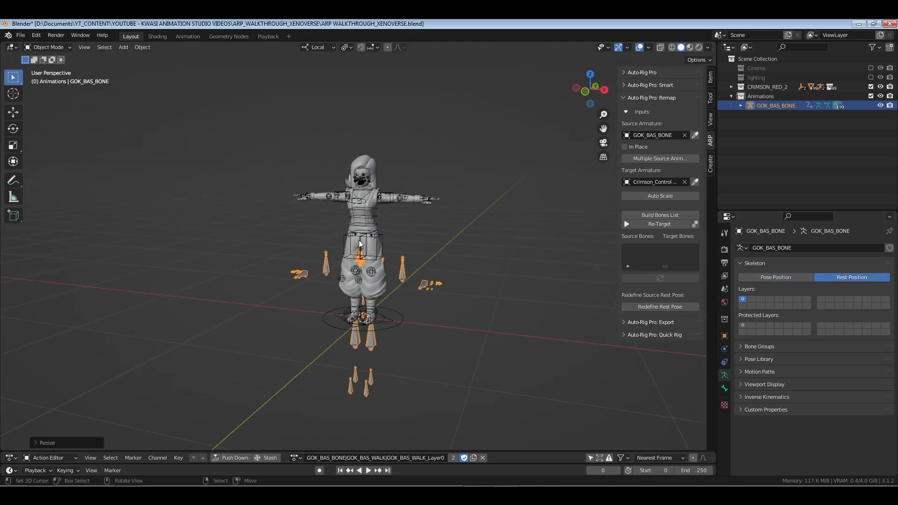
pyautogui.moveTo(422, 344); pyautogui.dragTo(436, 341, button='middle')
pyautogui.click(782, 279)
pyautogui.moveTo(399, 259); pyautogui.dragTo(418, 260, button='middle')
# - Select the Crimson_Control Rig, build the Remap bones list and widen the sidebar to show full bone names
pyautogui.click(400, 261)
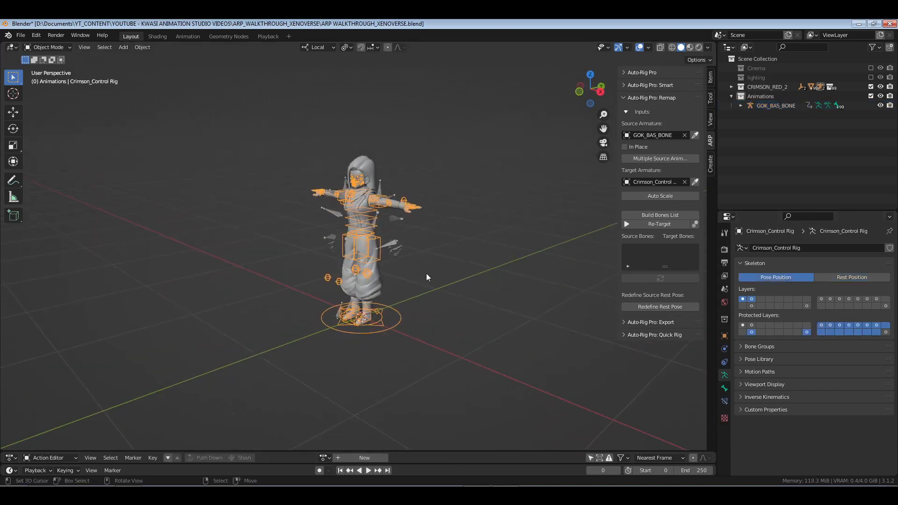
pyautogui.click(666, 214)
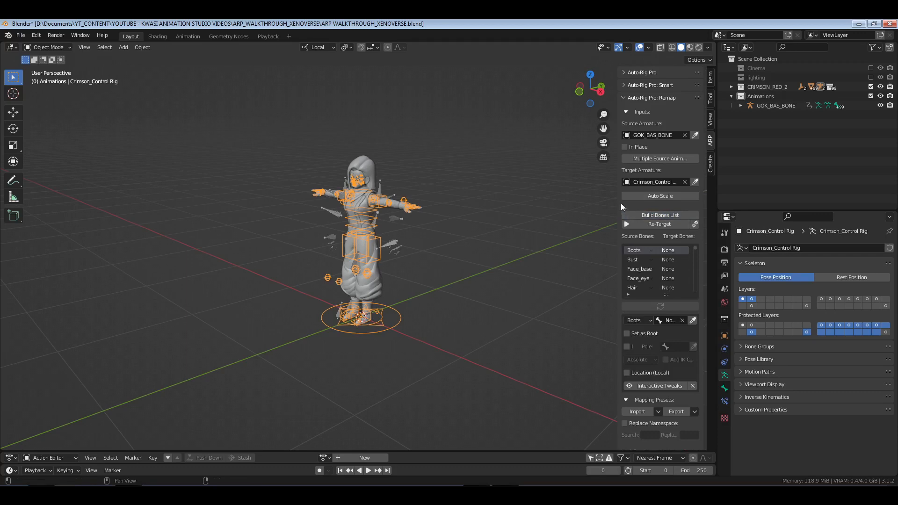
pyautogui.moveTo(619, 203); pyautogui.dragTo(580, 202)
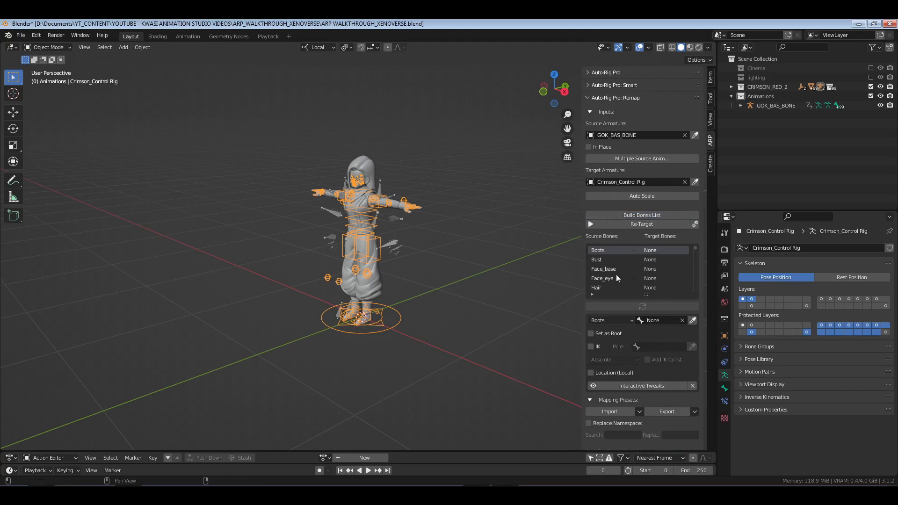
# - Review the source and target bone pairs in the list and try to run Re-Target
pyautogui.moveTo(695, 248); pyautogui.dragTo(694, 262)
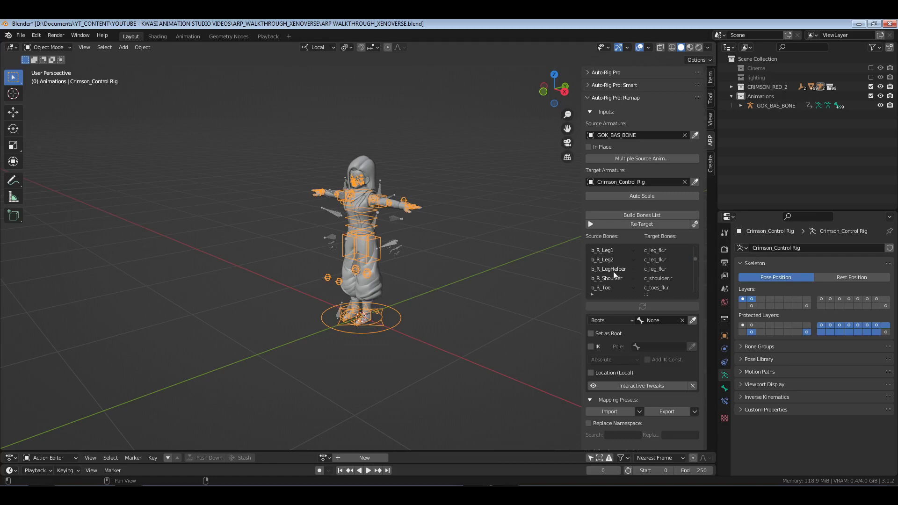
pyautogui.scroll(-10, 660, 276)
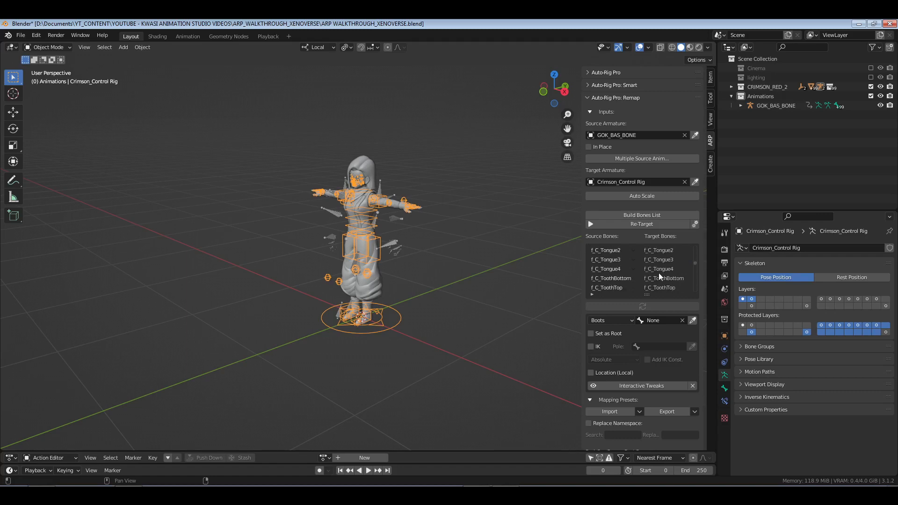
pyautogui.scroll(-8, 658, 275)
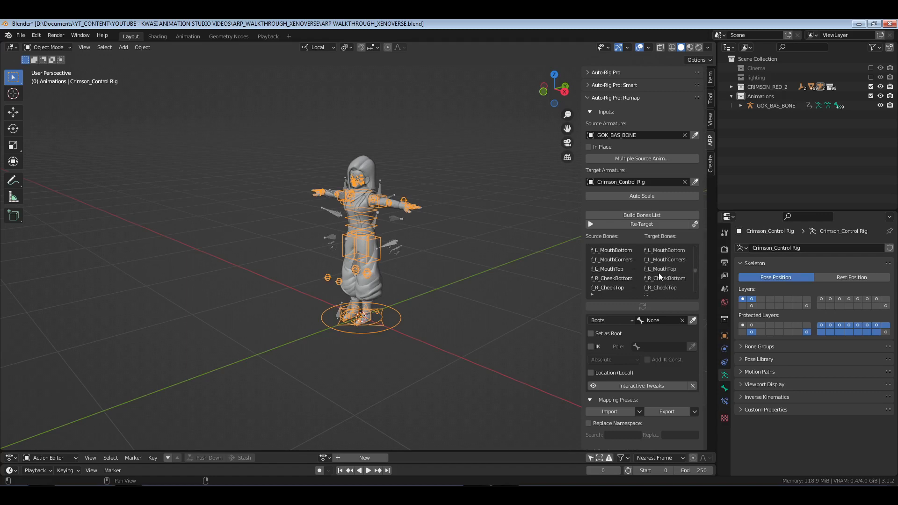
pyautogui.click(654, 223)
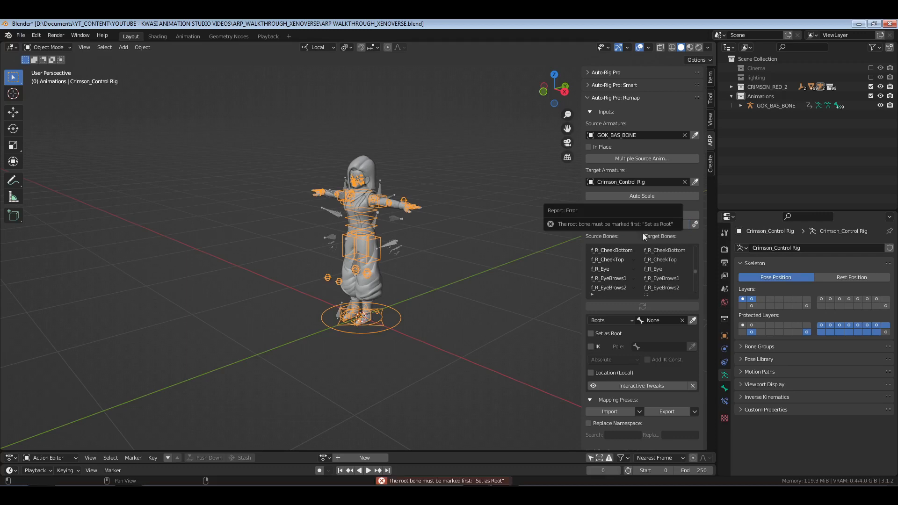
# - Put the Crimson_Control Rig in Pose Mode, select c_root_master.x and sync the bones list to that bone
pyautogui.moveTo(364, 216); pyautogui.dragTo(396, 216, button='middle')
pyautogui.scroll(4, 397, 216)
pyautogui.hotkey('ctrl', 'Tab')
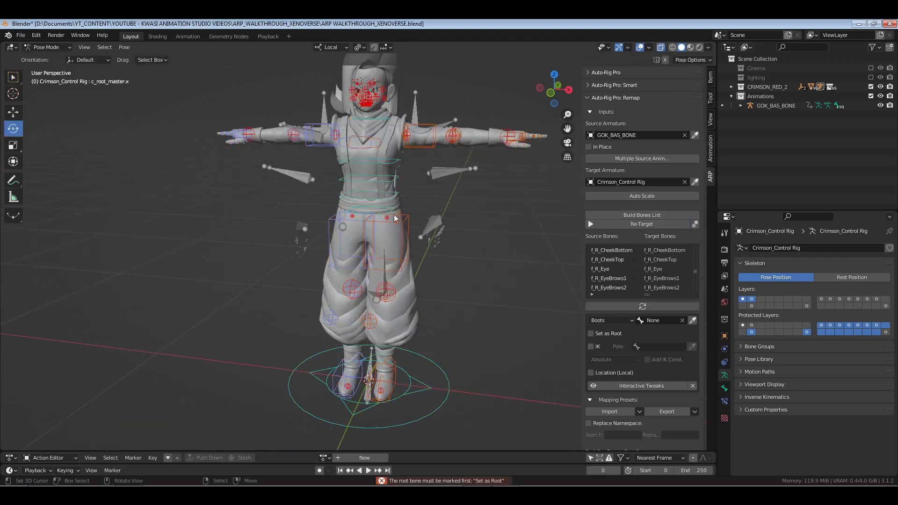
pyautogui.click(395, 211)
pyautogui.click(631, 307)
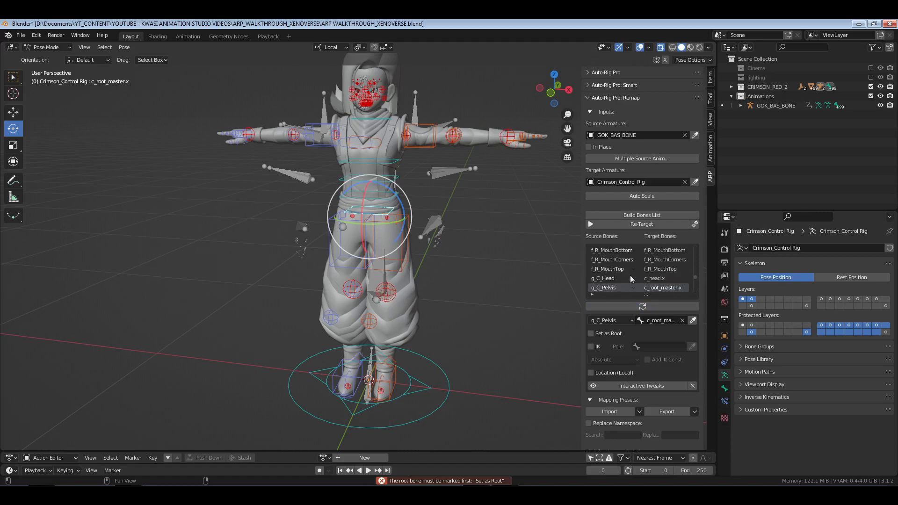
pyautogui.scroll(-5, 629, 277)
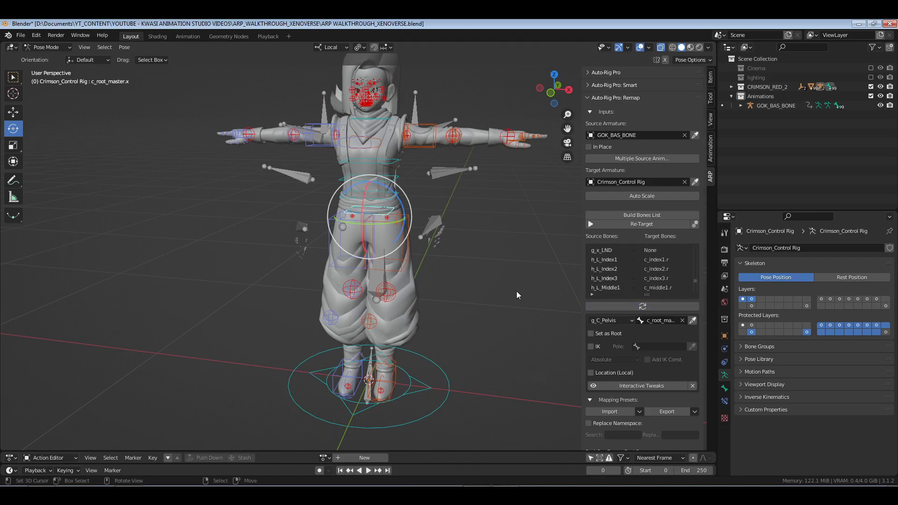
# - Put GOK_BAS_BONE in Pose Mode, select its b_C_Pelvis bone and sync the bones list to it
pyautogui.scroll(2, 495, 293)
pyautogui.hotkey('ctrl', 'Tab')
pyautogui.rightClick(460, 228)
pyautogui.hotkey('ctrl', 'Tab')
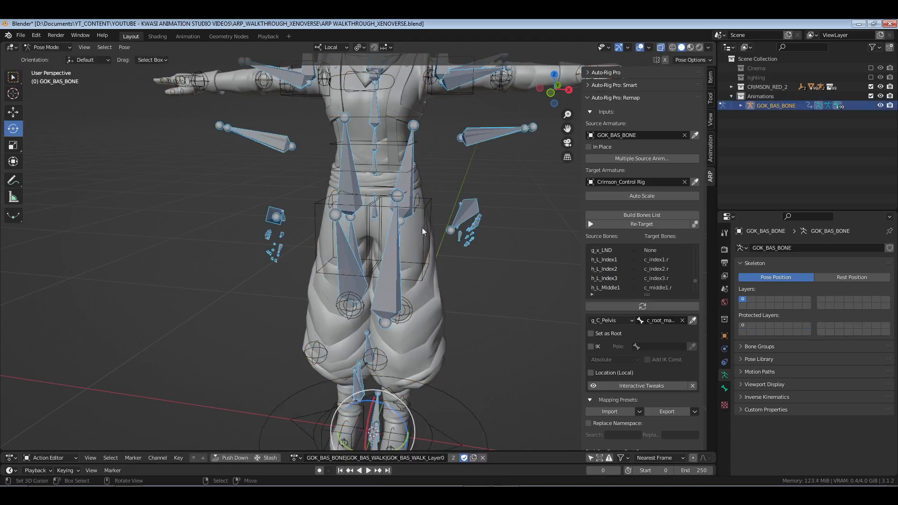
pyautogui.rightClick(376, 215)
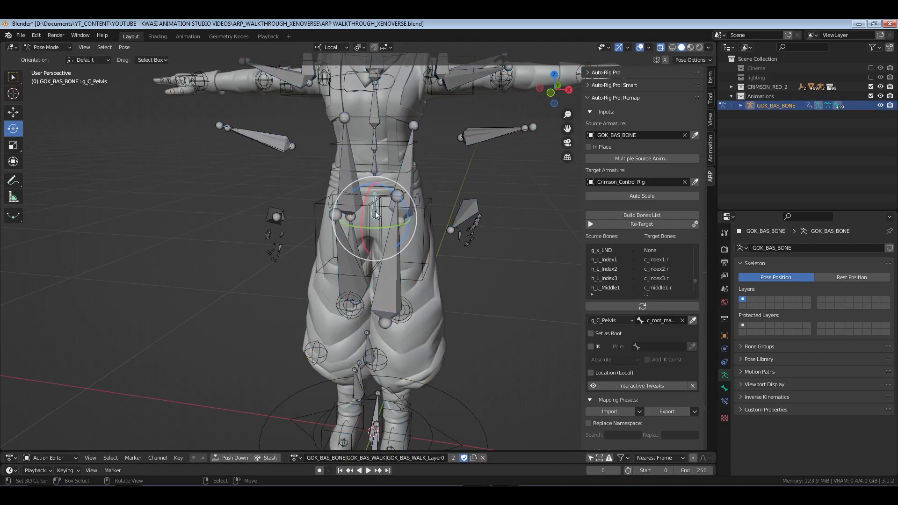
pyautogui.rightClick(376, 215)
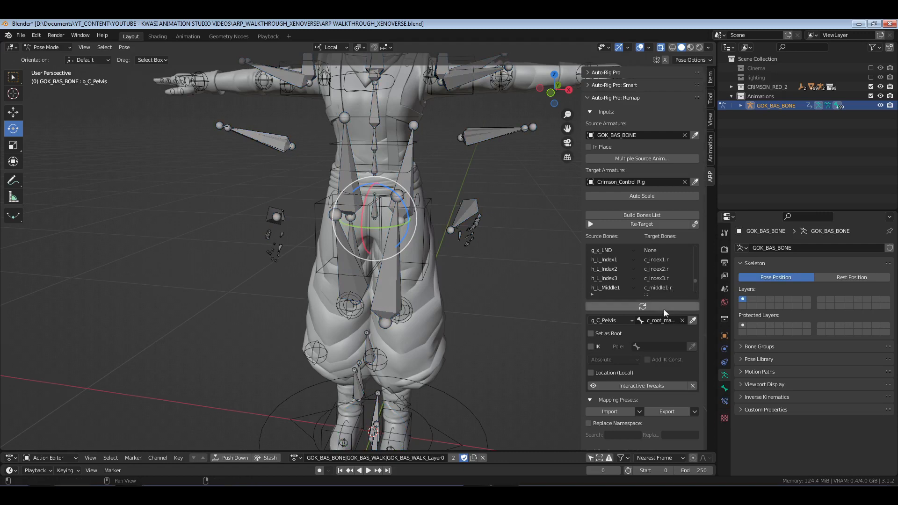
pyautogui.click(643, 305)
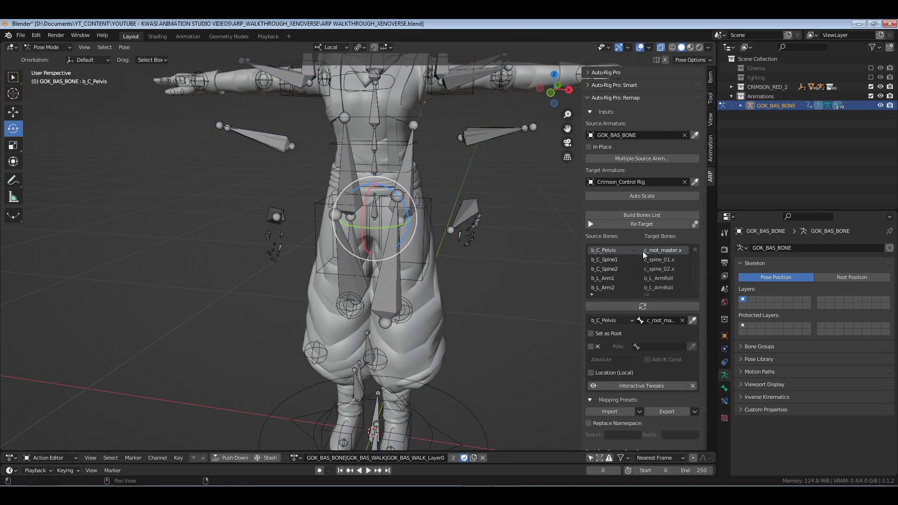
pyautogui.scroll(1, 648, 261)
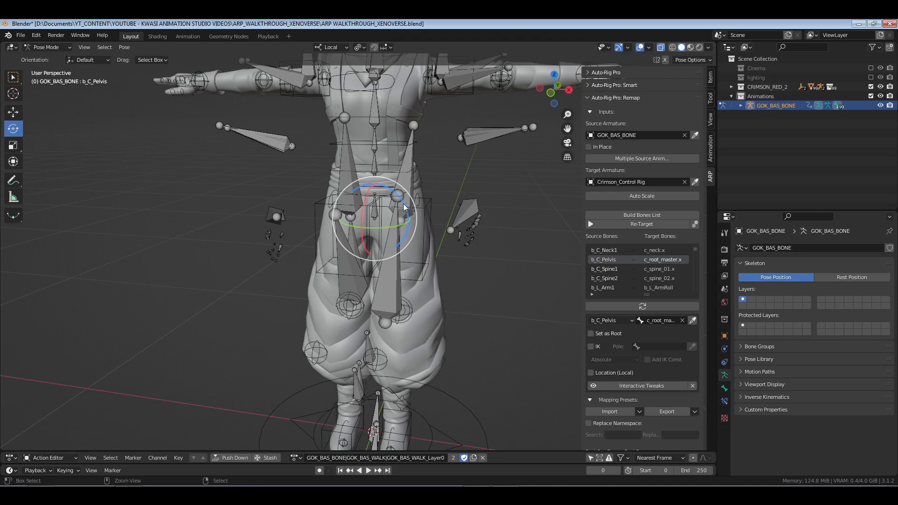
# - Return to posing the Crimson_Control Rig and mark the b_C_Pelvis to c_root_master.x pair as the root
pyautogui.hotkey('ctrl', 'Tab')
pyautogui.click(643, 306)
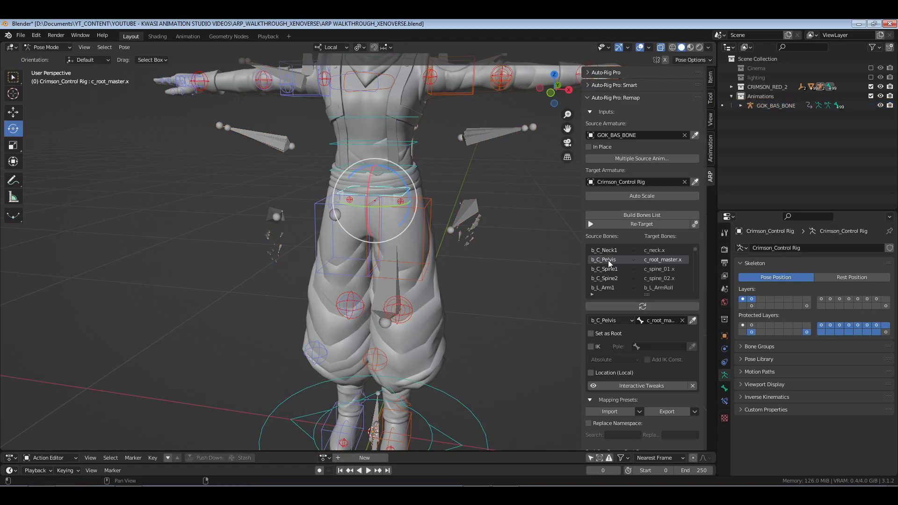
pyautogui.click(591, 334)
# - Deselect all bones, return the control rig to Object Mode and try to run Re-Target again
pyautogui.hotkey('alt', 'a')
pyautogui.hotkey('ctrl', 'Tab')
pyautogui.scroll(-4, 469, 218)
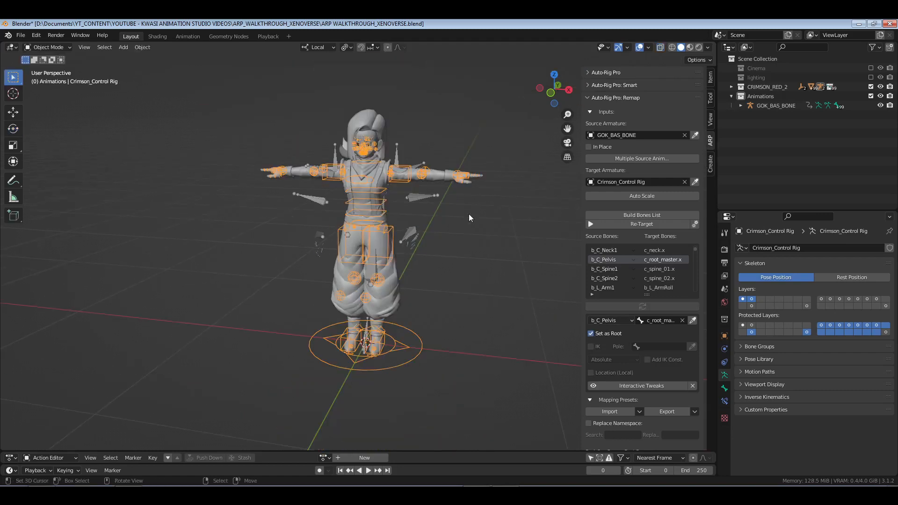
pyautogui.click(657, 225)
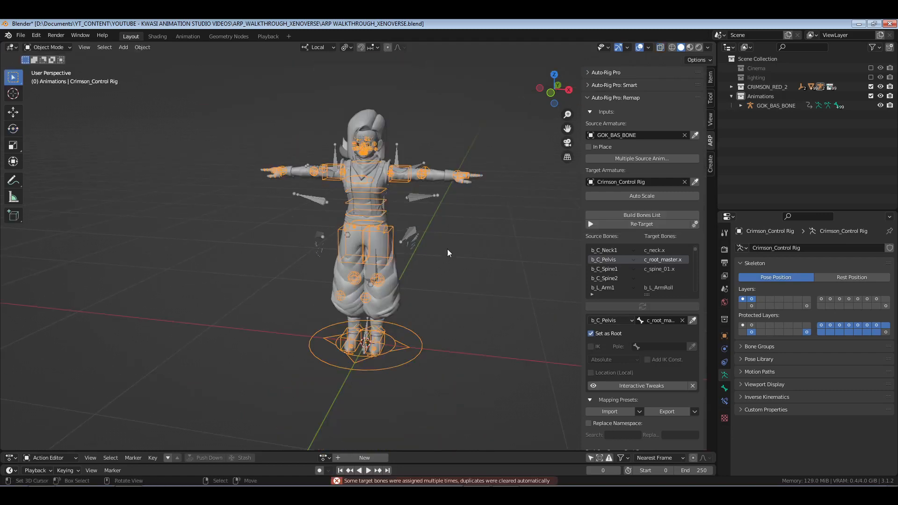
# - Put the Crimson_Control Rig in Pose Mode, review the source and target pairs in the bones list, and select c_root_master.x
pyautogui.scroll(5, 447, 253)
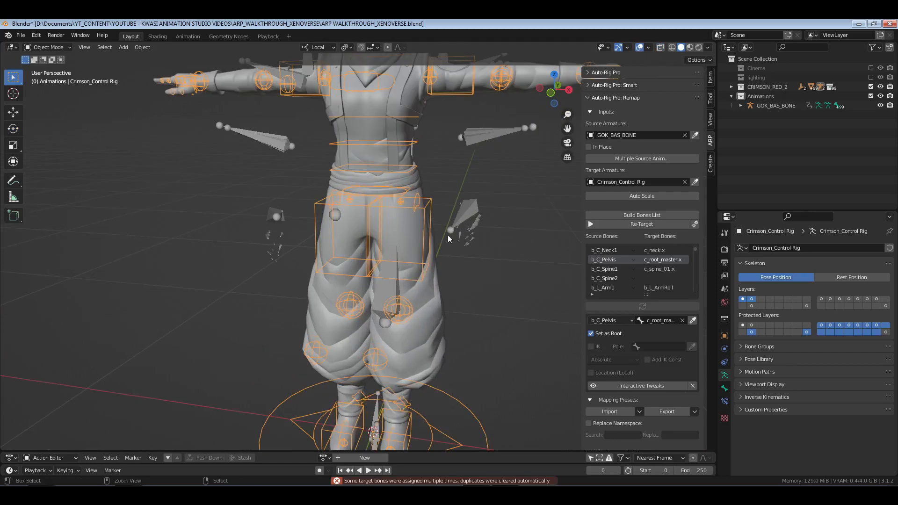
pyautogui.hotkey('ctrl', 'Tab')
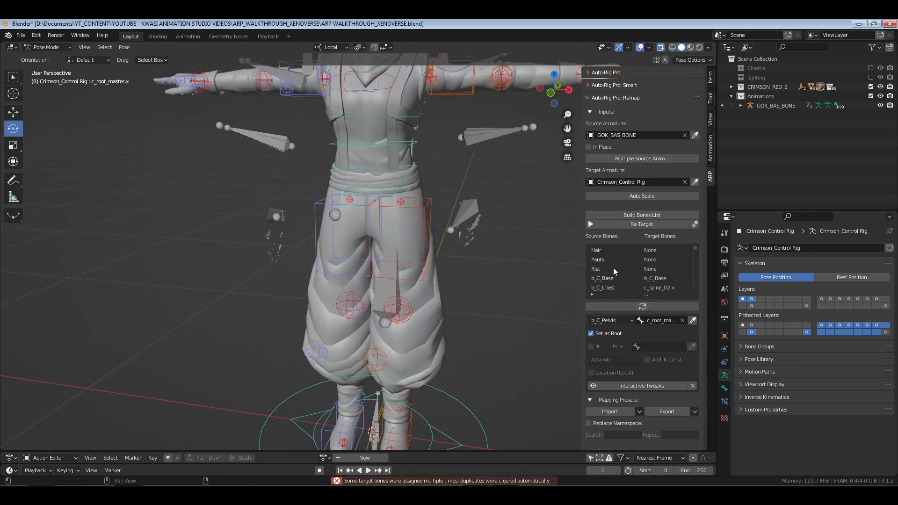
pyautogui.scroll(2, 613, 267)
pyautogui.scroll(-5, 613, 268)
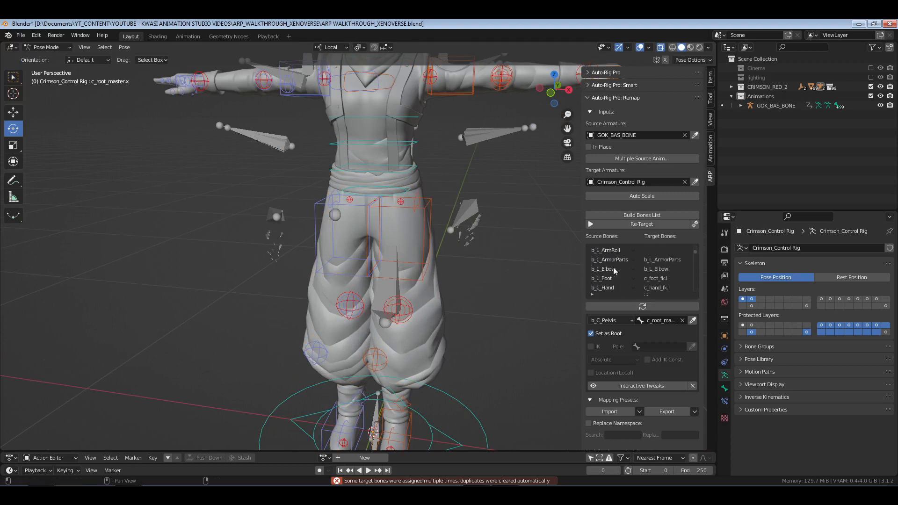
pyautogui.scroll(-6, 613, 268)
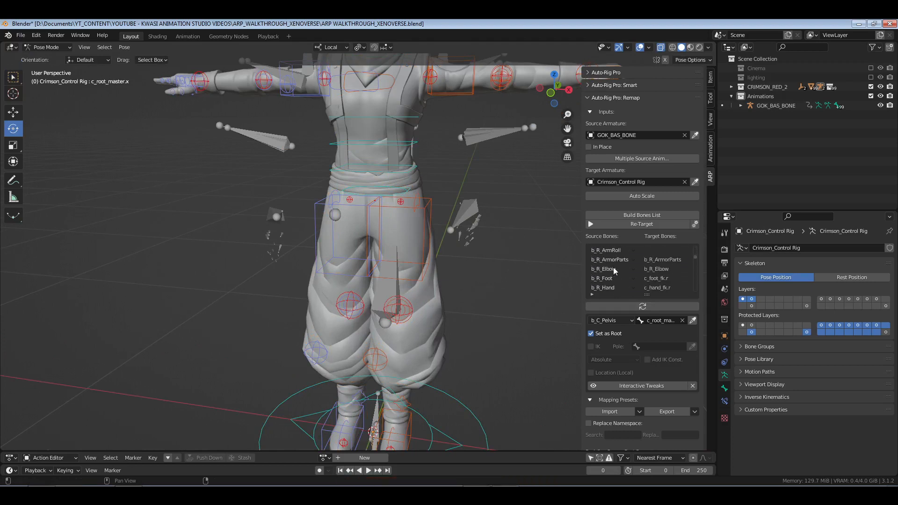
pyautogui.scroll(-5, 613, 267)
pyautogui.rightClick(412, 187)
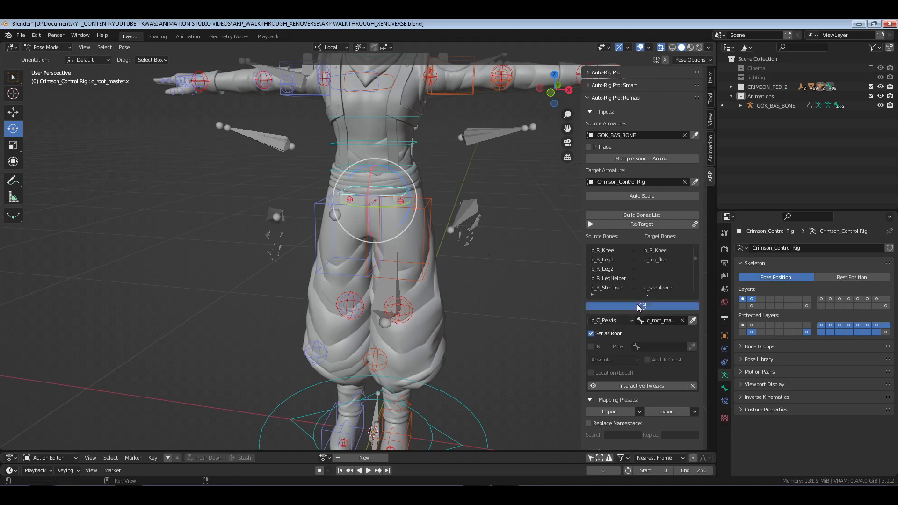
# - Put GOK_BAS_BONE in Pose Mode, select its g_C_Pelvis bone and sync the bones list to check its mapping
pyautogui.hotkey('ctrl', 'Tab')
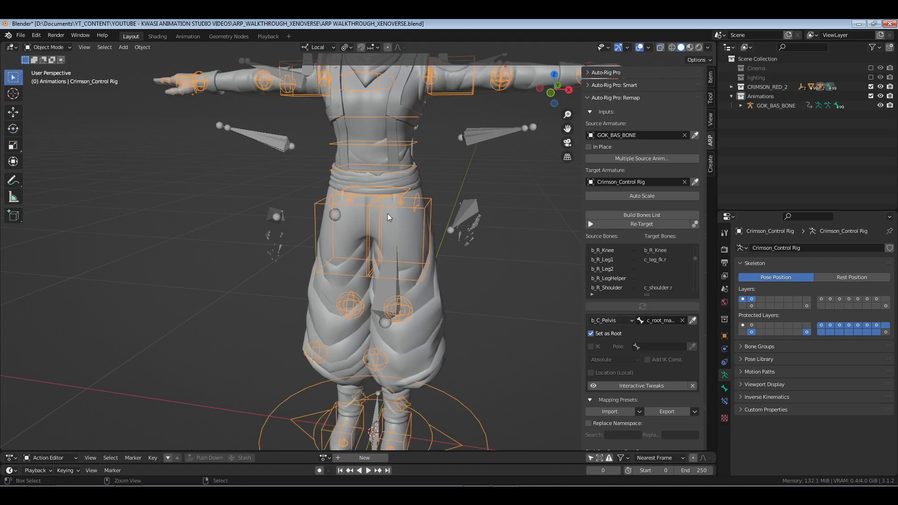
pyautogui.hotkey('ctrl', 'Tab')
pyautogui.hotkey('ctrl', 'Tab')
pyautogui.rightClick(456, 214)
pyautogui.hotkey('ctrl', 'Tab')
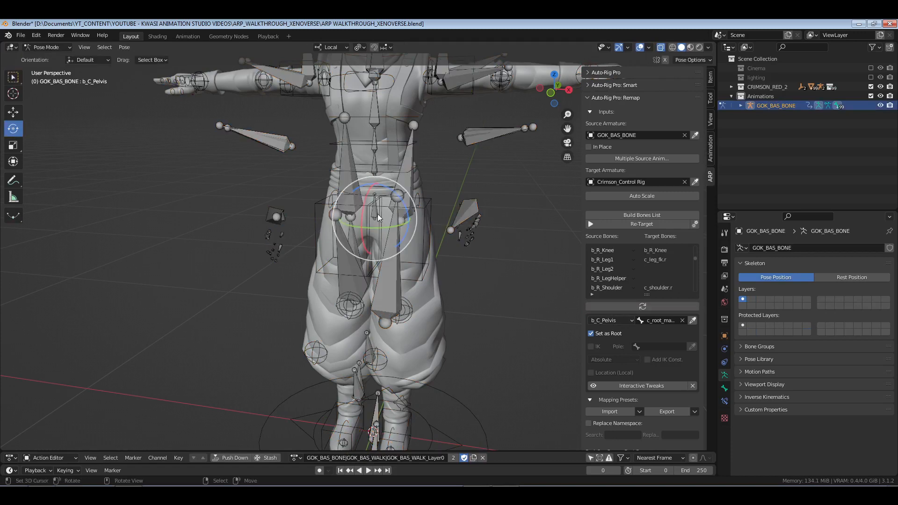
pyautogui.click(650, 304)
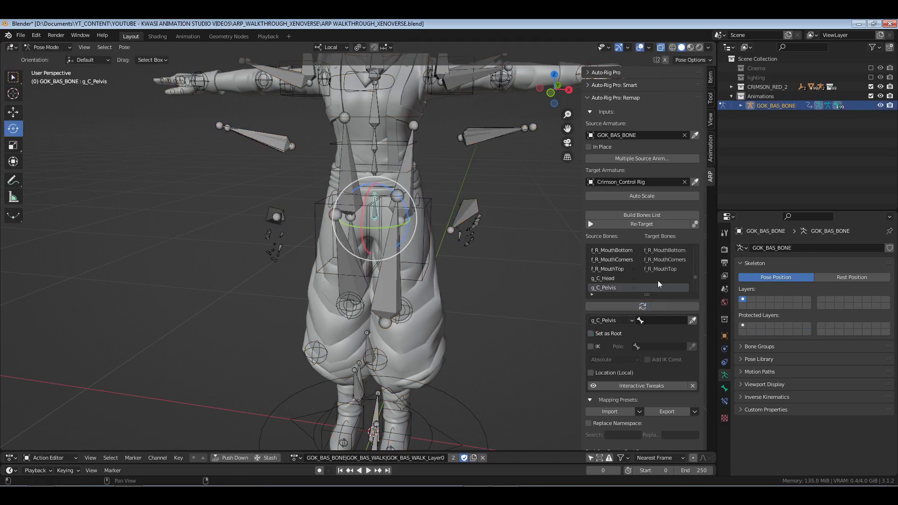
pyautogui.scroll(-5, 652, 286)
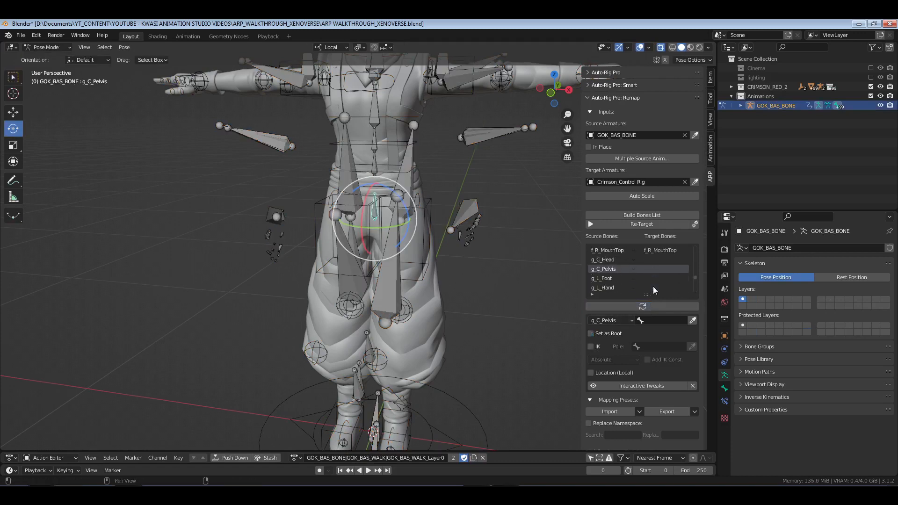
pyautogui.scroll(4, 653, 287)
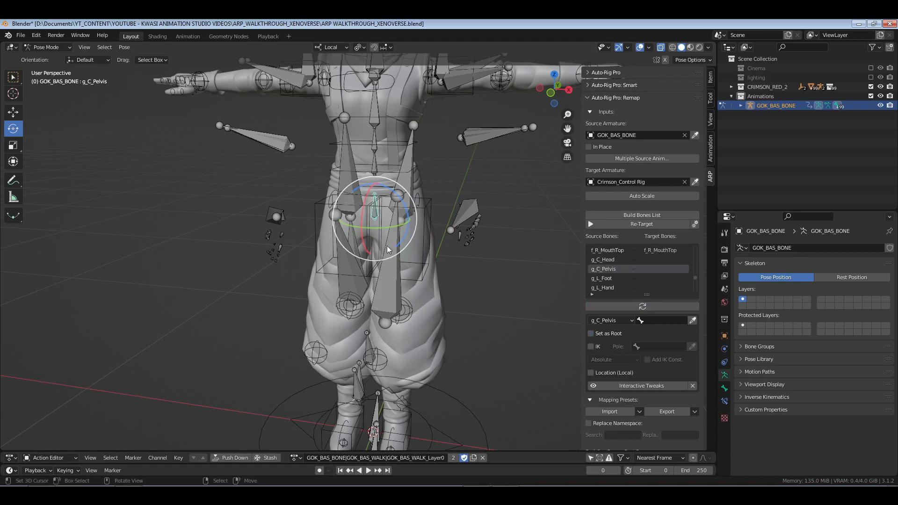
# - Return to Object Mode, select the Crimson_Control Rig and run Re-Target with Bezier keyframe interpolation
pyautogui.hotkey('ctrl', 'Tab')
pyautogui.click(429, 209)
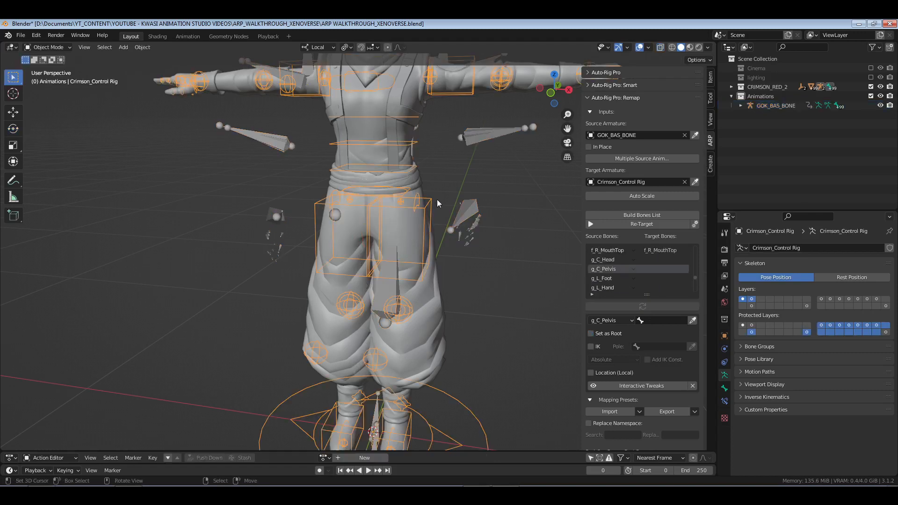
pyautogui.click(650, 224)
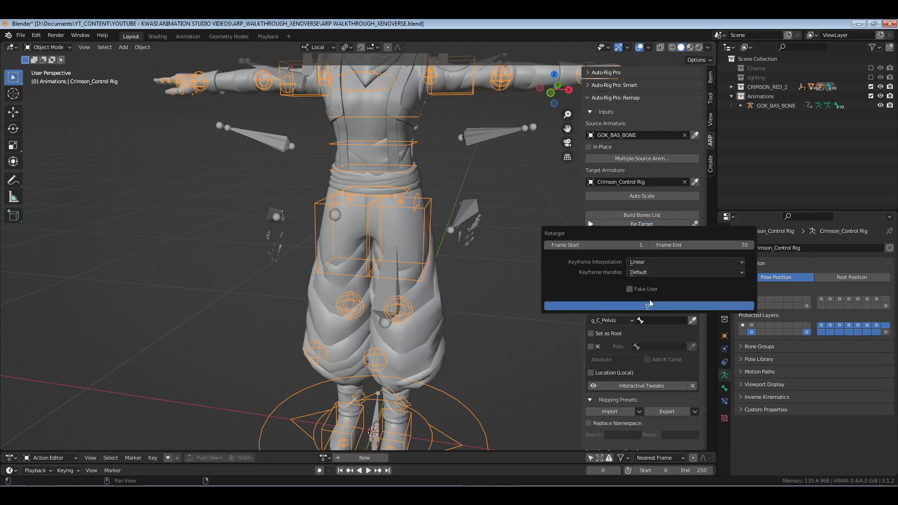
pyautogui.click(664, 263)
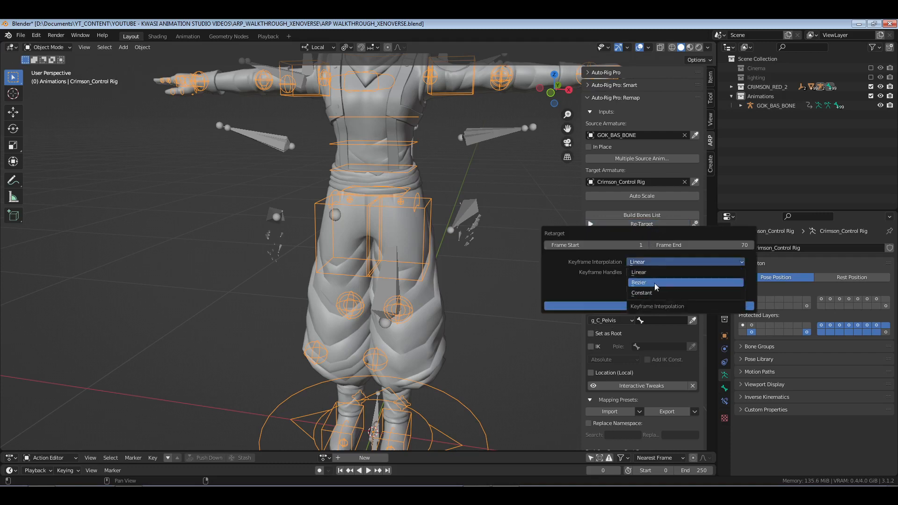
pyautogui.click(655, 282)
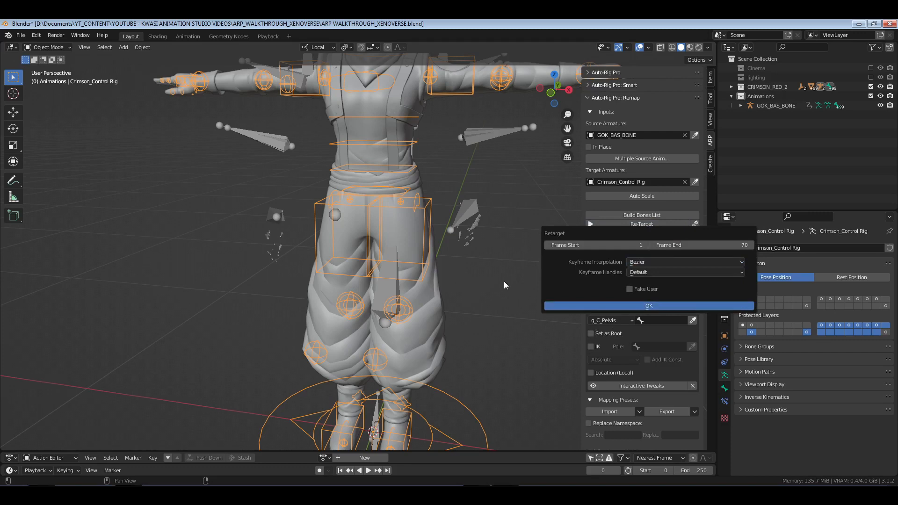
pyautogui.press('Return')
pyautogui.scroll(-5, 503, 281)
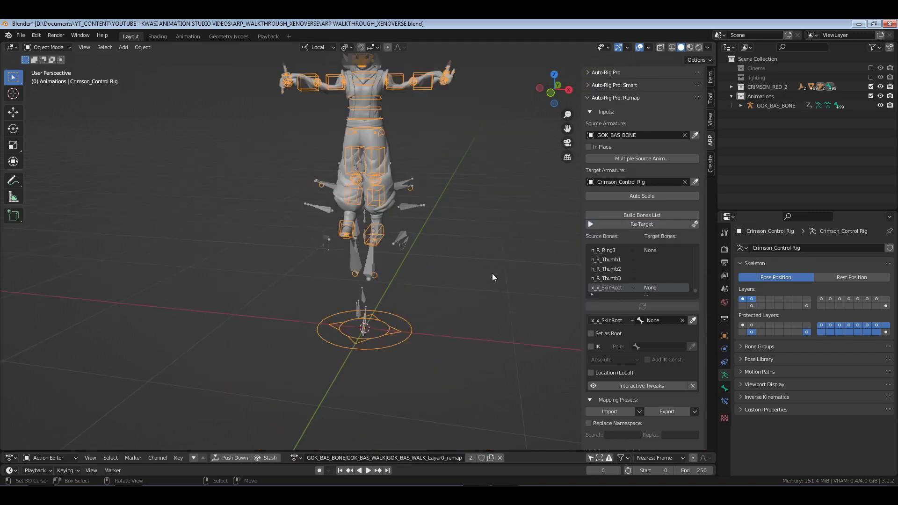
# - Undo the retarget of the GOK_BAS_WALK animation on the Crimson control rig
pyautogui.moveTo(492, 273); pyautogui.dragTo(420, 257, button='middle')
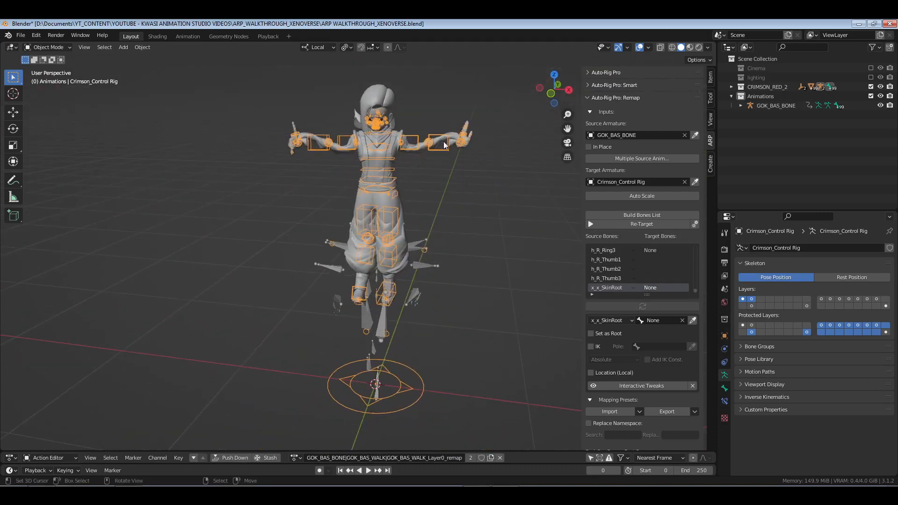
pyautogui.scroll(3, 424, 156)
pyautogui.moveTo(423, 156); pyautogui.dragTo(410, 226, button='middle')
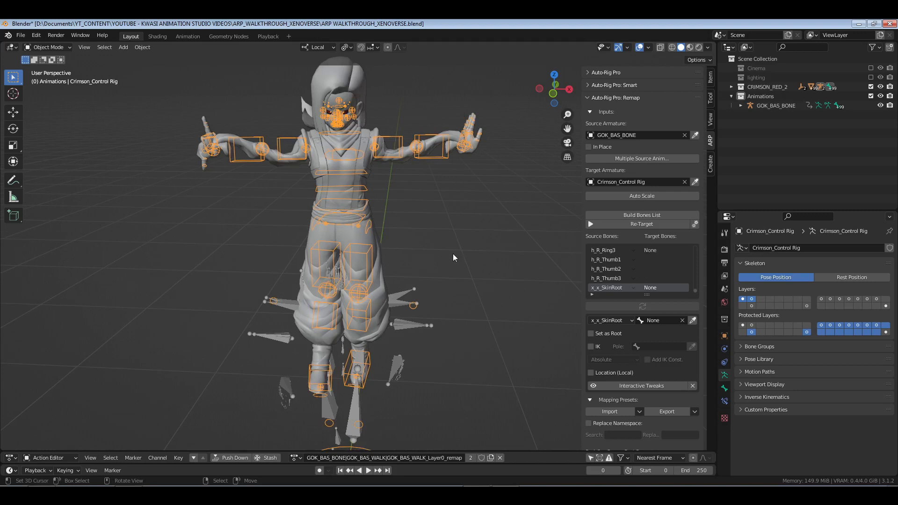
pyautogui.hotkey('ctrl', 'z')
pyautogui.scroll(-3, 452, 254)
pyautogui.moveTo(451, 254); pyautogui.dragTo(435, 288, button='middle')
pyautogui.scroll(3, 403, 260)
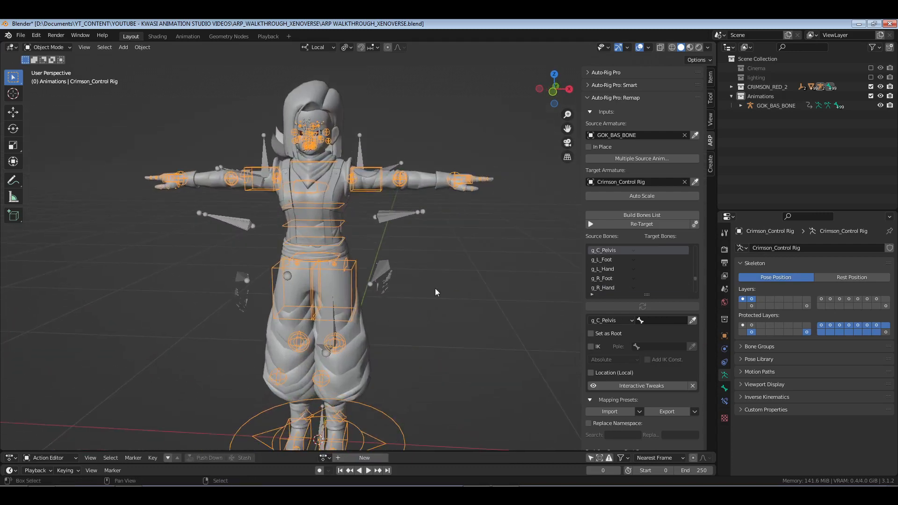
# - In Pose Mode, set the IK-FK Switch of the left arm to 1 through its hand IK controller
pyautogui.hotkey('ctrl', 'Tab')
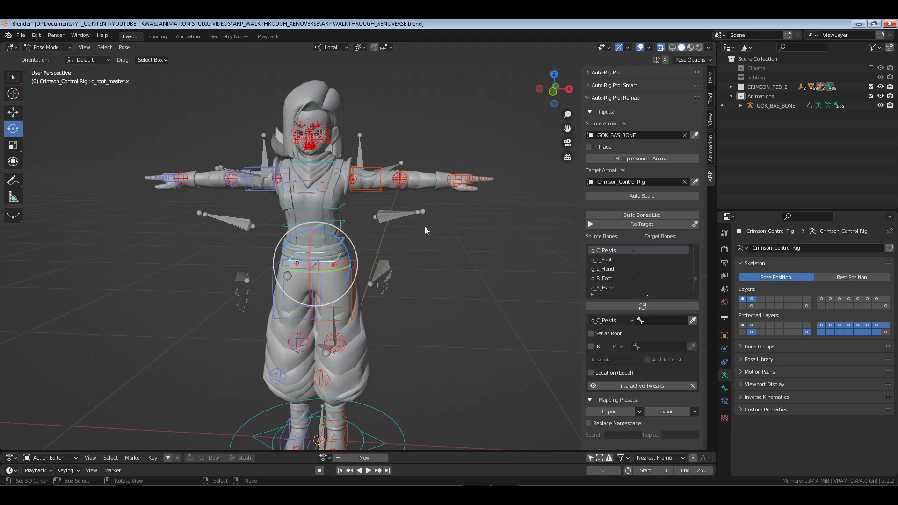
pyautogui.hotkey('alt', 'a')
pyautogui.moveTo(424, 254); pyautogui.dragTo(430, 255, button='middle')
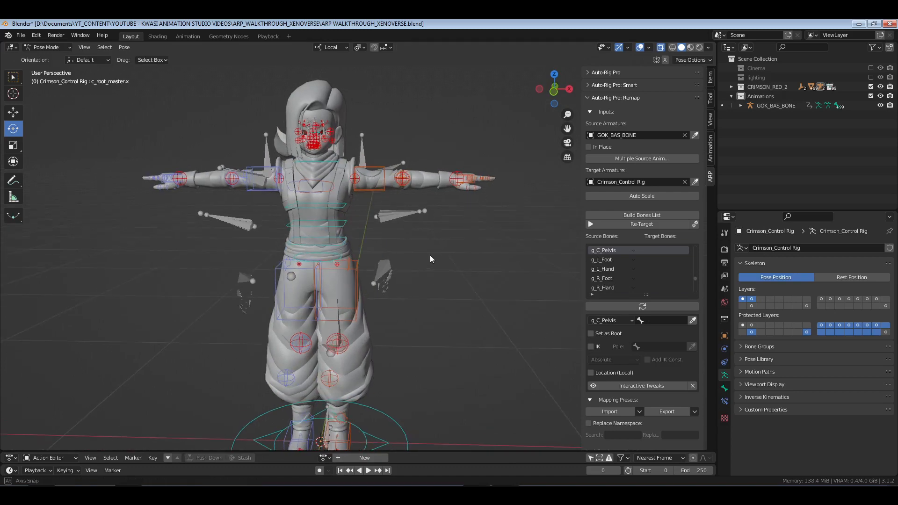
pyautogui.click(370, 169)
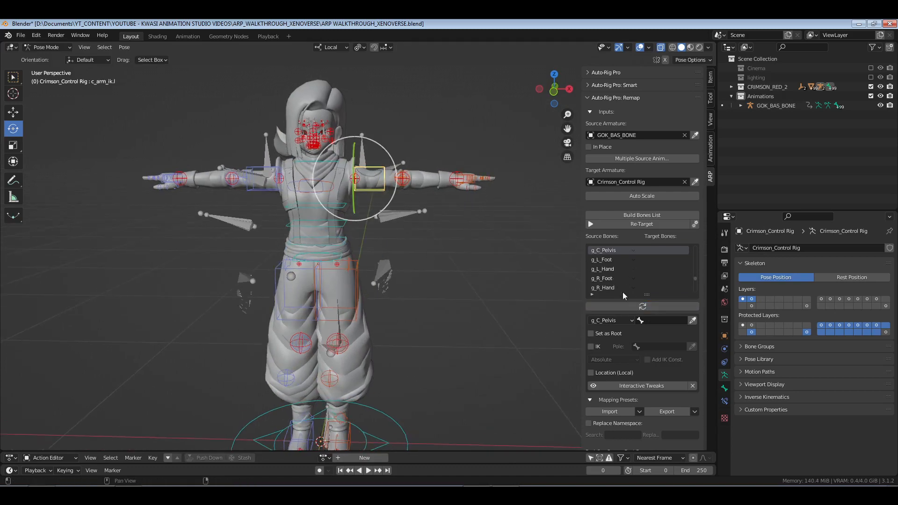
pyautogui.click(467, 179)
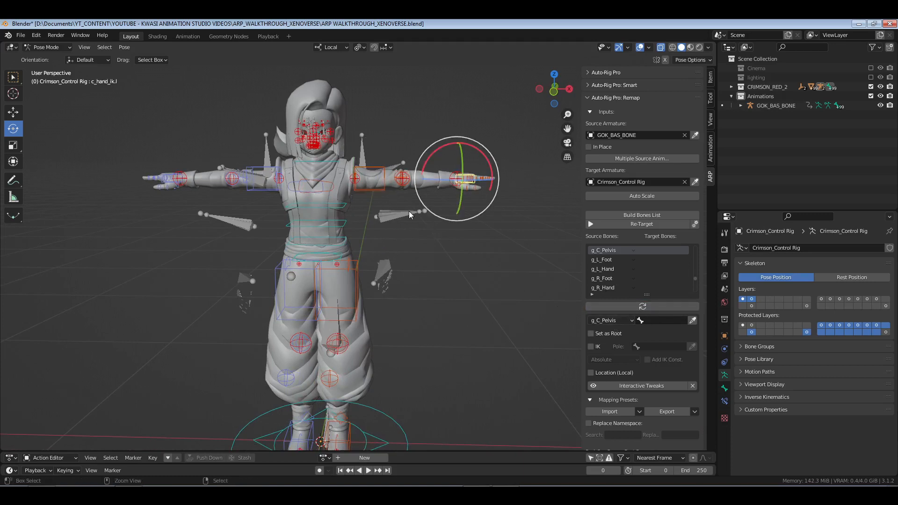
pyautogui.rightClick(439, 223)
pyautogui.click(710, 98)
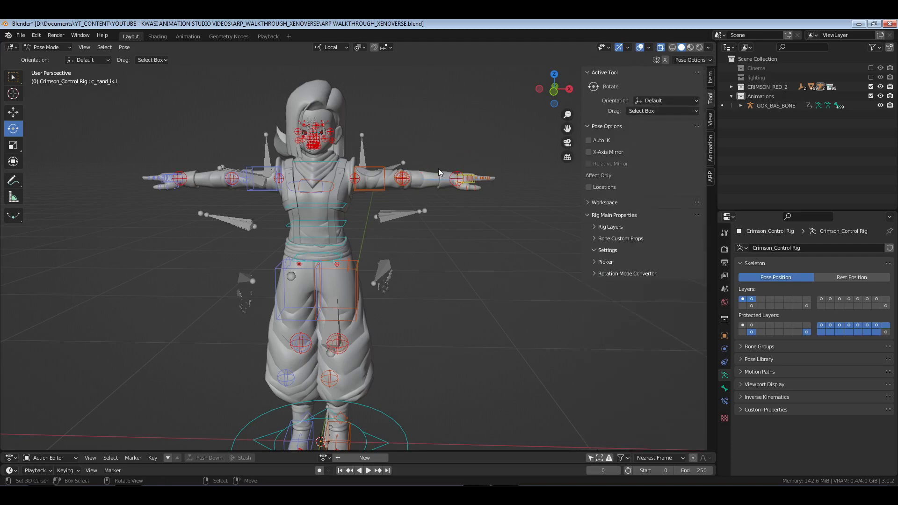
pyautogui.moveTo(466, 178); pyautogui.dragTo(438, 268, button='middle')
pyautogui.rightClick(445, 260)
pyautogui.moveTo(455, 296); pyautogui.dragTo(463, 265, button='middle')
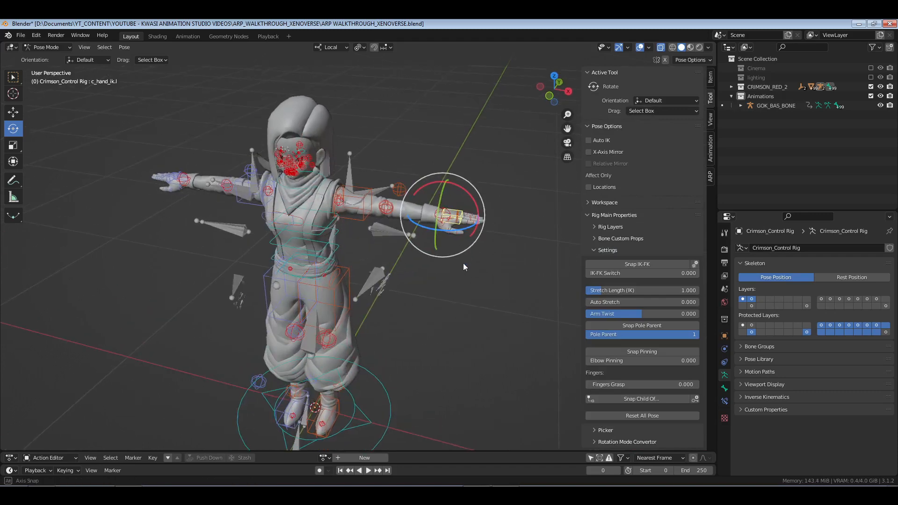
pyautogui.click(627, 272)
pyautogui.write('1')
pyautogui.press('Return')
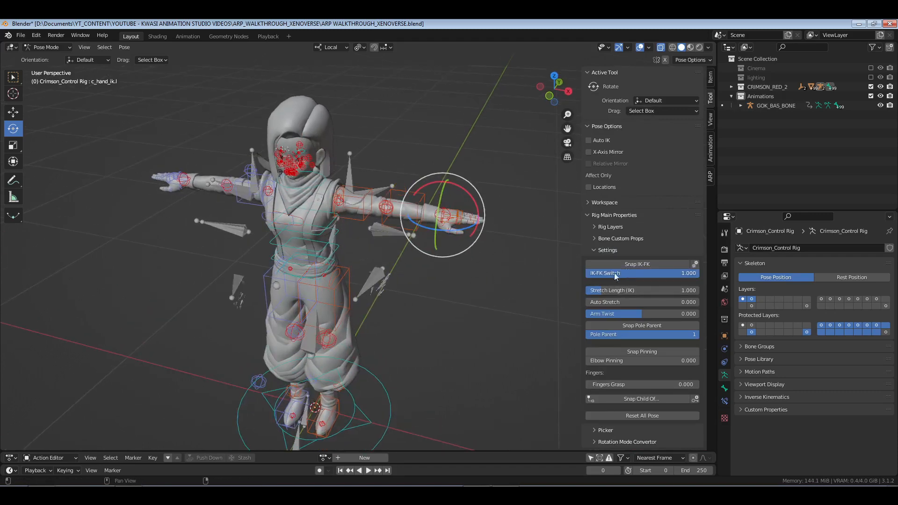
# - Set the IK-FK Switch of the right arm to 1 through its upper-arm IK controller
pyautogui.moveTo(355, 201); pyautogui.dragTo(216, 204, button='middle')
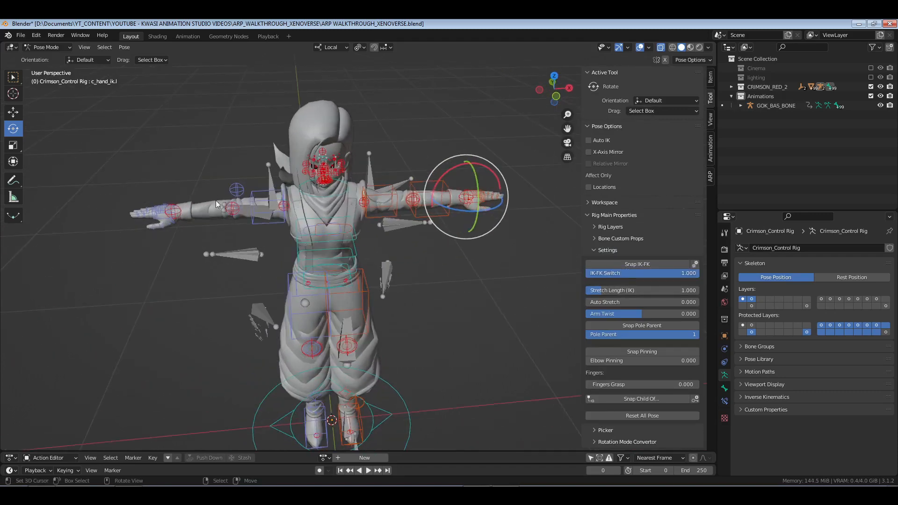
pyautogui.rightClick(255, 201)
pyautogui.click(602, 275)
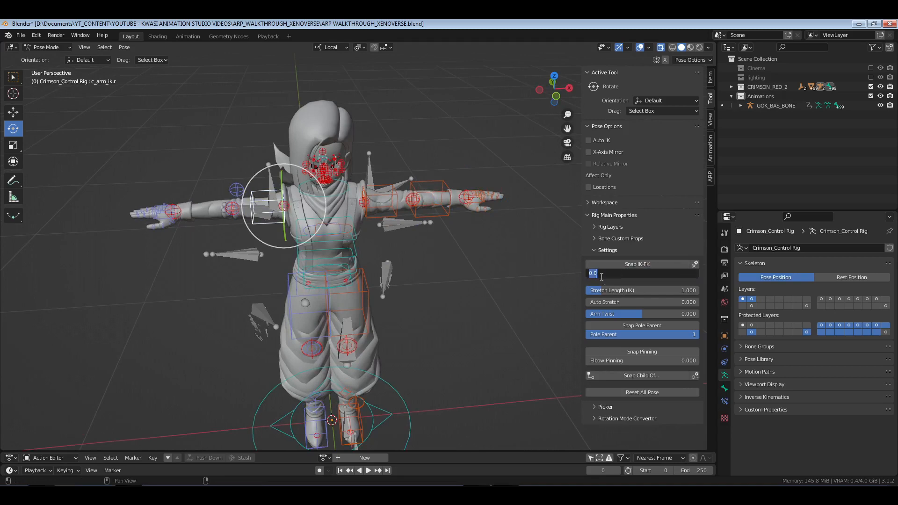
pyautogui.write('1')
pyautogui.press('Return')
# - Set the IK-FK Switch to 1 for both legs and return to Object Mode
pyautogui.moveTo(361, 290); pyautogui.dragTo(360, 206, button='middle')
pyautogui.rightClick(360, 208)
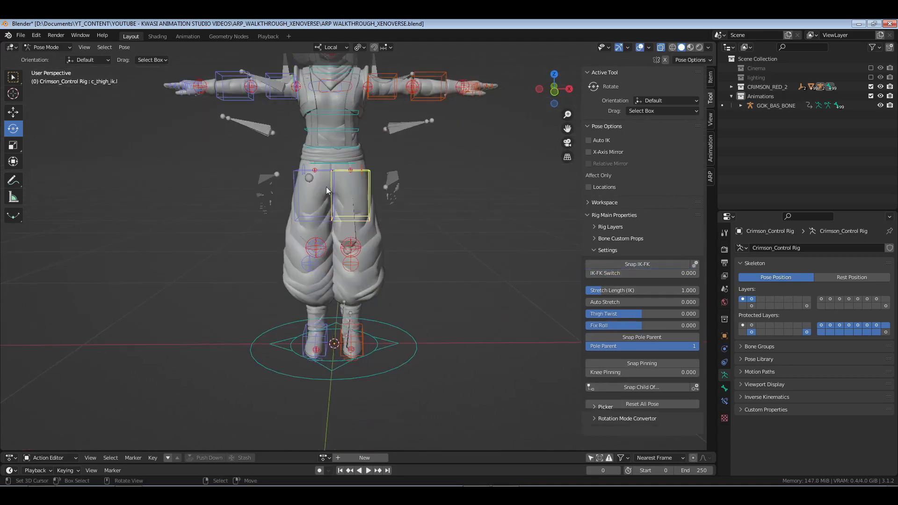
pyautogui.click(620, 274)
pyautogui.write('1')
pyautogui.press('Return')
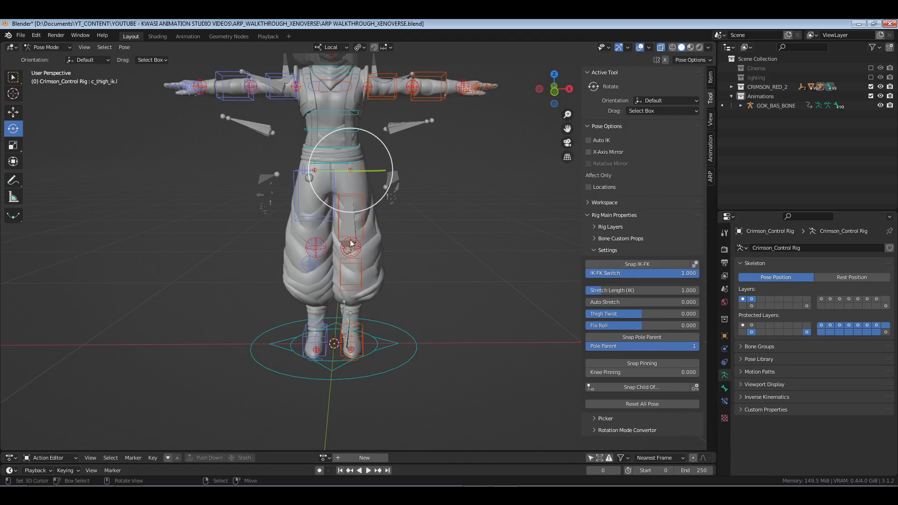
pyautogui.rightClick(333, 223)
pyautogui.click(628, 276)
pyautogui.write('1')
pyautogui.press('Return')
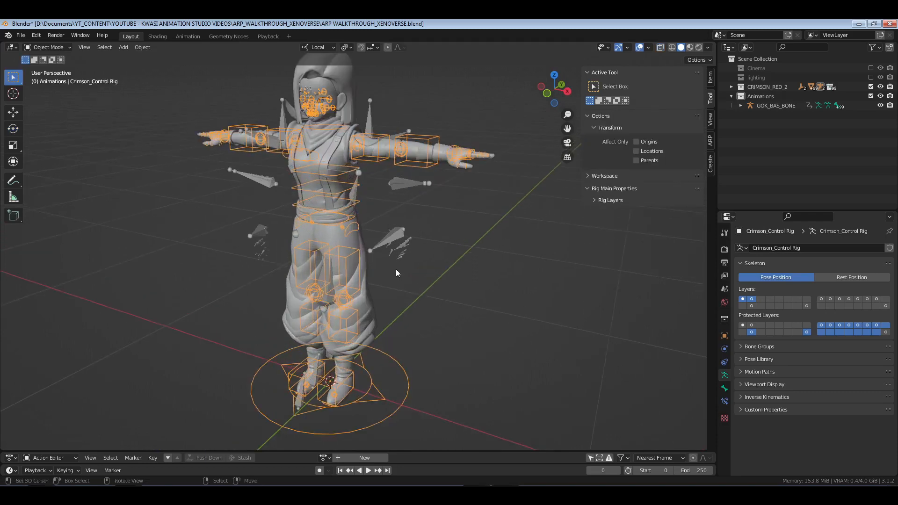
# - Retarget the GOK_BAS_BONE animation to Crimson_Control Rig over frames 1 to 70 with Bezier keyframe interpolation
pyautogui.moveTo(396, 273); pyautogui.dragTo(408, 271, button='middle')
pyautogui.click(710, 141)
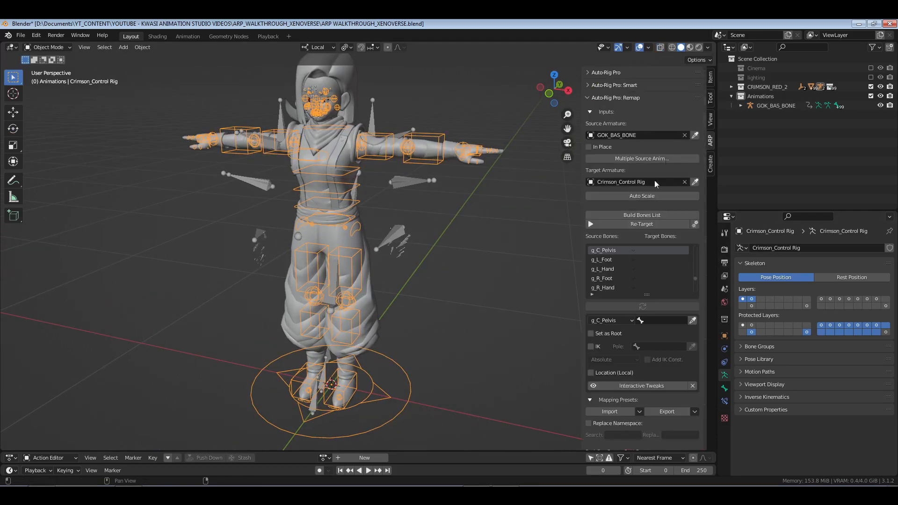
pyautogui.click(644, 224)
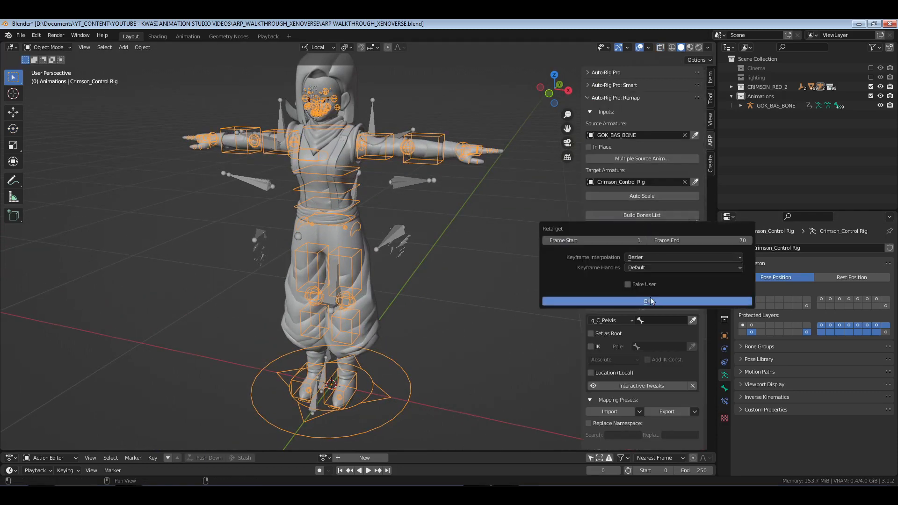
pyautogui.click(651, 300)
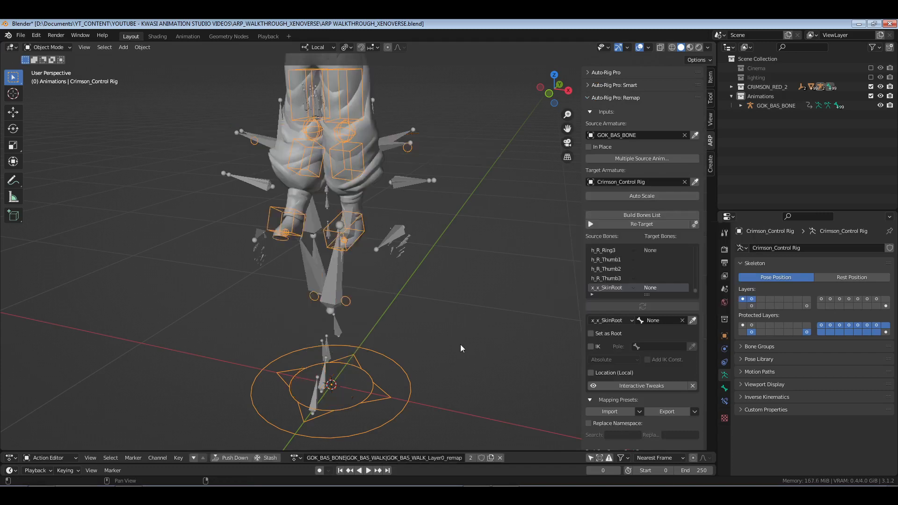
# - Examine the retargeted pose of the character and undo the retarget
pyautogui.scroll(-3, 467, 246)
pyautogui.keyDown('shift'); pyautogui.moveTo(466, 246); pyautogui.dragTo(440, 283, button='middle'); pyautogui.keyUp('shift')
pyautogui.moveTo(432, 280); pyautogui.dragTo(450, 302, button='middle')
pyautogui.scroll(4, 456, 301)
pyautogui.scroll(-5, 461, 312)
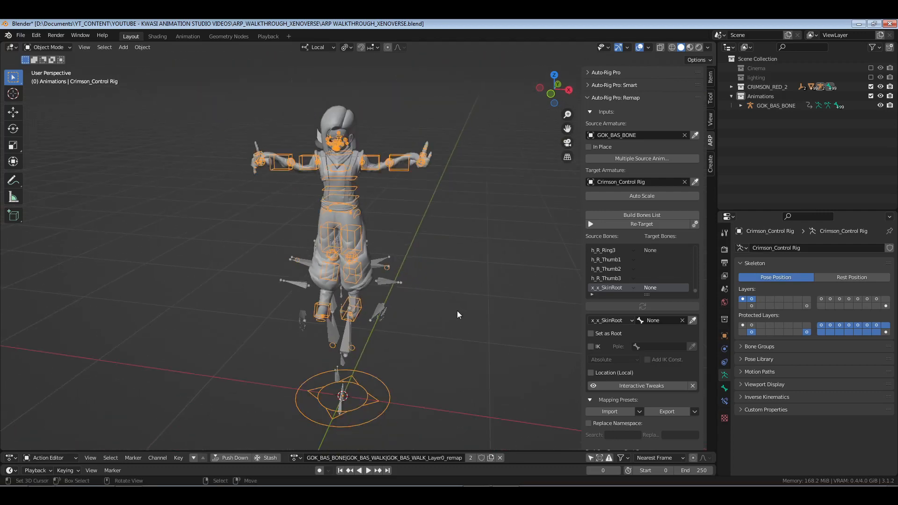
pyautogui.scroll(1, 454, 310)
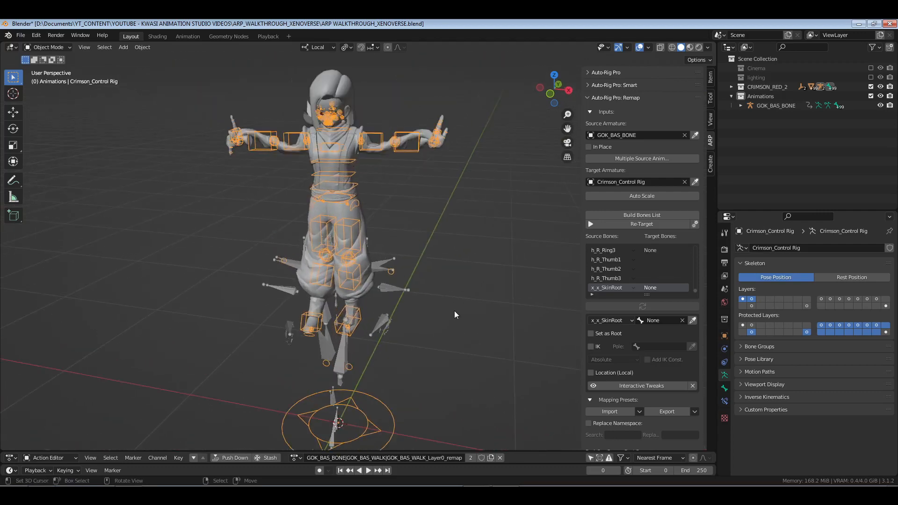
pyautogui.hotkey('ctrl', 'z')
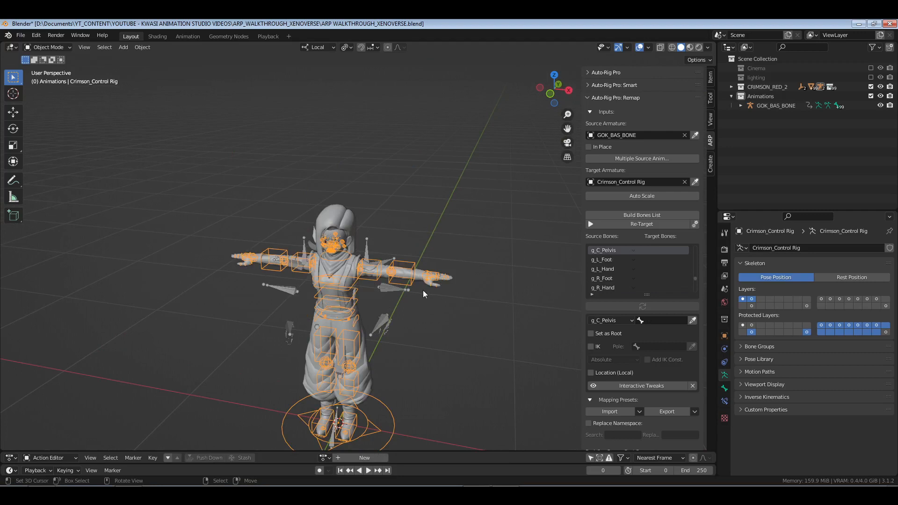
# - In Pose Mode, select the left hand FK controller and locate its entry in the remap bones list
pyautogui.hotkey('ctrl', 'Tab')
pyautogui.rightClick(415, 280)
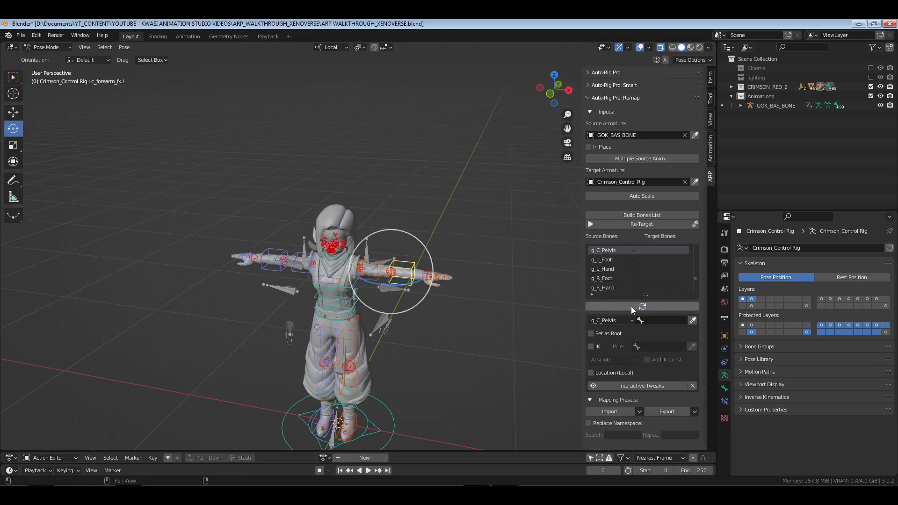
pyautogui.rightClick(374, 267)
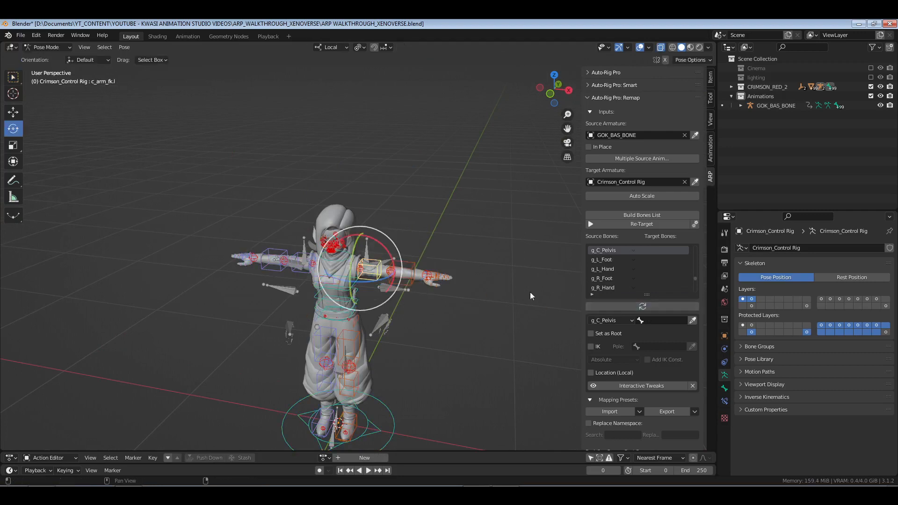
pyautogui.rightClick(449, 276)
pyautogui.rightClick(434, 269)
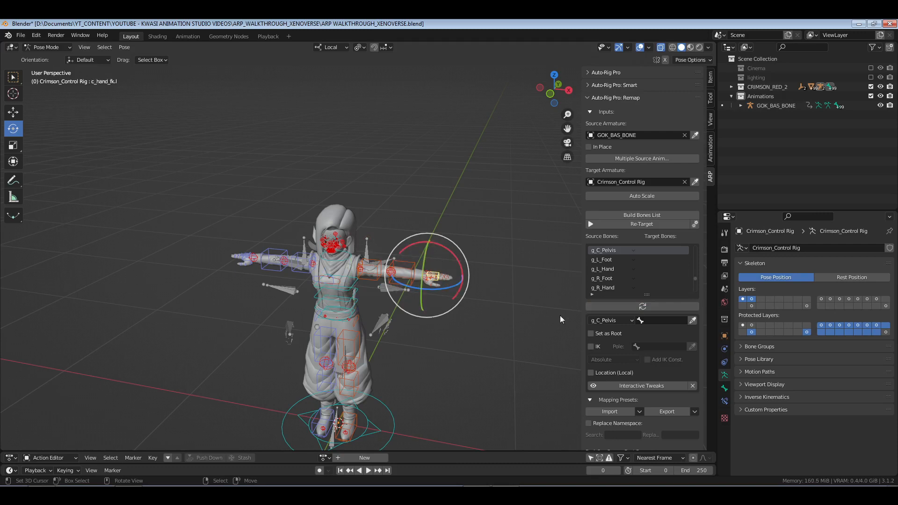
pyautogui.click(629, 308)
pyautogui.scroll(2, 647, 268)
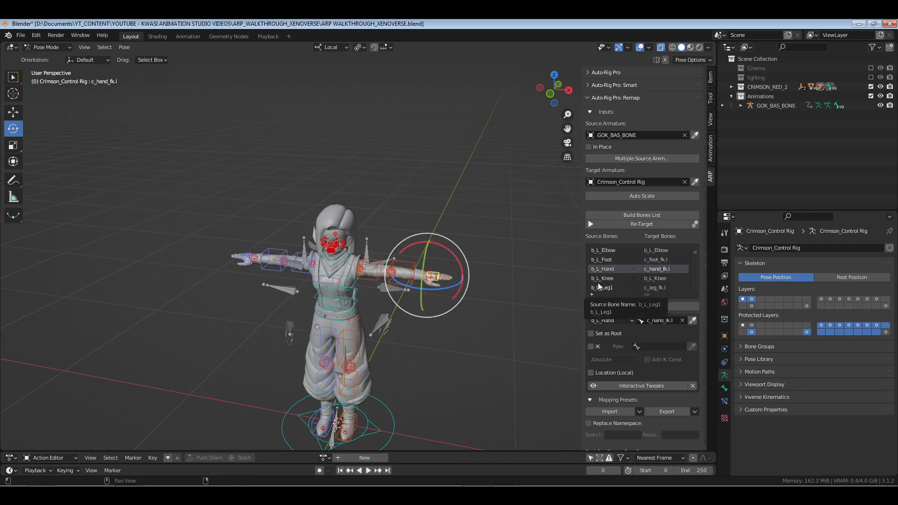
# - Examine the arm and hand controllers on both sides of the rig, selecting the right hand FK controller
pyautogui.scroll(5, 425, 294)
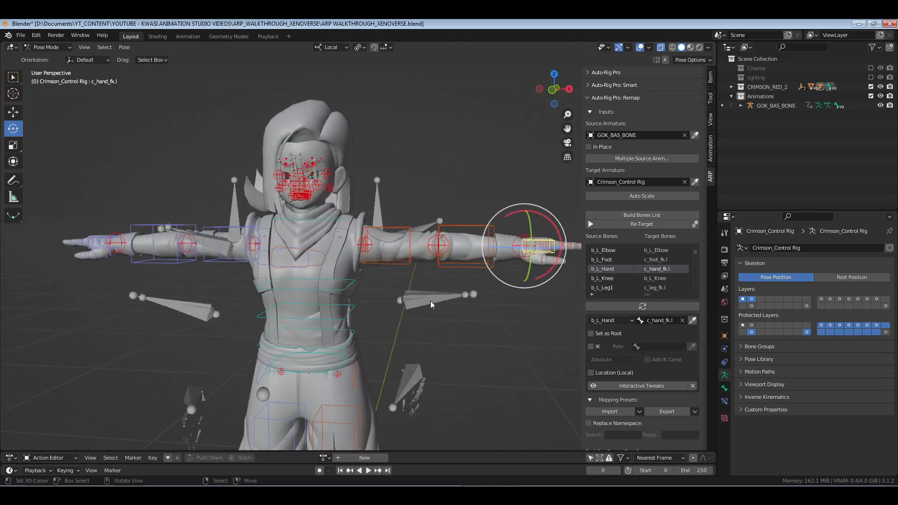
pyautogui.keyDown('ctrl'); pyautogui.scroll(4, 429, 298); pyautogui.keyUp('ctrl')
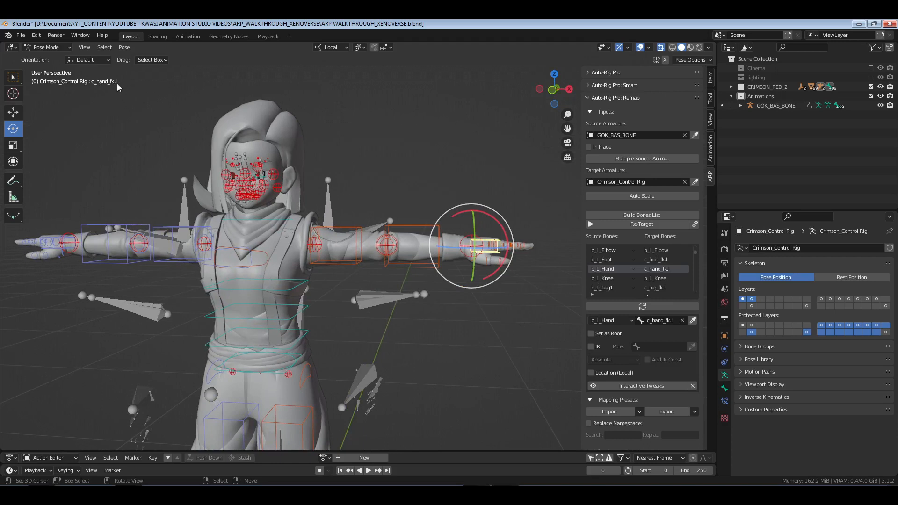
pyautogui.press('KP_1')
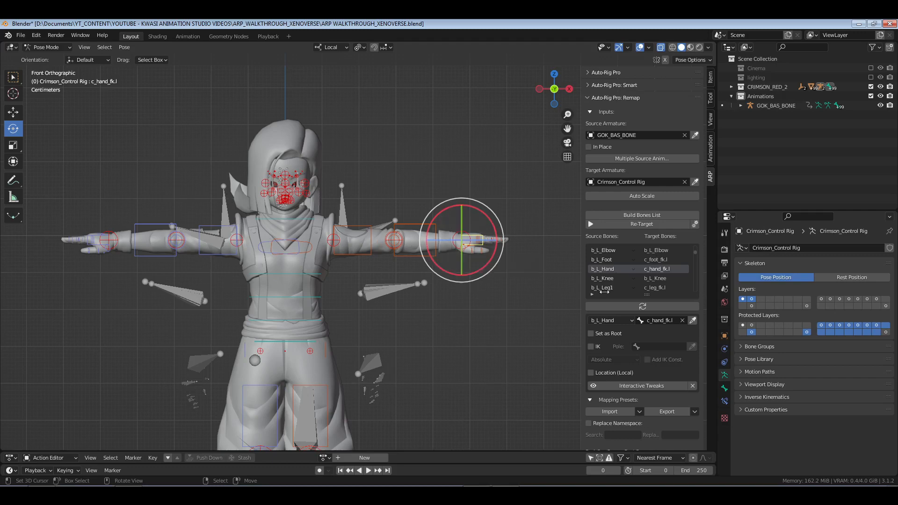
pyautogui.click(93, 236)
pyautogui.moveTo(93, 236); pyautogui.dragTo(70, 302, button='middle')
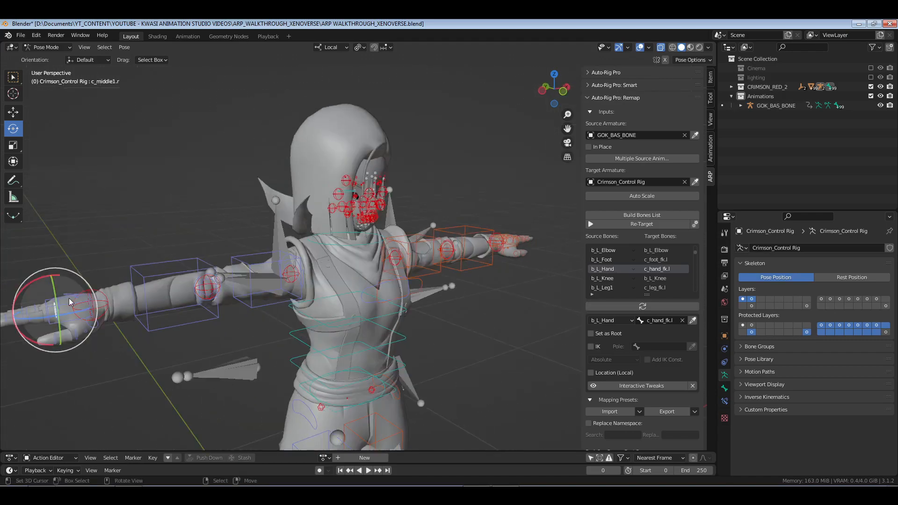
pyautogui.click(285, 296)
pyautogui.moveTo(286, 296); pyautogui.dragTo(421, 263, button='middle')
pyautogui.scroll(-4, 399, 286)
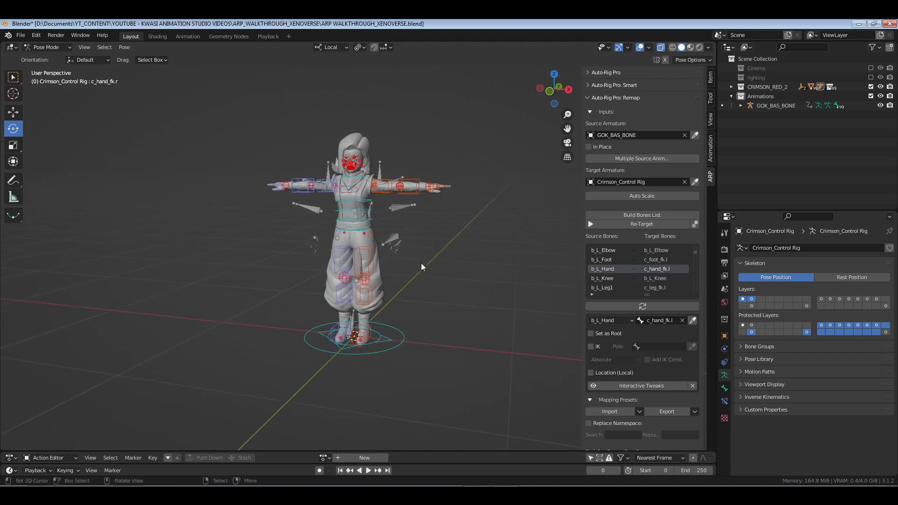
pyautogui.scroll(3, 421, 263)
pyautogui.scroll(-3, 416, 267)
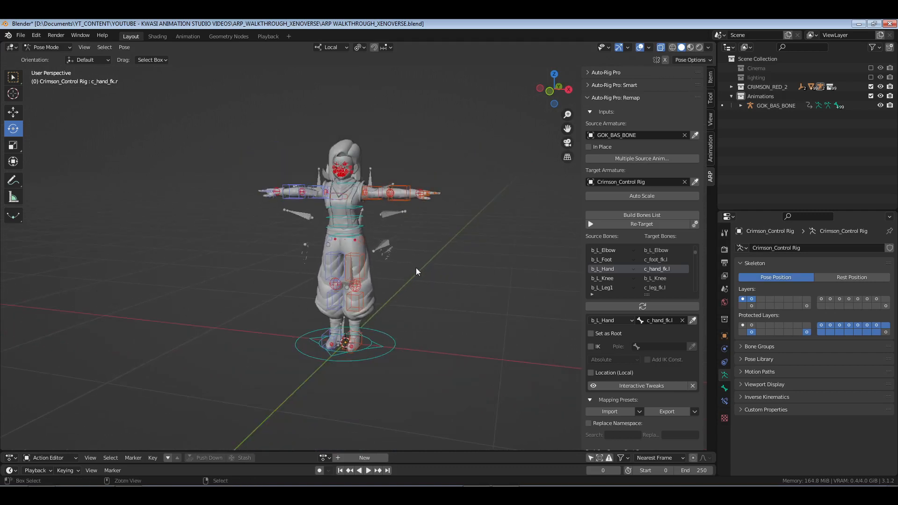
# - Save the blend file and switch the control rig back to Object Mode
pyautogui.hotkey('ctrl', 's')
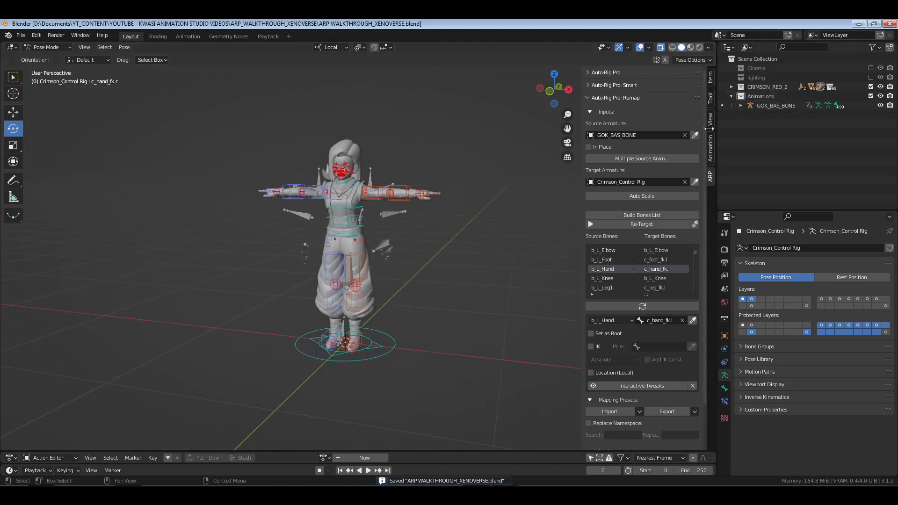
pyautogui.hotkey('ctrl', 'Tab')
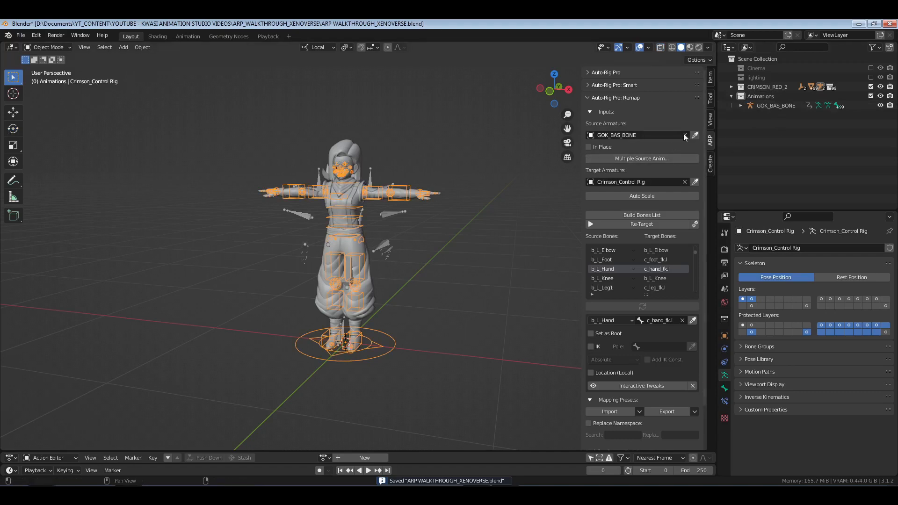
# - Clear the remap target armature and exclude the CRIMSON_RED_2 collection from the view layer
pyautogui.click(684, 181)
pyautogui.click(871, 87)
pyautogui.click(758, 59)
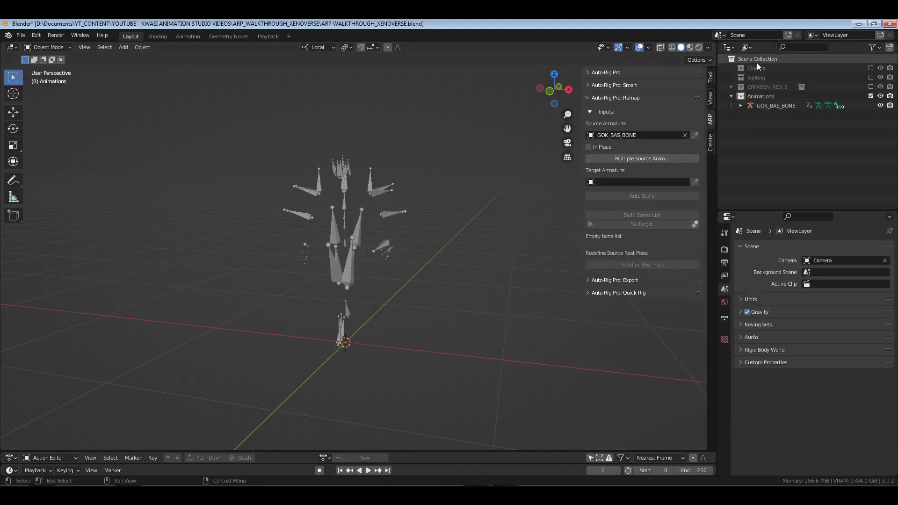
pyautogui.click(20, 35)
pyautogui.click(66, 139)
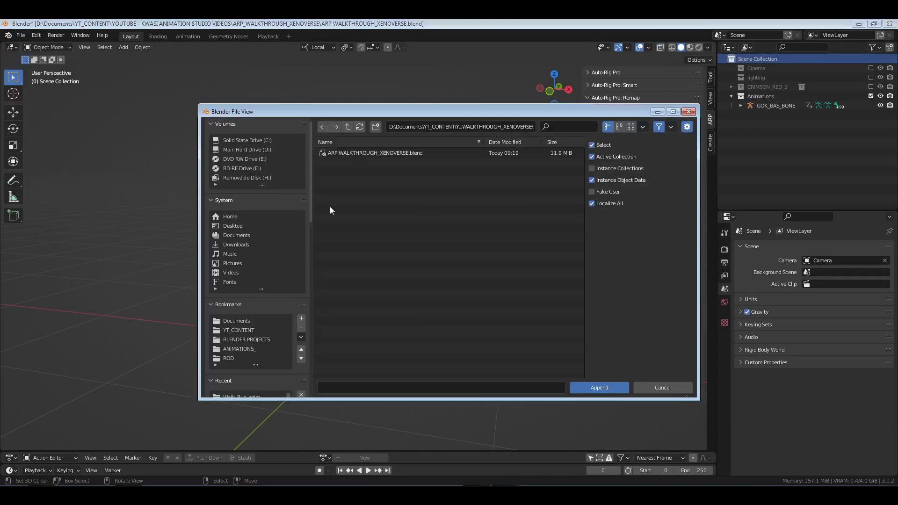
pyautogui.click(234, 358)
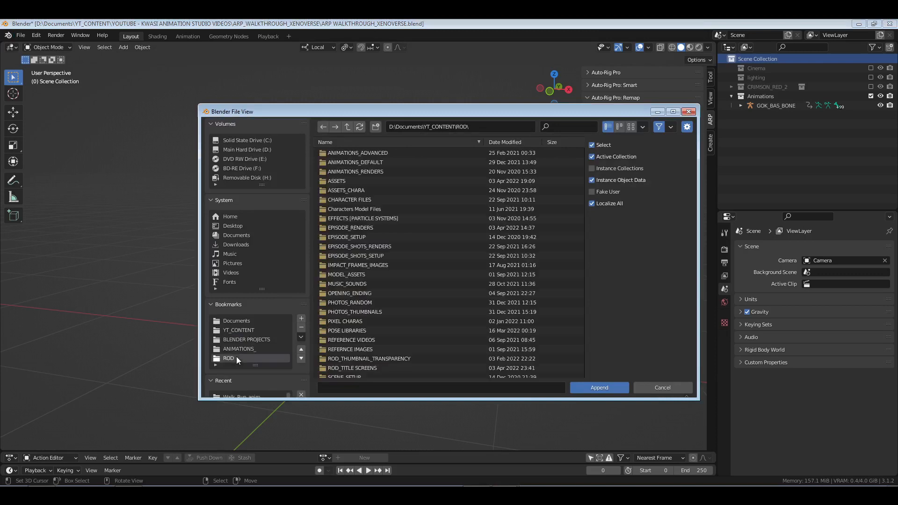
pyautogui.click(254, 330)
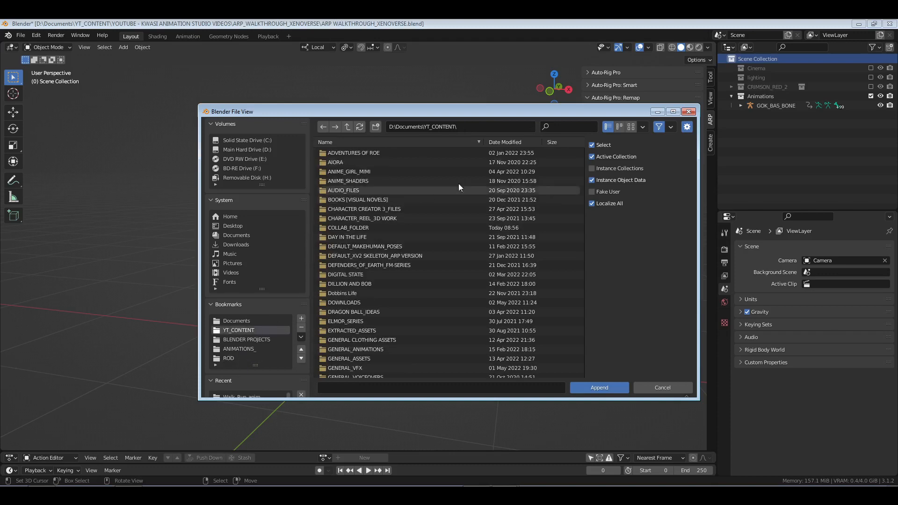
pyautogui.write('versus')
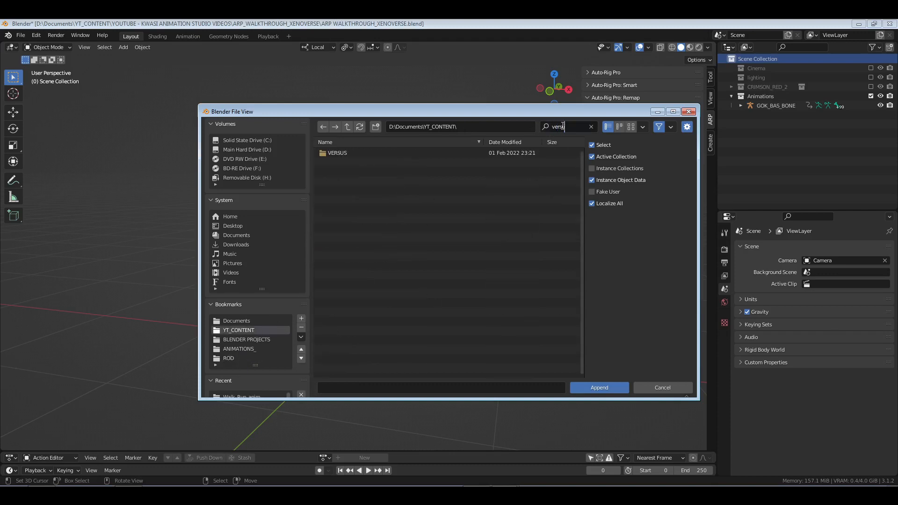
pyautogui.press('Return')
pyautogui.click(349, 153)
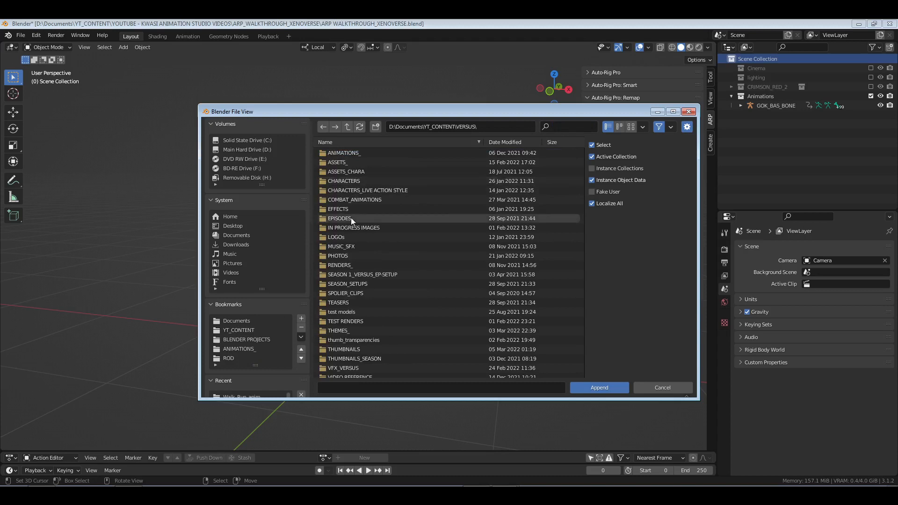
pyautogui.click(343, 179)
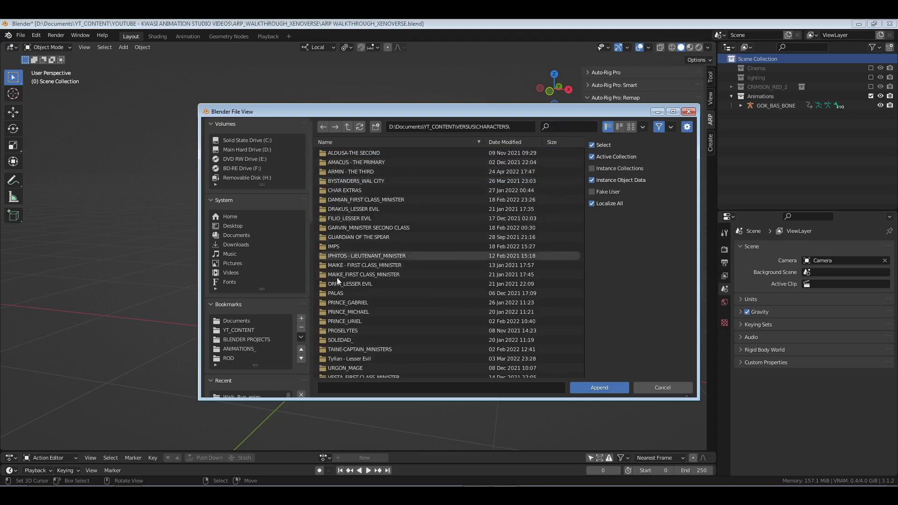
pyautogui.scroll(-3, 336, 276)
pyautogui.click(347, 370)
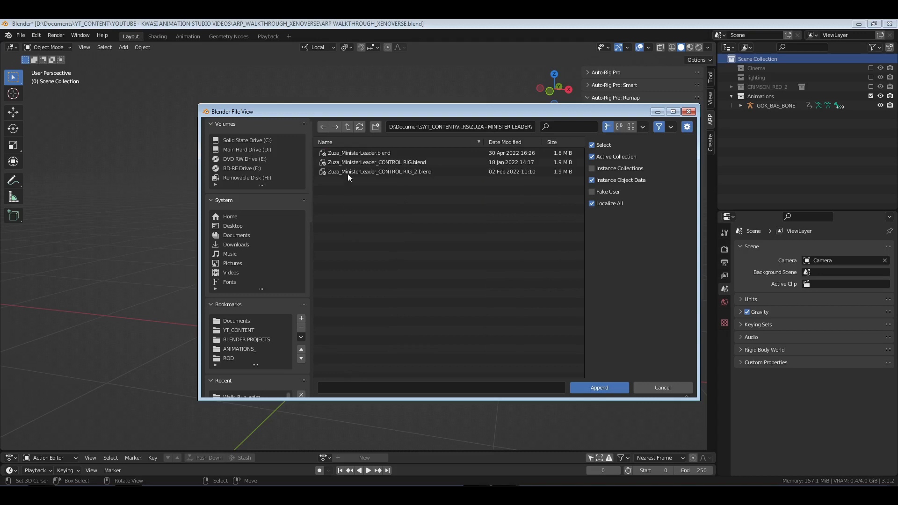
pyautogui.click(630, 129)
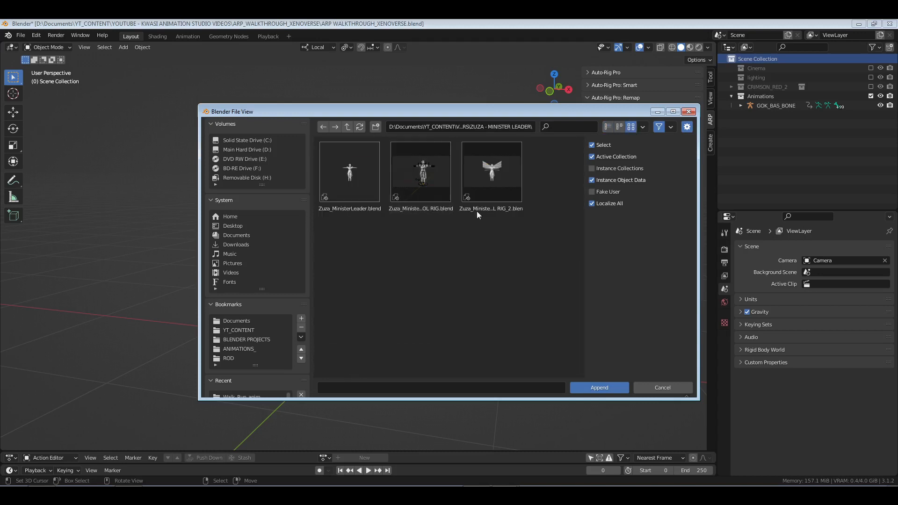
pyautogui.click(347, 127)
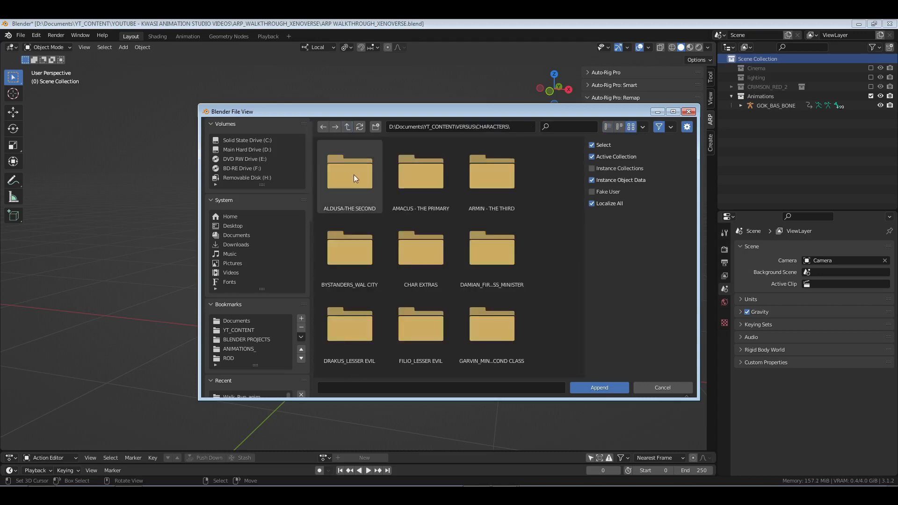
pyautogui.click(490, 178)
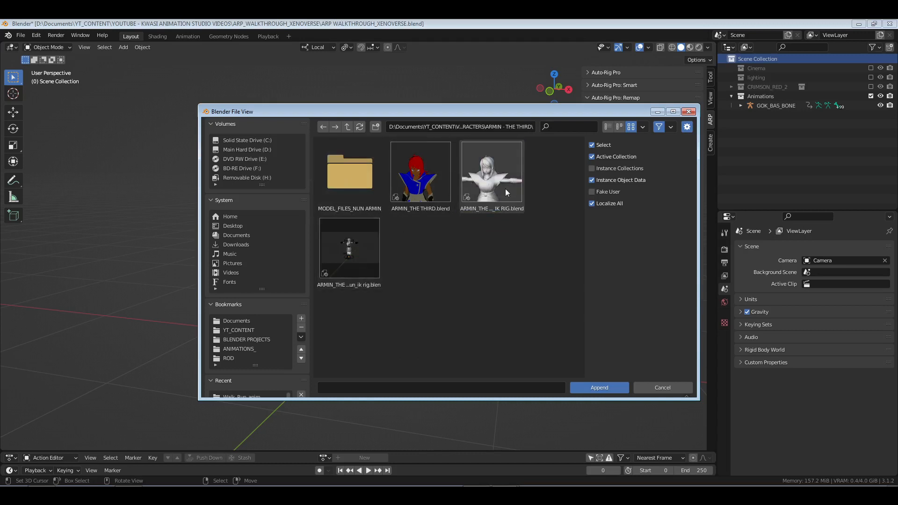
pyautogui.click(347, 126)
pyautogui.click(607, 127)
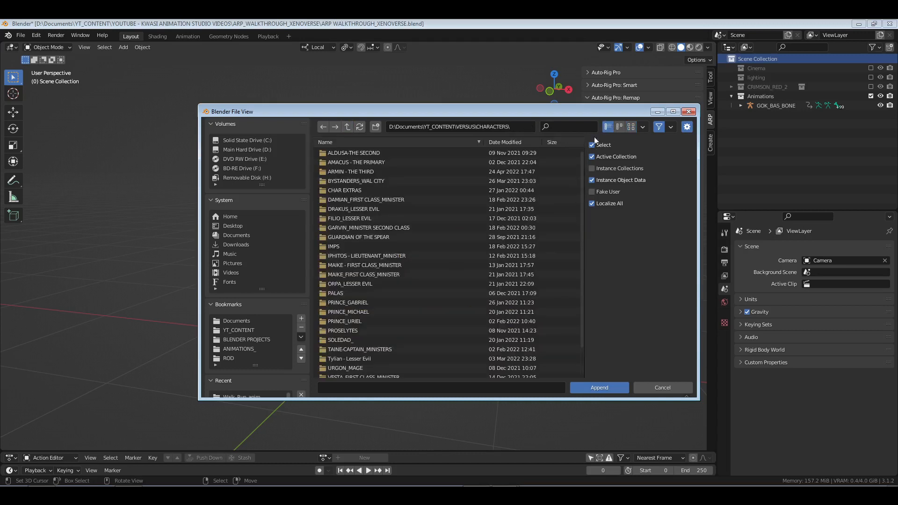
pyautogui.click(232, 358)
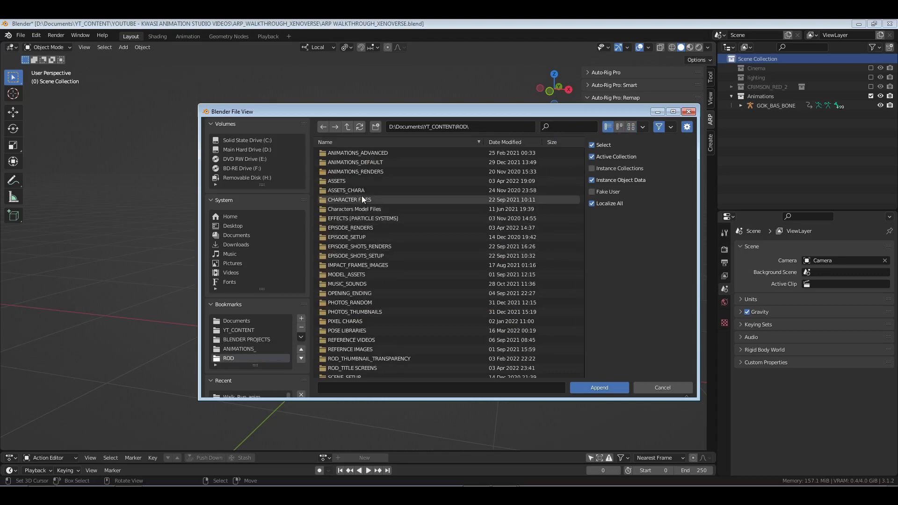
pyautogui.click(679, 388)
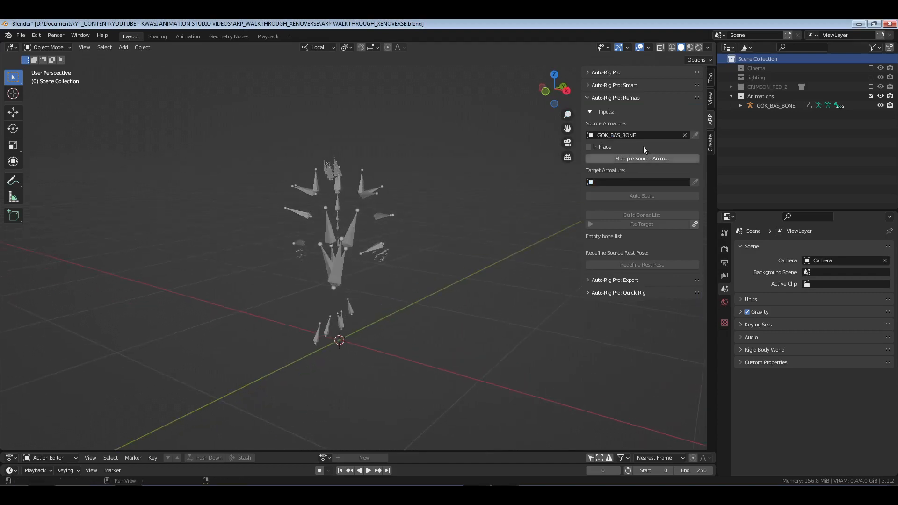
# - Include the CRIMSON_RED_2 collection in the view layer and select the character's control rig
pyautogui.click(871, 86)
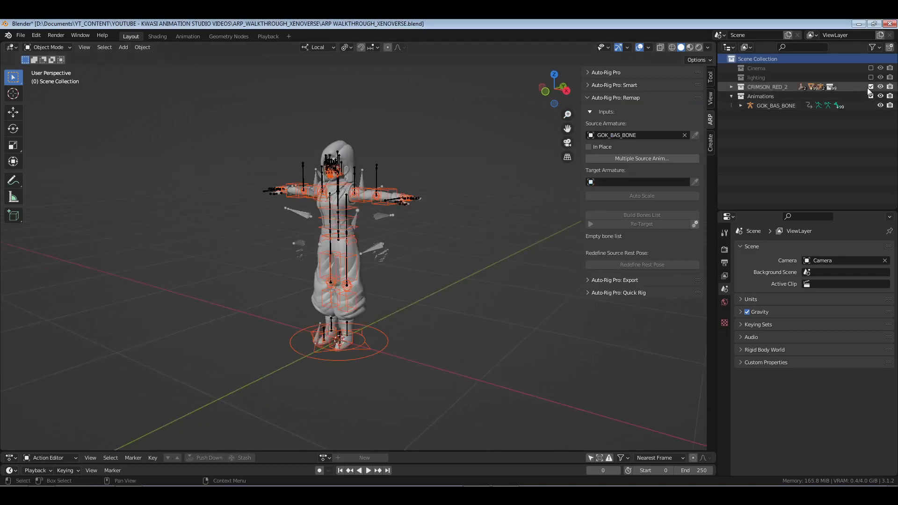
pyautogui.click(820, 88)
pyautogui.click(823, 99)
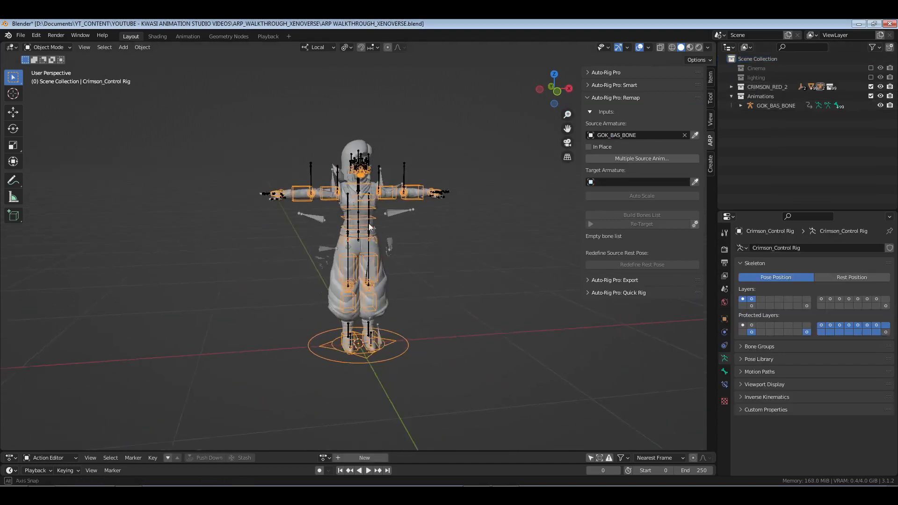
# - Examine the GOK_BAS_BONE source skeleton against the character's rigs, selecting each armature in turn
pyautogui.moveTo(369, 227); pyautogui.dragTo(379, 298, button='middle')
pyautogui.scroll(2, 346, 250)
pyautogui.scroll(1, 348, 282)
pyautogui.scroll(-1, 390, 270)
pyautogui.rightClick(385, 294)
pyautogui.scroll(-3, 354, 309)
pyautogui.scroll(3, 379, 299)
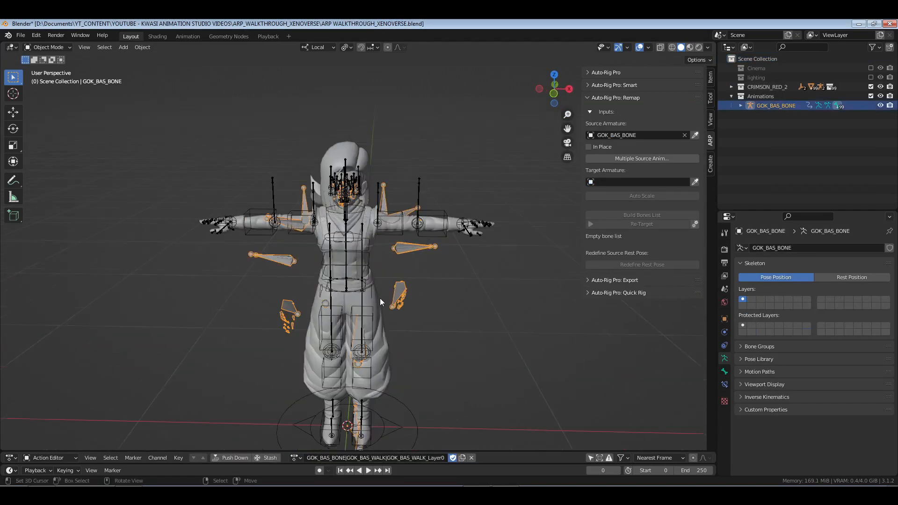
pyautogui.moveTo(407, 239); pyautogui.dragTo(391, 248, button='middle')
pyautogui.rightClick(419, 214)
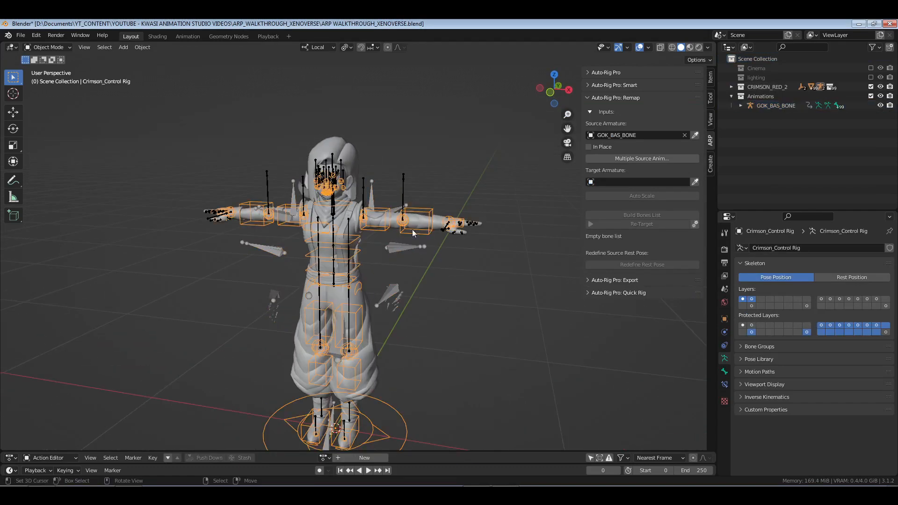
pyautogui.rightClick(403, 184)
pyautogui.rightClick(427, 207)
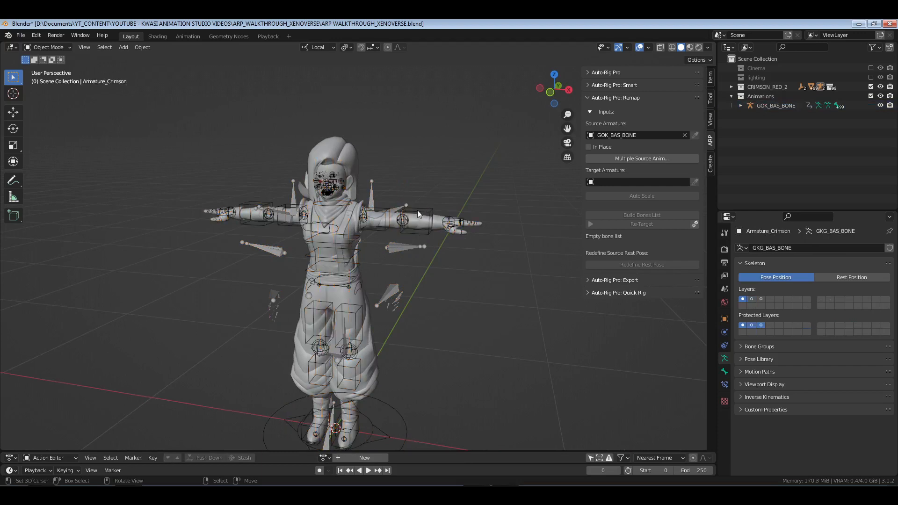
# - Assign Crimson_Control Rig as the remap target armature and switch it to Pose Mode
pyautogui.rightClick(417, 210)
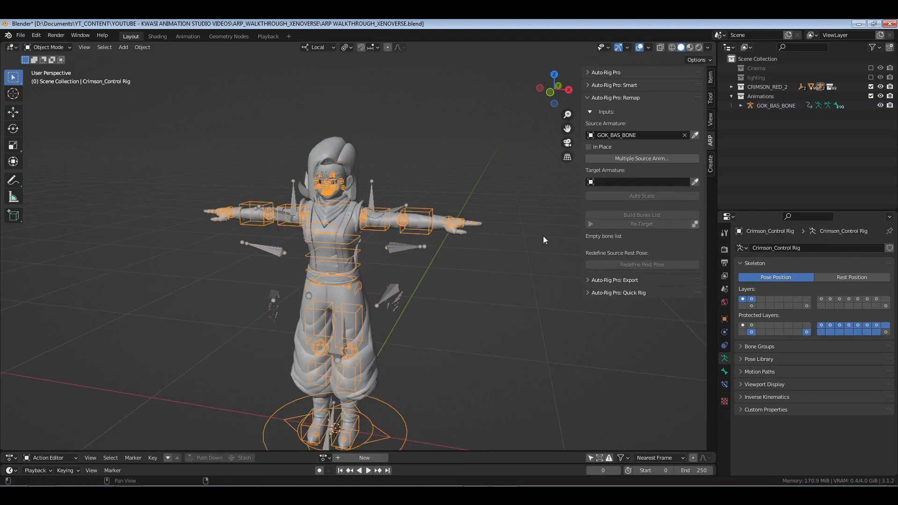
pyautogui.click(695, 181)
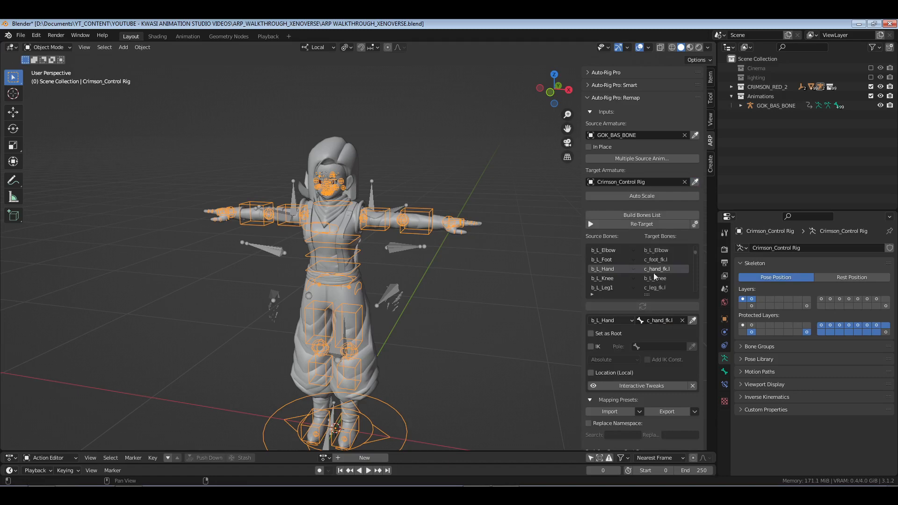
pyautogui.hotkey('ctrl', 'Tab')
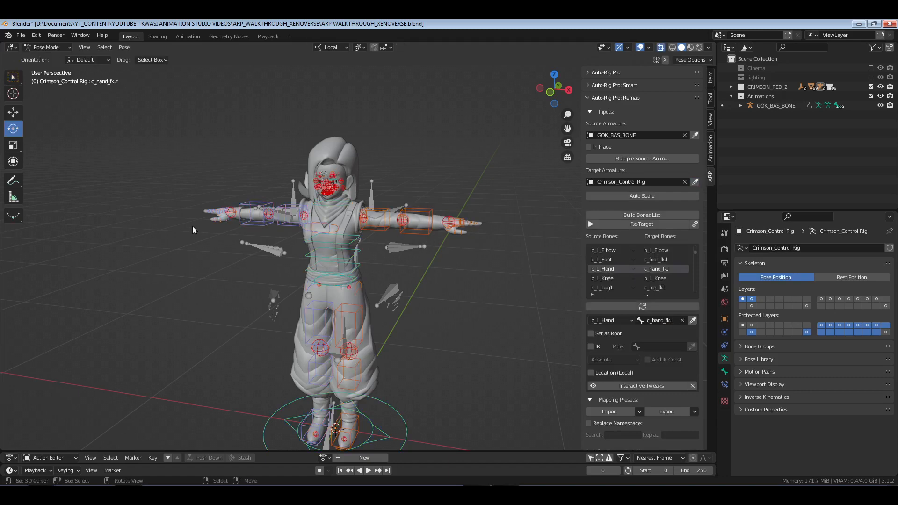
# - Inspect the left and right hand FK controllers and locate the right hand controller's entry in the remap bones list
pyautogui.moveTo(221, 223); pyautogui.dragTo(271, 239, button='middle')
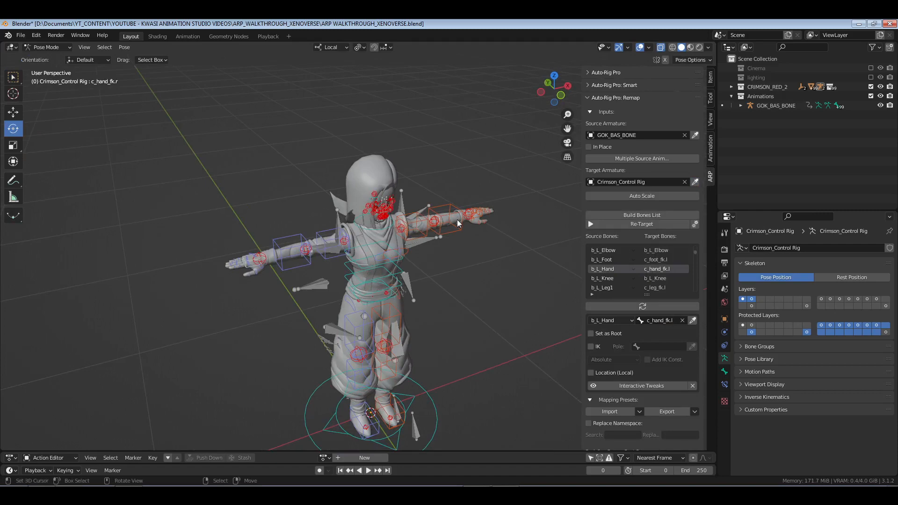
pyautogui.click(479, 225)
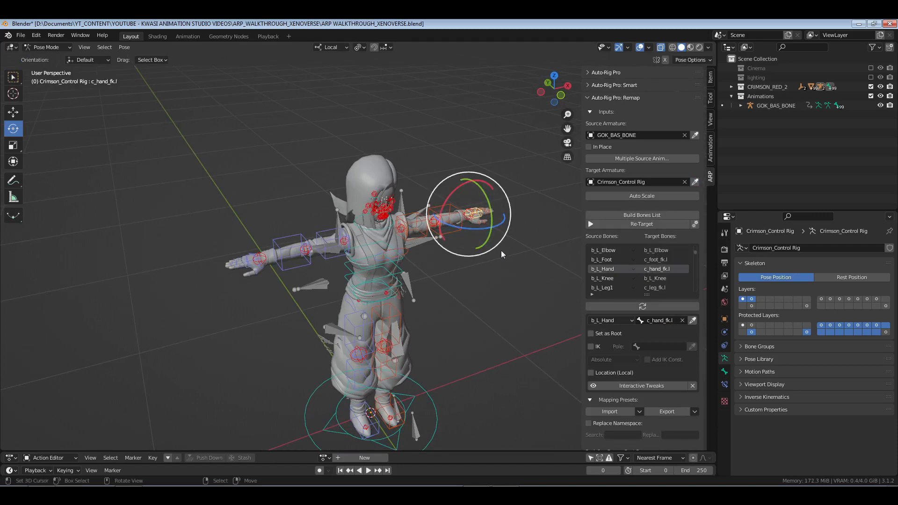
pyautogui.moveTo(470, 244); pyautogui.dragTo(464, 243, button='middle')
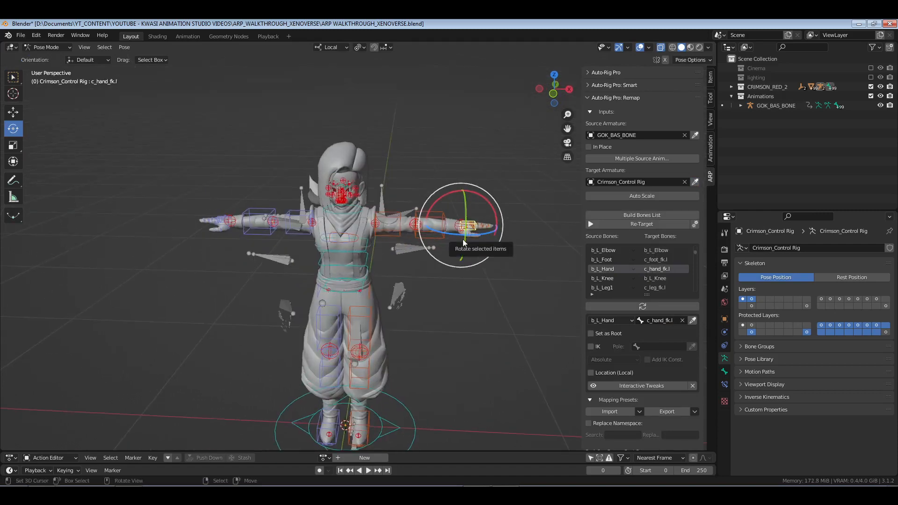
pyautogui.moveTo(273, 241); pyautogui.dragTo(288, 252, button='middle')
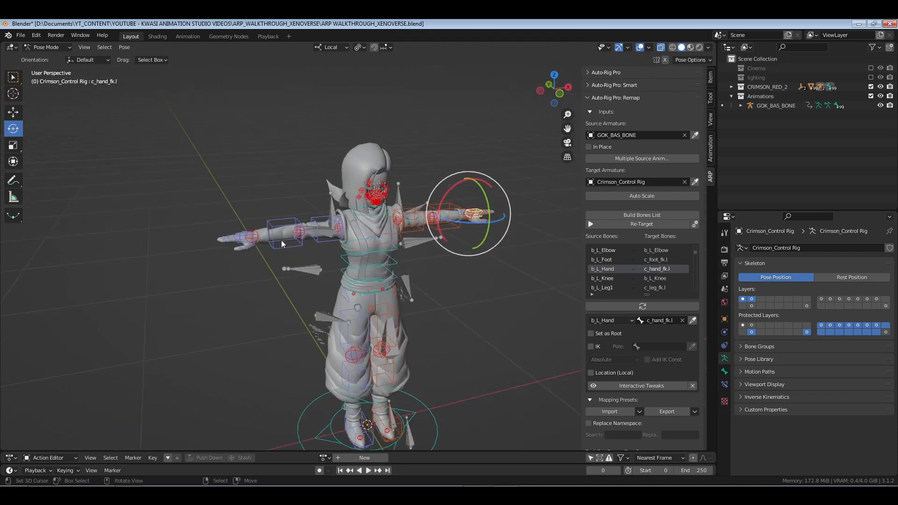
pyautogui.scroll(4, 288, 252)
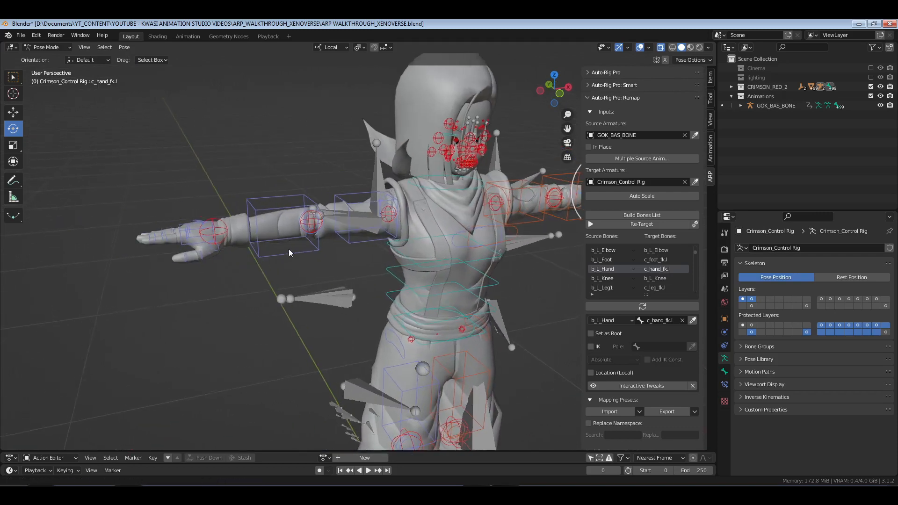
pyautogui.rightClick(191, 222)
pyautogui.moveTo(414, 248); pyautogui.dragTo(381, 249, button='middle')
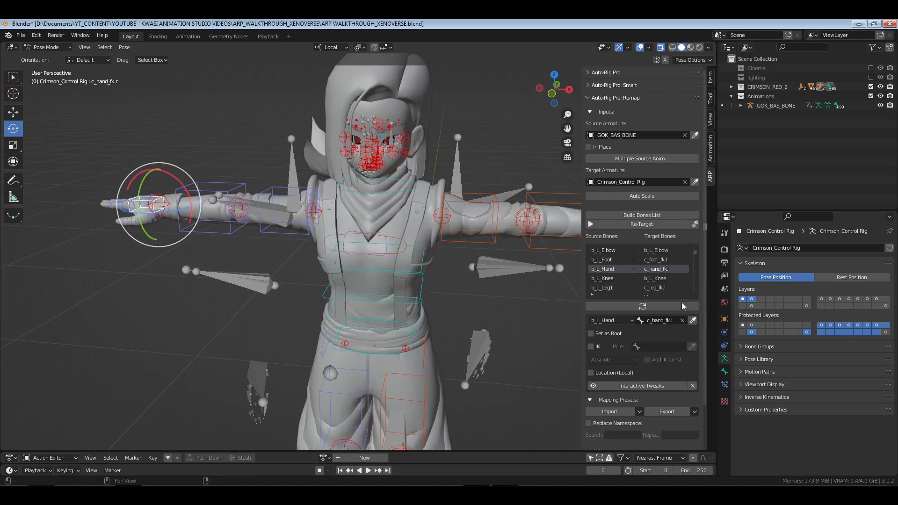
pyautogui.click(642, 306)
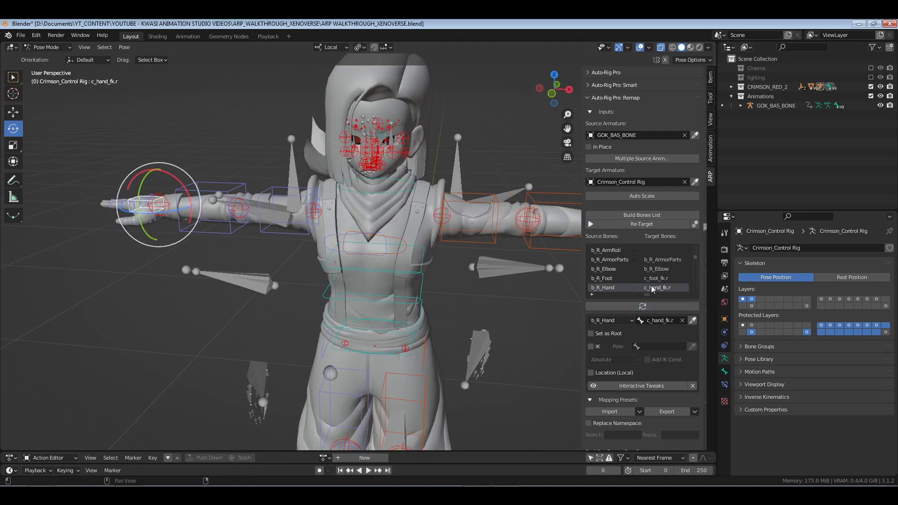
# - Inspect GOK_BAS_BONE in Pose Mode, locate the b_L_ArmRoll bone in the remap bones list, and return to Object Mode
pyautogui.press('KP_1')
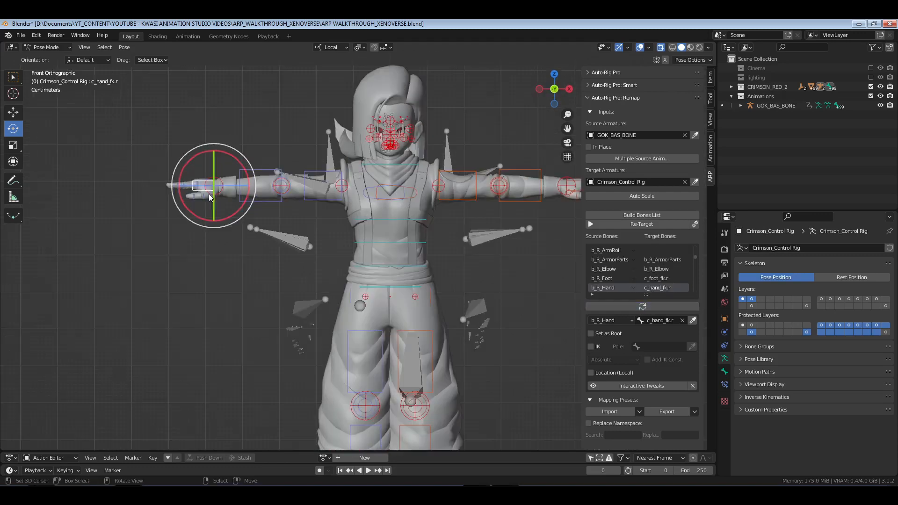
pyautogui.keyDown('shift'); pyautogui.moveTo(209, 196); pyautogui.dragTo(157, 189, button='middle'); pyautogui.keyUp('shift')
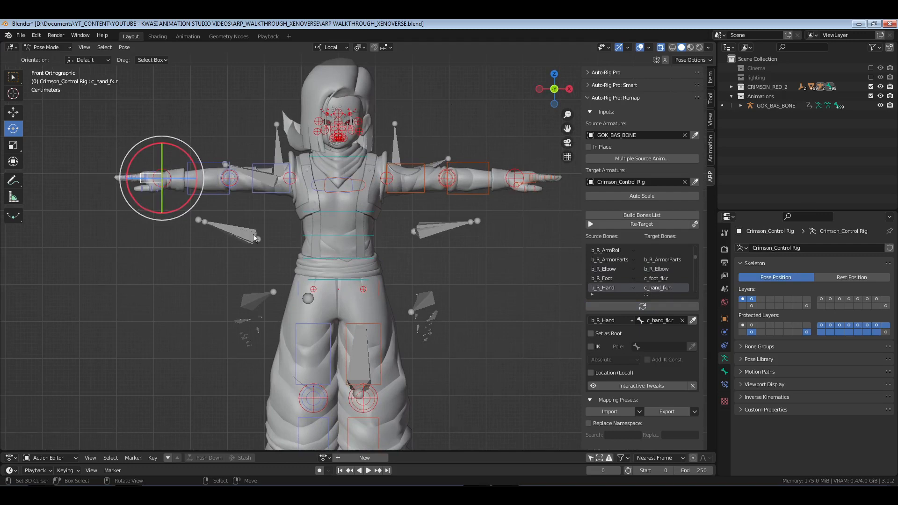
pyautogui.keyDown('ctrl'); pyautogui.click(240, 241); pyautogui.keyUp('ctrl')
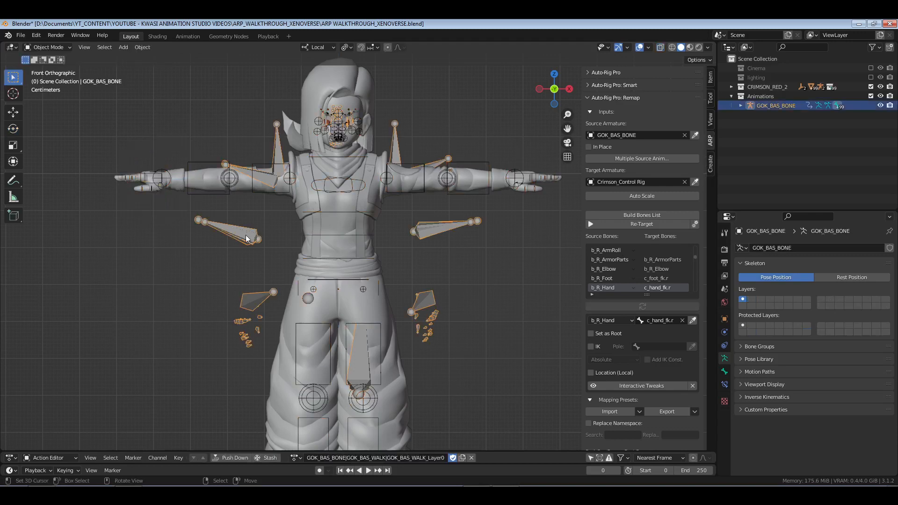
pyautogui.click(255, 304)
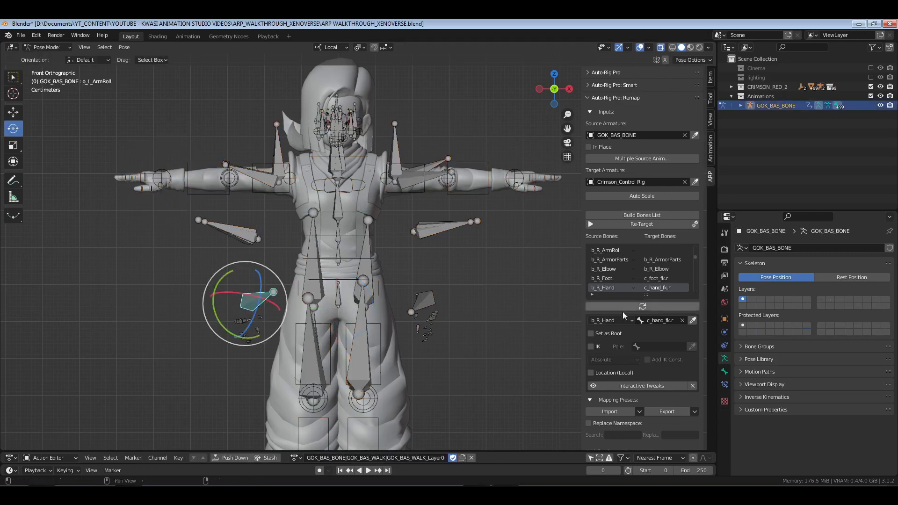
pyautogui.click(644, 307)
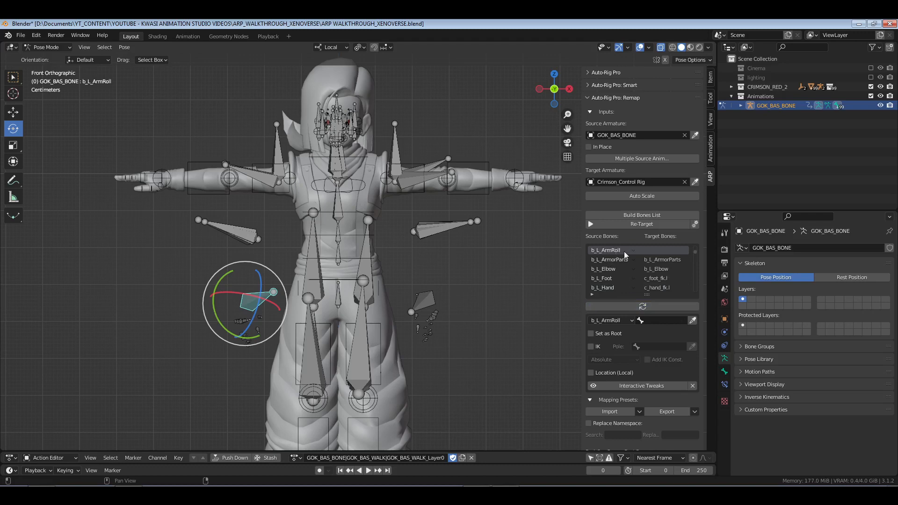
pyautogui.click(191, 165)
pyautogui.hotkey('ctrl', 'Tab')
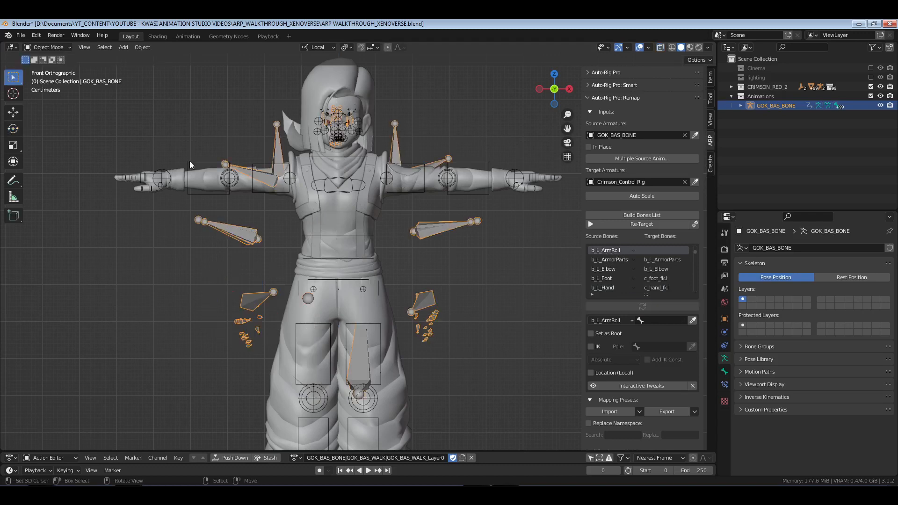
# - Inspect the right forearm and hand FK controllers in Pose Mode, locate the hand controller's entry in the remap bones list, and return to Object Mode
pyautogui.rightClick(189, 162)
pyautogui.hotkey('ctrl', 'Tab')
pyautogui.rightClick(193, 162)
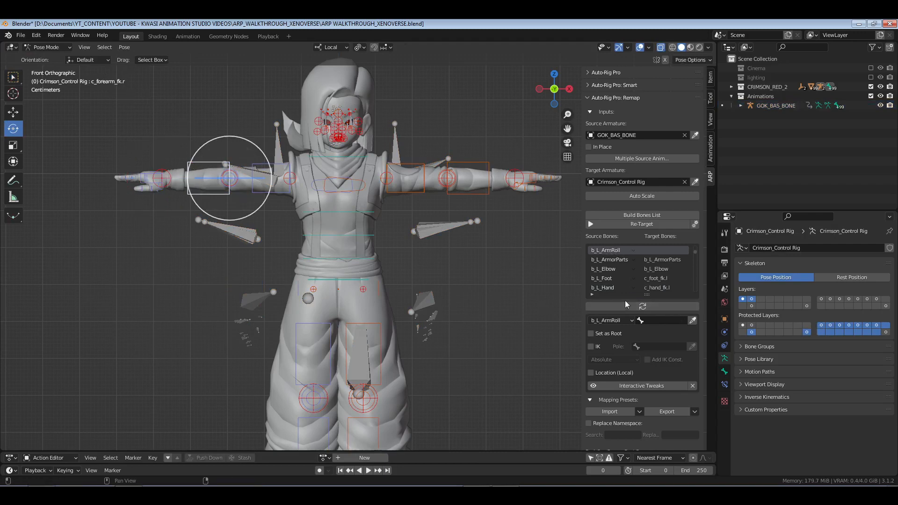
pyautogui.rightClick(153, 174)
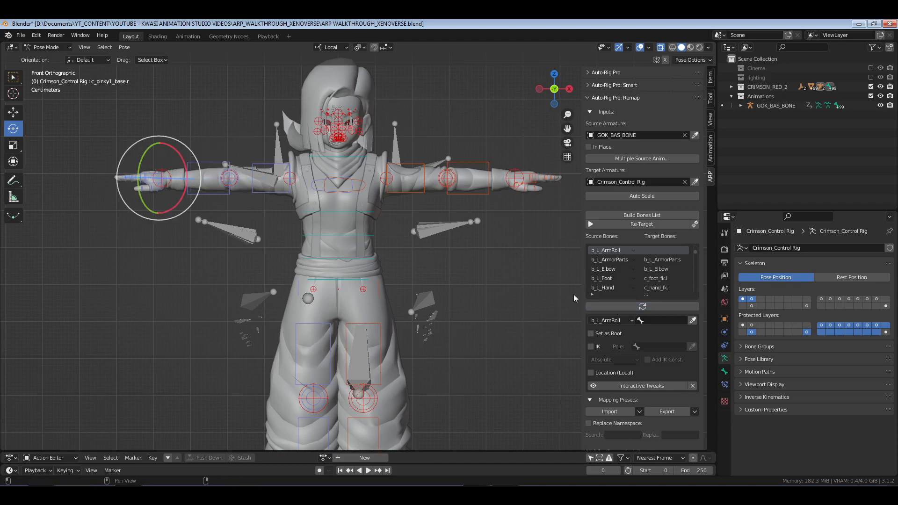
pyautogui.moveTo(355, 243); pyautogui.dragTo(185, 252, button='middle')
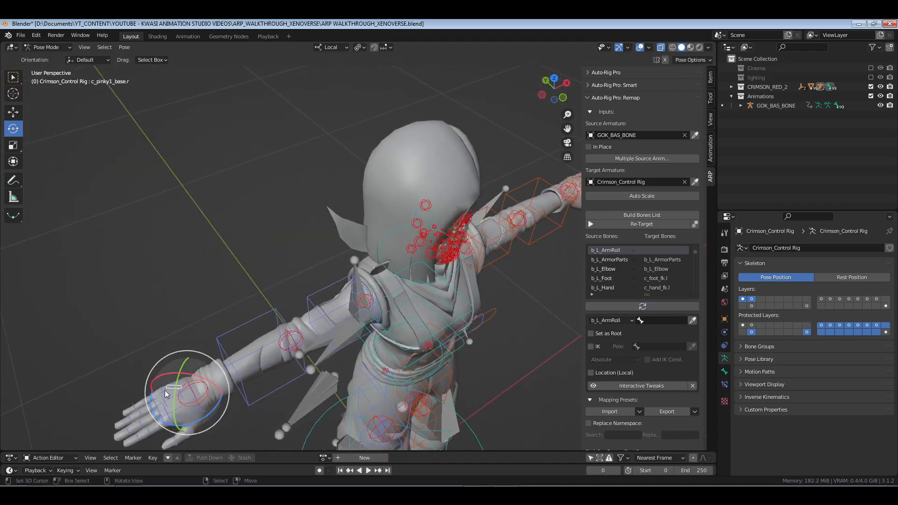
pyautogui.rightClick(167, 395)
pyautogui.click(642, 305)
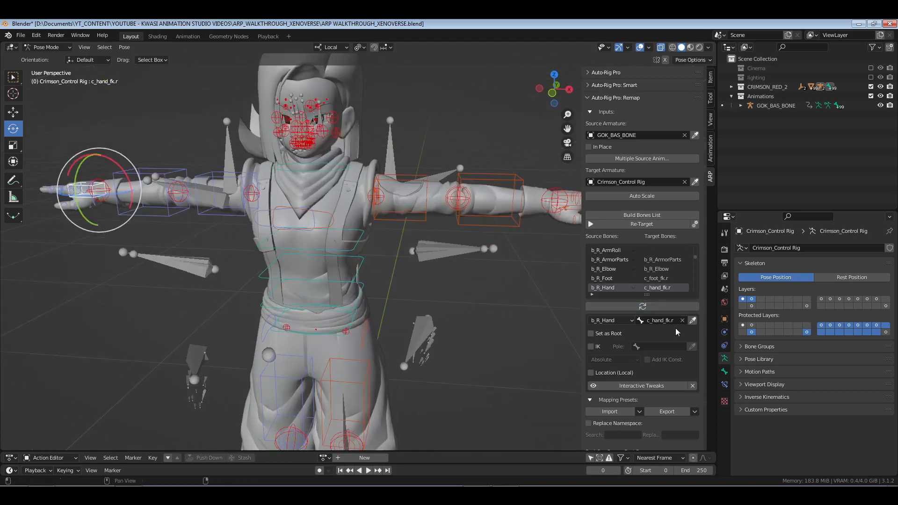
pyautogui.press('KP_1')
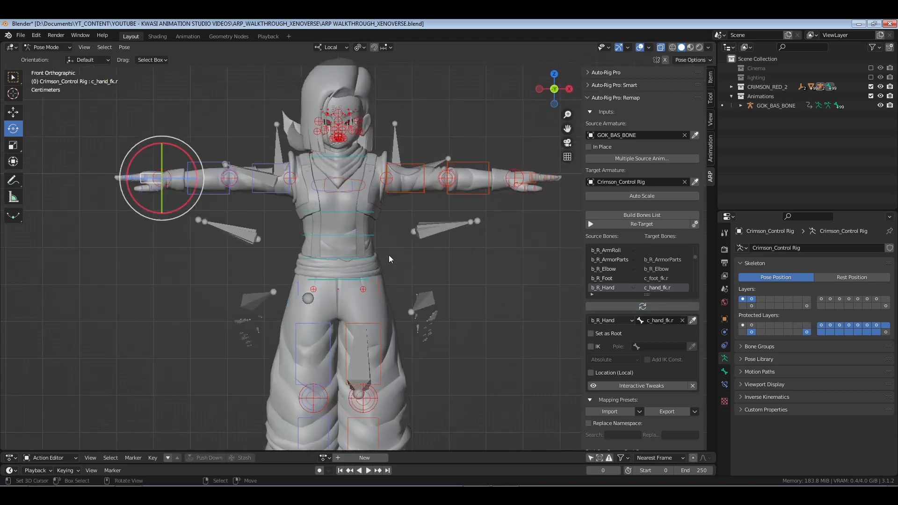
pyautogui.scroll(-1, 388, 254)
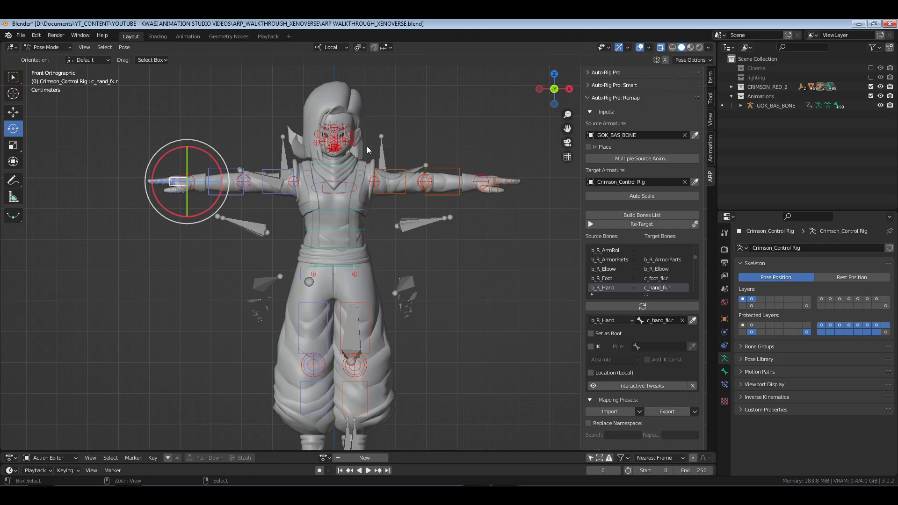
pyautogui.hotkey('ctrl', 'Tab')
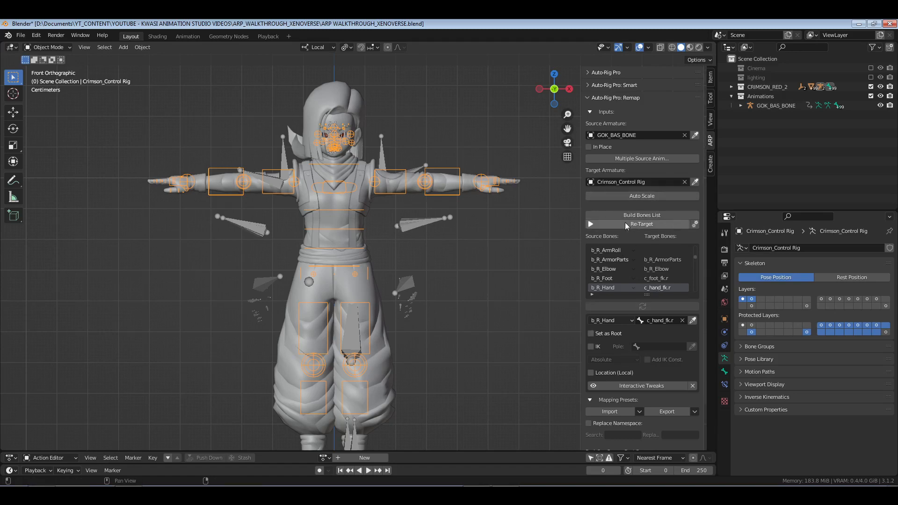
# - Try to import the Xv_2_New mapping preset into the remap bones list
pyautogui.scroll(-3, 656, 355)
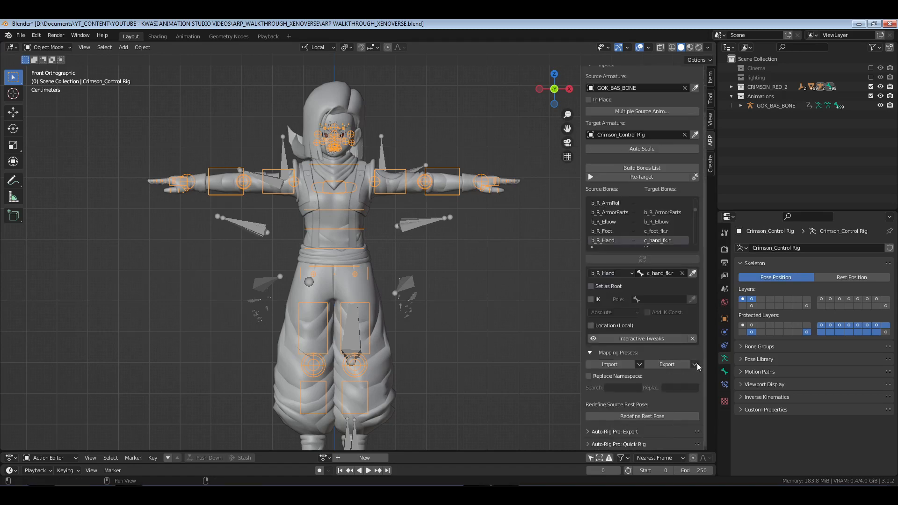
pyautogui.click(640, 365)
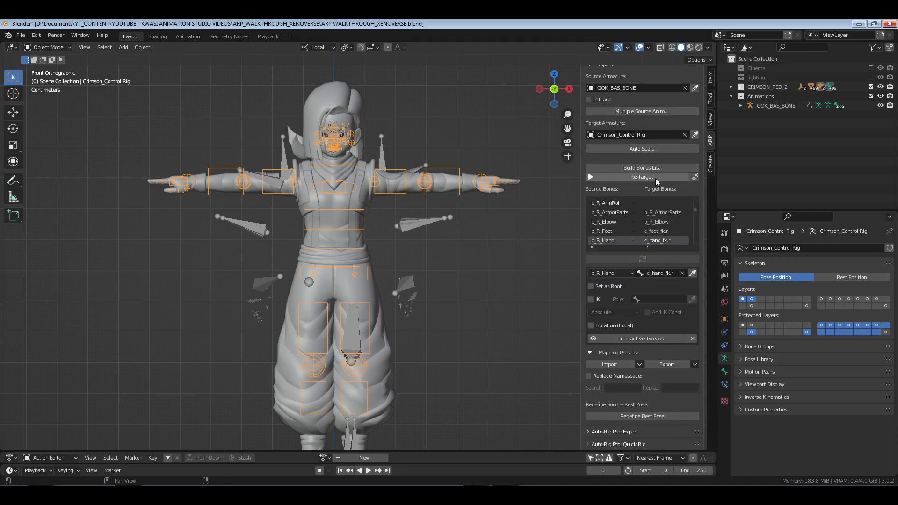
pyautogui.scroll(3, 634, 111)
pyautogui.click(625, 98)
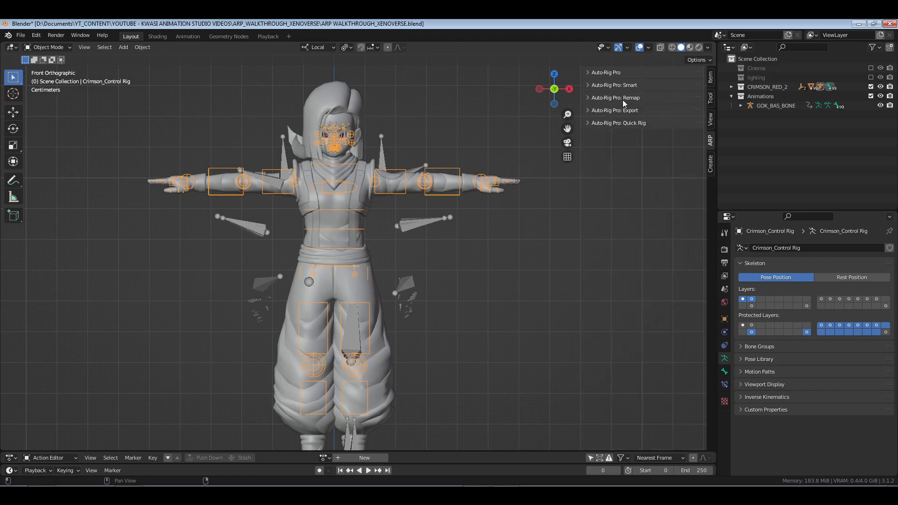
pyautogui.click(623, 99)
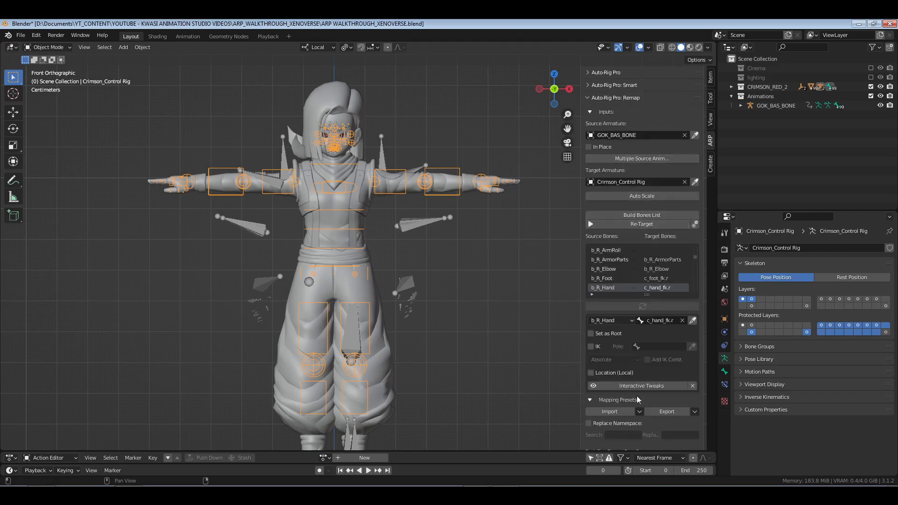
pyautogui.scroll(-3, 639, 401)
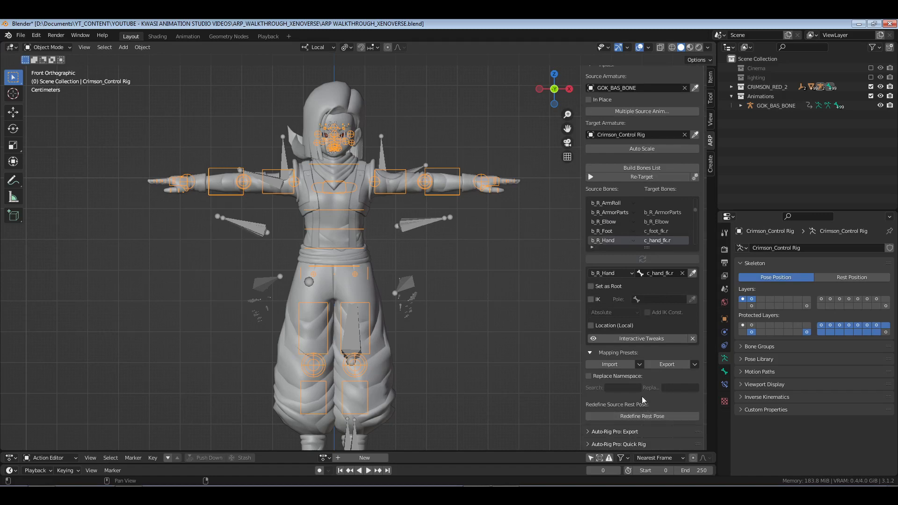
pyautogui.click(639, 364)
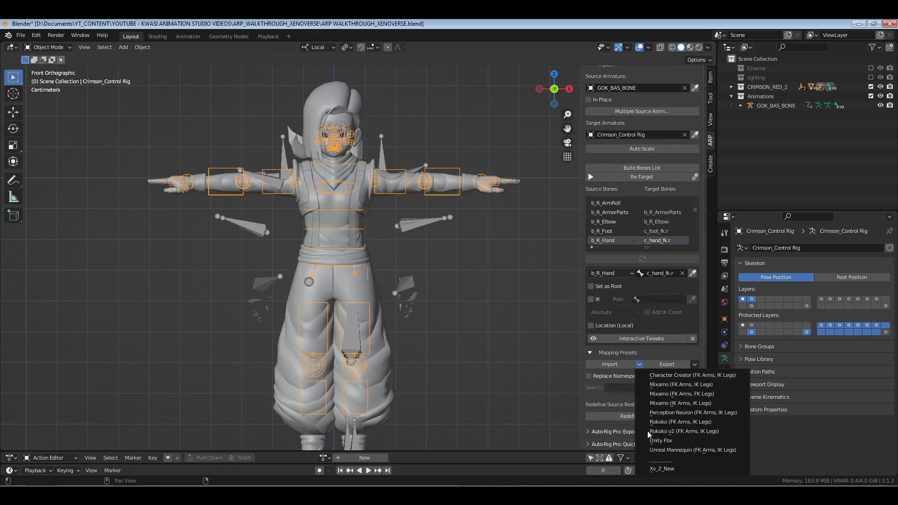
pyautogui.click(668, 468)
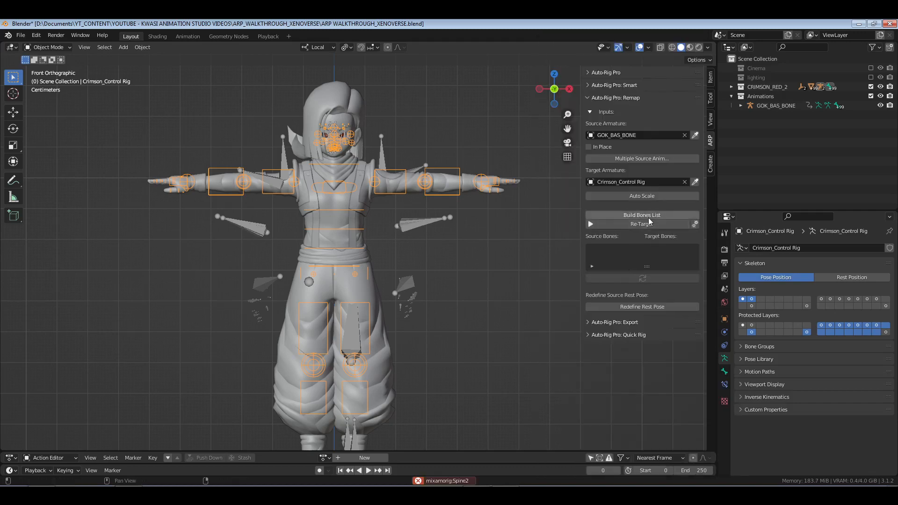
# - Build the remap bones list again and review its last entries and the available mapping presets
pyautogui.click(648, 217)
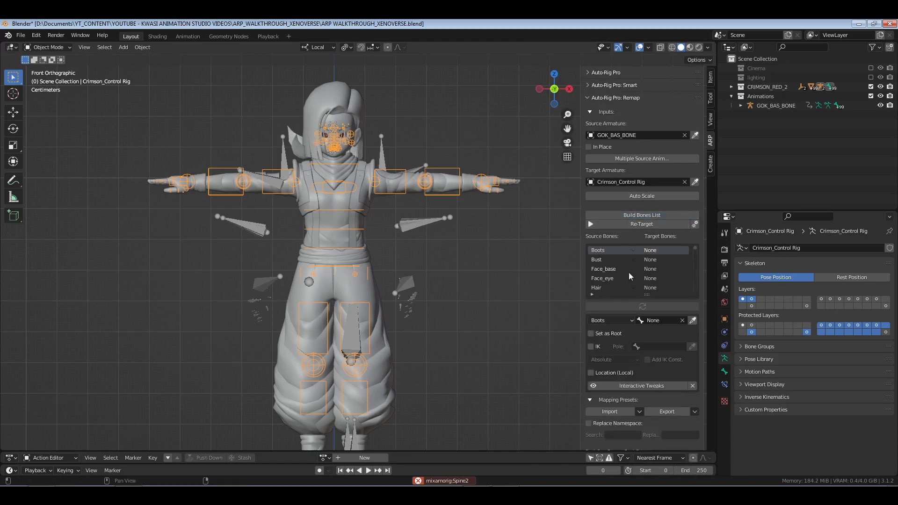
pyautogui.moveTo(696, 250); pyautogui.dragTo(695, 300)
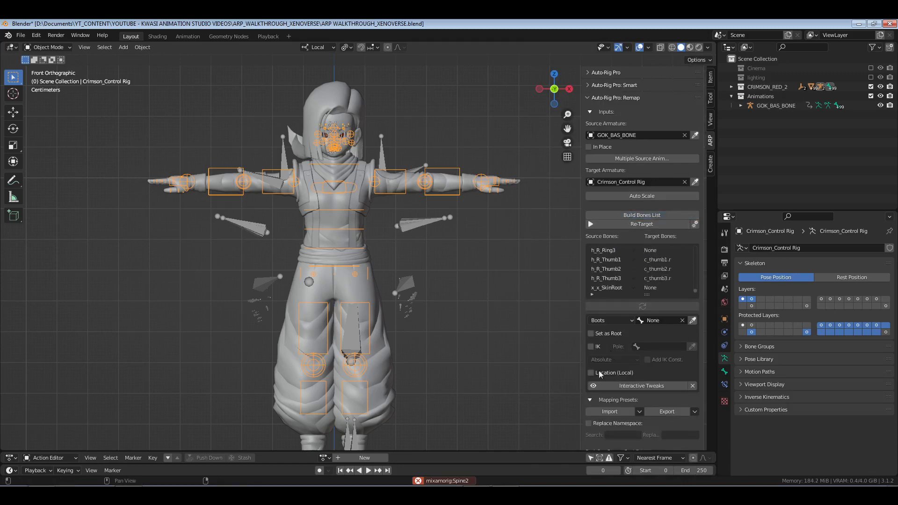
pyautogui.scroll(-2, 622, 418)
pyautogui.click(639, 365)
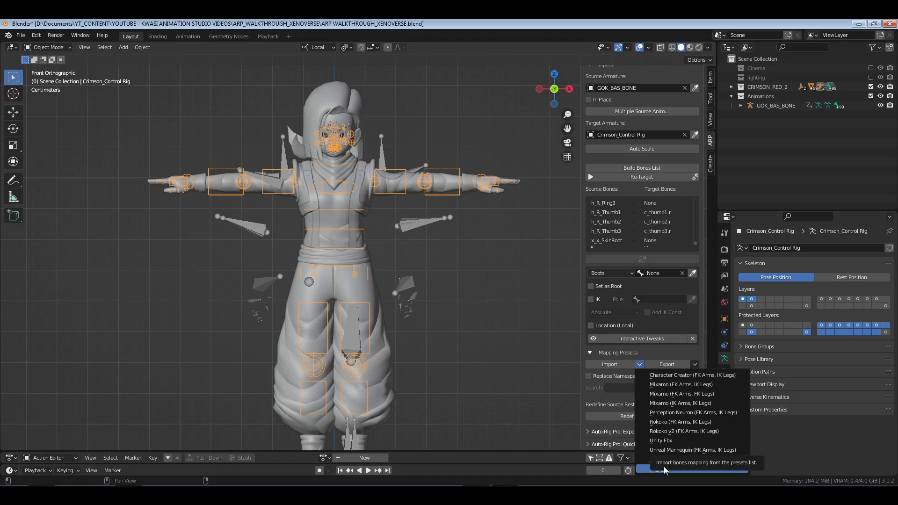
# - Select the left hand FK controller in Pose Mode and locate its entry in the remap bones list
pyautogui.hotkey('ctrl', 'Tab')
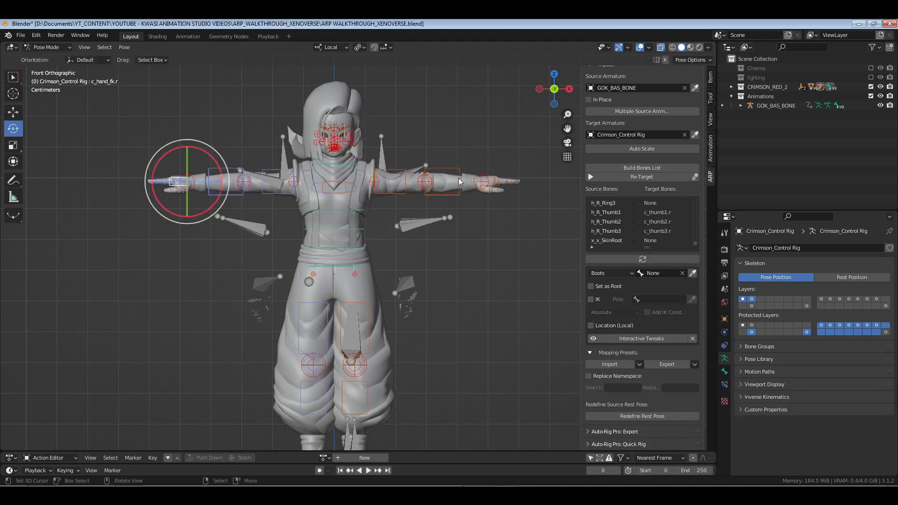
pyautogui.rightClick(458, 176)
pyautogui.rightClick(490, 179)
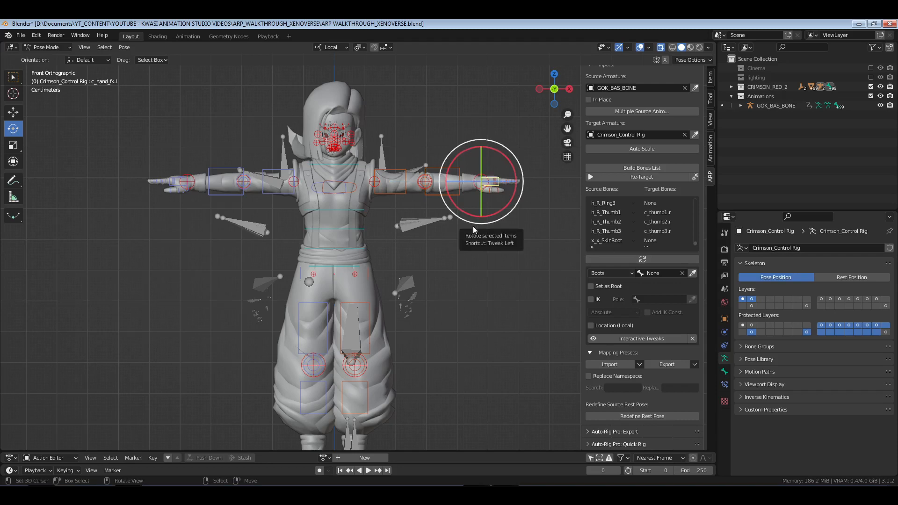
pyautogui.keyDown('shift'); pyautogui.moveTo(474, 229); pyautogui.dragTo(437, 242, button='middle'); pyautogui.keyUp('shift')
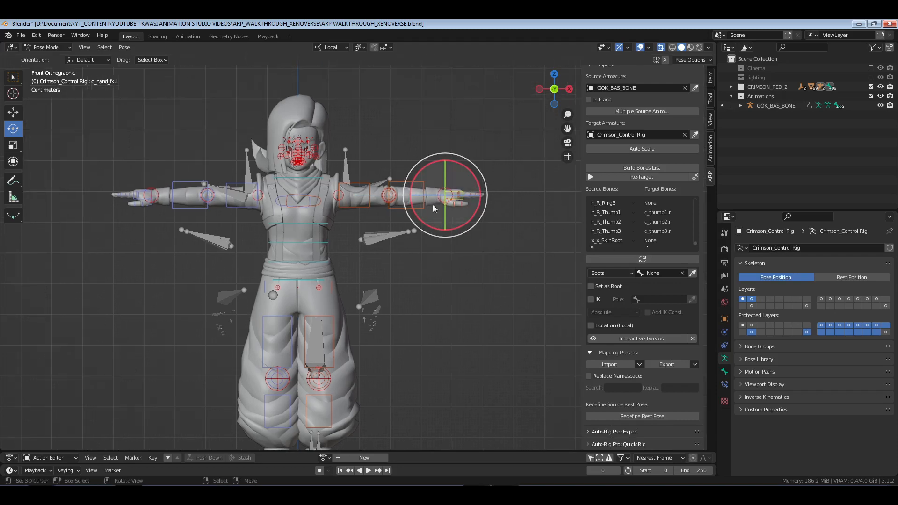
pyautogui.click(652, 260)
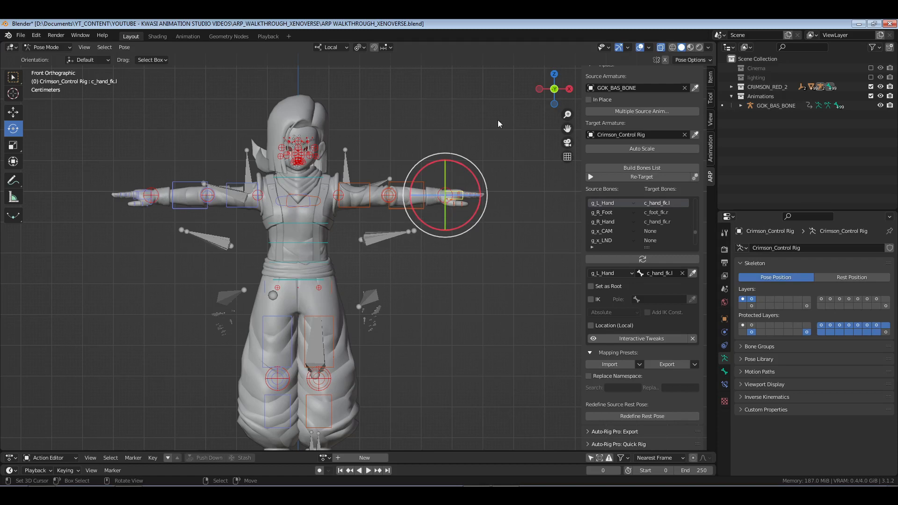
# - Box-select the arm controllers on each side of the rig in turn to compare both sides, and clear the selection
pyautogui.moveTo(507, 119); pyautogui.dragTo(336, 280)
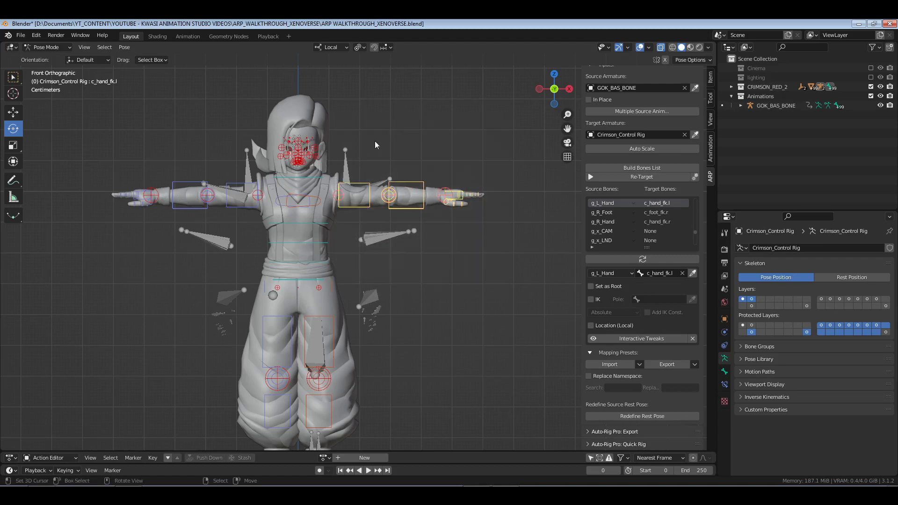
pyautogui.moveTo(508, 134); pyautogui.dragTo(335, 291)
pyautogui.moveTo(78, 132); pyautogui.dragTo(243, 261)
pyautogui.moveTo(65, 127); pyautogui.dragTo(240, 298)
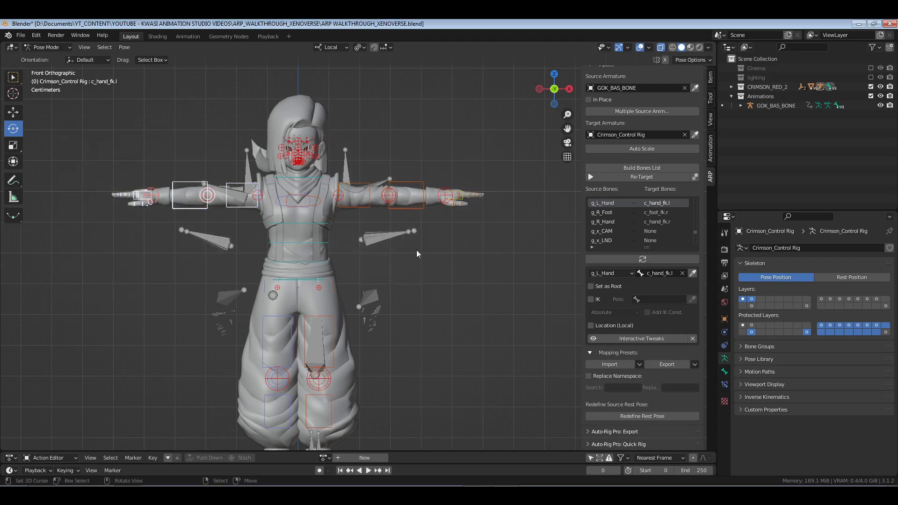
pyautogui.moveTo(489, 153); pyautogui.dragTo(351, 305)
pyautogui.hotkey('alt', 'a')
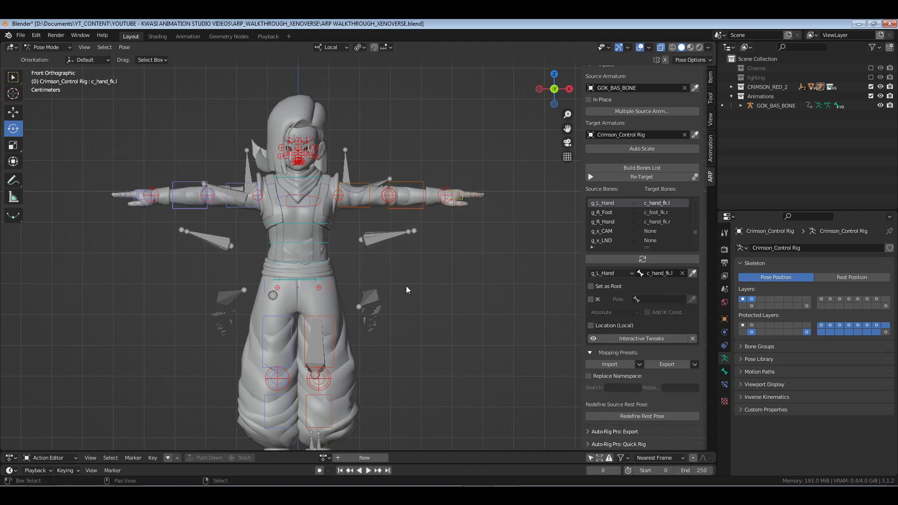
# - Play the animation briefly with the character seen from behind, return to frame 0, and switch the rig to Object Mode
pyautogui.keyDown('shift'); pyautogui.moveTo(407, 290); pyautogui.dragTo(426, 265, button='middle'); pyautogui.keyUp('shift')
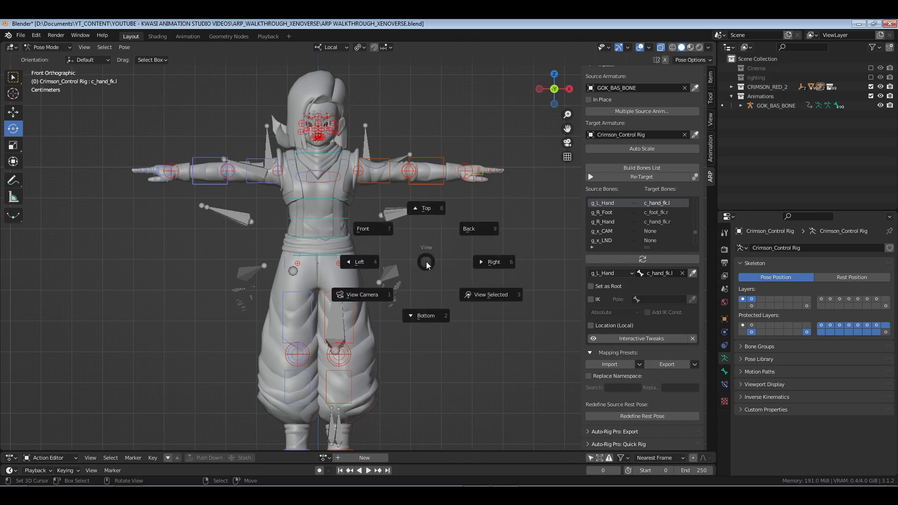
pyautogui.press('space')
pyautogui.press('space')
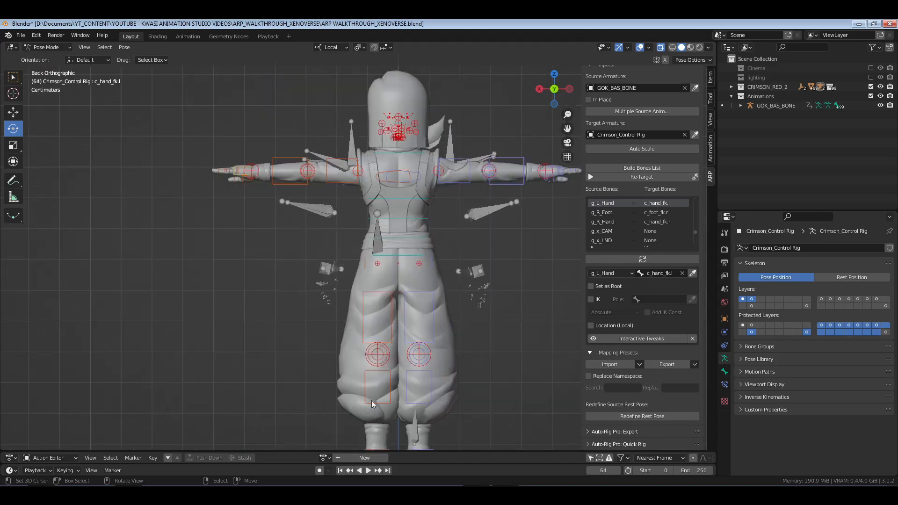
pyautogui.click(340, 471)
pyautogui.scroll(-2, 425, 259)
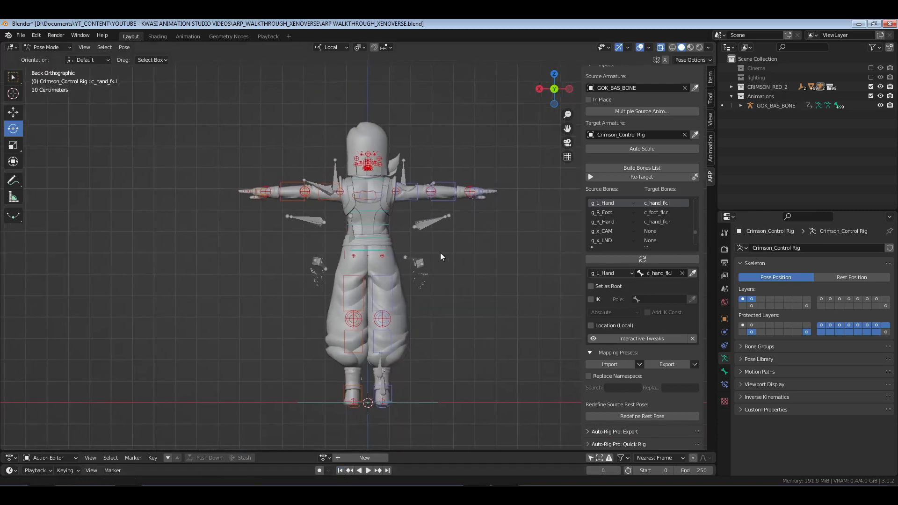
pyautogui.hotkey('ctrl', 'Tab')
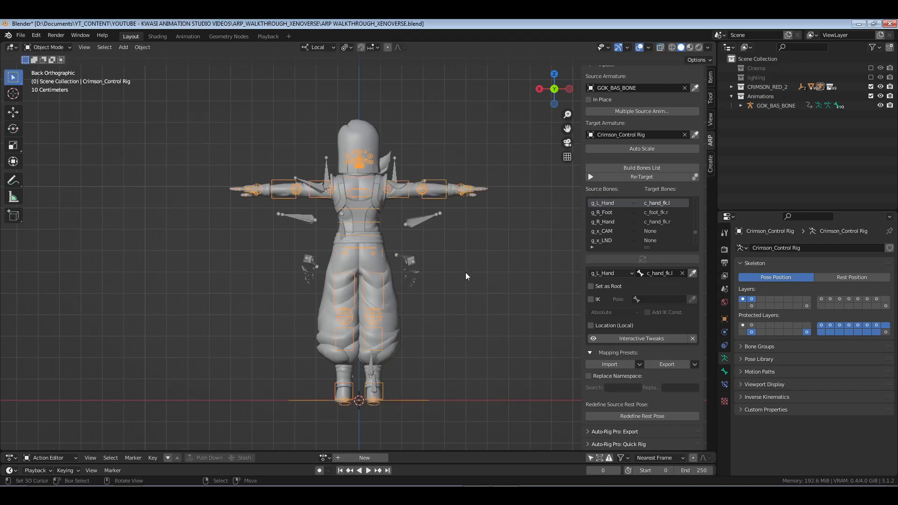
# - Try rotating Crimson_Control Rig 180° about the Z axis against the source skeleton, and undo the rotation
pyautogui.write('rz180')
pyautogui.press('Return')
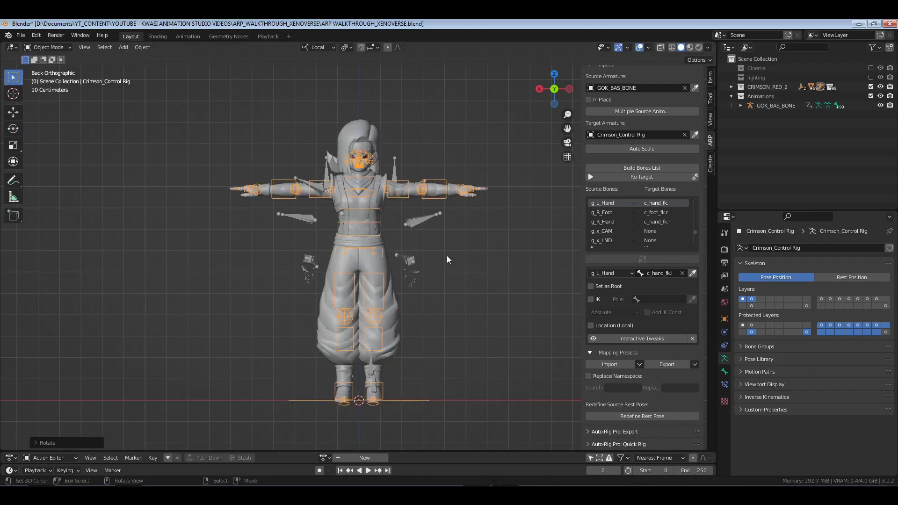
pyautogui.scroll(4, 447, 259)
pyautogui.scroll(-2, 392, 165)
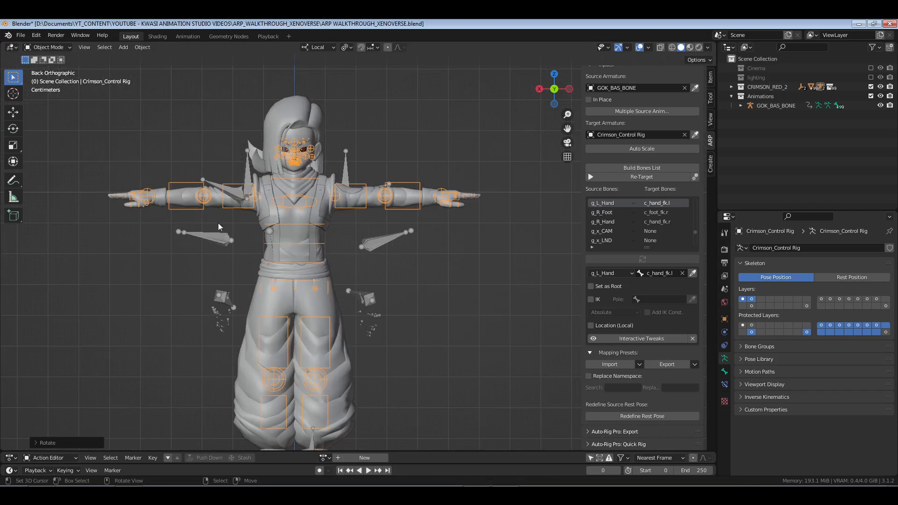
pyautogui.keyDown('shift'); pyautogui.moveTo(462, 275); pyautogui.dragTo(468, 270, button='middle'); pyautogui.keyUp('shift')
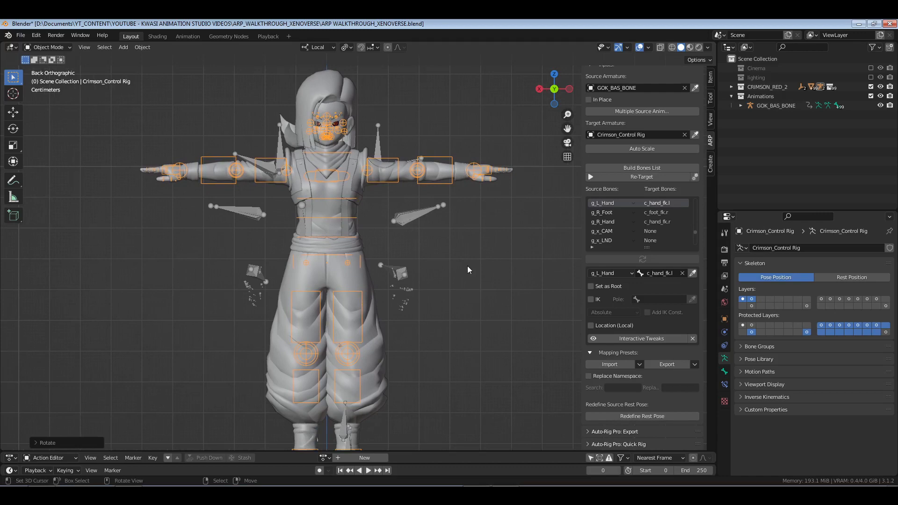
pyautogui.hotkey('ctrl', 'z')
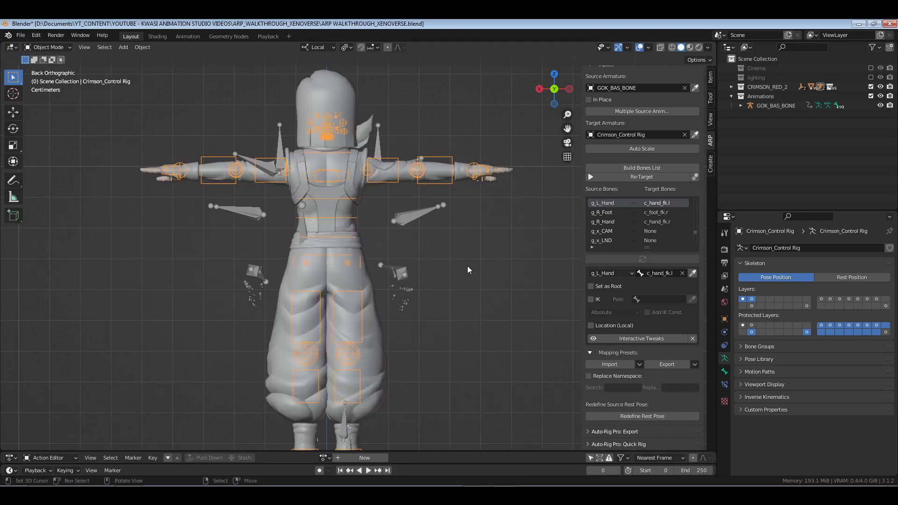
# - Deselect all objects, check both skeletons from the front and at an angle, and save the Blender file
pyautogui.press('KP_1')
pyautogui.hotkey('alt', 'a')
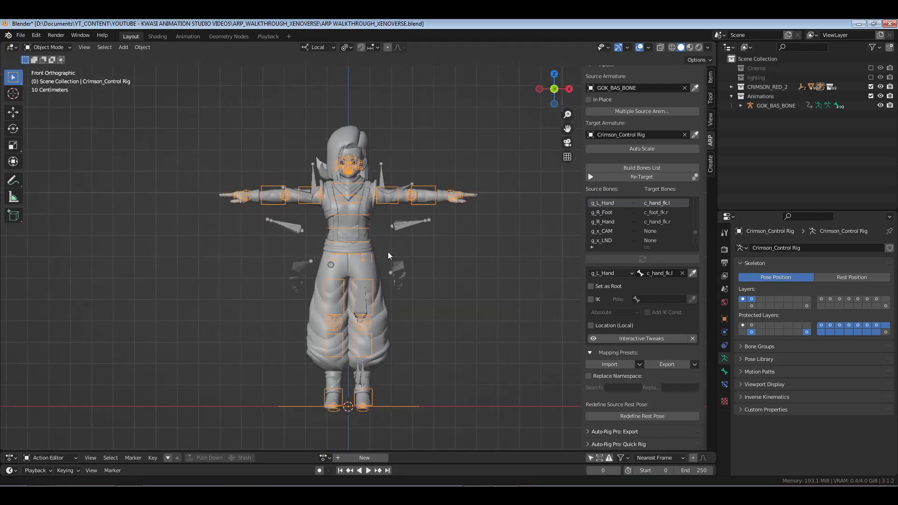
pyautogui.moveTo(456, 265); pyautogui.dragTo(433, 274, button='middle')
pyautogui.moveTo(422, 234); pyautogui.dragTo(408, 256, button='middle')
pyautogui.hotkey('ctrl', 's')
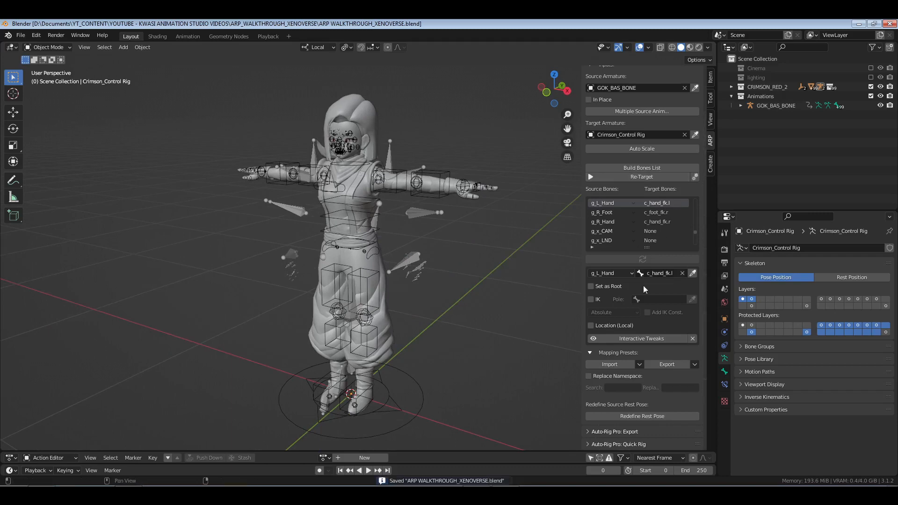
pyautogui.moveTo(463, 291); pyautogui.dragTo(441, 258, button='middle')
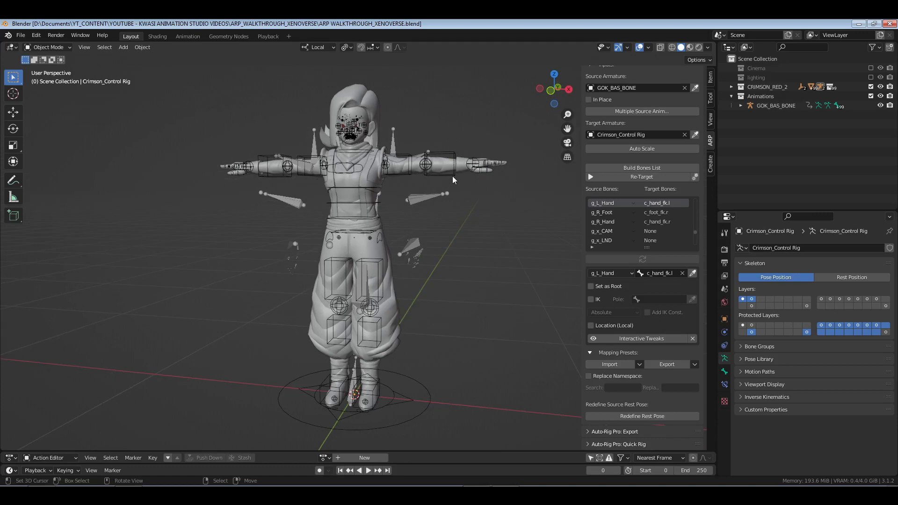
# - Put Crimson_Control Rig in Pose Mode and select its c_hand_fk.l controller for a closer look
pyautogui.moveTo(423, 204); pyautogui.dragTo(436, 251, button='middle')
pyautogui.scroll(3, 407, 211)
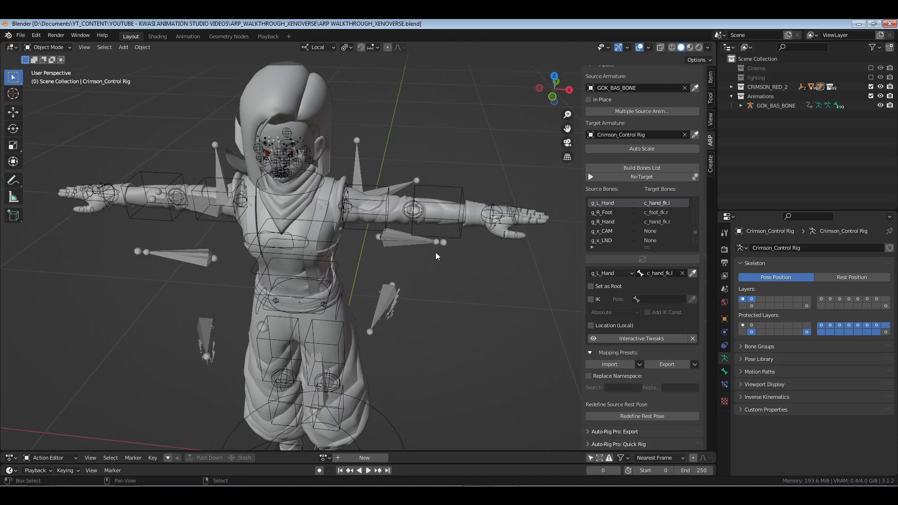
pyautogui.click(458, 192)
pyautogui.hotkey('ctrl', 'Tab')
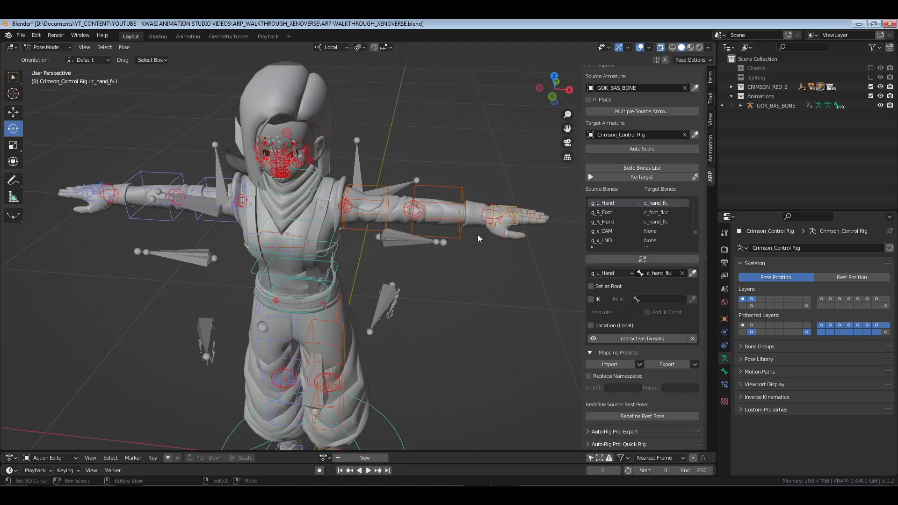
pyautogui.click(502, 205)
pyautogui.moveTo(504, 239); pyautogui.dragTo(472, 222, button='middle')
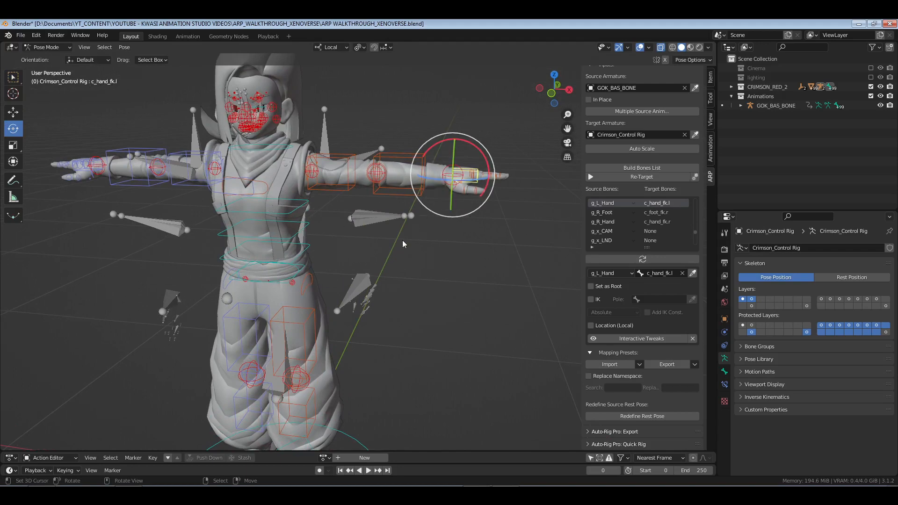
# - Open the GOK_BAS_BONE skeleton in Edit Mode and select its b_R_ArmRoll bone beside the detached finger bones
pyautogui.click(389, 226)
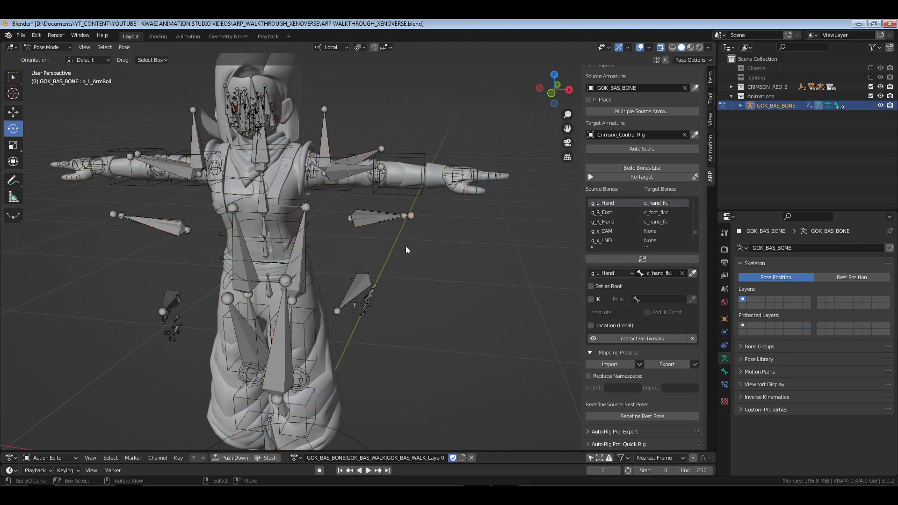
pyautogui.press('Tab')
pyautogui.scroll(-4, 414, 257)
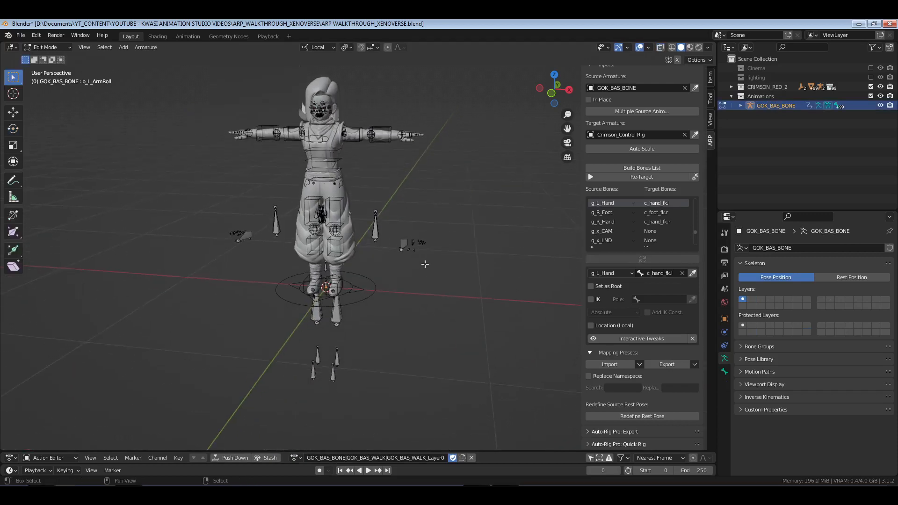
pyautogui.scroll(6, 429, 267)
pyautogui.keyDown('shift'); pyautogui.moveTo(501, 263); pyautogui.dragTo(399, 279, button='middle'); pyautogui.keyUp('shift')
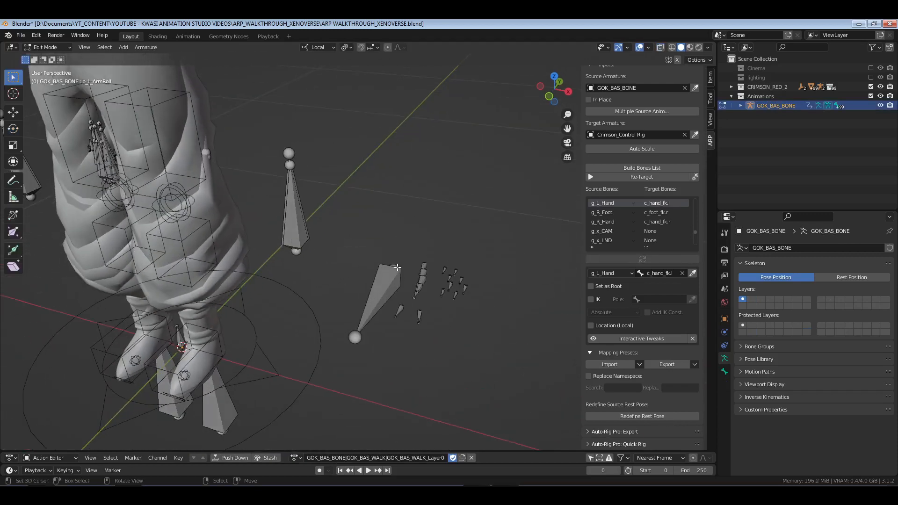
pyautogui.click(394, 279)
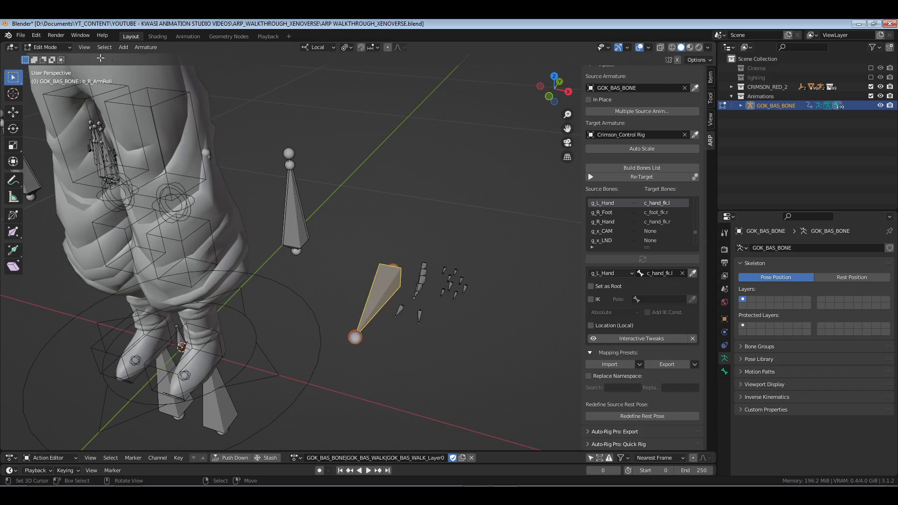
# - Return GOK_BAS_BONE to Object Mode, deselect everything, and view both skeletons at full height from an angle
pyautogui.press('Tab')
pyautogui.scroll(-6, 380, 213)
pyautogui.hotkey('alt', 'a')
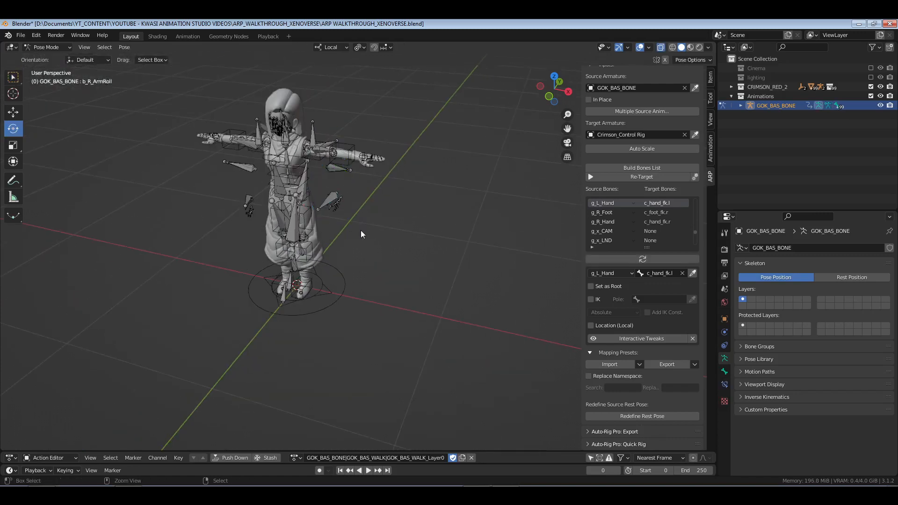
pyautogui.hotkey('ctrl', 'Tab')
pyautogui.moveTo(360, 230); pyautogui.dragTo(445, 328, button='middle')
pyautogui.hotkey('alt', 'a')
pyautogui.scroll(1, 391, 210)
pyautogui.scroll(3, 450, 260)
pyautogui.scroll(-2, 449, 267)
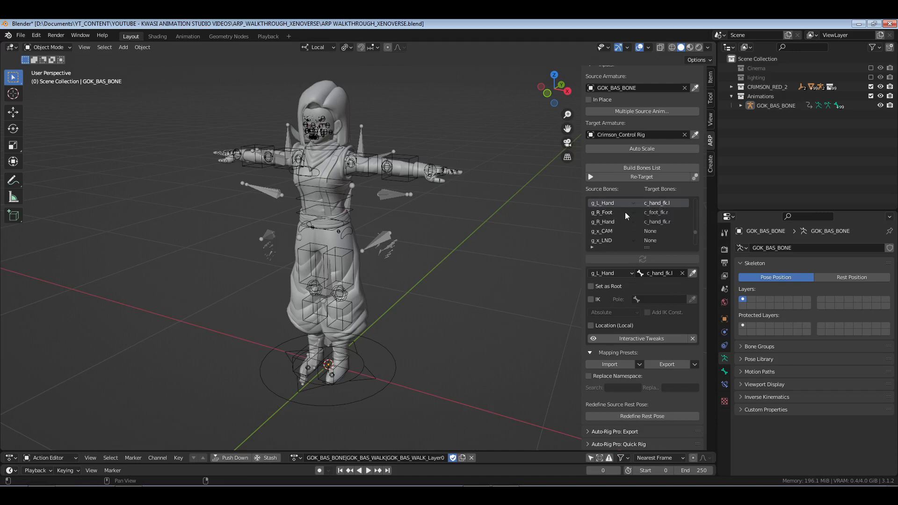
# - Browse the remap bones list, and synchronise it with the control rig's c_hand_fk.l controller selected in Pose Mode
pyautogui.scroll(2, 649, 225)
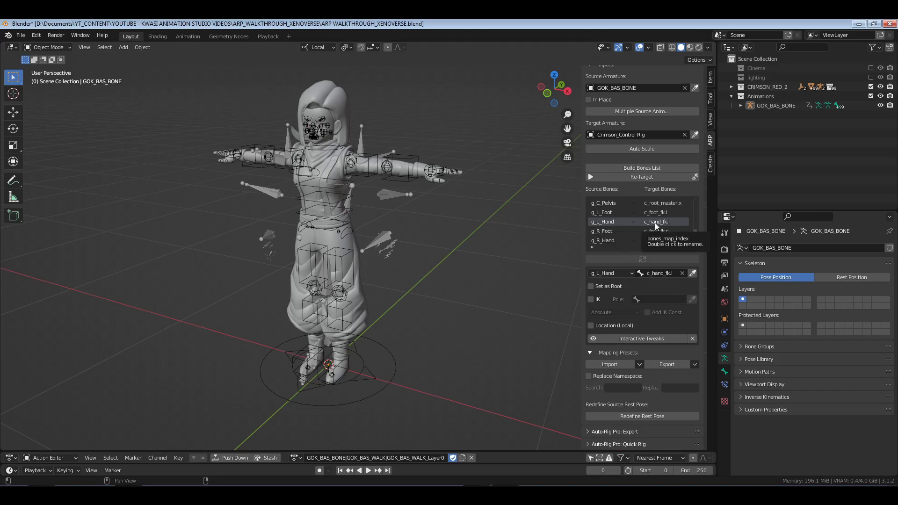
pyautogui.scroll(-10, 654, 222)
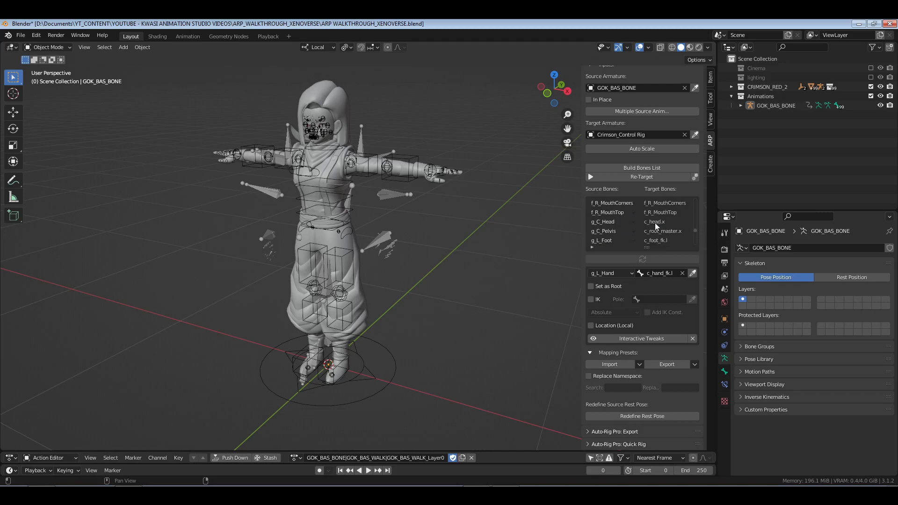
pyautogui.scroll(-7, 655, 223)
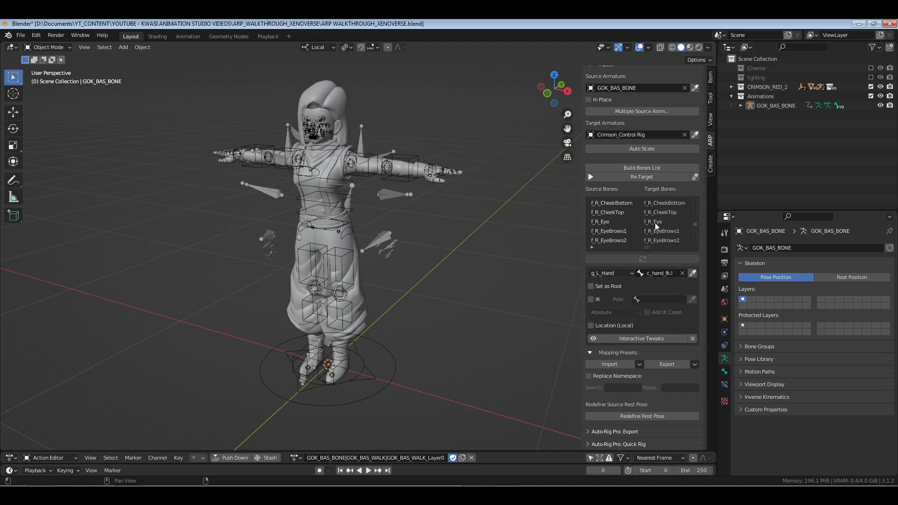
pyautogui.scroll(2, 655, 222)
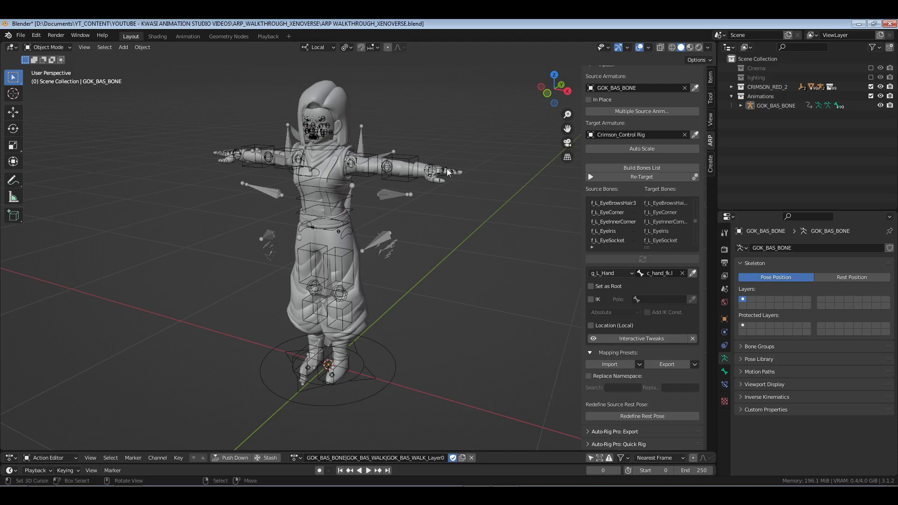
pyautogui.click(413, 157)
pyautogui.hotkey('ctrl', 'Tab')
pyautogui.moveTo(413, 157); pyautogui.dragTo(447, 206, button='middle')
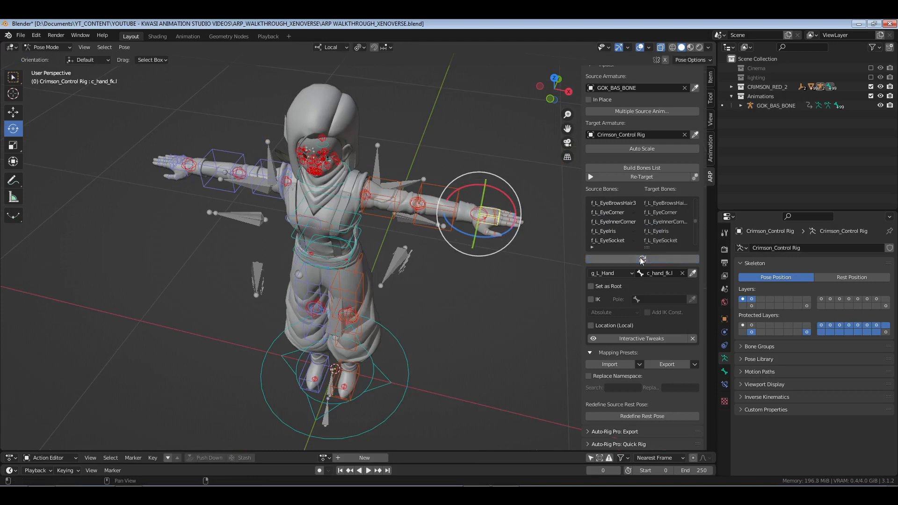
pyautogui.click(642, 260)
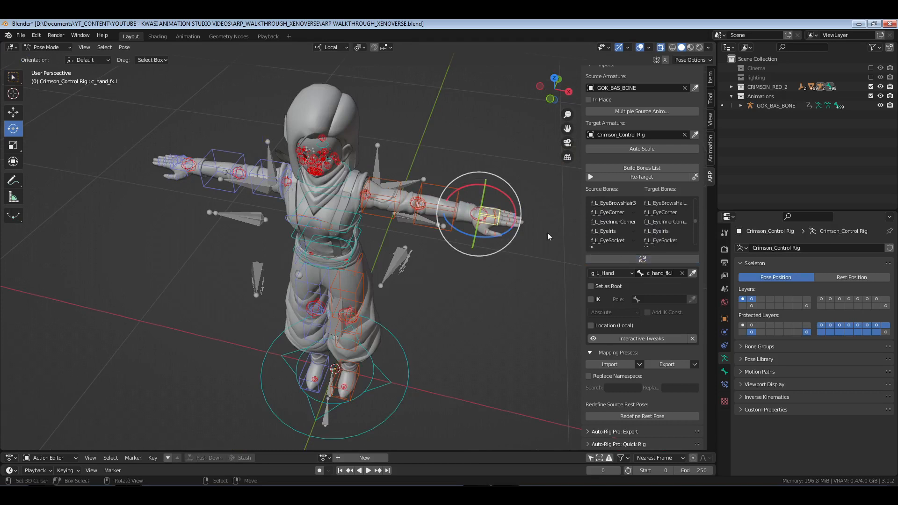
pyautogui.click(644, 262)
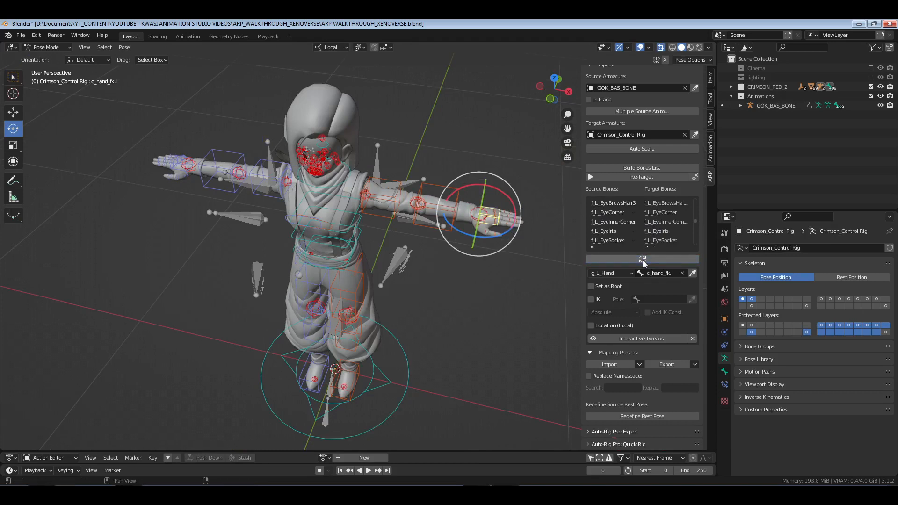
# - Select the c_hand_fk.r controller and synchronise the remap bones list to its mapping entry
pyautogui.click(187, 160)
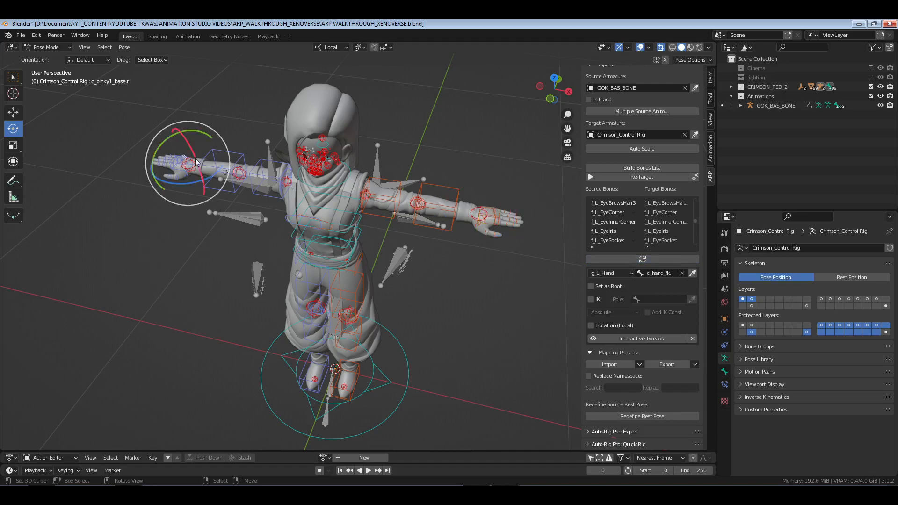
pyautogui.moveTo(192, 162); pyautogui.dragTo(189, 193, button='middle')
pyautogui.click(181, 189)
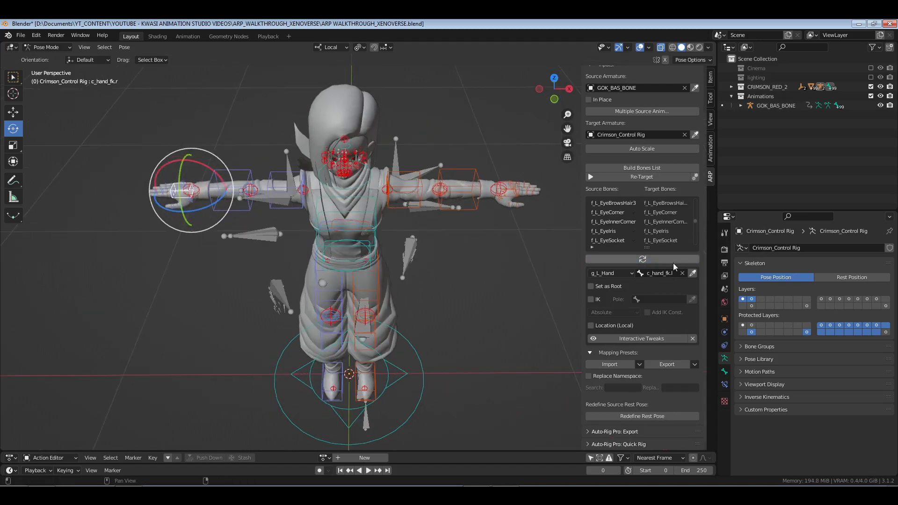
pyautogui.click(661, 259)
pyautogui.scroll(-3, 619, 239)
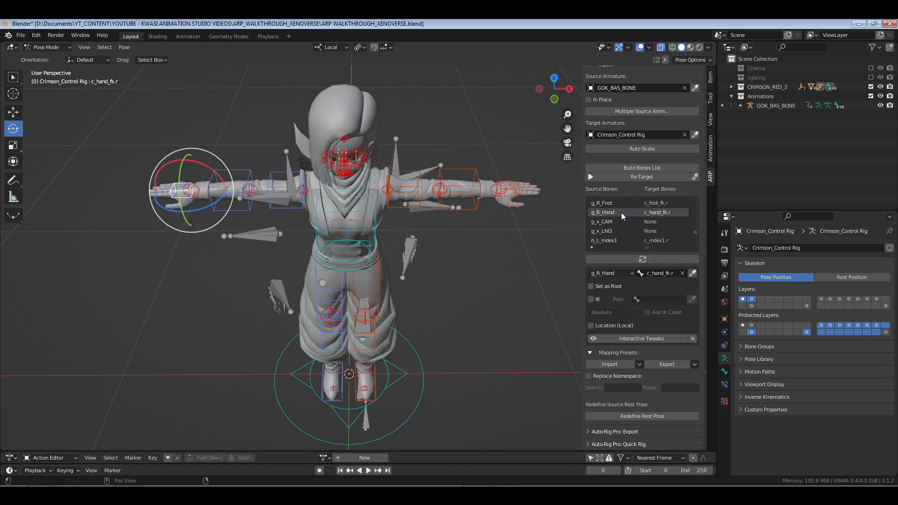
# - Switch to GOK_BAS_BONE in Pose Mode and frame its b_R_ArmRoll bone from the side
pyautogui.hotkey('ctrl', 'Tab')
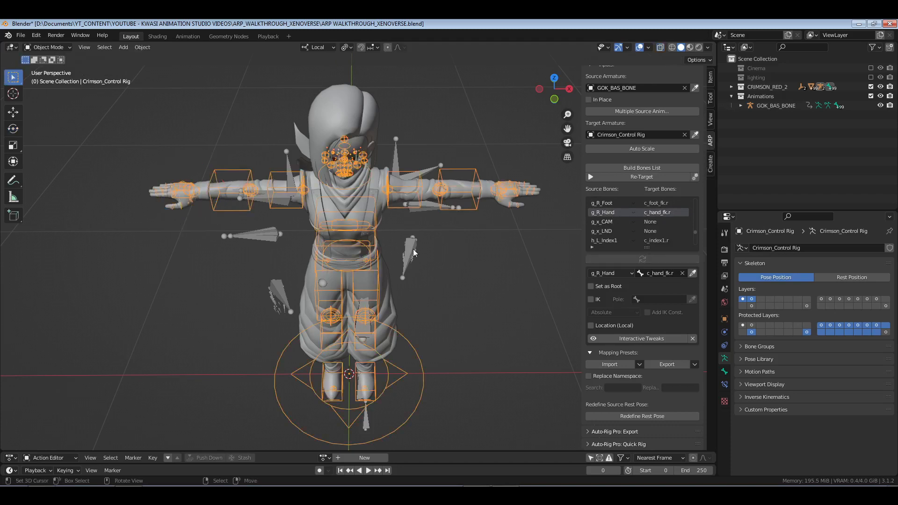
pyautogui.rightClick(409, 252)
pyautogui.moveTo(431, 284); pyautogui.dragTo(407, 229, button='middle')
pyautogui.hotkey('ctrl', 'Tab')
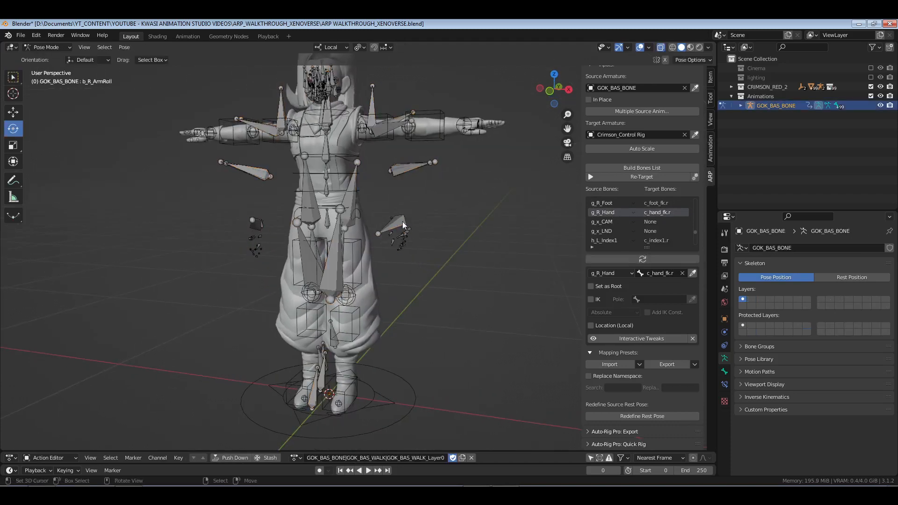
pyautogui.click(402, 221)
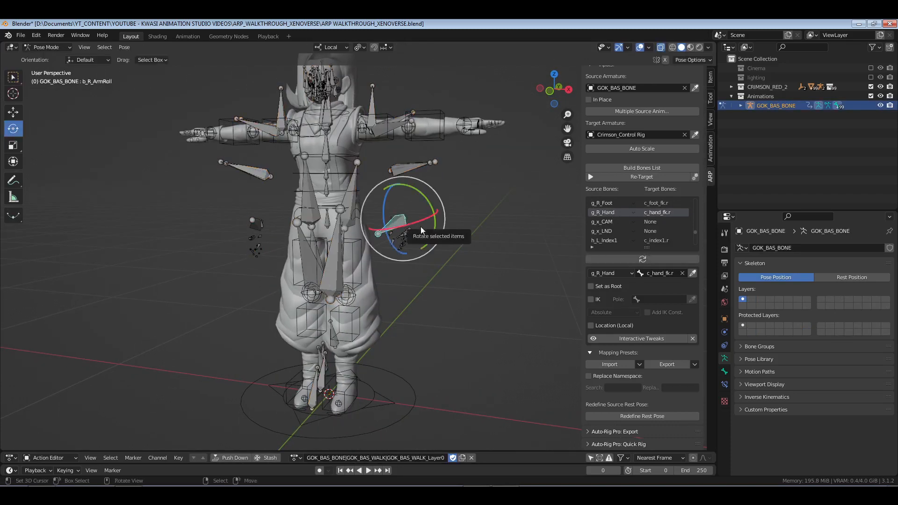
pyautogui.press('KP_Decimal')
pyautogui.scroll(-3, 471, 234)
pyautogui.moveTo(470, 234); pyautogui.dragTo(416, 240, button='middle')
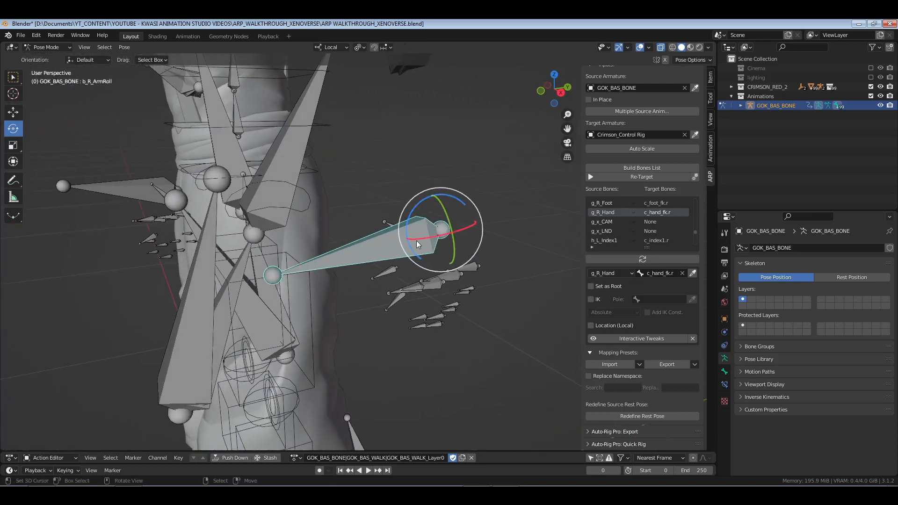
# - Select the overlapping b_R_Hand source bone and synchronise the remap bones list to its mapping entry
pyautogui.rightClick(439, 236)
pyautogui.hotkey('ctrl', 'z')
pyautogui.rightClick(442, 233)
pyautogui.rightClick(433, 232)
pyautogui.rightClick(399, 238)
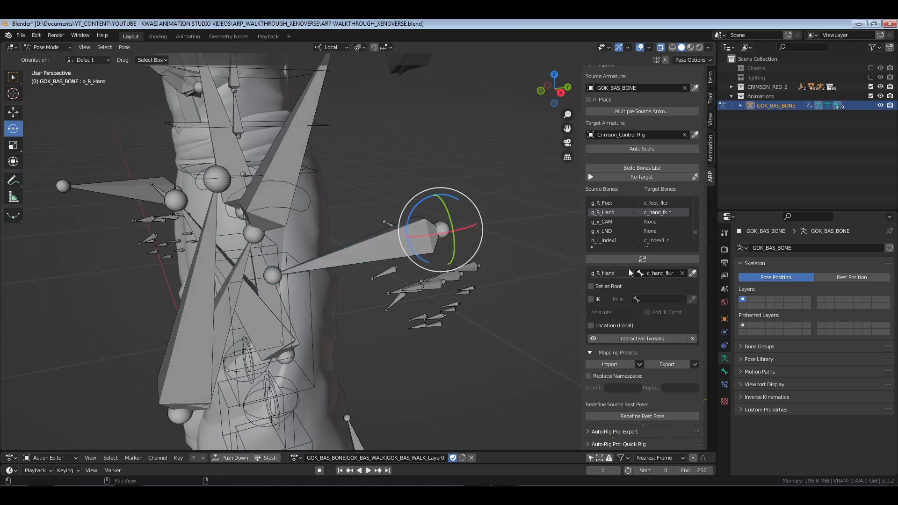
pyautogui.click(650, 262)
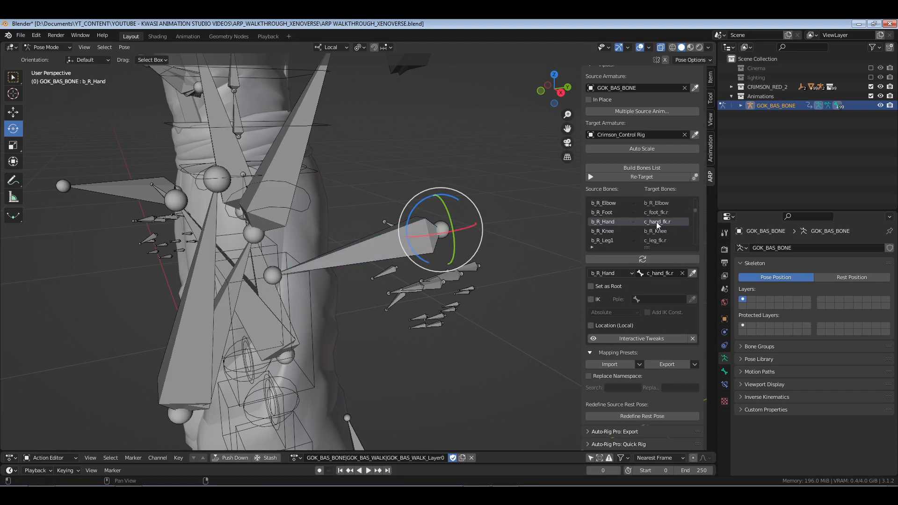
# - Switch back to Crimson_Control Rig in Pose Mode and select its c_hand_fk.l controller
pyautogui.scroll(-4, 362, 191)
pyautogui.moveTo(363, 190); pyautogui.dragTo(412, 181, button='middle')
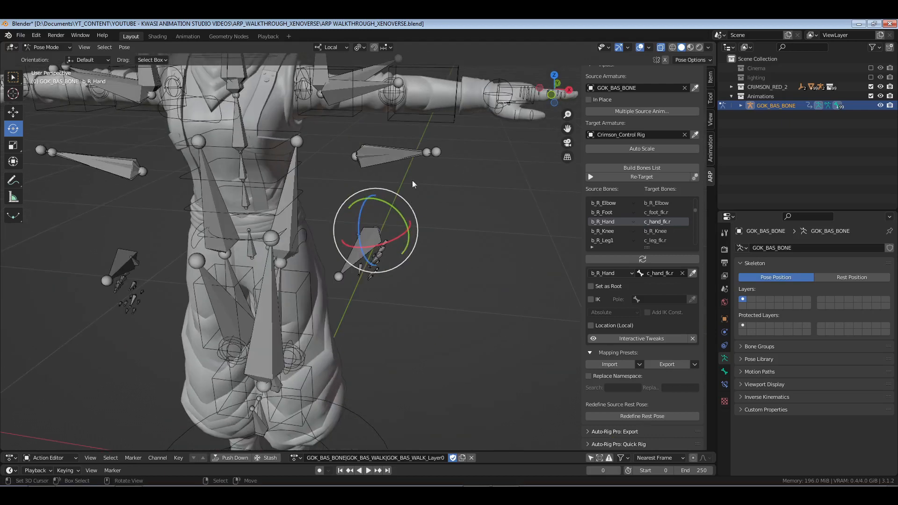
pyautogui.hotkey('ctrl', 'Tab')
pyautogui.click(444, 71)
pyautogui.hotkey('ctrl', 'Tab')
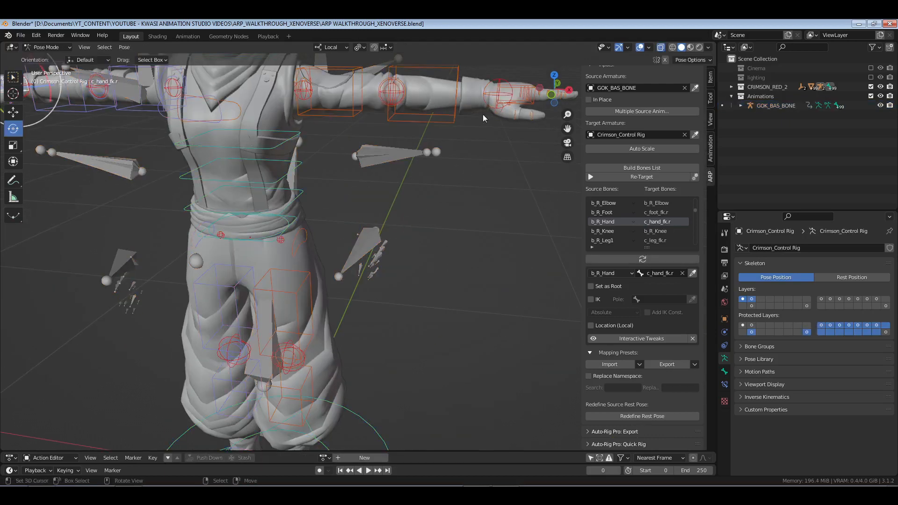
pyautogui.click(517, 91)
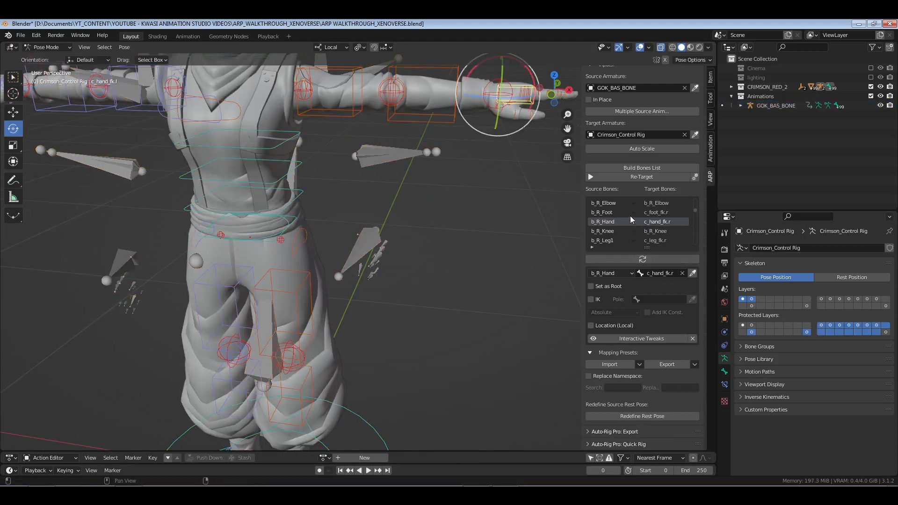
# - Select c_hand_fk.r on the opposite hand and look up its g_R_Hand mapping in the bones list
pyautogui.scroll(-1, 166, 163)
pyautogui.keyDown('shift'); pyautogui.moveTo(166, 163); pyautogui.dragTo(276, 210, button='middle'); pyautogui.keyUp('shift')
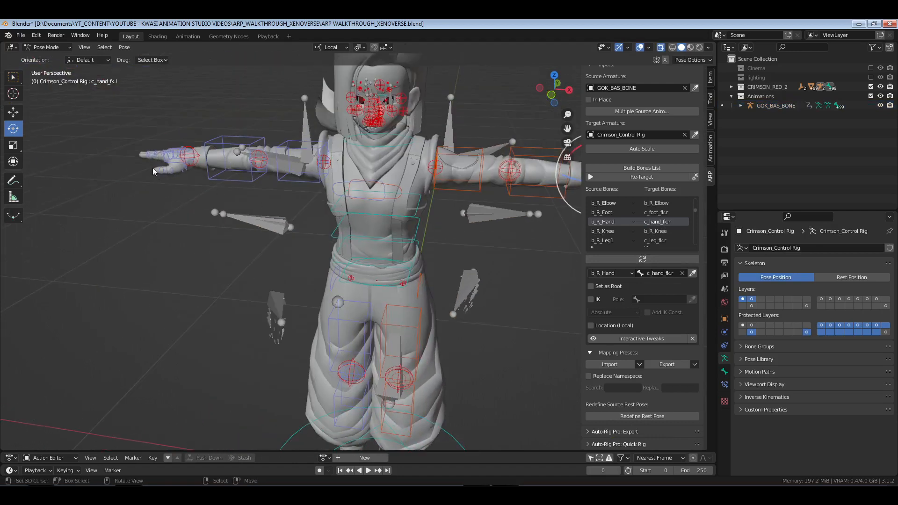
pyautogui.click(178, 155)
pyautogui.click(643, 259)
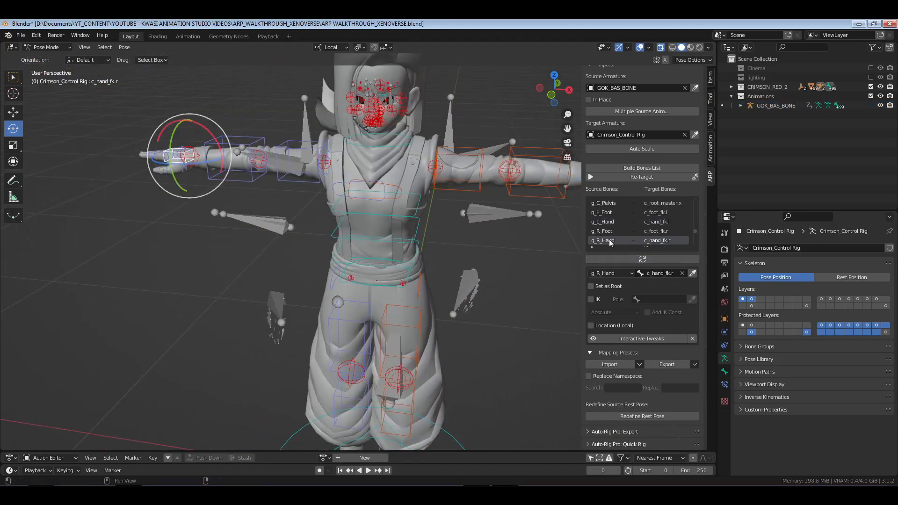
pyautogui.scroll(-2, 610, 242)
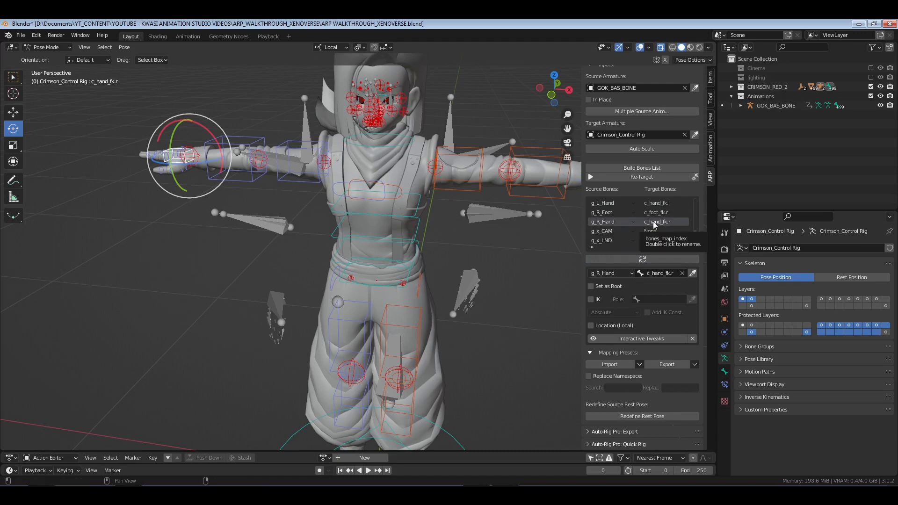
# - Select c_hand_fk.l, synchronise the bones list to g_L_Hand, and check the neighbouring hand and foot mappings
pyautogui.keyDown('shift'); pyautogui.moveTo(571, 175); pyautogui.dragTo(453, 180, button='middle'); pyautogui.keyUp('shift')
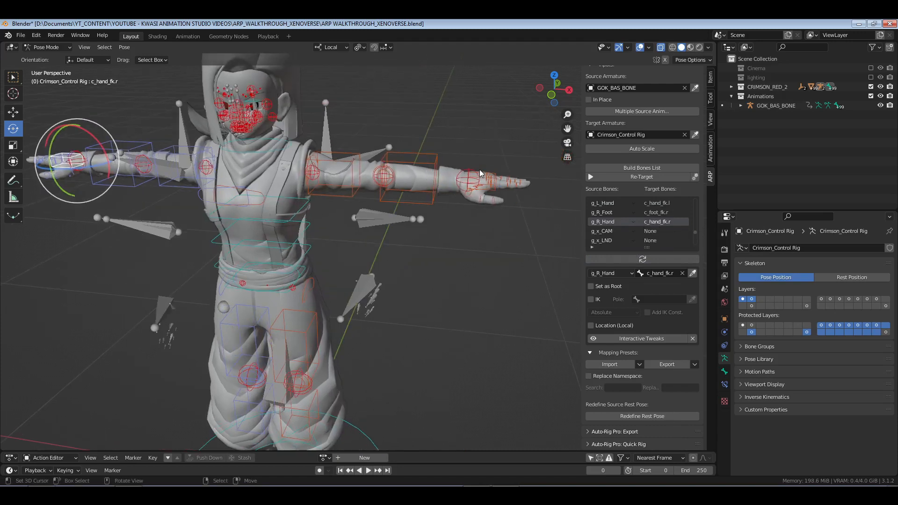
pyautogui.click(480, 174)
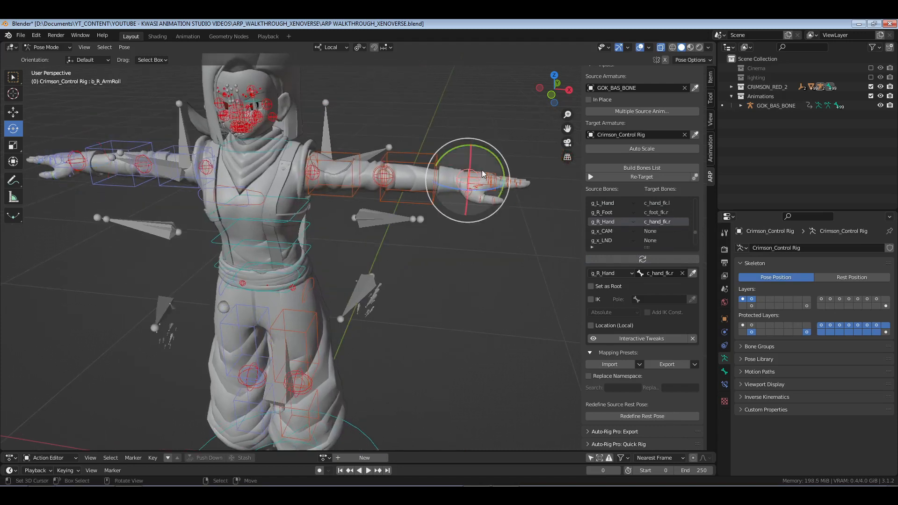
pyautogui.click(645, 262)
pyautogui.scroll(1, 620, 214)
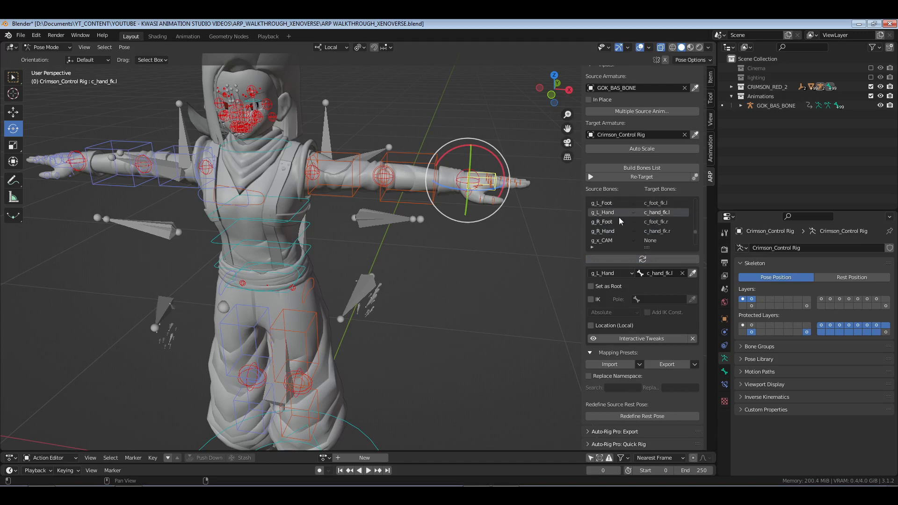
pyautogui.scroll(2, 620, 221)
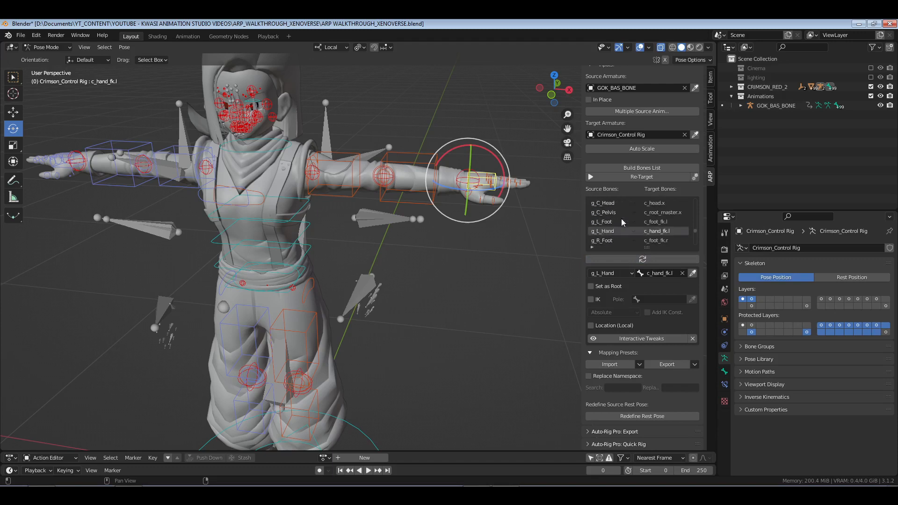
# - Clear the target bones mapped to g_L_Hand and g_R_Hand in the remap bones list
pyautogui.doubleClick(659, 232)
pyautogui.press('BackSpace')
pyautogui.press('Return')
pyautogui.scroll(-4, 667, 236)
pyautogui.doubleClick(662, 212)
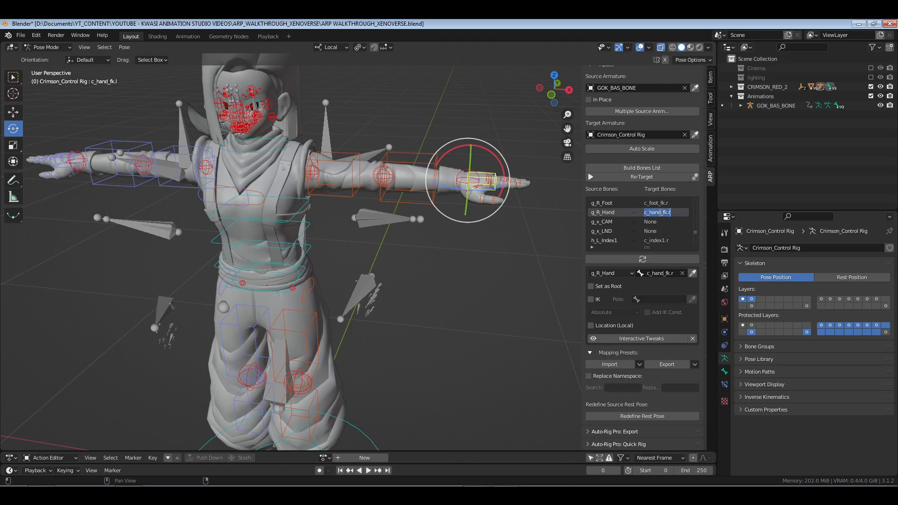
pyautogui.press('BackSpace')
pyautogui.press('Return')
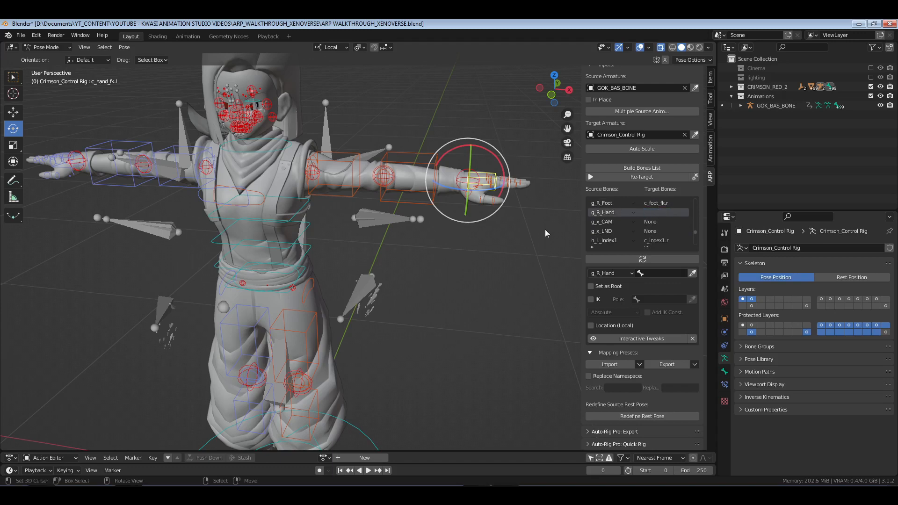
# - Switch to the GOK_BAS_BONE armature and synchronise the bones list to its b_R_Hand mapping
pyautogui.keyDown('ctrl'); pyautogui.click(367, 292); pyautogui.keyUp('ctrl')
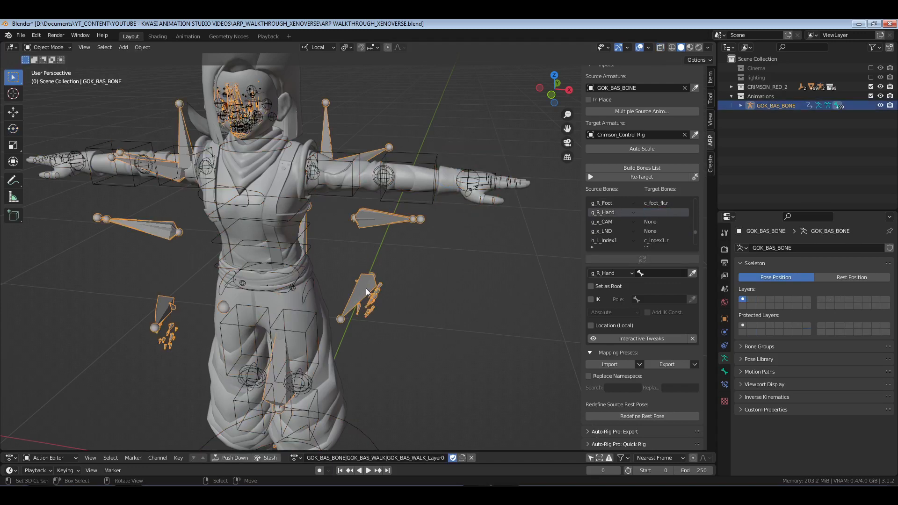
pyautogui.click(650, 259)
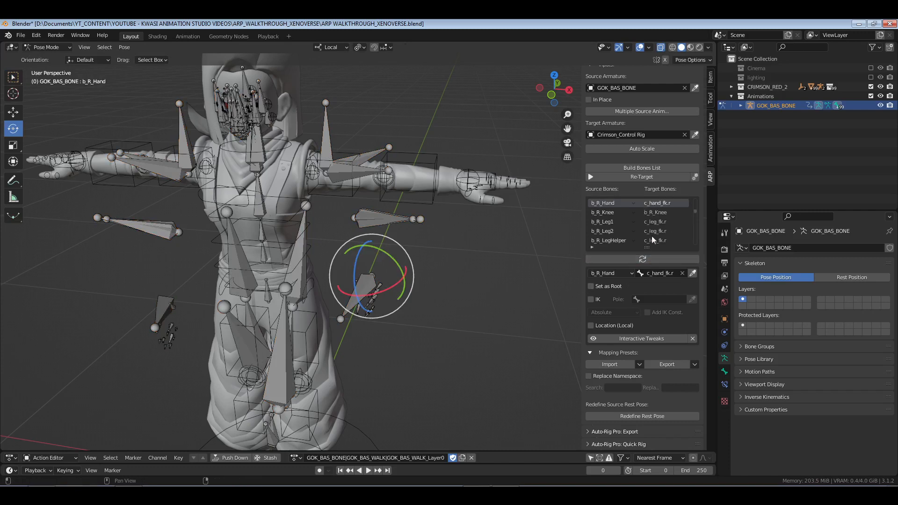
pyautogui.scroll(2, 652, 213)
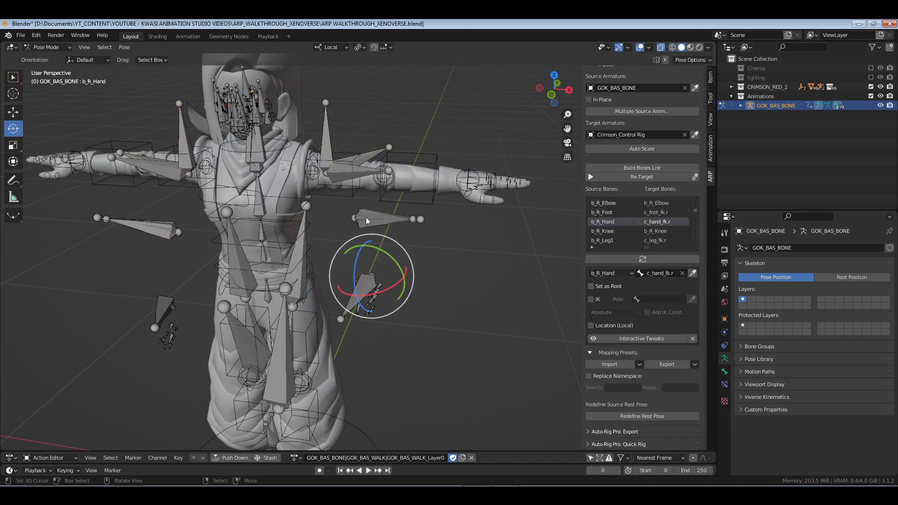
# - Return to Crimson_Control Rig in Pose Mode and synchronise the bones list to the c_hand_fk.l controller's mapping
pyautogui.hotkey('ctrl', 'Tab')
pyautogui.moveTo(363, 220); pyautogui.dragTo(408, 231, button='middle')
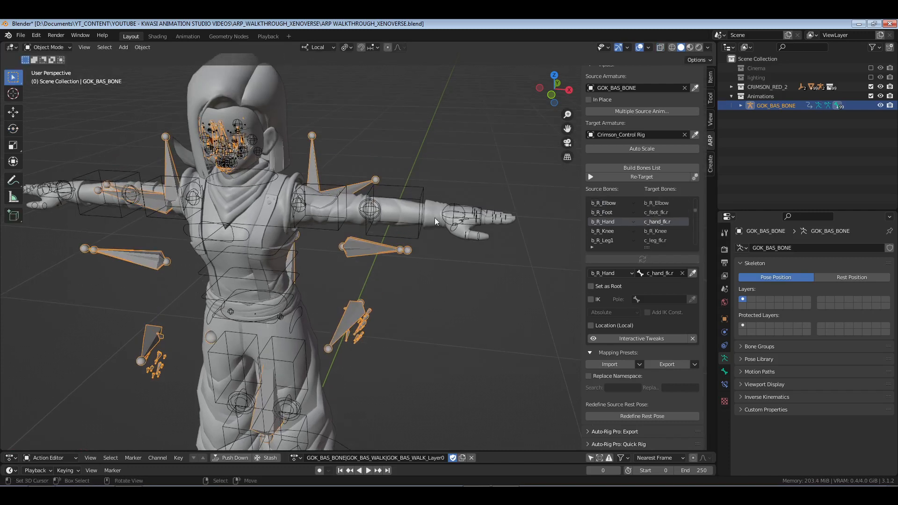
pyautogui.click(456, 214)
pyautogui.hotkey('ctrl', 'Tab')
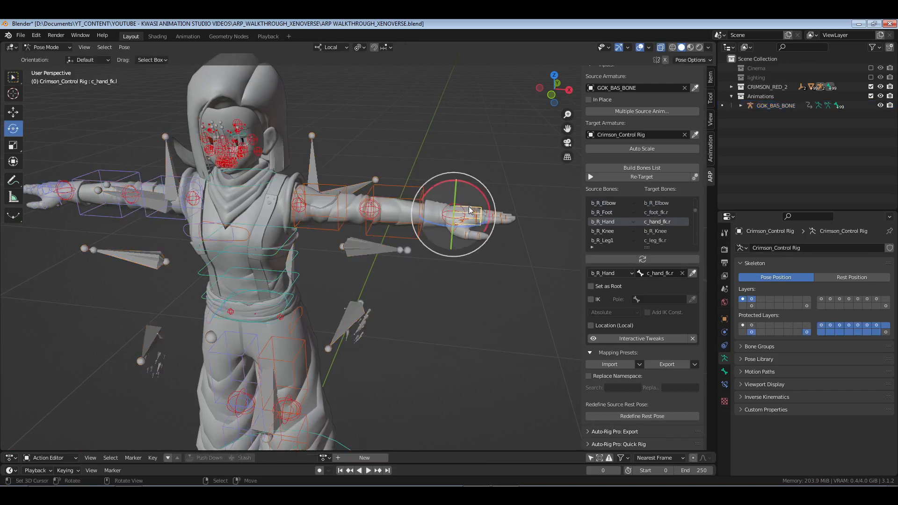
pyautogui.click(643, 259)
pyautogui.scroll(1, 646, 232)
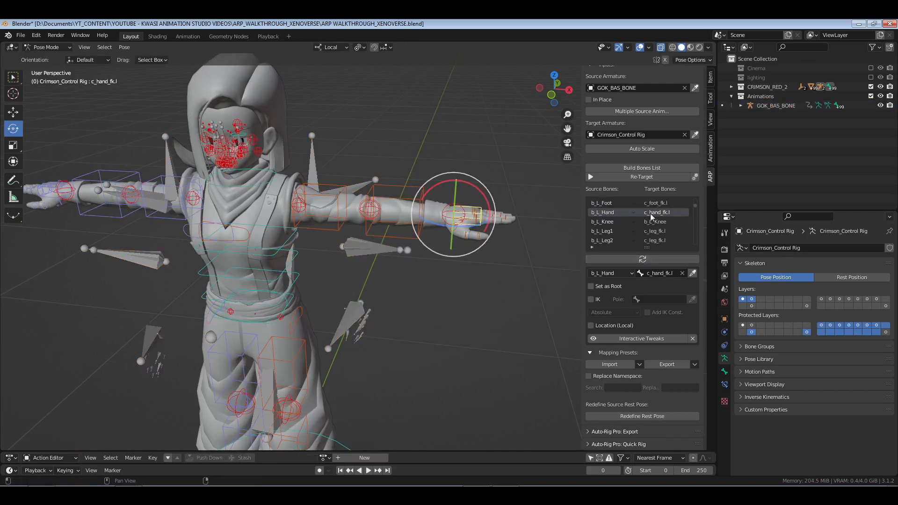
pyautogui.moveTo(335, 291); pyautogui.dragTo(477, 213, button='middle')
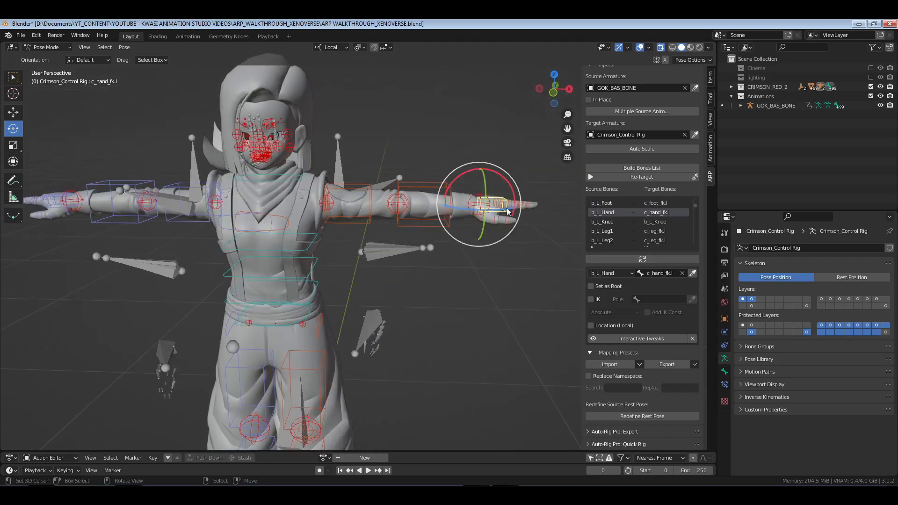
# - Try to re-target the animation onto Crimson_Control Rig from Object Mode
pyautogui.scroll(-2, 425, 236)
pyautogui.hotkey('ctrl', 'Tab')
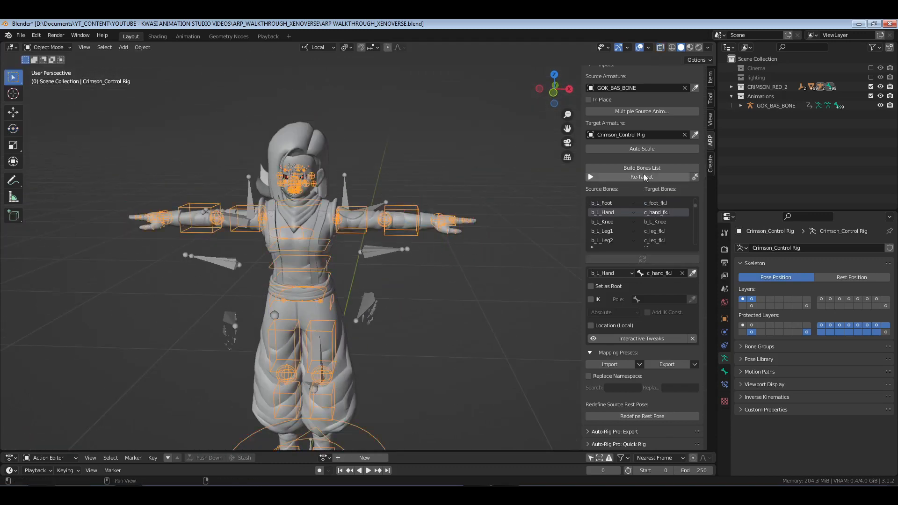
pyautogui.click(644, 176)
# - Select c_root_master.x, clear the target mapped to g_C_Pelvis, and resynchronise the bones list to the b_C_Pelvis mapping
pyautogui.hotkey('ctrl', 'Tab')
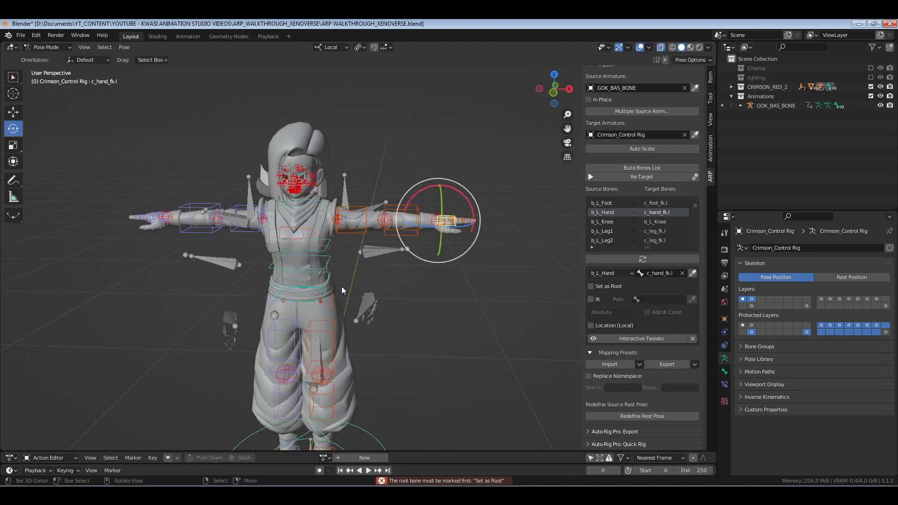
pyautogui.click(328, 294)
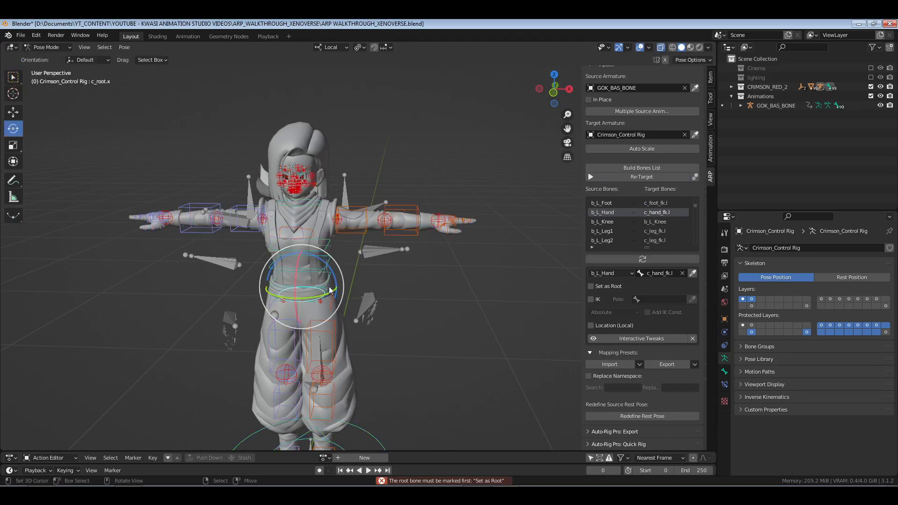
pyautogui.click(642, 259)
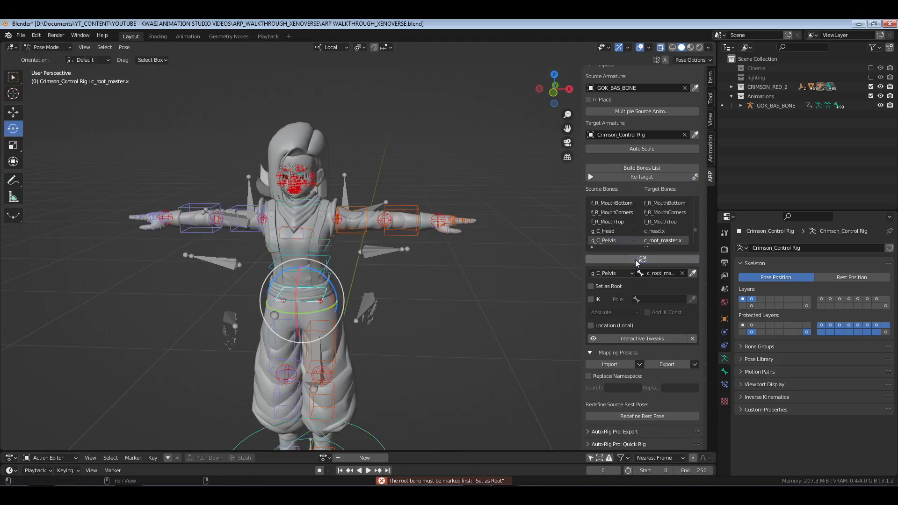
pyautogui.doubleClick(658, 240)
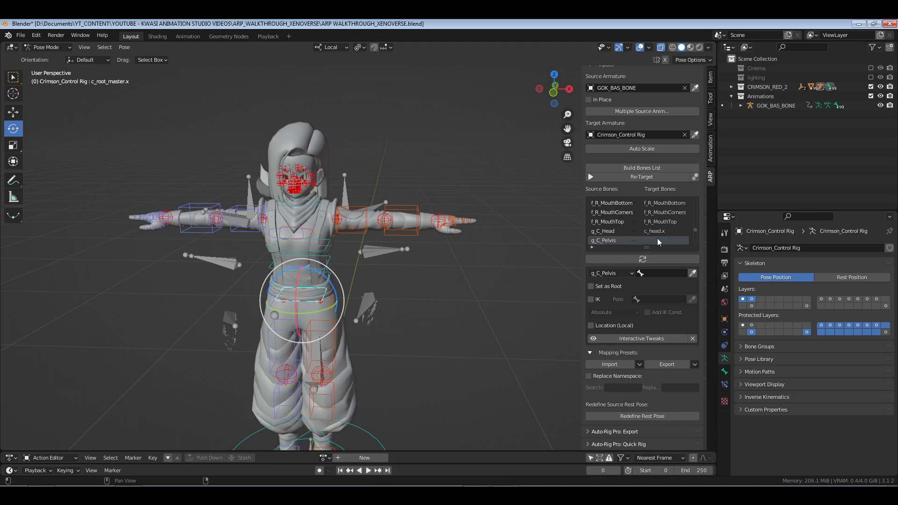
pyautogui.click(643, 259)
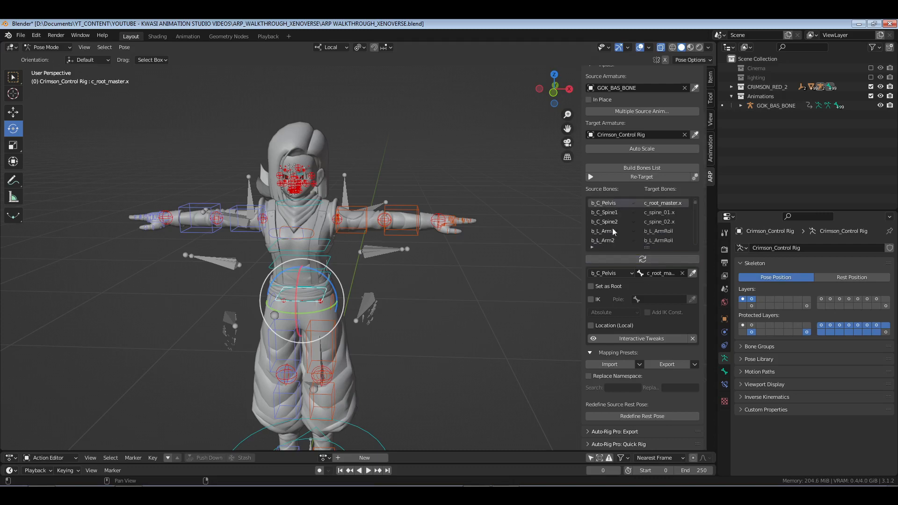
# - Try Re-Target again in Object Mode with the b_C_Pelvis mapping active
pyautogui.moveTo(402, 294)
pyautogui.mouseDown(button='middle')
pyautogui.moveTo(376, 292)
pyautogui.moveTo(398, 291)
pyautogui.mouseUp(button='middle')
pyautogui.hotkey('ctrl', 'Tab')
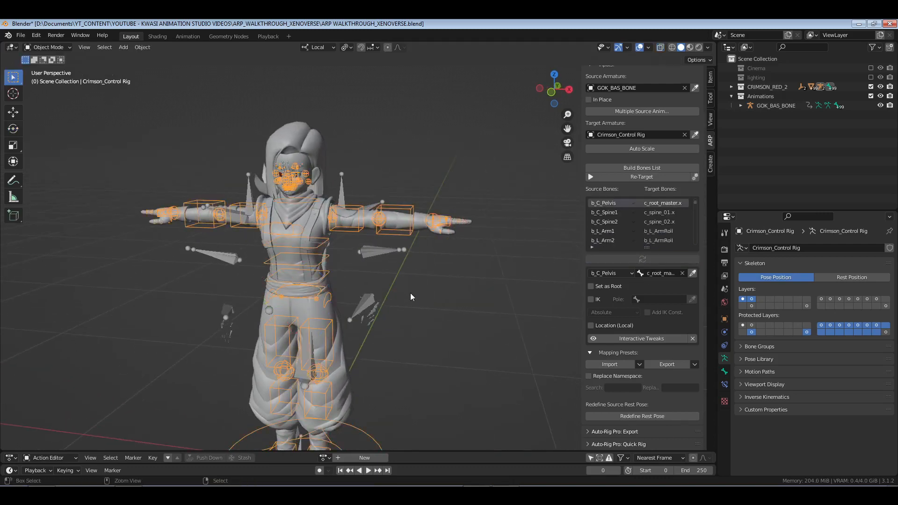
pyautogui.click(660, 178)
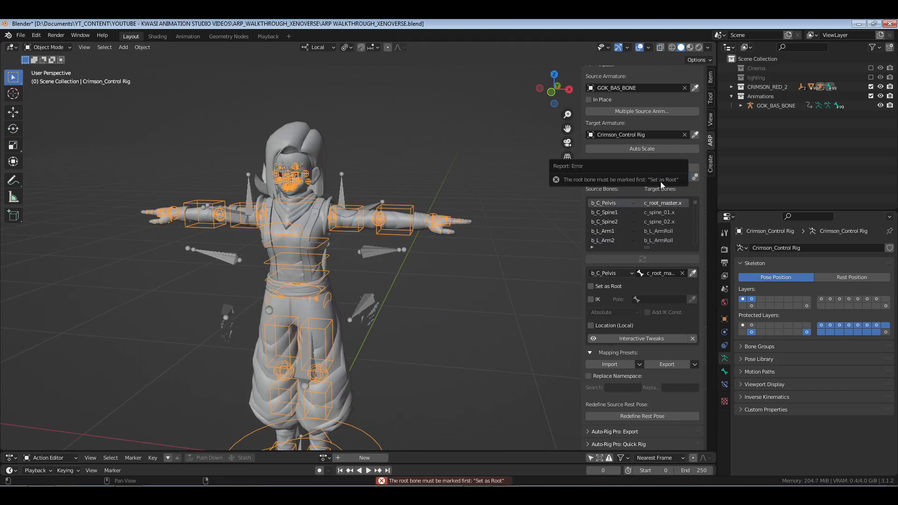
# - Mark the b_C_Pelvis mapping as the root bone, and run Re-Target on the rig in Object Mode
pyautogui.hotkey('ctrl', 'Tab')
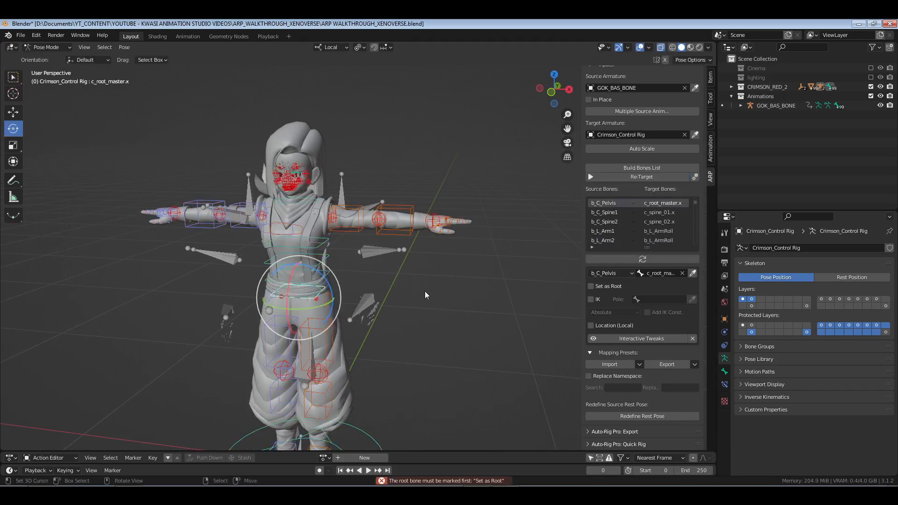
pyautogui.click(591, 286)
pyautogui.hotkey('ctrl', 'Tab')
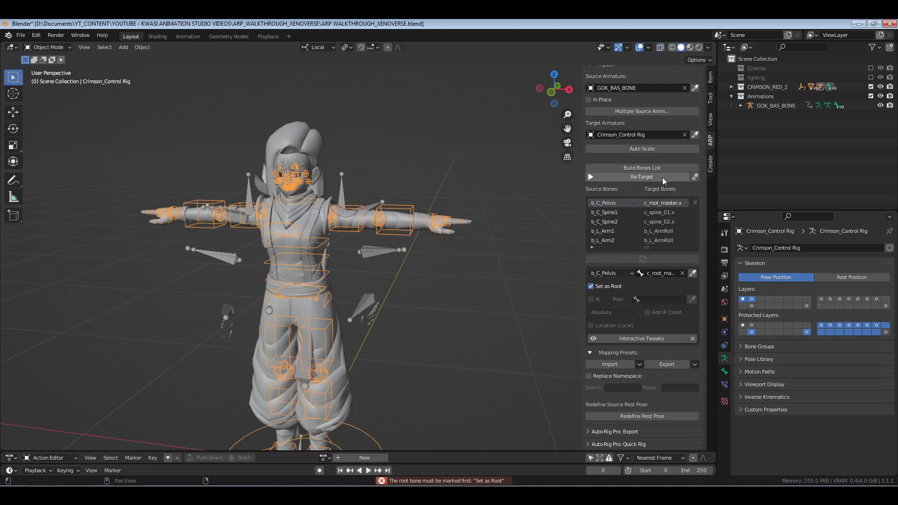
pyautogui.click(662, 177)
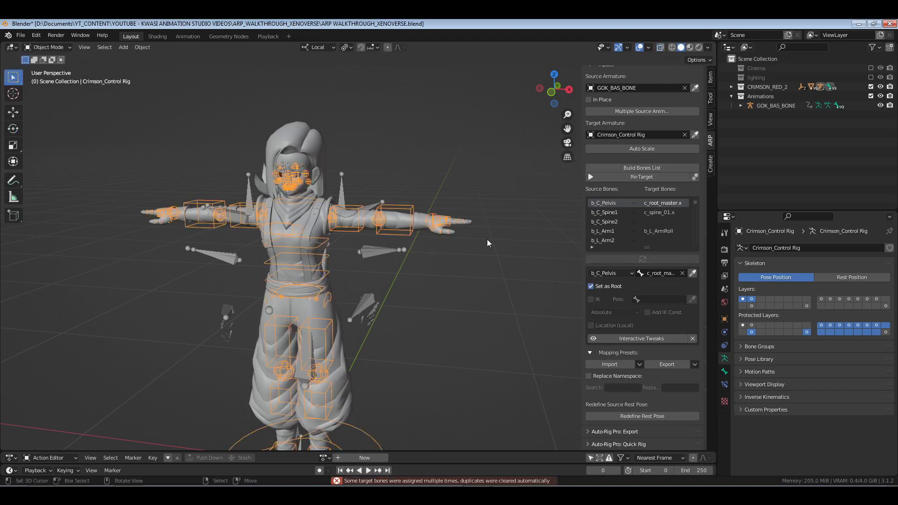
# - Re-target frames 1 to 70 with Bezier keyframe interpolation, play the result, and return to the first frame
pyautogui.click(672, 176)
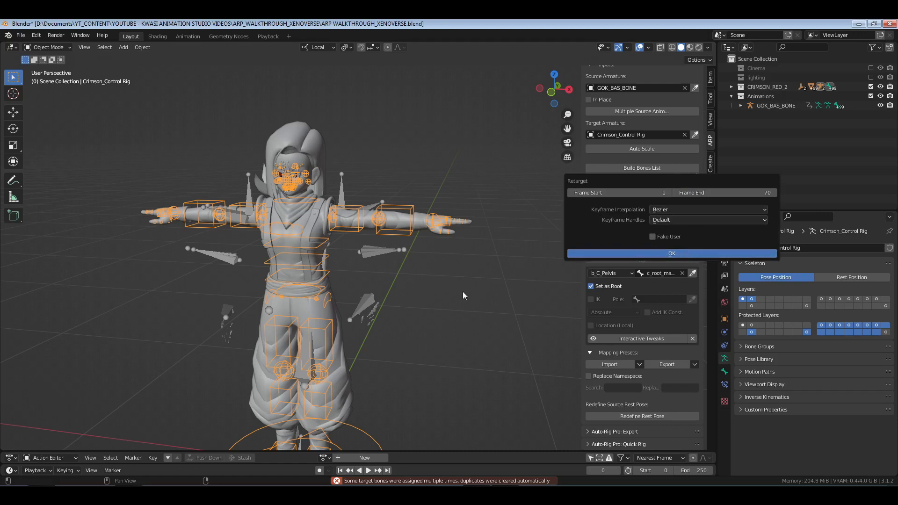
pyautogui.scroll(-3, 406, 253)
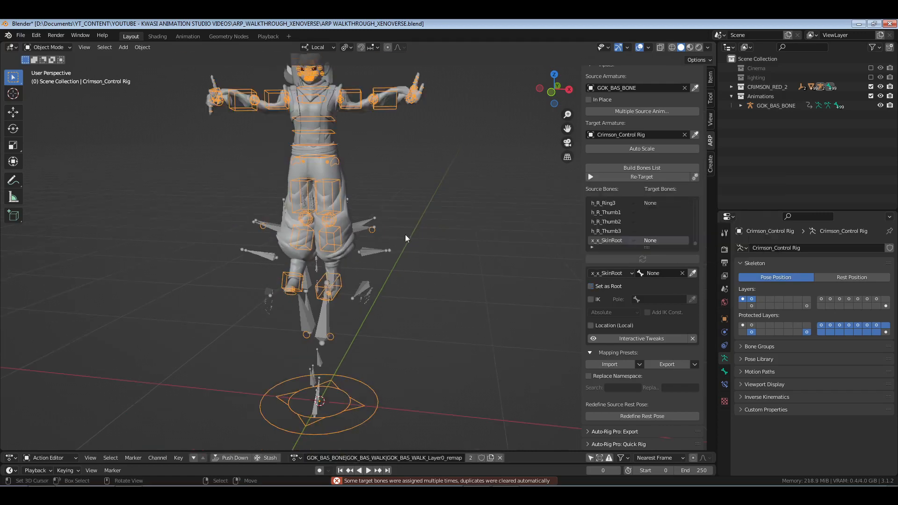
pyautogui.keyDown('shift'); pyautogui.moveTo(404, 235); pyautogui.dragTo(408, 269, button='middle'); pyautogui.keyUp('shift')
pyautogui.press('space')
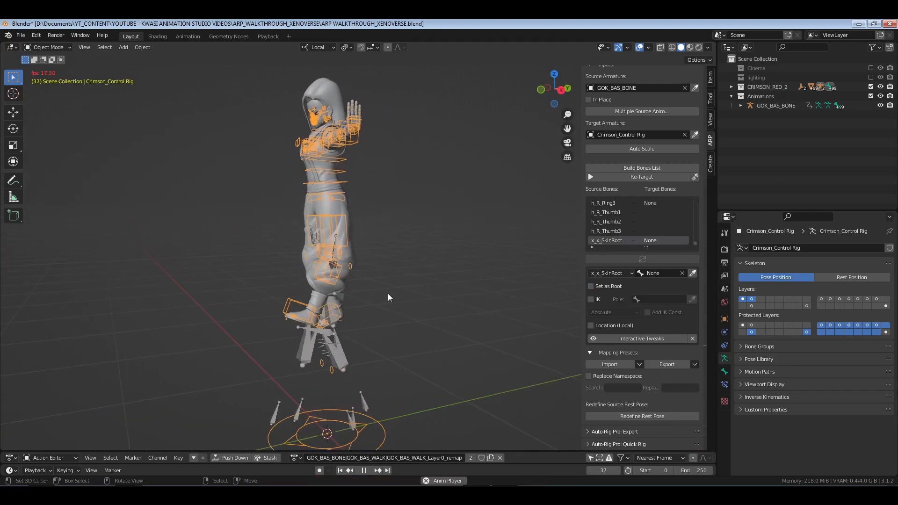
pyautogui.press('space')
pyautogui.click(340, 470)
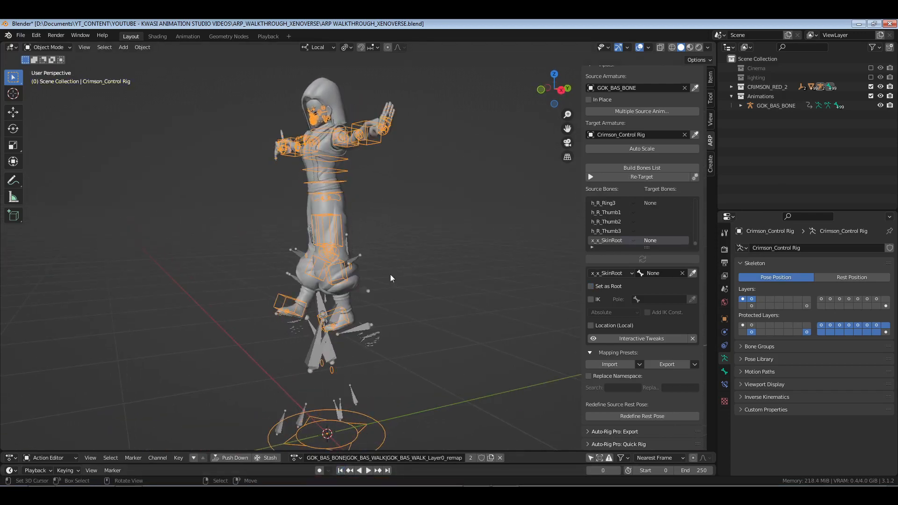
# - Undo the re-targeting of Crimson_Control Rig
pyautogui.moveTo(369, 281); pyautogui.dragTo(430, 286, button='middle')
pyautogui.hotkey('ctrl', 'z')
pyautogui.hotkey('ctrl', 'z')
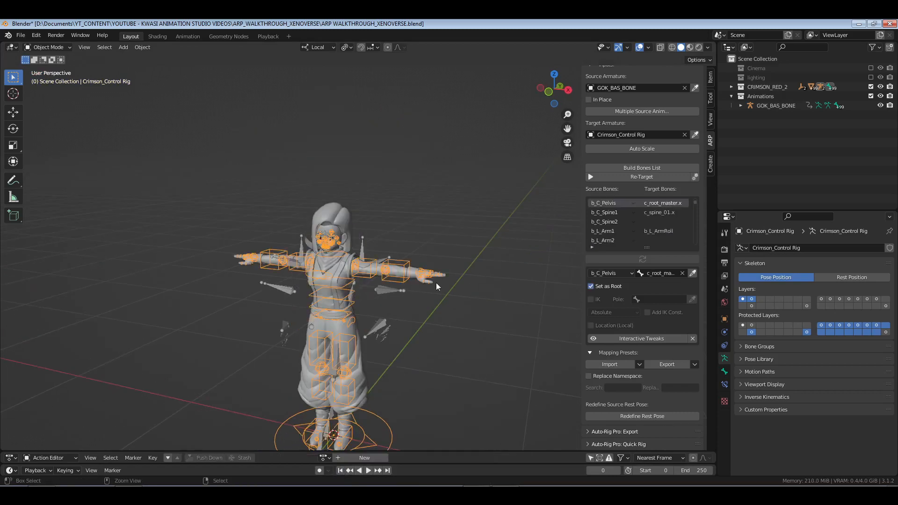
# - In Pose Mode, select the c_foot_fk.l controller and synchronise the bones list to its source bone mapping
pyautogui.keyDown('shift'); pyautogui.moveTo(424, 335); pyautogui.dragTo(393, 287, button='middle'); pyautogui.keyUp('shift')
pyautogui.scroll(2, 393, 287)
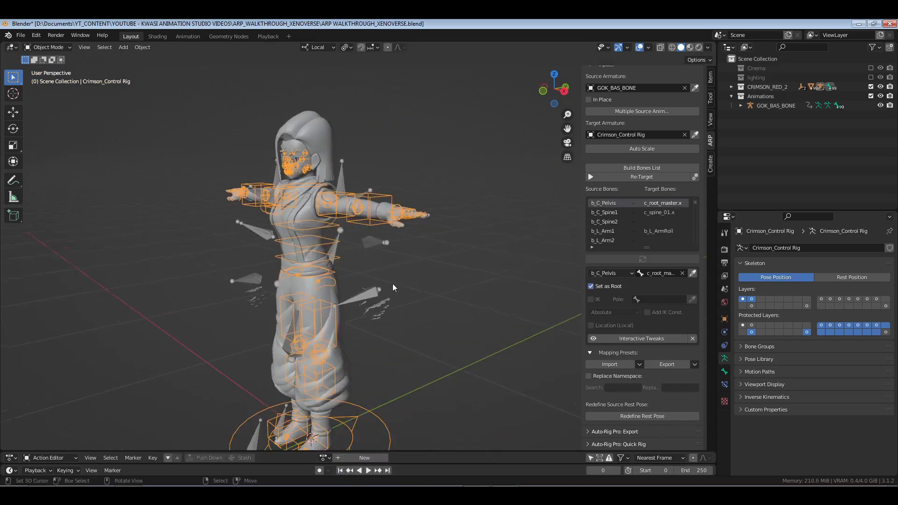
pyautogui.keyDown('shift'); pyautogui.moveTo(349, 260); pyautogui.dragTo(349, 297, button='middle'); pyautogui.keyUp('shift')
pyautogui.hotkey('ctrl', 'Tab')
pyautogui.keyDown('shift'); pyautogui.moveTo(357, 365); pyautogui.dragTo(344, 263, button='middle'); pyautogui.keyUp('shift')
pyautogui.click(343, 262)
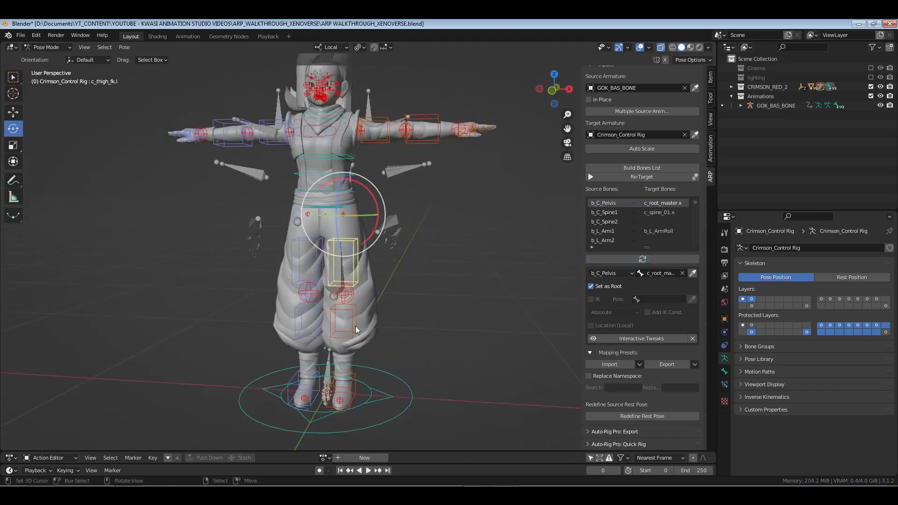
pyautogui.click(351, 391)
pyautogui.click(648, 259)
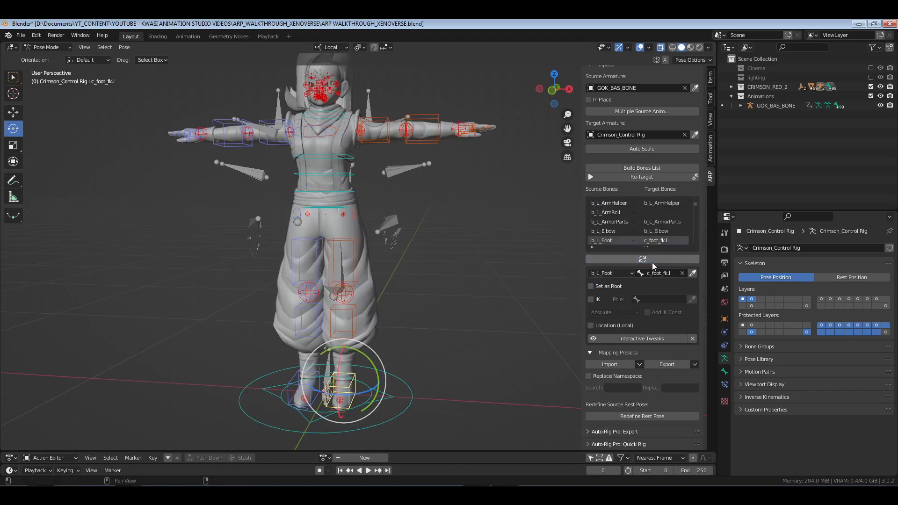
# - Select the c_thigh_fk.r controller and look up its mapping in the bones list
pyautogui.moveTo(276, 294); pyautogui.dragTo(321, 299, button='middle')
pyautogui.rightClick(315, 276)
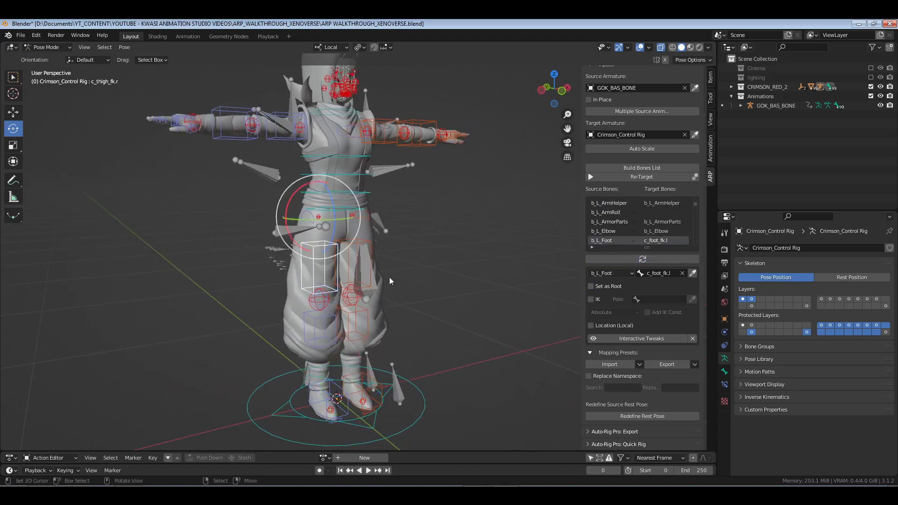
pyautogui.click(640, 262)
pyautogui.moveTo(273, 282); pyautogui.dragTo(252, 286, button='middle')
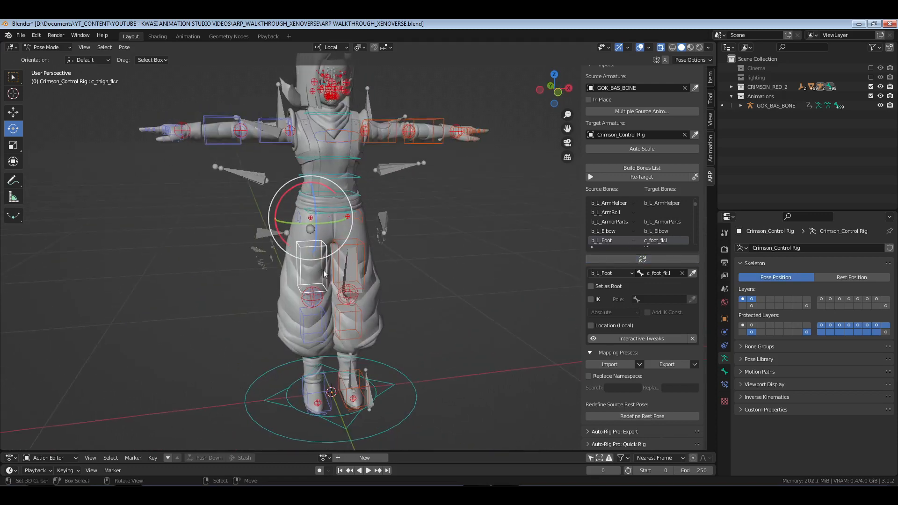
# - Select the c_spine_01.x controller, synchronise the bones list to it, and check the neighbouring spine mappings
pyautogui.moveTo(325, 273); pyautogui.dragTo(367, 218, button='middle')
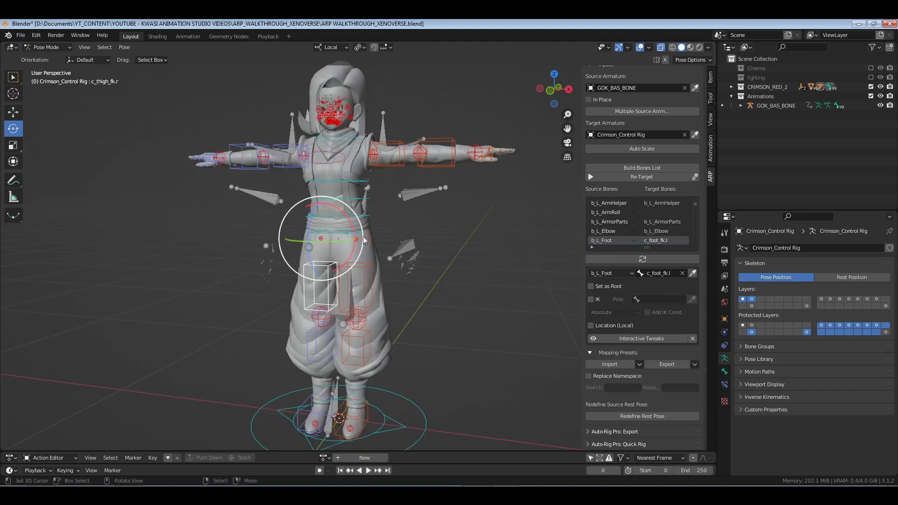
pyautogui.rightClick(369, 213)
pyautogui.click(637, 259)
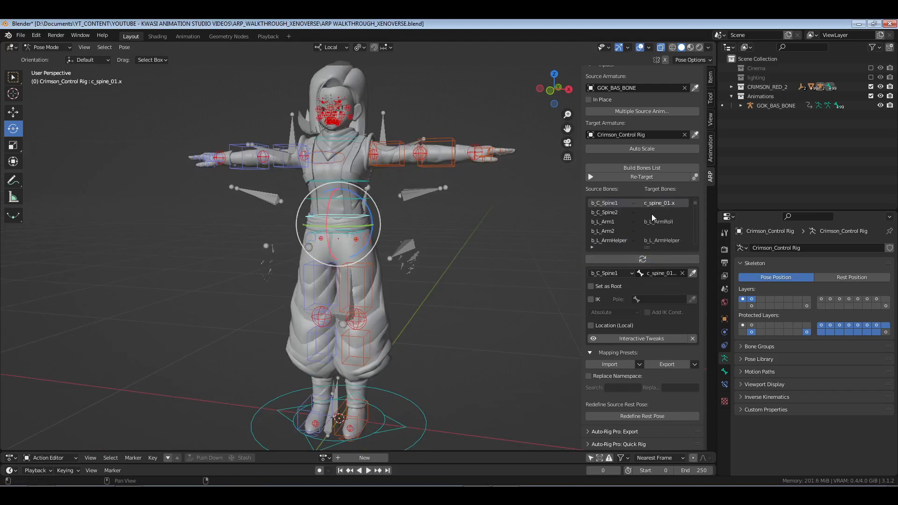
pyautogui.scroll(2, 652, 213)
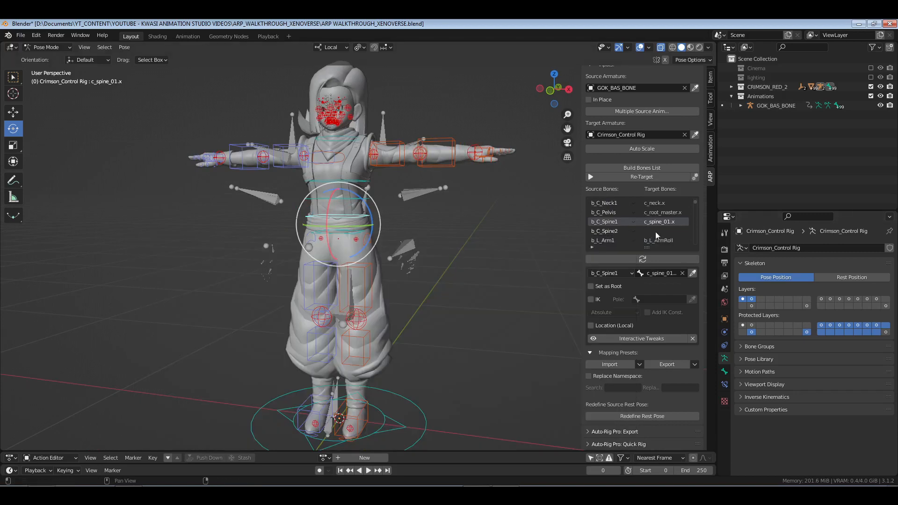
# - Map the source bone b_C_Spine2 to the c_spine_02.x controller
pyautogui.click(656, 232)
pyautogui.scroll(5, 365, 216)
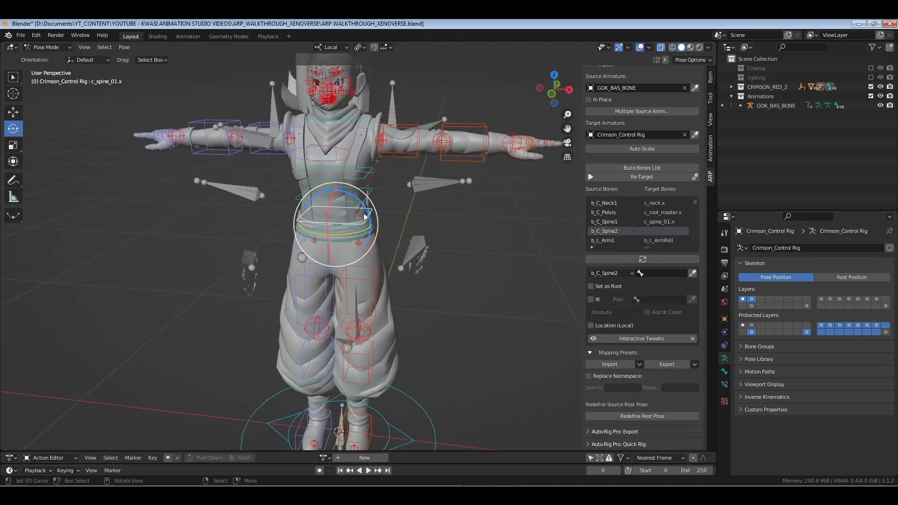
pyautogui.click(350, 196)
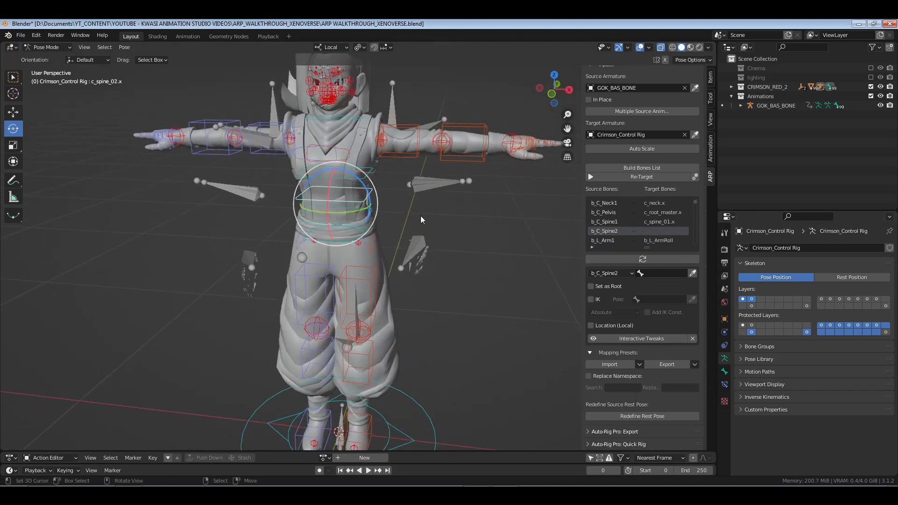
pyautogui.click(693, 273)
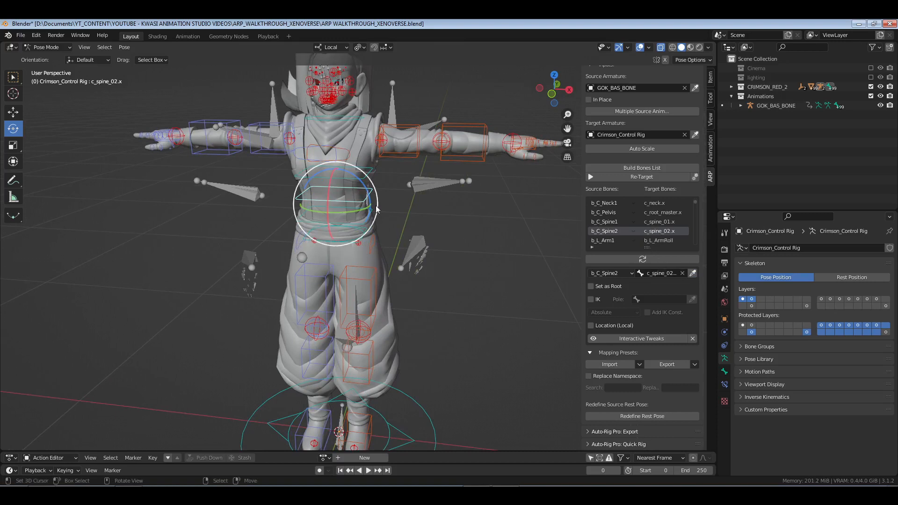
# - Select the c_spine_03.x controller and assign it as the target of the source bone b_C_Chest
pyautogui.rightClick(357, 177)
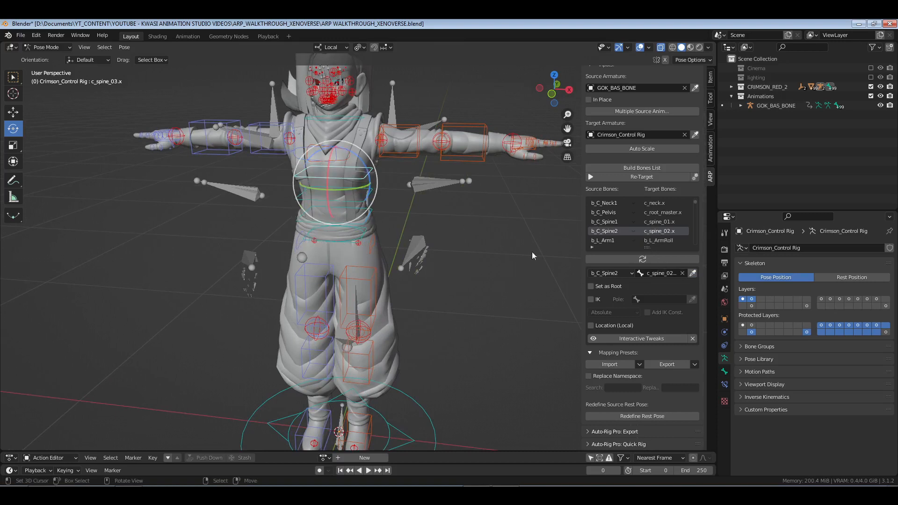
pyautogui.scroll(2, 653, 231)
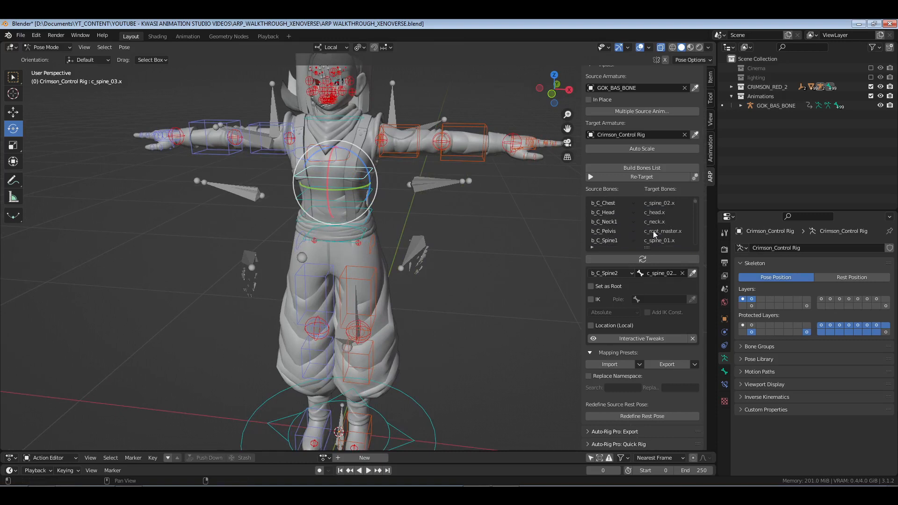
pyautogui.scroll(1, 653, 231)
pyautogui.click(661, 213)
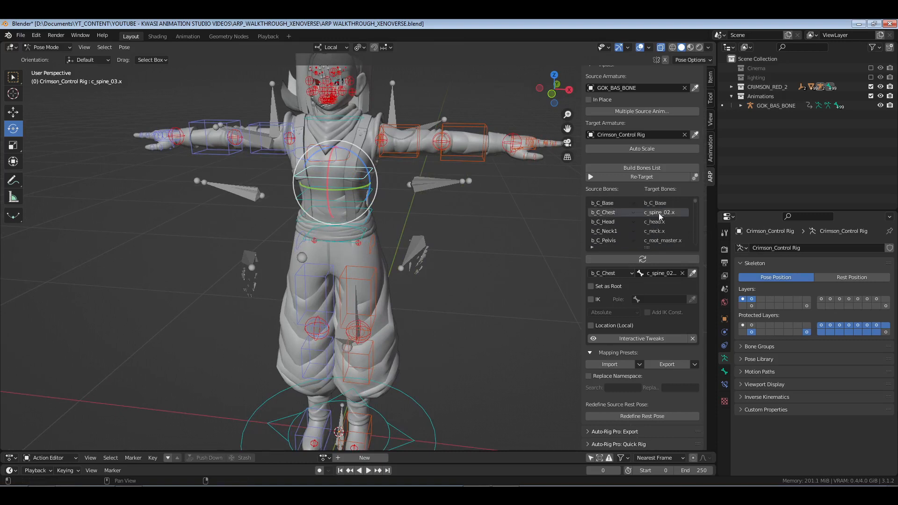
pyautogui.click(693, 273)
pyautogui.scroll(2, 645, 220)
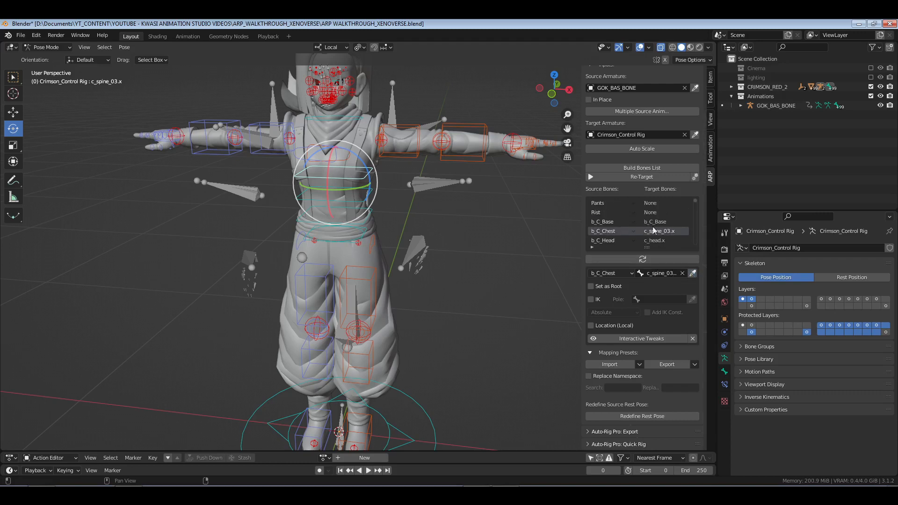
# - Select the c_arm_fk.l controller and filter the bones list by "arm"
pyautogui.click(656, 222)
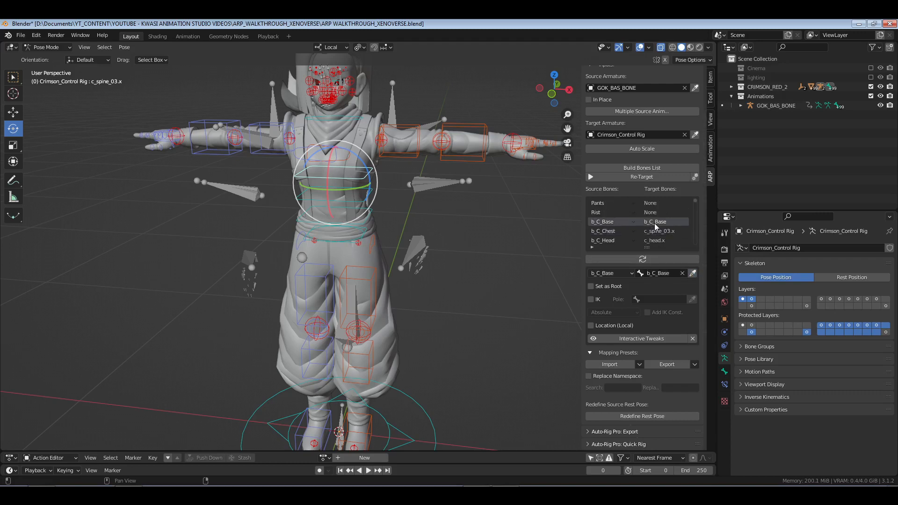
pyautogui.moveTo(371, 196); pyautogui.dragTo(402, 154, button='middle')
pyautogui.click(414, 158)
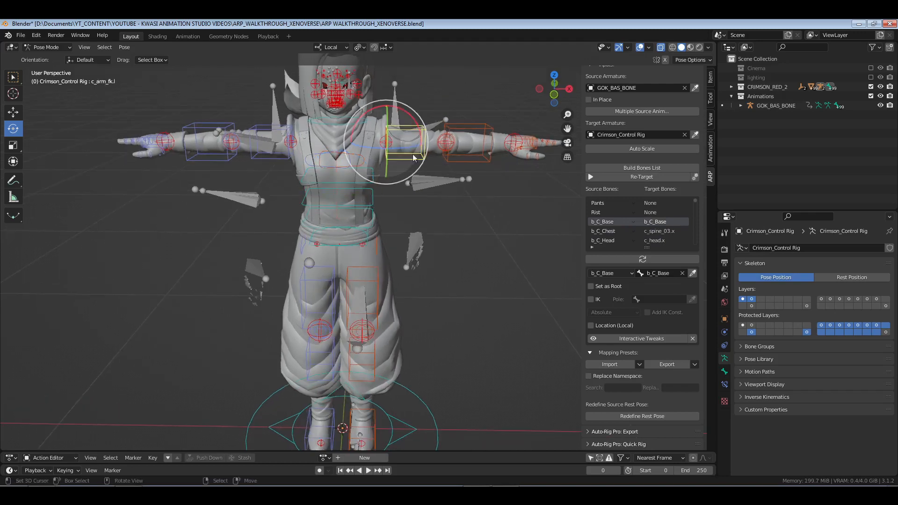
pyautogui.moveTo(412, 217); pyautogui.dragTo(400, 219, button='middle')
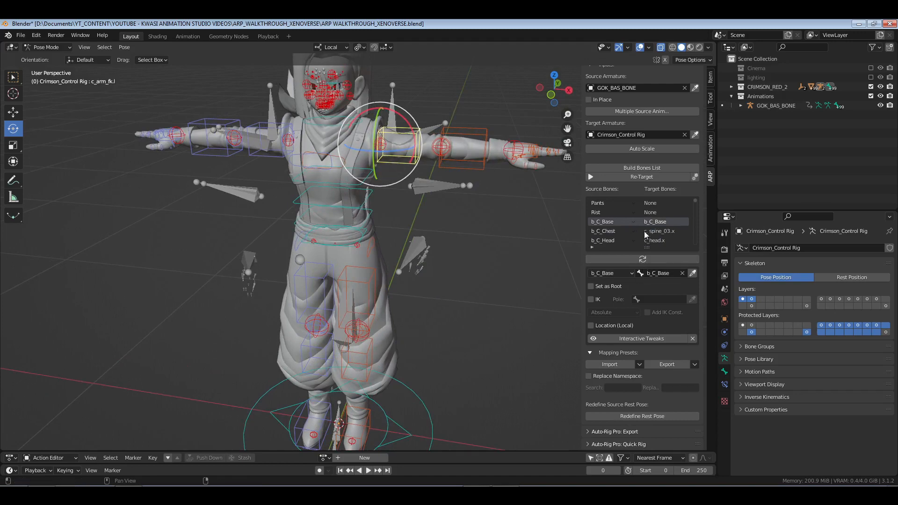
pyautogui.click(593, 248)
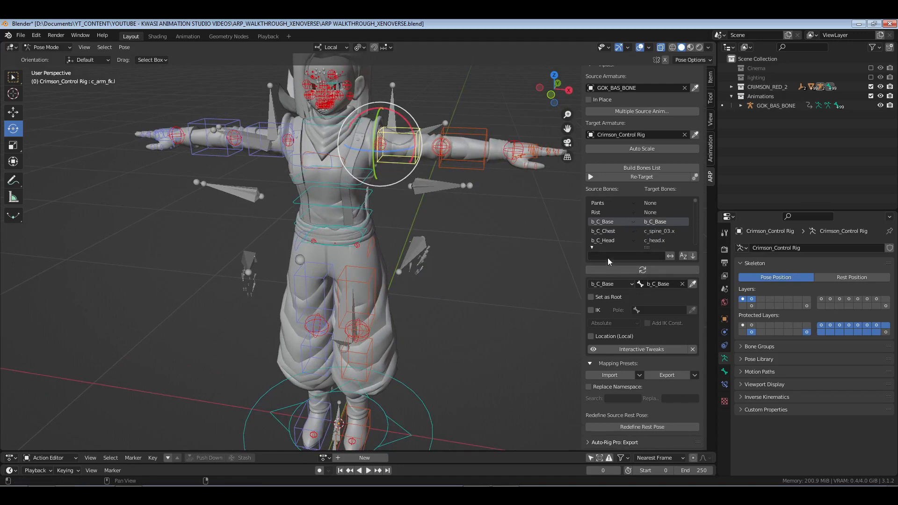
pyautogui.click(608, 256)
pyautogui.write('arm')
pyautogui.press('Return')
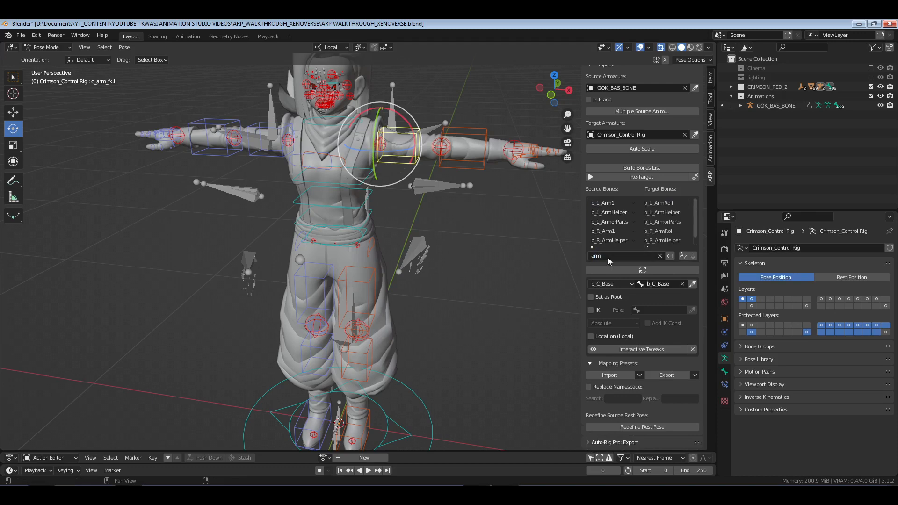
# - Assign the selected c_arm_fk.l controller as the target of the source bone b_L_Arm1
pyautogui.click(613, 204)
pyautogui.click(632, 204)
pyautogui.click(659, 204)
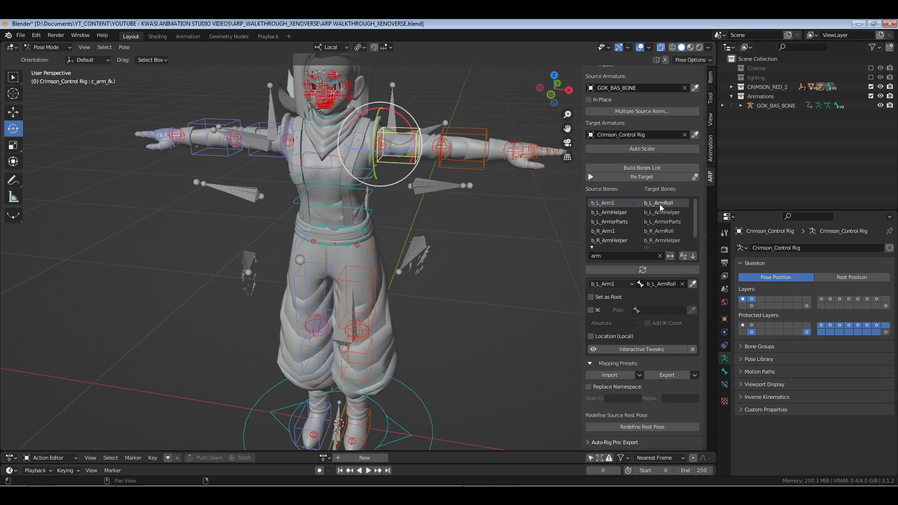
pyautogui.click(692, 285)
# - Map the source bone b_R_Arm1 to the c_arm_fk.r controller
pyautogui.click(662, 232)
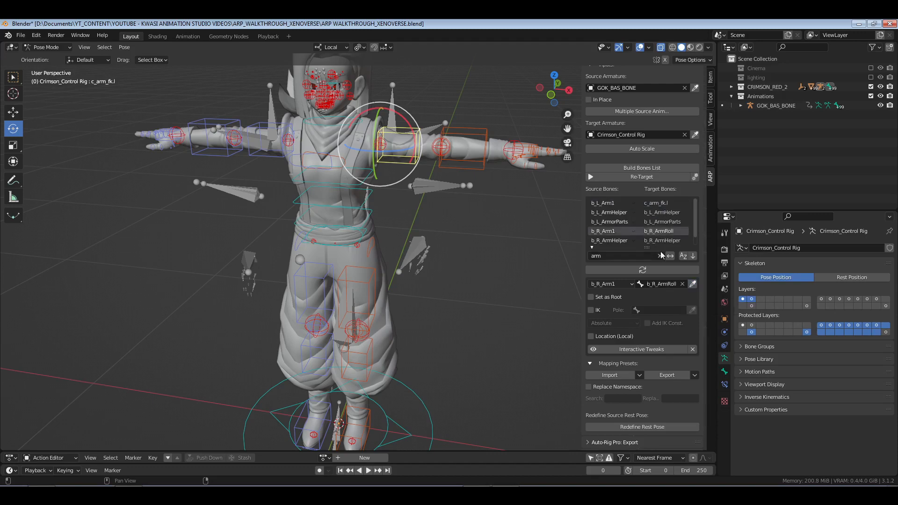
pyautogui.click(693, 284)
pyautogui.scroll(-1, 648, 232)
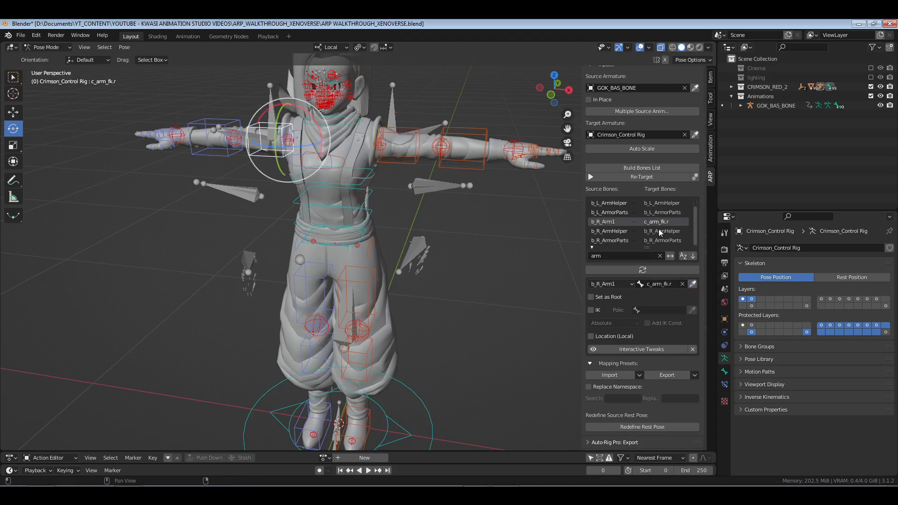
pyautogui.scroll(1, 659, 234)
# - Select the c_forearm_fk.l controller and clear the "arm" filter from the bones list
pyautogui.moveTo(396, 236); pyautogui.dragTo(420, 231, button='middle')
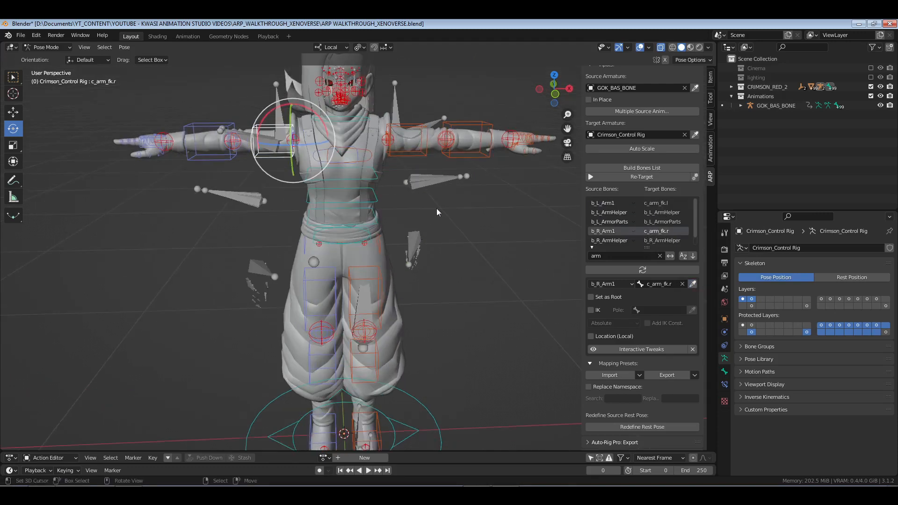
pyautogui.keyDown('shift'); pyautogui.moveTo(467, 165); pyautogui.dragTo(423, 159, button='middle'); pyautogui.keyUp('shift')
pyautogui.click(435, 118)
pyautogui.moveTo(478, 198); pyautogui.dragTo(496, 201, button='middle')
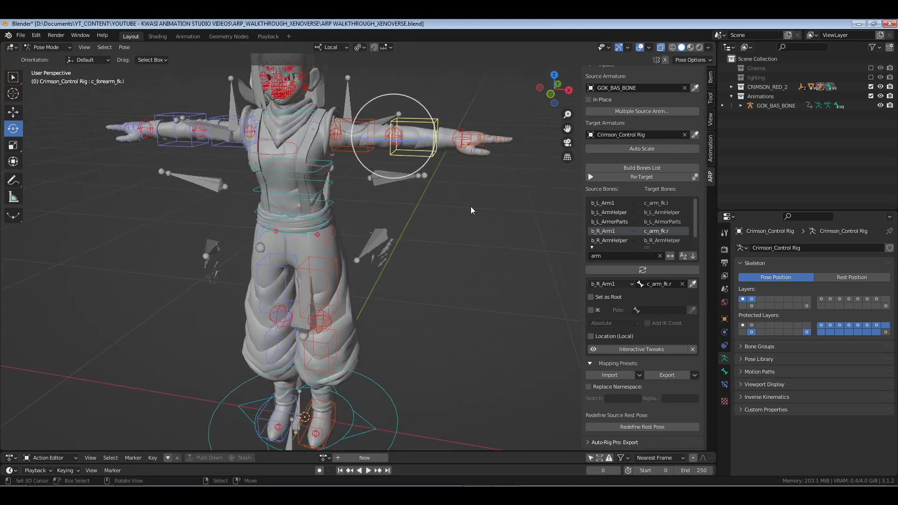
pyautogui.click(660, 258)
pyautogui.click(623, 255)
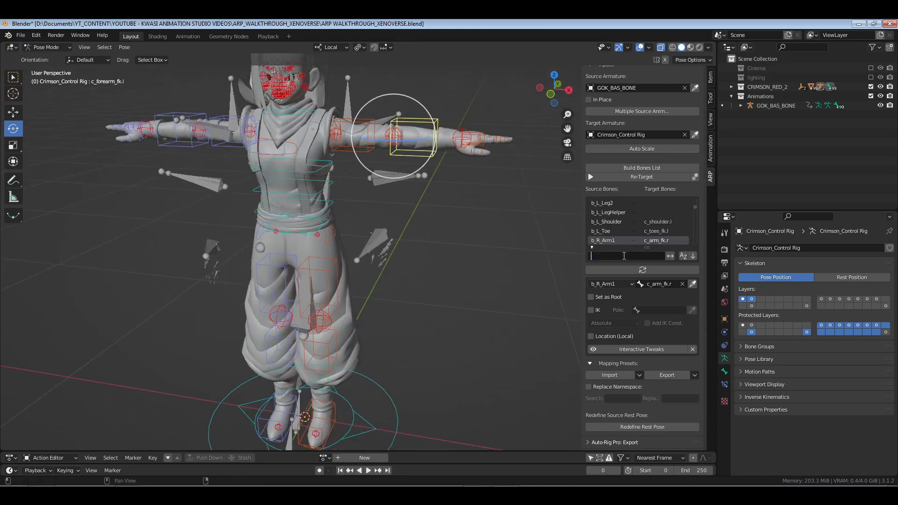
# - Search the bones list for "fore" and "arm2", and clear the search
pyautogui.write('fore')
pyautogui.press('BackSpace')
pyautogui.press('BackSpace')
pyautogui.press('BackSpace')
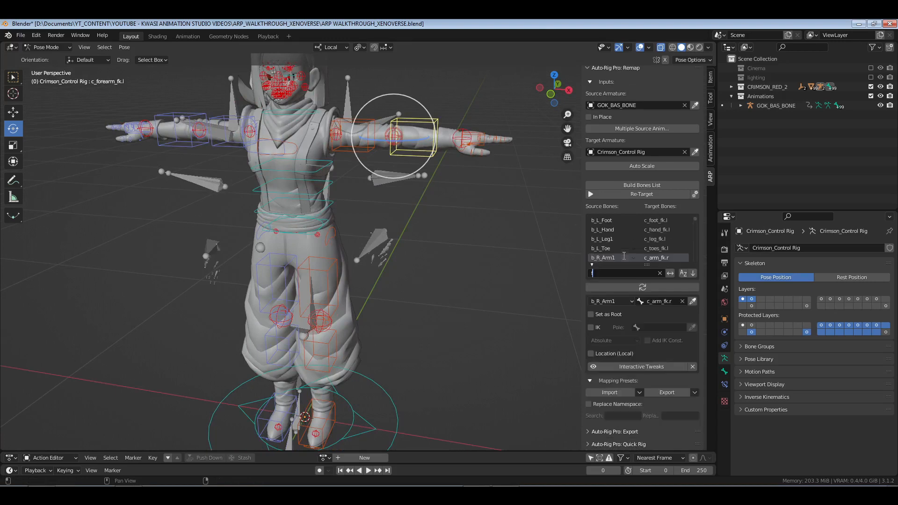
pyautogui.write('arm2')
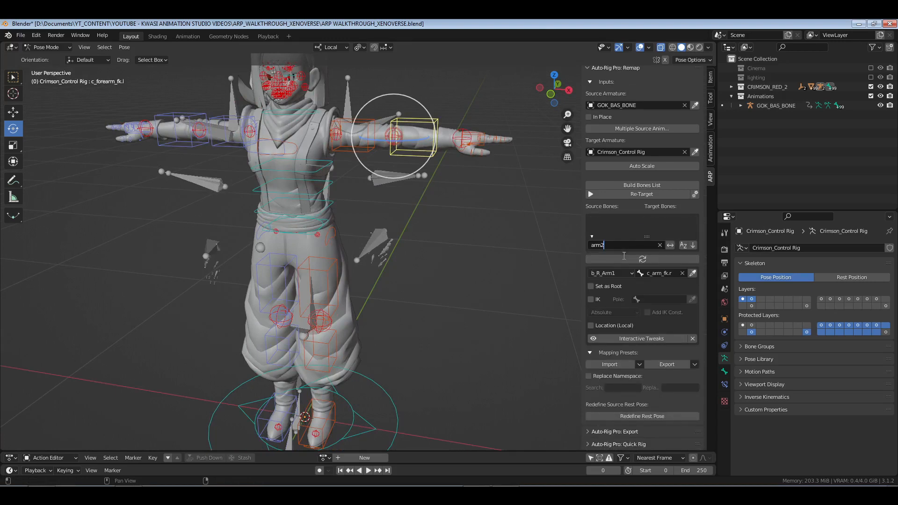
pyautogui.press('BackSpace')
pyautogui.press('BackSpace')
pyautogui.press('BackSpace')
pyautogui.press('BackSpace')
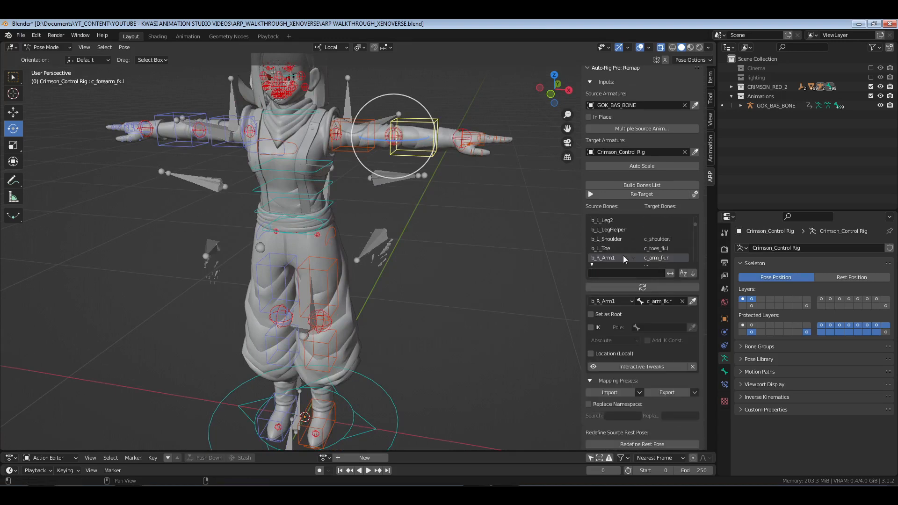
# - Assign the selected c_forearm_fk.l controller as the target of the source bone b_R_Arm2
pyautogui.scroll(-3, 628, 253)
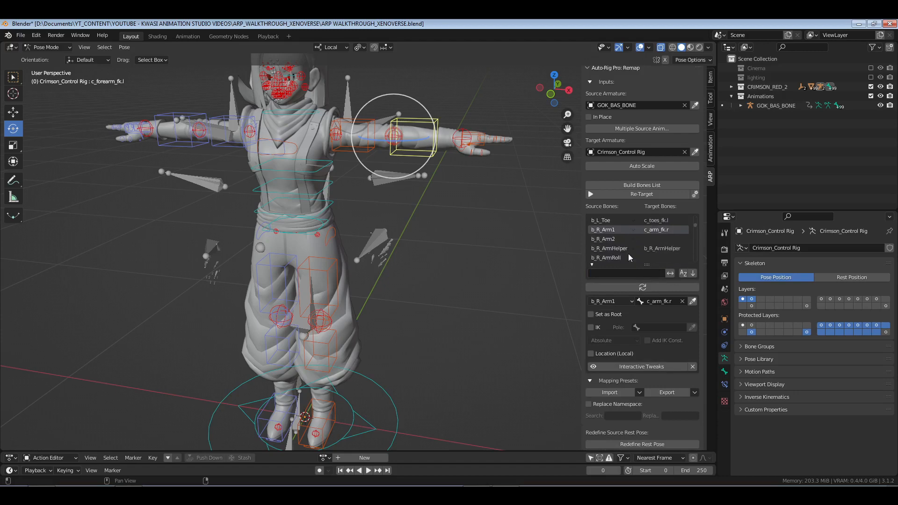
pyautogui.click(669, 242)
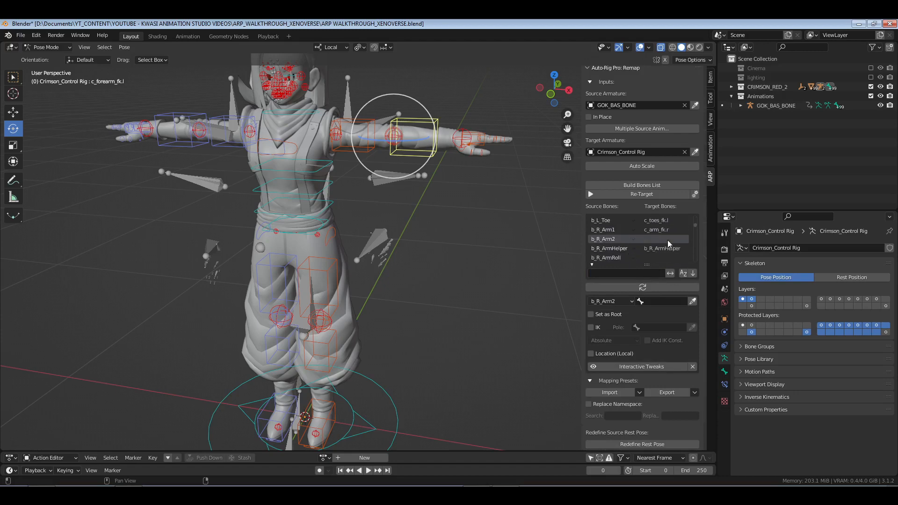
pyautogui.click(693, 302)
# - Look through the remaining mappings and change the target of b_R_Arm2 to the c_forearm_fk.r controller
pyautogui.keyDown('shift'); pyautogui.moveTo(208, 196); pyautogui.dragTo(273, 222, button='middle'); pyautogui.keyUp('shift')
pyautogui.click(229, 146)
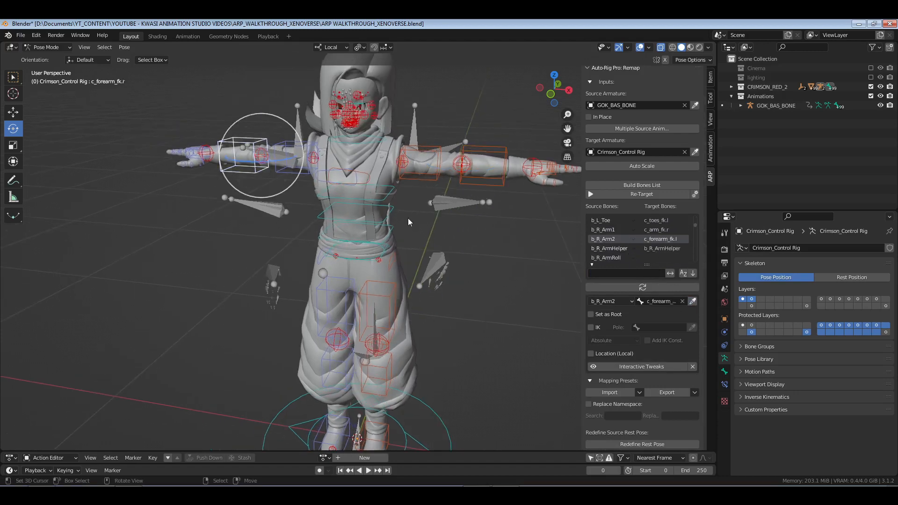
pyautogui.scroll(-3, 657, 253)
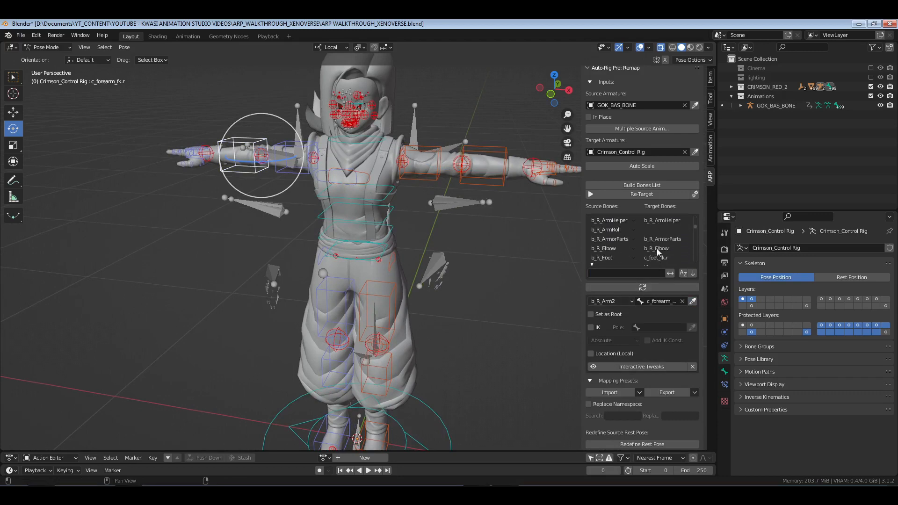
pyautogui.scroll(-6, 657, 253)
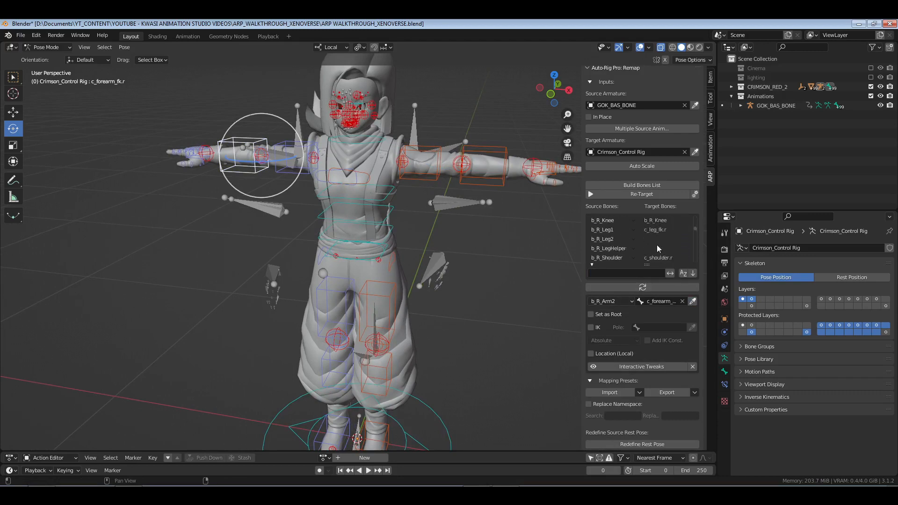
pyautogui.scroll(-12, 656, 245)
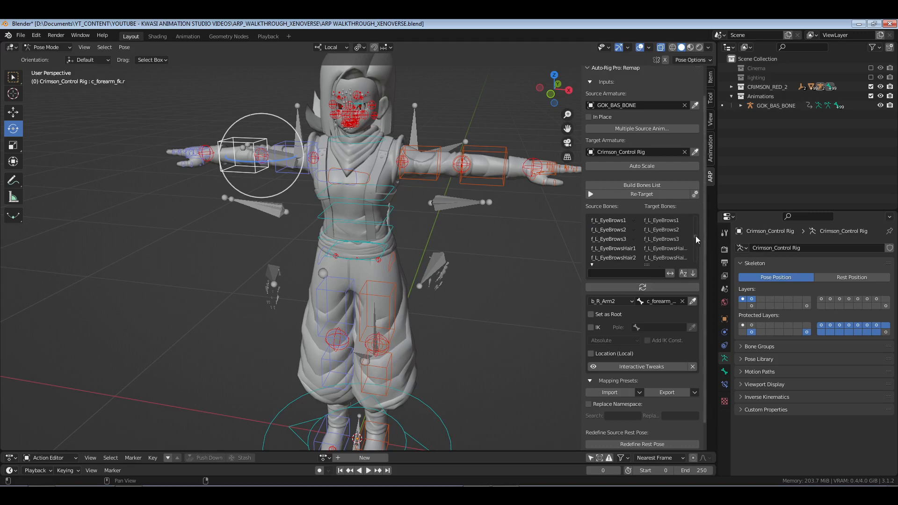
pyautogui.moveTo(695, 236)
pyautogui.mouseDown()
pyautogui.moveTo(696, 245)
pyautogui.moveTo(697, 225)
pyautogui.mouseUp()
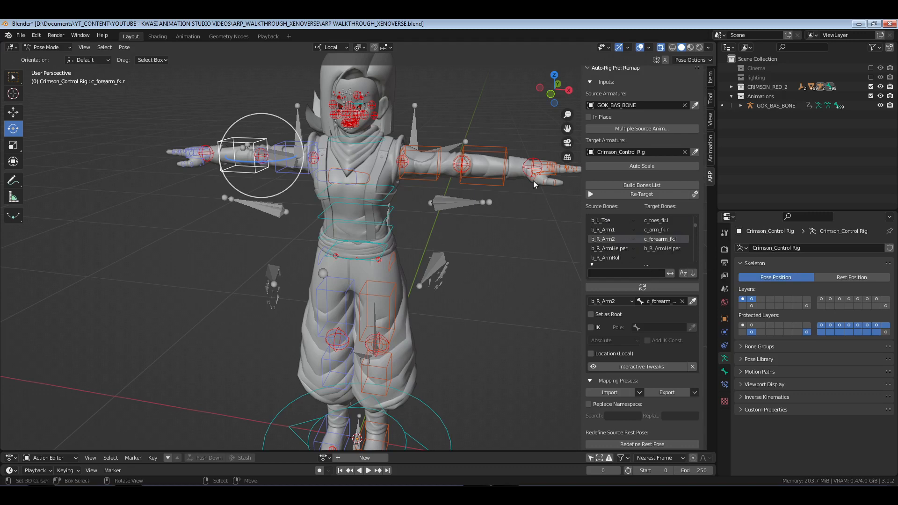
pyautogui.click(486, 157)
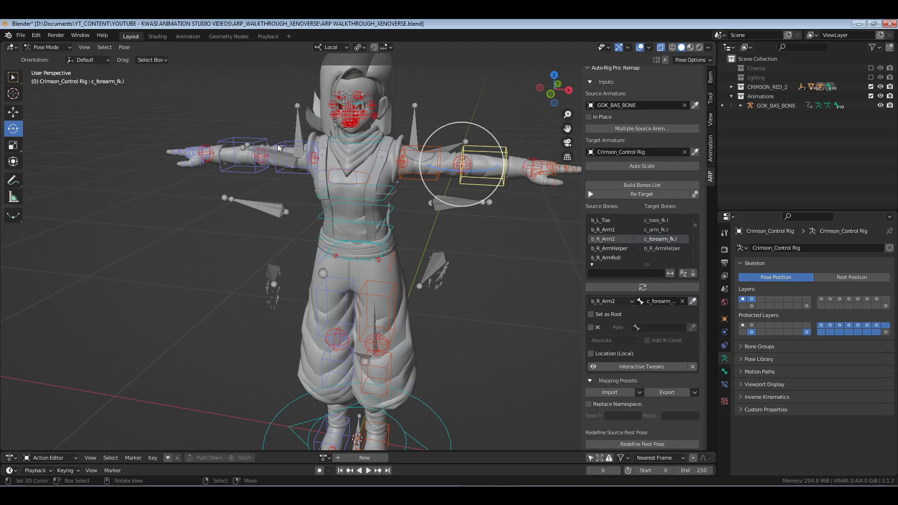
pyautogui.click(254, 139)
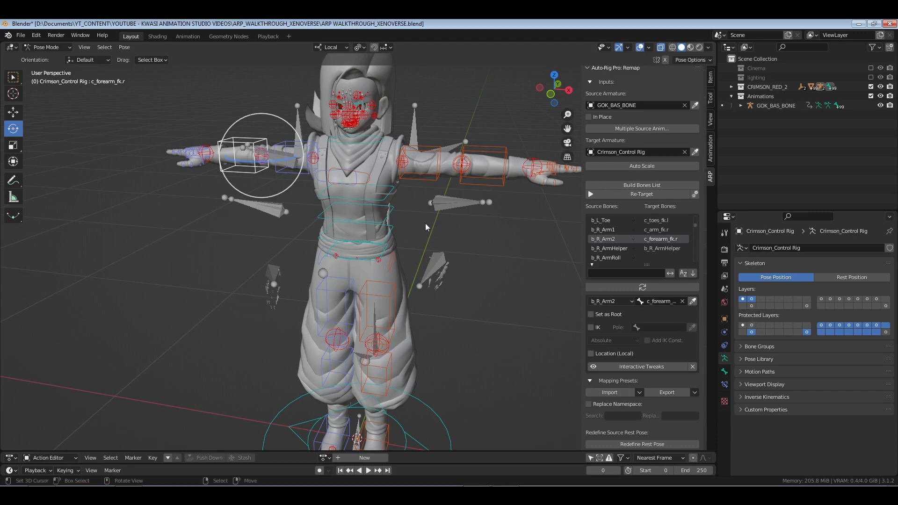
# - Select the opposite forearm controller, c_forearm_fk.l, and set it as the target of b_R_Arm2
pyautogui.click(490, 154)
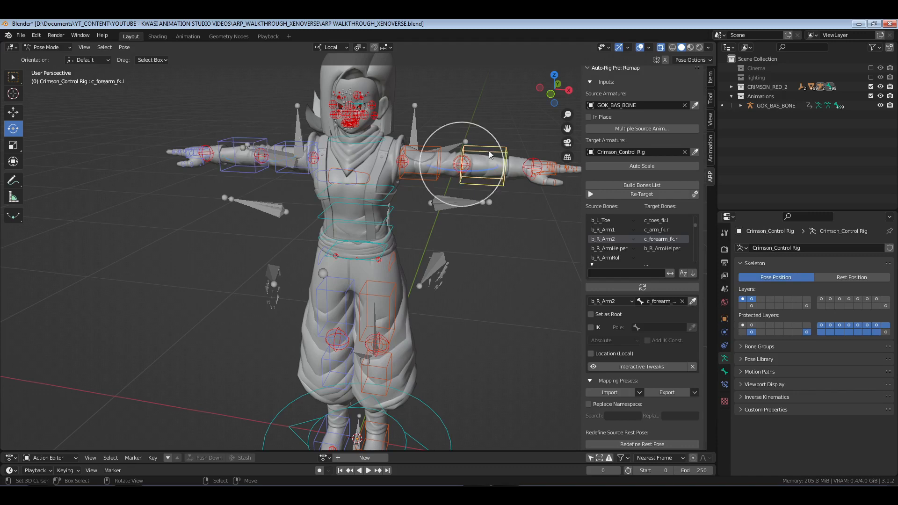
pyautogui.moveTo(490, 155); pyautogui.dragTo(450, 234, button='middle')
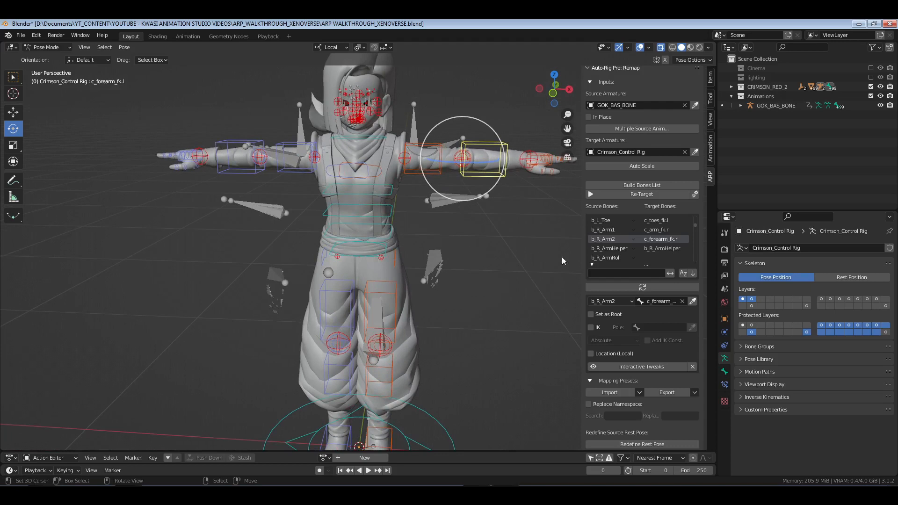
pyautogui.click(693, 302)
# - Select the c_arm_fk.l controller, set it as the target of b_R_Arm1, and check the neighbouring arm mappings
pyautogui.click(427, 145)
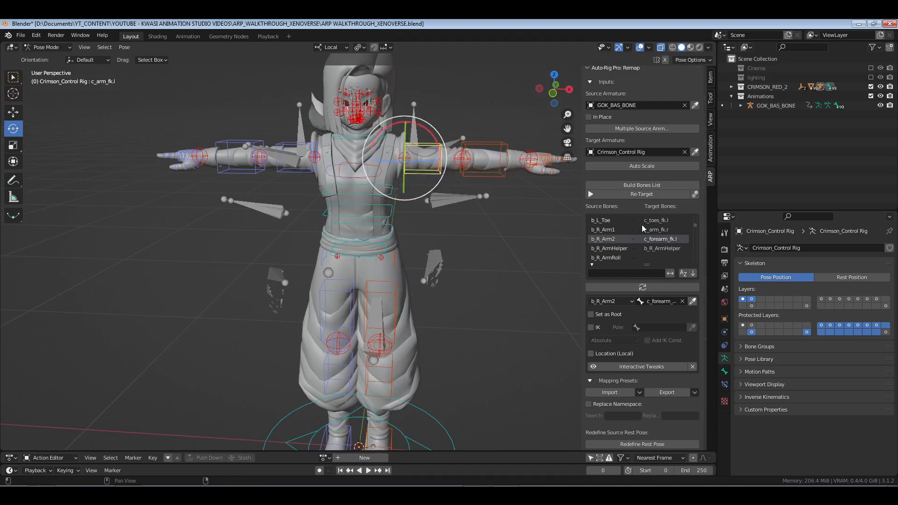
pyautogui.click(659, 232)
pyautogui.click(693, 302)
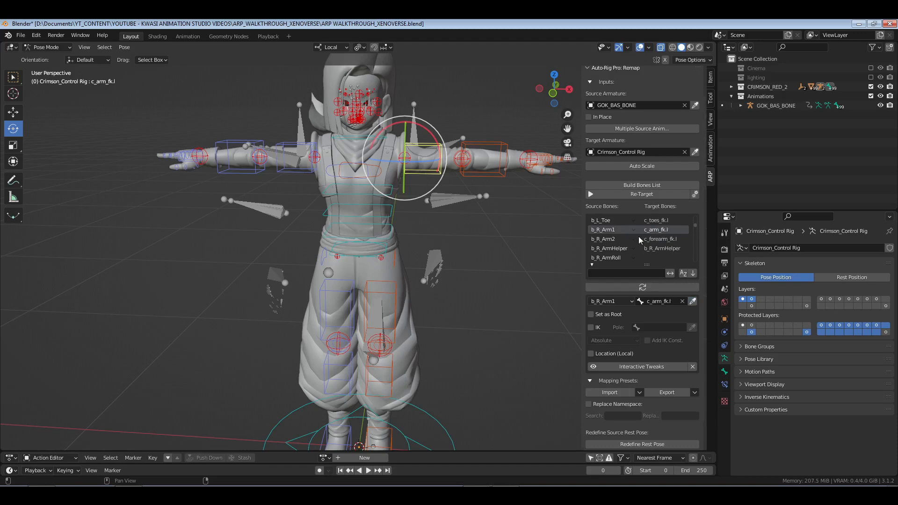
pyautogui.scroll(2, 639, 237)
pyautogui.scroll(-5, 638, 237)
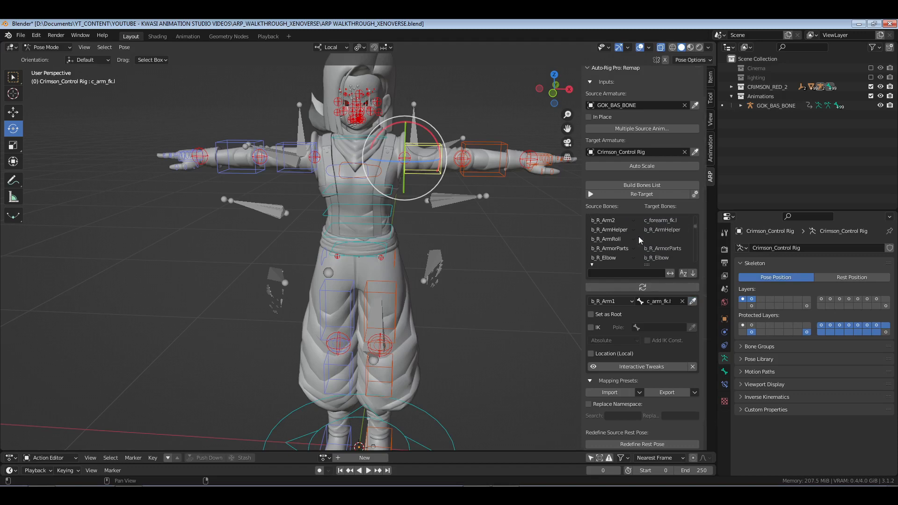
# - Select the c_thigh_fk.r controller on the rig and set it as the target of the source bone b_R_Leg1
pyautogui.scroll(-5, 639, 237)
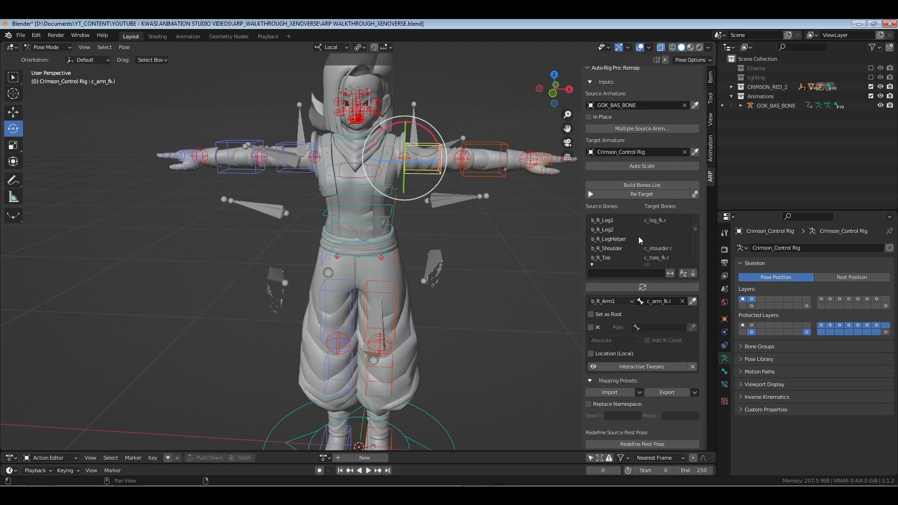
pyautogui.scroll(1, 639, 237)
pyautogui.click(651, 230)
pyautogui.press('KP_1')
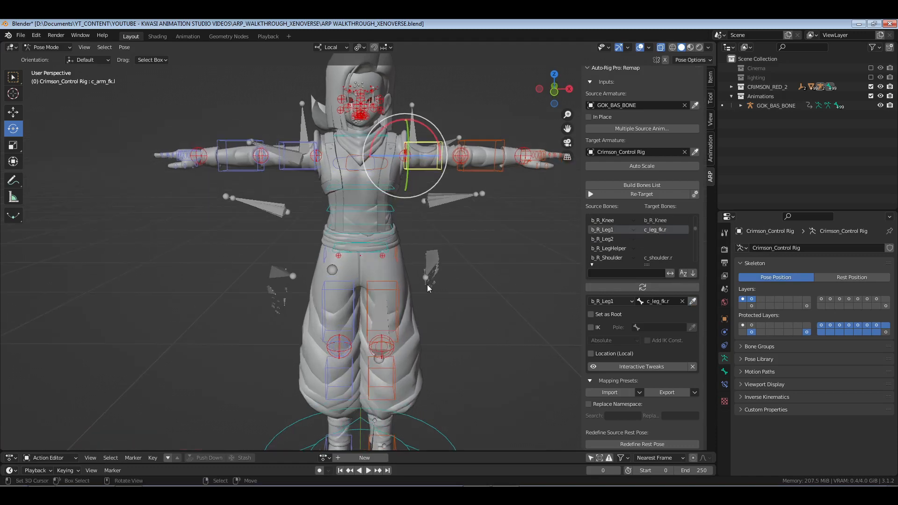
pyautogui.keyDown('shift'); pyautogui.moveTo(428, 317); pyautogui.dragTo(434, 300, button='middle'); pyautogui.keyUp('shift')
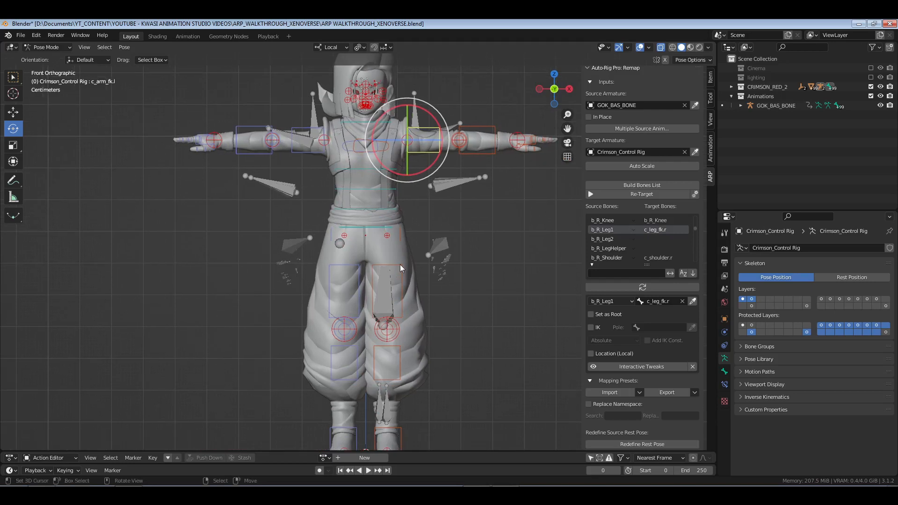
pyautogui.click(401, 270)
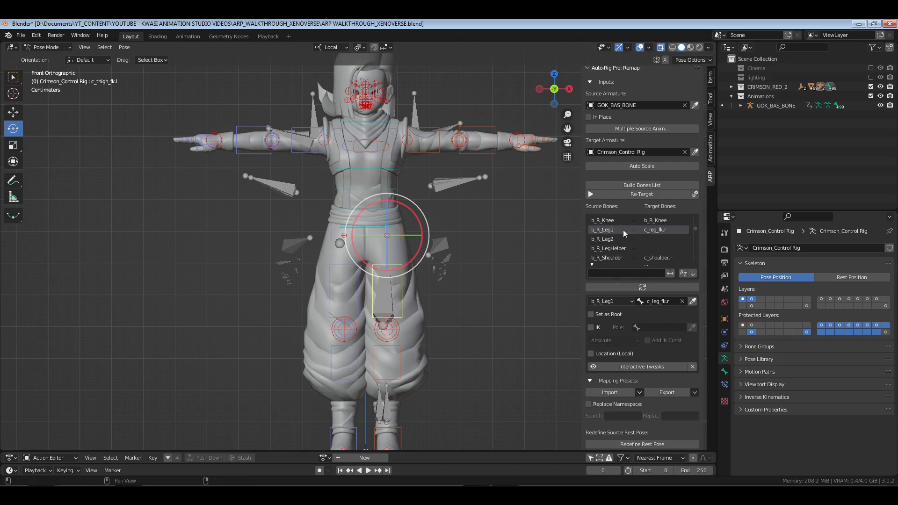
pyautogui.click(345, 265)
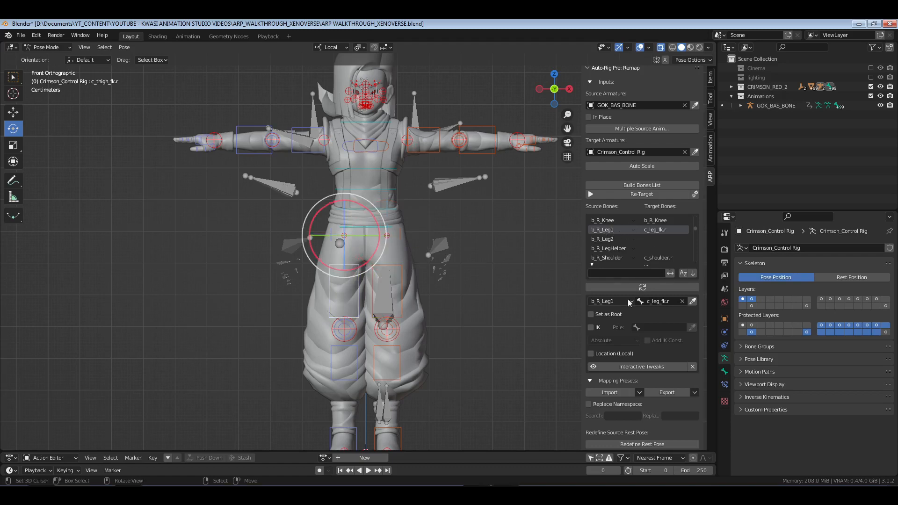
pyautogui.click(691, 301)
# - Select the c_leg_fk.r controller and set it as the target of the source bone b_R_Leg2
pyautogui.click(653, 239)
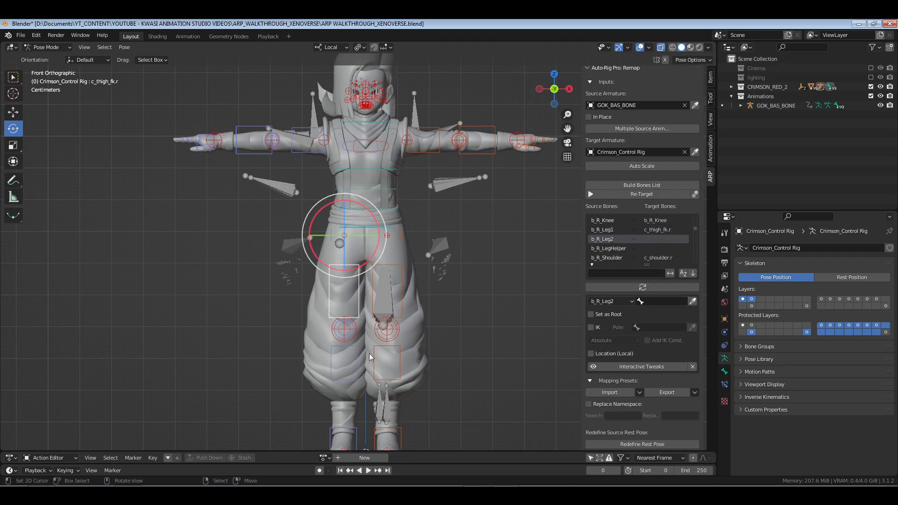
pyautogui.click(336, 357)
pyautogui.click(692, 301)
pyautogui.scroll(-2, 671, 249)
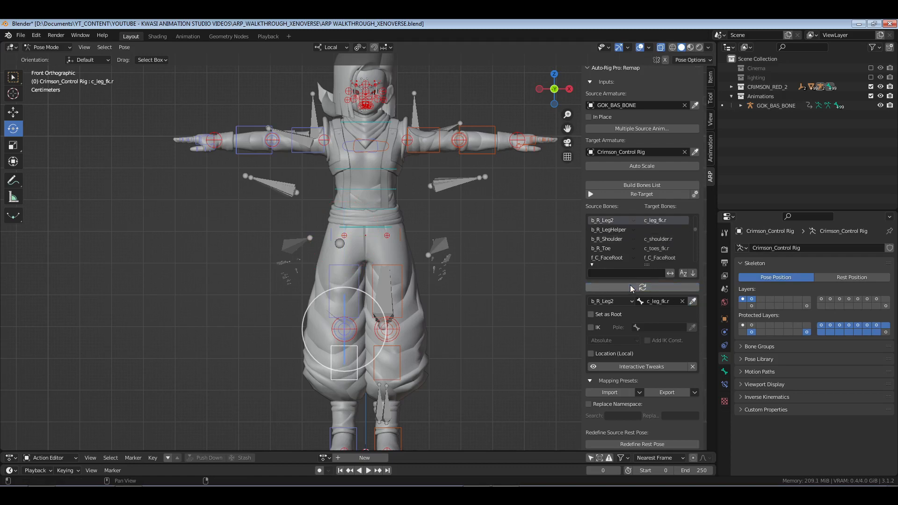
# - Check which source bones the c_shoulder.l and c_shoulder.r controllers are mapped to, and look through the rest of the bones list
pyautogui.scroll(-2, 635, 248)
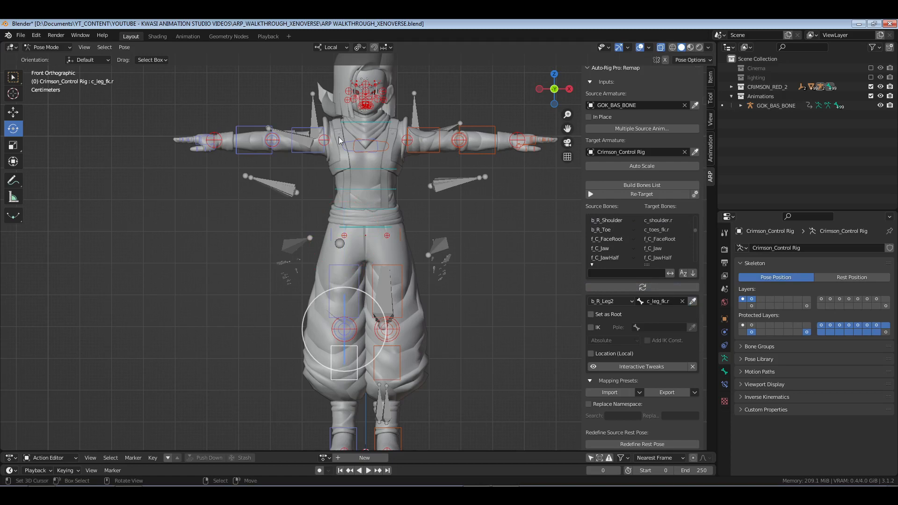
pyautogui.click(386, 151)
pyautogui.click(647, 287)
pyautogui.scroll(1, 654, 239)
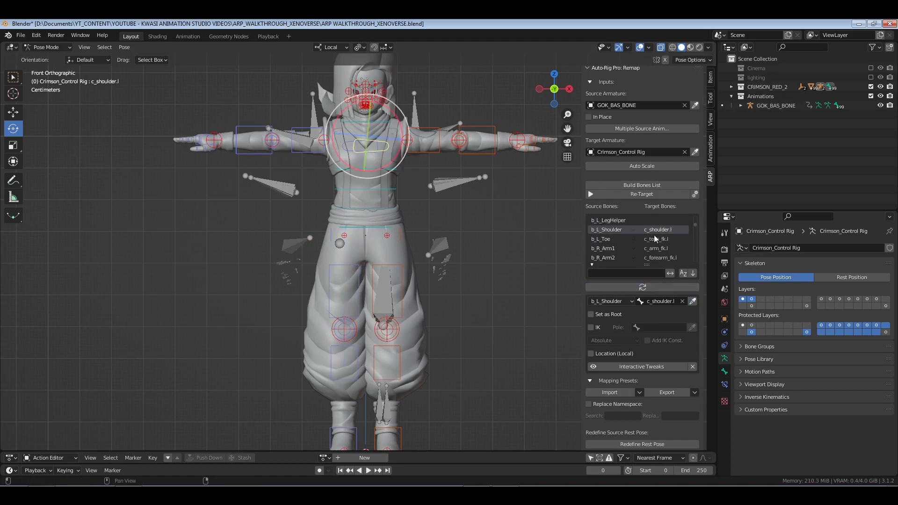
pyautogui.click(344, 149)
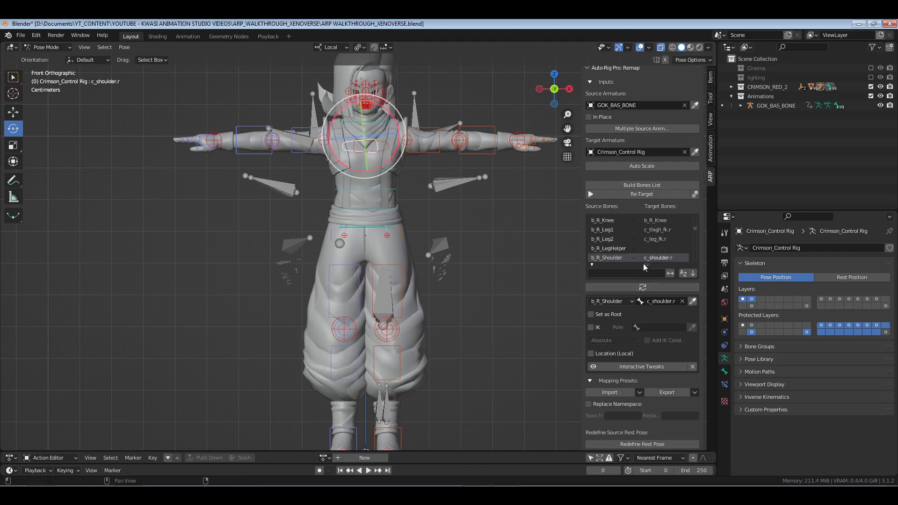
pyautogui.scroll(-2, 660, 256)
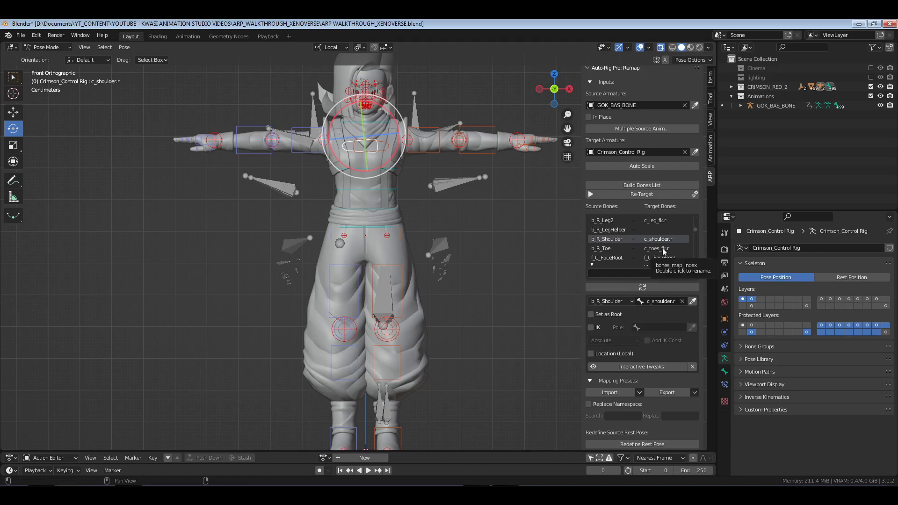
pyautogui.scroll(-10, 661, 250)
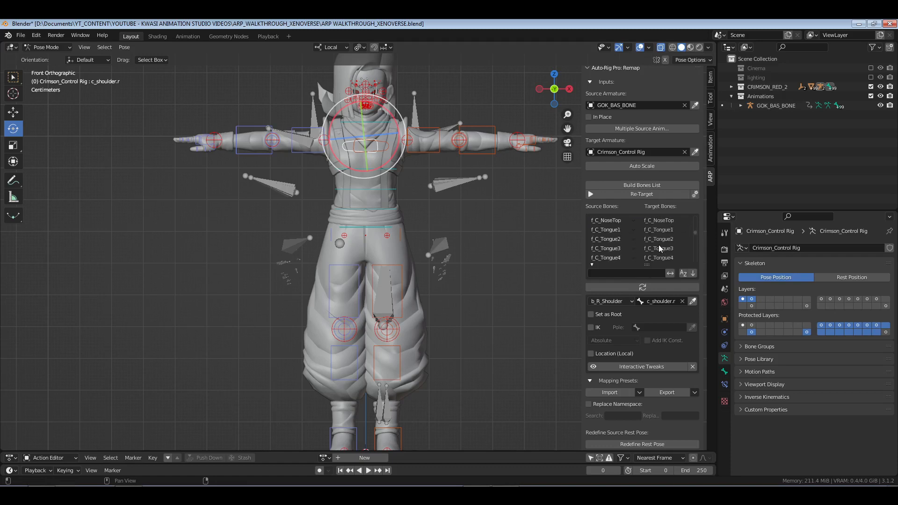
pyautogui.scroll(-8, 658, 245)
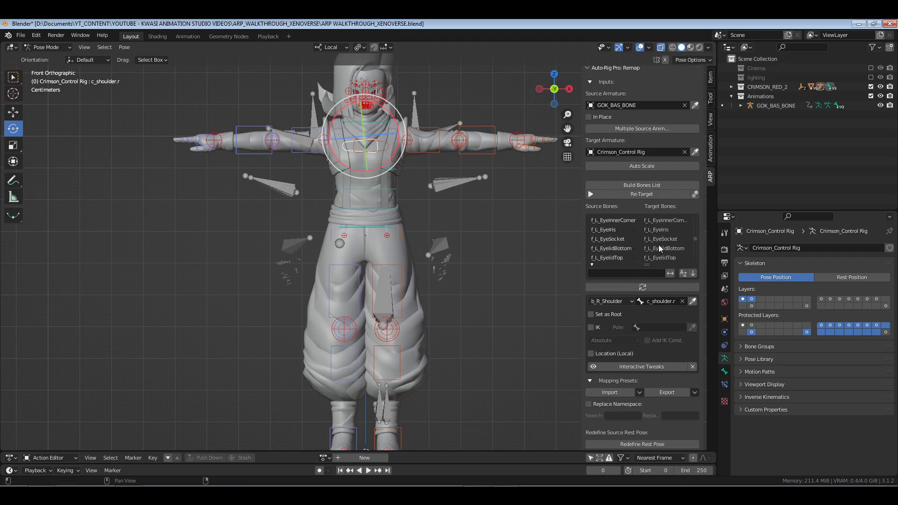
pyautogui.scroll(10, 658, 245)
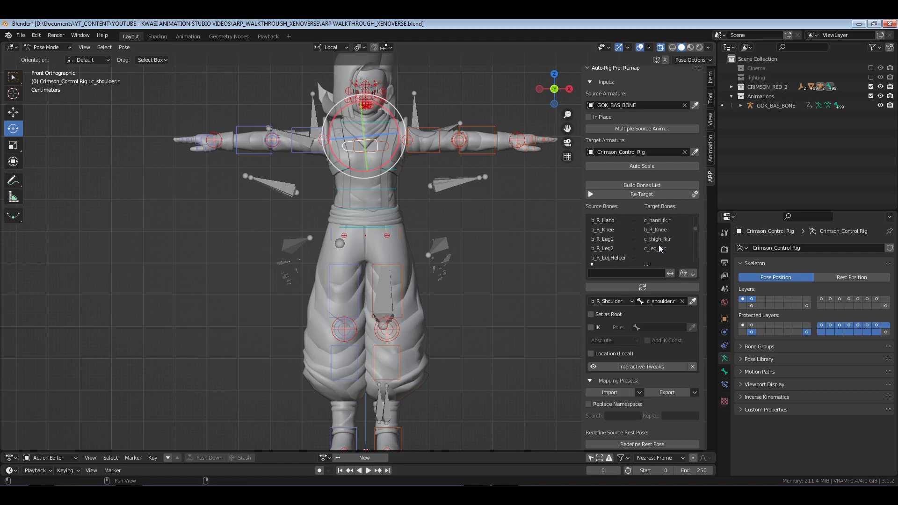
pyautogui.scroll(5, 658, 245)
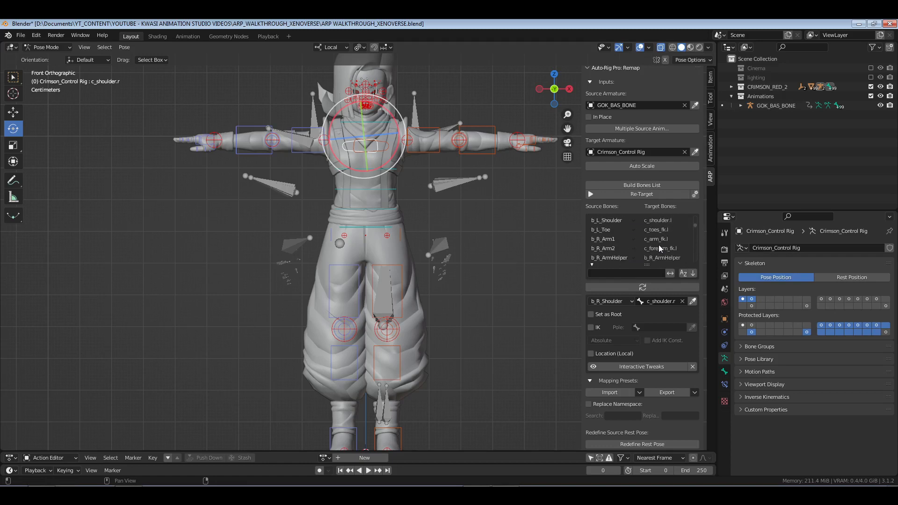
pyautogui.scroll(4, 663, 239)
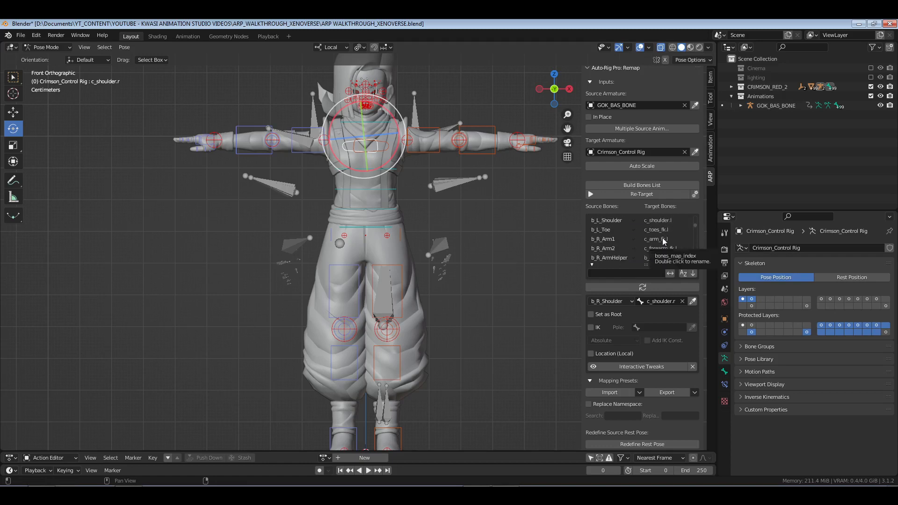
# - Set c_thigh_fk.r as the target of the source bone b_L_Leg1 and select the c_leg_fk.r controller for b_L_Leg2
pyautogui.click(662, 231)
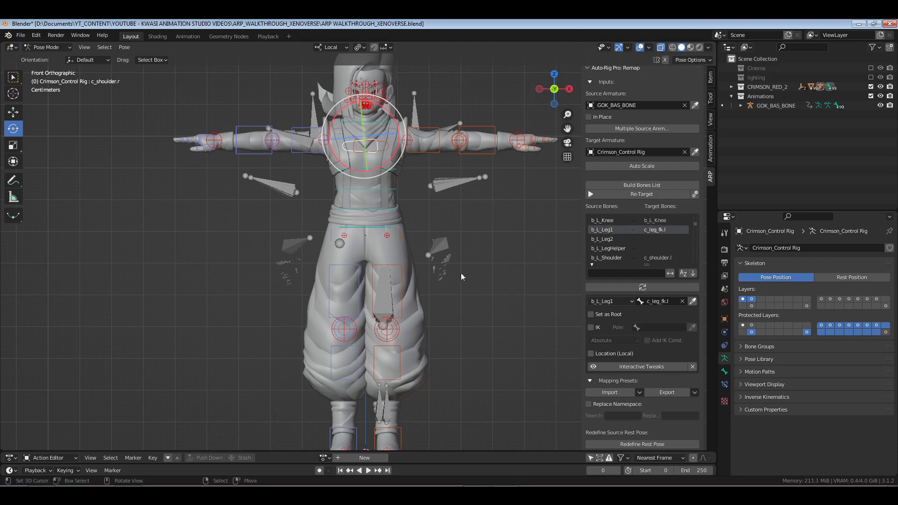
pyautogui.click(399, 265)
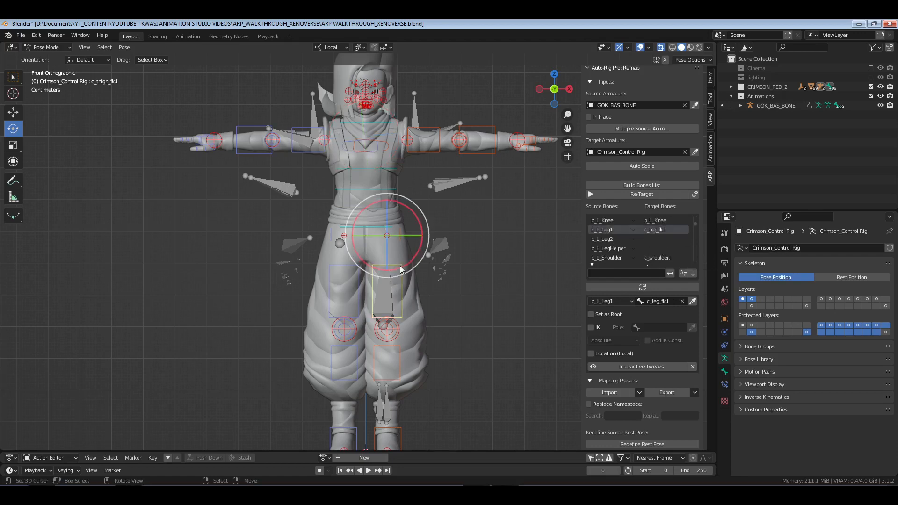
pyautogui.click(348, 266)
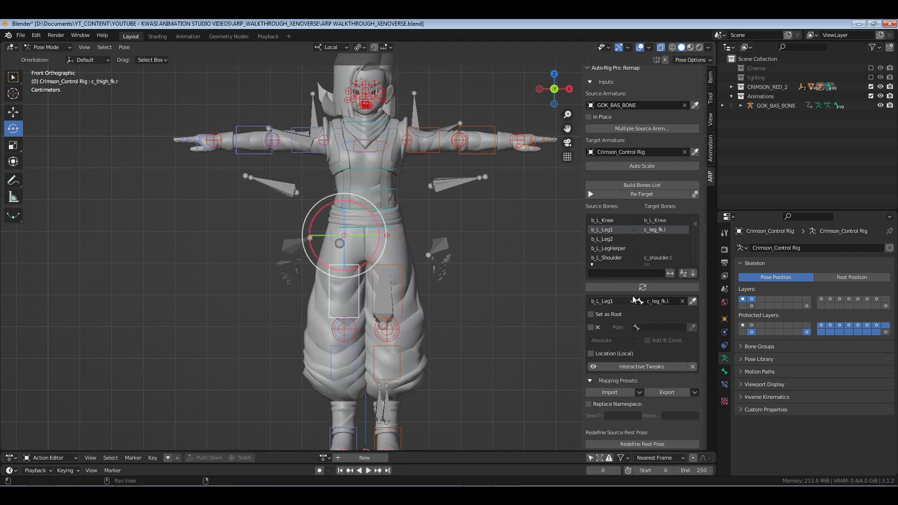
pyautogui.click(694, 301)
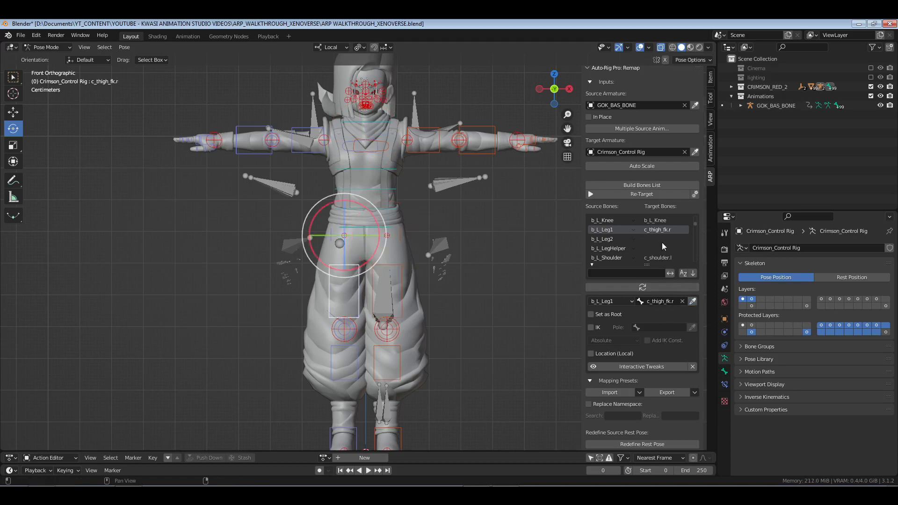
pyautogui.click(352, 348)
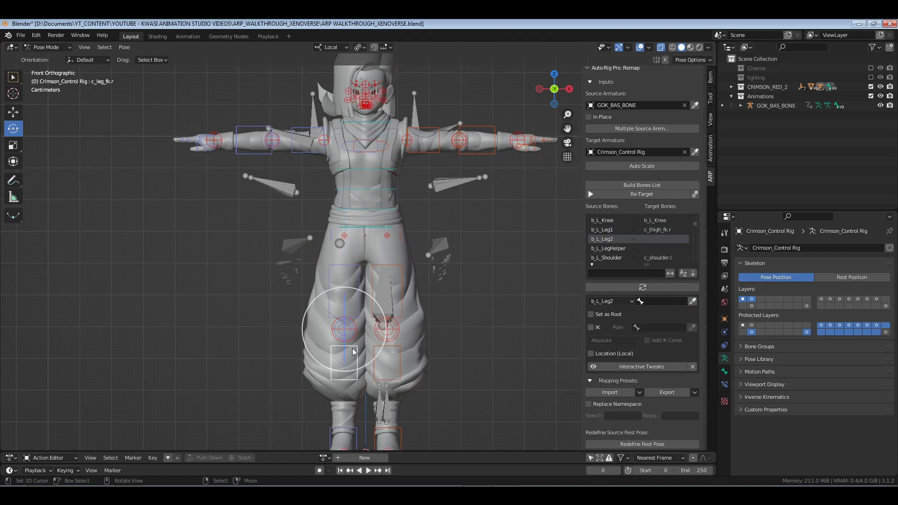
# - Select the c_thigh_fk.l controller and set it as the target of the source bone b_L_Leg1
pyautogui.click(400, 266)
pyautogui.click(661, 231)
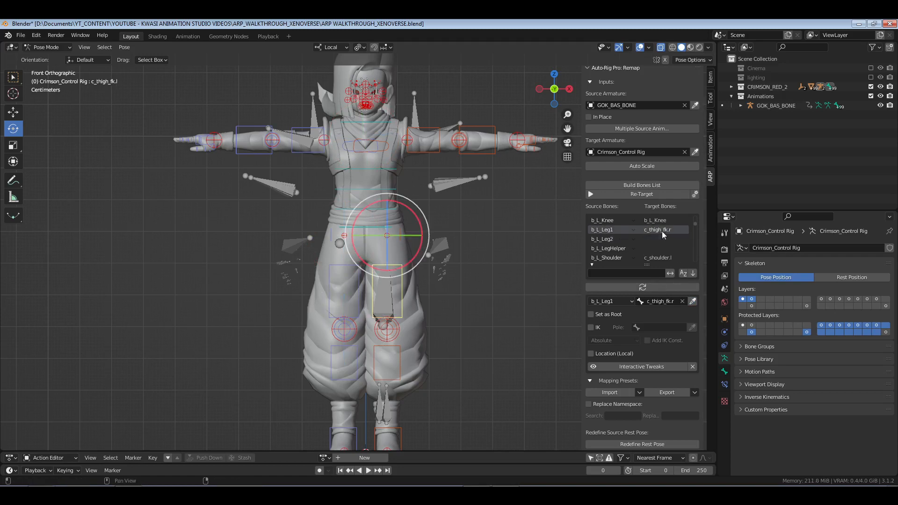
pyautogui.click(694, 304)
# - Select the c_leg_fk.l controller and set it as the target of the source bone b_L_Leg2
pyautogui.click(399, 352)
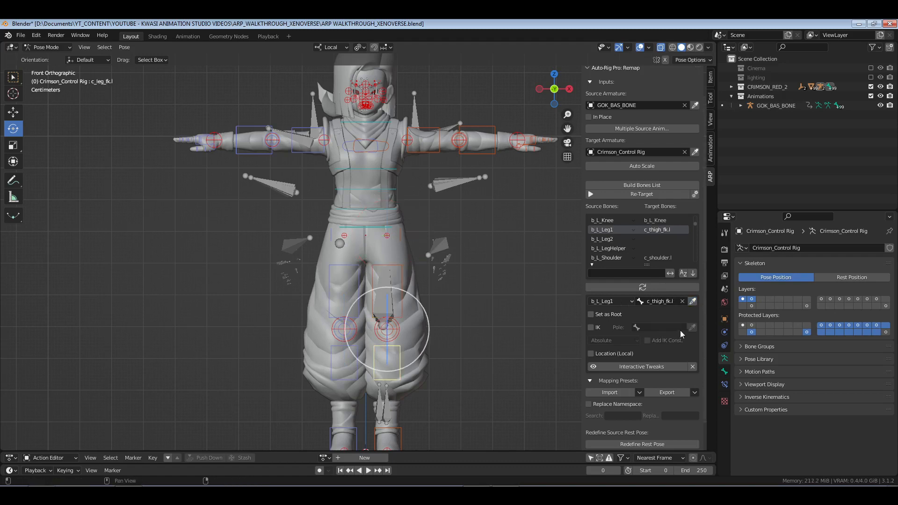
pyautogui.click(656, 239)
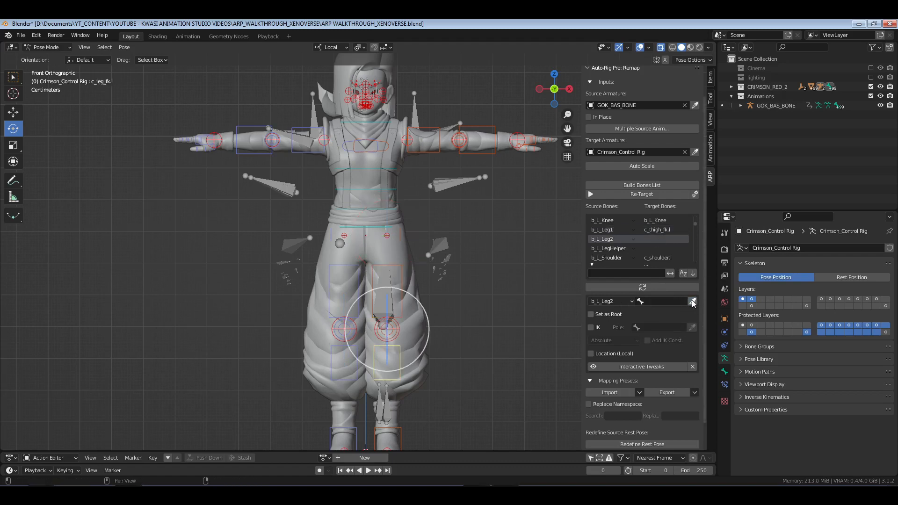
pyautogui.click(692, 301)
pyautogui.scroll(-1, 664, 251)
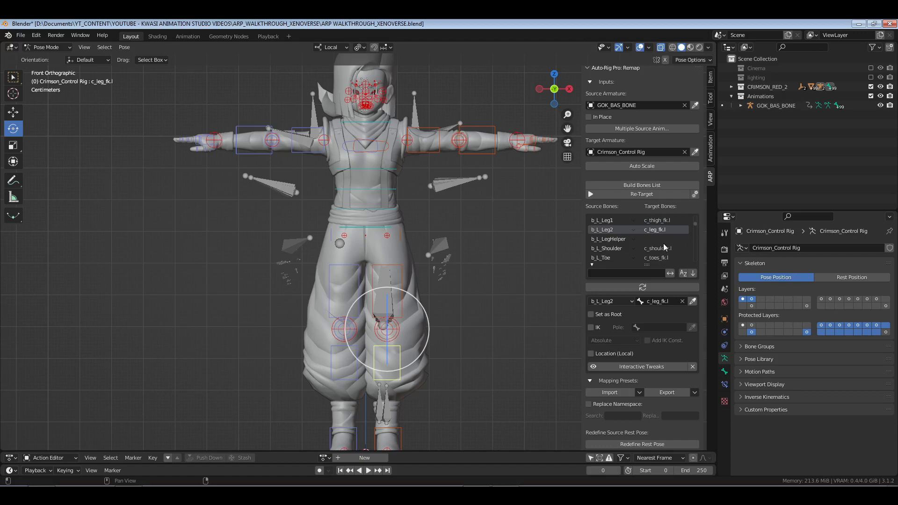
# - Select the c_arm_fk.r controller and set it as the target of the source bone b_L_Arm1
pyautogui.scroll(8, 663, 243)
pyautogui.scroll(3, 663, 243)
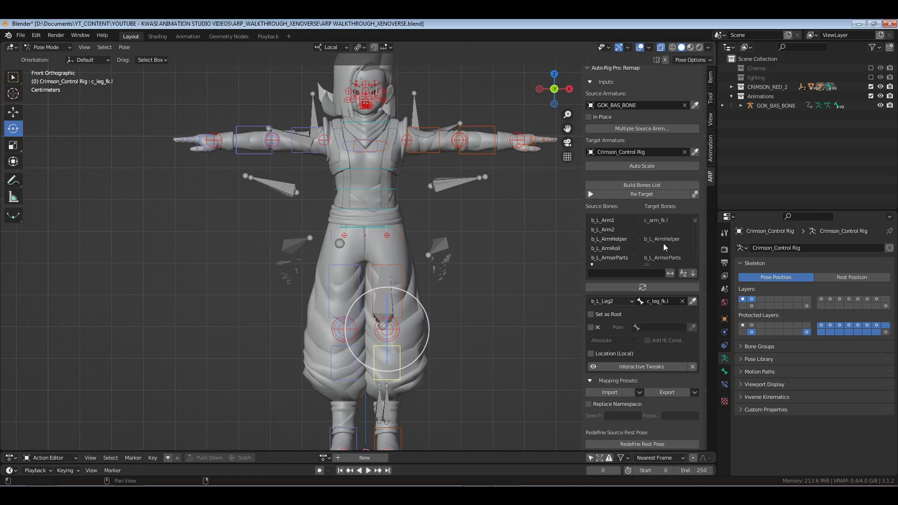
pyautogui.click(663, 238)
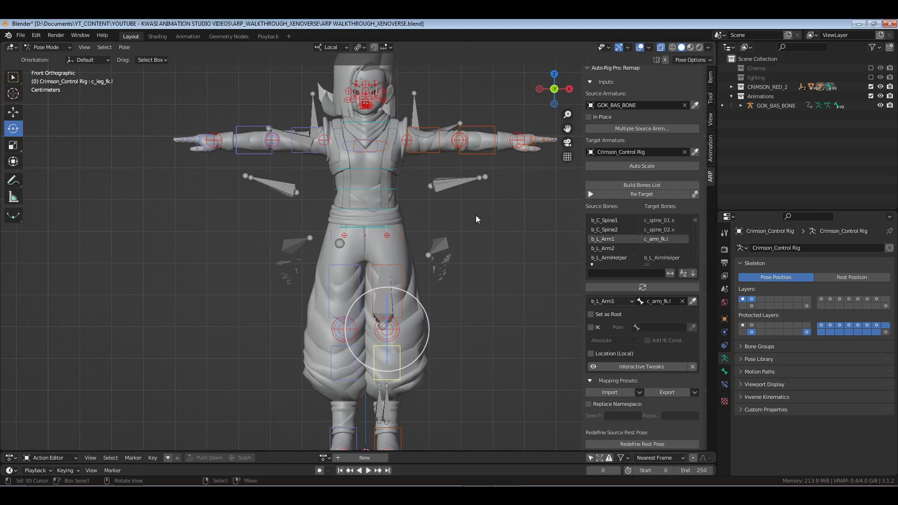
pyautogui.click(299, 126)
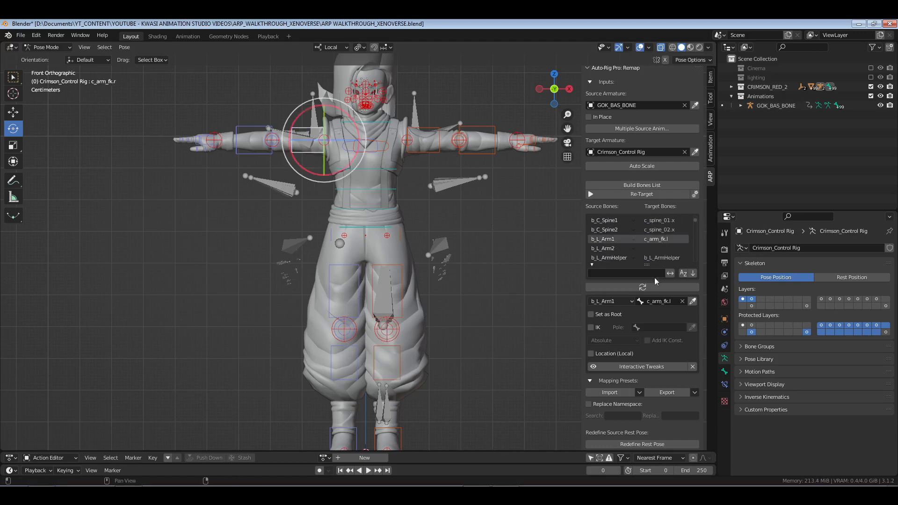
pyautogui.click(692, 301)
# - Select the c_forearm_fk.r controller and set it as the target of the source bone b_L_Arm2
pyautogui.click(654, 248)
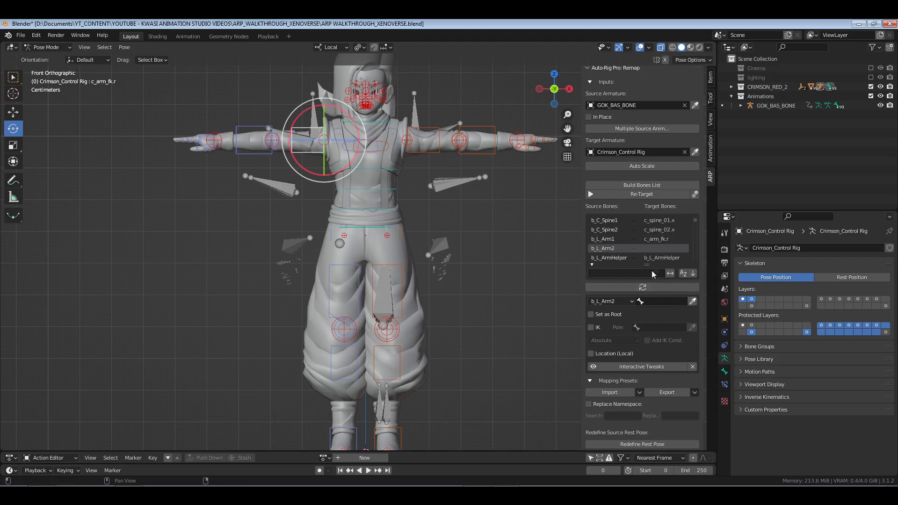
pyautogui.click(251, 126)
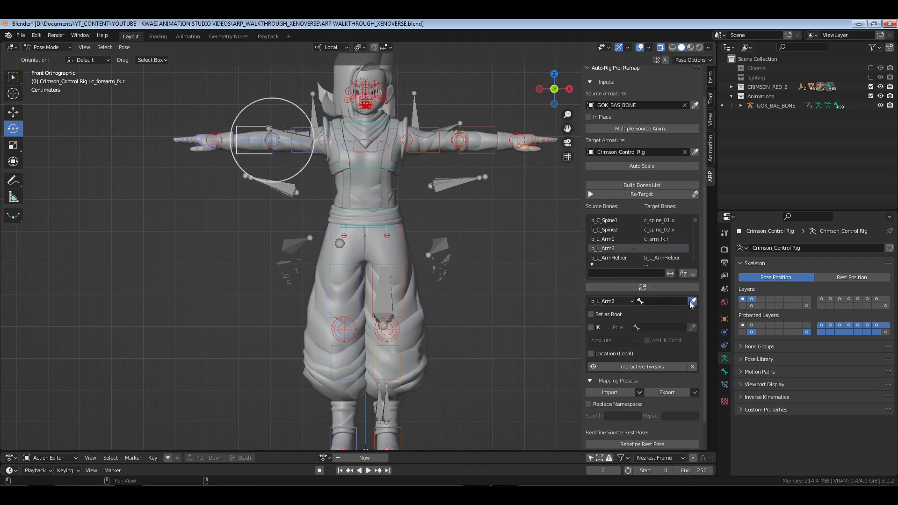
pyautogui.click(693, 301)
# - Check the mapping of the c_hand_fk.r controller and compare the b_R_Foot mapping with the c_foot_fk.r controller on the rig
pyautogui.click(206, 140)
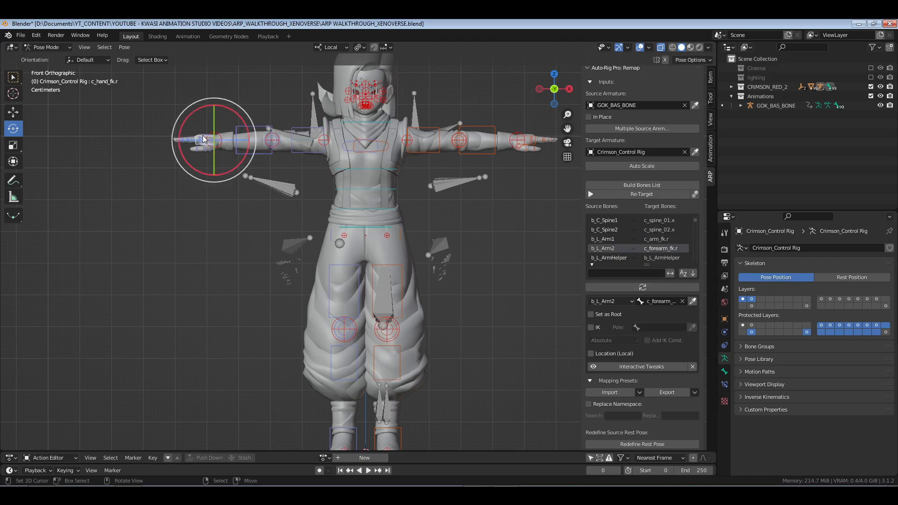
pyautogui.click(654, 286)
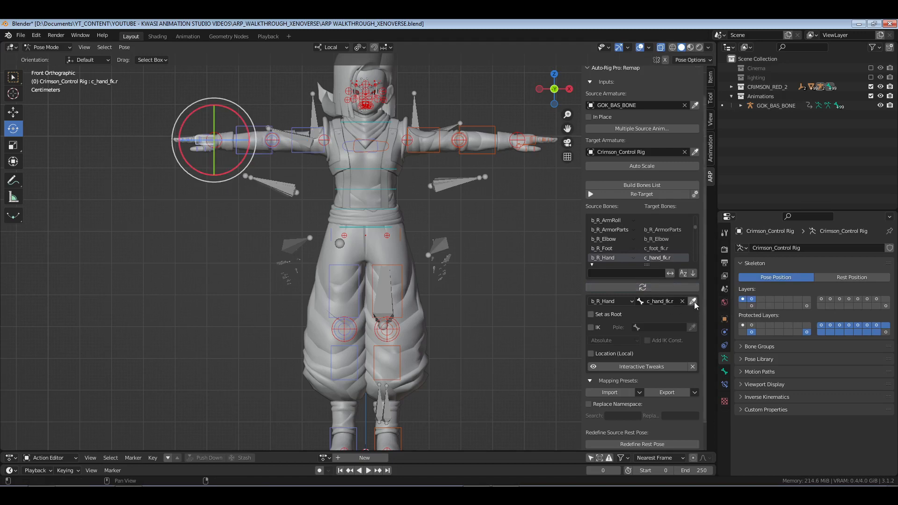
pyautogui.keyDown('shift'); pyautogui.moveTo(494, 224); pyautogui.dragTo(464, 228, button='middle'); pyautogui.keyUp('shift')
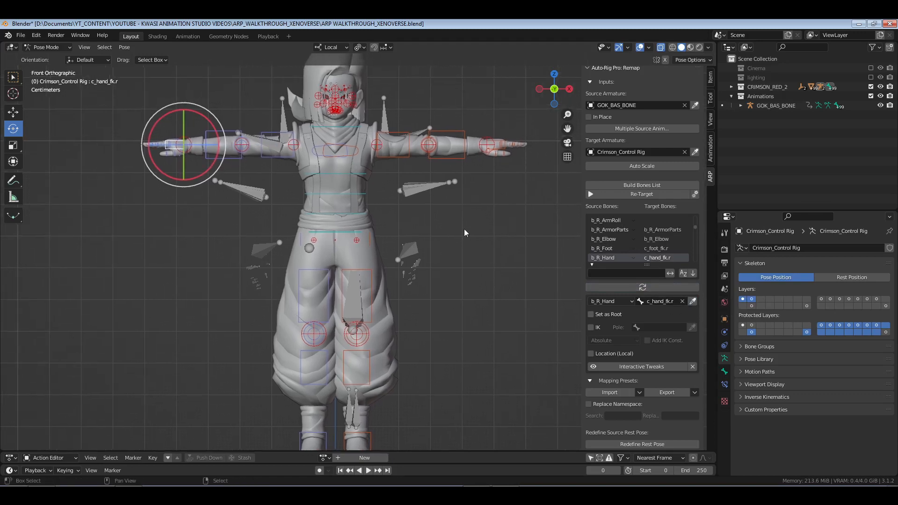
pyautogui.click(661, 249)
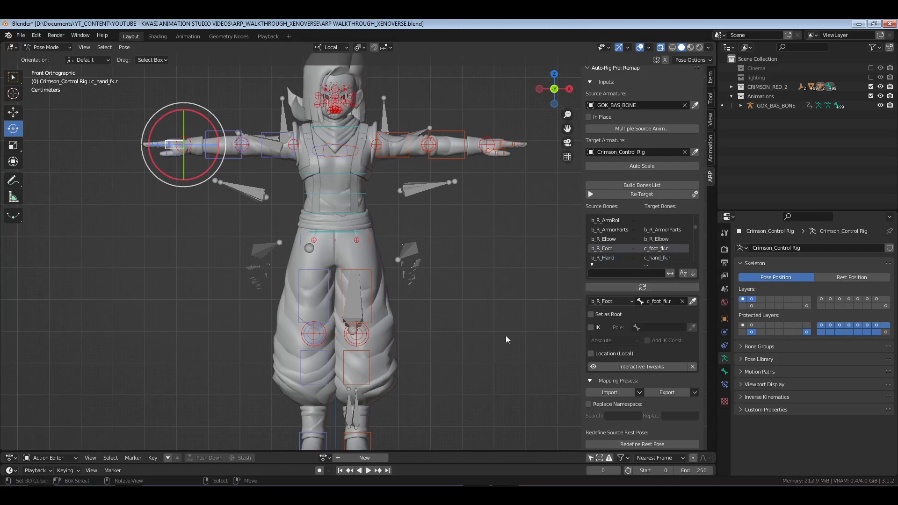
pyautogui.keyDown('shift'); pyautogui.moveTo(506, 335); pyautogui.dragTo(527, 294, button='middle'); pyautogui.keyUp('shift')
pyautogui.rightClick(349, 392)
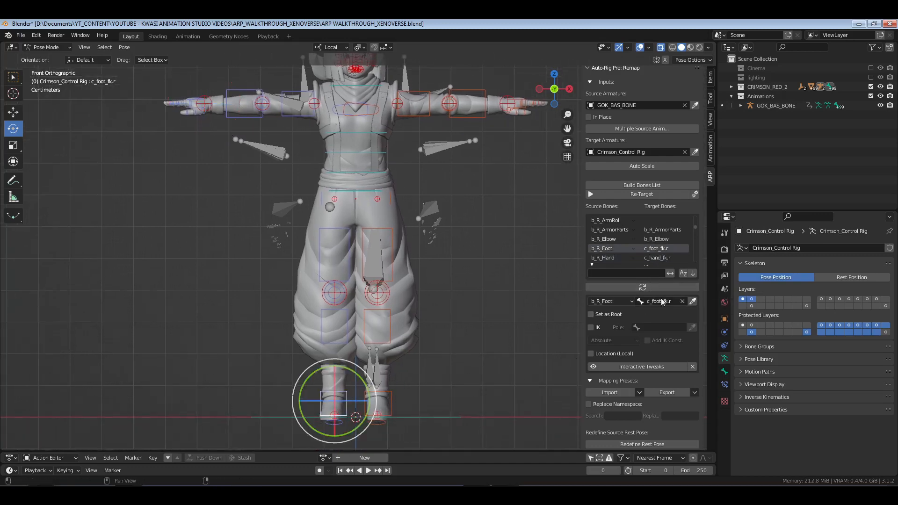
# - Review the source bones from b_R_Elbow up to b_R_ArmRoll and their target bones in the remap list
pyautogui.click(650, 238)
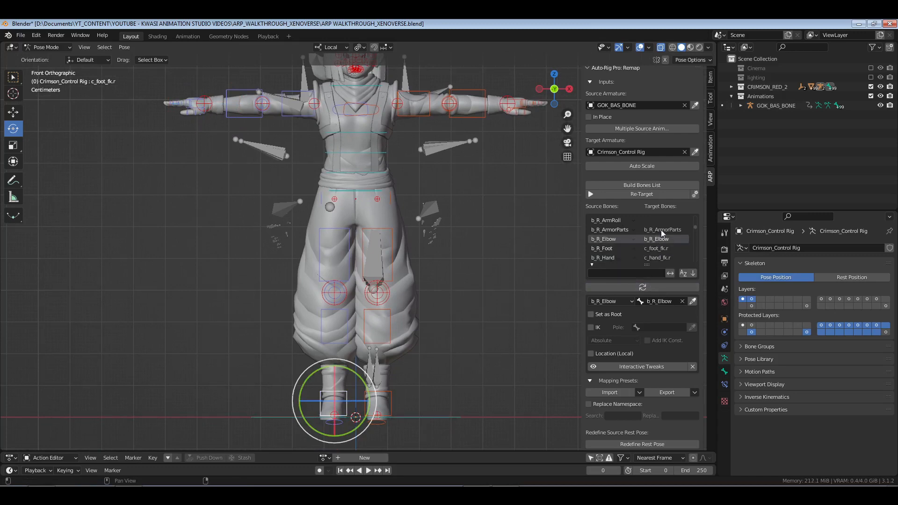
pyautogui.click(661, 229)
pyautogui.scroll(2, 653, 241)
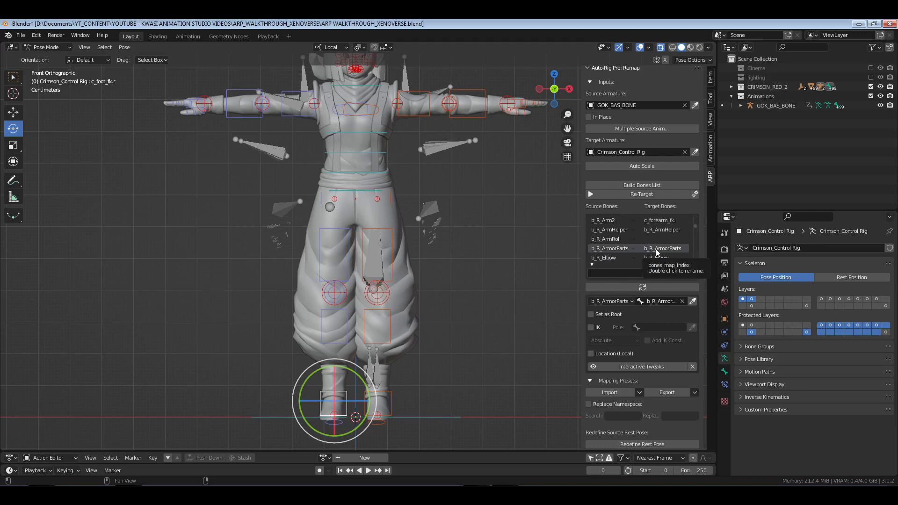
pyautogui.scroll(1, 656, 252)
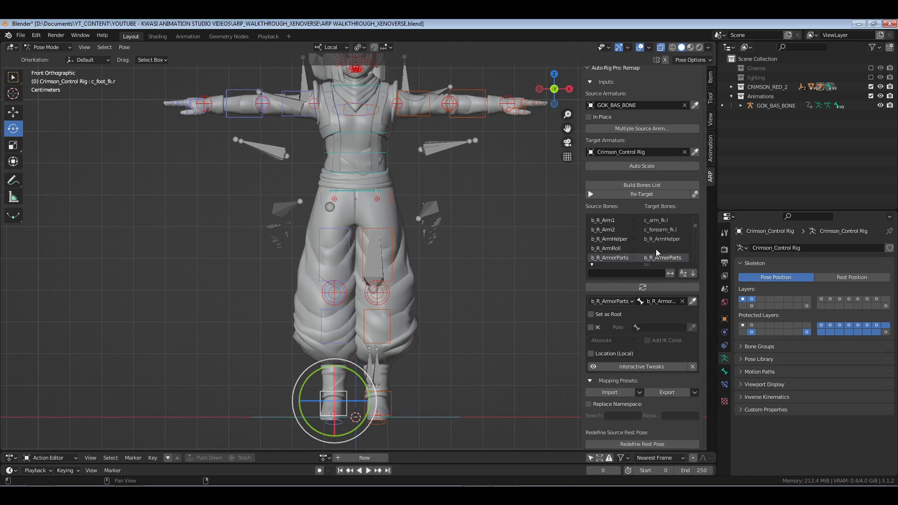
pyautogui.click(656, 248)
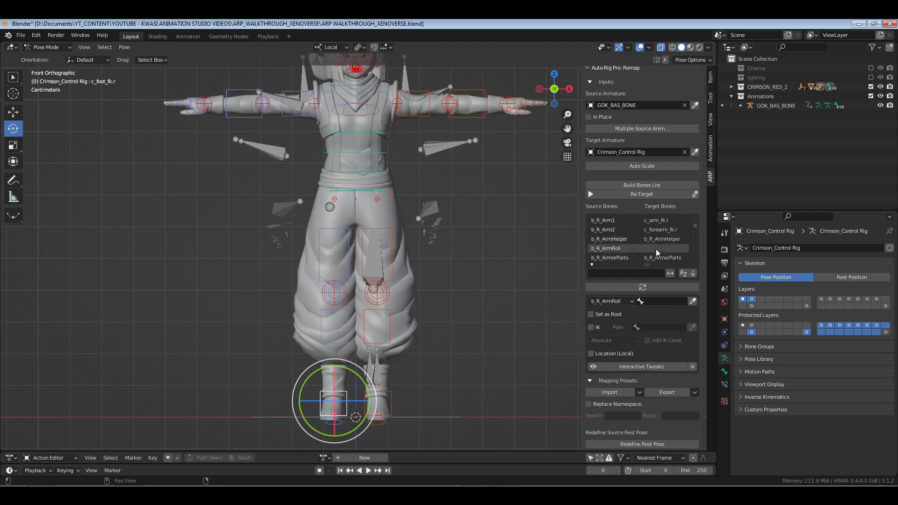
pyautogui.scroll(1, 656, 249)
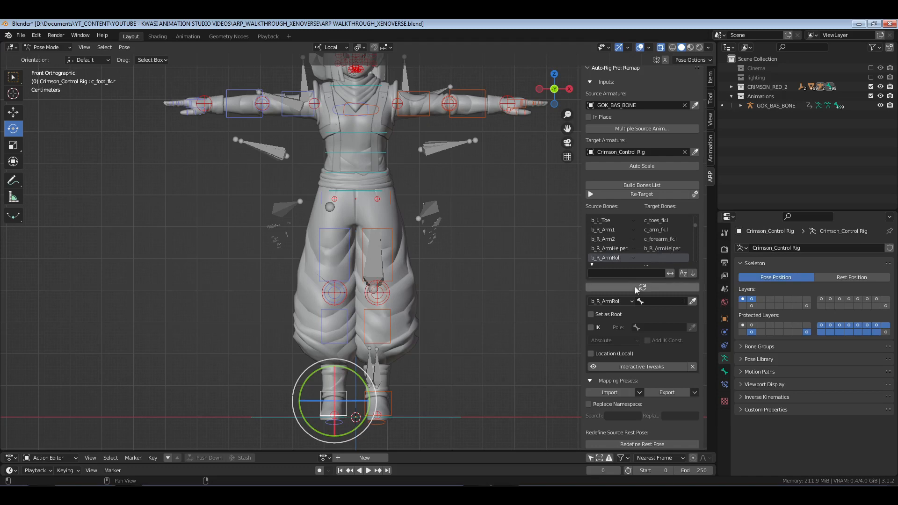
# - Switch Crimson_Control Rig to Object Mode and retarget the walk animation onto it for frames 1 to 70
pyautogui.moveTo(492, 317); pyautogui.dragTo(411, 321, button='middle')
pyautogui.hotkey('ctrl', 'Tab')
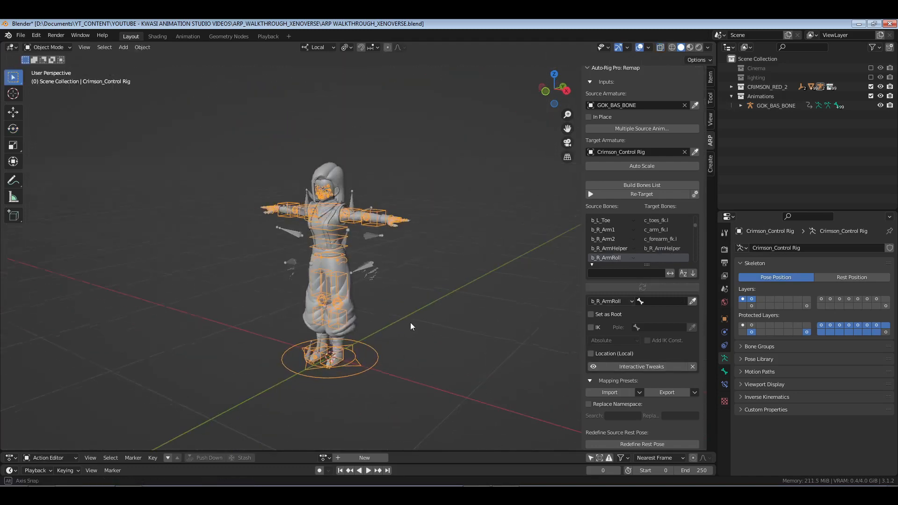
pyautogui.click(646, 195)
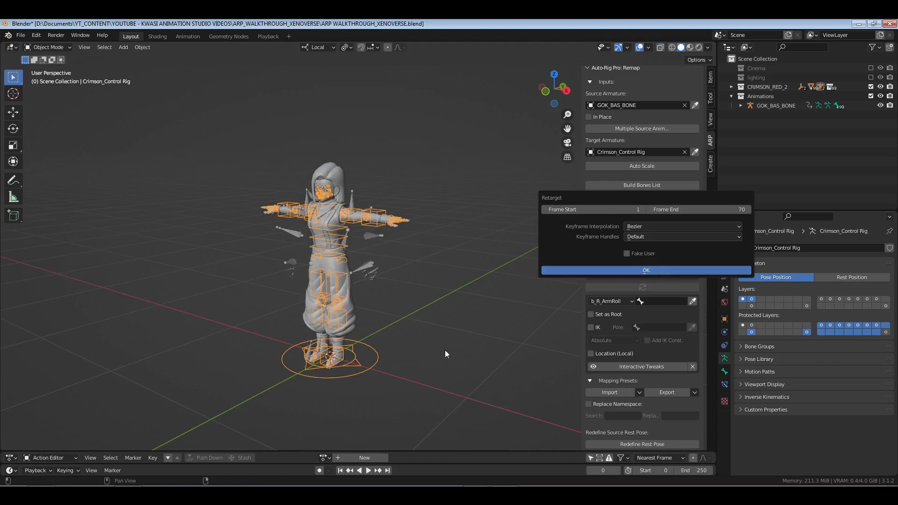
pyautogui.press('Return')
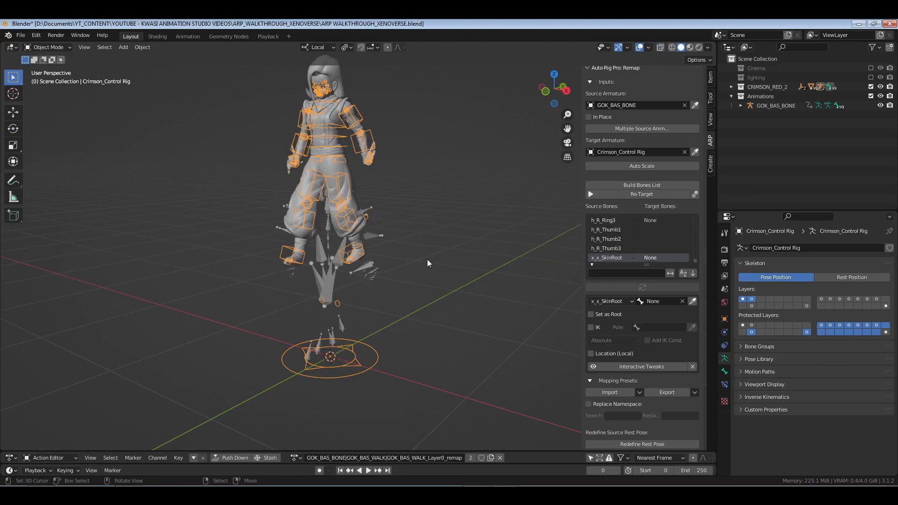
# - Play back the retargeted walk and inspect the character's arms and legs from several angles
pyautogui.moveTo(428, 259); pyautogui.dragTo(413, 327, button='middle')
pyautogui.scroll(5, 416, 329)
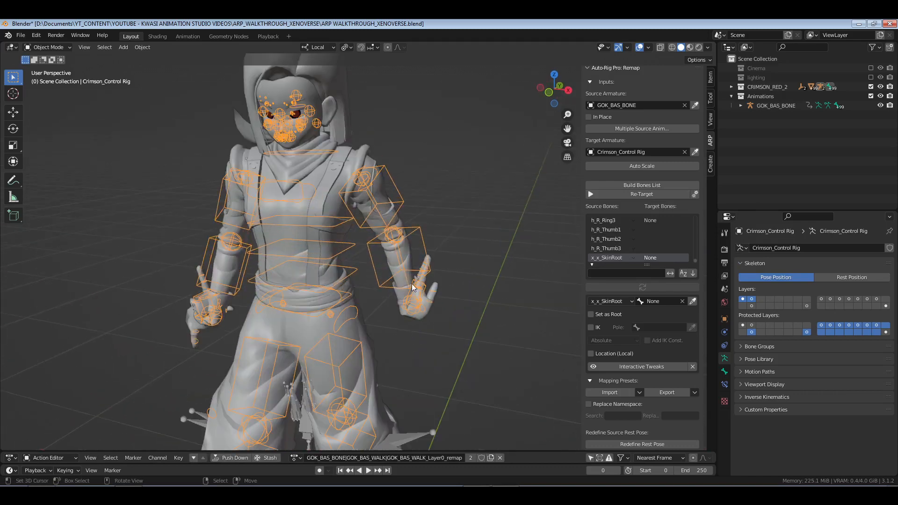
pyautogui.scroll(-5, 411, 283)
pyautogui.moveTo(411, 338); pyautogui.dragTo(381, 327, button='middle')
pyautogui.press('space')
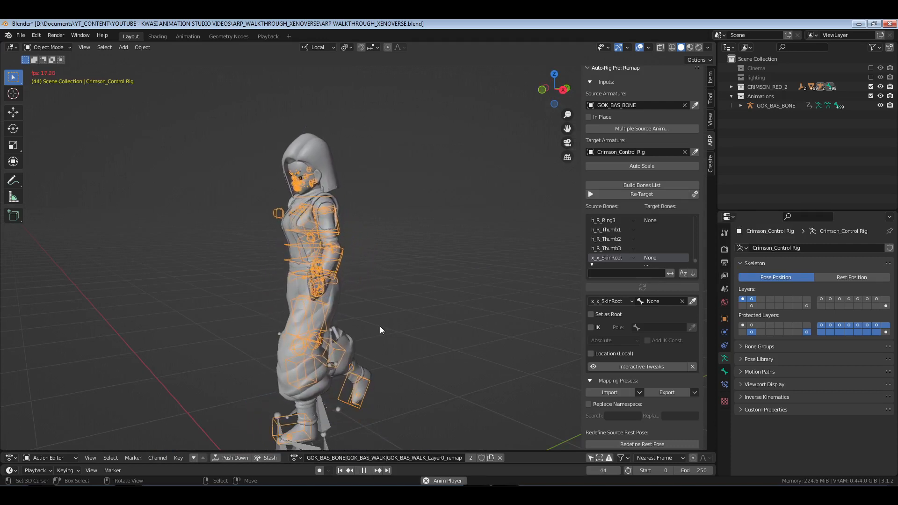
pyautogui.press('space')
pyautogui.moveTo(380, 326); pyautogui.dragTo(338, 333, button='middle')
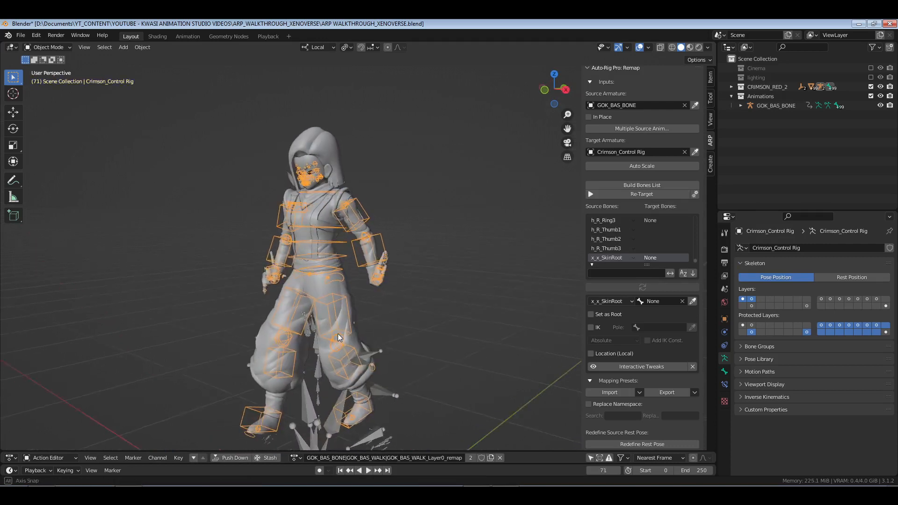
pyautogui.press('space')
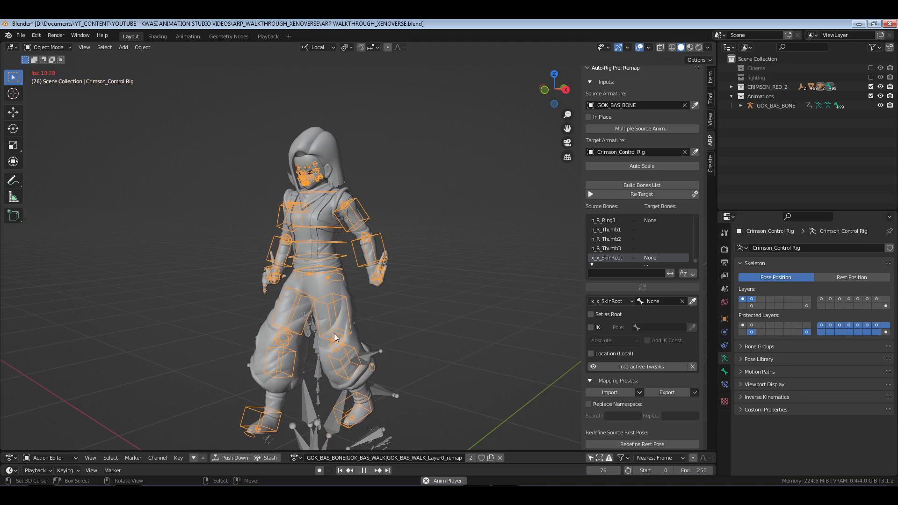
pyautogui.click(342, 470)
pyautogui.scroll(-2, 434, 319)
pyautogui.press('space')
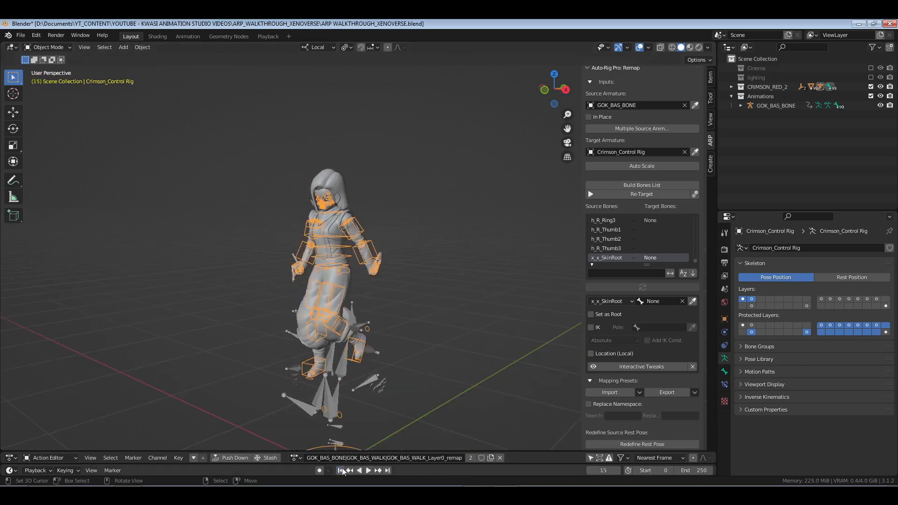
# - Return to the first frame and undo the retarget so the rig is back in its T-pose
pyautogui.click(342, 471)
pyautogui.hotkey('ctrl', 'z')
pyautogui.hotkey('ctrl', 'z')
pyautogui.scroll(-1, 461, 335)
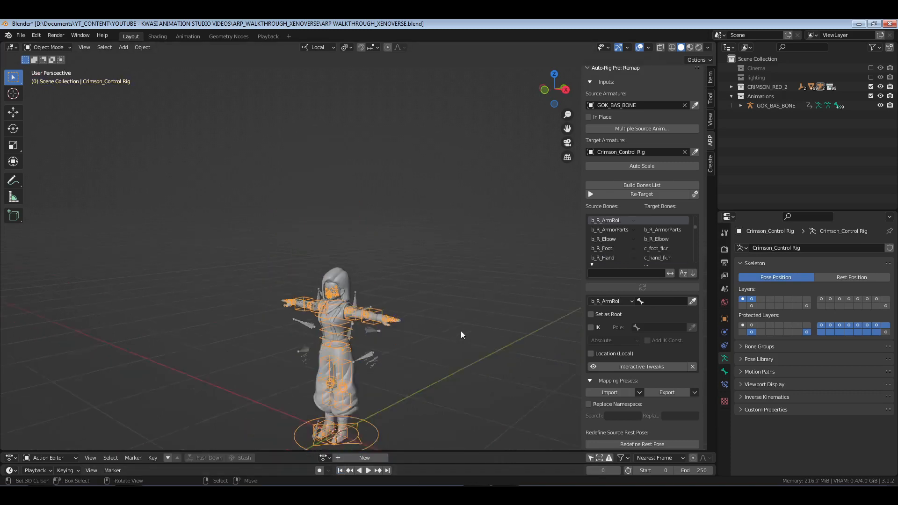
pyautogui.moveTo(461, 330); pyautogui.dragTo(428, 274, button='middle')
pyautogui.scroll(2, 422, 335)
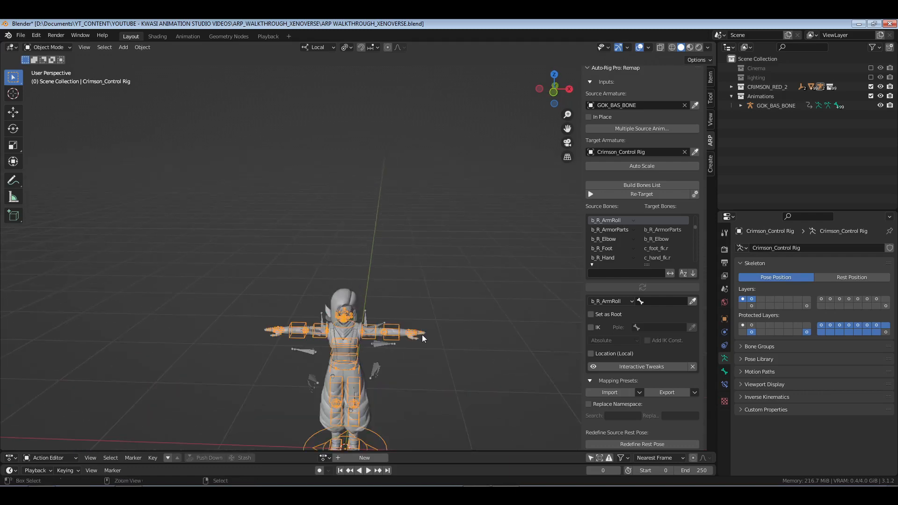
# - In Pose Mode, select the c_arm_fk.l controller and check which source bone it is mapped to
pyautogui.hotkey('ctrl', 'Tab')
pyautogui.moveTo(422, 335); pyautogui.dragTo(433, 259, button='middle')
pyautogui.scroll(1, 401, 298)
pyautogui.moveTo(482, 203); pyautogui.dragTo(389, 248)
pyautogui.press('KP_Decimal')
pyautogui.hotkey('alt', 'a')
pyautogui.keyDown('shift'); pyautogui.moveTo(243, 315); pyautogui.dragTo(370, 287, button='middle'); pyautogui.keyUp('shift')
pyautogui.scroll(-4, 371, 320)
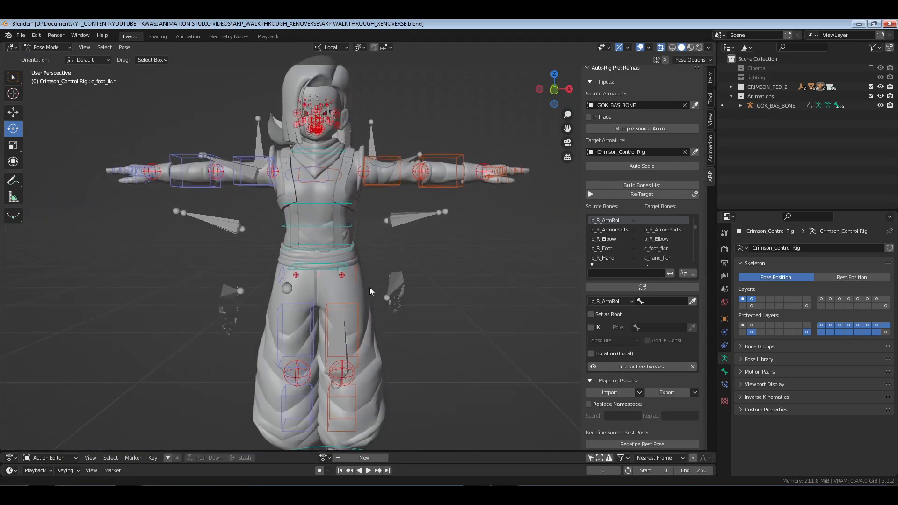
pyautogui.rightClick(388, 157)
pyautogui.keyDown('shift'); pyautogui.moveTo(440, 236); pyautogui.dragTo(408, 245, button='middle'); pyautogui.keyUp('shift')
pyautogui.click(659, 288)
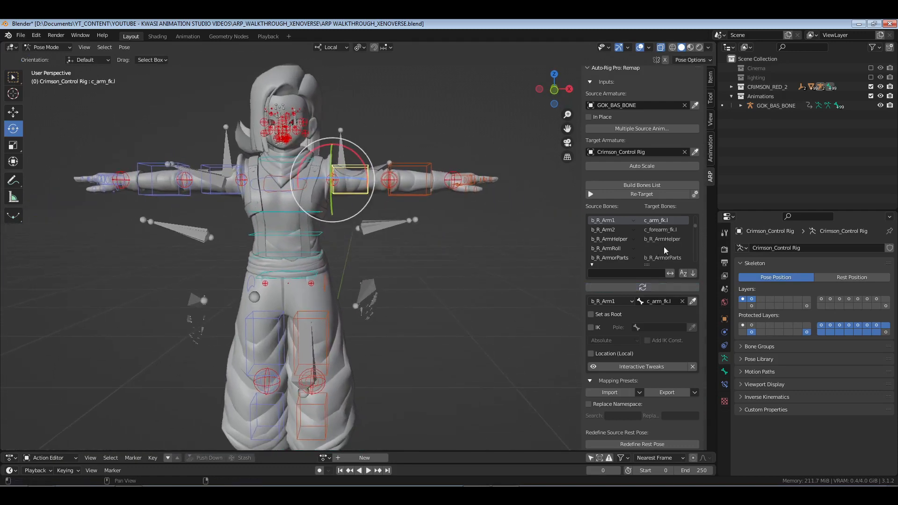
pyautogui.scroll(2, 664, 242)
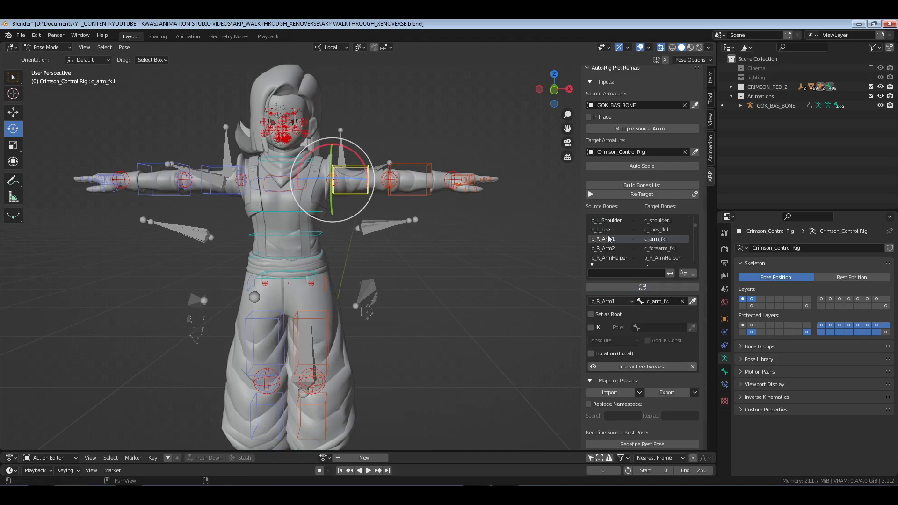
pyautogui.press('KP_1')
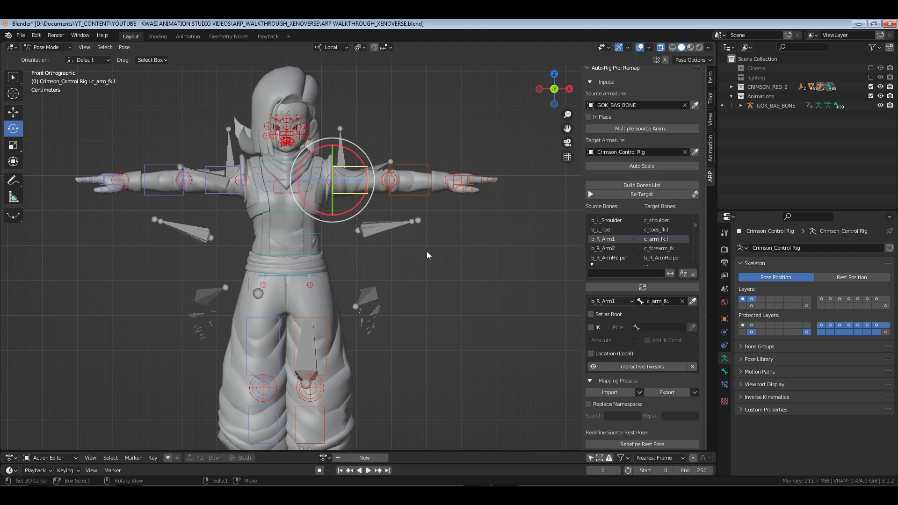
# - Select the c_arm_fk.r controller, return to Object Mode, deselect everything and save the file
pyautogui.click(221, 170)
pyautogui.moveTo(335, 223); pyautogui.dragTo(477, 295, button='middle')
pyautogui.scroll(-1, 476, 291)
pyautogui.hotkey('ctrl', 'Tab')
pyautogui.click(452, 299)
pyautogui.hotkey('ctrl', 's')
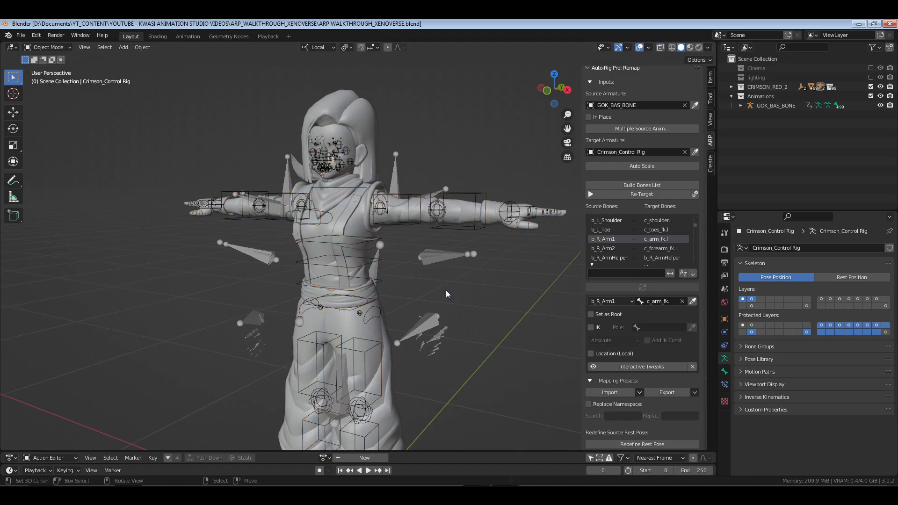
# - Select Crimson_Control Rig, view it from the front and enter Pose Mode
pyautogui.scroll(-3, 422, 320)
pyautogui.moveTo(422, 321); pyautogui.dragTo(418, 345, button='middle')
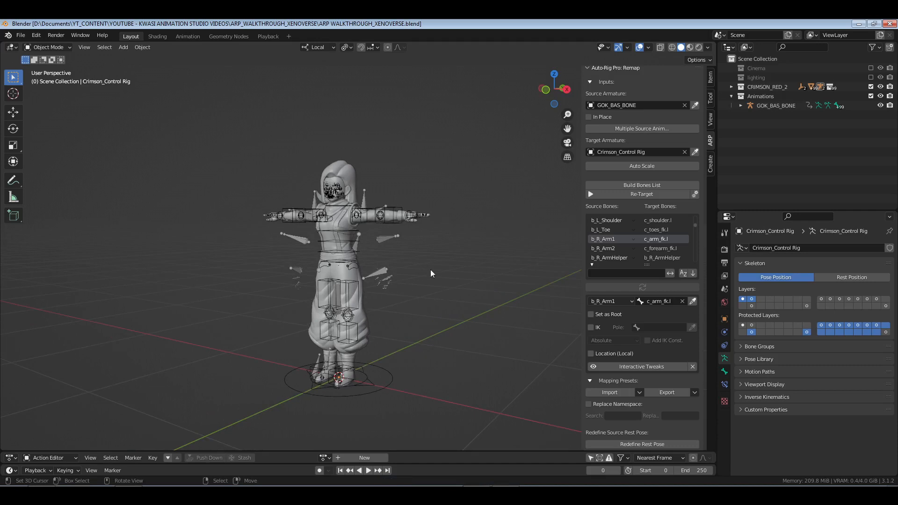
pyautogui.click(359, 288)
pyautogui.moveTo(359, 288); pyautogui.dragTo(387, 286, button='middle')
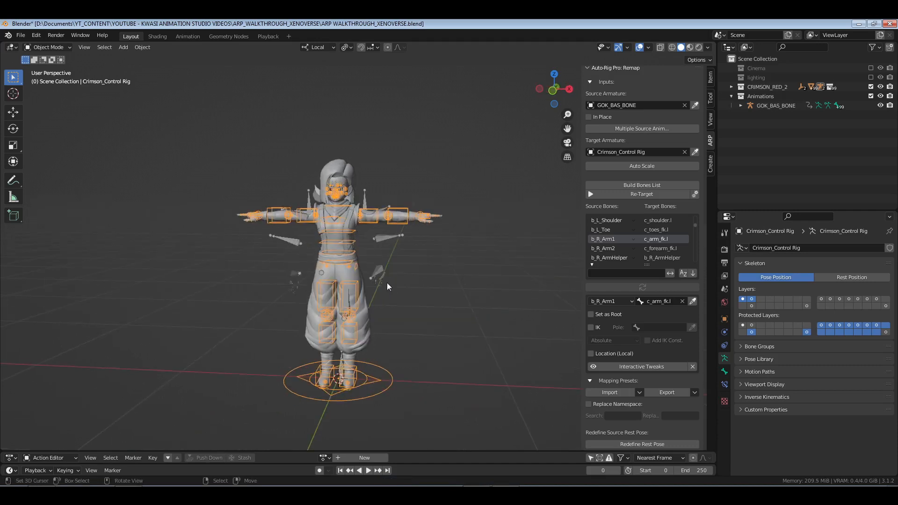
pyautogui.press('KP_1')
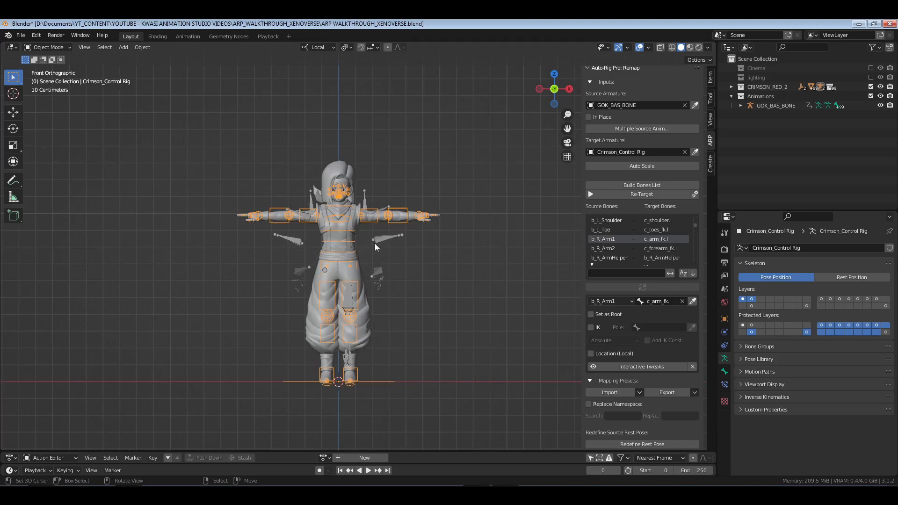
pyautogui.scroll(3, 375, 243)
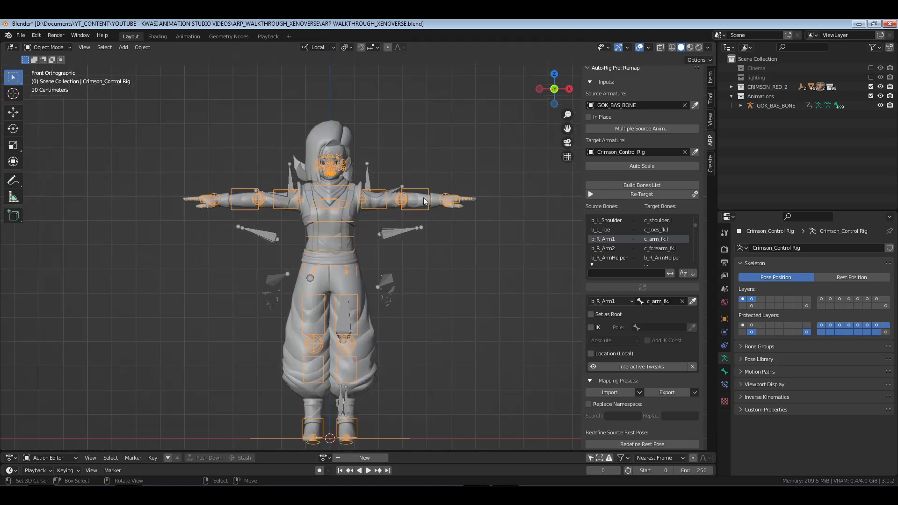
pyautogui.moveTo(495, 146); pyautogui.dragTo(361, 299)
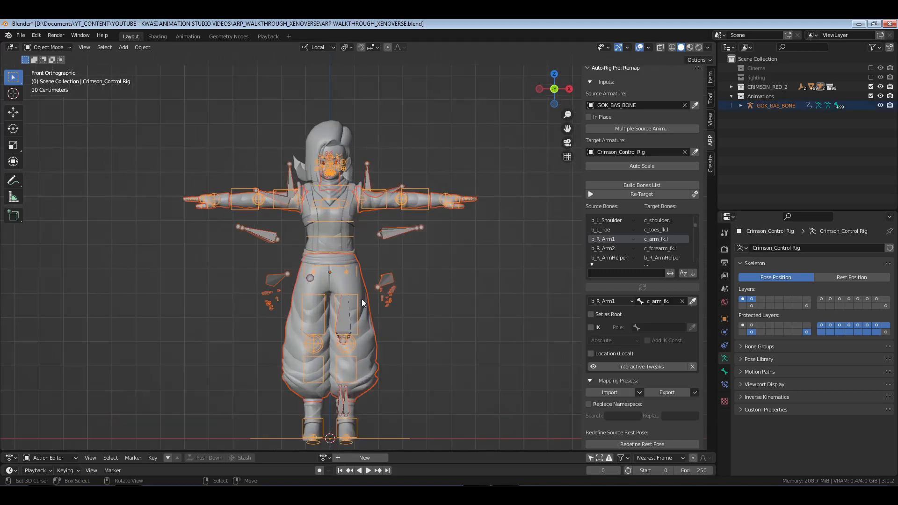
pyautogui.hotkey('ctrl', 'Tab')
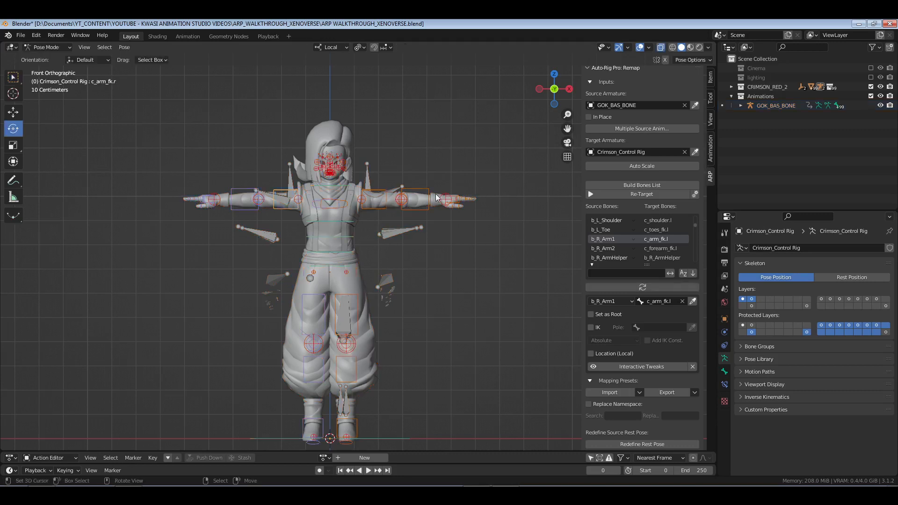
# - Select the arm controllers on each side of the control rig in turn, clear the selection and return to Object Mode
pyautogui.moveTo(498, 141); pyautogui.dragTo(369, 320)
pyautogui.moveTo(161, 146); pyautogui.dragTo(284, 287)
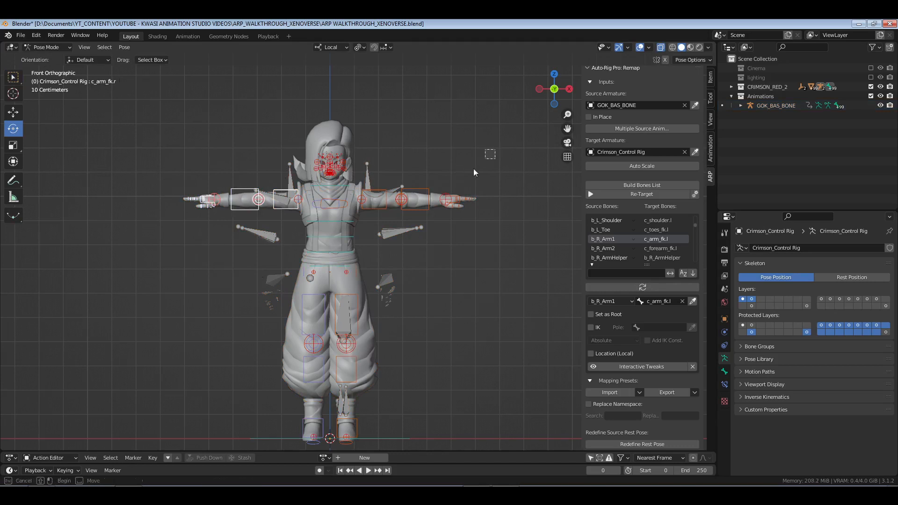
pyautogui.moveTo(495, 149); pyautogui.dragTo(366, 291)
pyautogui.click(416, 196)
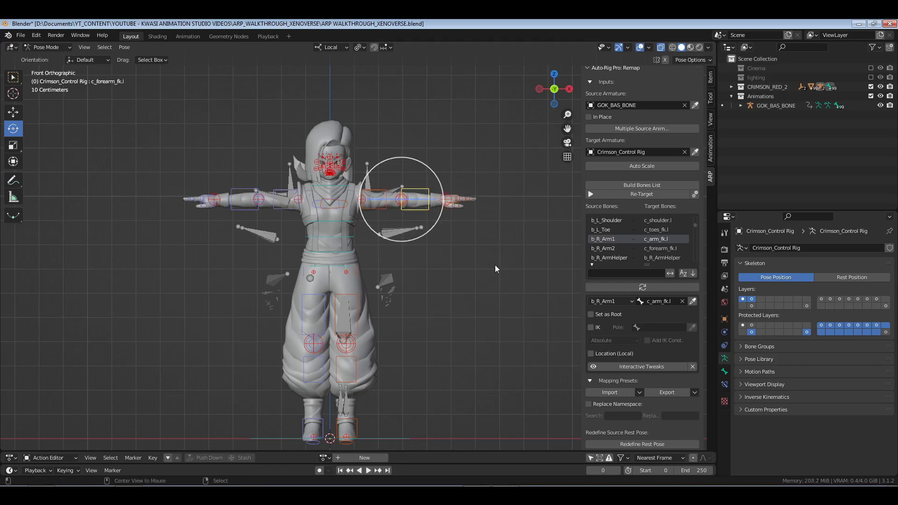
pyautogui.hotkey('alt', 'a')
pyautogui.keyDown('shift'); pyautogui.moveTo(407, 287); pyautogui.dragTo(414, 263, button='middle'); pyautogui.keyUp('shift')
pyautogui.hotkey('ctrl', 'Tab')
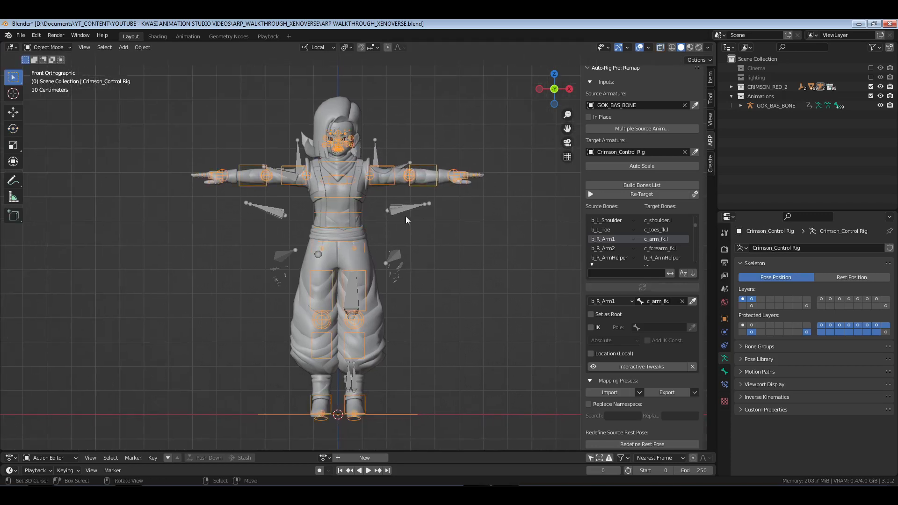
# - Select bones on each side of GOK_BAS_BONE in Pose Mode to compare its sides with the control rig, then leave Pose Mode
pyautogui.click(405, 216)
pyautogui.hotkey('ctrl', 'Tab')
pyautogui.click(399, 213)
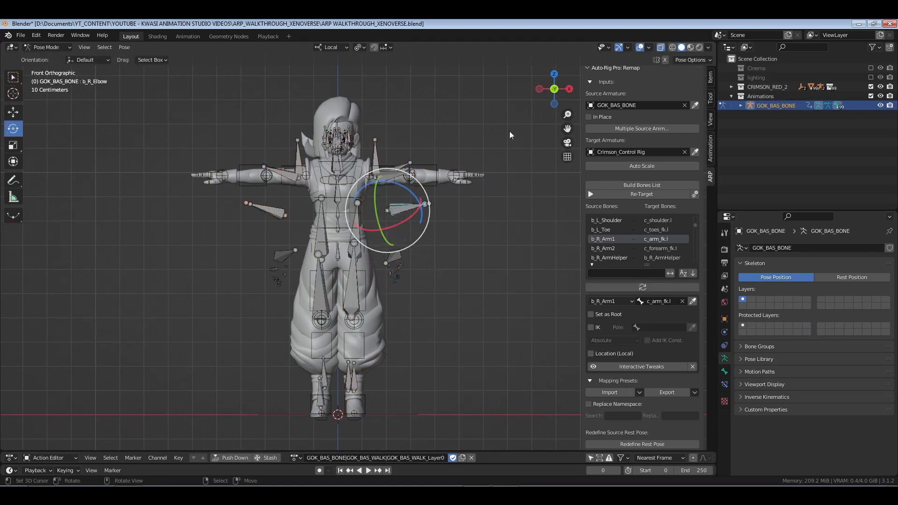
pyautogui.moveTo(509, 124); pyautogui.dragTo(385, 349)
pyautogui.moveTo(141, 120); pyautogui.dragTo(276, 297)
pyautogui.moveTo(157, 110); pyautogui.dragTo(290, 313)
pyautogui.hotkey('alt', 'a')
pyautogui.keyDown('shift'); pyautogui.moveTo(429, 261); pyautogui.dragTo(427, 287, button='middle'); pyautogui.keyUp('shift')
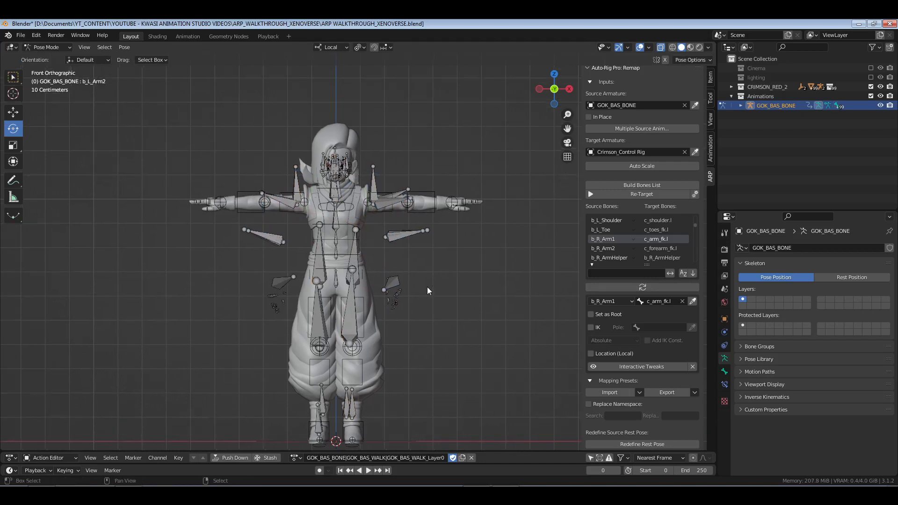
pyautogui.hotkey('ctrl', 'Tab')
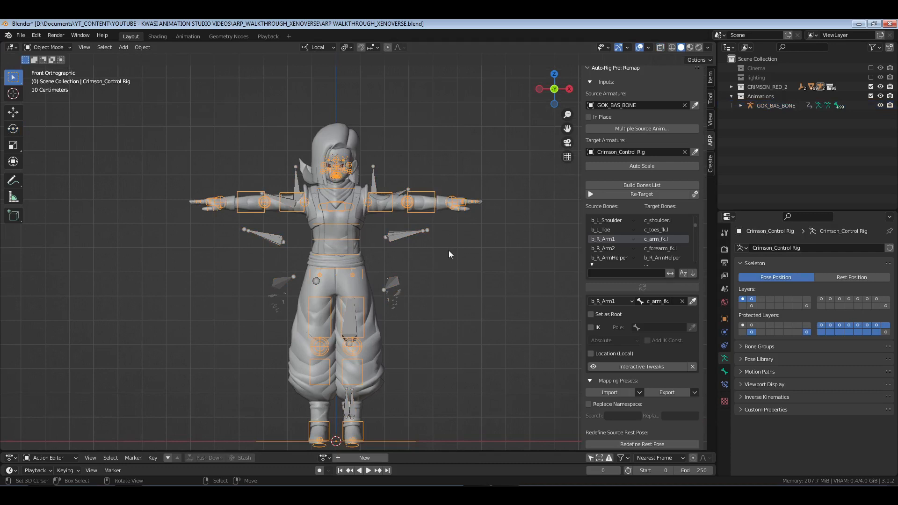
# - Make the CRIMSON_RED_2 collection active and put Crimson_Control Rig into Pose Mode
pyautogui.click(782, 86)
pyautogui.rightClick(782, 86)
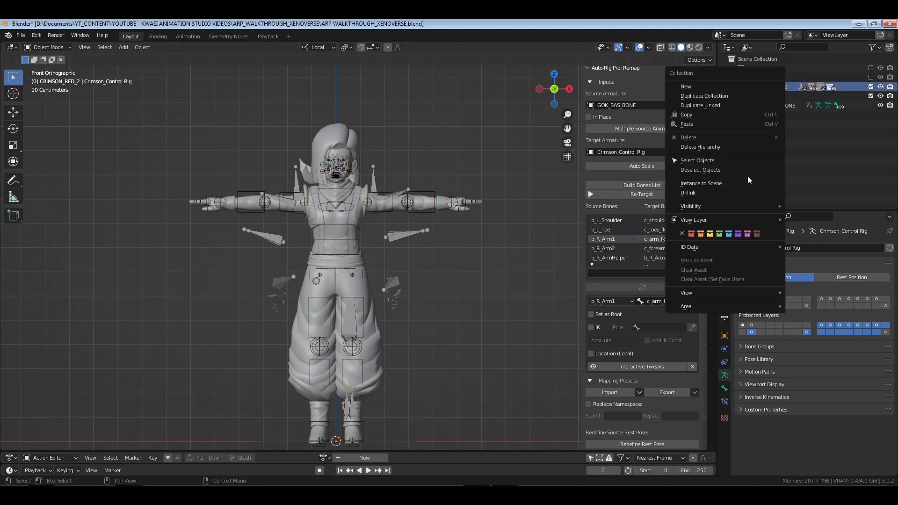
pyautogui.click(778, 155)
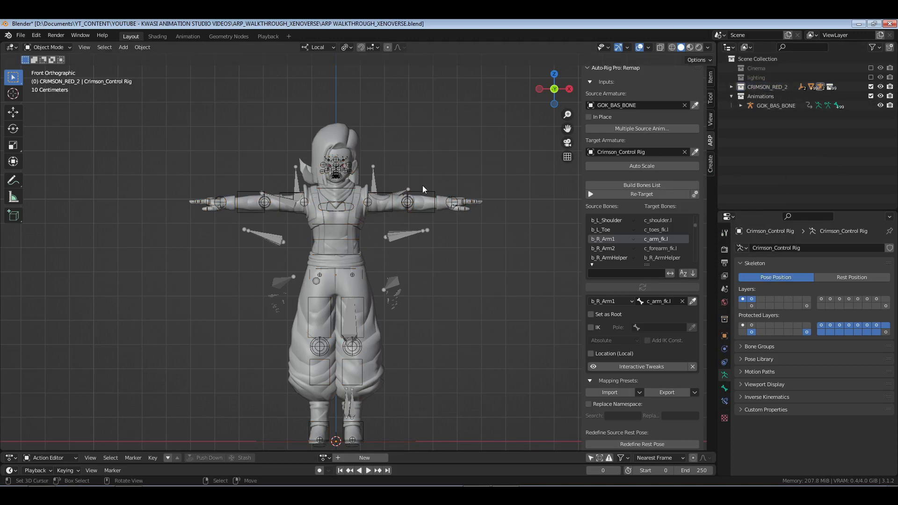
pyautogui.hotkey('ctrl', 'Tab')
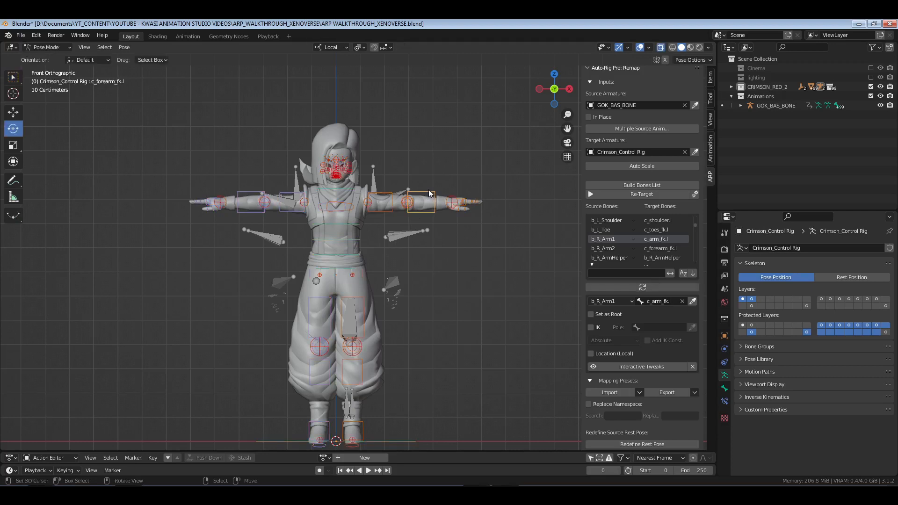
# - Leave Pose Mode and select GOK_BAS_BONE to compare the orientation of its sides with the control rig
pyautogui.press('c')
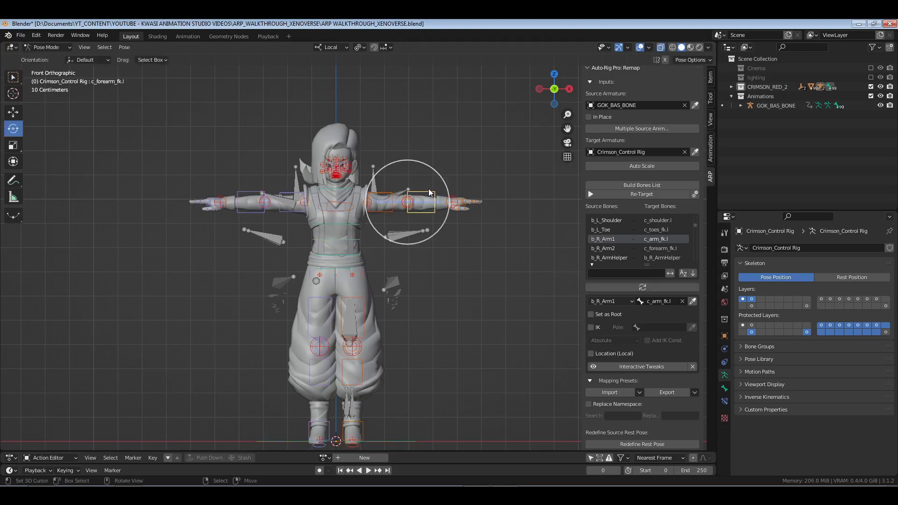
pyautogui.press('Escape')
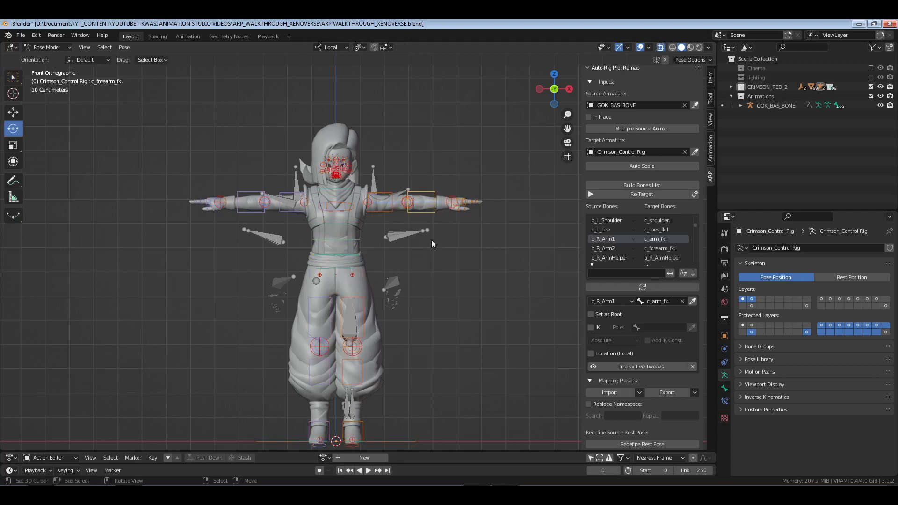
pyautogui.hotkey('ctrl', 'Tab')
pyautogui.click(405, 237)
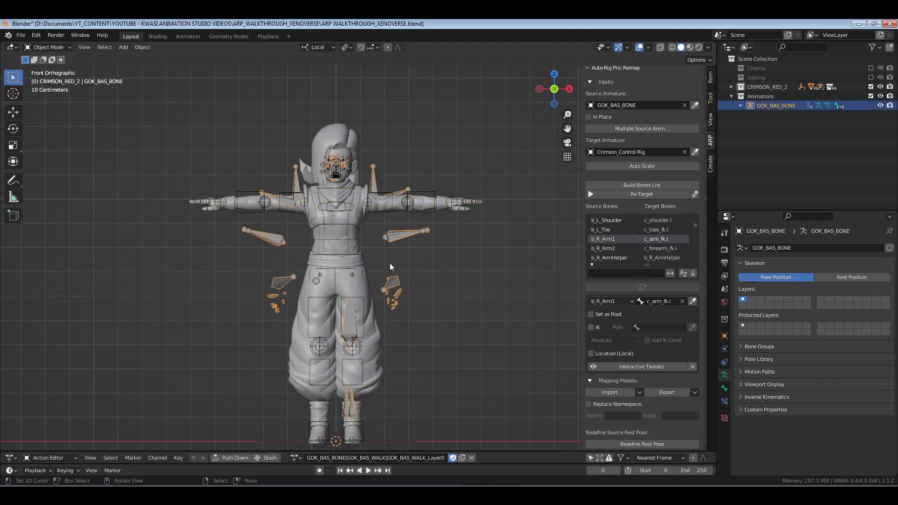
pyautogui.moveTo(450, 268); pyautogui.dragTo(422, 302, button='middle')
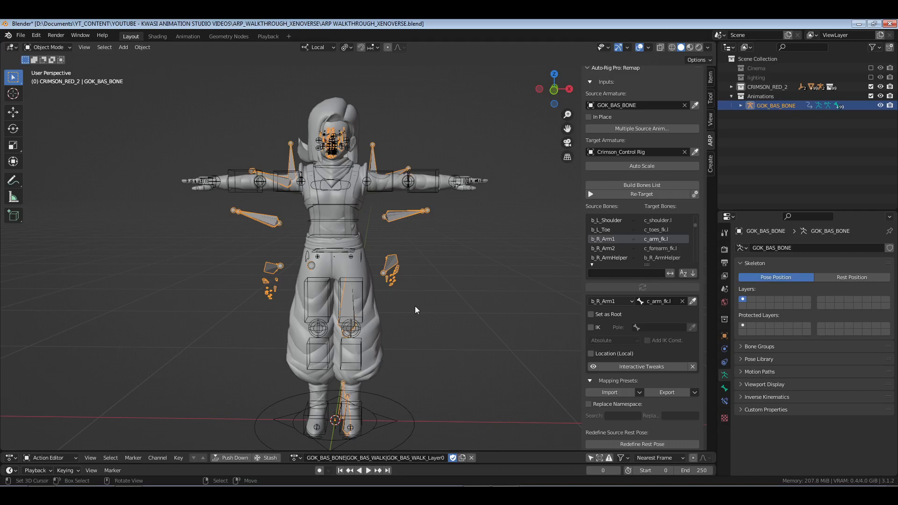
pyautogui.moveTo(475, 310); pyautogui.dragTo(529, 335, button='middle')
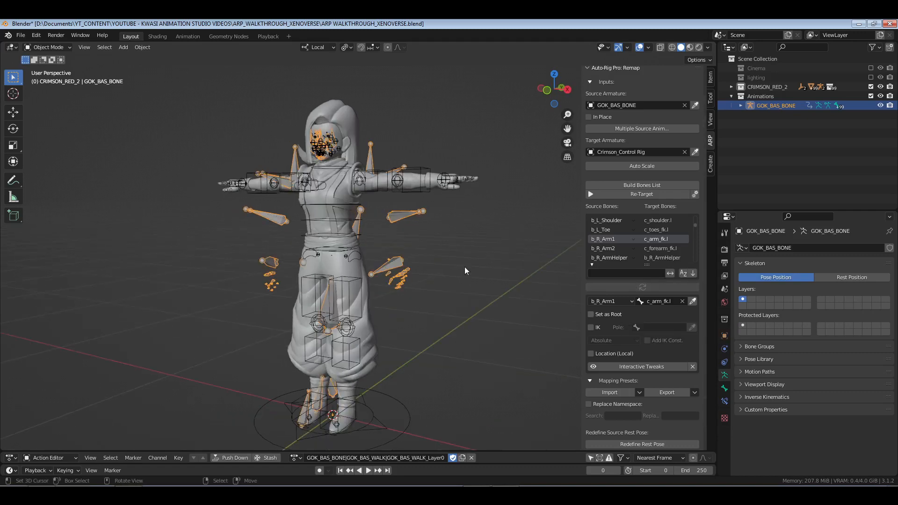
pyautogui.moveTo(465, 267); pyautogui.dragTo(430, 177, button='middle')
# - Put Crimson_Control Rig back into Pose Mode and select c_forearm_fk.l to compare its side with the b_R_Arm1 mapping
pyautogui.click(428, 172)
pyautogui.hotkey('ctrl', 'Tab')
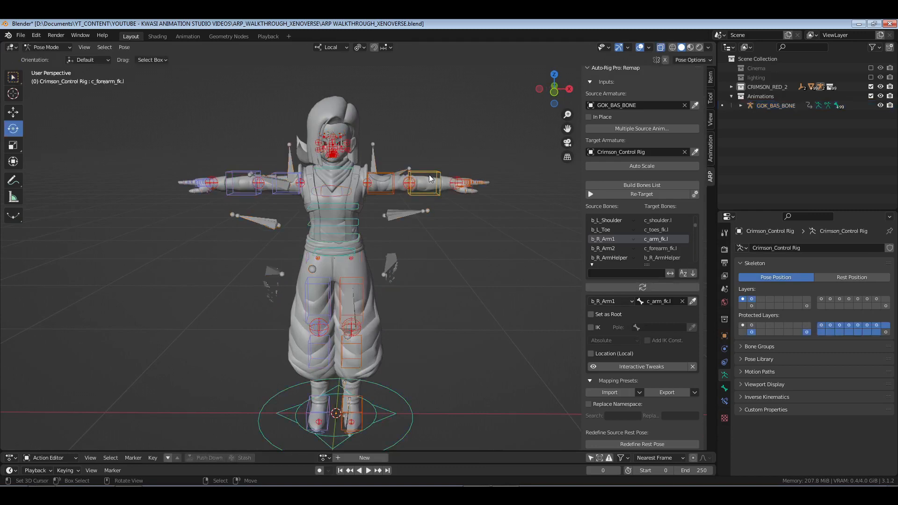
pyautogui.click(428, 176)
pyautogui.moveTo(448, 215); pyautogui.dragTo(378, 160, button='middle')
pyautogui.moveTo(414, 200); pyautogui.dragTo(433, 258, button='middle')
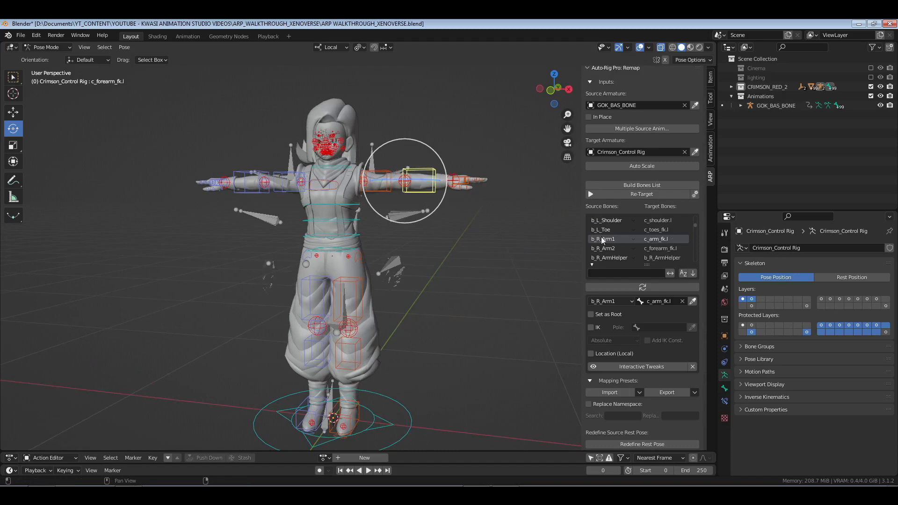
pyautogui.moveTo(407, 201)
pyautogui.mouseDown(button='middle')
pyautogui.moveTo(424, 221)
pyautogui.moveTo(417, 208)
pyautogui.mouseUp(button='middle')
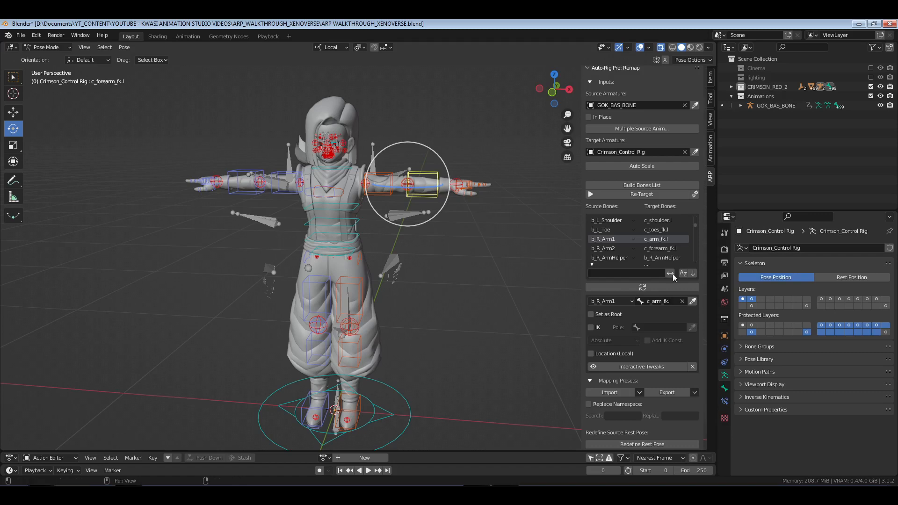
pyautogui.click(695, 393)
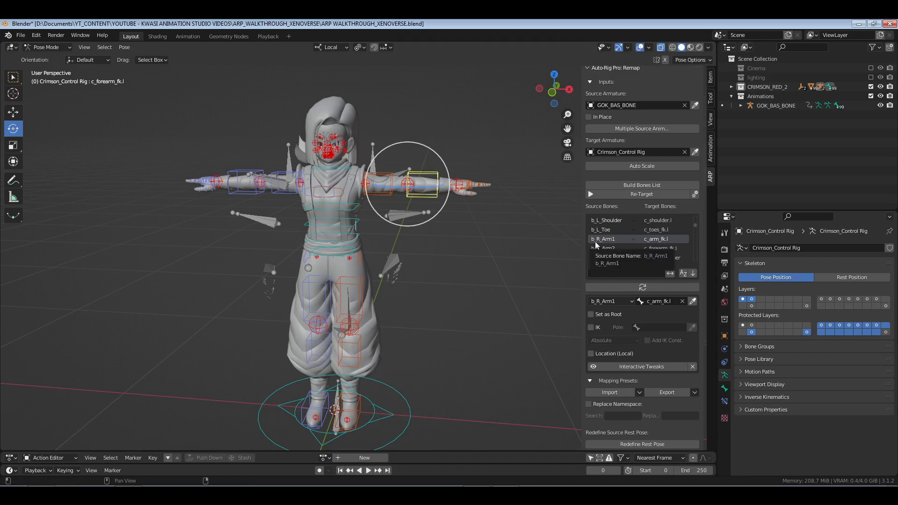
# - Check the b_R_Arm2 mapping against the rig from the front and select the c_shoulder.l controller
pyautogui.moveTo(397, 241); pyautogui.dragTo(408, 144, button='middle')
pyautogui.press('KP_1')
pyautogui.scroll(4, 459, 176)
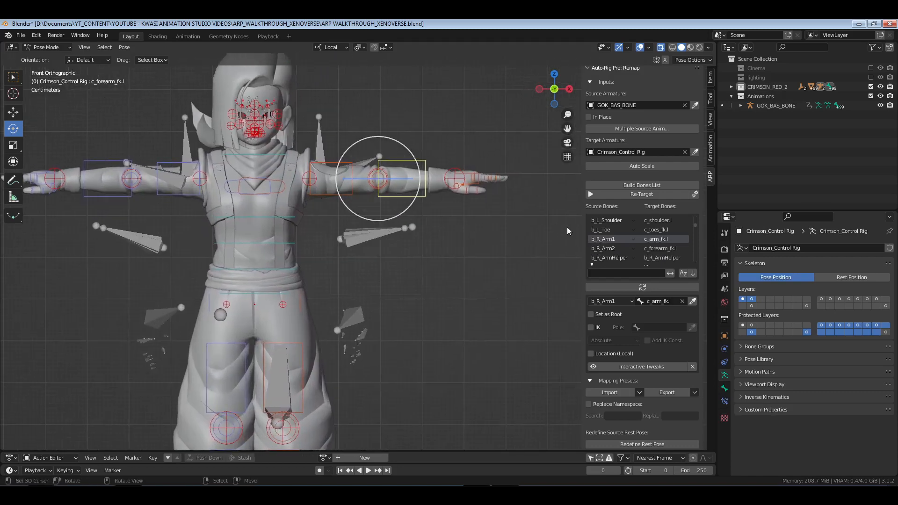
pyautogui.click(649, 248)
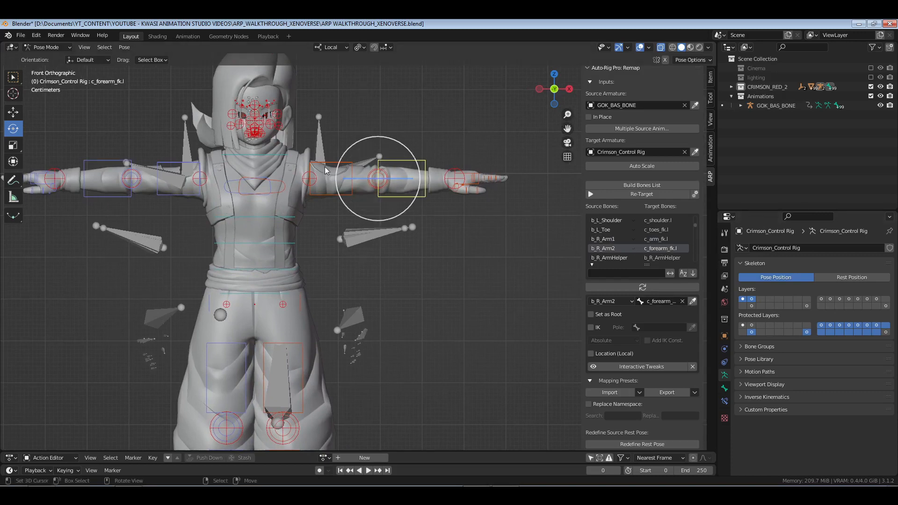
pyautogui.click(282, 189)
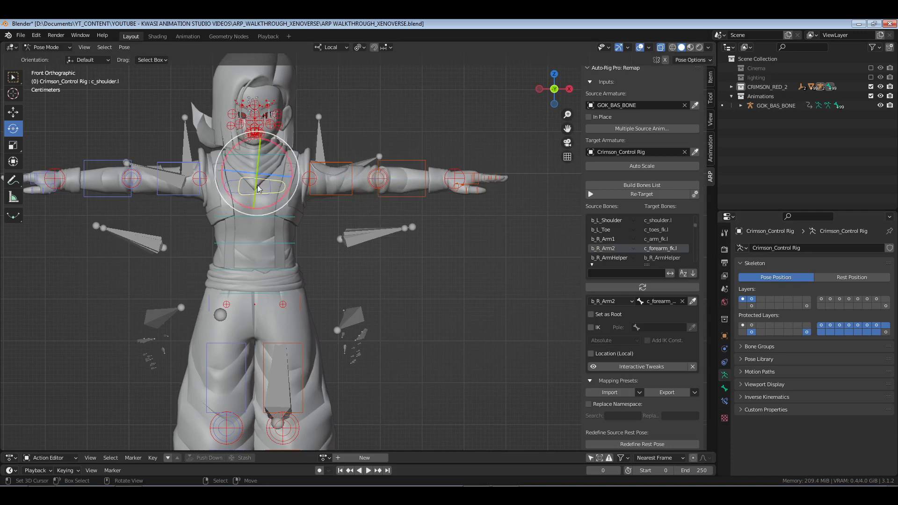
# - Map source bone b_L_Shoulder to the c_shoulder.r controller in the remap bones list
pyautogui.scroll(1, 660, 237)
pyautogui.click(658, 229)
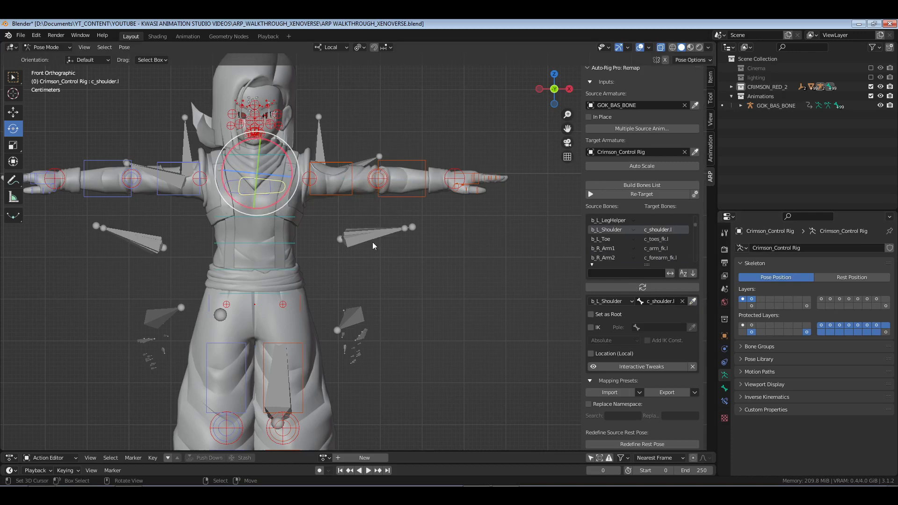
pyautogui.keyDown('shift'); pyautogui.moveTo(319, 270); pyautogui.dragTo(365, 266, button='middle'); pyautogui.keyUp('shift')
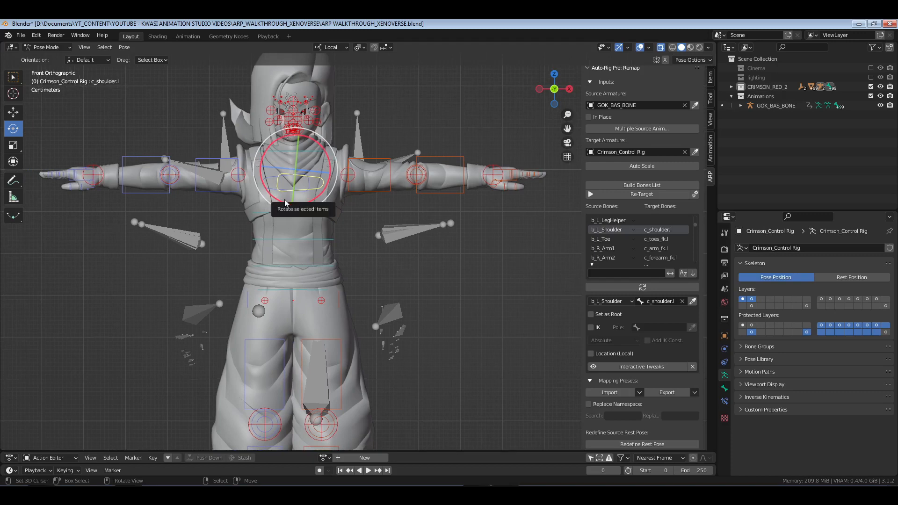
pyautogui.moveTo(441, 220)
pyautogui.keyDown('shift'); pyautogui.mouseDown(button='middle')
pyautogui.moveTo(402, 224)
pyautogui.moveTo(424, 222)
pyautogui.mouseUp(button='middle'); pyautogui.keyUp('shift')
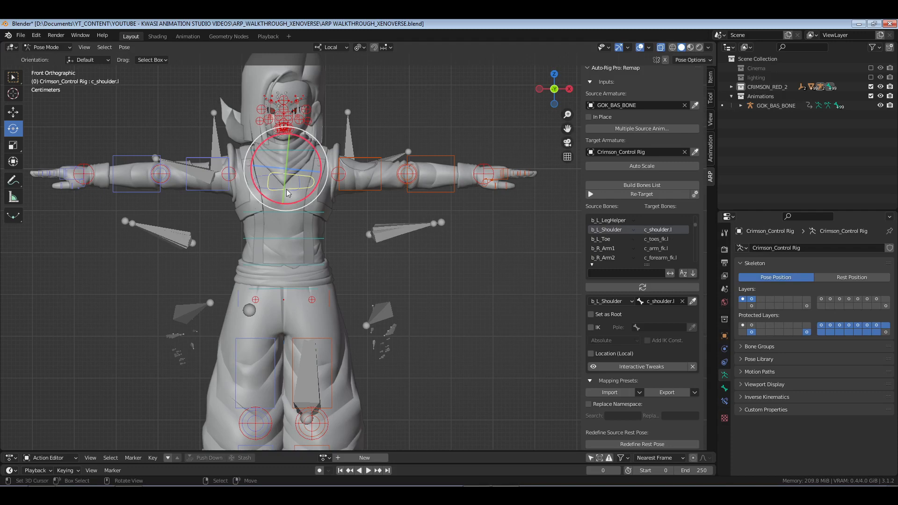
pyautogui.click(256, 177)
pyautogui.click(693, 301)
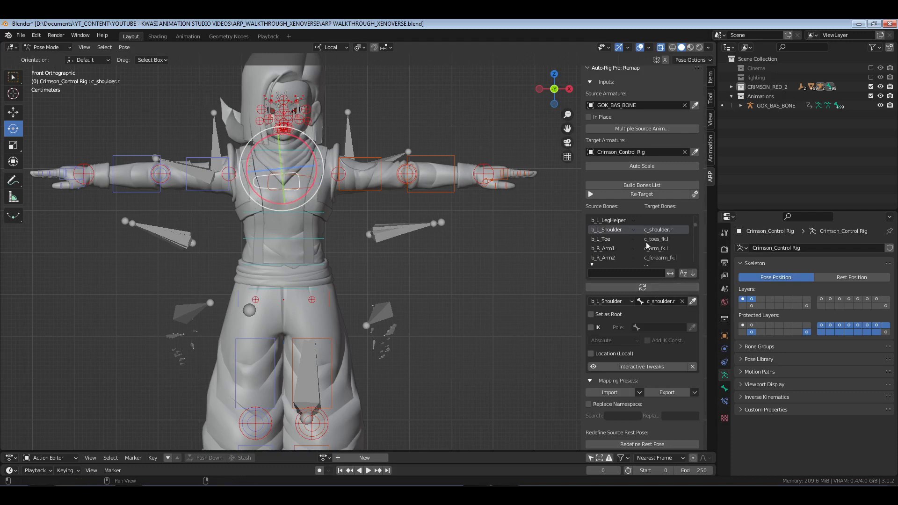
# - Map source bone b_L_Toe to the c_toes_fk.r controller picked on the character's foot
pyautogui.click(658, 241)
pyautogui.scroll(-3, 358, 275)
pyautogui.keyDown('shift'); pyautogui.moveTo(293, 348); pyautogui.dragTo(307, 246, button='middle'); pyautogui.keyUp('shift')
pyautogui.scroll(2, 305, 357)
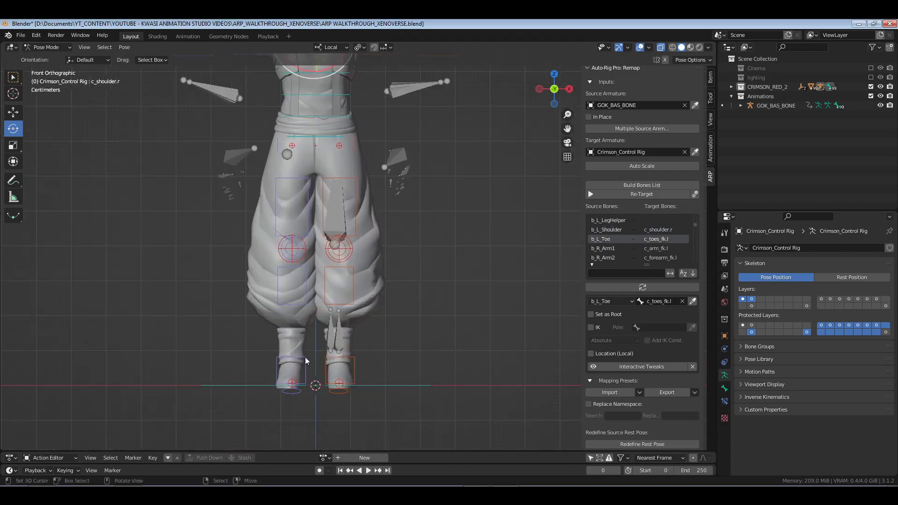
pyautogui.click(303, 354)
pyautogui.moveTo(368, 324); pyautogui.dragTo(327, 311, button='middle')
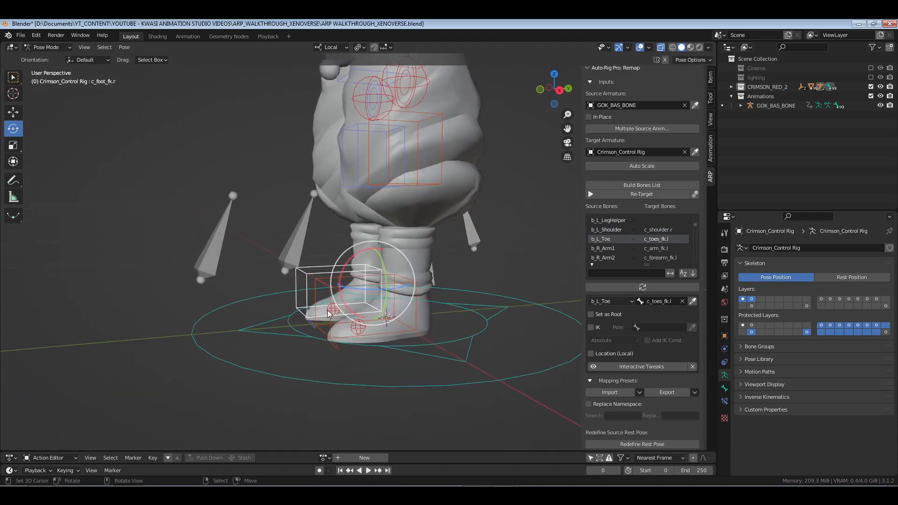
pyautogui.click(328, 310)
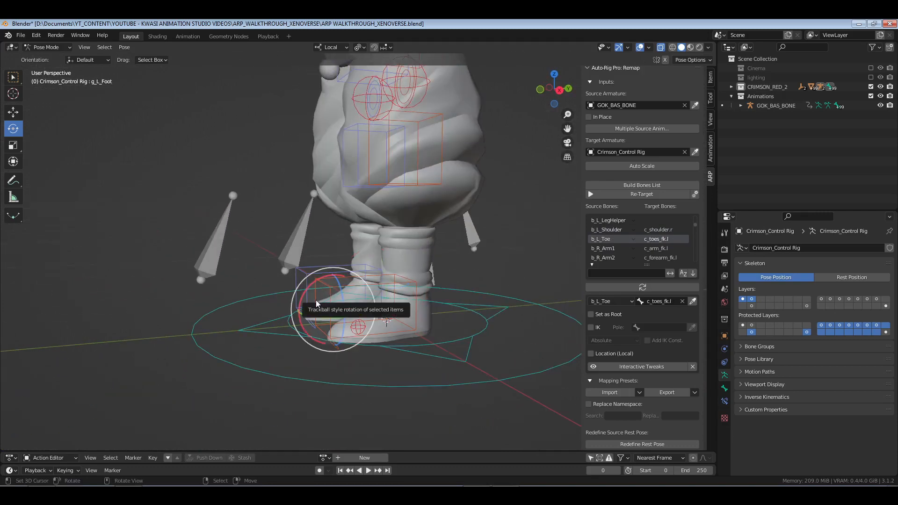
pyautogui.moveTo(315, 299); pyautogui.dragTo(341, 349, button='middle')
pyautogui.click(341, 350)
pyautogui.moveTo(426, 334); pyautogui.dragTo(542, 292, button='middle')
pyautogui.click(692, 301)
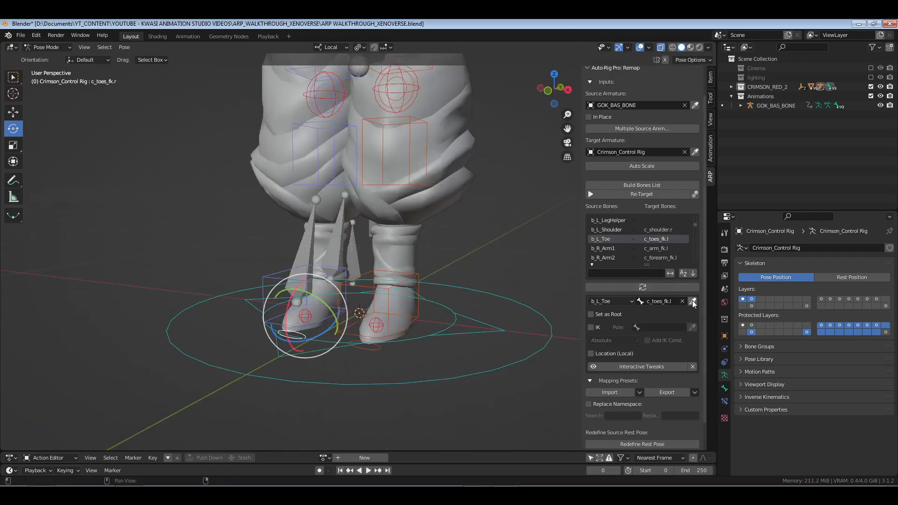
# - Assign the c_arm_fk.l upper-arm controller as the target of source bone b_R_Arm1
pyautogui.click(655, 250)
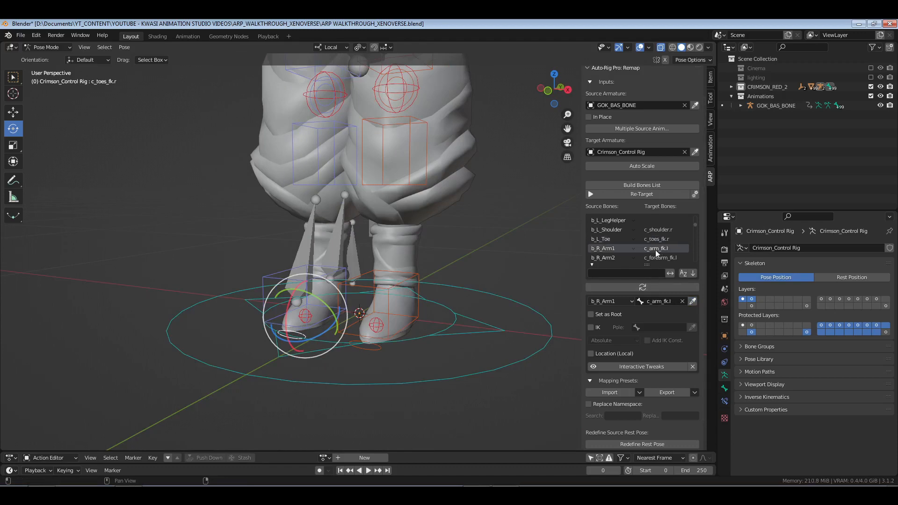
pyautogui.scroll(-3, 389, 233)
pyautogui.moveTo(388, 233); pyautogui.dragTo(360, 300, button='middle')
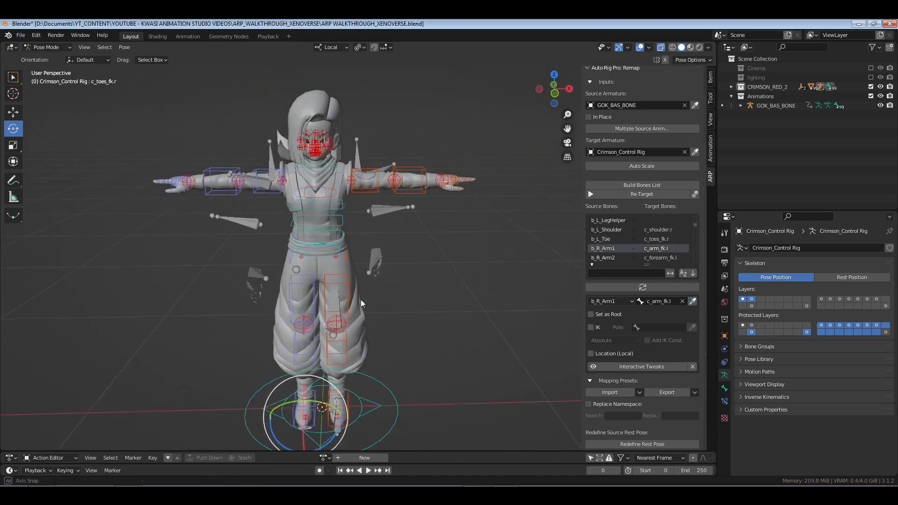
pyautogui.moveTo(390, 185); pyautogui.dragTo(383, 251, button='middle')
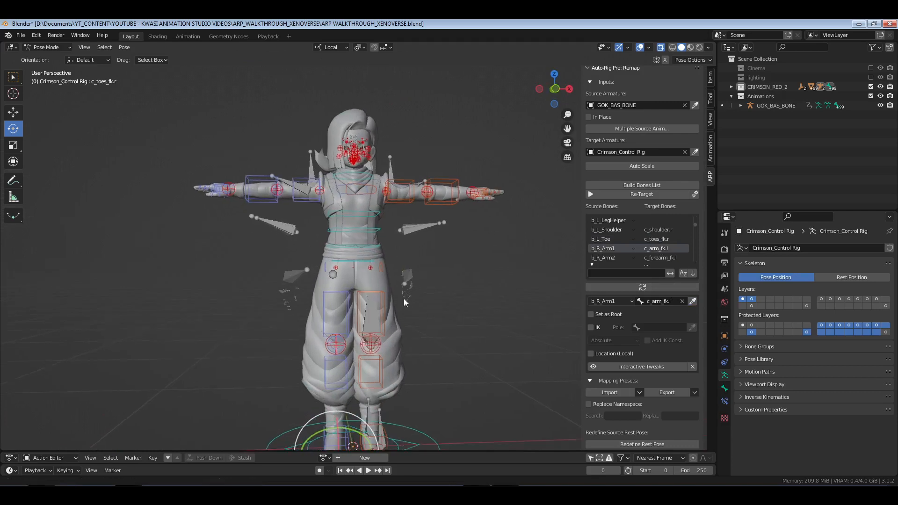
pyautogui.keyDown('shift'); pyautogui.moveTo(403, 298); pyautogui.dragTo(380, 227, button='middle'); pyautogui.keyUp('shift')
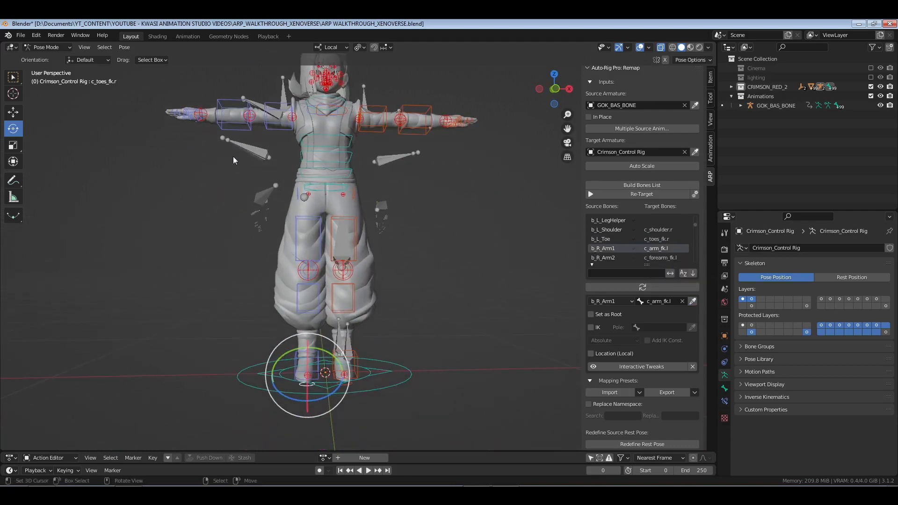
pyautogui.press('KP_1')
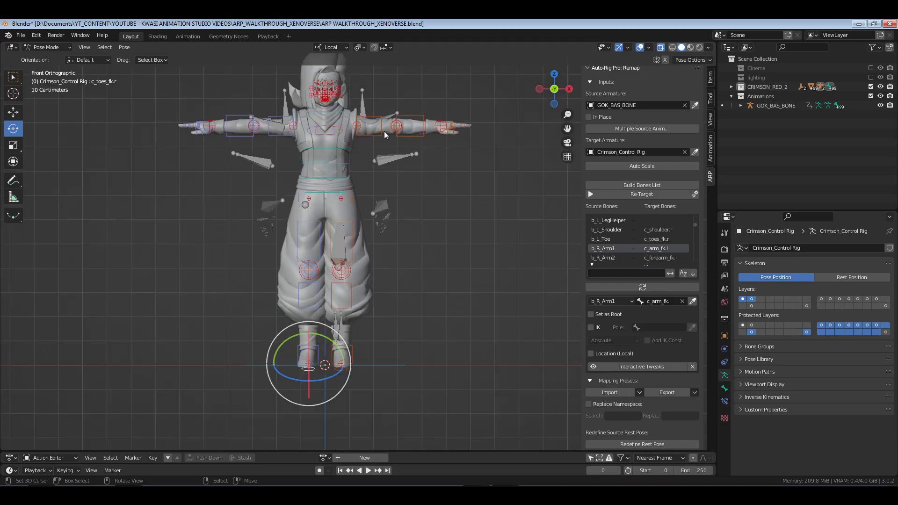
pyautogui.scroll(4, 363, 204)
pyautogui.keyDown('shift'); pyautogui.moveTo(363, 209); pyautogui.dragTo(449, 225, button='middle'); pyautogui.keyUp('shift')
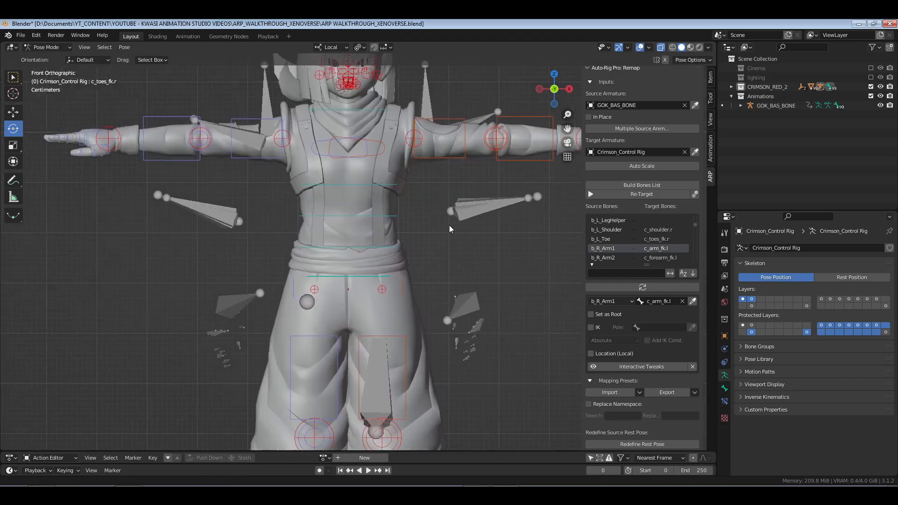
pyautogui.scroll(-2, 462, 133)
pyautogui.keyDown('shift'); pyautogui.moveTo(462, 133); pyautogui.dragTo(411, 126, button='middle'); pyautogui.keyUp('shift')
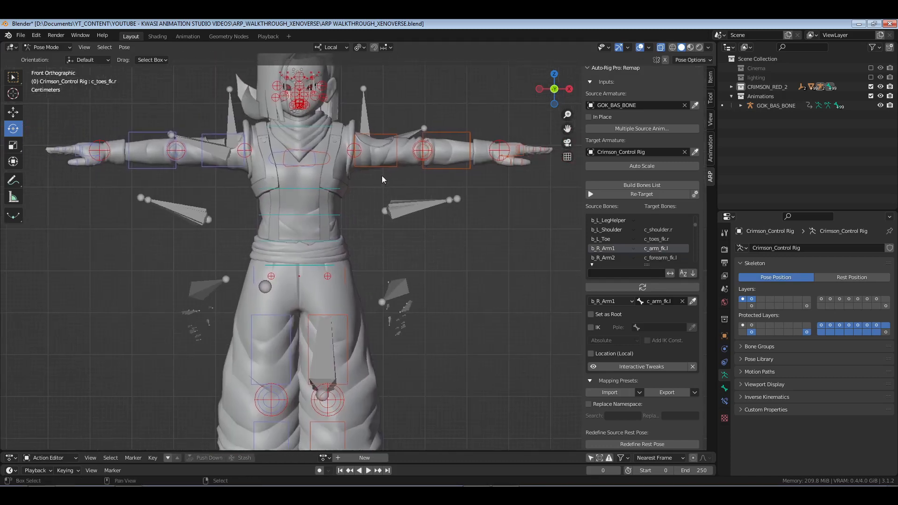
pyautogui.click(380, 133)
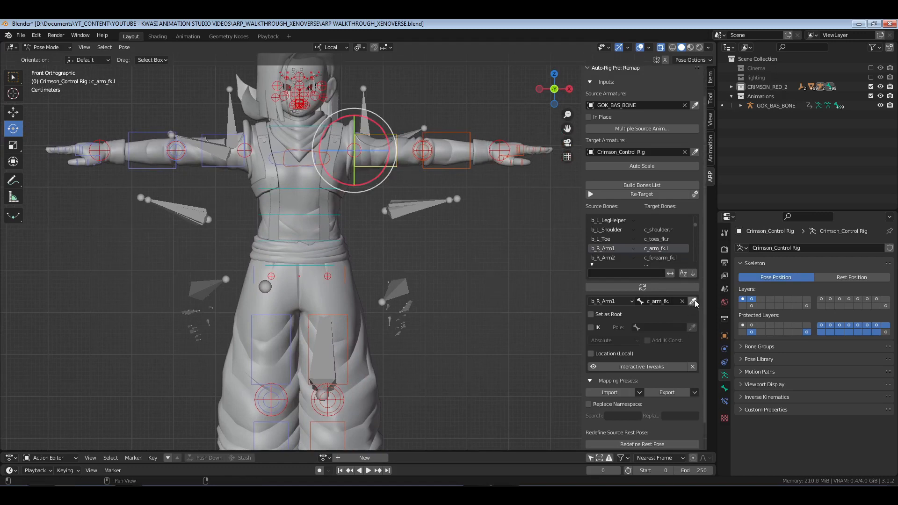
# - Assign the c_forearm_fk.l controller as the target of source bone b_R_Arm2
pyautogui.scroll(-1, 657, 246)
pyautogui.click(664, 246)
pyautogui.click(452, 133)
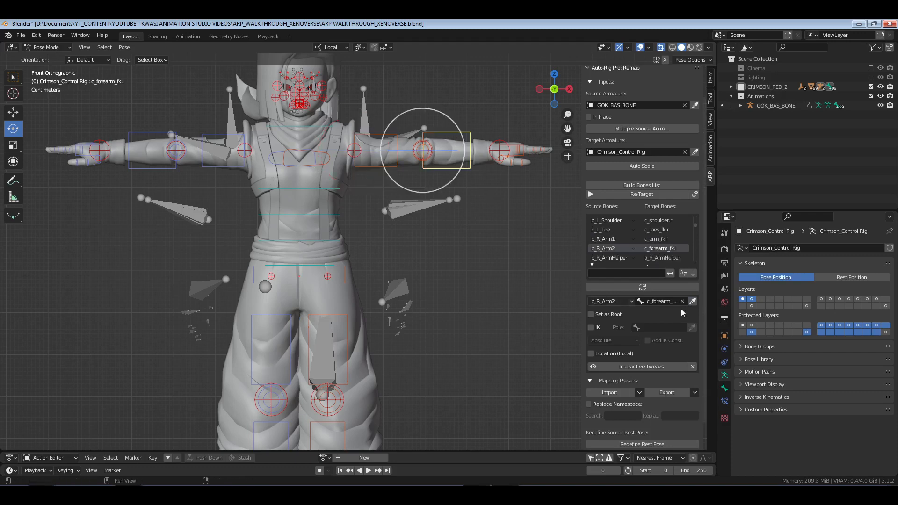
# - Map source bone b_R_Foot to the c_foot_fk.l controller on the opposite foot
pyautogui.scroll(-2, 656, 244)
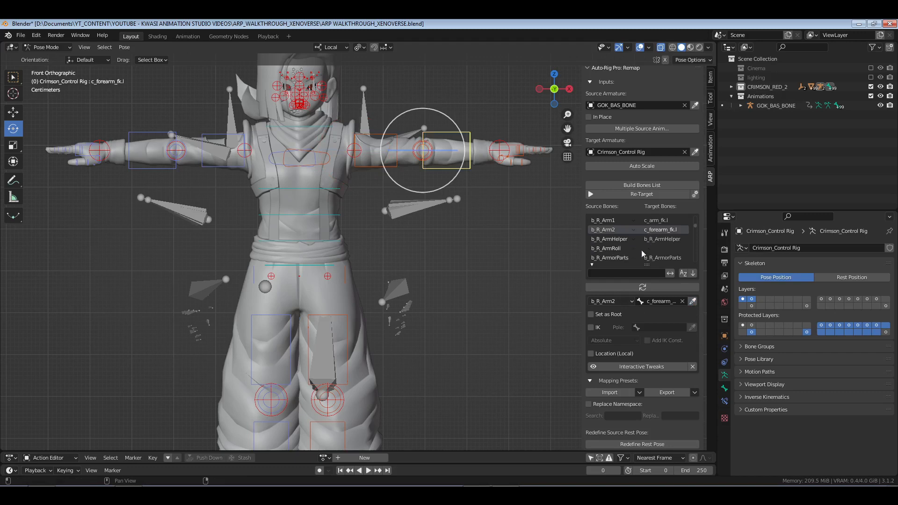
pyautogui.scroll(-2, 683, 252)
pyautogui.scroll(-1, 660, 243)
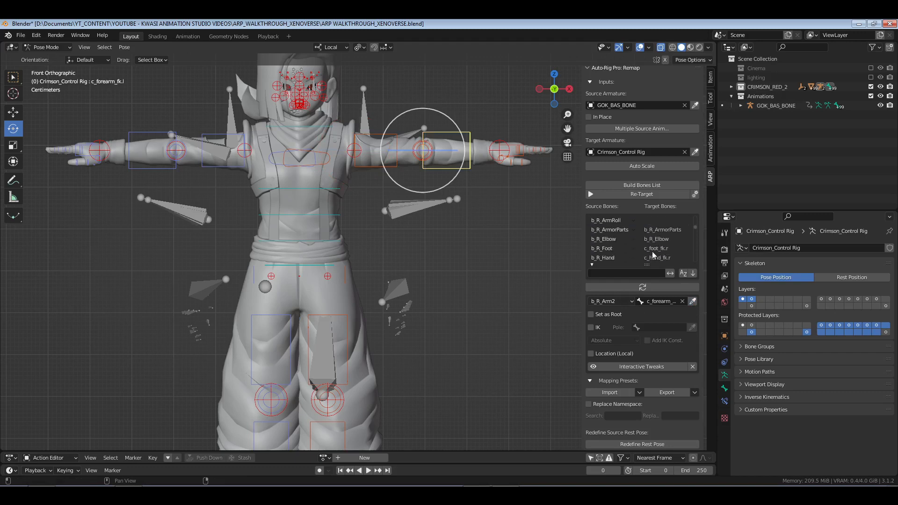
pyautogui.click(657, 246)
pyautogui.scroll(-1, 386, 254)
pyautogui.keyDown('shift'); pyautogui.moveTo(383, 343); pyautogui.dragTo(362, 357, button='middle'); pyautogui.keyUp('shift')
pyautogui.click(354, 355)
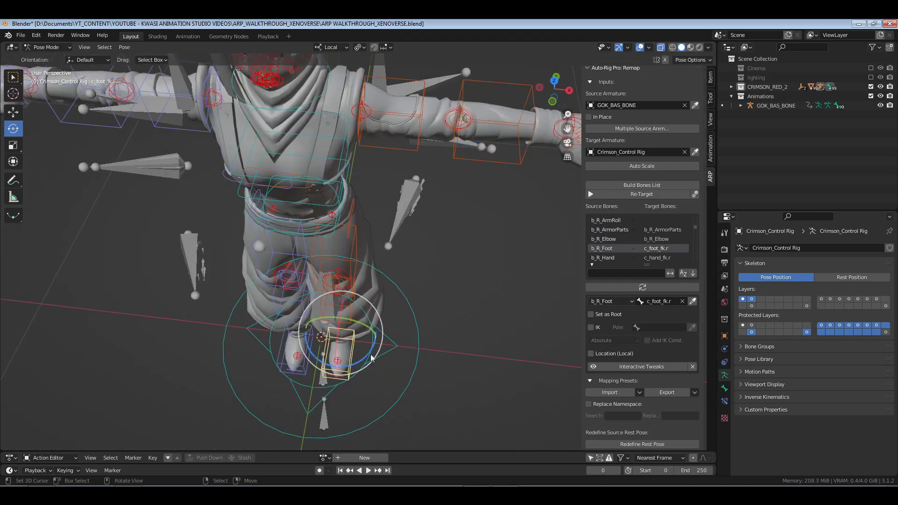
# - Map source bone b_R_Hand to the c_hand_fk.l controller picked on the character's opposite hand
pyautogui.scroll(-1, 663, 254)
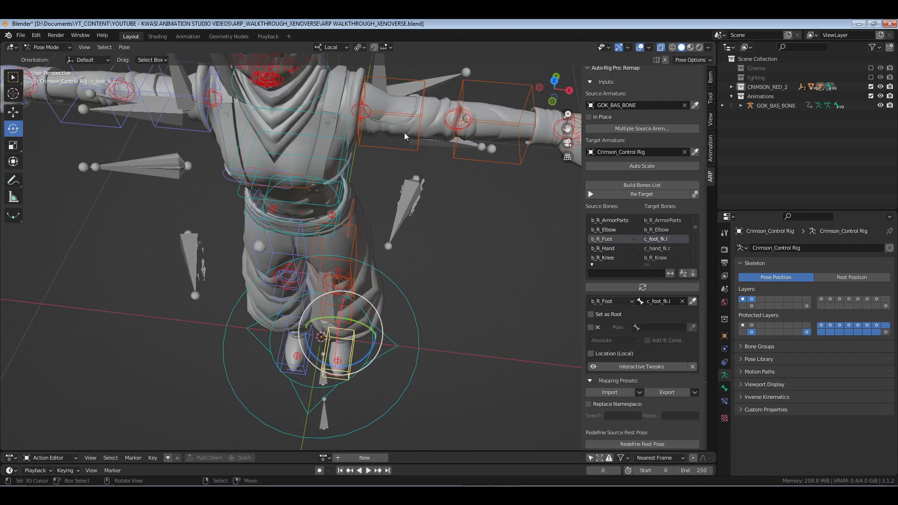
pyautogui.moveTo(404, 133); pyautogui.dragTo(381, 262, button='middle')
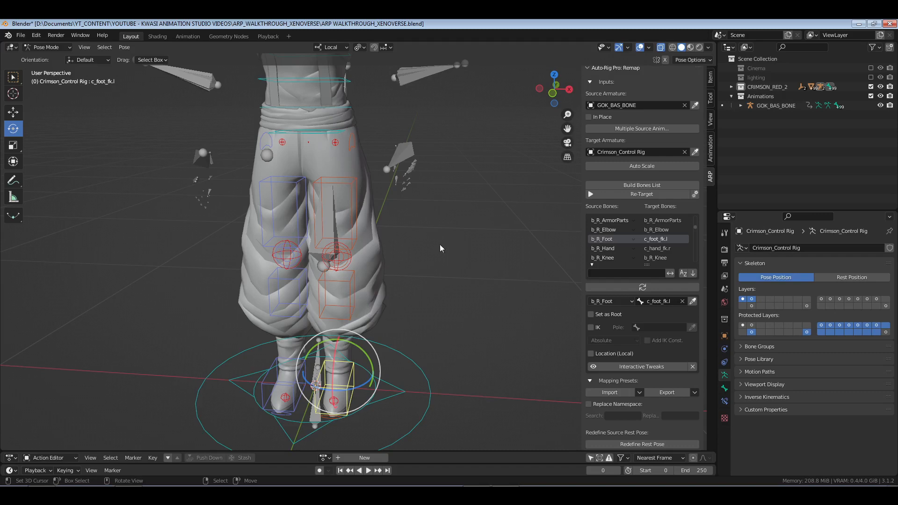
pyautogui.click(661, 249)
pyautogui.moveTo(472, 252); pyautogui.dragTo(451, 277, button='middle')
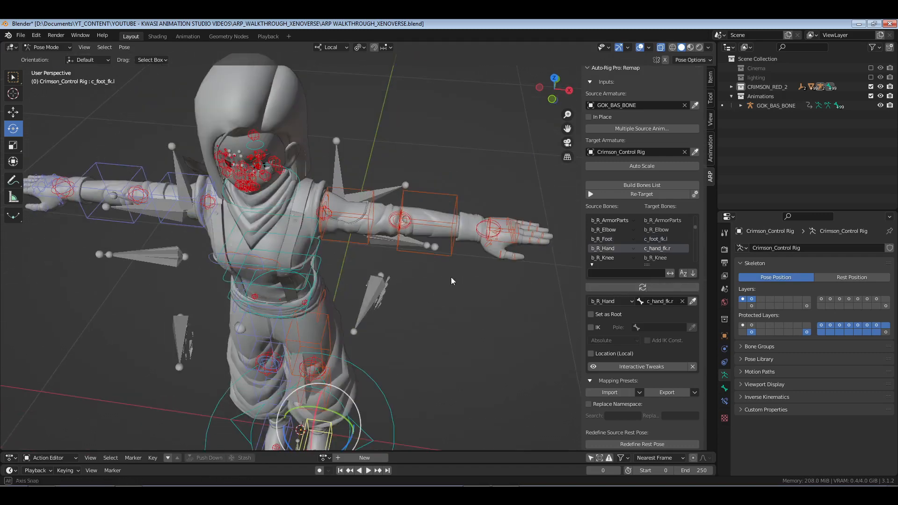
pyautogui.click(501, 224)
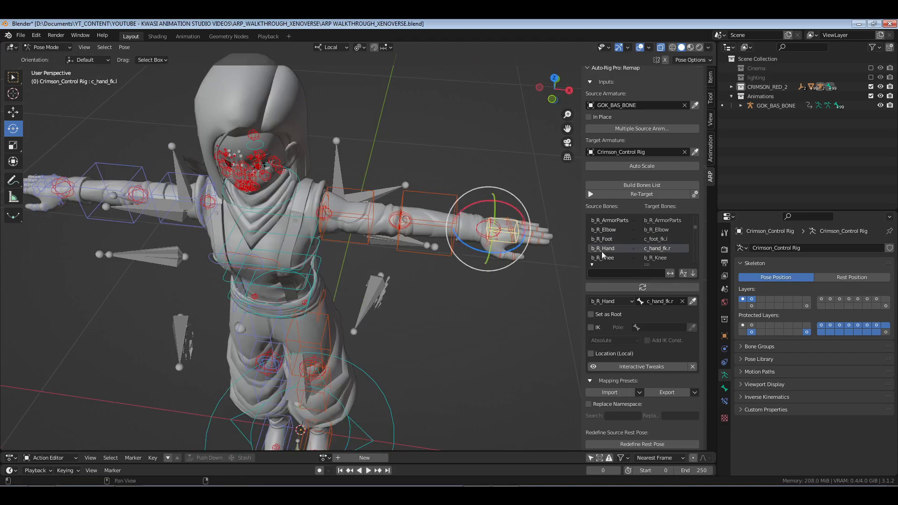
pyautogui.click(692, 301)
# - Assign the c_thigh_fk.l upper-leg controller as the target of source bone b_R_Leg1
pyautogui.scroll(-1, 662, 251)
pyautogui.scroll(-1, 662, 252)
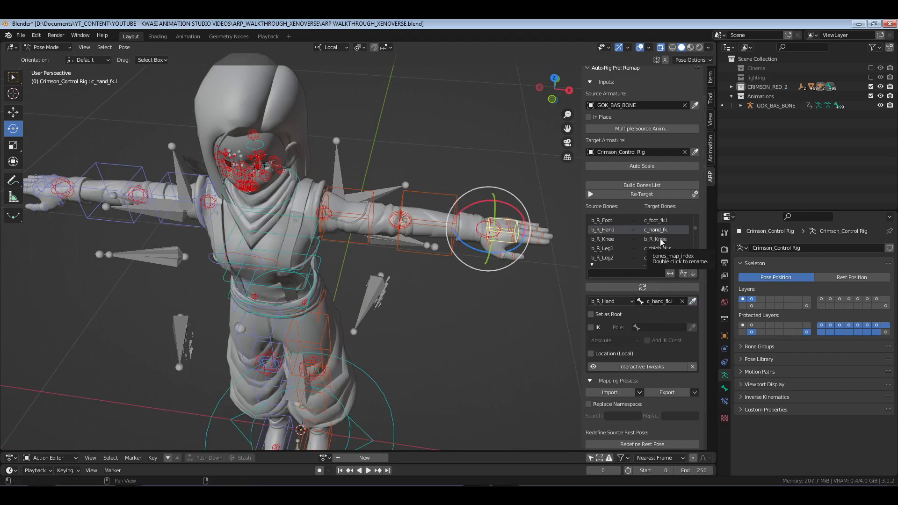
pyautogui.click(659, 250)
pyautogui.moveTo(386, 360); pyautogui.dragTo(397, 313, button='middle')
pyautogui.keyDown('shift'); pyautogui.moveTo(304, 357); pyautogui.dragTo(392, 303, button='middle'); pyautogui.keyUp('shift')
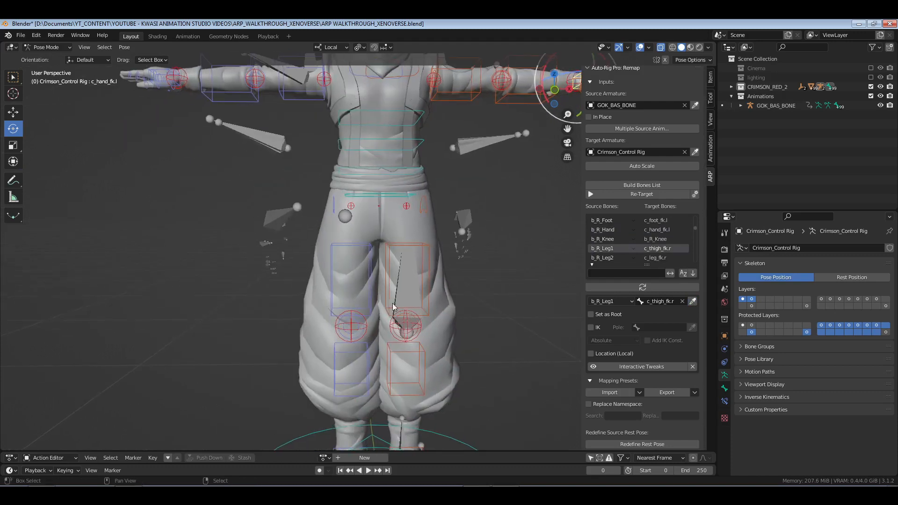
pyautogui.click(356, 251)
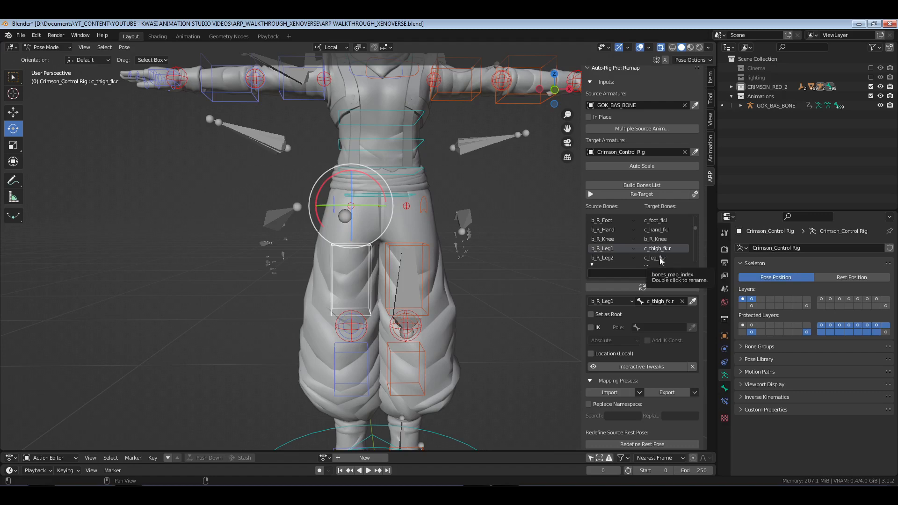
pyautogui.click(420, 250)
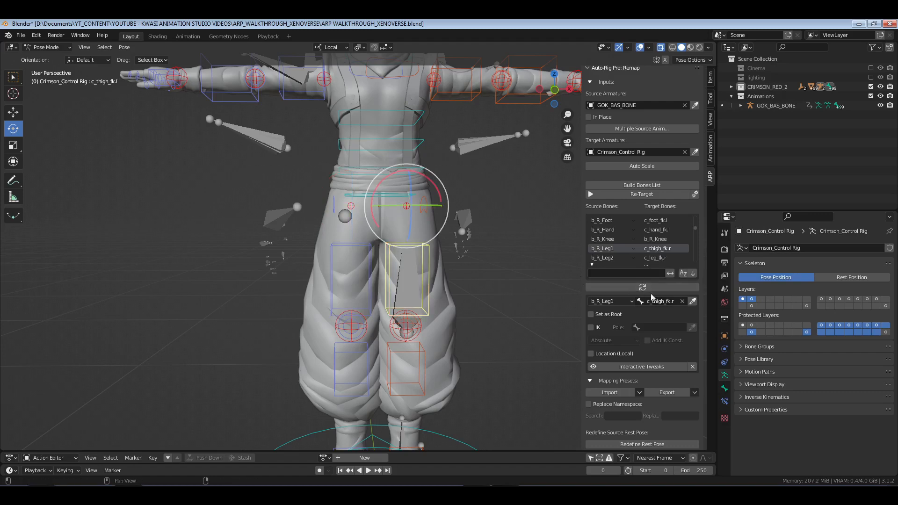
# - Select the mapping entry of source bone b_R_Leg2 for reassigning its target controller
pyautogui.click(656, 258)
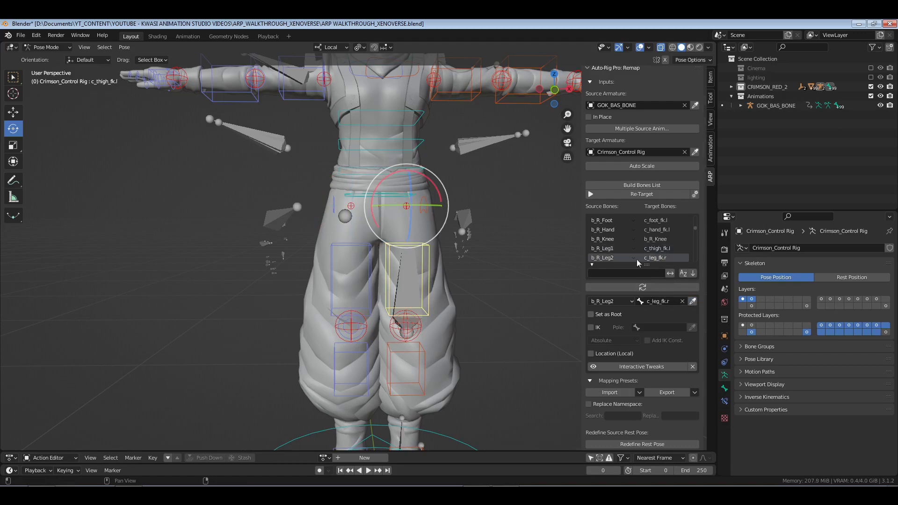
# - Assign c_leg_fk.l as the target bone for b_R_Leg2 and c_shoulder.l as the target for b_R_Shoulder
pyautogui.click(693, 301)
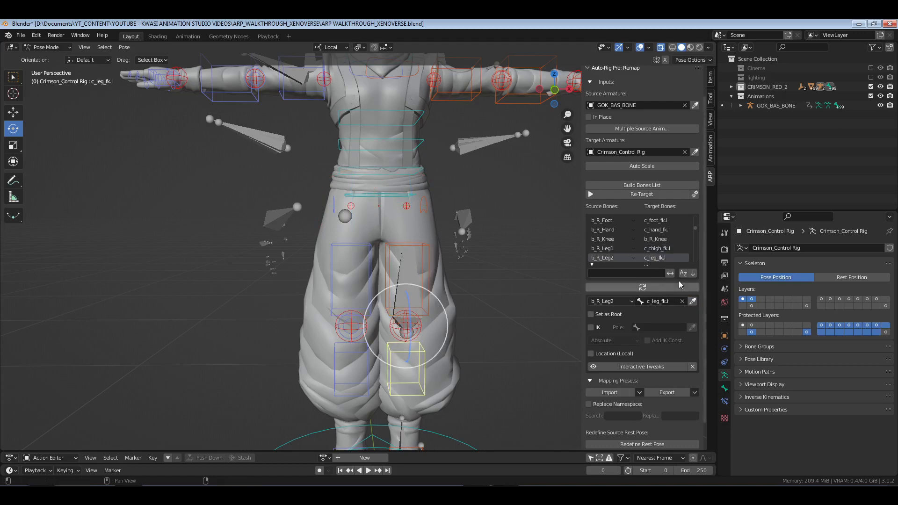
pyautogui.scroll(-1, 669, 247)
pyautogui.scroll(-7, 664, 246)
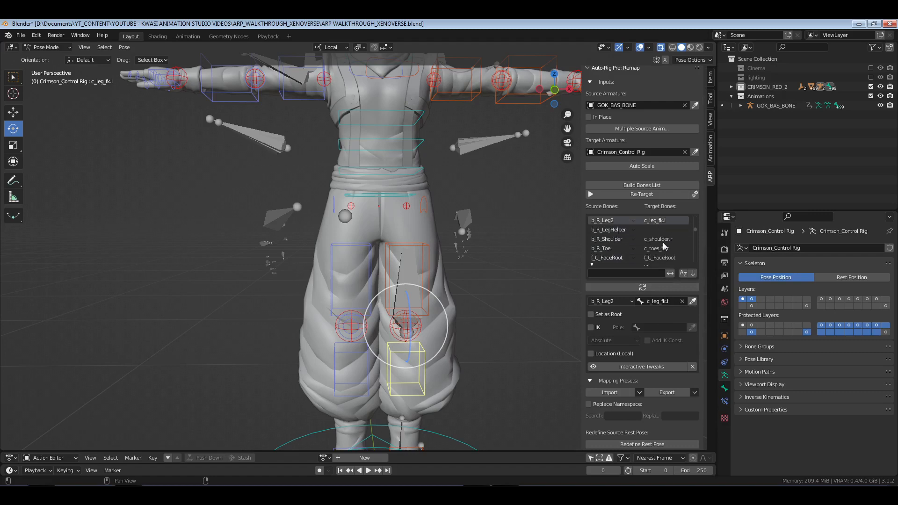
pyautogui.click(643, 223)
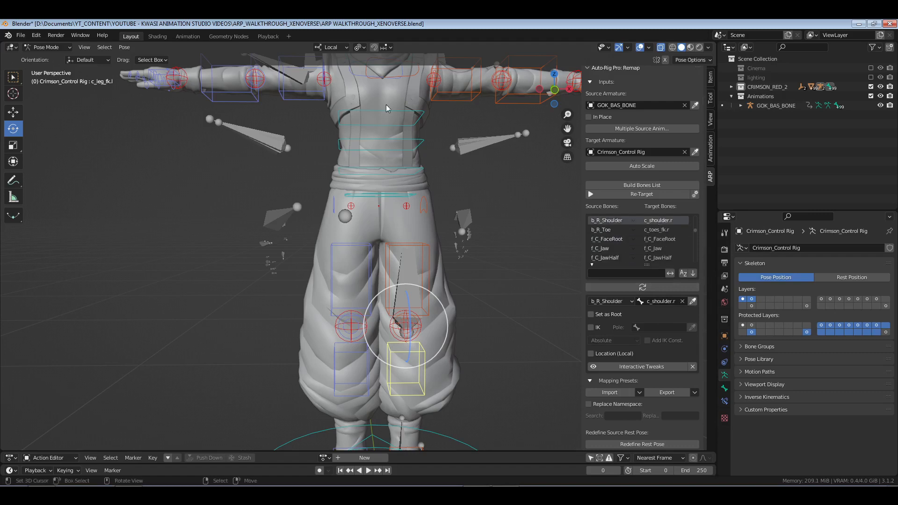
pyautogui.keyDown('shift'); pyautogui.moveTo(386, 105); pyautogui.dragTo(402, 133, button='middle'); pyautogui.keyUp('shift')
pyautogui.click(415, 103)
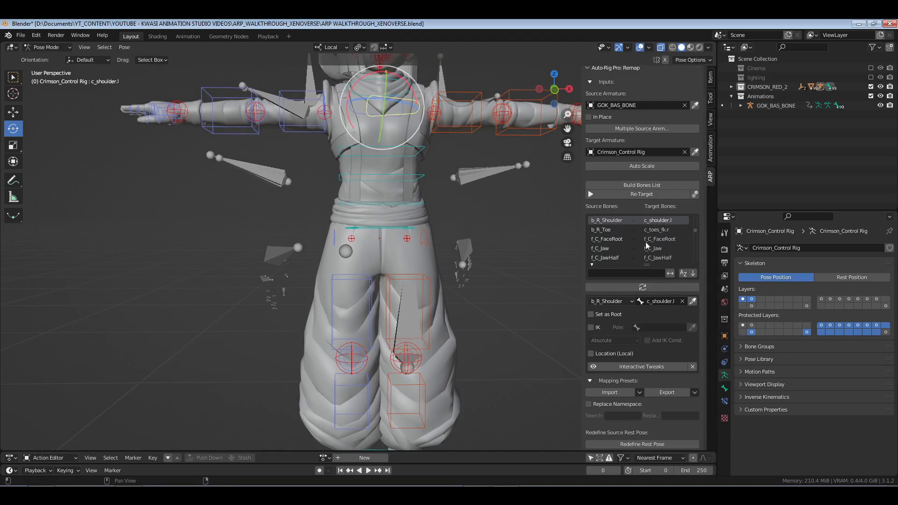
# - Assign the rig's c_toes_fk.l control as the target bone for b_R_Toe
pyautogui.click(666, 231)
pyautogui.moveTo(383, 189); pyautogui.dragTo(406, 288, button='middle')
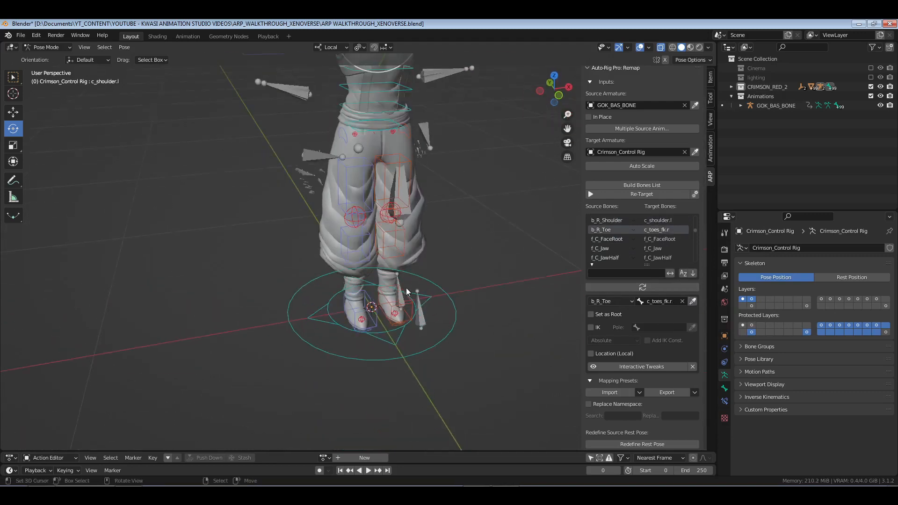
pyautogui.scroll(5, 411, 299)
pyautogui.click(468, 277)
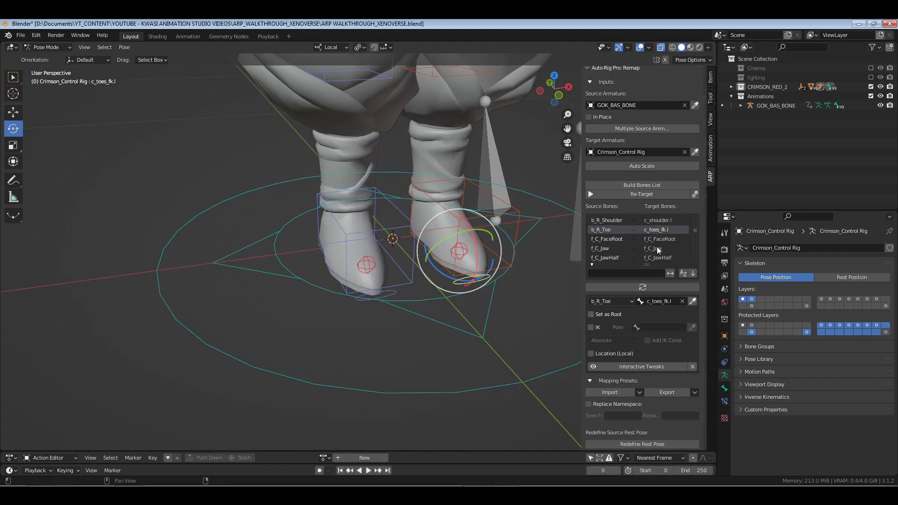
# - Look through the remaining face and hand bone mappings down the bones list, and return to its central body bones
pyautogui.scroll(-8, 664, 245)
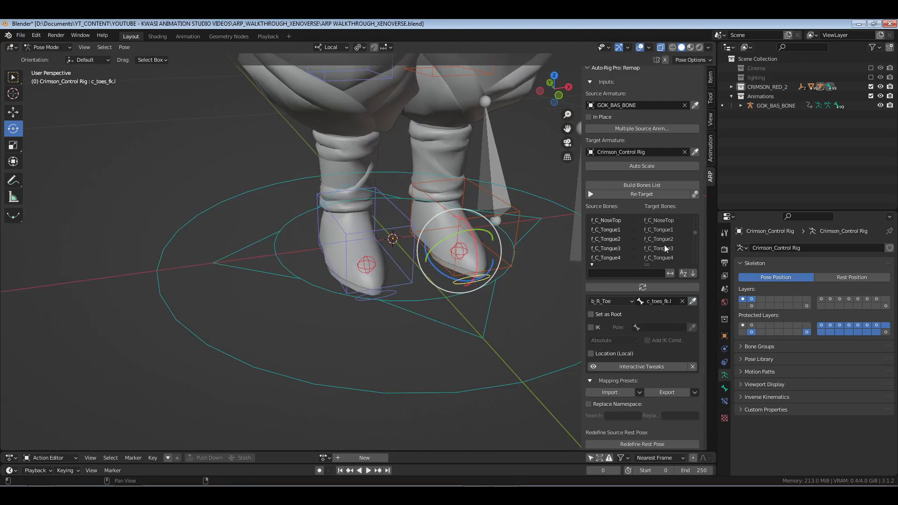
pyautogui.scroll(-10, 664, 245)
pyautogui.scroll(-5, 661, 242)
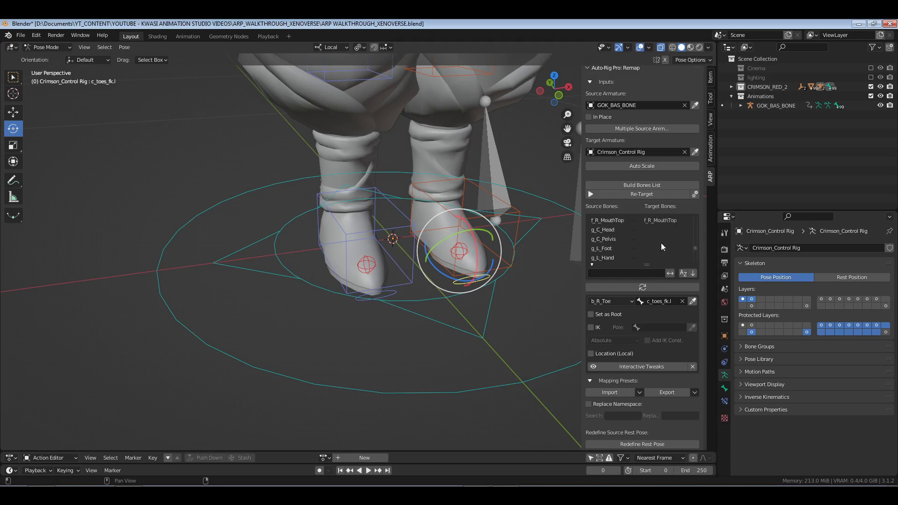
pyautogui.scroll(-4, 659, 243)
pyautogui.scroll(-5, 659, 243)
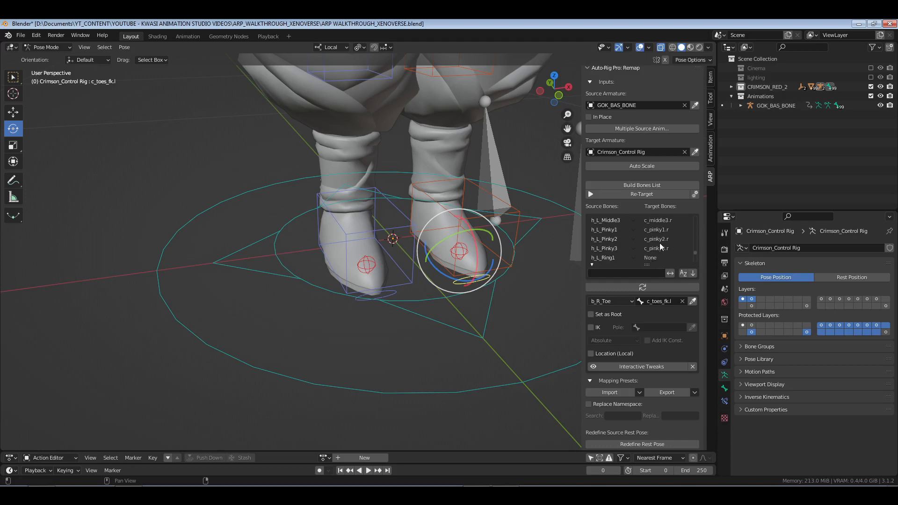
pyautogui.scroll(-10, 659, 243)
pyautogui.moveTo(694, 259); pyautogui.dragTo(694, 223)
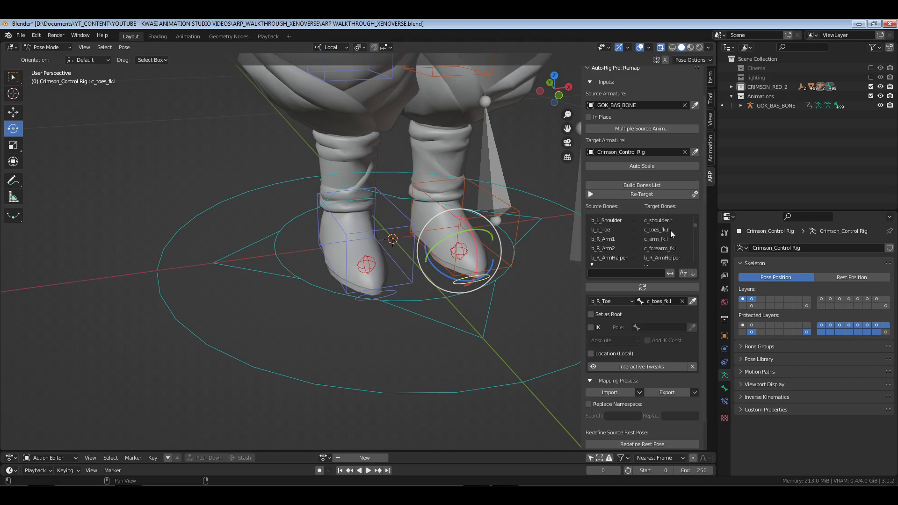
pyautogui.scroll(4, 670, 231)
pyautogui.scroll(2, 670, 230)
pyautogui.scroll(1, 670, 230)
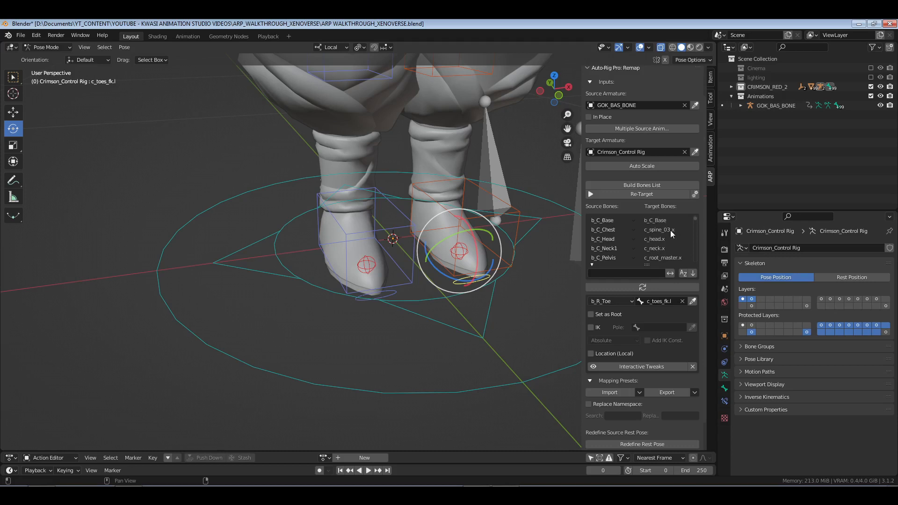
# - Check the target bones mapped to b_C_Chest, b_C_Head and b_C_Neck1
pyautogui.click(662, 231)
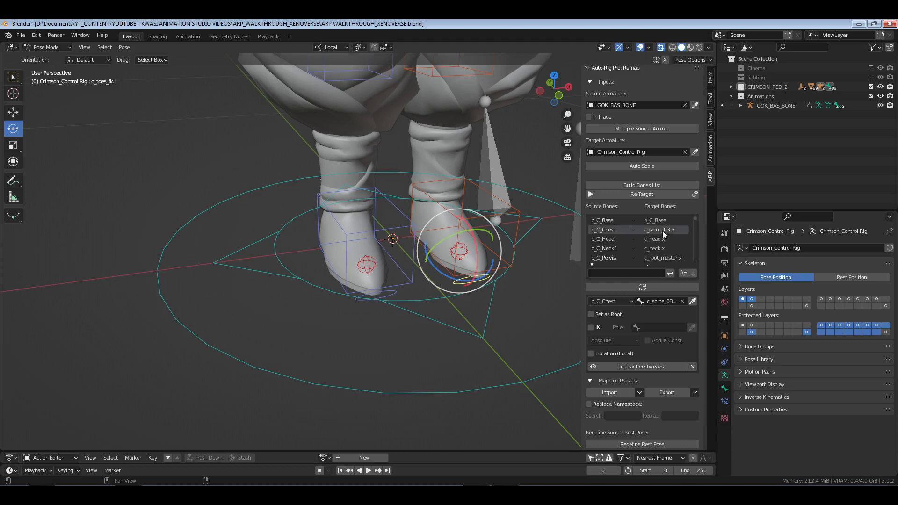
pyautogui.click(662, 239)
pyautogui.click(661, 247)
pyautogui.scroll(-3, 661, 247)
pyautogui.scroll(-3, 661, 247)
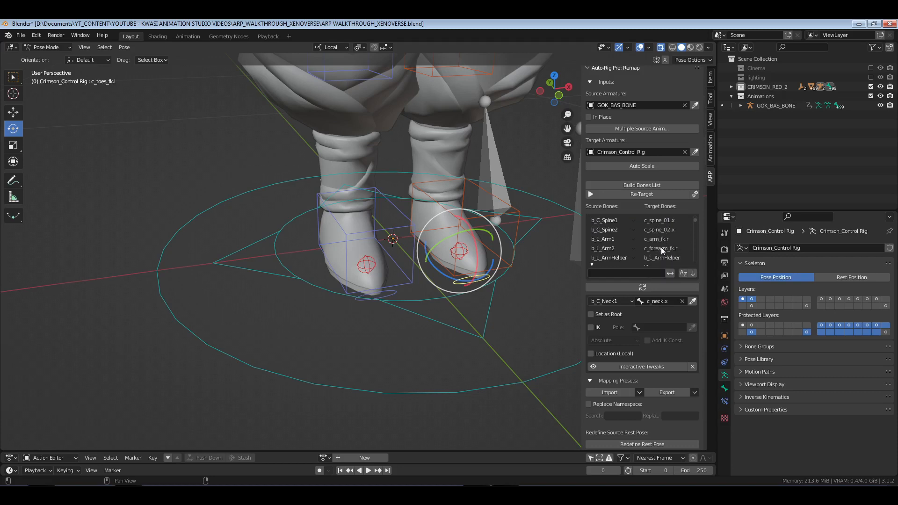
# - Check the mappings of b_L_Arm1 and b_L_Arm2 against the rig's c_arm_fk.r and c_forearm_fk.r controls
pyautogui.click(660, 229)
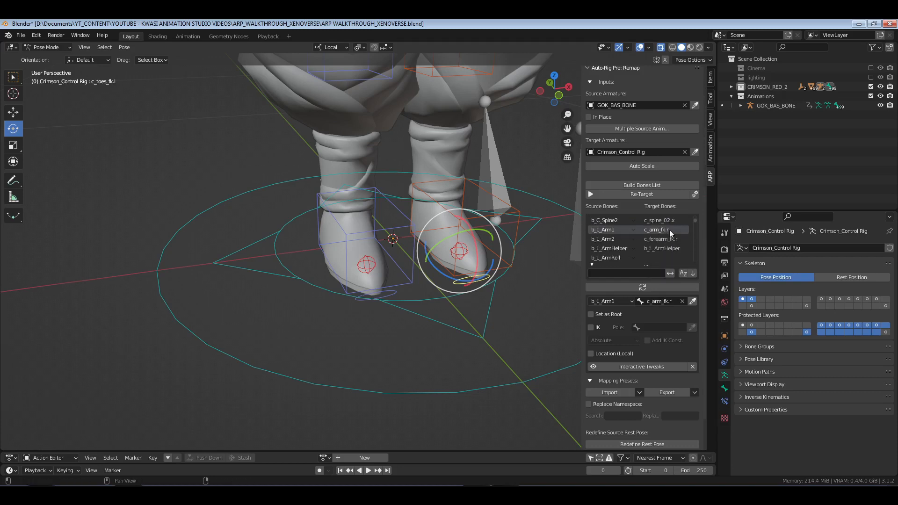
pyautogui.scroll(-3, 427, 172)
pyautogui.keyDown('shift'); pyautogui.moveTo(426, 172); pyautogui.dragTo(408, 277, button='middle'); pyautogui.keyUp('shift')
pyautogui.keyDown('shift'); pyautogui.moveTo(392, 187); pyautogui.dragTo(385, 303, button='middle'); pyautogui.keyUp('shift')
pyautogui.press('KP_1')
pyautogui.scroll(1, 454, 273)
pyautogui.keyDown('shift'); pyautogui.moveTo(454, 273); pyautogui.dragTo(455, 300, button='middle'); pyautogui.keyUp('shift')
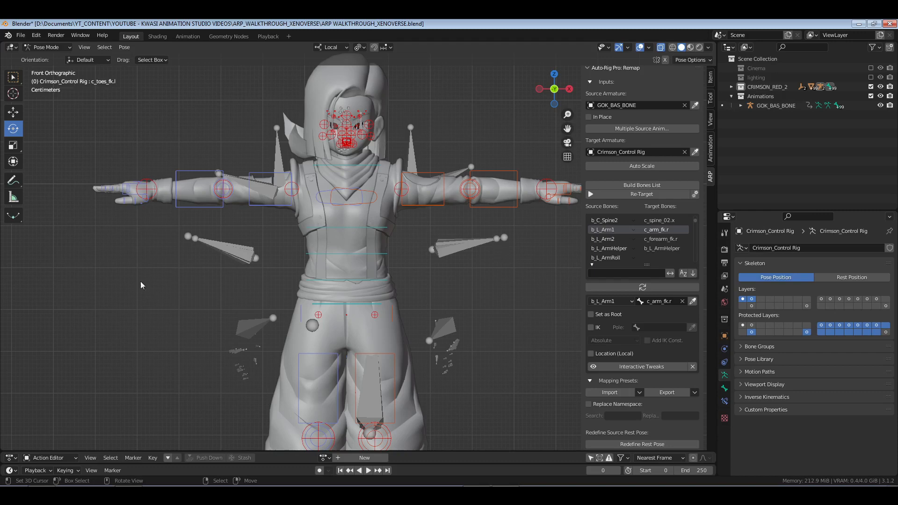
pyautogui.click(264, 180)
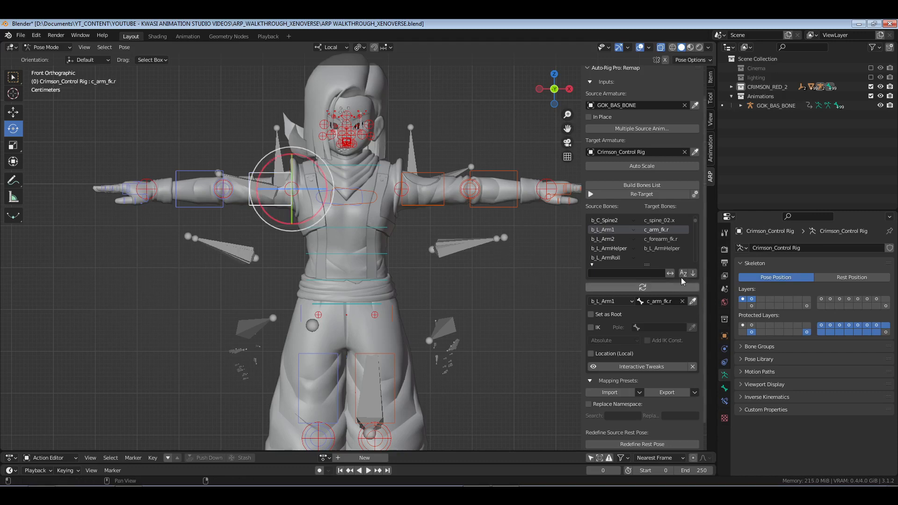
pyautogui.click(669, 239)
pyautogui.rightClick(187, 165)
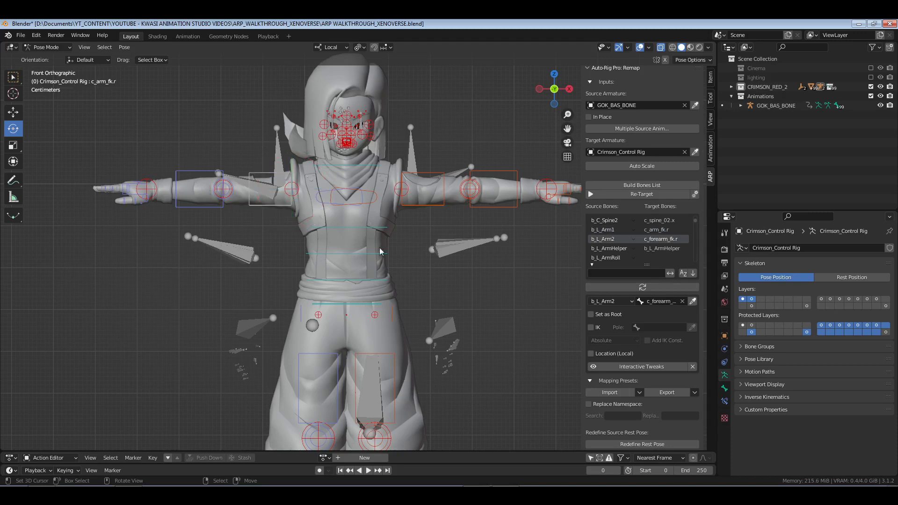
pyautogui.click(205, 175)
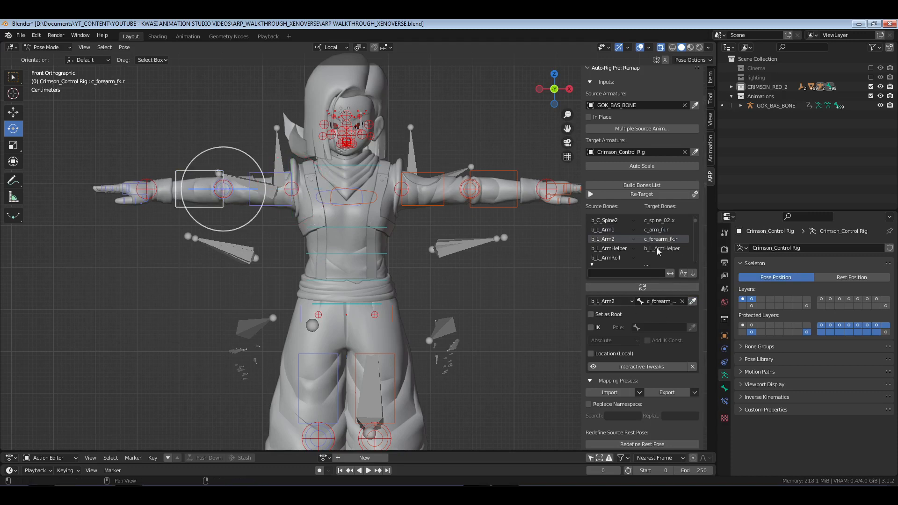
# - Assign the rig's c_foot_fk.r control as the target bone for b_L_Foot
pyautogui.scroll(-4, 656, 248)
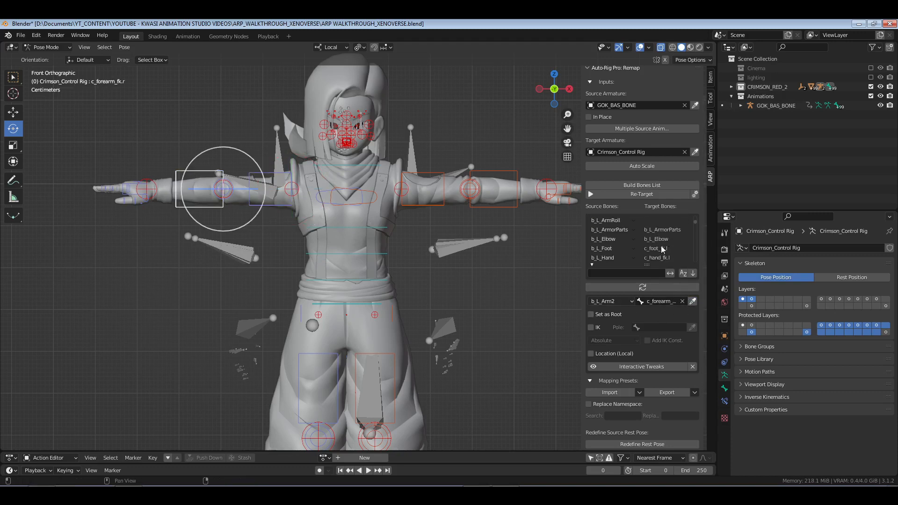
pyautogui.click(661, 247)
pyautogui.scroll(-2, 349, 245)
pyautogui.keyDown('shift'); pyautogui.moveTo(330, 369); pyautogui.dragTo(326, 289, button='middle'); pyautogui.keyUp('shift')
pyautogui.rightClick(321, 209)
pyautogui.keyDown('shift'); pyautogui.moveTo(322, 299); pyautogui.dragTo(308, 407, button='middle'); pyautogui.keyUp('shift')
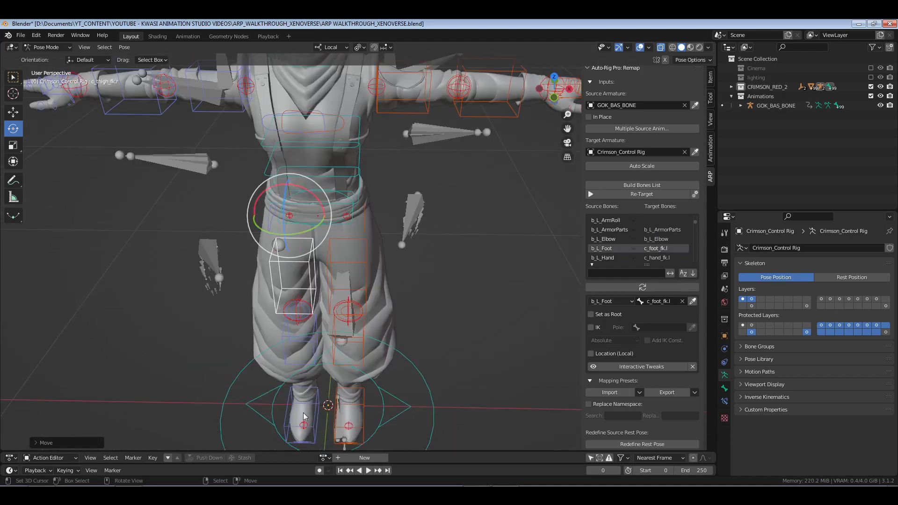
pyautogui.rightClick(313, 383)
pyautogui.click(692, 301)
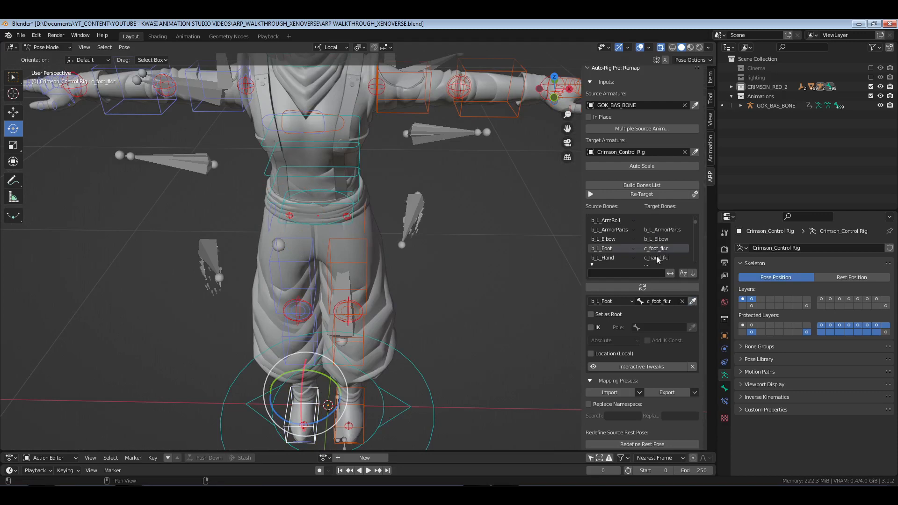
# - Assign the rig's c_hand_fk.r control as the target bone for b_L_Hand
pyautogui.click(658, 259)
pyautogui.keyDown('shift'); pyautogui.moveTo(38, 122); pyautogui.dragTo(178, 164, button='middle'); pyautogui.keyUp('shift')
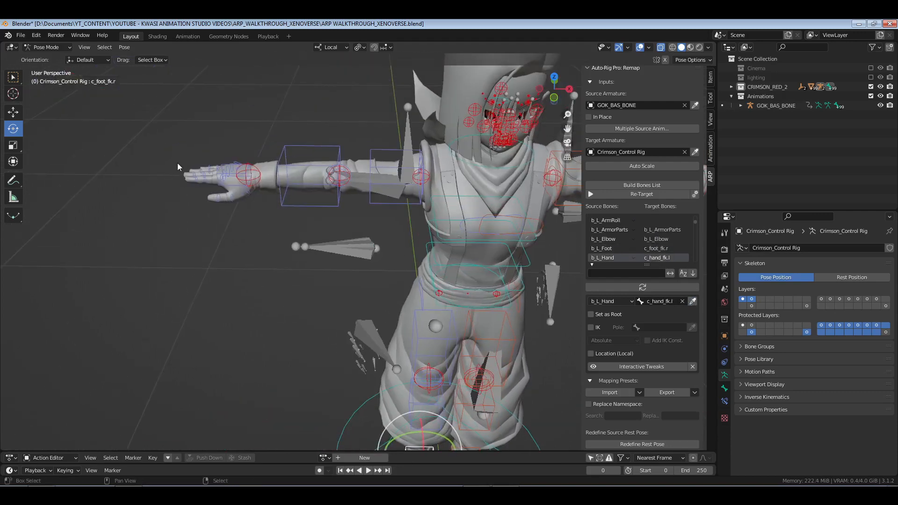
pyautogui.rightClick(232, 177)
pyautogui.click(692, 301)
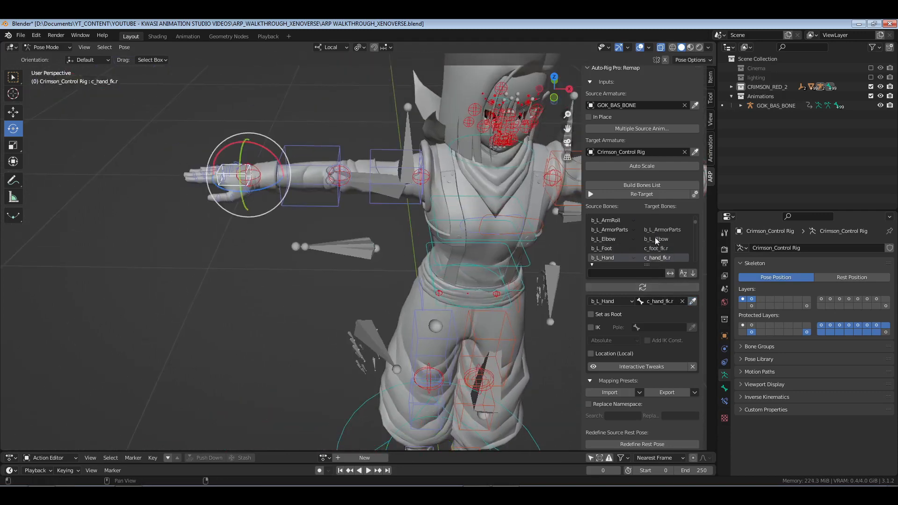
# - Assign c_thigh_fk.r as the target bone for b_L_Leg1 and c_leg_fk.r as the target for b_L_Leg2
pyautogui.scroll(-2, 657, 240)
pyautogui.scroll(-1, 658, 252)
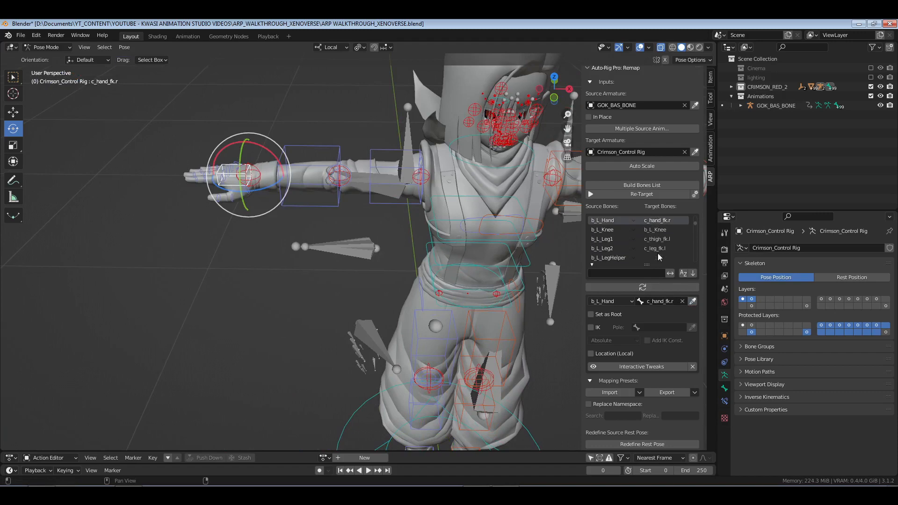
pyautogui.click(661, 240)
pyautogui.moveTo(458, 341); pyautogui.dragTo(372, 189, button='middle')
pyautogui.click(693, 302)
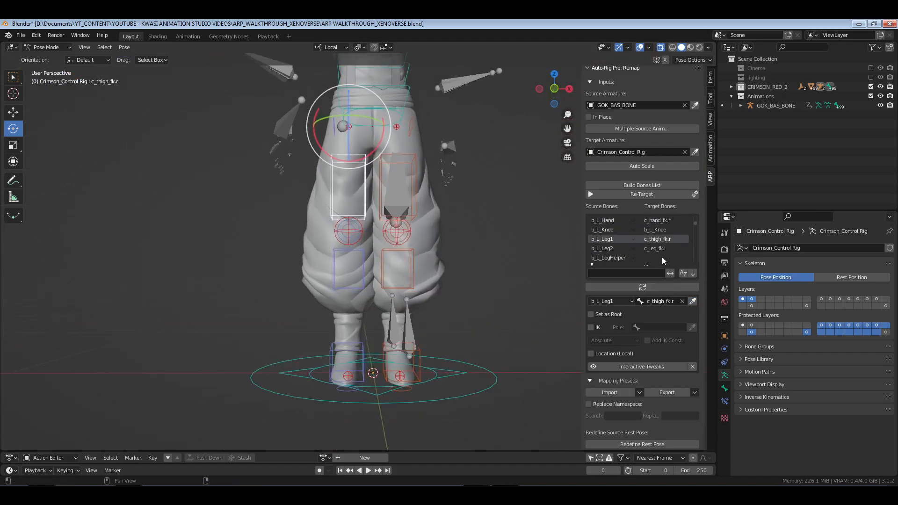
pyautogui.click(632, 251)
pyautogui.click(334, 255)
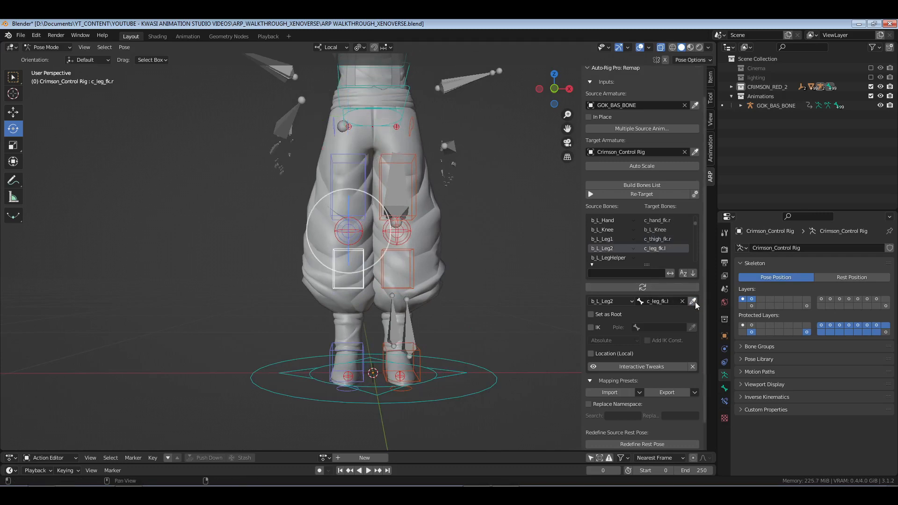
pyautogui.click(693, 303)
# - Check the mappings of b_L_Shoulder and b_L_Toe against the rig's c_shoulder.r and c_toes_fk.r controls
pyautogui.scroll(-3, 651, 246)
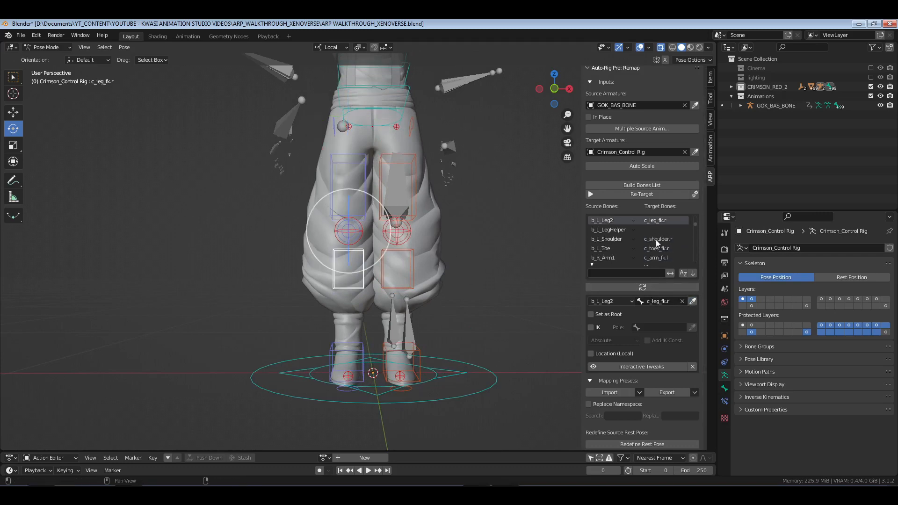
pyautogui.click(655, 239)
pyautogui.keyDown('shift'); pyautogui.moveTo(372, 164); pyautogui.dragTo(377, 269, button='middle'); pyautogui.keyUp('shift')
pyautogui.moveTo(373, 187); pyautogui.dragTo(373, 200, button='middle')
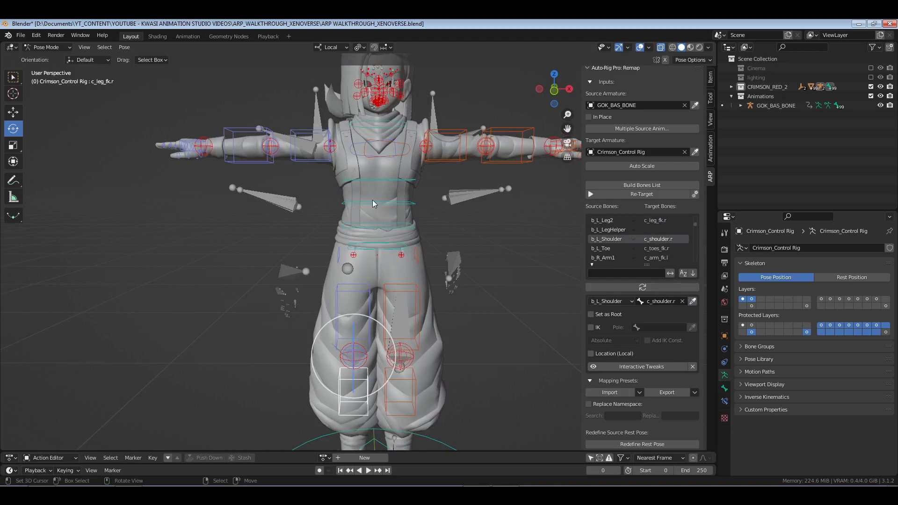
pyautogui.click(353, 154)
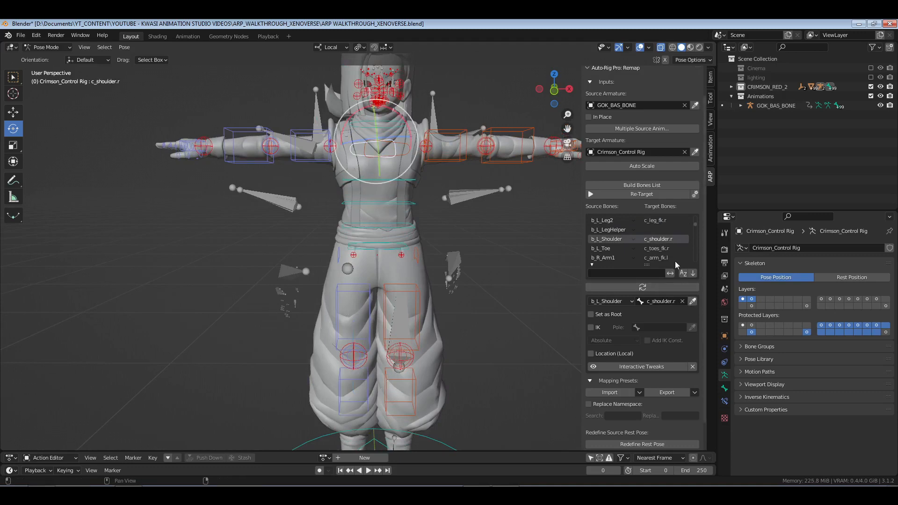
pyautogui.click(665, 248)
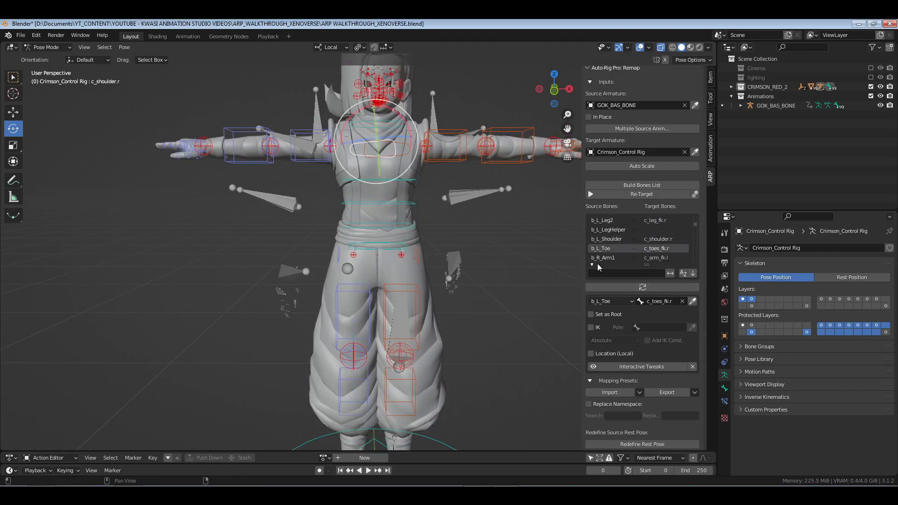
pyautogui.keyDown('shift'); pyautogui.moveTo(414, 356); pyautogui.dragTo(413, 232, button='middle'); pyautogui.keyUp('shift')
pyautogui.click(347, 386)
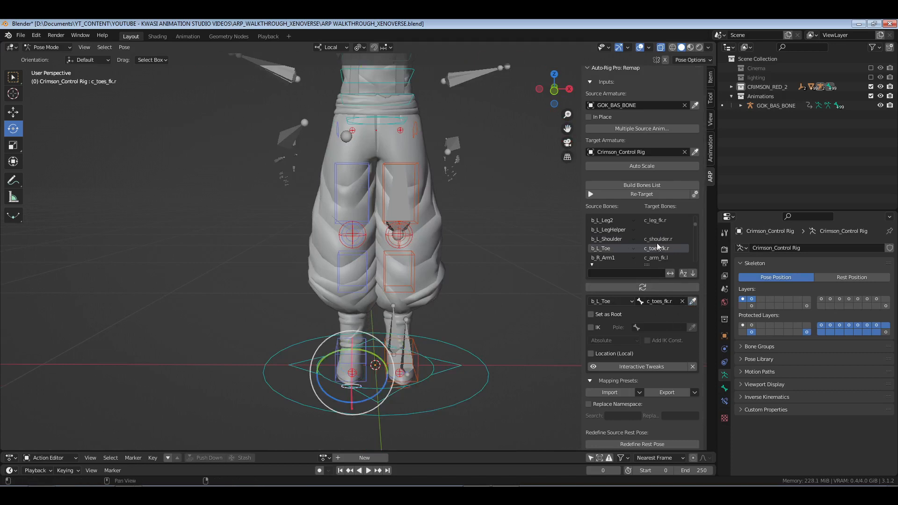
# - Export the bone mapping as a preset named "ARP_XV2_New Version 1" and save the blend file
pyautogui.scroll(3, 657, 243)
pyautogui.scroll(10, 657, 244)
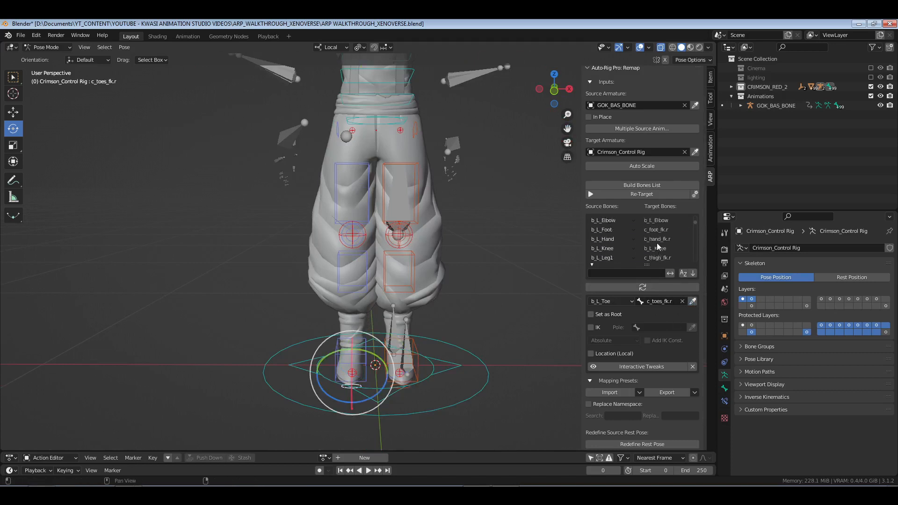
pyautogui.scroll(-10, 657, 243)
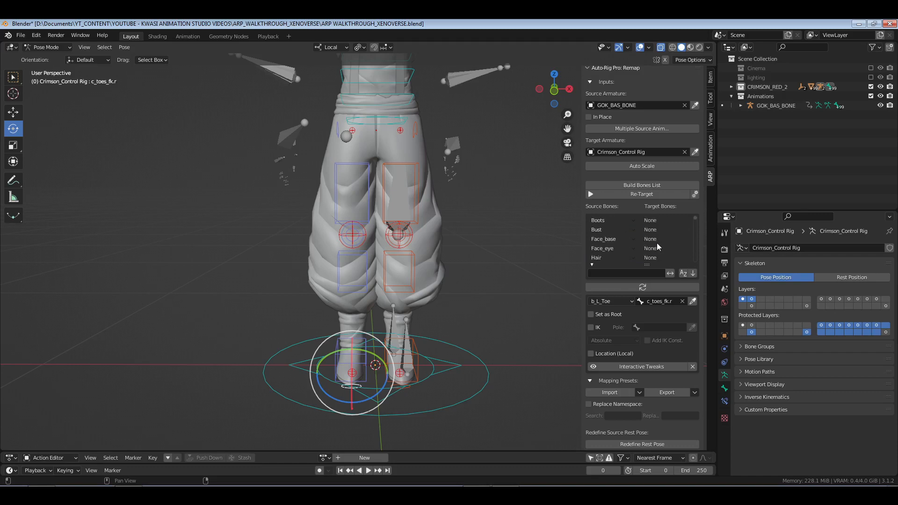
pyautogui.keyDown('shift'); pyautogui.moveTo(476, 154); pyautogui.dragTo(439, 271, button='middle'); pyautogui.keyUp('shift')
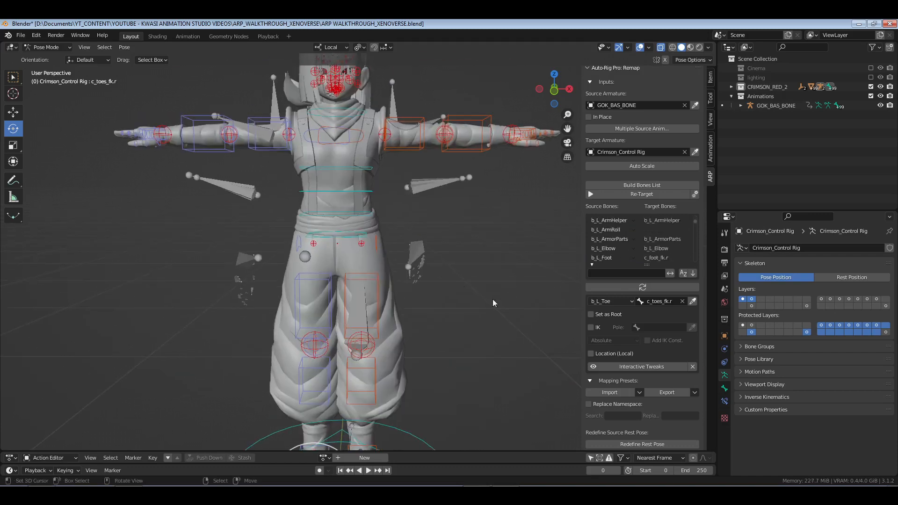
pyautogui.click(696, 392)
pyautogui.click(728, 401)
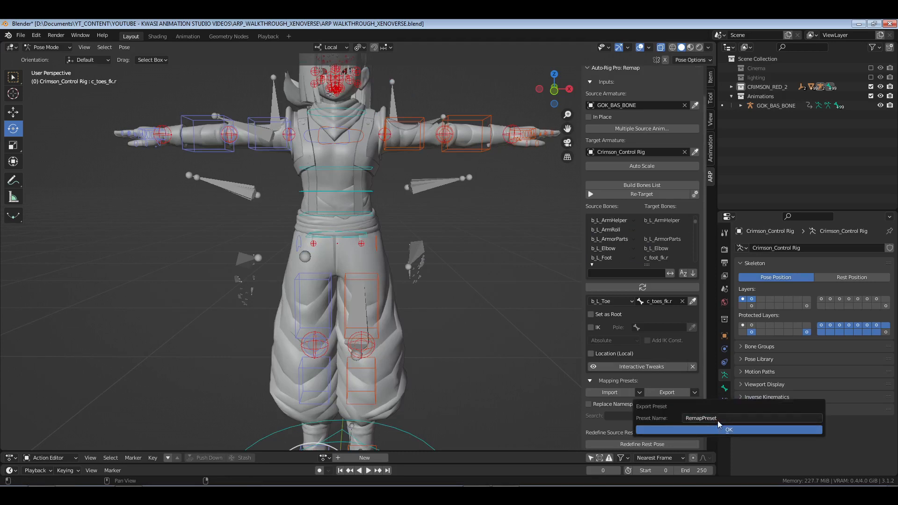
pyautogui.click(719, 418)
pyautogui.write('ARP_XV2')
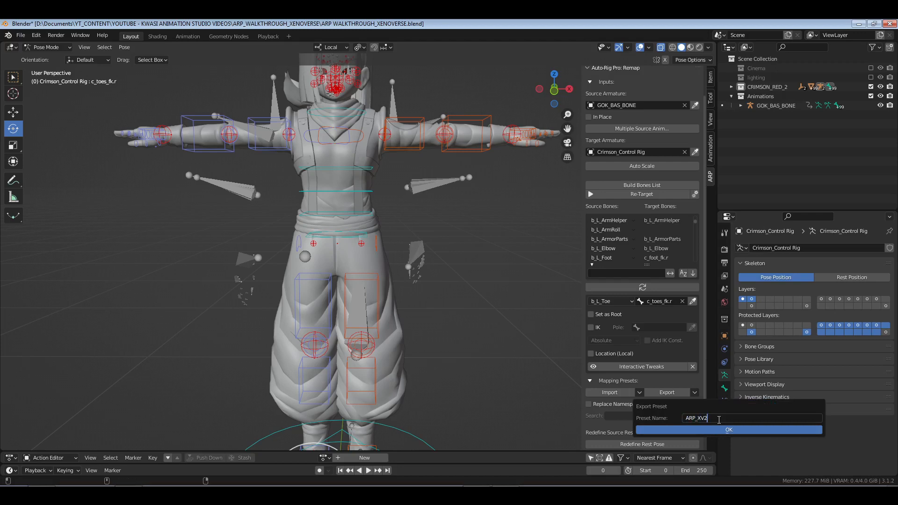
pyautogui.write('_NEW')
pyautogui.write('_V')
pyautogui.write('ersion 1')
pyautogui.press('Return')
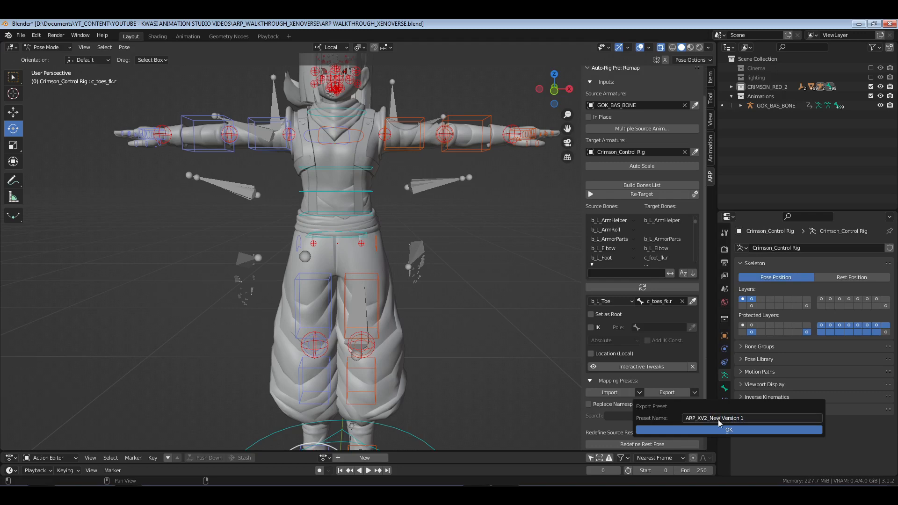
pyautogui.click(755, 431)
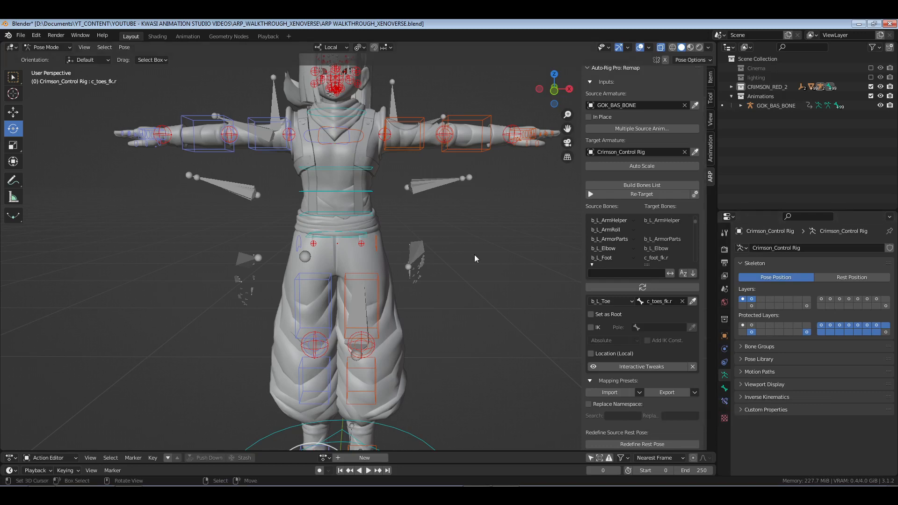
pyautogui.hotkey('ctrl', 's')
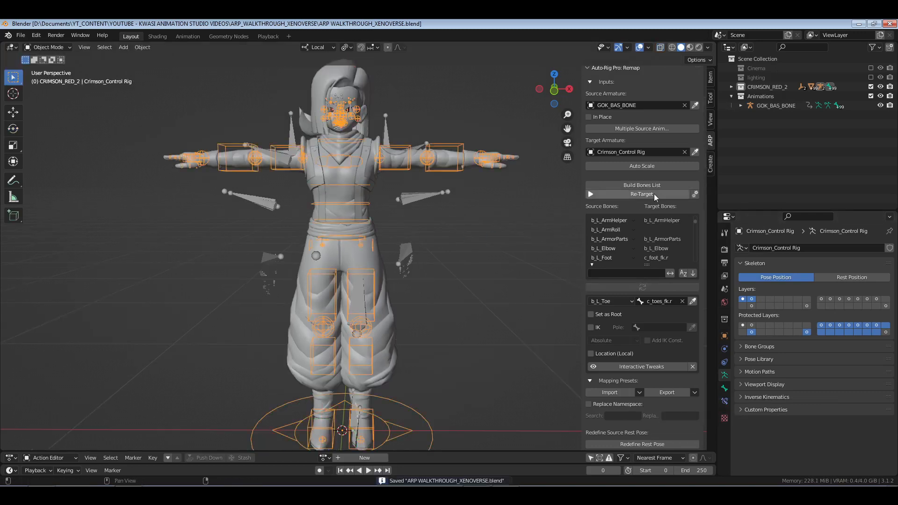
# - Retarget the GOK_BAS_BONE animation onto Crimson_Control Rig for frames 1 to 70 with Bezier keyframe interpolation
pyautogui.click(654, 193)
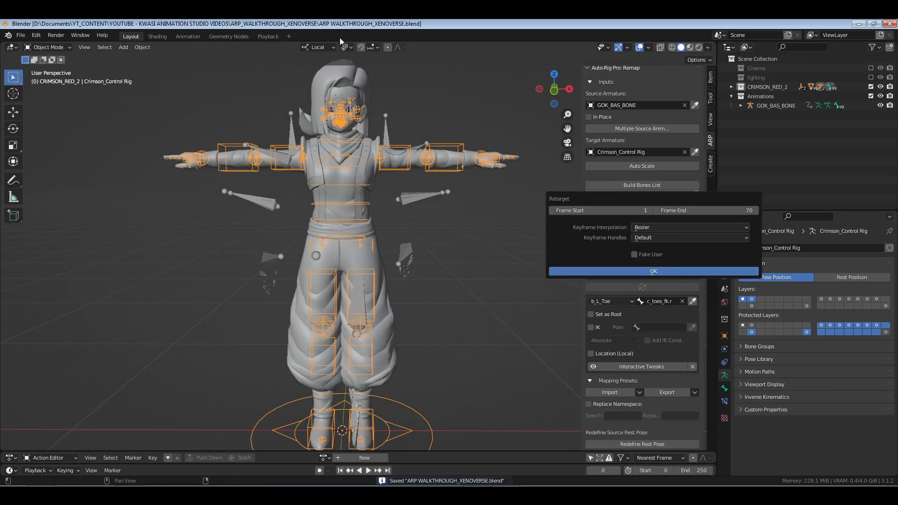
pyautogui.moveTo(417, 168); pyautogui.dragTo(466, 243, button='middle')
pyautogui.scroll(4, 466, 244)
pyautogui.moveTo(311, 187); pyautogui.dragTo(372, 310, button='middle')
pyautogui.scroll(-5, 487, 192)
# - Play back the retargeted walk from the right side and undo the retarget
pyautogui.press('KP_3')
pyautogui.press('space')
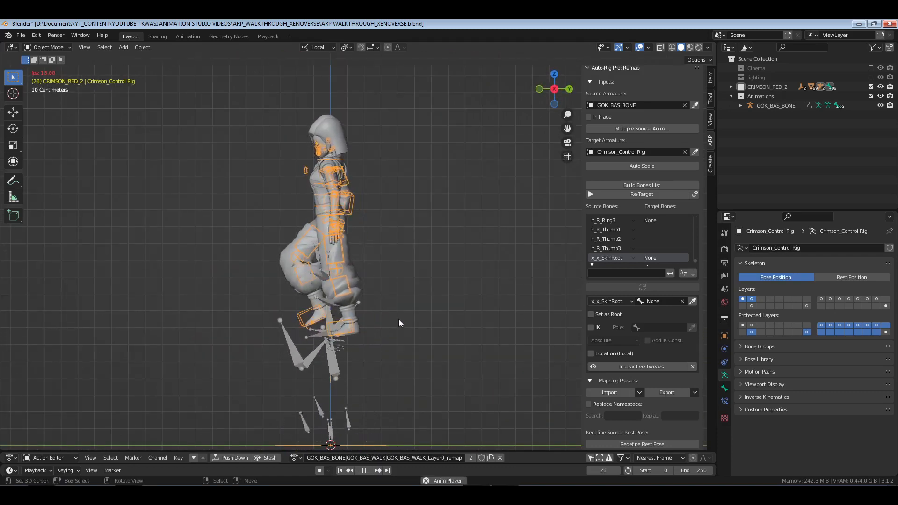
pyautogui.click(364, 470)
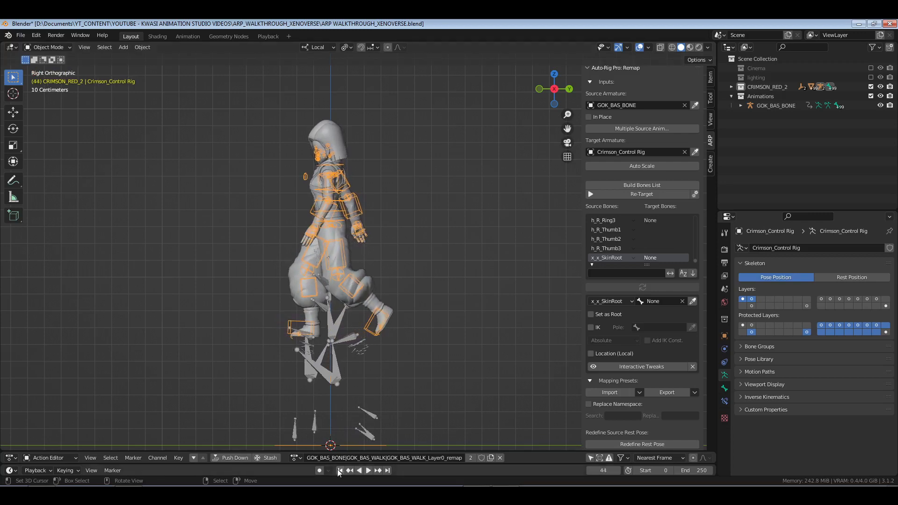
pyautogui.click(340, 470)
pyautogui.moveTo(374, 300)
pyautogui.mouseDown(button='middle')
pyautogui.moveTo(473, 305)
pyautogui.moveTo(442, 317)
pyautogui.moveTo(380, 295)
pyautogui.mouseUp(button='middle')
pyautogui.keyDown('shift'); pyautogui.moveTo(433, 276); pyautogui.dragTo(441, 309, button='middle'); pyautogui.keyUp('shift')
pyautogui.hotkey('ctrl', 'Tab')
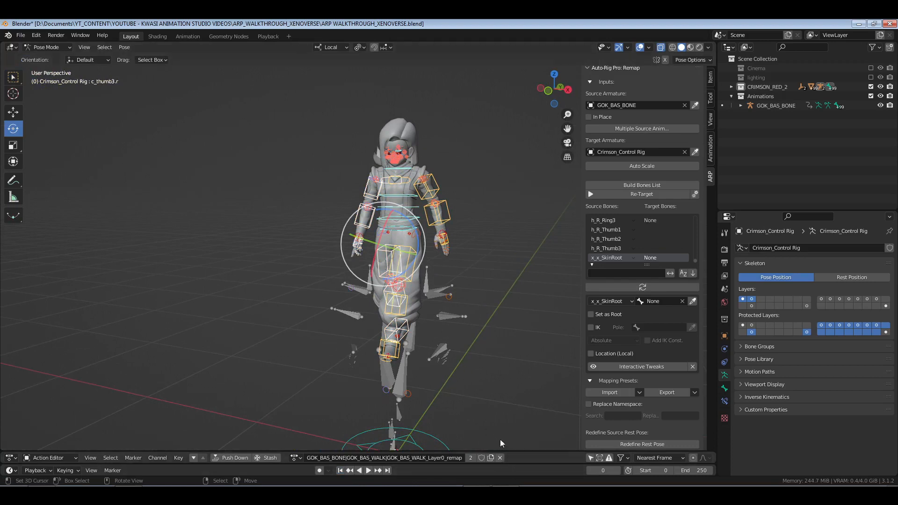
pyautogui.hotkey('ctrl', 'Tab')
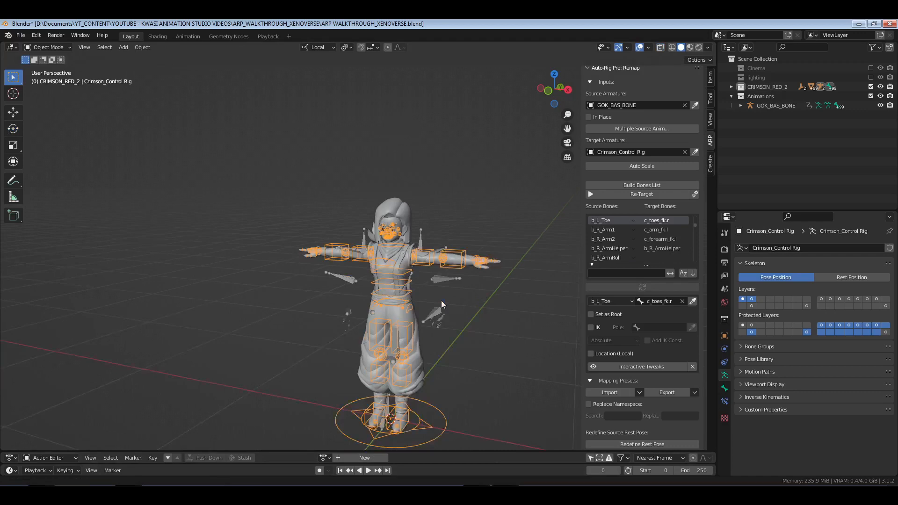
# - Put the control rig in Pose Mode, frame its left hand and select the c_hand_fk.l control
pyautogui.hotkey('ctrl', 'Tab')
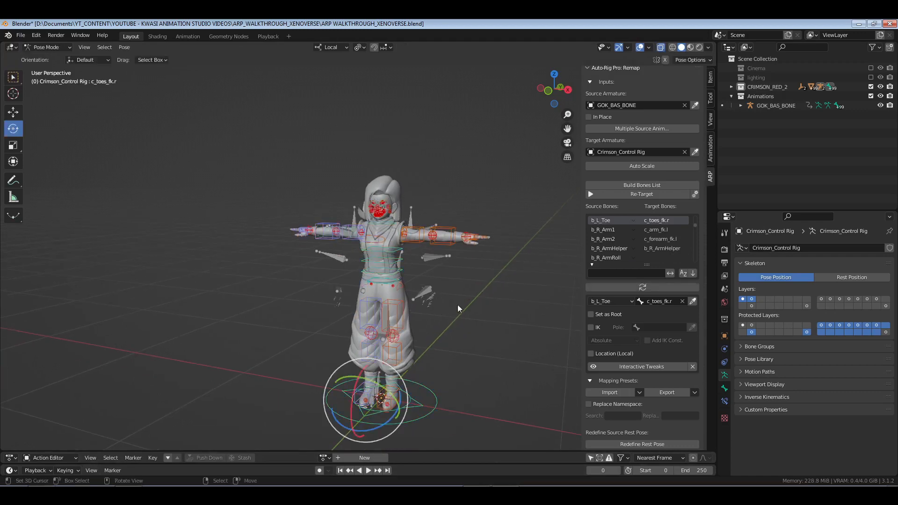
pyautogui.moveTo(458, 304); pyautogui.dragTo(418, 304, button='middle')
pyautogui.scroll(3, 493, 305)
pyautogui.moveTo(501, 240); pyautogui.dragTo(460, 308)
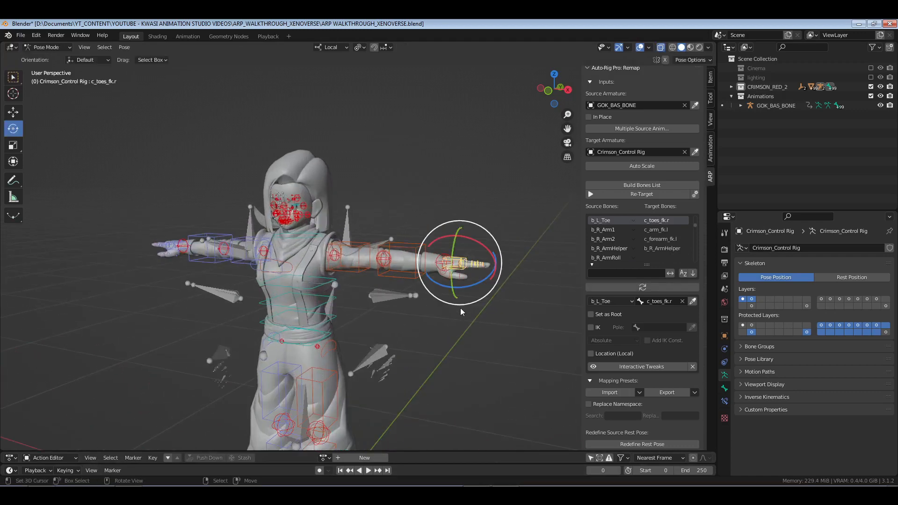
pyautogui.press('KP_Decimal')
pyautogui.moveTo(460, 308); pyautogui.dragTo(444, 334, button='middle')
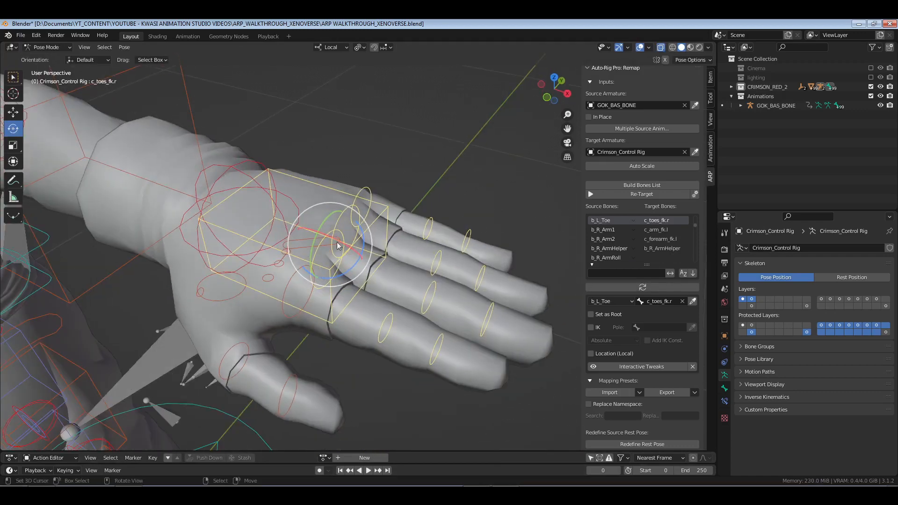
pyautogui.rightClick(386, 213)
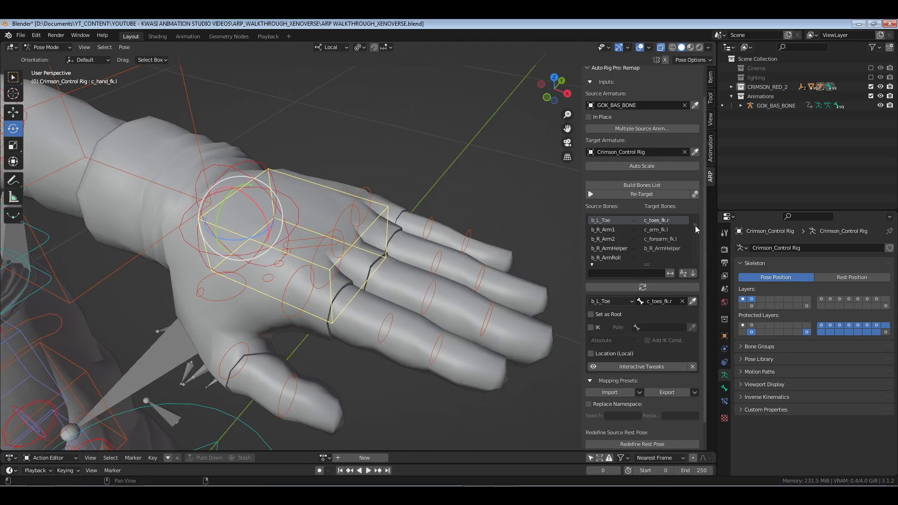
# - Look up the c_pinky1.l control in the bones list and select the h_L_Index1 mapping
pyautogui.moveTo(694, 225); pyautogui.dragTo(697, 250)
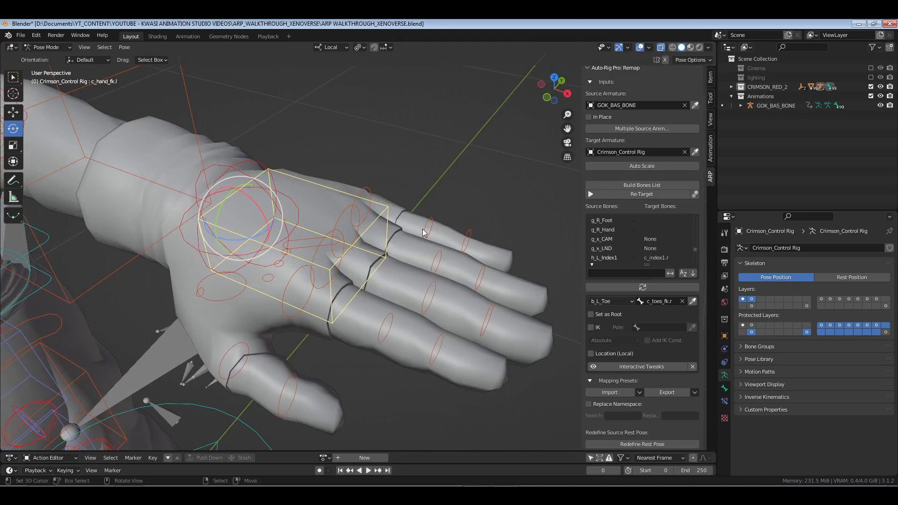
pyautogui.click(368, 193)
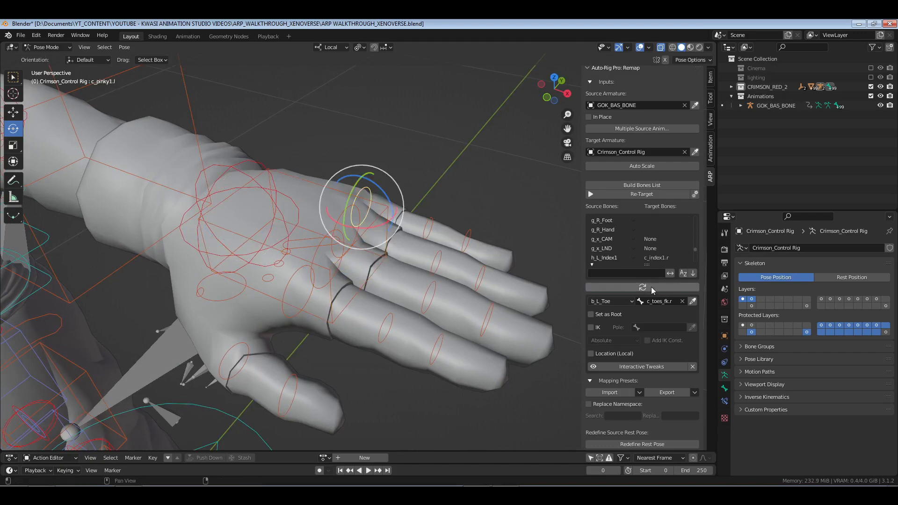
pyautogui.click(651, 287)
pyautogui.moveTo(366, 226); pyautogui.dragTo(468, 255, button='middle')
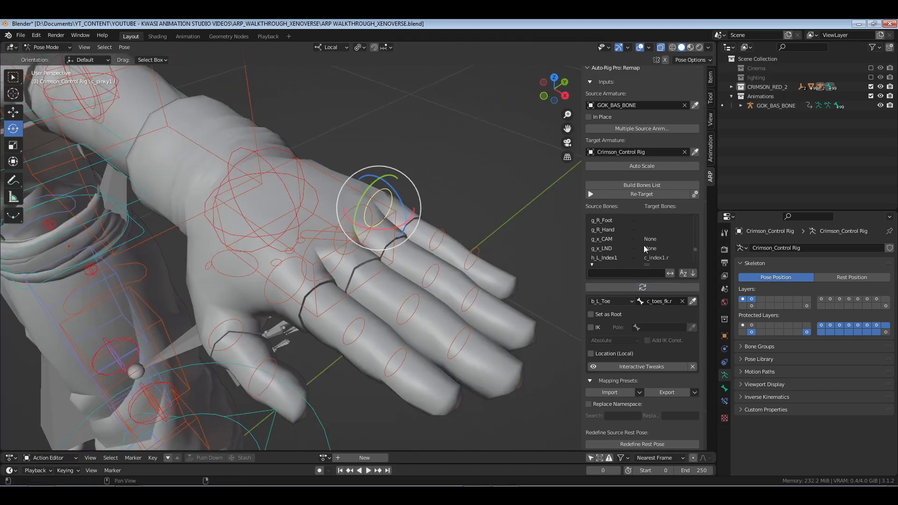
pyautogui.scroll(-3, 644, 245)
pyautogui.click(659, 230)
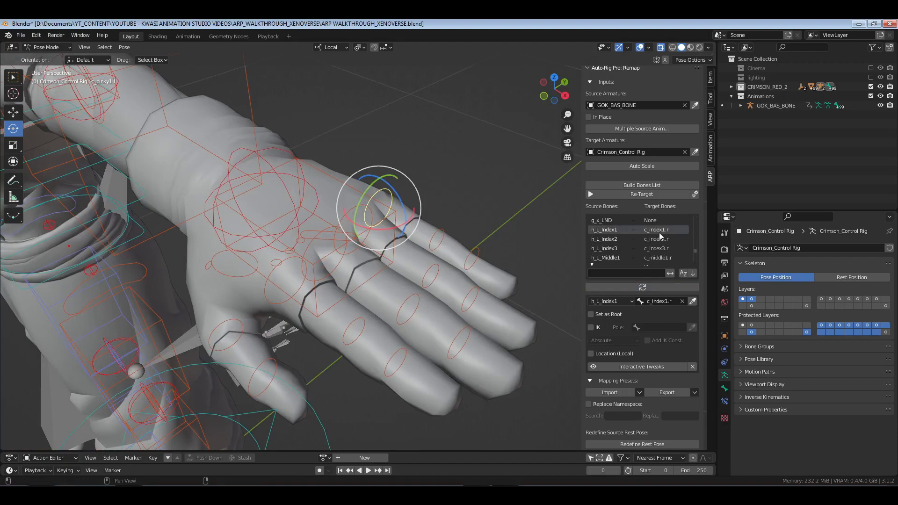
# - Select c_index1.r on the rig's right hand to compare it with the h_L_Index1 mapping
pyautogui.scroll(-10, 295, 230)
pyautogui.keyDown('shift'); pyautogui.moveTo(283, 238); pyautogui.dragTo(337, 274, button='middle'); pyautogui.keyUp('shift')
pyautogui.moveTo(219, 300); pyautogui.dragTo(346, 299, button='middle')
pyautogui.scroll(6, 281, 303)
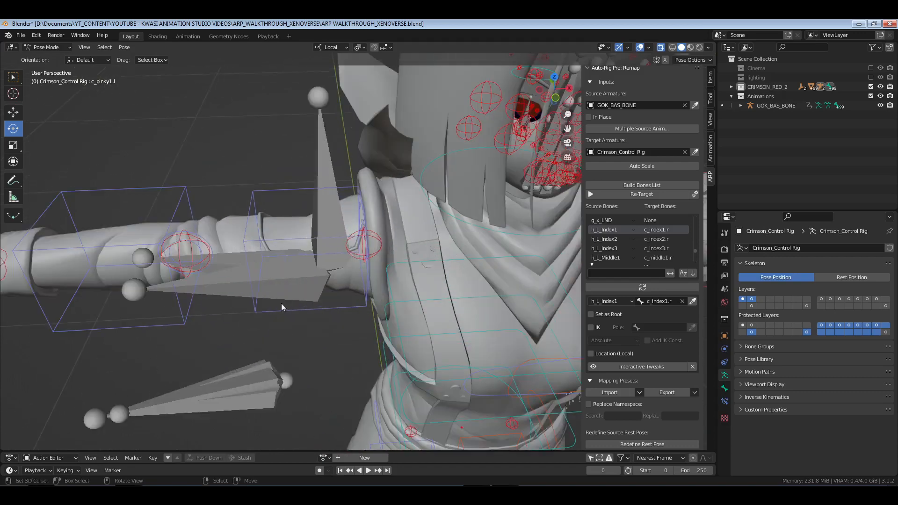
pyautogui.keyDown('shift'); pyautogui.moveTo(282, 303); pyautogui.dragTo(391, 296, button='middle'); pyautogui.keyUp('shift')
pyautogui.moveTo(263, 299); pyautogui.dragTo(360, 355, button='middle')
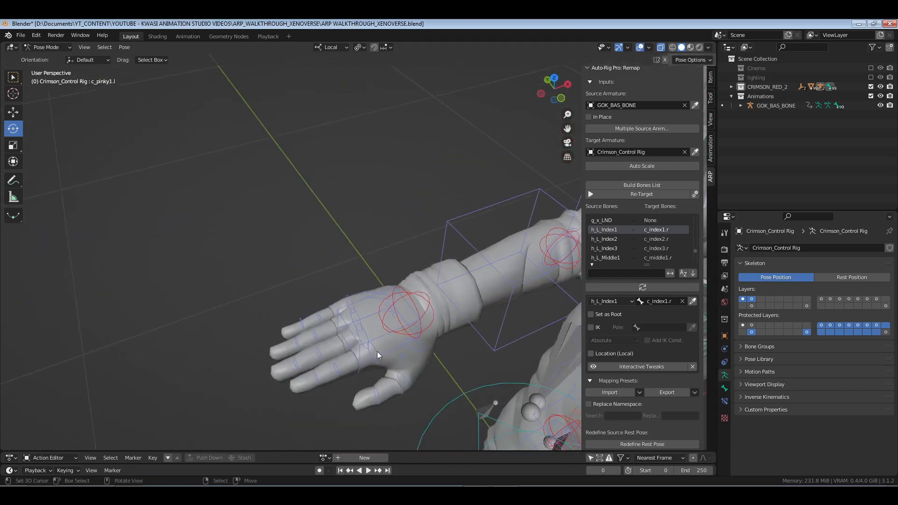
pyautogui.click(375, 350)
pyautogui.moveTo(425, 358); pyautogui.dragTo(408, 348, button='middle')
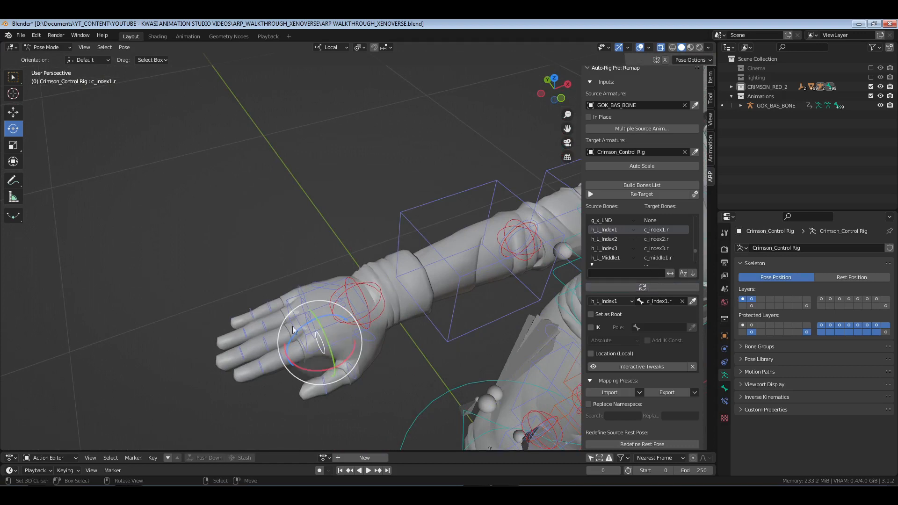
# - Select the c_middle2.r and c_middle1.r controls on the hand and locate each one's mapping in the bones list
pyautogui.scroll(-1, 663, 242)
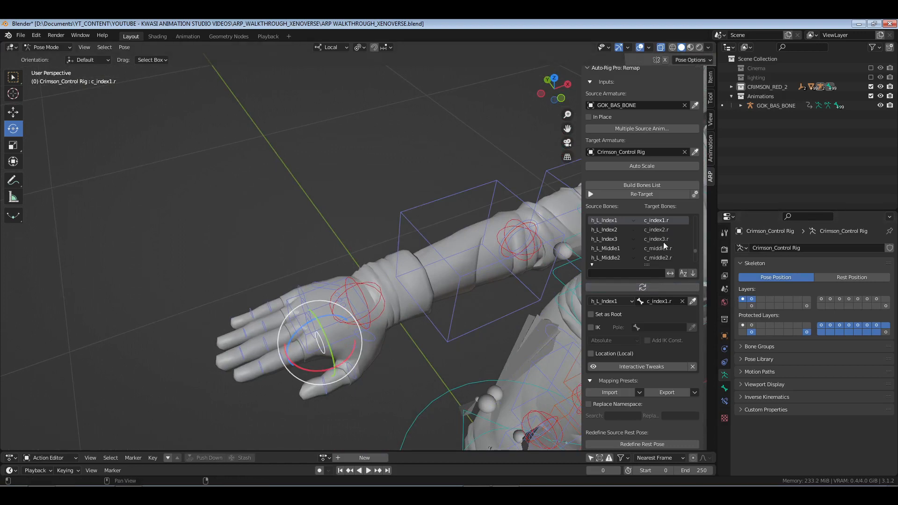
pyautogui.scroll(-1, 663, 242)
pyautogui.click(260, 336)
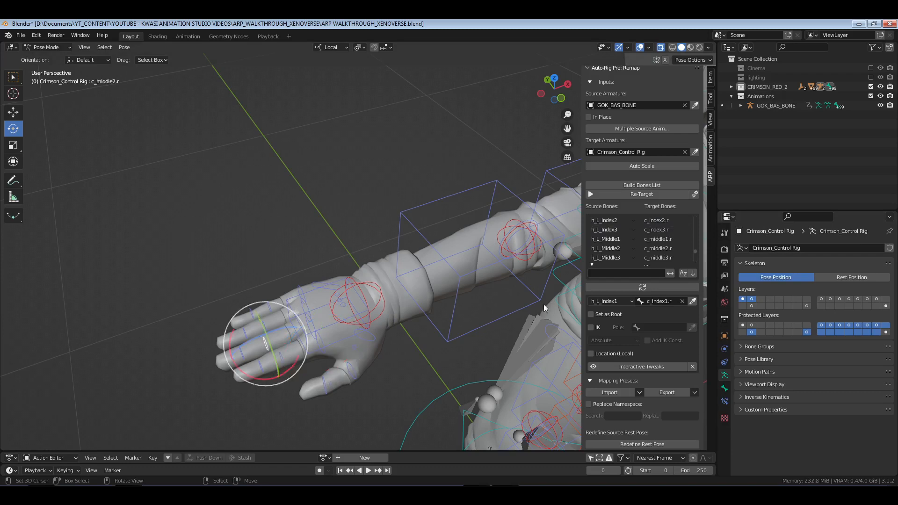
pyautogui.click(628, 288)
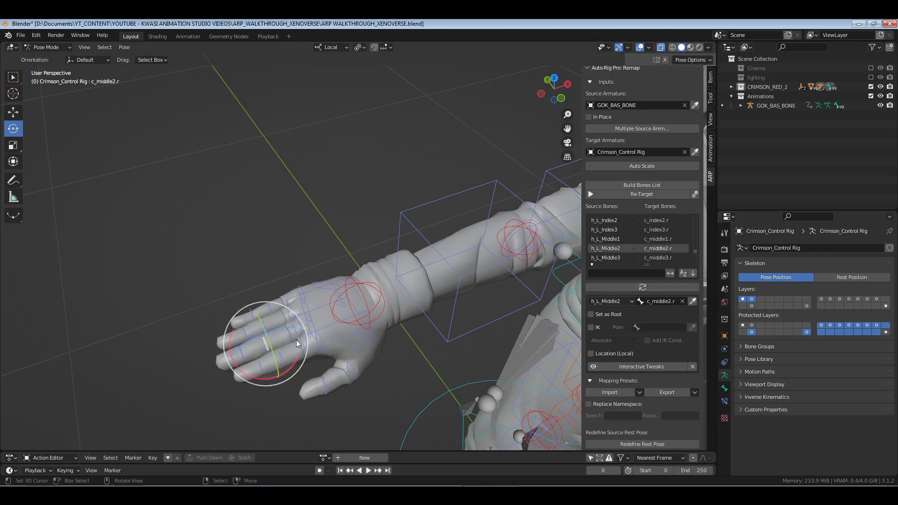
pyautogui.click(313, 327)
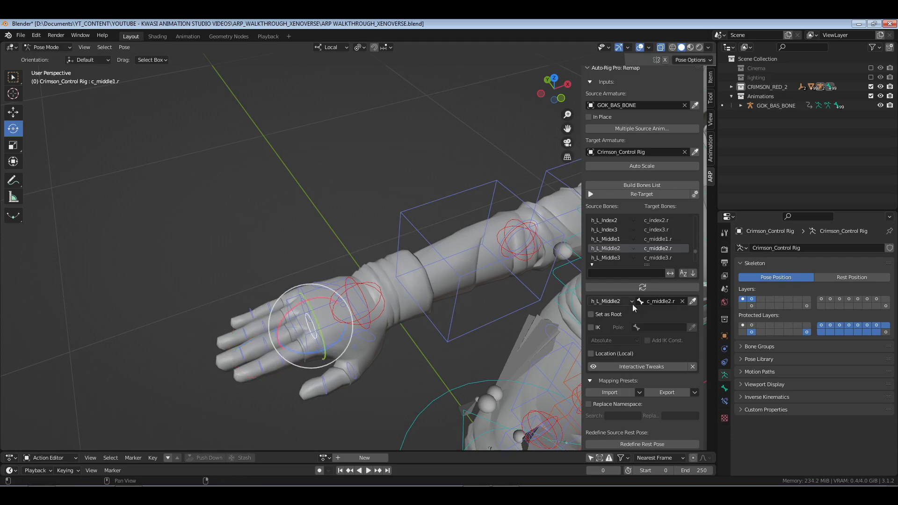
pyautogui.click(661, 287)
# - Review the target bones assigned to the h_L finger source bones, from the index through the ring to the thumb
pyautogui.scroll(-3, 649, 252)
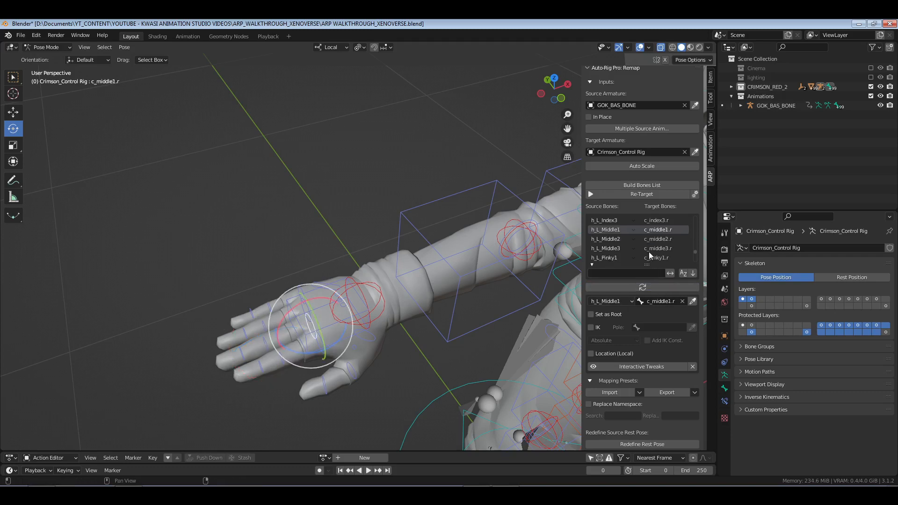
pyautogui.scroll(-6, 649, 252)
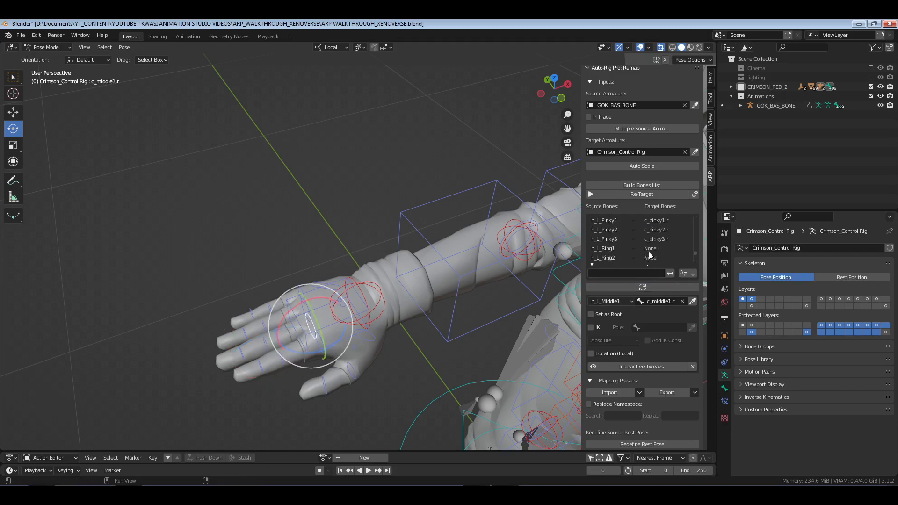
pyautogui.scroll(-2, 649, 254)
pyautogui.scroll(6, 649, 251)
pyautogui.scroll(3, 649, 251)
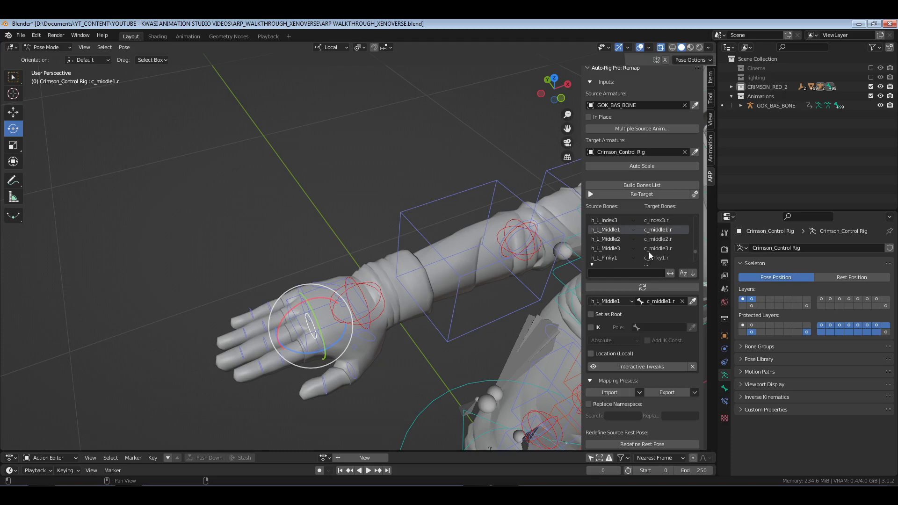
pyautogui.scroll(6, 649, 252)
pyautogui.scroll(-14, 649, 251)
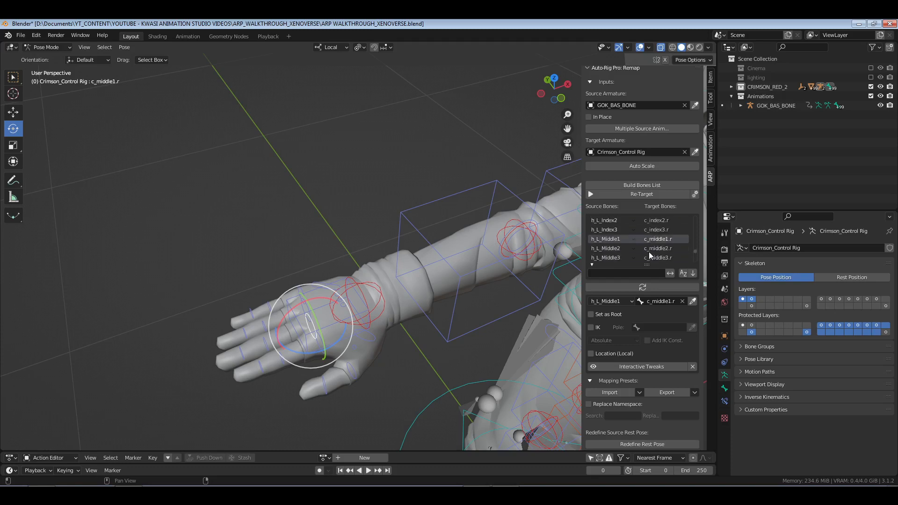
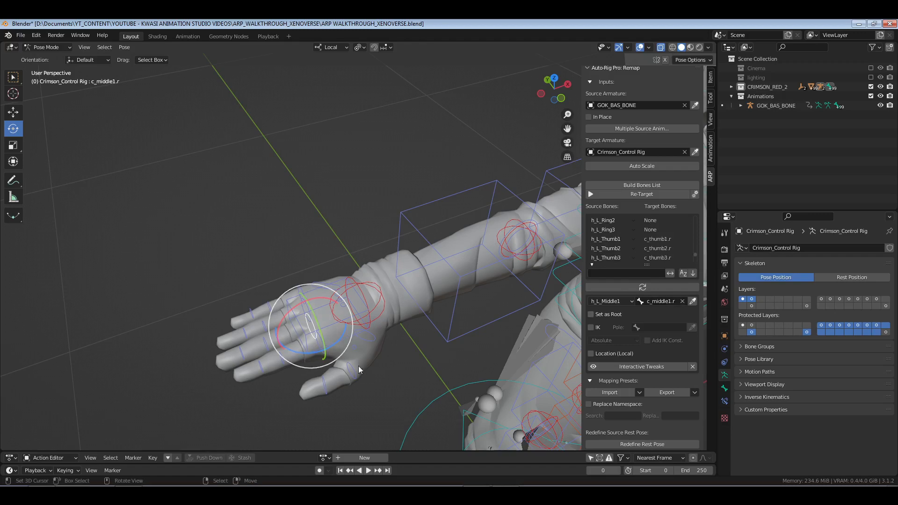
# - Check the c_thumb1.r and c_index1.r controls on the hand against the finger mappings in the bones list
pyautogui.click(375, 341)
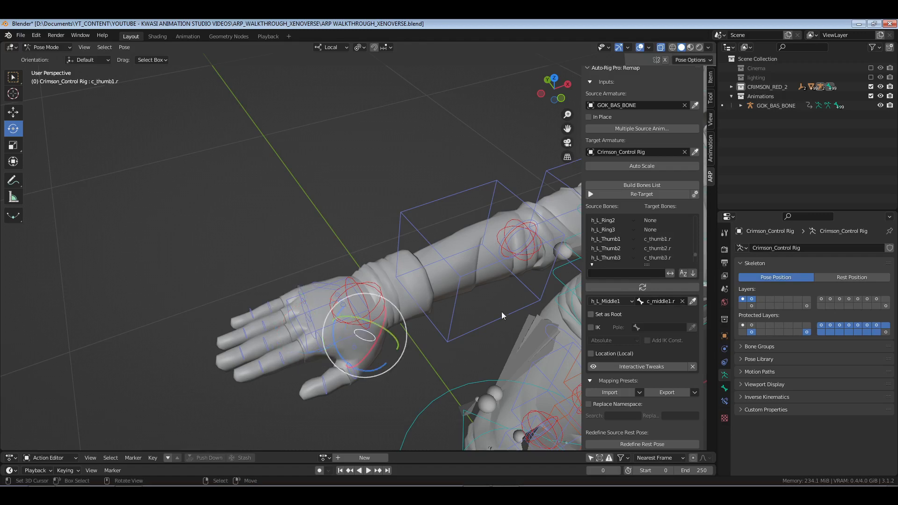
pyautogui.click(323, 342)
pyautogui.scroll(12, 642, 242)
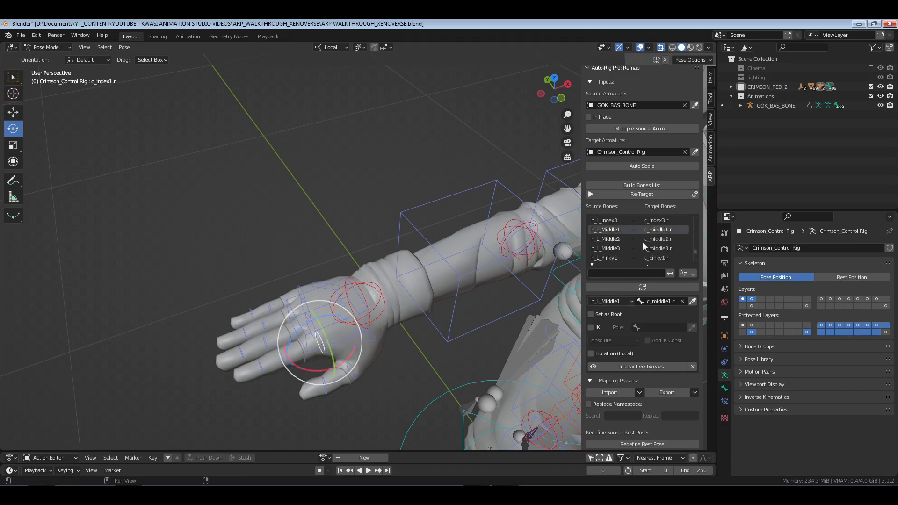
# - Reassign the right-hand controls c_index1.r, c_index2.r and c_index3.r to the source bones h_L_Index1, h_L_Index2 and h_L_Index3
pyautogui.click(662, 240)
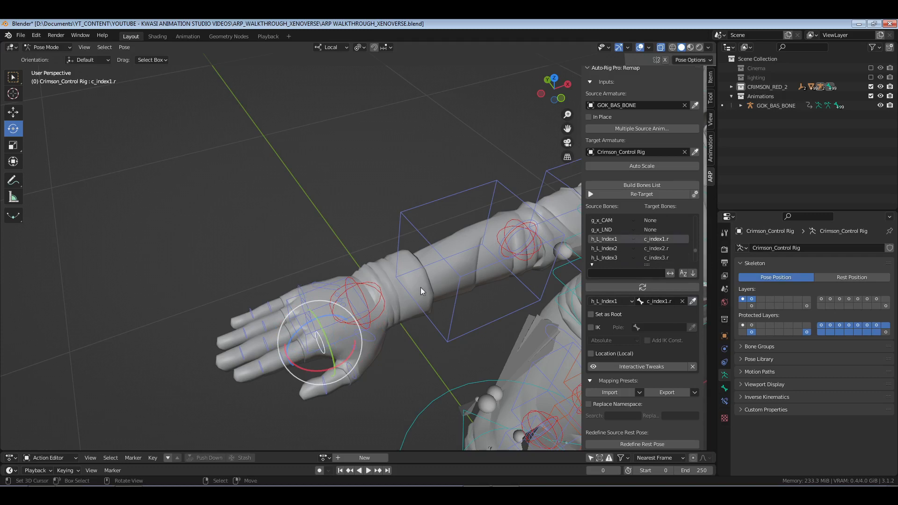
pyautogui.click(286, 360)
pyautogui.click(656, 249)
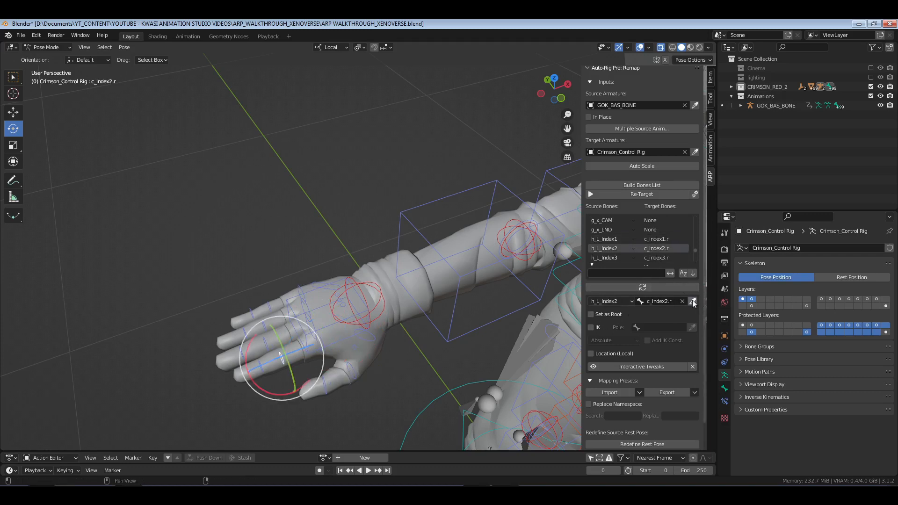
pyautogui.click(259, 368)
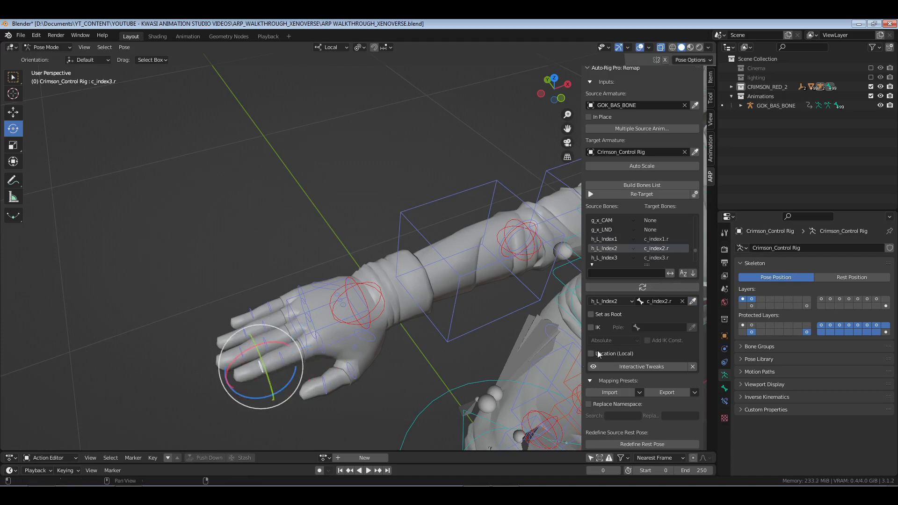
pyautogui.click(662, 258)
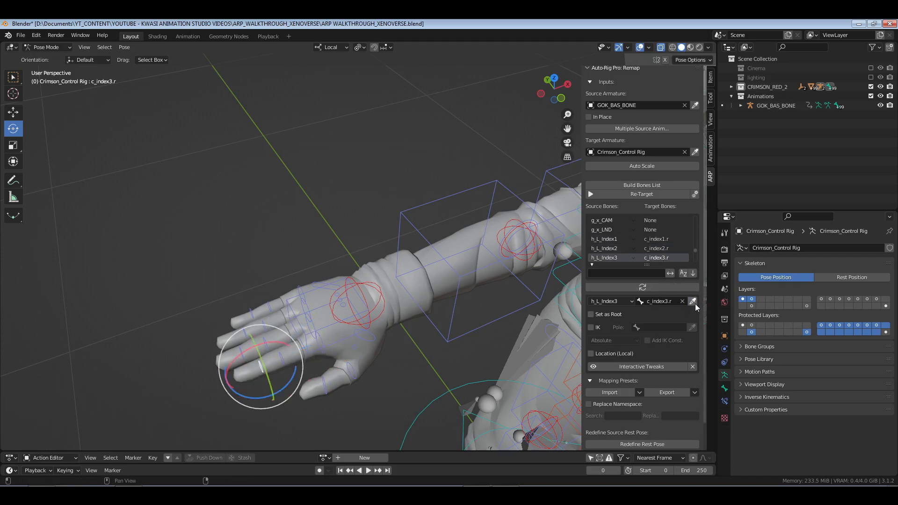
# - Reassign the right-hand controls c_middle1.r, c_middle2.r and c_middle3.r to the source bones h_L_Middle1, h_L_Middle2 and h_L_Middle3
pyautogui.click(323, 336)
pyautogui.scroll(-4, 651, 243)
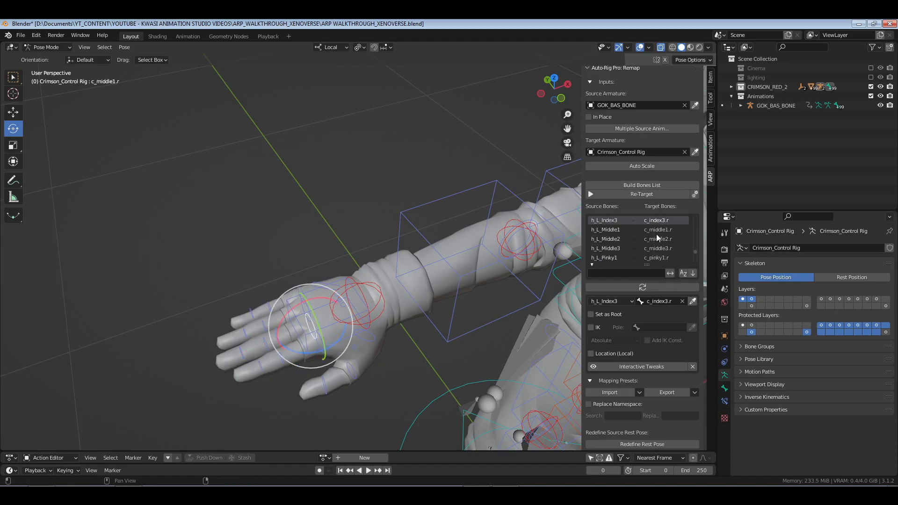
pyautogui.click(656, 230)
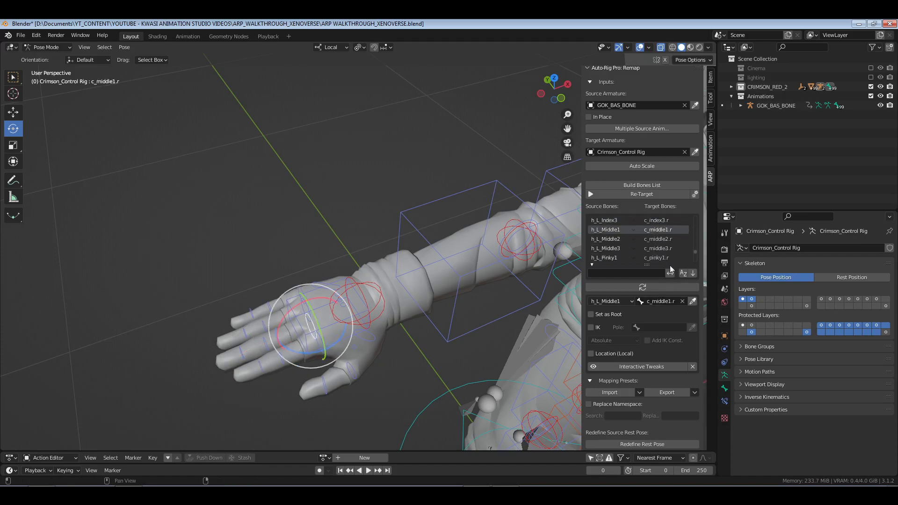
pyautogui.click(667, 239)
pyautogui.click(267, 351)
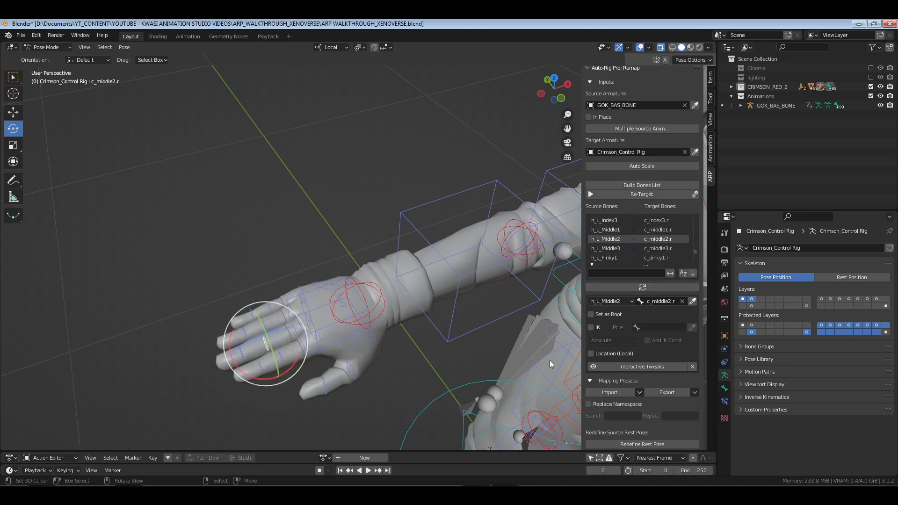
pyautogui.click(639, 248)
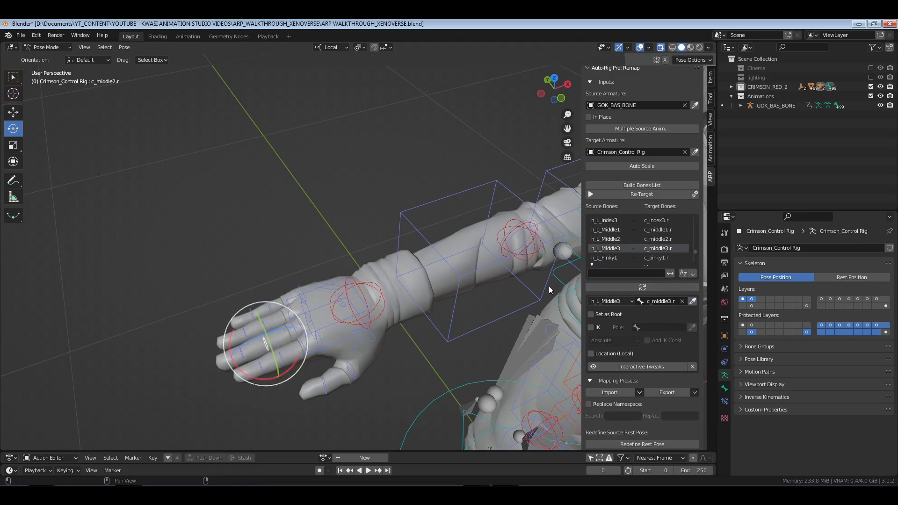
pyautogui.click(232, 358)
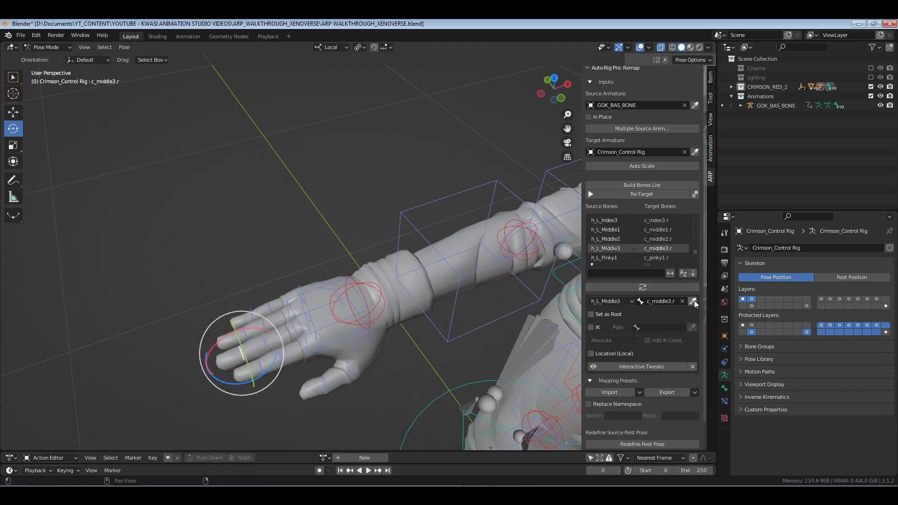
# - Find h_L_Ring1 in the bones list and map it to the c_ring1.r control on the right hand
pyautogui.moveTo(337, 328); pyautogui.dragTo(366, 295, button='middle')
pyautogui.hotkey('alt', 'a')
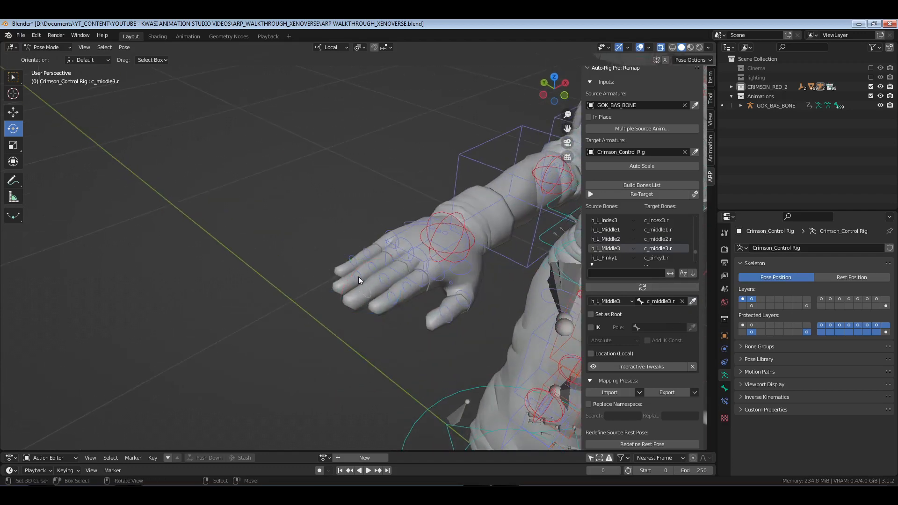
pyautogui.click(360, 280)
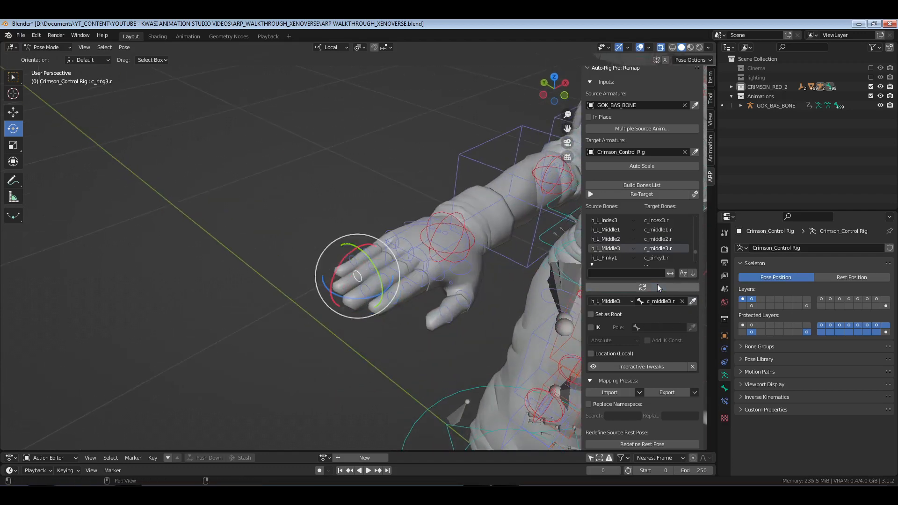
pyautogui.press('[')
pyautogui.press('[')
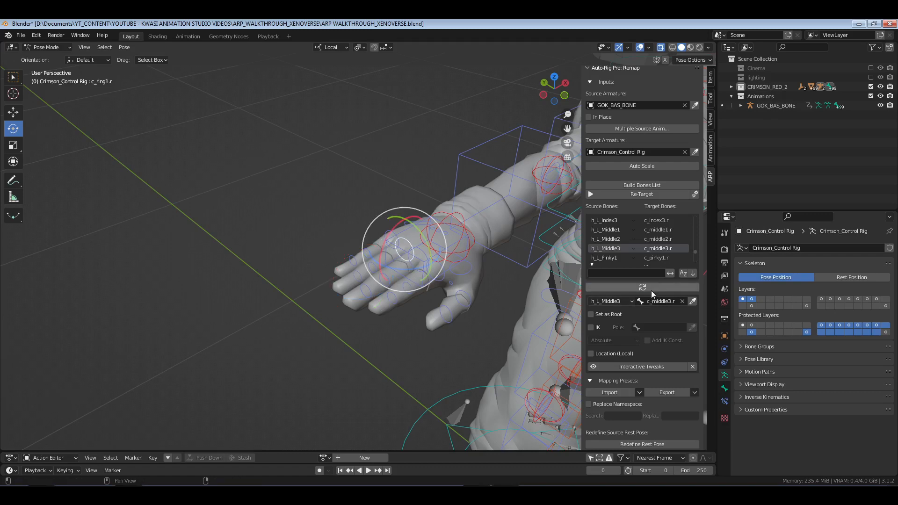
pyautogui.scroll(-2, 652, 240)
pyautogui.scroll(-4, 652, 241)
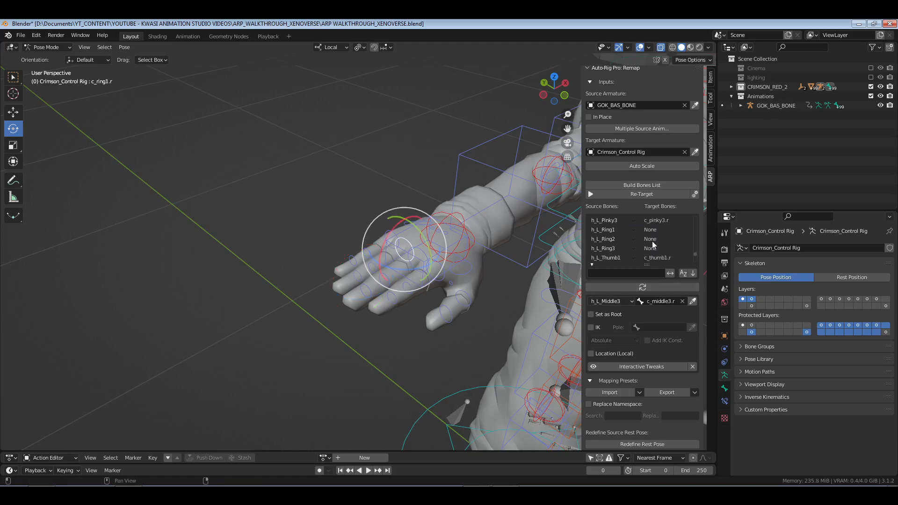
pyautogui.click(653, 232)
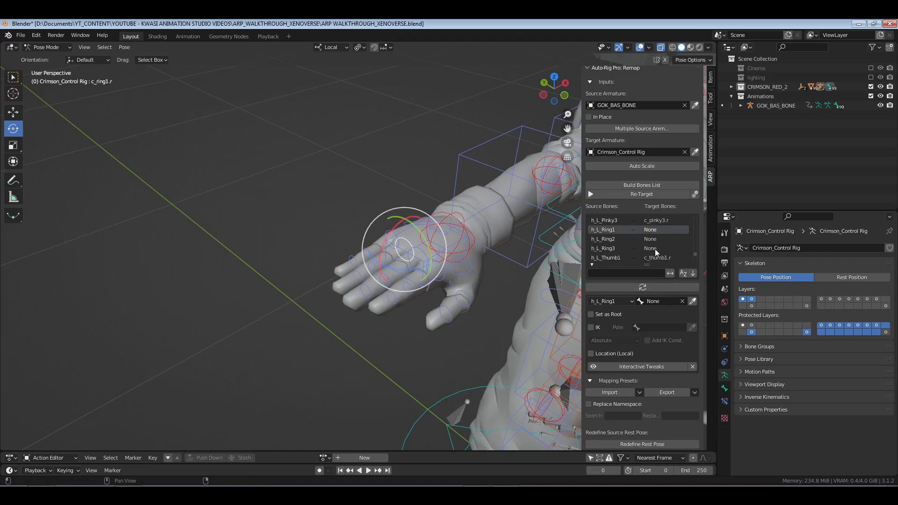
pyautogui.click(694, 301)
# - Map the source bones h_L_Ring2 and h_L_Ring3 to the ring finger controls c_ring2.r and c_ring3.r
pyautogui.click(373, 269)
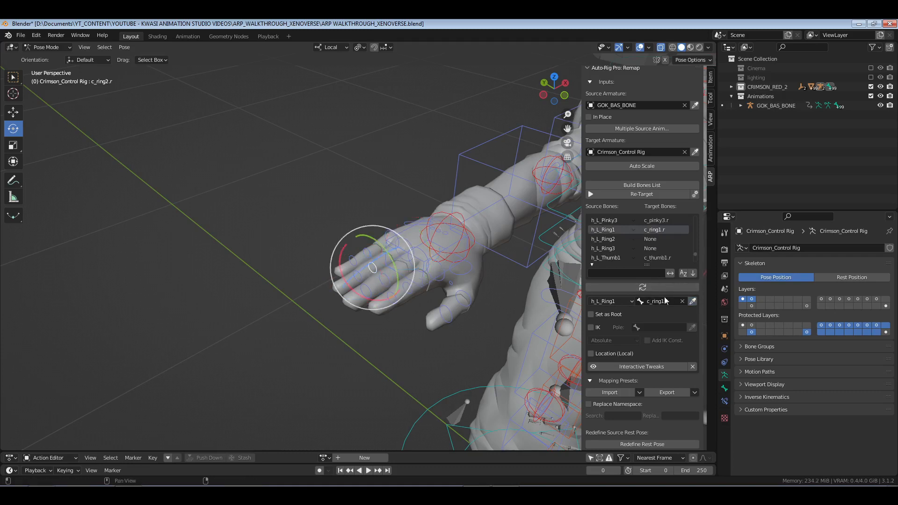
pyautogui.click(661, 239)
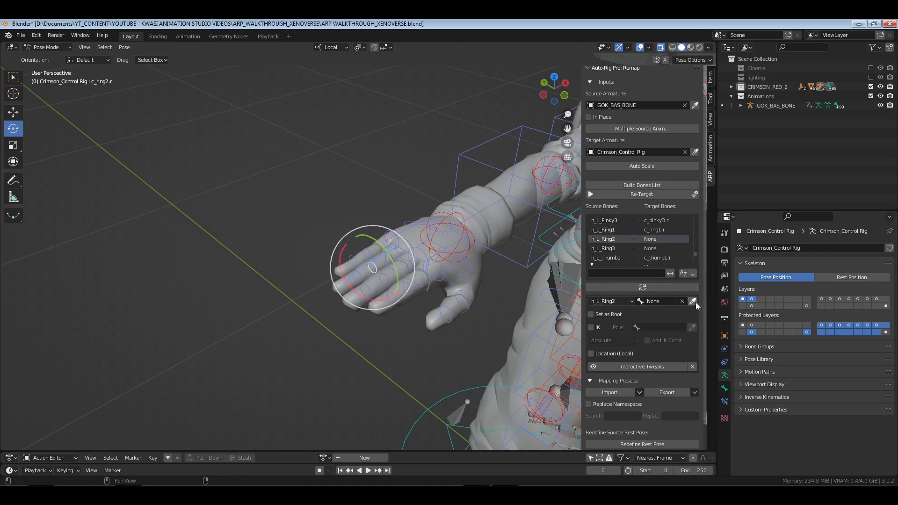
pyautogui.click(693, 301)
pyautogui.click(650, 248)
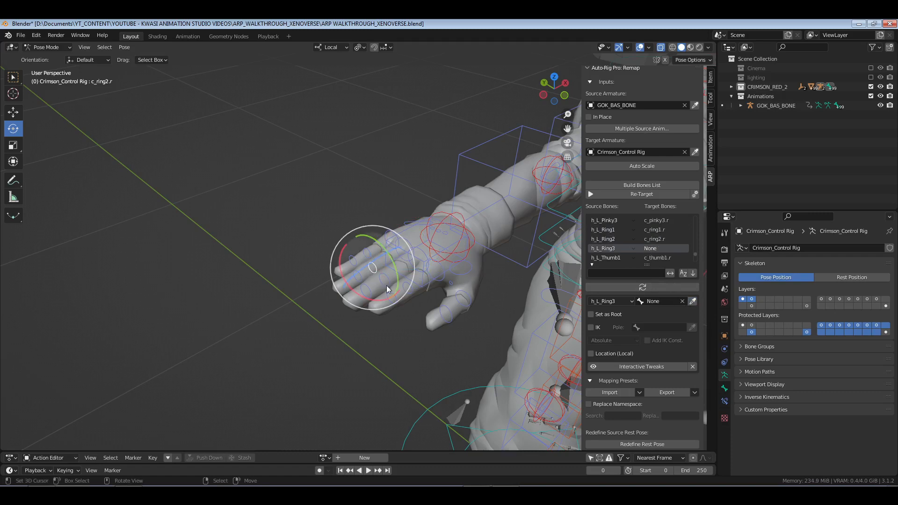
pyautogui.click(361, 280)
pyautogui.click(693, 302)
# - Switch to the rig's left hand and map the source bone h_R_Index1 to its c_index1.l control
pyautogui.scroll(-8, 418, 263)
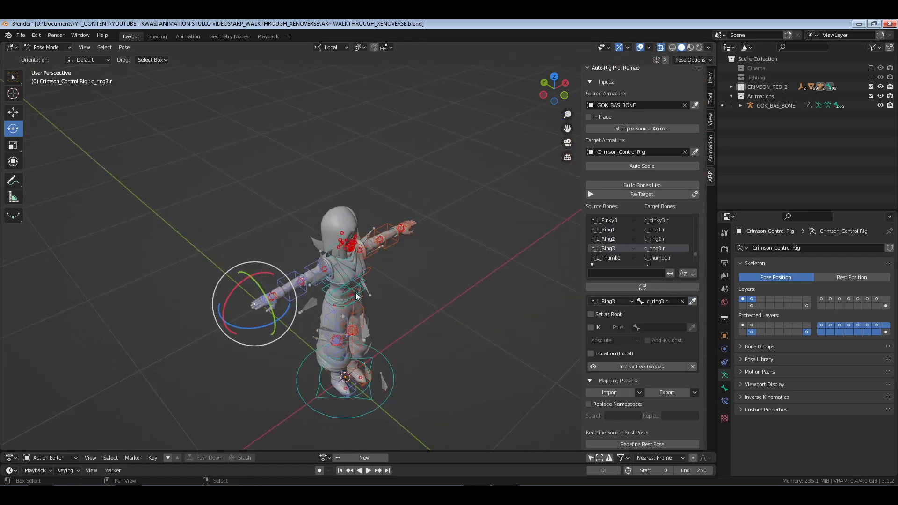
pyautogui.moveTo(431, 239); pyautogui.dragTo(385, 305)
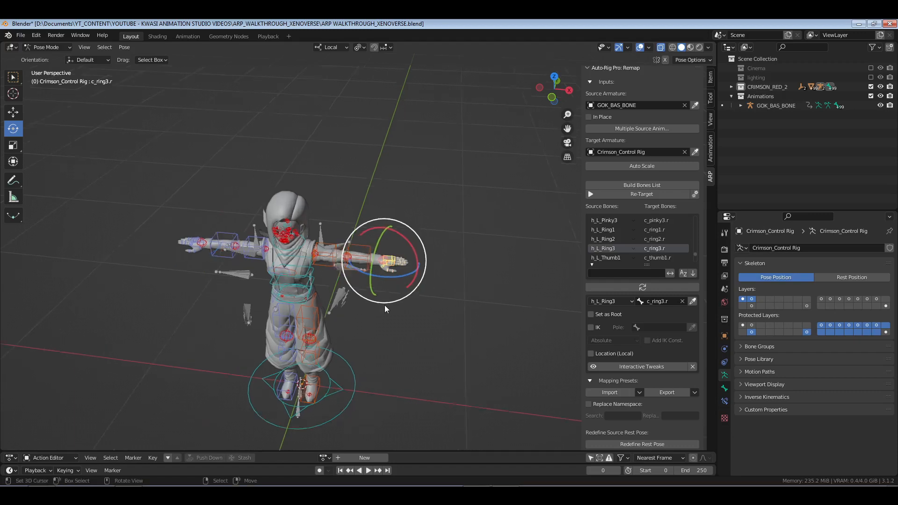
pyautogui.press('KP_Decimal')
pyautogui.hotkey('alt', 'a')
pyautogui.moveTo(407, 265); pyautogui.dragTo(415, 261, button='middle')
pyautogui.click(359, 259)
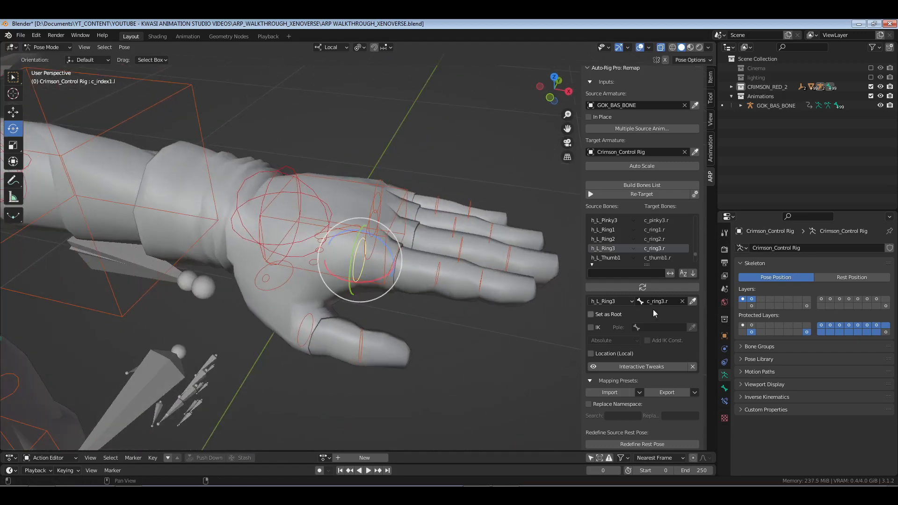
pyautogui.click(658, 288)
pyautogui.scroll(-7, 648, 240)
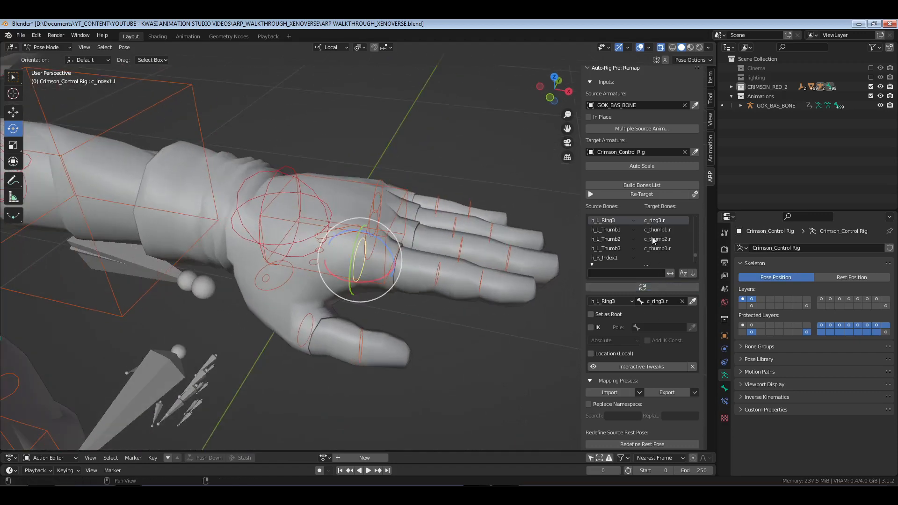
pyautogui.scroll(3, 645, 239)
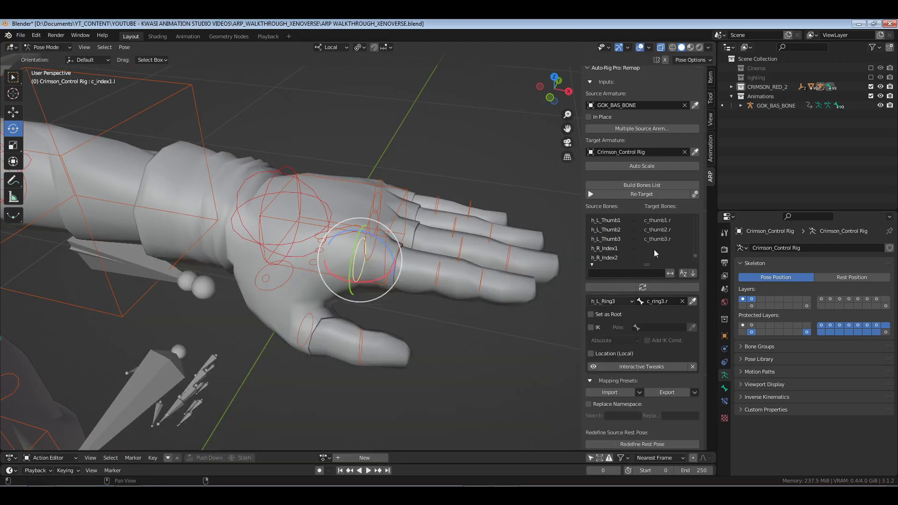
pyautogui.click(654, 248)
pyautogui.scroll(-2, 369, 279)
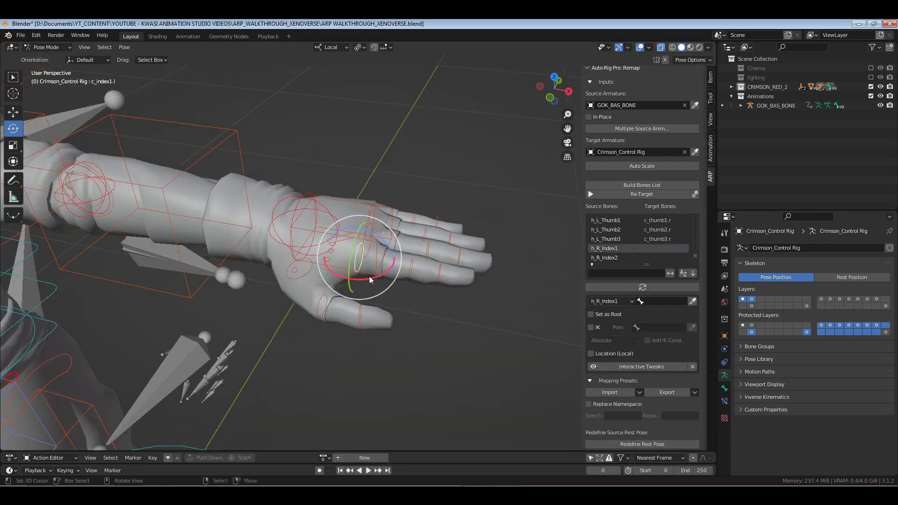
pyautogui.click(693, 301)
# - Map the source bones h_R_Index2 and h_R_Index3 to the left hand's c_index2.l and c_index3.l controls
pyautogui.click(652, 260)
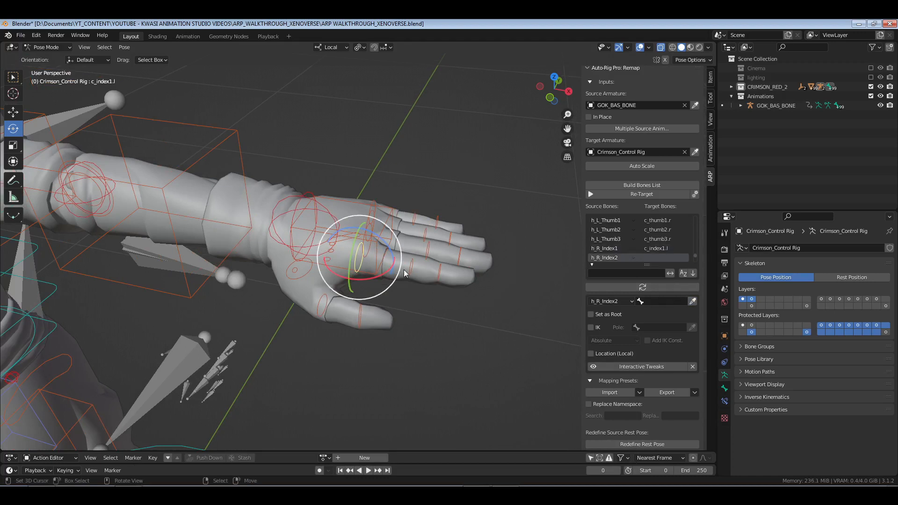
pyautogui.click(415, 274)
pyautogui.click(692, 301)
pyautogui.scroll(-2, 643, 255)
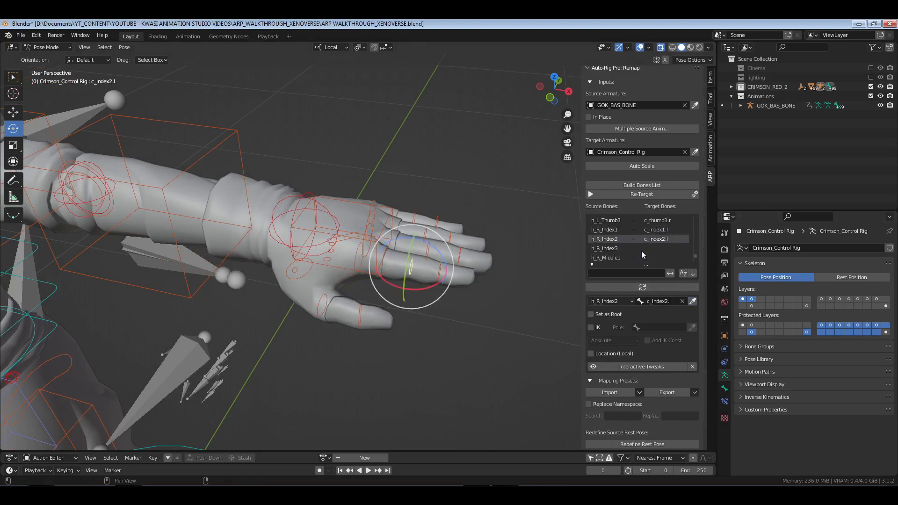
pyautogui.click(634, 249)
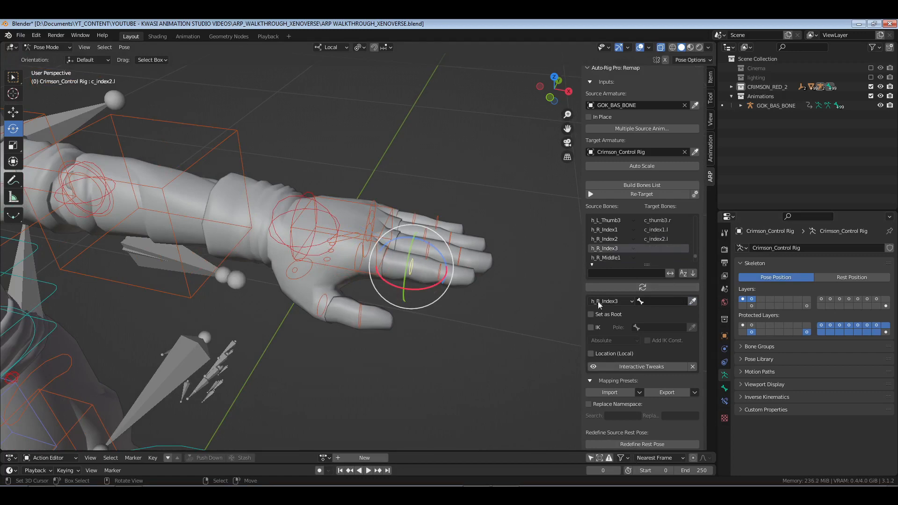
pyautogui.click(438, 280)
pyautogui.click(692, 301)
# - Map the source bone h_R_Middle1 to the c_middle1.l control and save the file
pyautogui.scroll(-1, 653, 254)
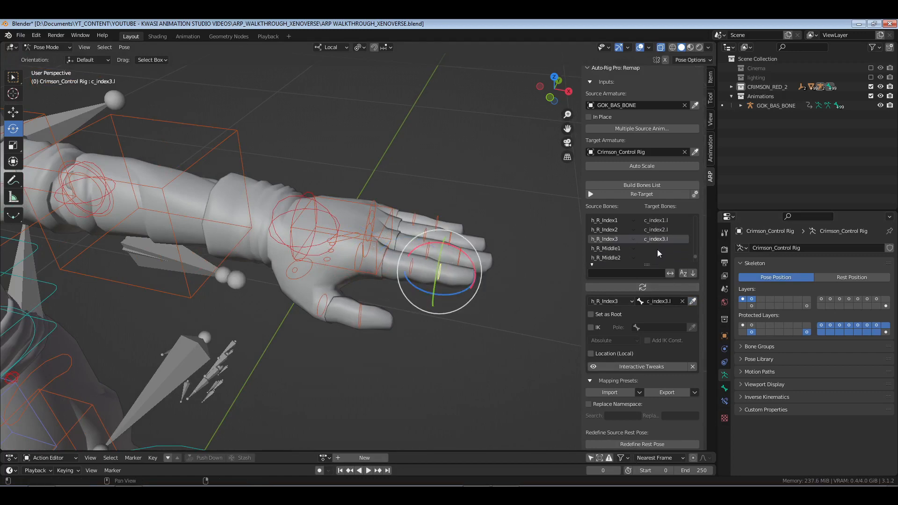
pyautogui.click(658, 250)
pyautogui.moveTo(346, 262); pyautogui.dragTo(375, 251, button='middle')
pyautogui.click(358, 243)
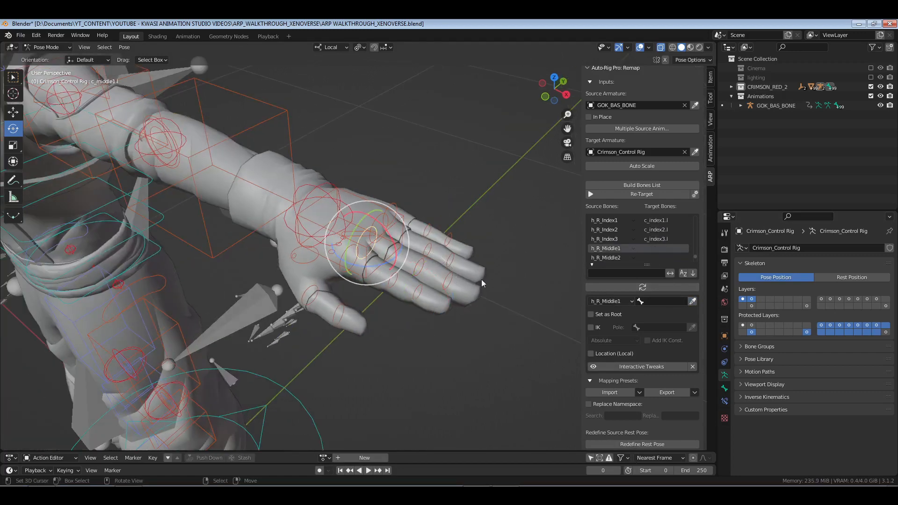
pyautogui.click(424, 274)
pyautogui.hotkey('ctrl', 's')
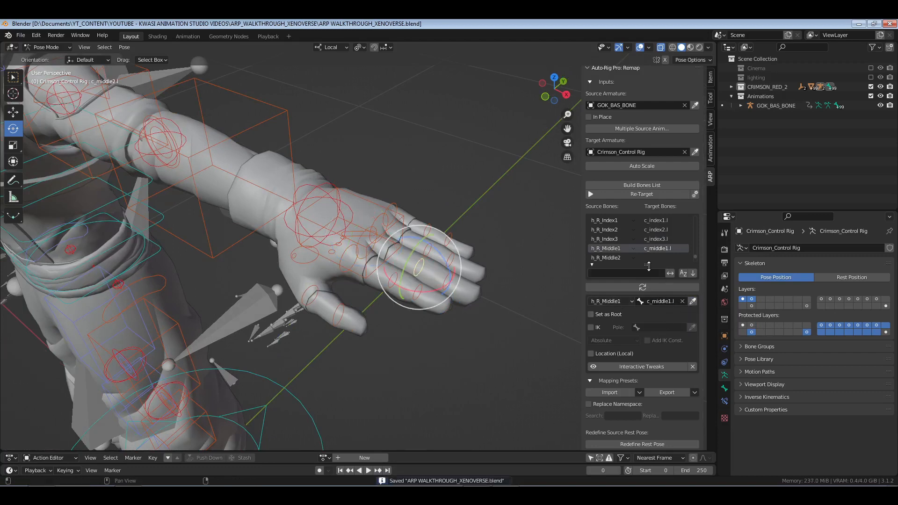
# - Map the source bones h_R_Middle2 and h_R_Middle3 to the left hand's c_middle2.l and c_middle3.l controls
pyautogui.click(661, 259)
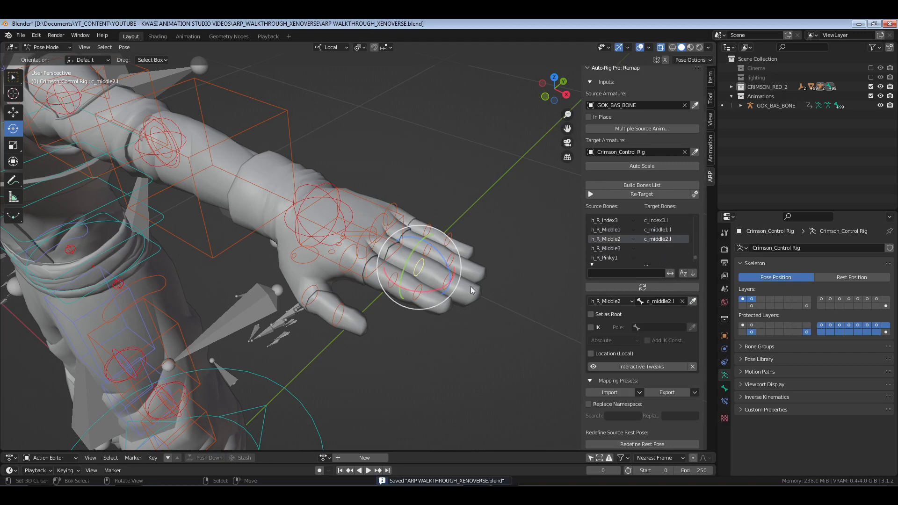
pyautogui.rightClick(444, 282)
pyautogui.click(659, 251)
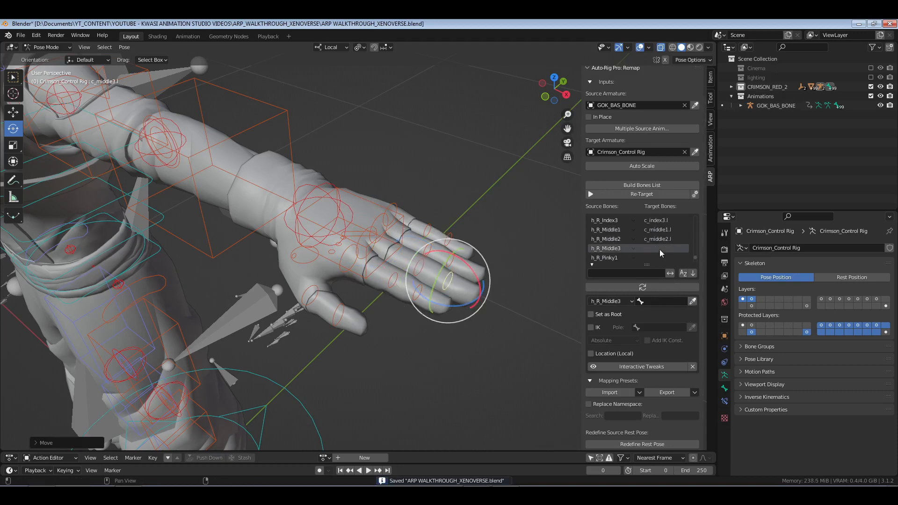
pyautogui.click(694, 299)
# - Map the source bones h_R_Pinky1 and h_R_Pinky2 to the left hand's c_pinky1.l and c_pinky2.l controls
pyautogui.scroll(-2, 655, 229)
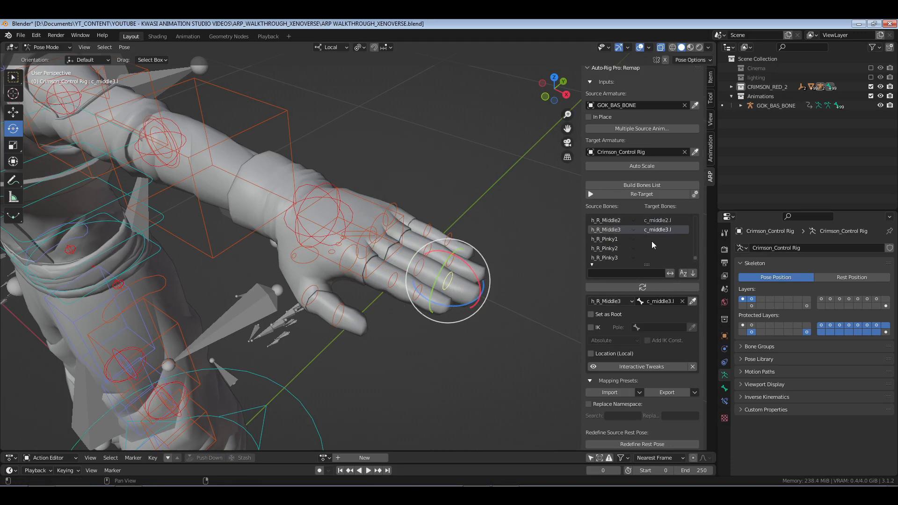
pyautogui.click(652, 241)
pyautogui.moveTo(501, 251); pyautogui.dragTo(391, 250, button='middle')
pyautogui.rightClick(425, 237)
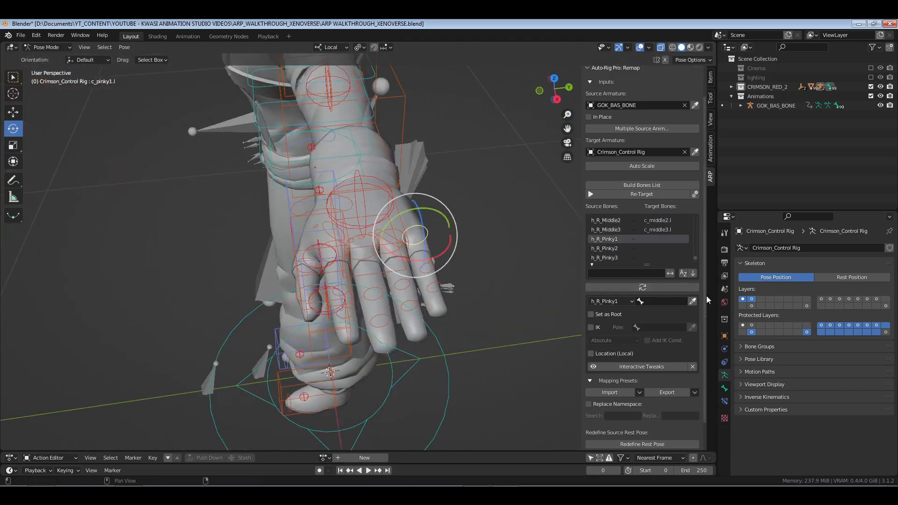
pyautogui.click(692, 302)
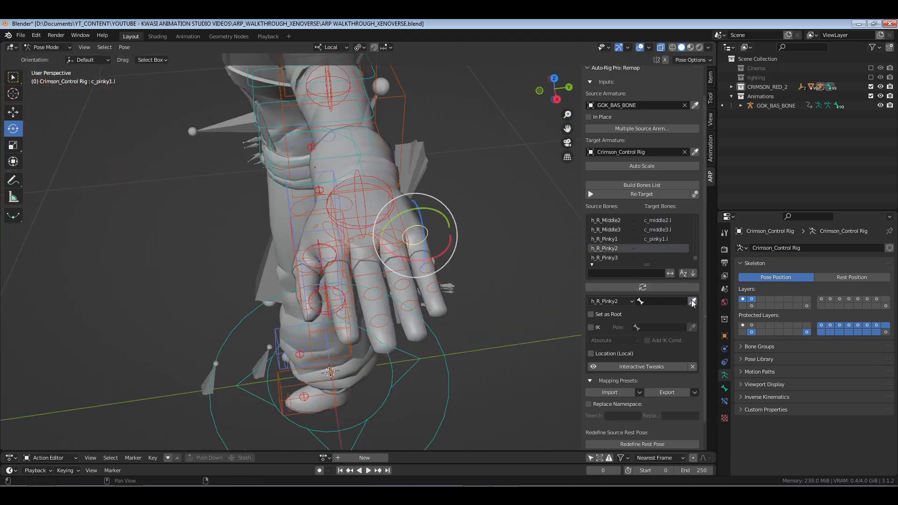
pyautogui.click(427, 273)
pyautogui.click(693, 301)
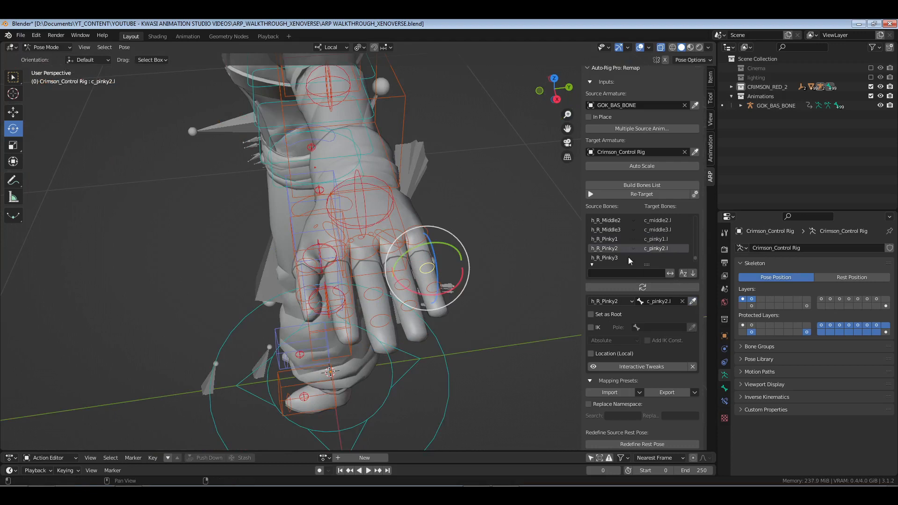
# - Map the source bones h_R_Pinky3 and h_R_Ring1 to the left hand's c_pinky3.l and c_ring1.l controls
pyautogui.click(659, 258)
pyautogui.click(433, 286)
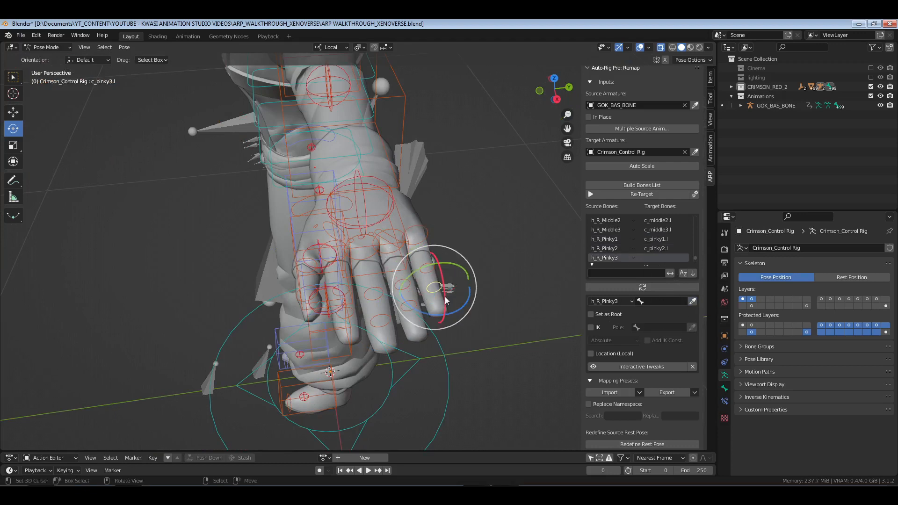
pyautogui.click(692, 302)
pyautogui.scroll(-2, 653, 250)
pyautogui.click(655, 241)
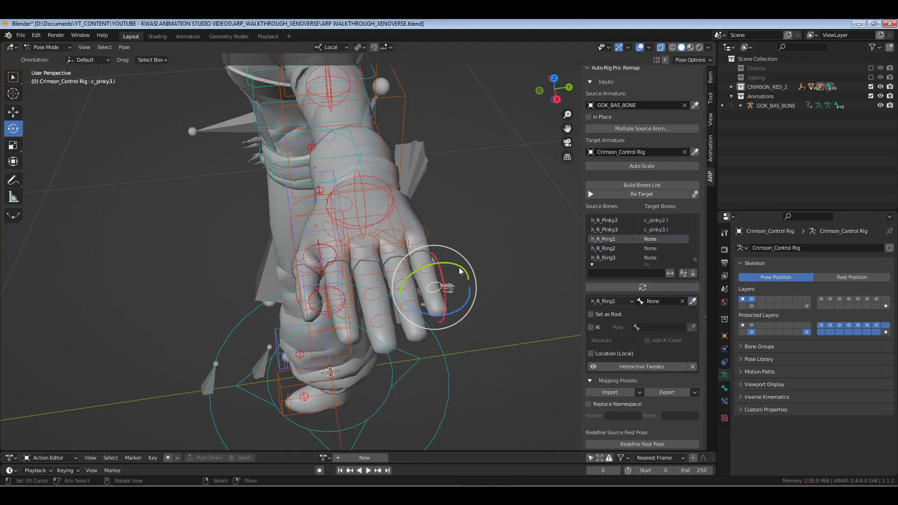
pyautogui.click(398, 235)
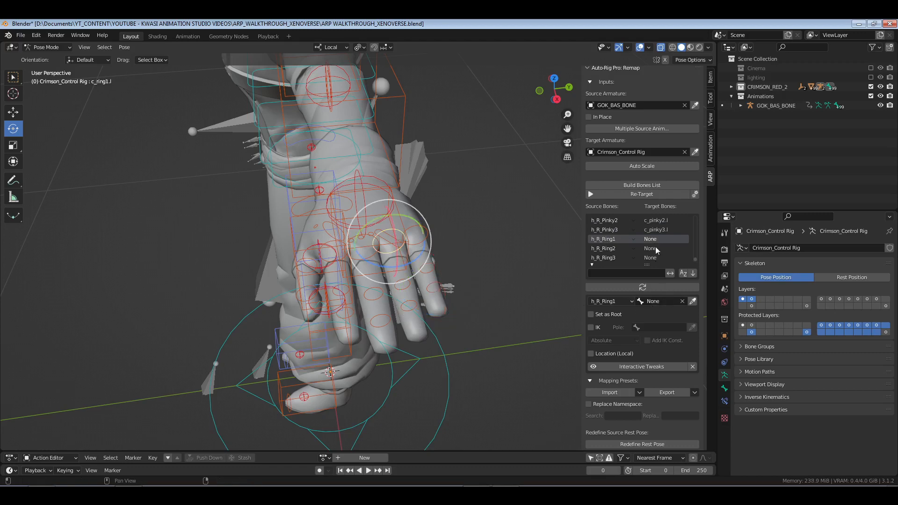
pyautogui.click(692, 302)
pyautogui.click(402, 283)
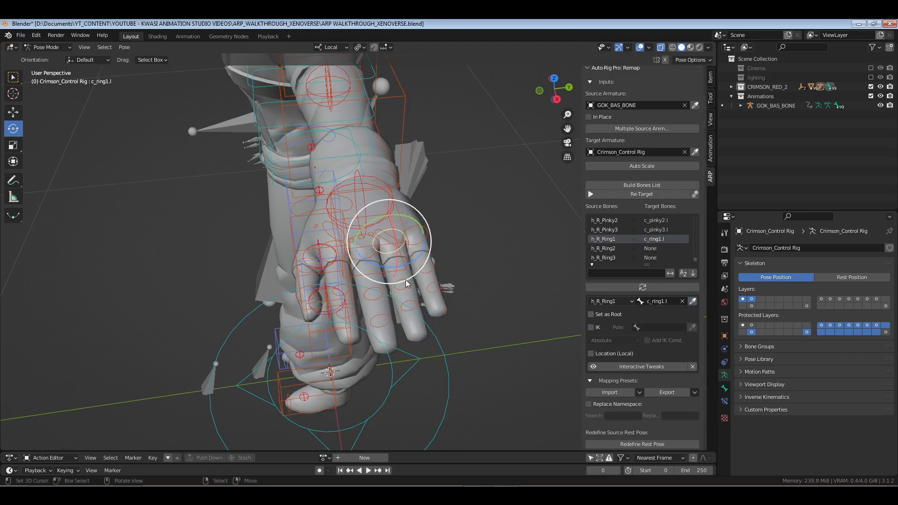
pyautogui.click(660, 257)
pyautogui.click(692, 302)
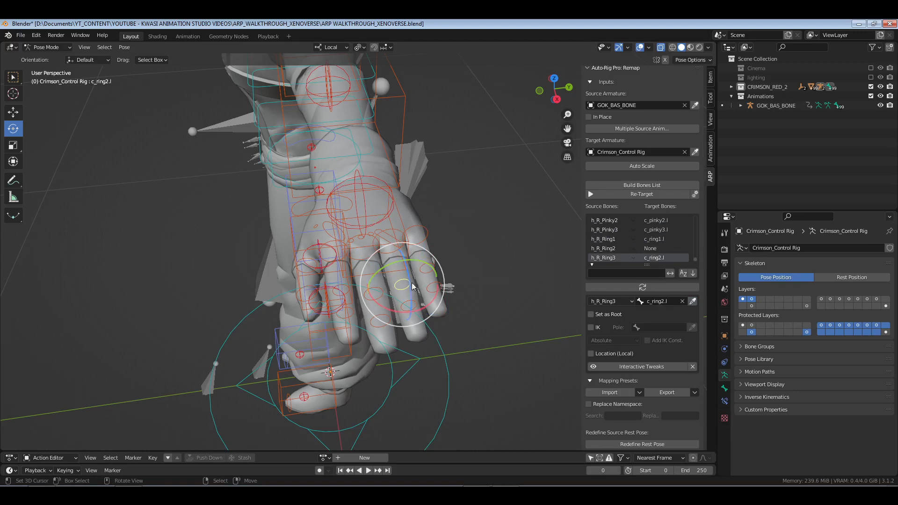
pyautogui.click(410, 307)
pyautogui.scroll(-2, 660, 247)
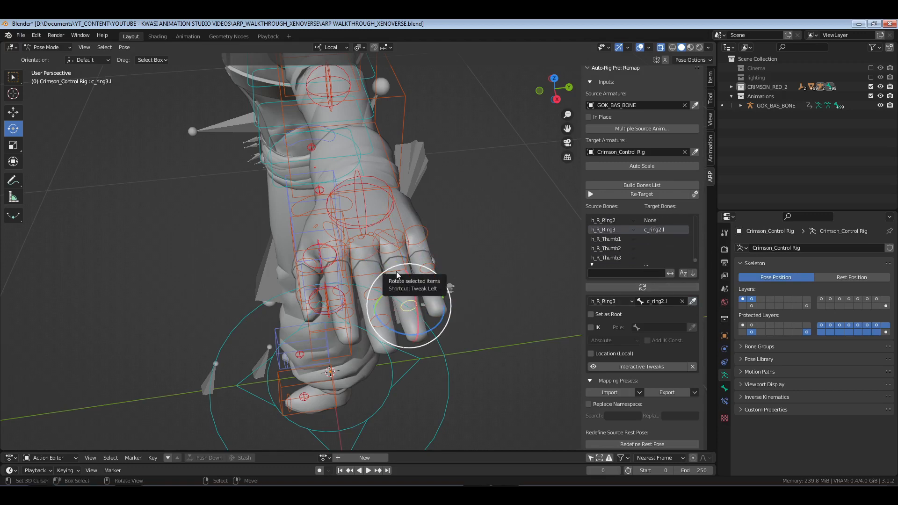
pyautogui.scroll(2, 645, 238)
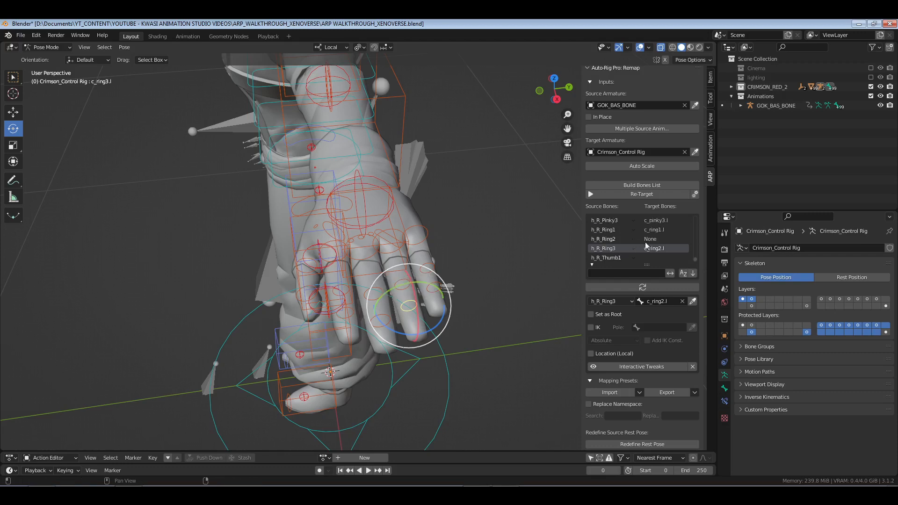
# - Map the source bones h_R_Ring2 and h_R_Ring3 to the left hand's c_ring2.l and c_ring3.l controls
pyautogui.click(645, 239)
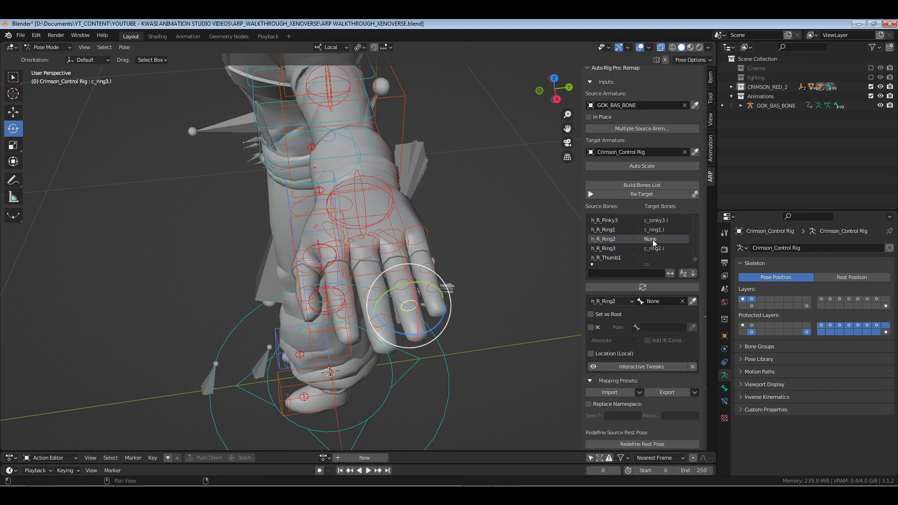
pyautogui.click(386, 233)
pyautogui.click(401, 282)
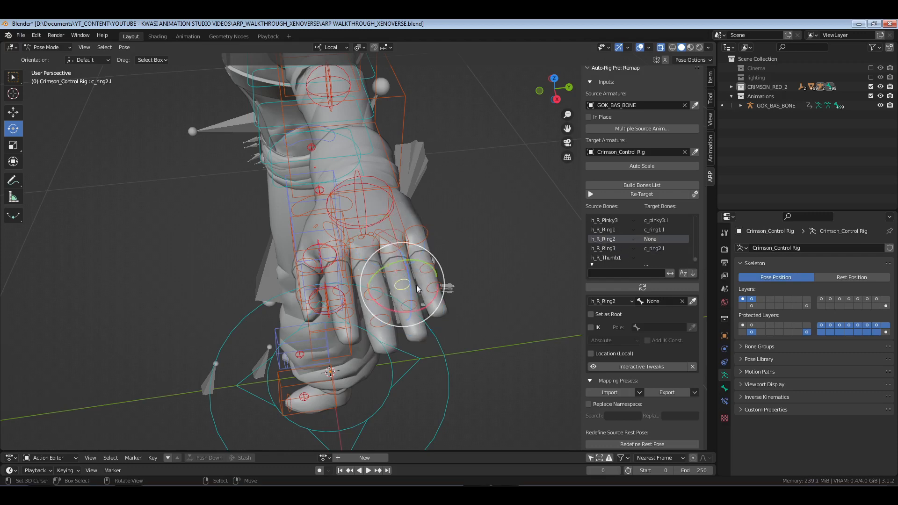
pyautogui.click(693, 301)
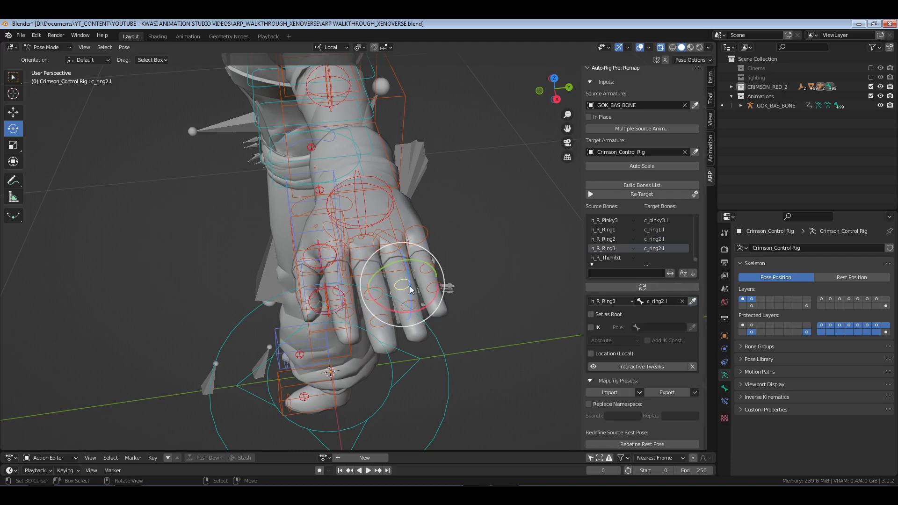
pyautogui.click(411, 303)
pyautogui.click(693, 301)
pyautogui.scroll(-2, 655, 251)
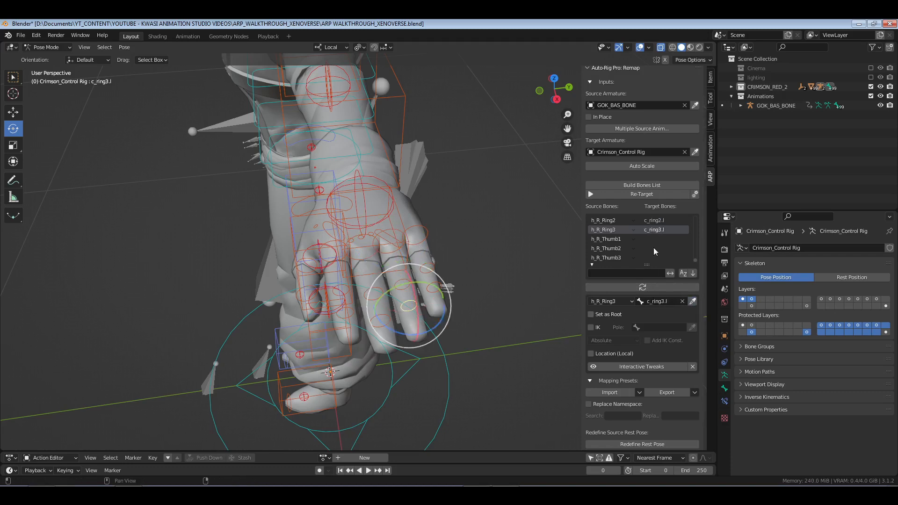
# - Map the source bone h_R_Thumb1 to the left hand's c_thumb1.l control and save the file
pyautogui.click(661, 239)
pyautogui.moveTo(315, 272); pyautogui.dragTo(396, 306, button='middle')
pyautogui.click(308, 242)
pyautogui.hotkey('ctrl', 's')
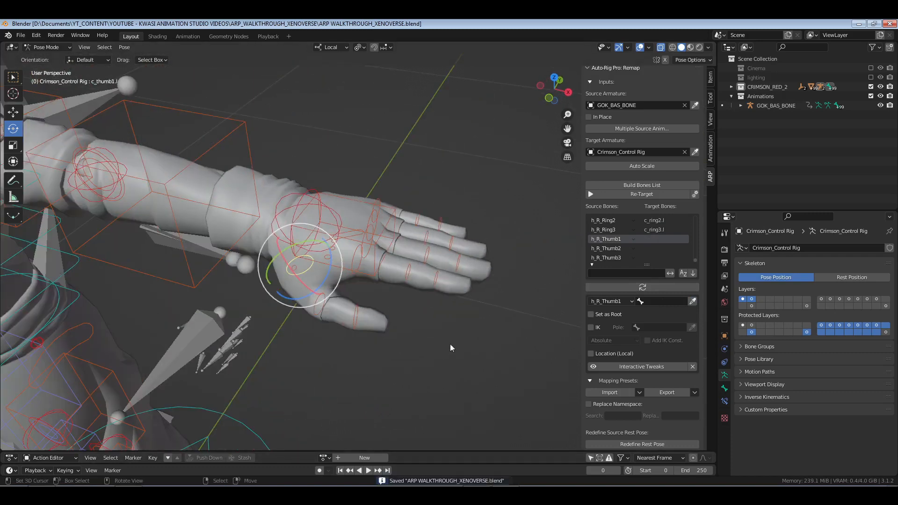
pyautogui.keyDown('shift'); pyautogui.moveTo(447, 348); pyautogui.dragTo(438, 365, button='middle'); pyautogui.keyUp('shift')
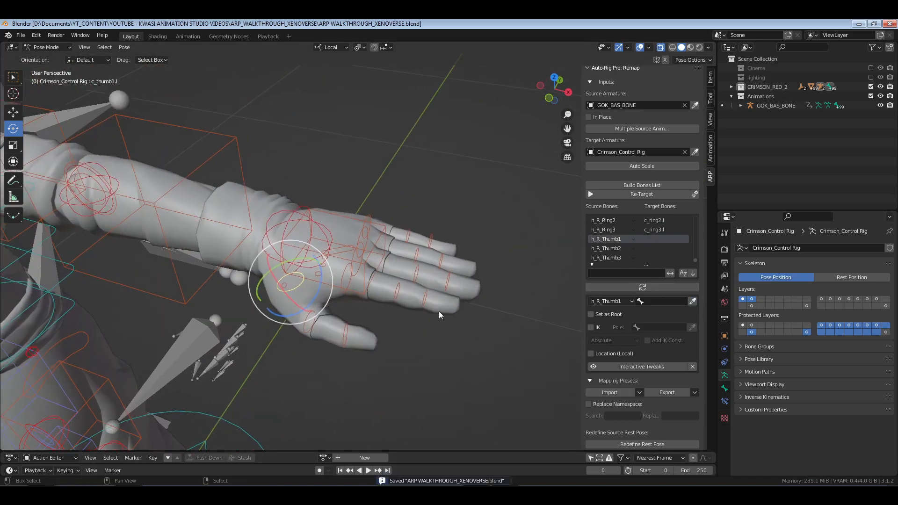
pyautogui.click(692, 302)
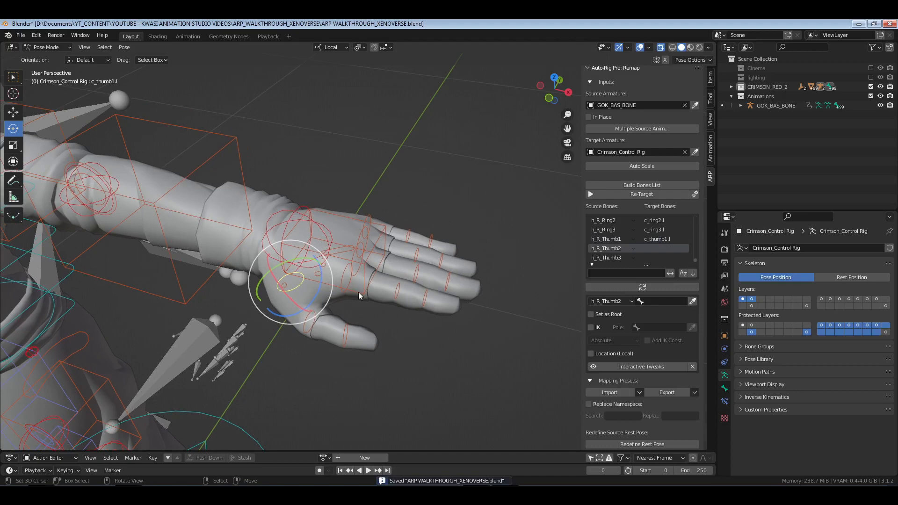
# - Map the source bones h_R_Thumb2 and h_R_Thumb3 to the left hand's c_thumb2.l and c_thumb3.l controls
pyautogui.click(694, 302)
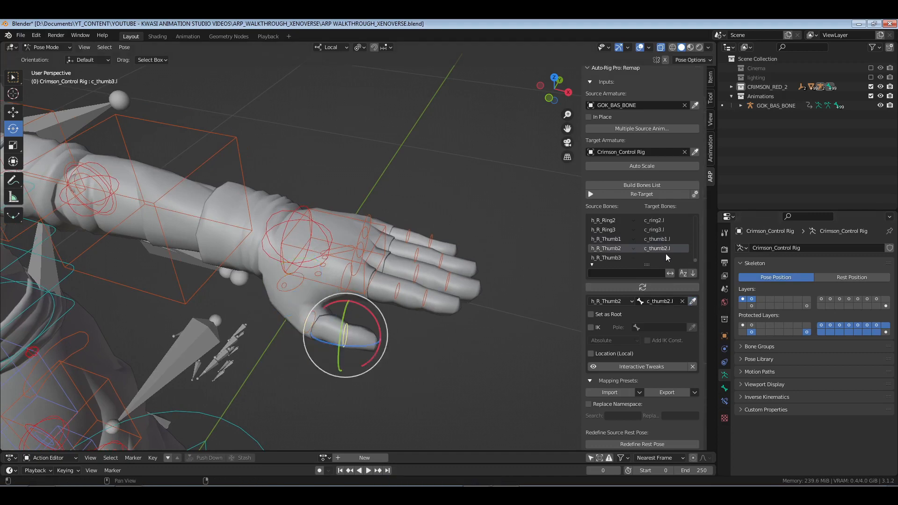
pyautogui.click(656, 258)
pyautogui.click(694, 303)
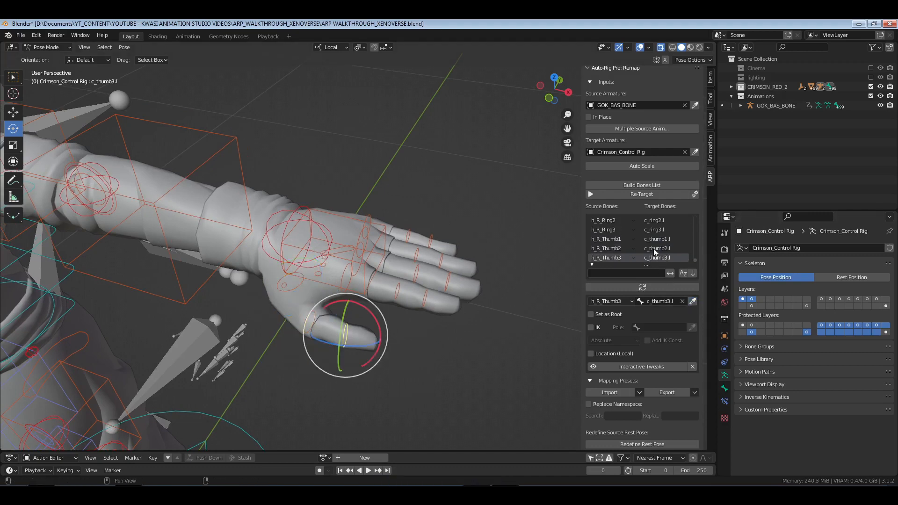
# - Return Crimson_Control Rig to Object Mode with the whole character in view and save the file
pyautogui.scroll(-2, 411, 284)
pyautogui.scroll(-6, 412, 285)
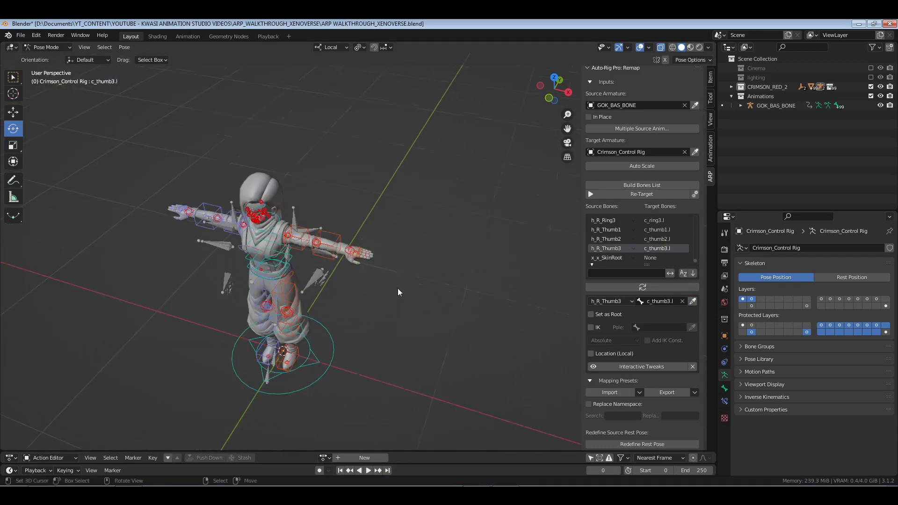
pyautogui.keyDown('shift'); pyautogui.moveTo(350, 327); pyautogui.dragTo(403, 321, button='middle'); pyautogui.keyUp('shift')
pyautogui.hotkey('ctrl', 'Tab')
pyautogui.hotkey('ctrl', 's')
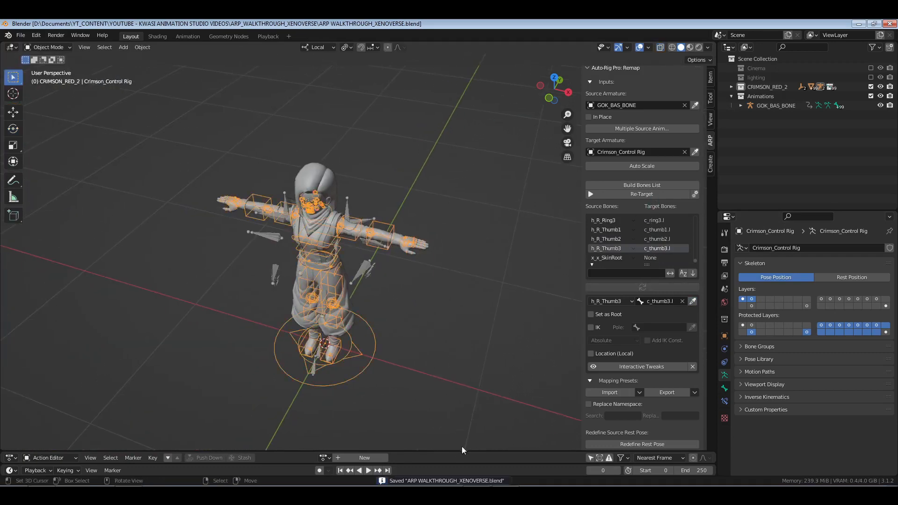
# - Move all keyframes of GOK_BAS_BONE's walk action one frame earlier and retarget the animation over frames 0 to 69
pyautogui.click(776, 105)
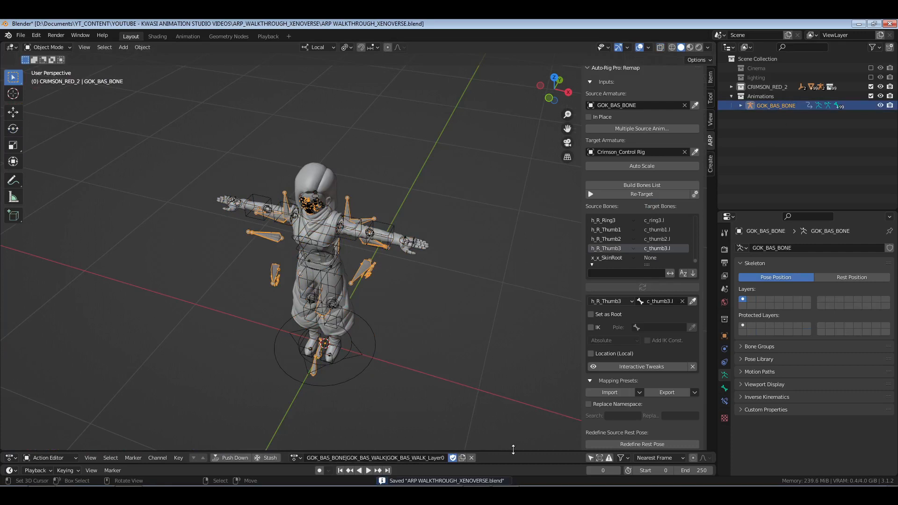
pyautogui.moveTo(513, 449); pyautogui.dragTo(513, 405)
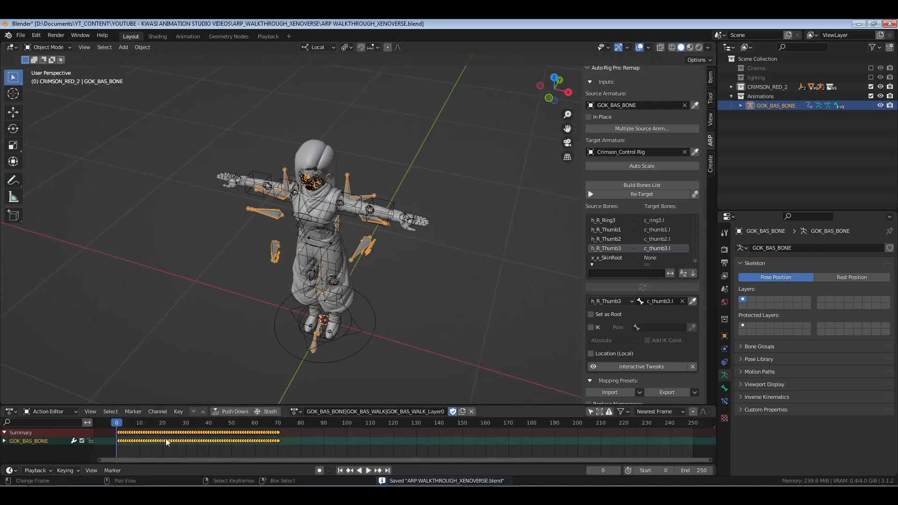
pyautogui.write('g-1')
pyautogui.press('Return')
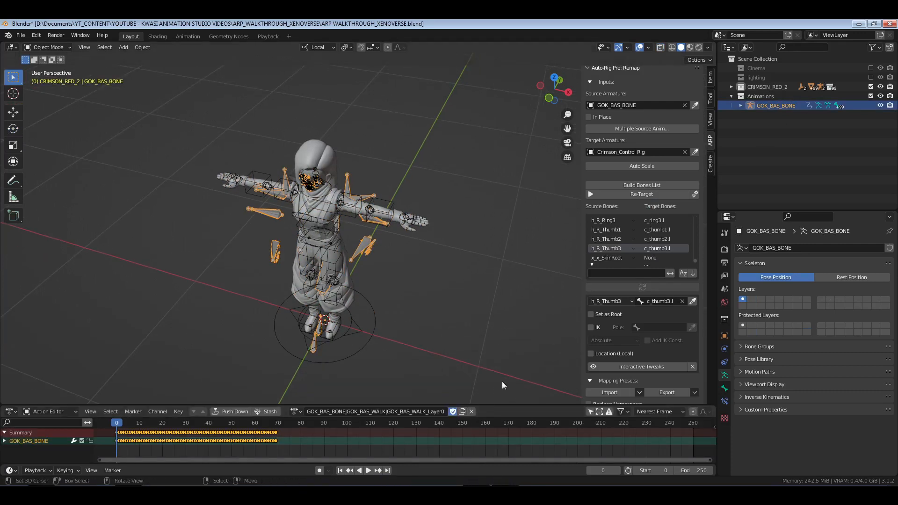
pyautogui.click(651, 194)
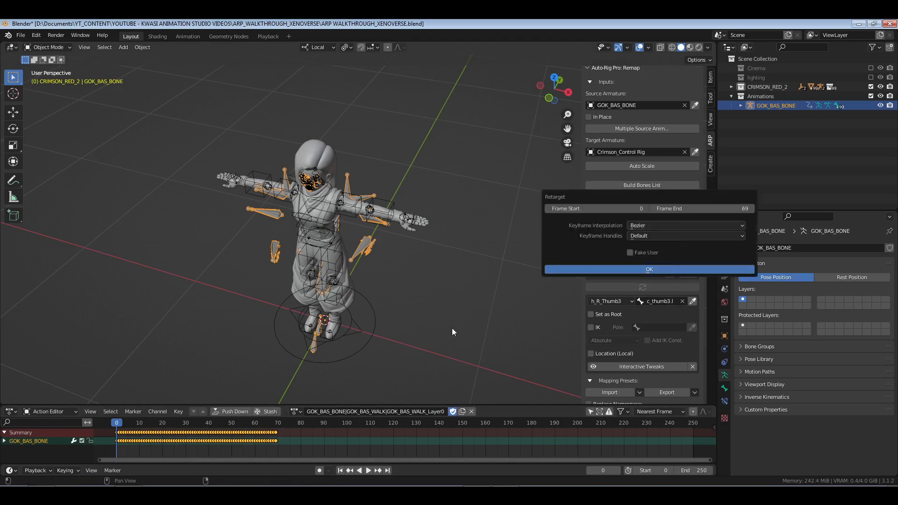
pyautogui.press('Return')
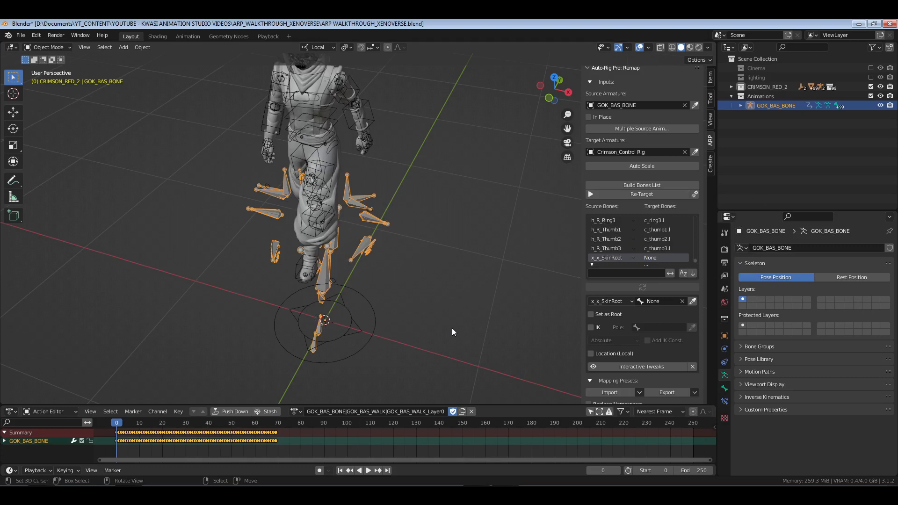
# - Export the bone mapping as a preset named ARP_XV2_New Version 1 and look it up among the import presets
pyautogui.scroll(-2, 671, 344)
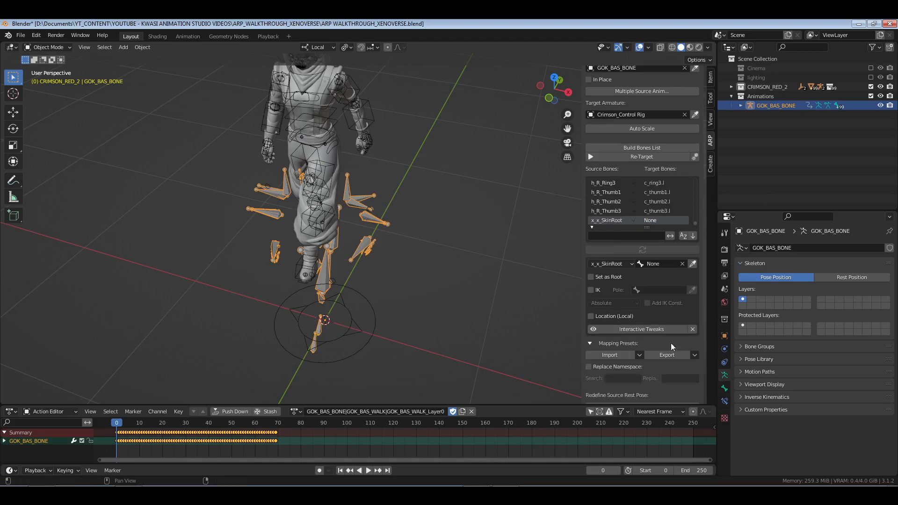
pyautogui.click(695, 355)
pyautogui.click(639, 355)
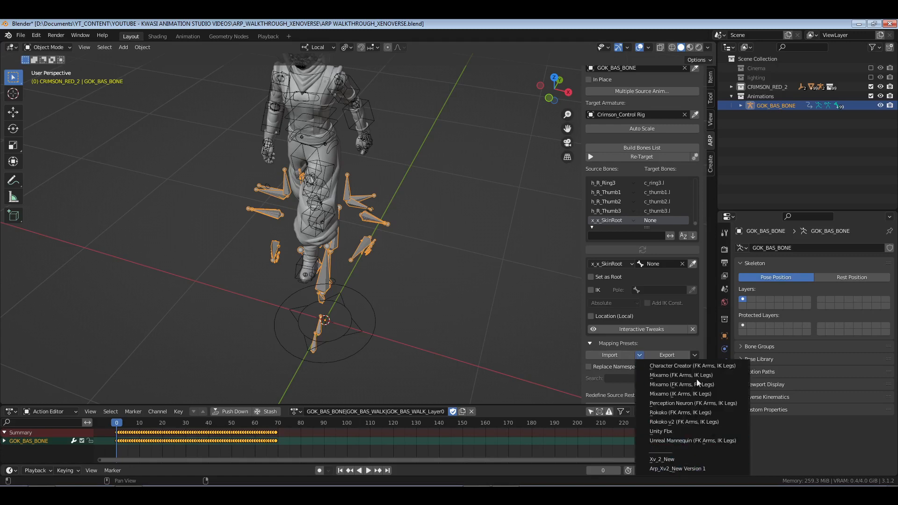
pyautogui.click(694, 356)
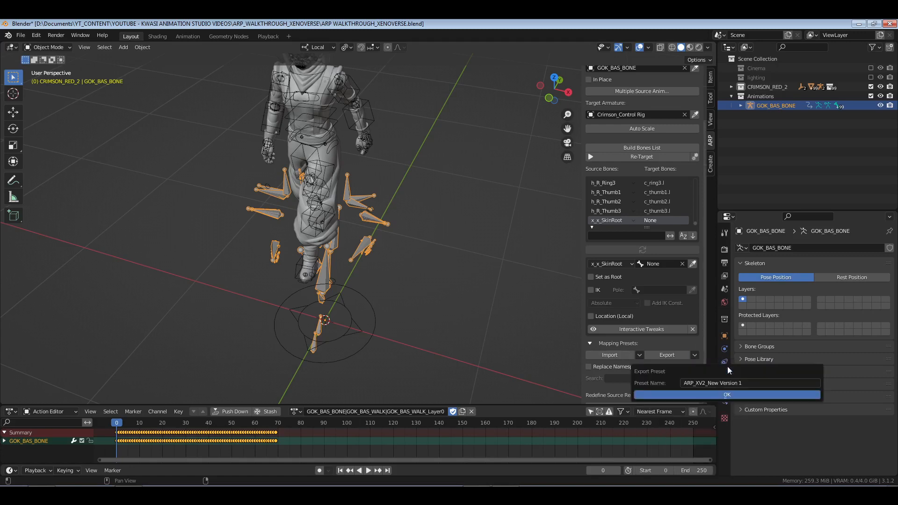
pyautogui.click(752, 383)
pyautogui.press('End')
pyautogui.press('BackSpace')
pyautogui.press('BackSpace')
pyautogui.write('1')
pyautogui.press('Return')
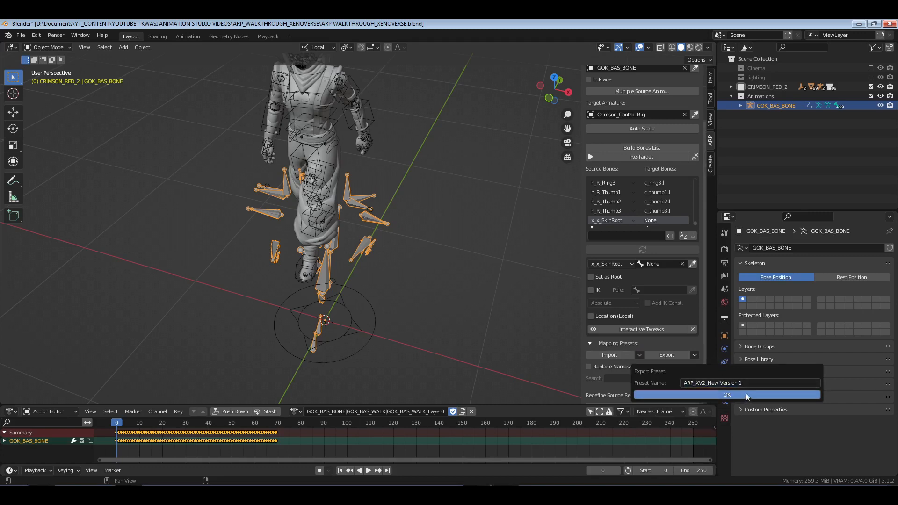
pyautogui.click(746, 395)
pyautogui.click(639, 355)
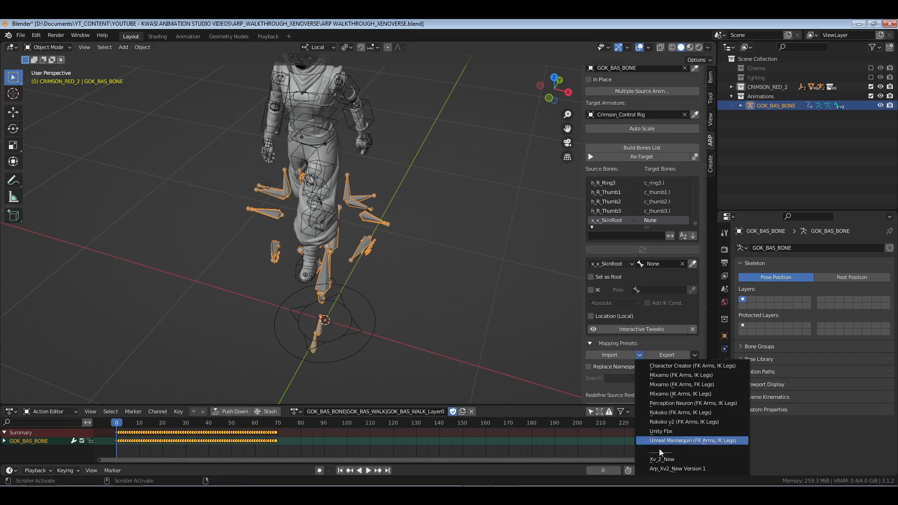
pyautogui.click(693, 469)
# - Select Crimson_Control Rig and switch the Action Editor area to the Graph Editor
pyautogui.moveTo(398, 252); pyautogui.dragTo(364, 219, button='middle')
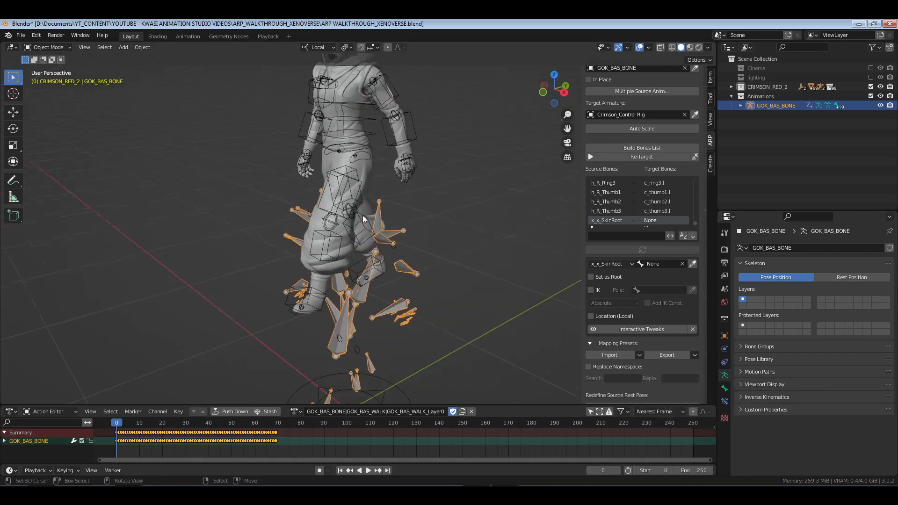
pyautogui.click(419, 124)
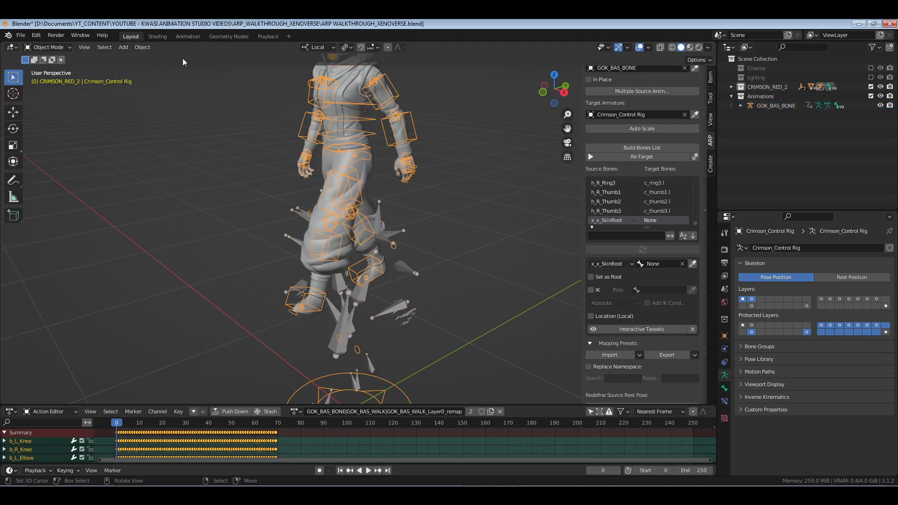
pyautogui.click(10, 412)
pyautogui.click(10, 411)
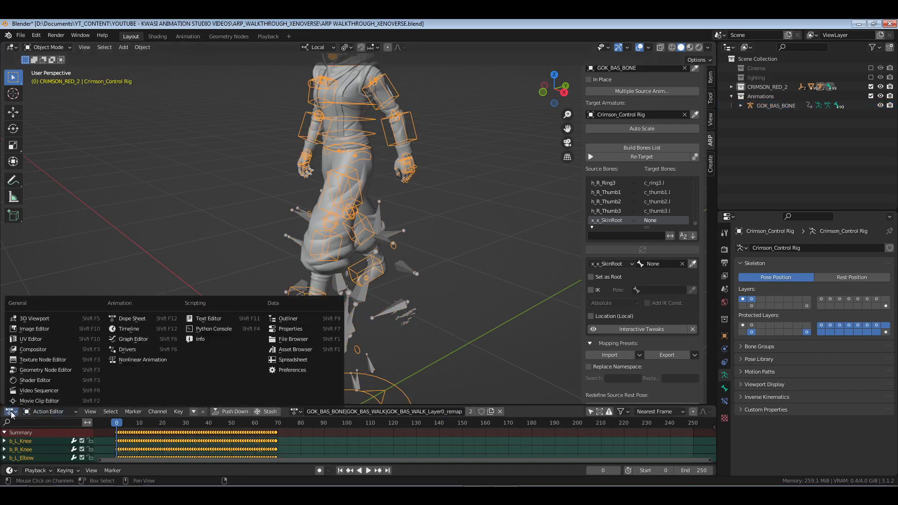
pyautogui.click(134, 339)
# - Enter Pose Mode, select the c_root_master.x control at the hips and synchronise the remap list to its mapping
pyautogui.hotkey('ctrl', 'Tab')
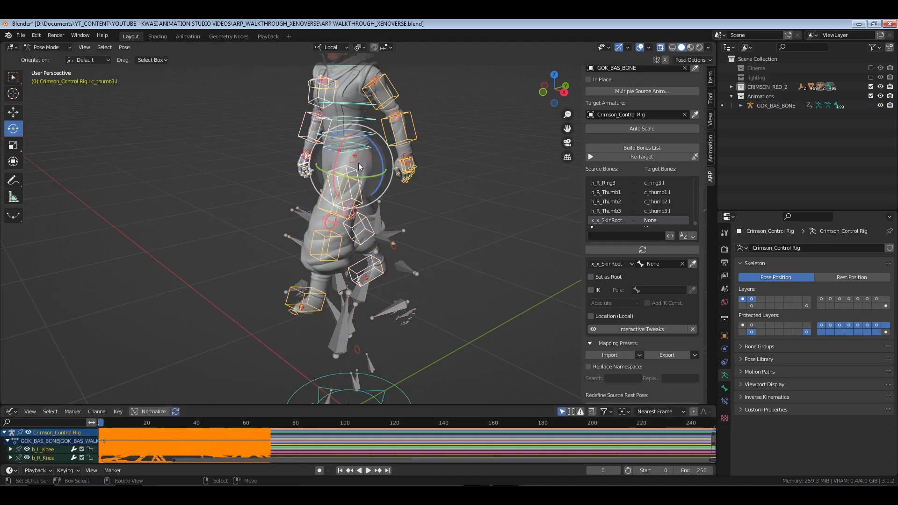
pyautogui.moveTo(358, 167); pyautogui.dragTo(362, 146, button='middle')
pyautogui.rightClick(358, 147)
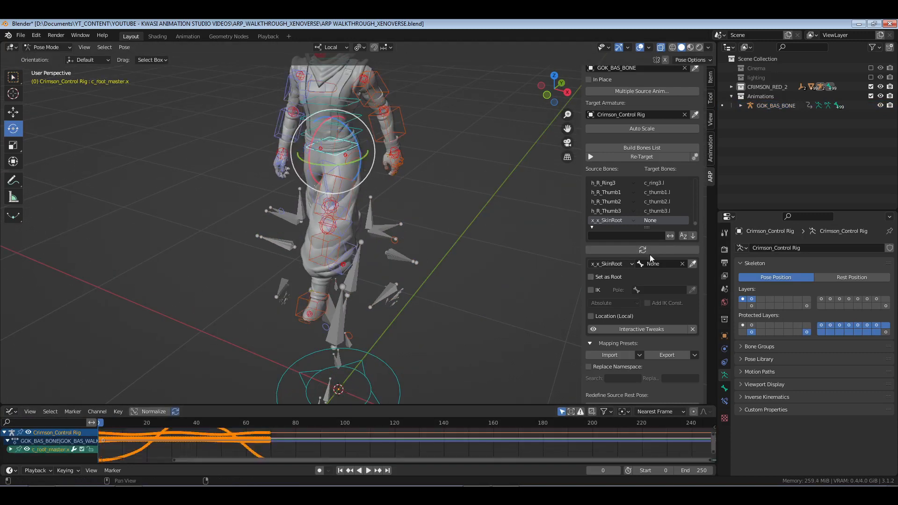
pyautogui.click(648, 251)
# - Examine the retargeted character's height above the ground in the right orthographic view
pyautogui.scroll(-3, 437, 238)
pyautogui.moveTo(436, 238); pyautogui.dragTo(372, 227, button='middle')
pyautogui.scroll(3, 375, 234)
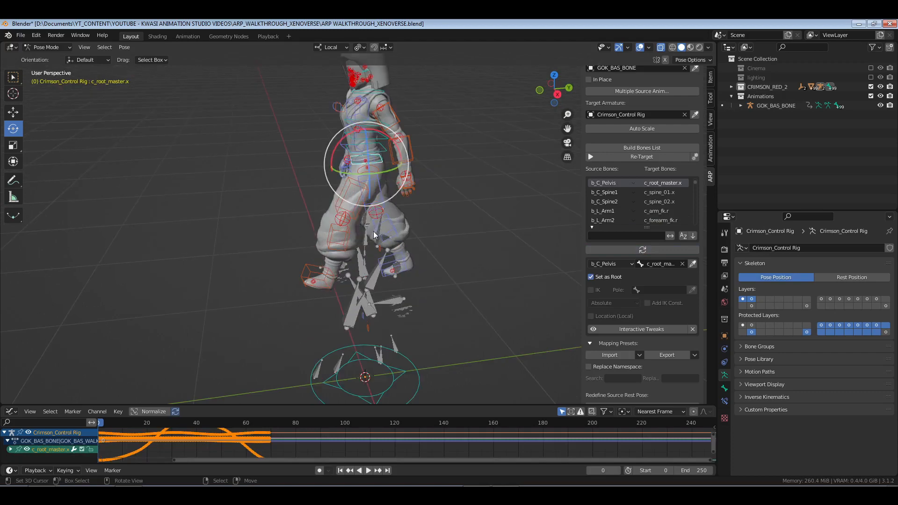
pyautogui.press('KP_3')
pyautogui.scroll(-2, 383, 319)
pyautogui.keyDown('shift'); pyautogui.moveTo(369, 373); pyautogui.dragTo(367, 339, button='middle'); pyautogui.keyUp('shift')
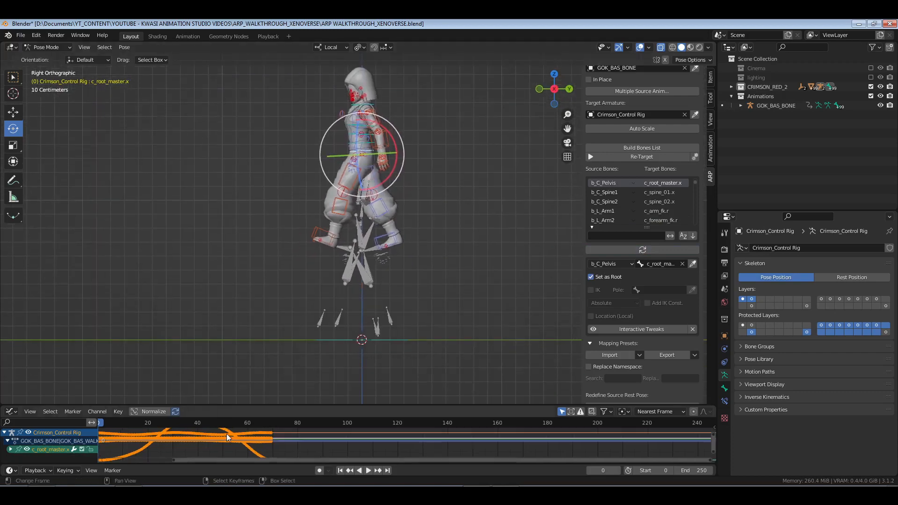
# - Enlarge the Graph Editor with all curves framed and expand the c_root_master.x channels
pyautogui.press('Home')
pyautogui.click(11, 449)
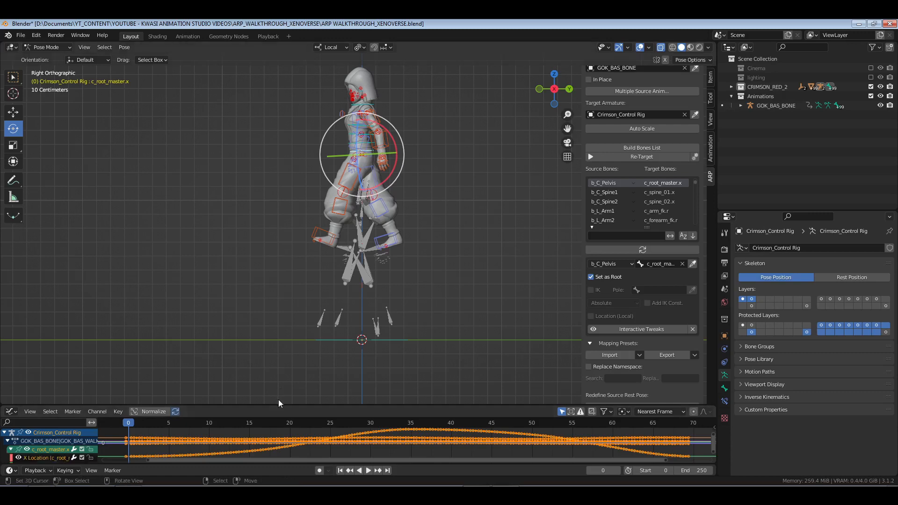
pyautogui.moveTo(283, 406); pyautogui.dragTo(286, 310)
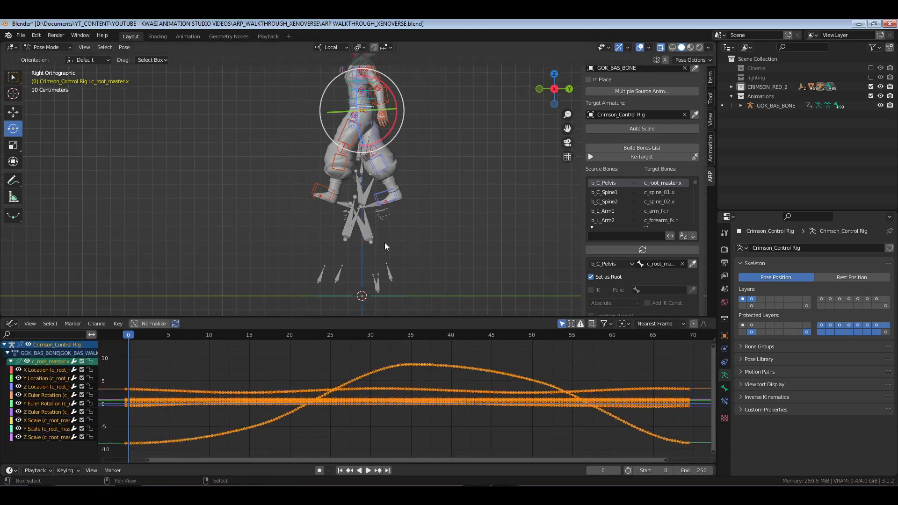
pyautogui.keyDown('shift'); pyautogui.moveTo(369, 271); pyautogui.dragTo(391, 247, button='middle'); pyautogui.keyUp('shift')
pyautogui.scroll(2, 384, 257)
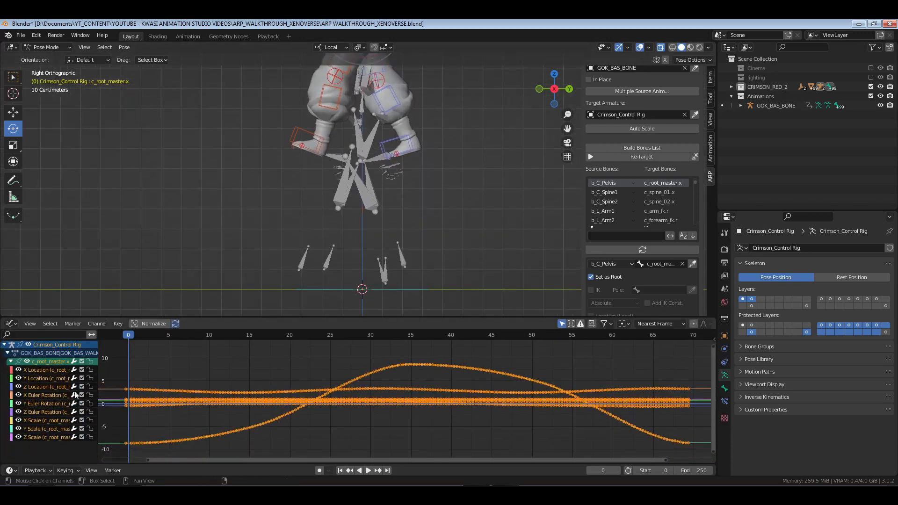
# - Select the Y Location channel of c_root_master.x and enable Only Selected Curve Keyframes for the Graph Editor
pyautogui.click(45, 380)
pyautogui.click(50, 323)
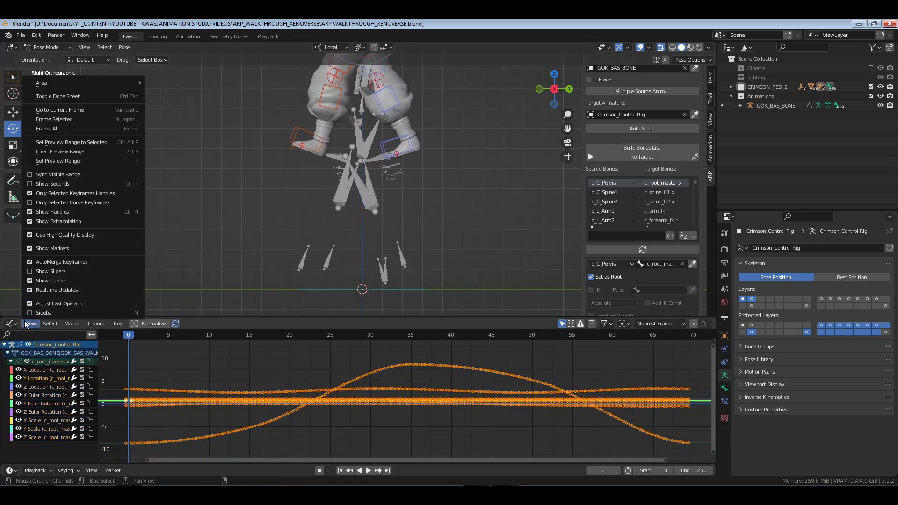
pyautogui.click(29, 323)
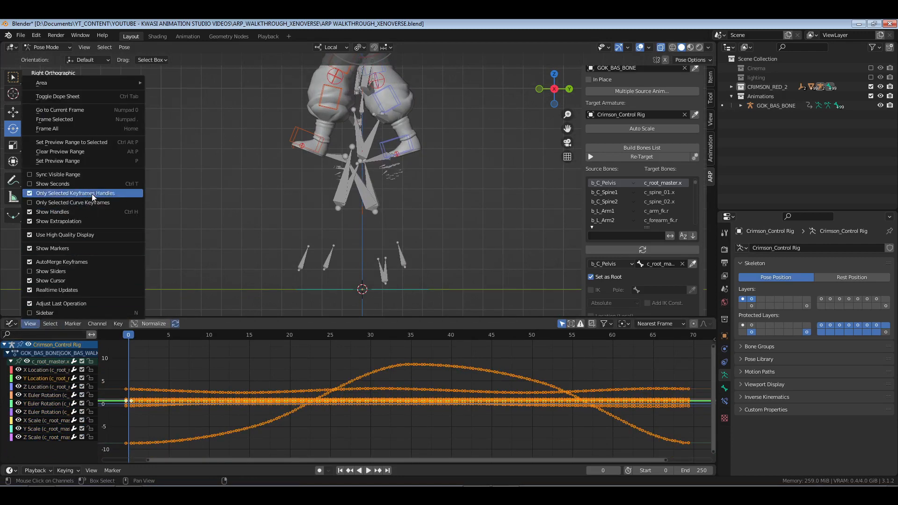
pyautogui.click(54, 203)
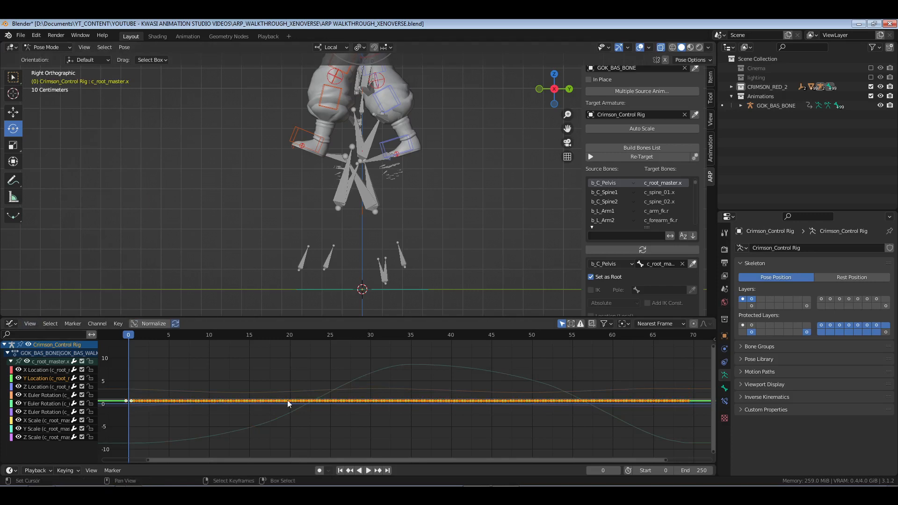
pyautogui.click(33, 324)
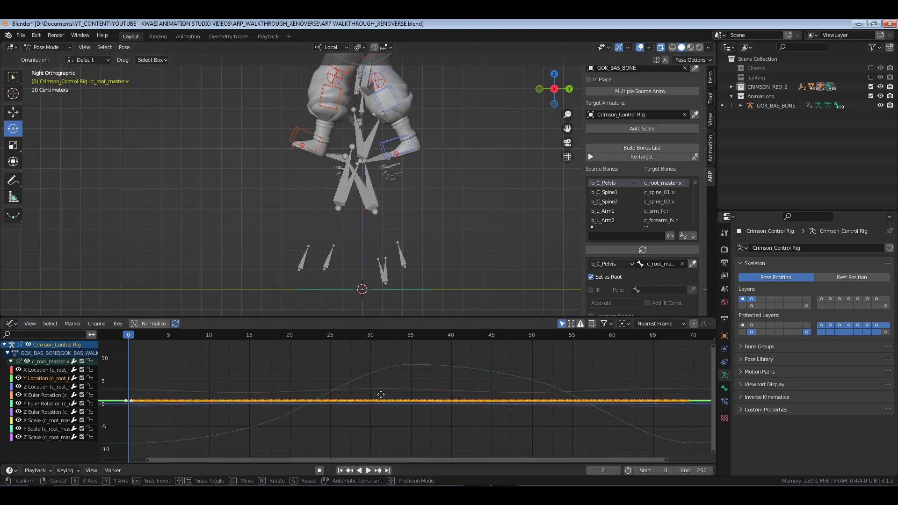
# - Lower the whole Y Location curve along Y until the character's feet rest on the ground line
pyautogui.press('g')
pyautogui.press('y')
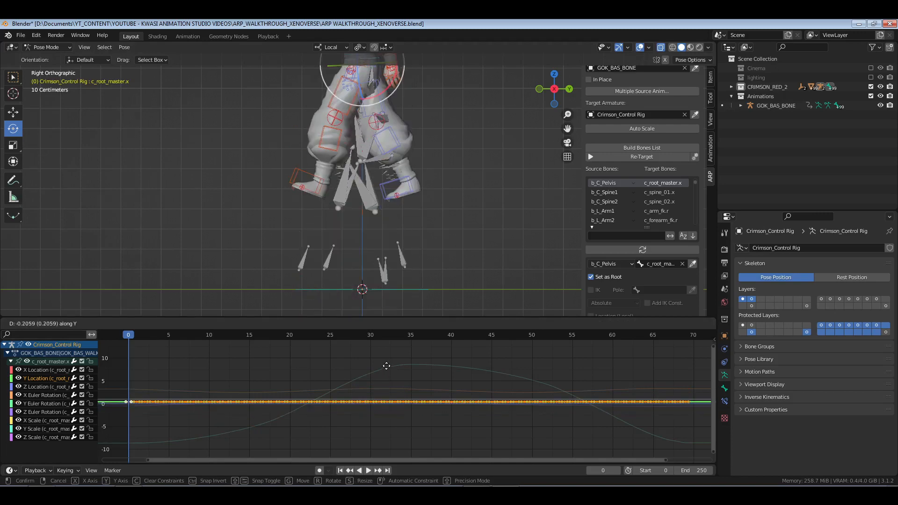
pyautogui.click(433, 379)
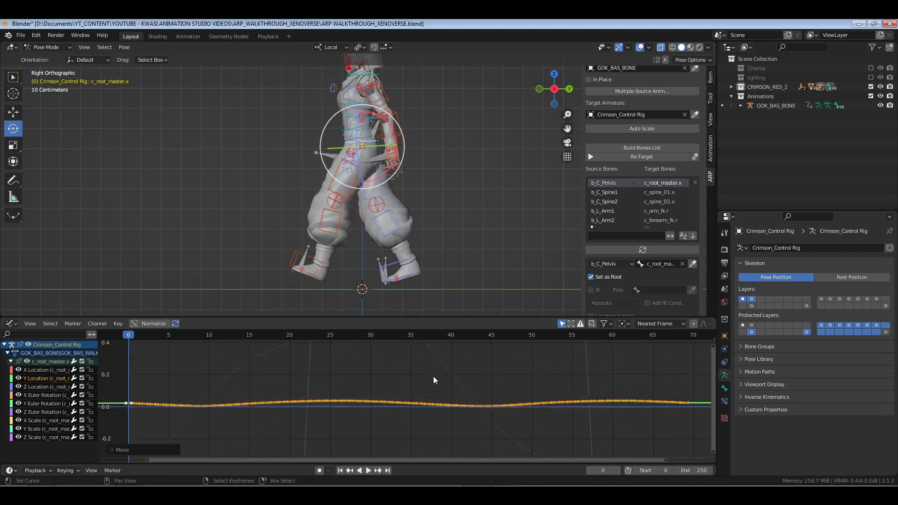
pyautogui.press('Home')
pyautogui.press('g')
pyautogui.press('y')
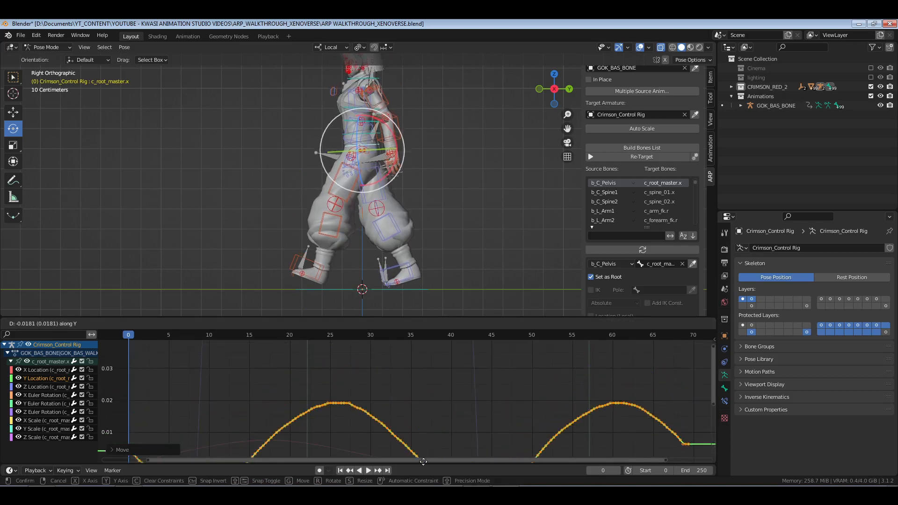
pyautogui.click(430, 356)
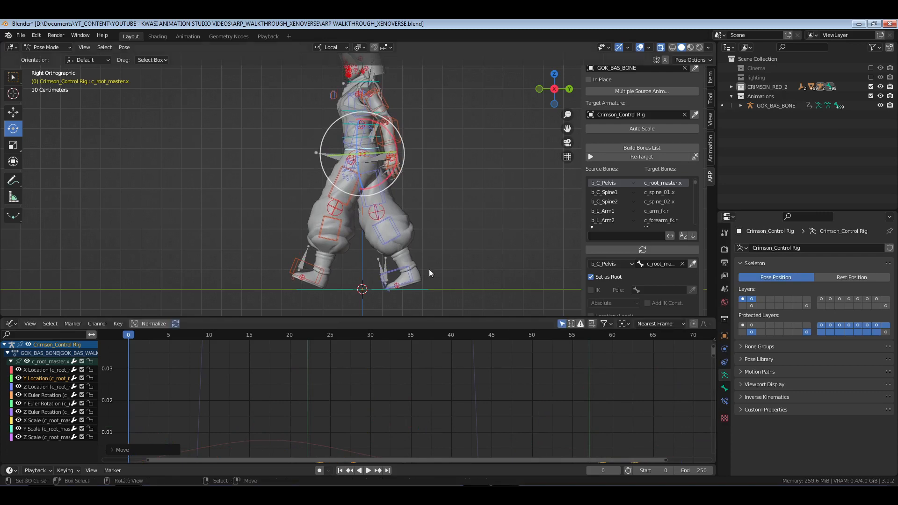
# - Switch the Graph Editor back to a shorter Action Editor and set the scene's end frame to 68
pyautogui.press('a')
pyautogui.press('Home')
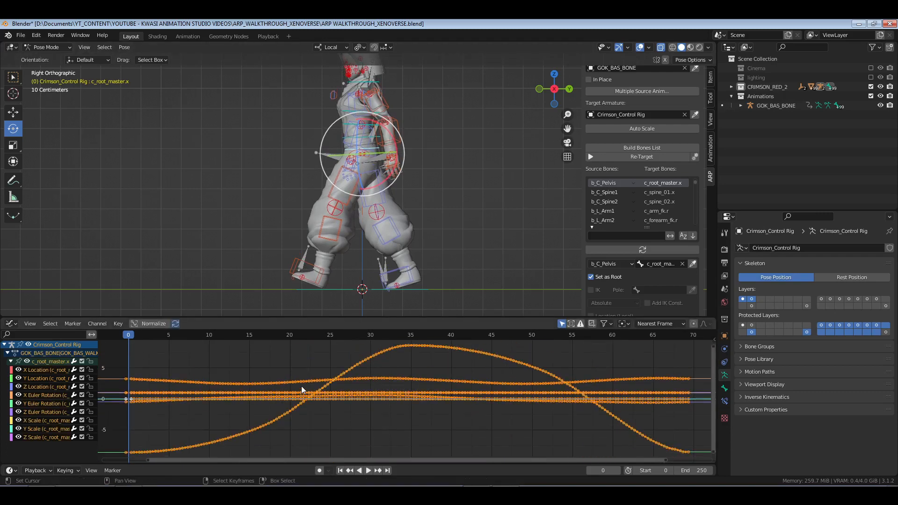
pyautogui.click(11, 324)
pyautogui.click(130, 351)
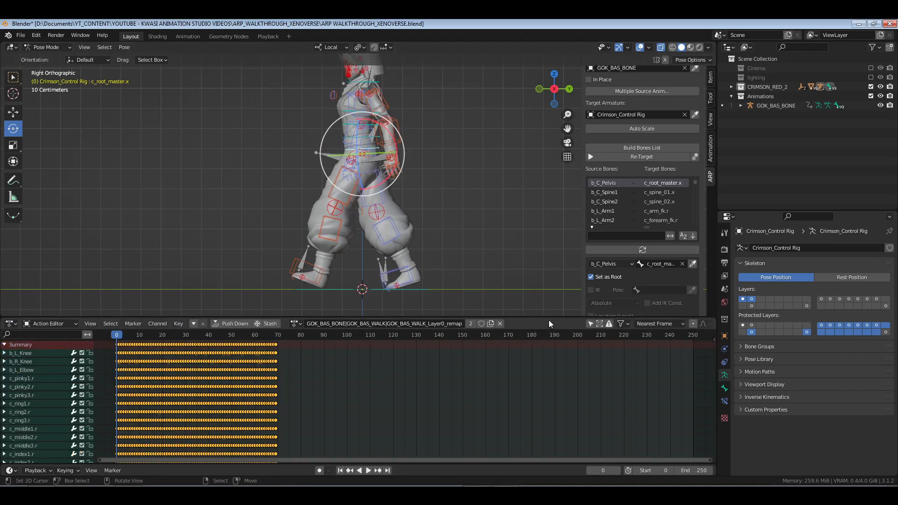
pyautogui.moveTo(549, 318); pyautogui.dragTo(552, 405)
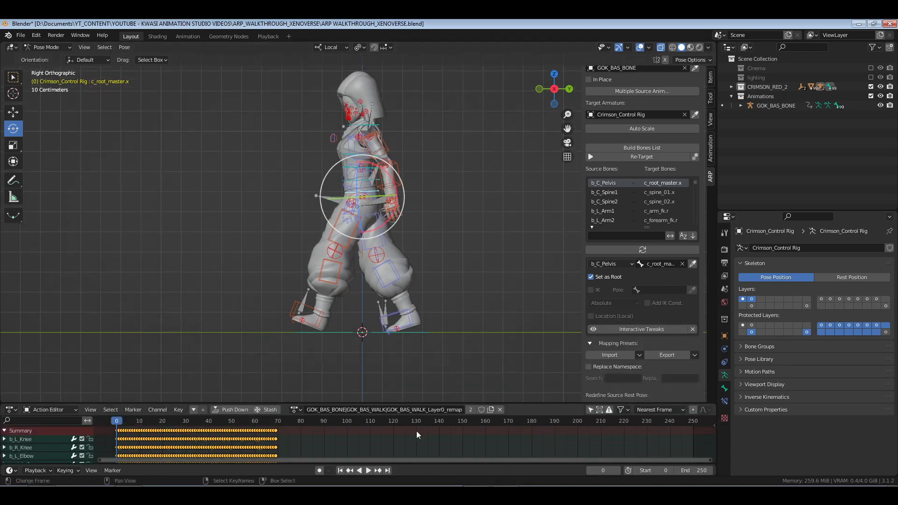
pyautogui.press('Home')
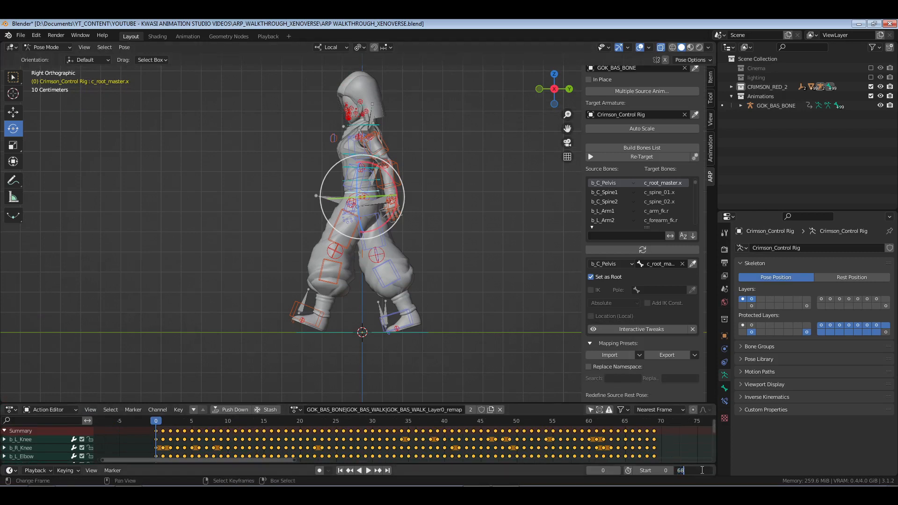
pyautogui.press('Return')
# - Hide the GOK_BAS_BONE armature and return to Object Mode with nothing selected
pyautogui.moveTo(433, 264)
pyautogui.mouseDown(button='middle')
pyautogui.moveTo(406, 269)
pyautogui.moveTo(426, 279)
pyautogui.mouseUp(button='middle')
pyautogui.scroll(2, 425, 279)
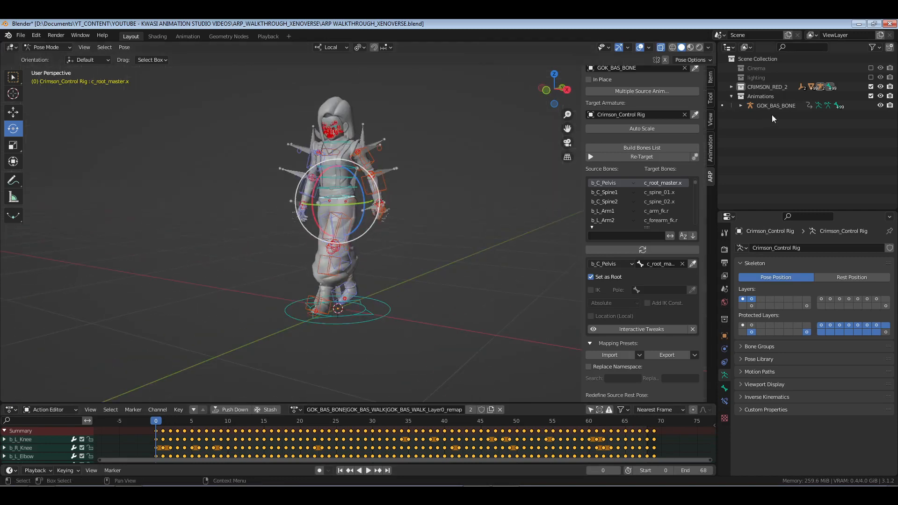
pyautogui.click(881, 106)
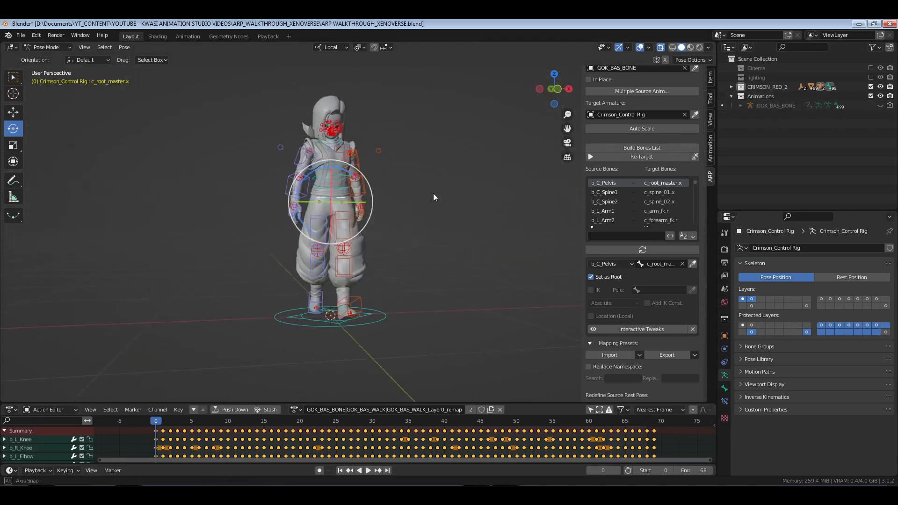
pyautogui.hotkey('ctrl', 'Tab')
pyautogui.moveTo(419, 200); pyautogui.dragTo(437, 232, button='middle')
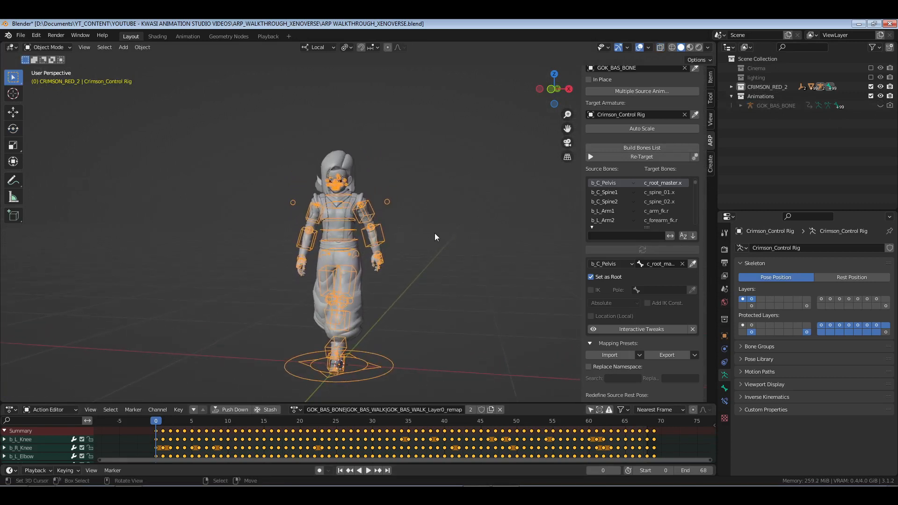
pyautogui.hotkey('alt', 'a')
# - Save the file and turn off the Bones overlay in the viewport
pyautogui.hotkey('ctrl', 's')
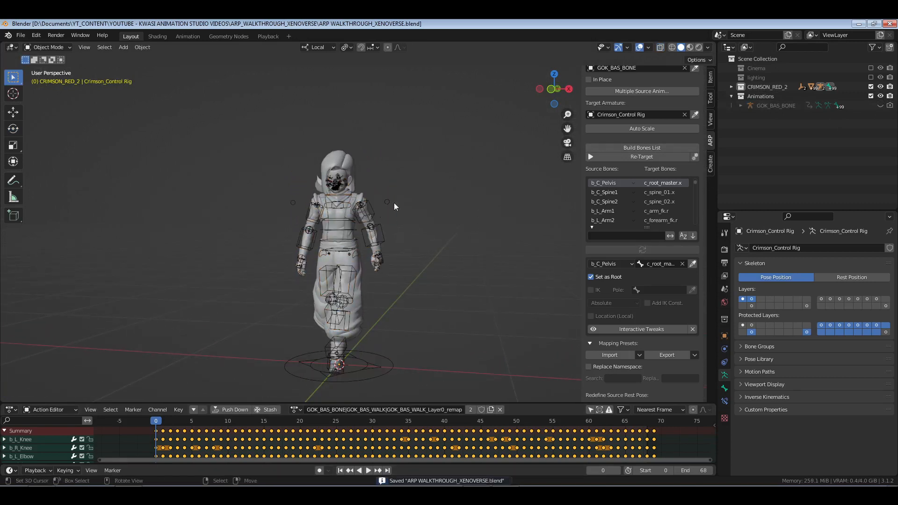
pyautogui.click(649, 48)
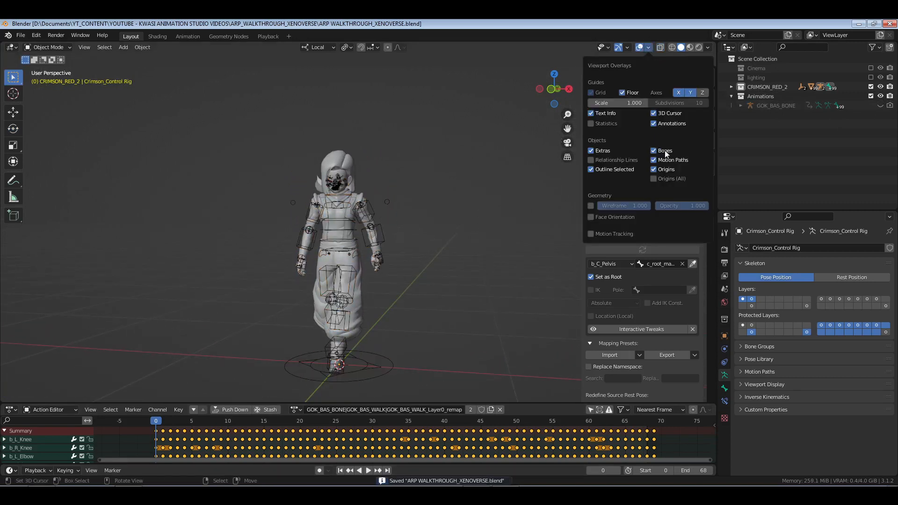
pyautogui.click(665, 152)
pyautogui.scroll(1, 416, 303)
pyautogui.moveTo(416, 303); pyautogui.dragTo(440, 280, button='middle')
pyautogui.scroll(-1, 425, 304)
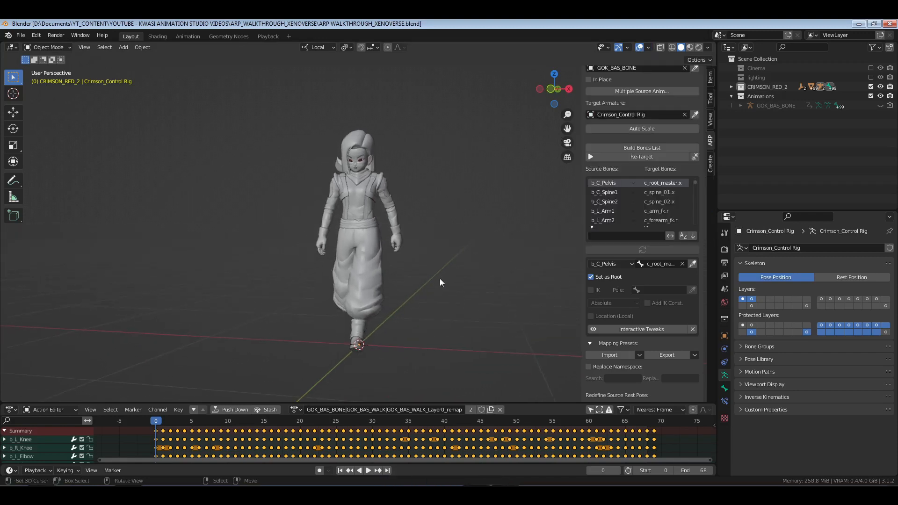
# - Play the retargeted walk from the front and right views, and return the playhead to frame 0
pyautogui.press('space')
pyautogui.press('KP_1')
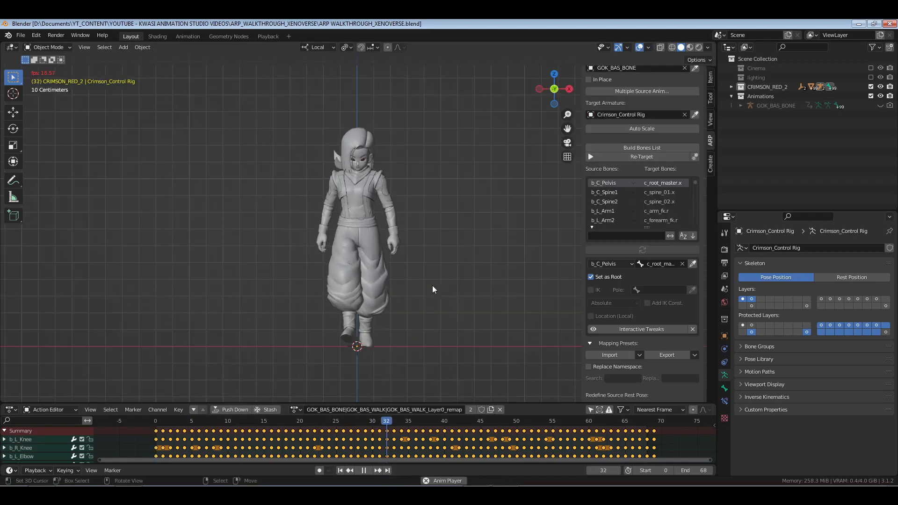
pyautogui.press('KP_3')
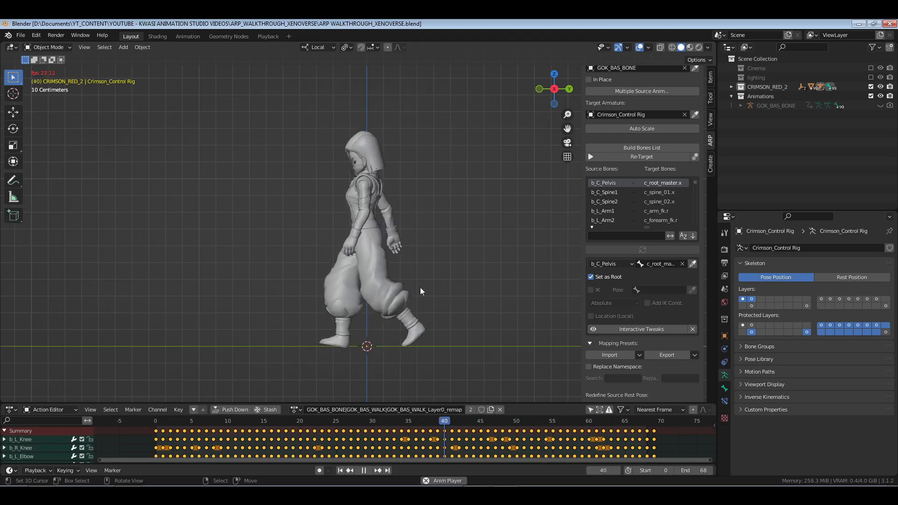
pyautogui.moveTo(432, 289); pyautogui.dragTo(441, 295, button='middle')
pyautogui.moveTo(377, 293); pyautogui.dragTo(385, 285, button='middle')
pyautogui.press('KP_1')
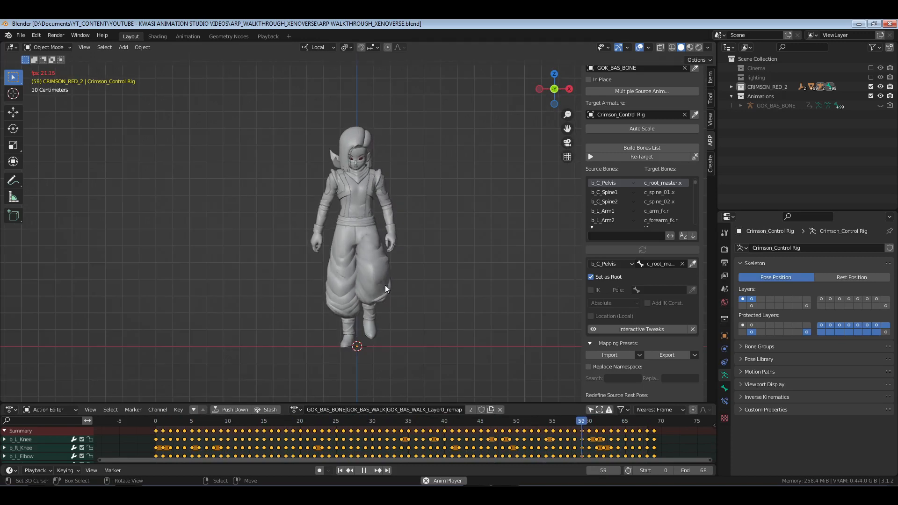
pyautogui.press('space')
pyautogui.click(146, 423)
# - Examine the b_R_ArmRoll entry in the remap bone list and the character's walk pose from several angles
pyautogui.moveTo(448, 202); pyautogui.dragTo(350, 202, button='middle')
pyautogui.scroll(-3, 652, 195)
pyautogui.scroll(-10, 650, 192)
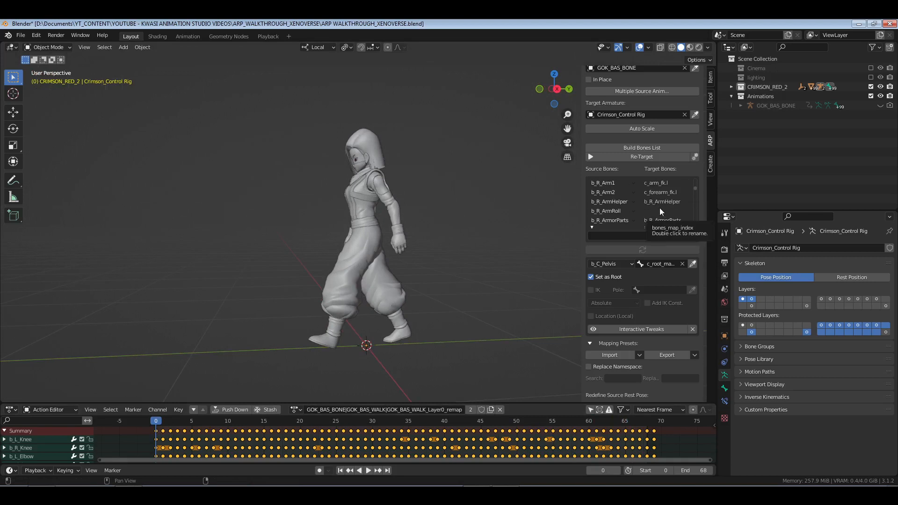
pyautogui.click(659, 210)
pyautogui.moveTo(556, 90); pyautogui.dragTo(592, 85)
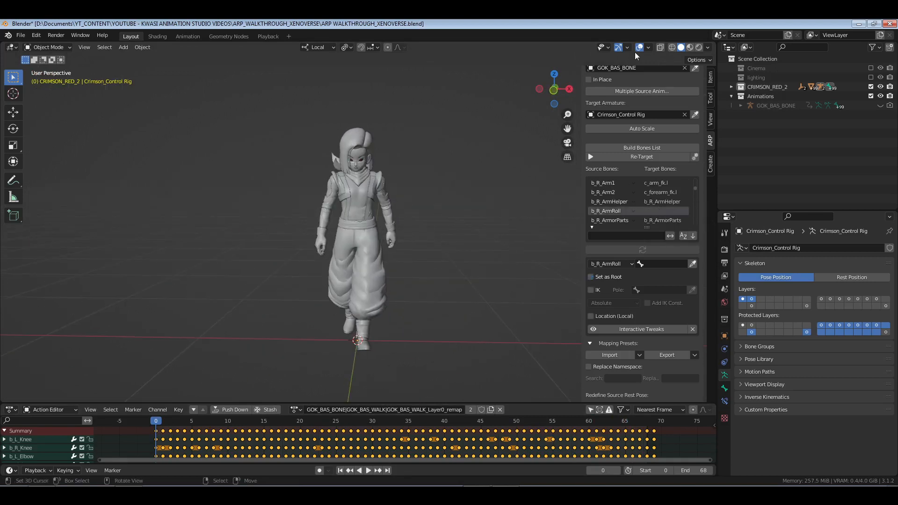
pyautogui.moveTo(423, 263); pyautogui.dragTo(369, 263, button='middle')
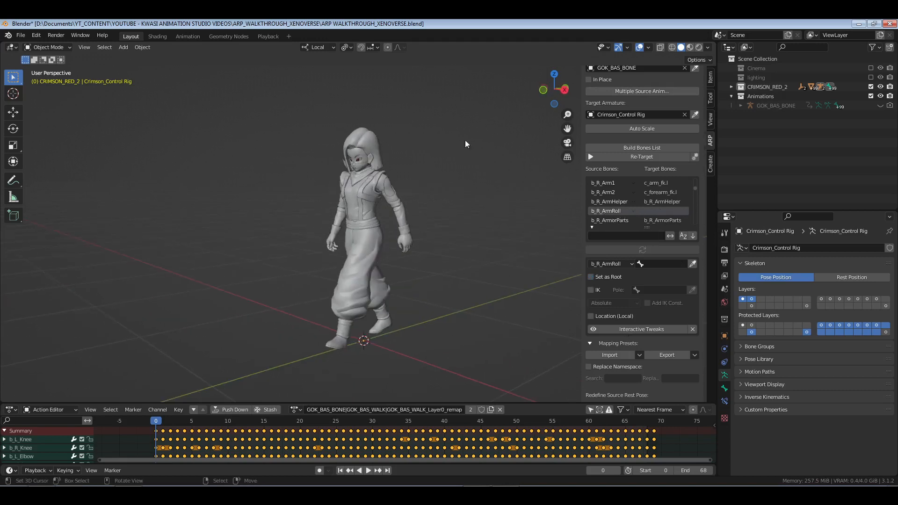
pyautogui.moveTo(368, 255); pyautogui.dragTo(421, 296, button='middle')
pyautogui.scroll(2, 438, 247)
pyautogui.scroll(-3, 429, 251)
pyautogui.scroll(1, 417, 265)
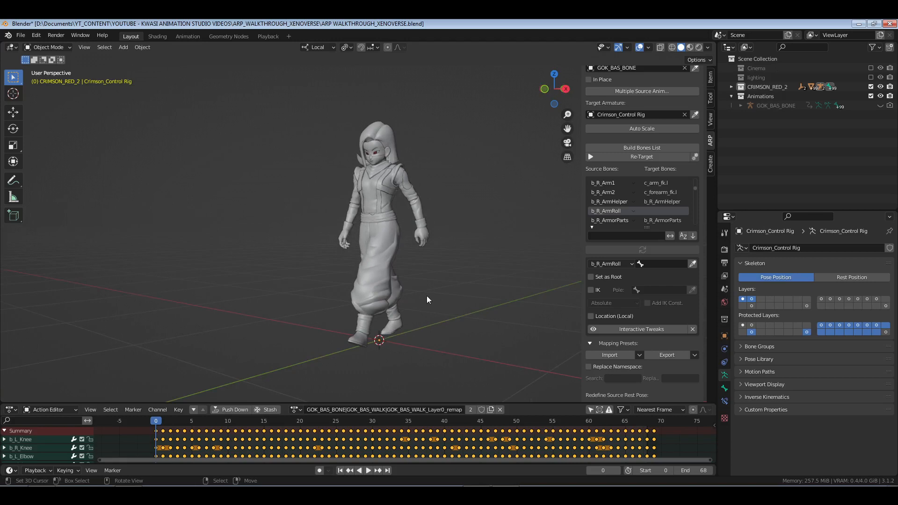
pyautogui.scroll(3, 641, 234)
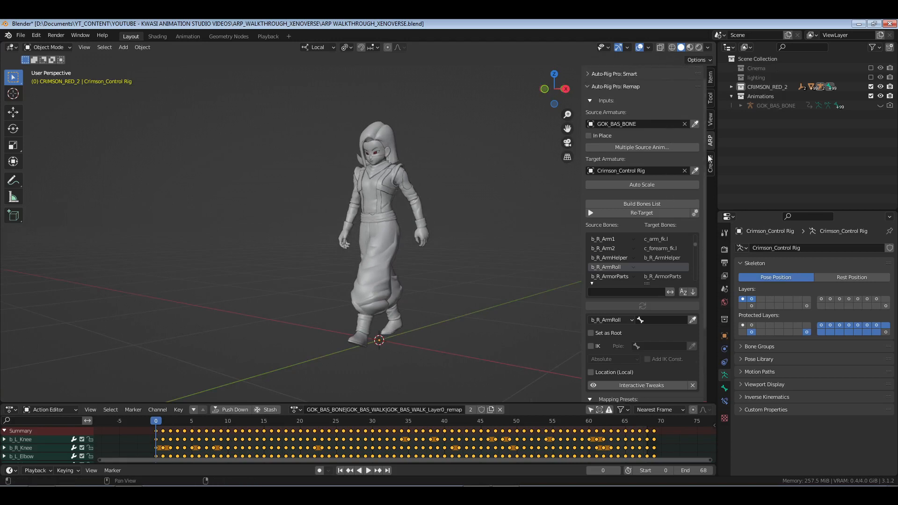
# - Unhide and select the GOK_BAS_BONE armature and turn the Bones overlay back on
pyautogui.click(772, 105)
pyautogui.rightClick(762, 107)
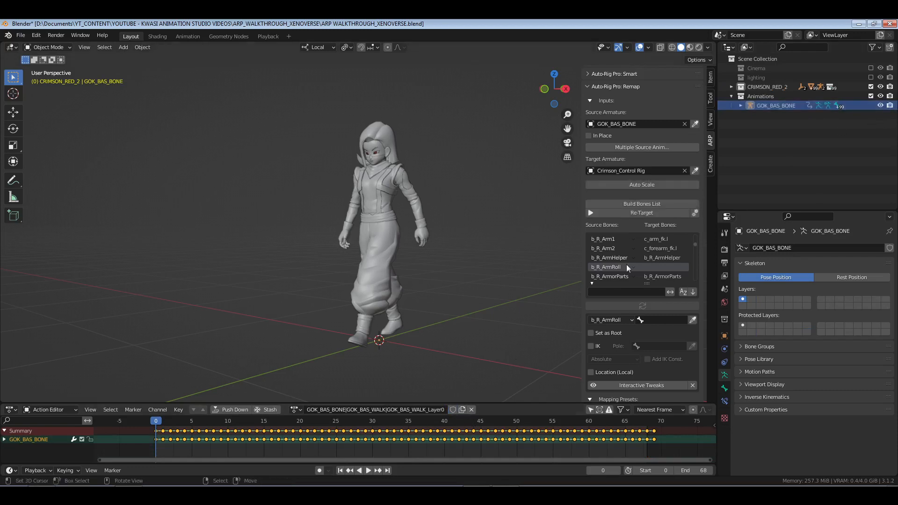
pyautogui.click(648, 47)
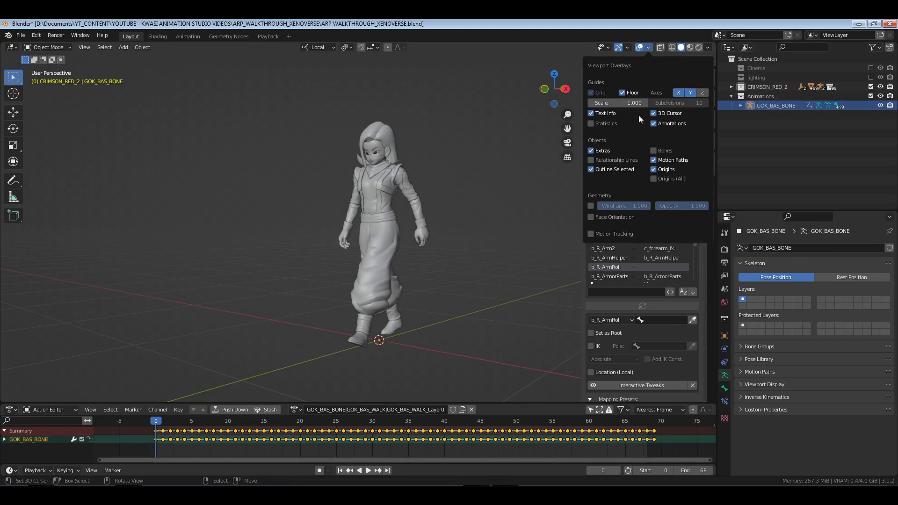
pyautogui.click(666, 149)
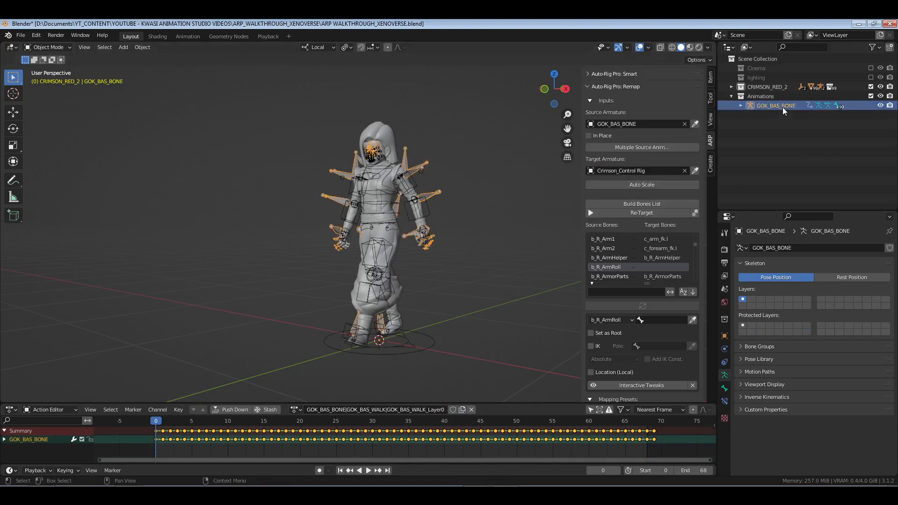
# - Unlink the walk action from GOK_BAS_BONE and purge the file's recursive unused data-blocks
pyautogui.click(471, 410)
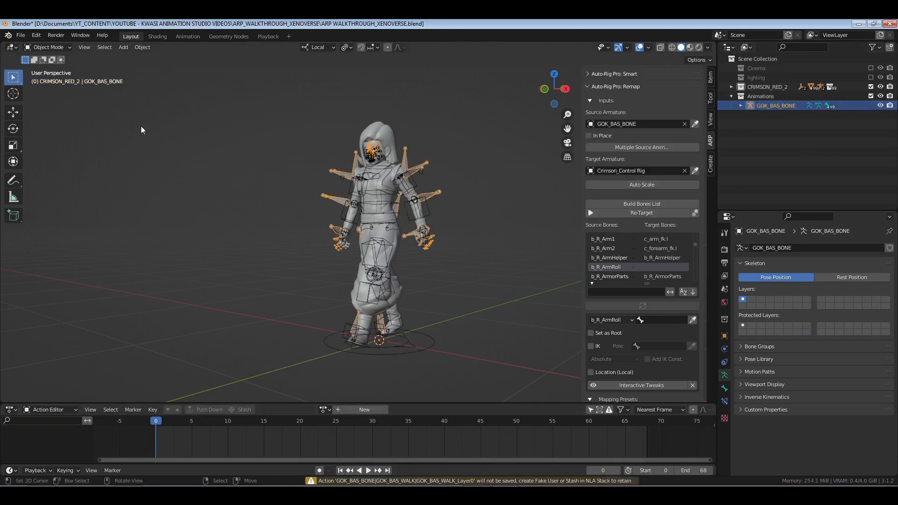
pyautogui.click(20, 35)
pyautogui.moveTo(47, 200)
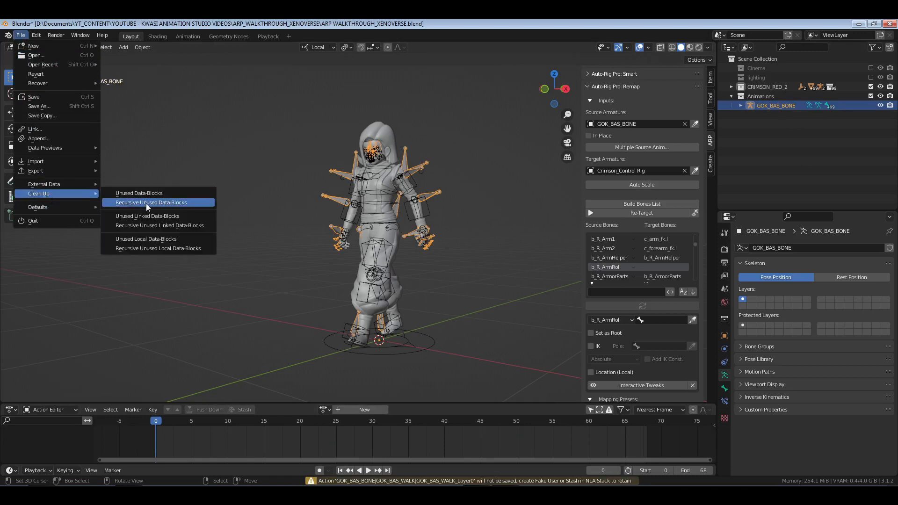
pyautogui.click(147, 202)
pyautogui.click(146, 205)
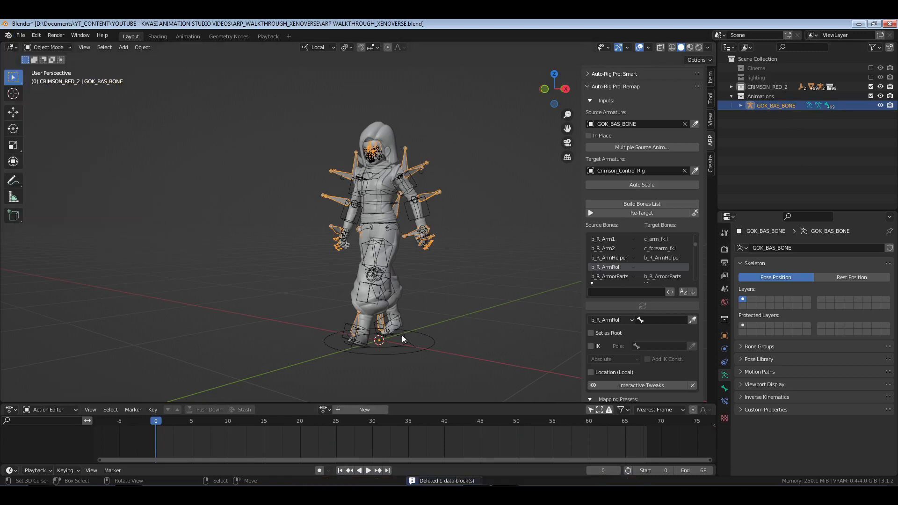
# - Delete the GOK_BAS_BONE source armature together with its hierarchy from the Animations collection
pyautogui.click(325, 410)
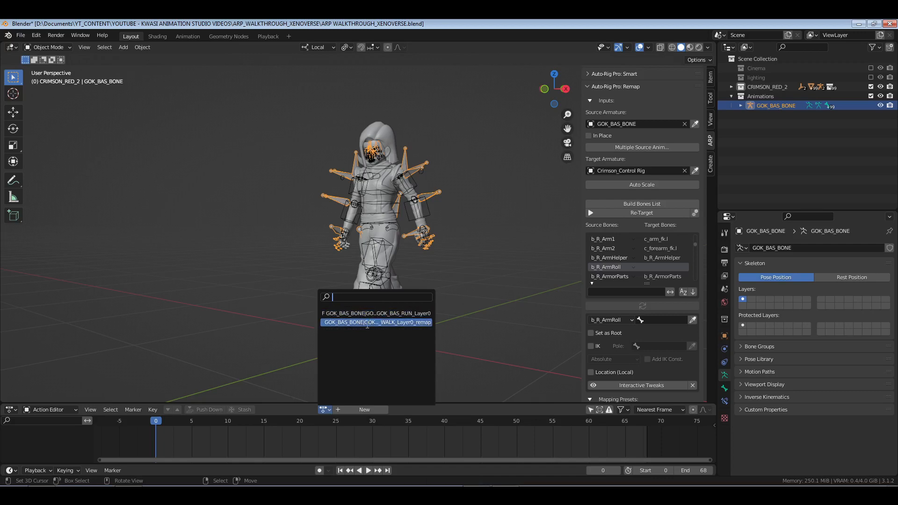
pyautogui.click(434, 220)
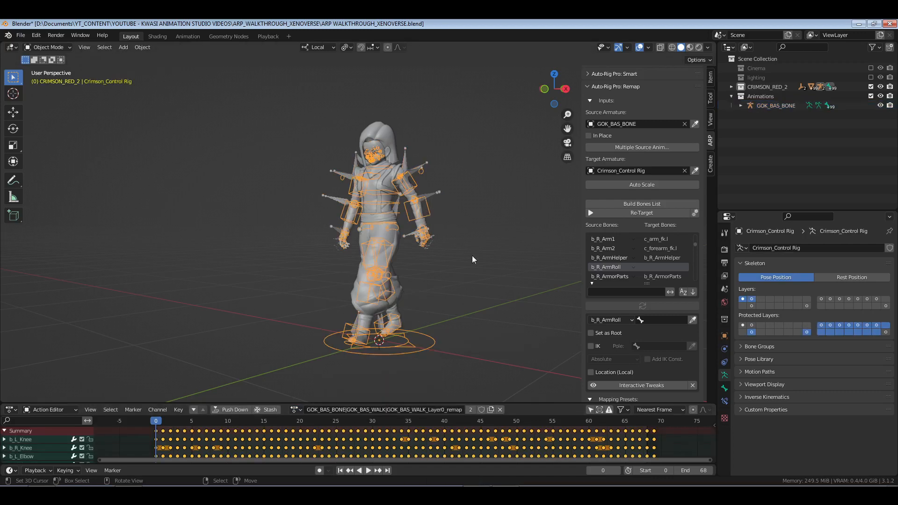
pyautogui.click(775, 105)
pyautogui.rightClick(775, 106)
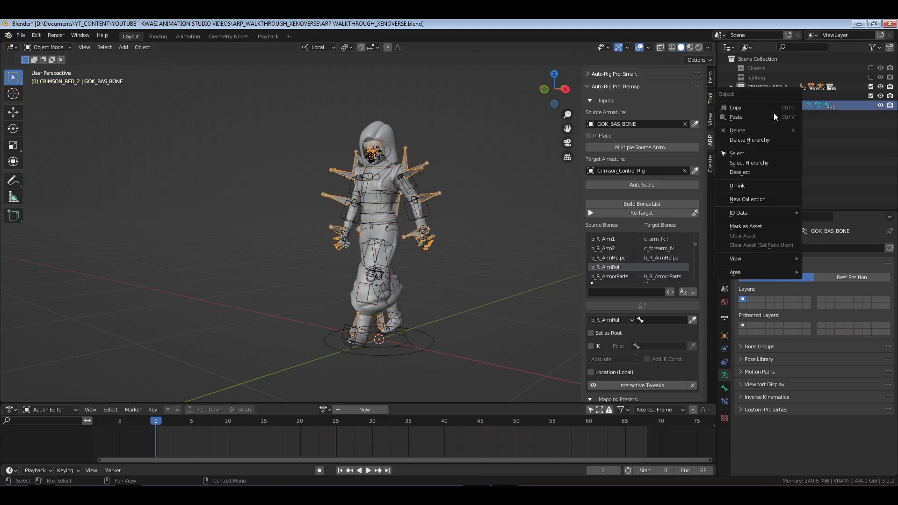
pyautogui.click(748, 139)
# - Purge the recursive unused data-blocks left in the file
pyautogui.click(21, 37)
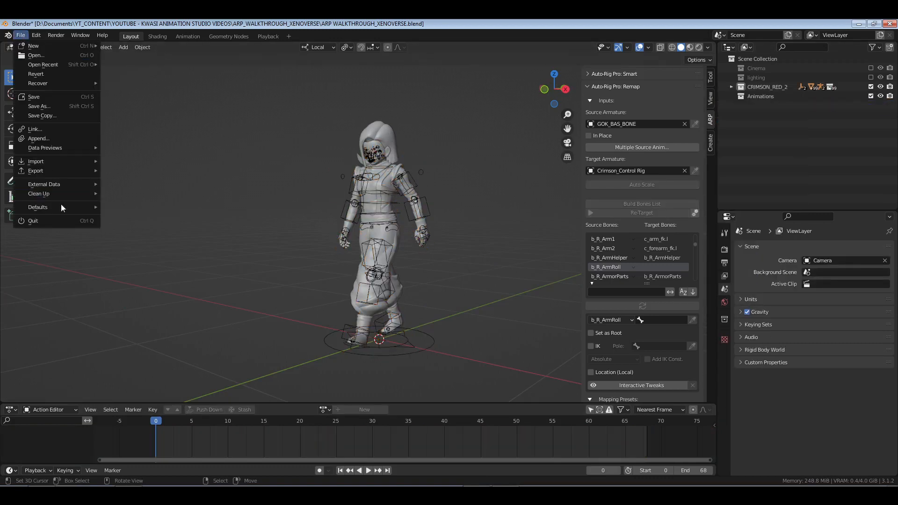
pyautogui.moveTo(103, 195)
pyautogui.click(134, 199)
pyautogui.click(134, 201)
# - Reset the pose of Crimson_Control Rig's bones and unlink its remapped walk action, ending in Object Mode
pyautogui.moveTo(308, 282); pyautogui.dragTo(515, 234, button='middle')
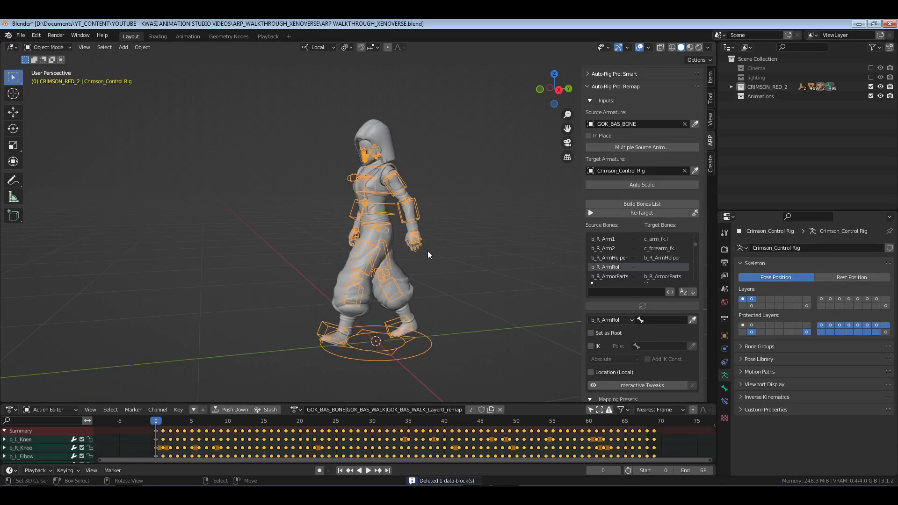
pyautogui.hotkey('alt', 'r')
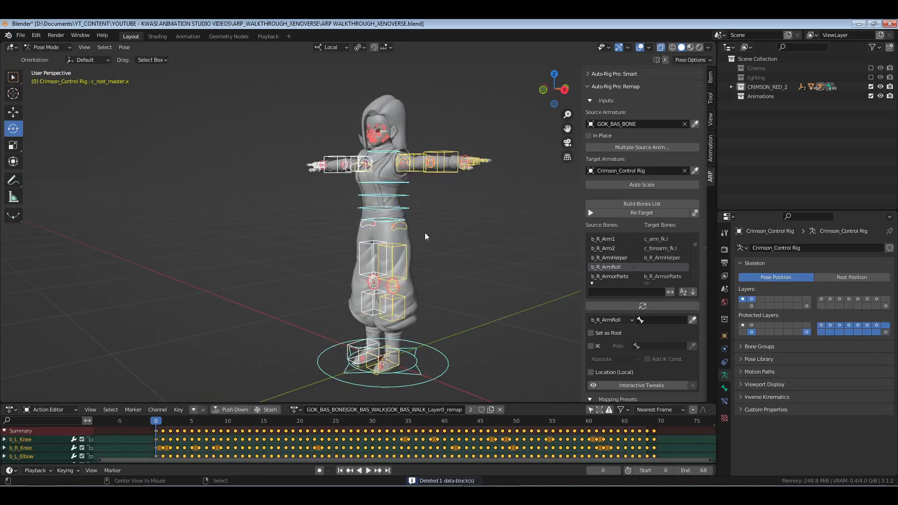
pyautogui.moveTo(352, 230); pyautogui.dragTo(407, 214, button='middle')
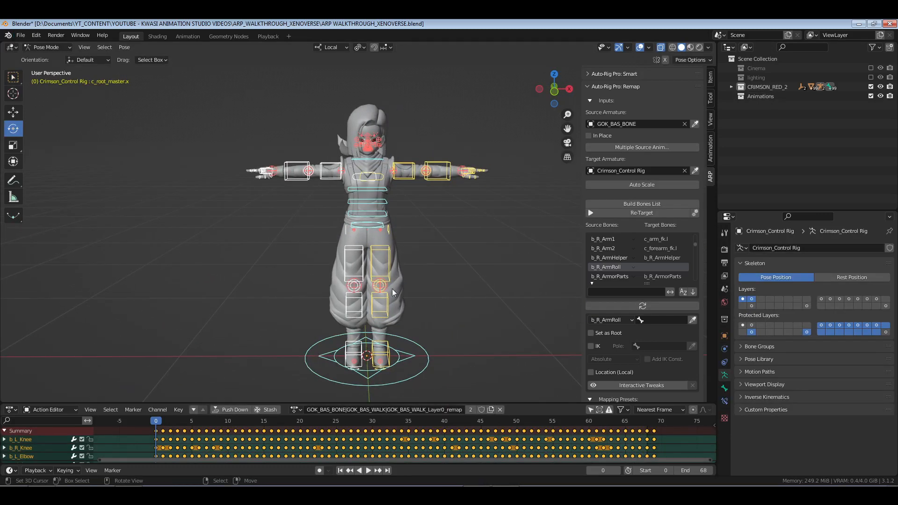
pyautogui.moveTo(393, 293); pyautogui.dragTo(347, 283, button='middle')
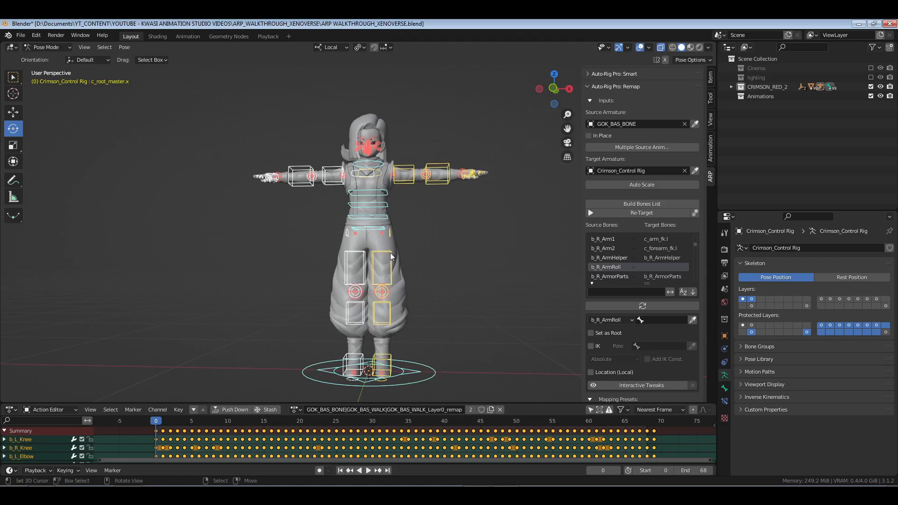
pyautogui.click(501, 410)
pyautogui.moveTo(384, 175); pyautogui.dragTo(427, 235, button='middle')
pyautogui.hotkey('ctrl', 'Tab')
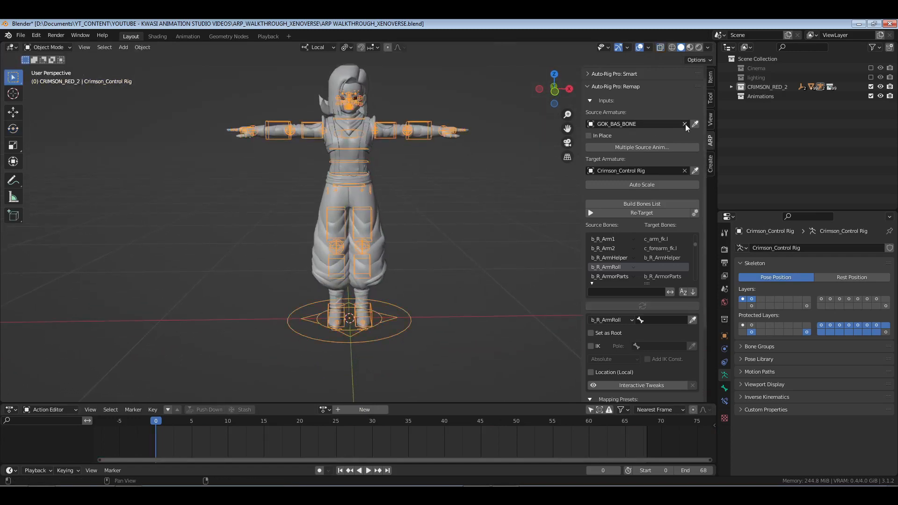
# - Clear the remap source armature and start an FBX import into the Animations collection
pyautogui.click(685, 124)
pyautogui.click(760, 96)
pyautogui.click(21, 36)
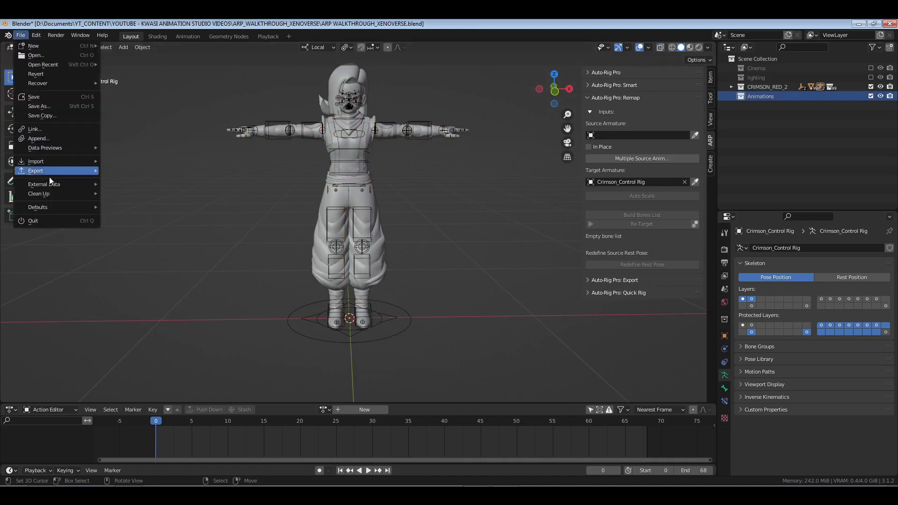
pyautogui.moveTo(60, 162)
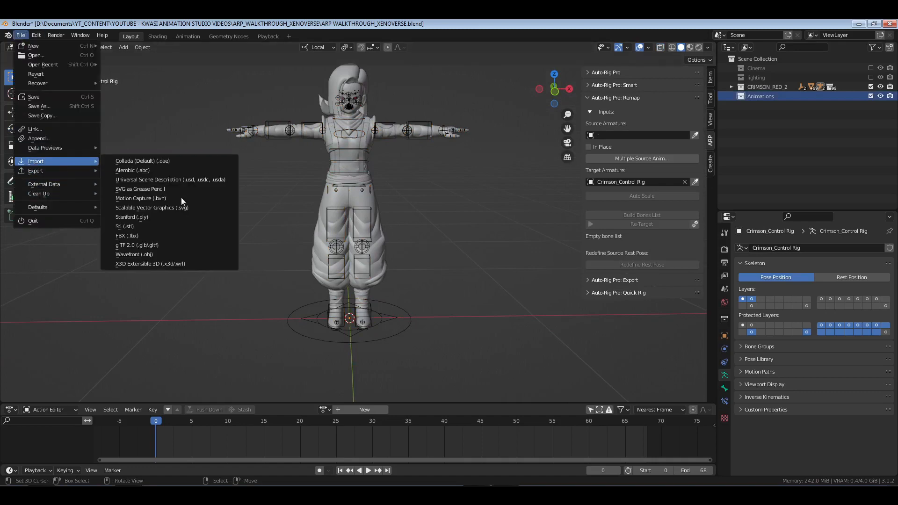
pyautogui.click(175, 237)
# - Browse from YT_CONTENT through GENERAL_ANIMATIONS to mixamo_animations, bookmark that folder and open its walking subfolder
pyautogui.click(245, 331)
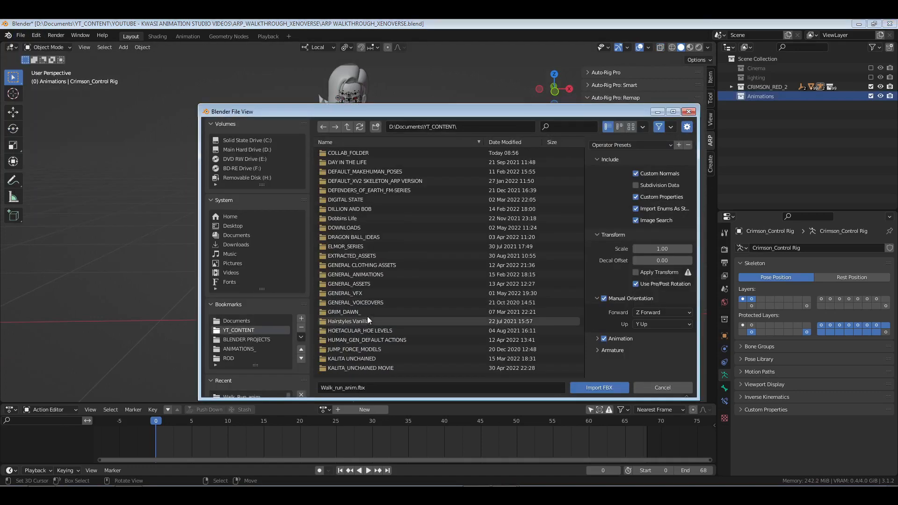
pyautogui.click(369, 276)
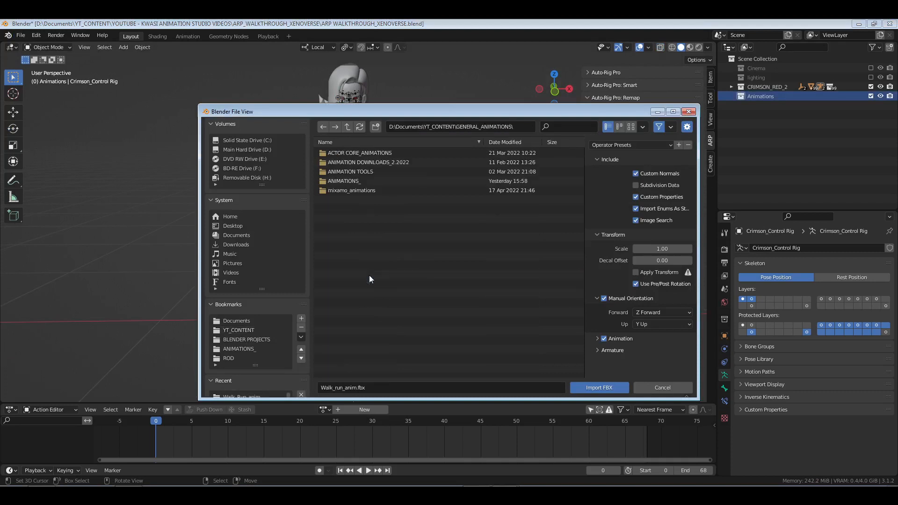
pyautogui.click(350, 190)
pyautogui.click(301, 319)
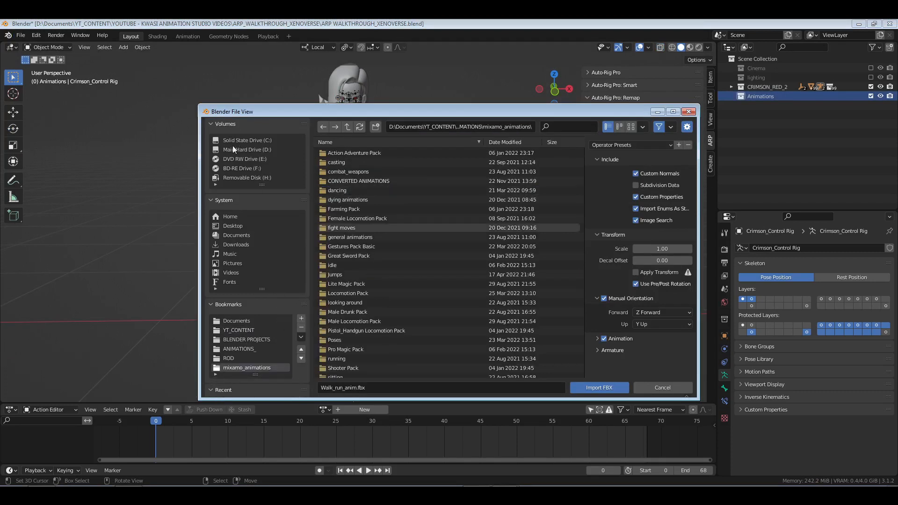
pyautogui.click(224, 200)
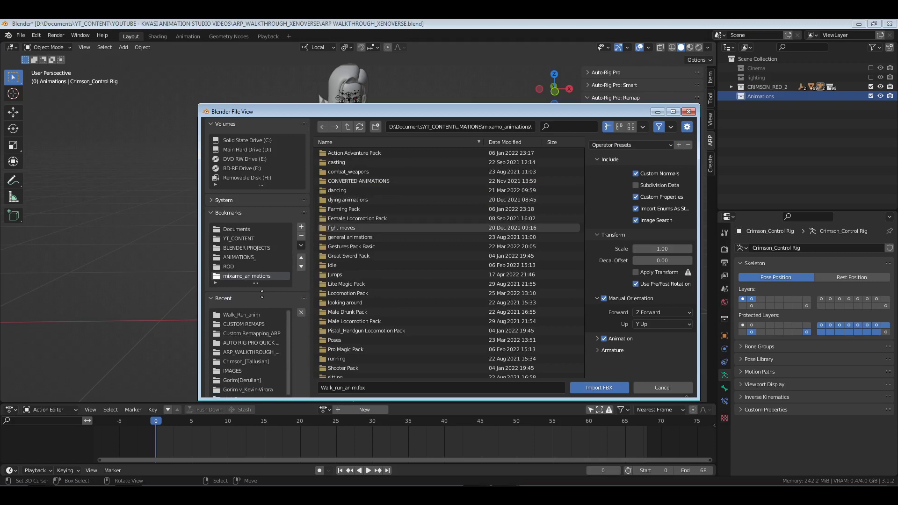
pyautogui.moveTo(262, 294); pyautogui.dragTo(261, 292, button='middle')
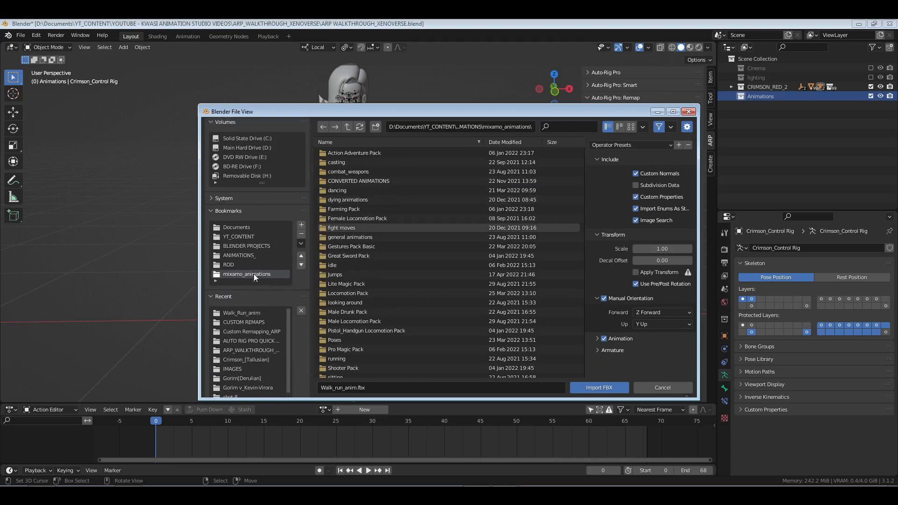
pyautogui.scroll(-3, 360, 304)
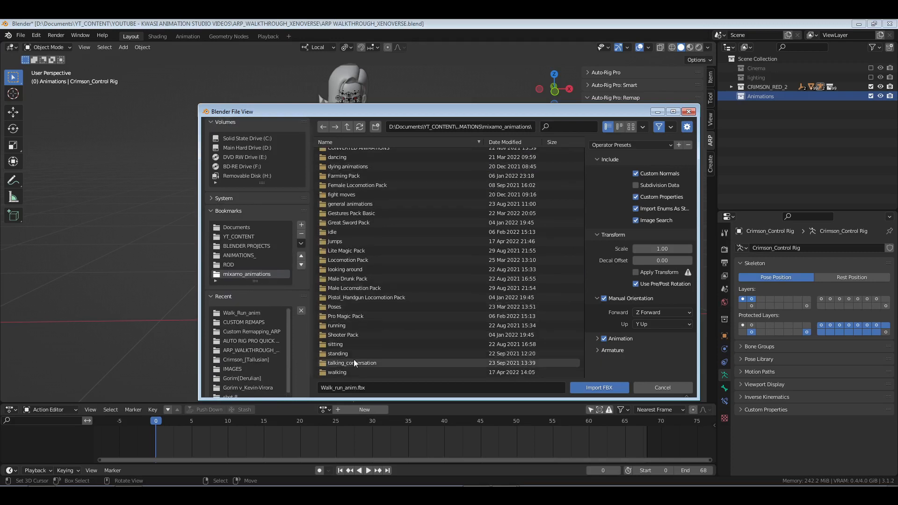
pyautogui.doubleClick(343, 372)
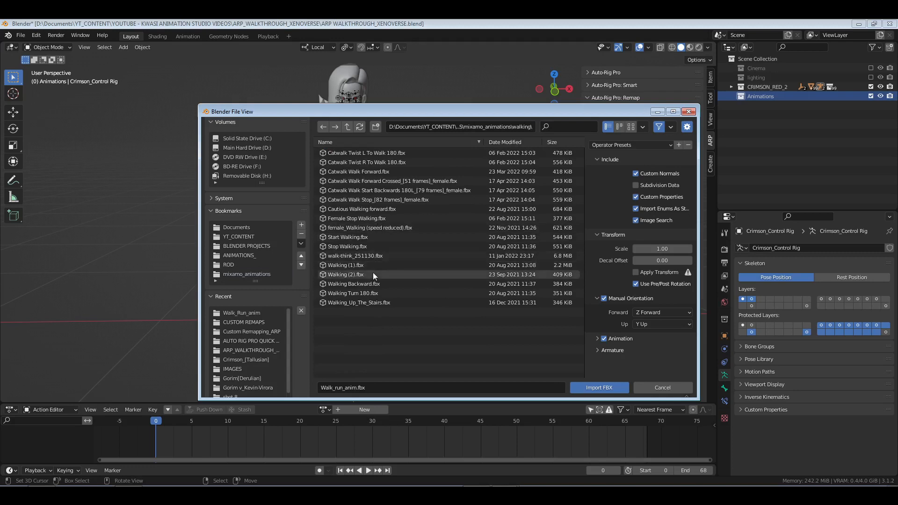
# - Import Walking (2).fbx with Automatic Bone Orientation enabled in the armature import options
pyautogui.click(373, 273)
pyautogui.click(596, 350)
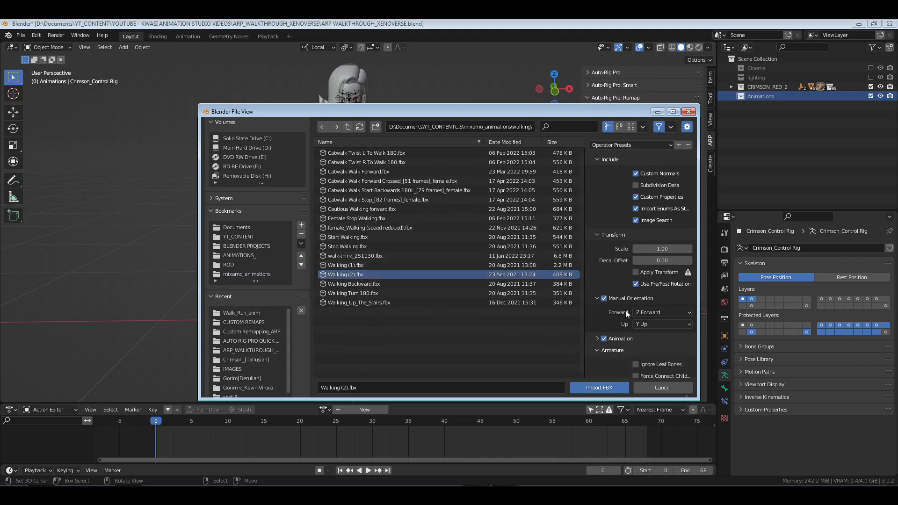
pyautogui.scroll(-2, 617, 316)
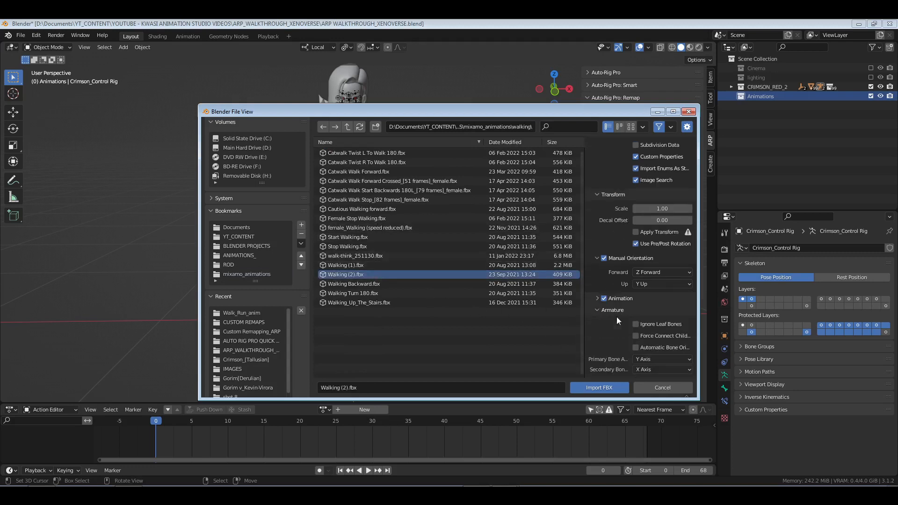
pyautogui.click(635, 348)
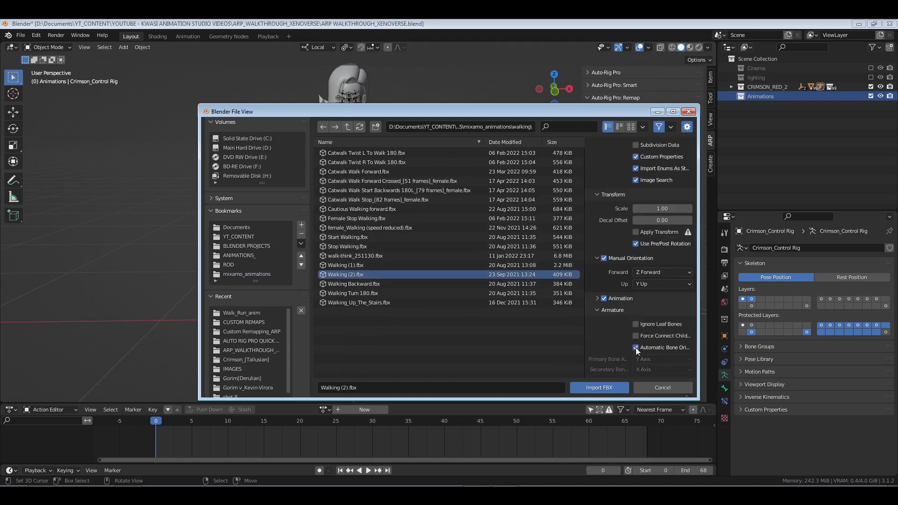
pyautogui.click(610, 389)
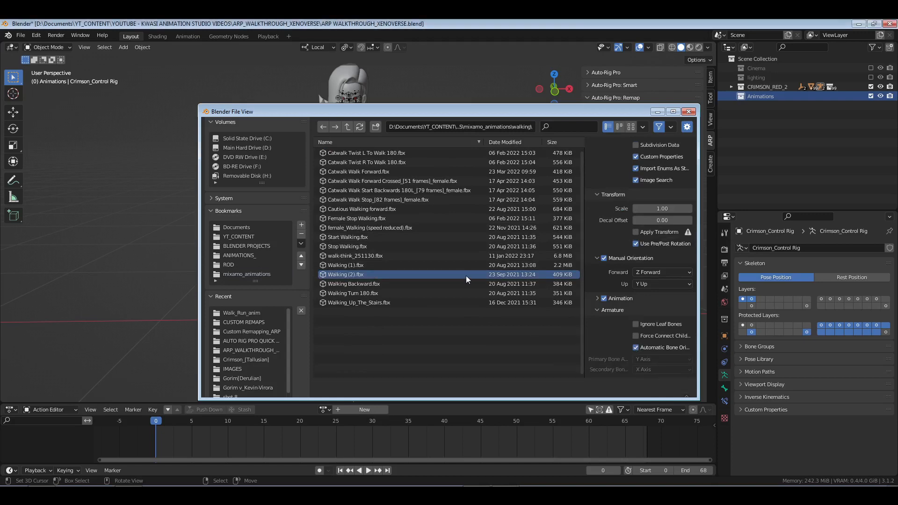
# - Set the imported Armature as the remap source and match its size to the character with Auto Scale plus a slight manual enlargement
pyautogui.scroll(-3, 398, 306)
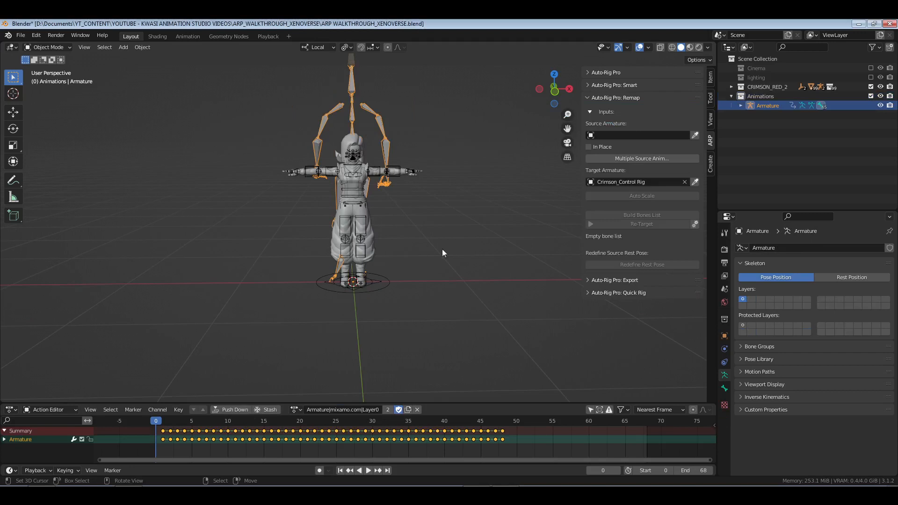
pyautogui.click(695, 136)
pyautogui.click(377, 280)
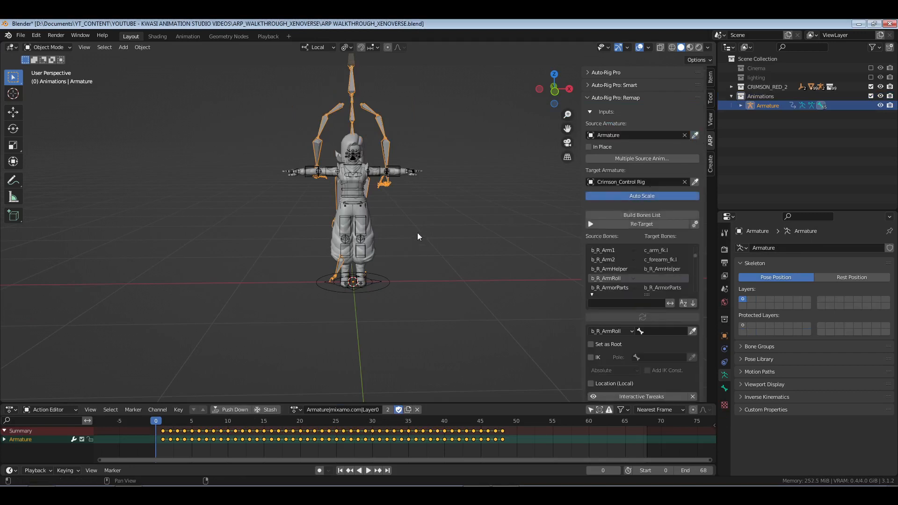
pyautogui.press('s')
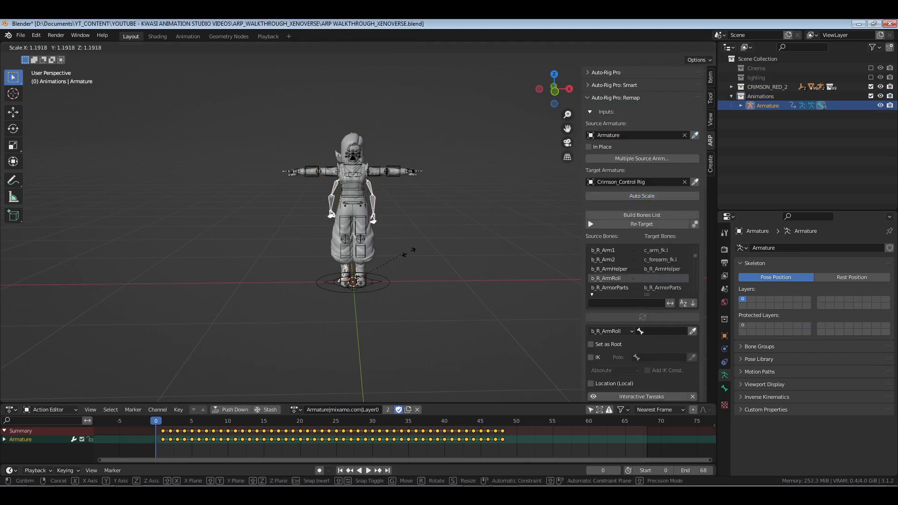
pyautogui.click(417, 256)
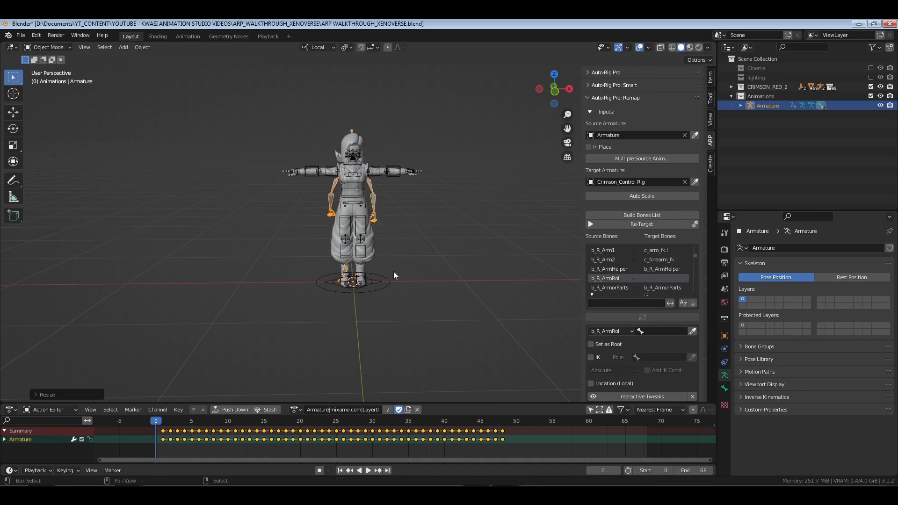
# - Shift the imported walk's keyframes one frame earlier to start at frame 0, and move the armature along local X beside the character
pyautogui.press('g')
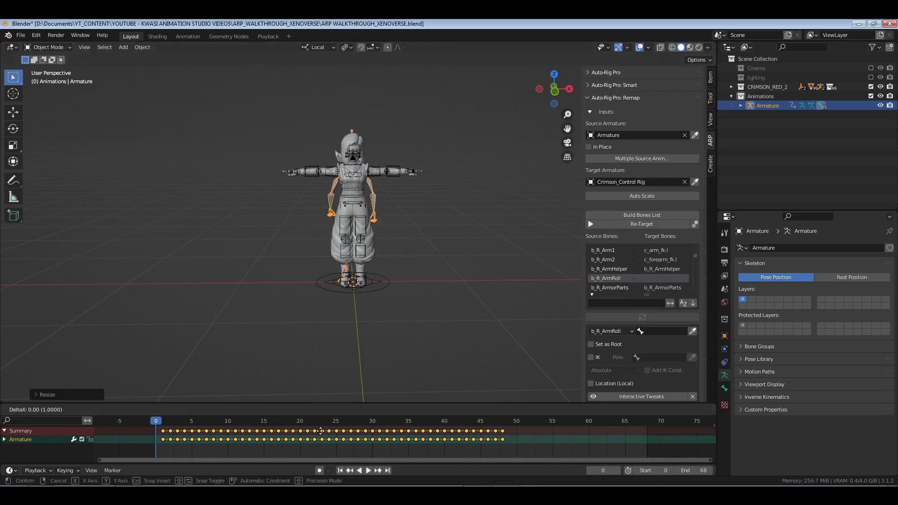
pyautogui.click(321, 435)
pyautogui.click(8, 117)
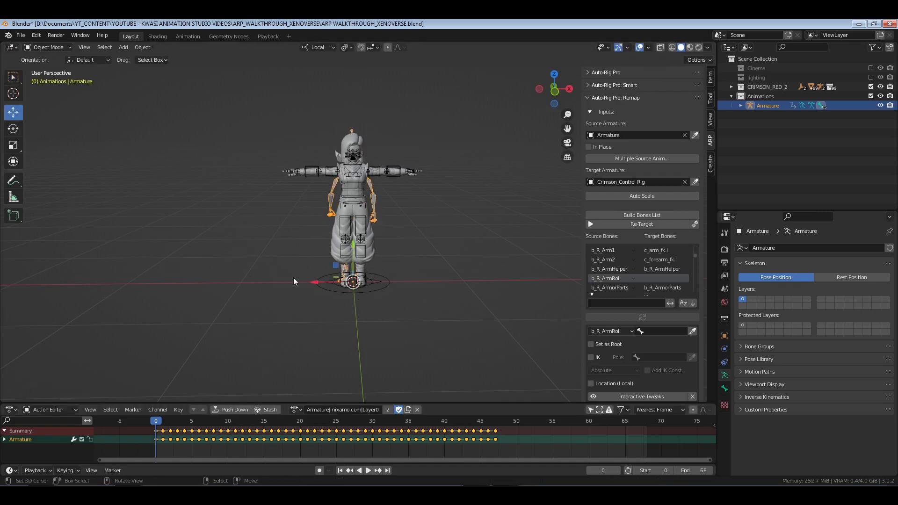
pyautogui.moveTo(316, 285); pyautogui.dragTo(190, 283)
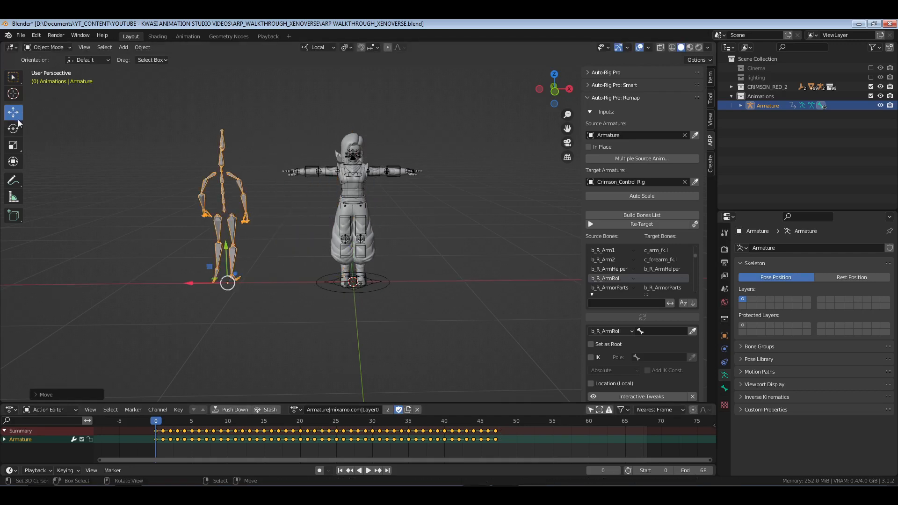
# - Try to rotate the imported armature 180 degrees about its local Z axis
pyautogui.moveTo(347, 255); pyautogui.dragTo(387, 306, button='middle')
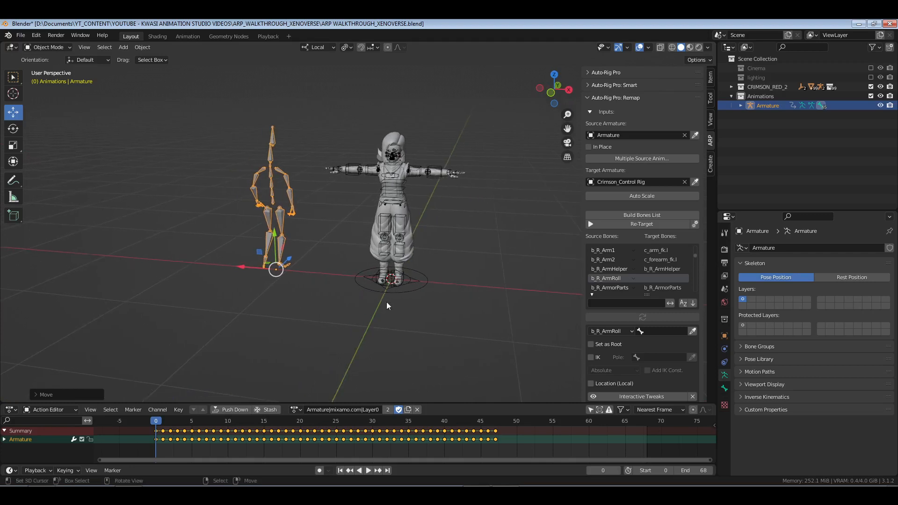
pyautogui.write('rz180')
pyautogui.press('Return')
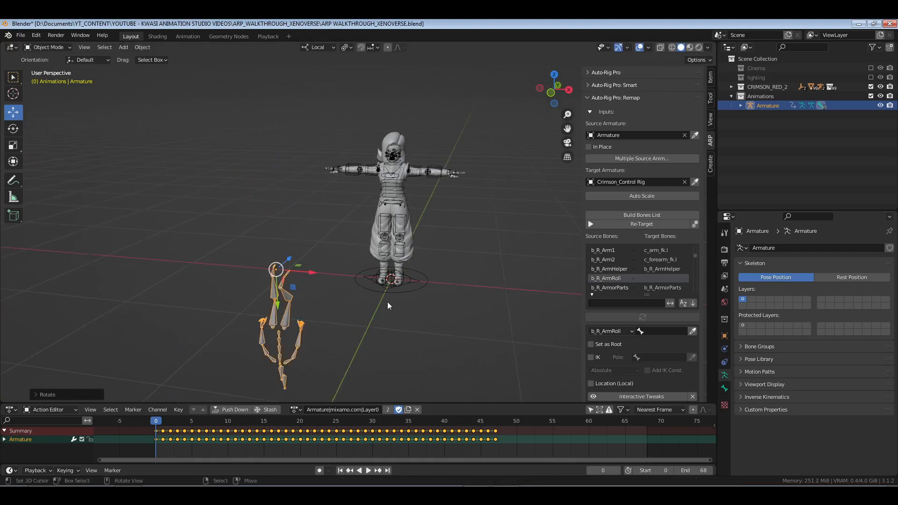
pyautogui.hotkey('ctrl', 'z')
# - Play the imported walk from the right view to check which way it travels, and return to frame 0
pyautogui.press('KP_1')
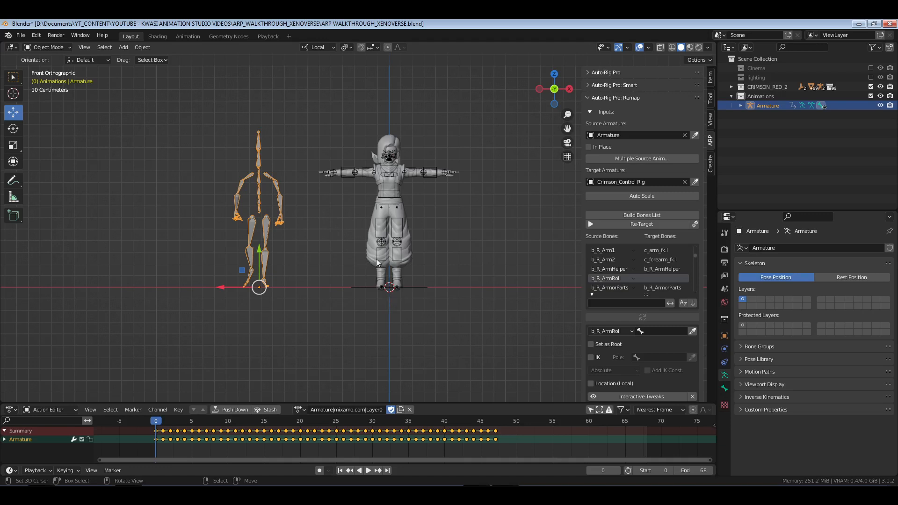
pyautogui.press('KP_3')
pyautogui.press('space')
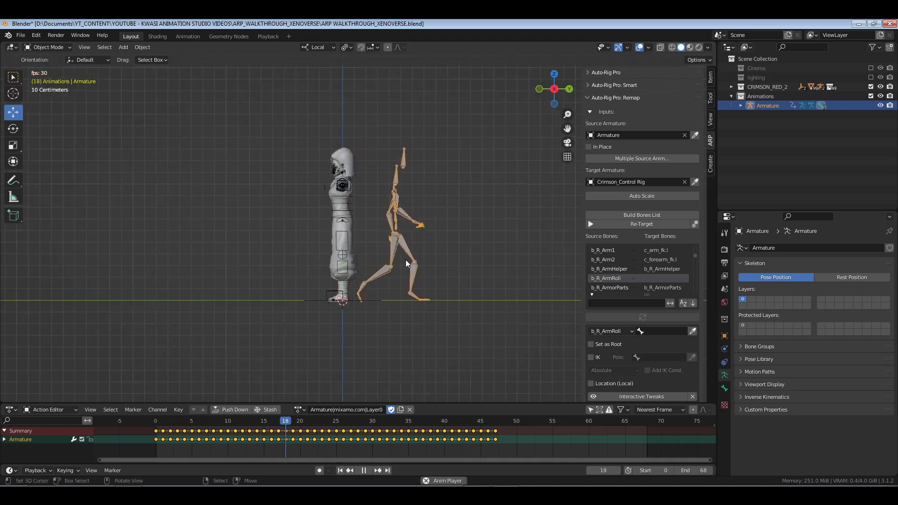
pyautogui.press('Escape')
# - Rotate the imported armature 180 degrees about its Z axis and apply the rotation
pyautogui.write('g')
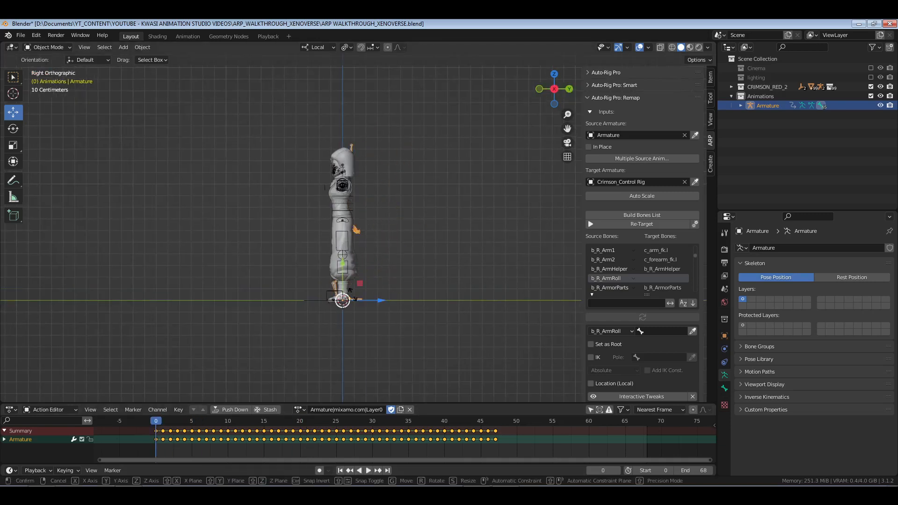
pyautogui.write('z180')
pyautogui.press('Return')
pyautogui.moveTo(291, 310); pyautogui.dragTo(515, 331, button='middle')
pyautogui.hotkey('ctrl', 'a')
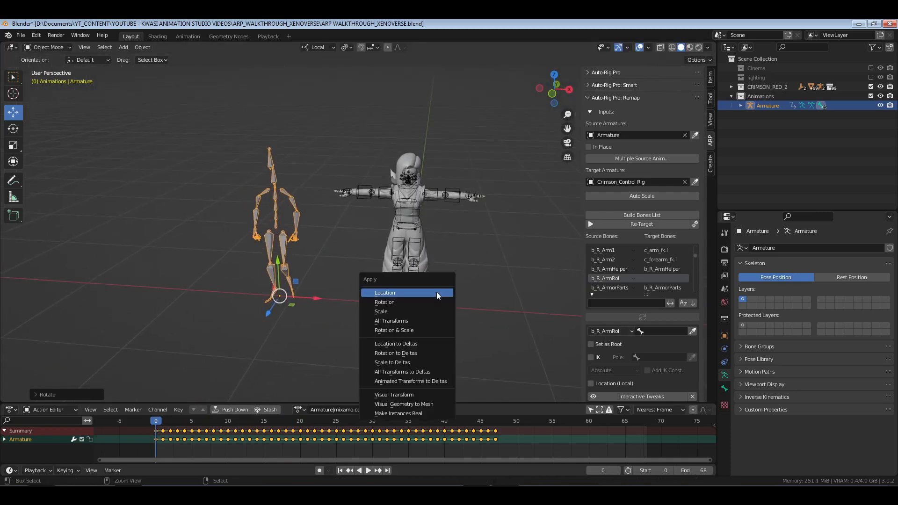
pyautogui.click(442, 301)
pyautogui.moveTo(384, 319); pyautogui.dragTo(428, 286, button='middle')
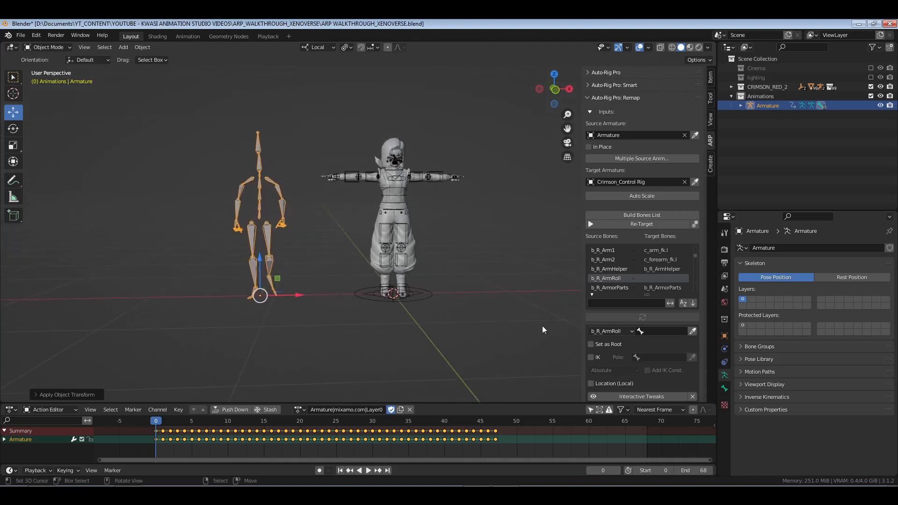
# - Build the remap bones list, review the Mixamo bone mapping, and select the second source bone mapped to c_head.x
pyautogui.click(642, 214)
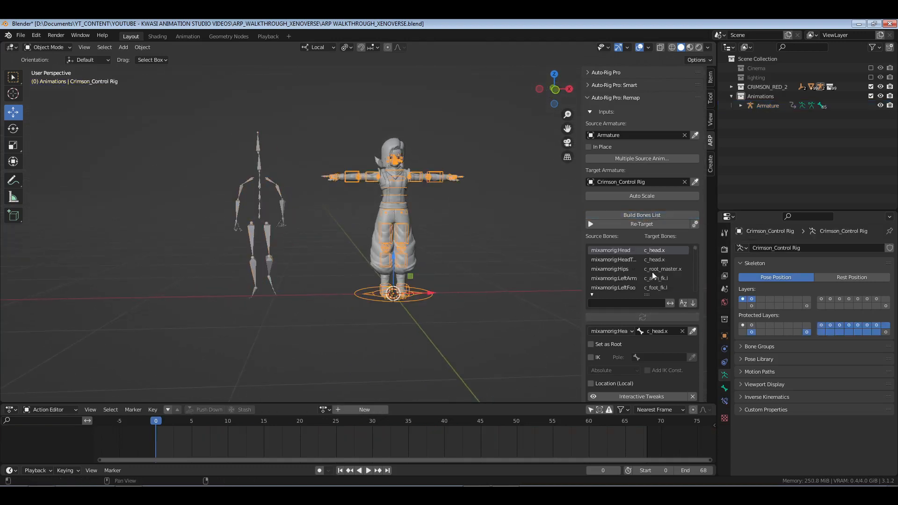
pyautogui.scroll(-3, 651, 271)
pyautogui.scroll(-20, 652, 271)
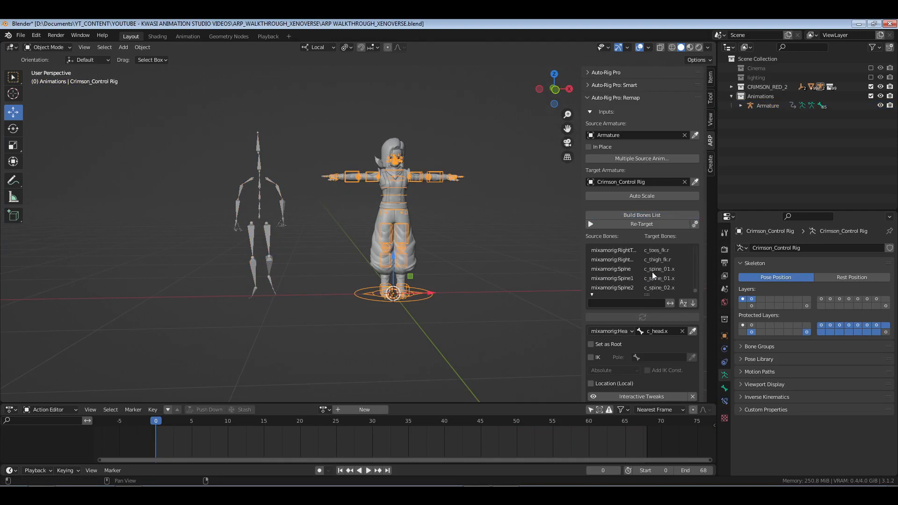
pyautogui.scroll(10, 652, 271)
pyautogui.scroll(15, 651, 273)
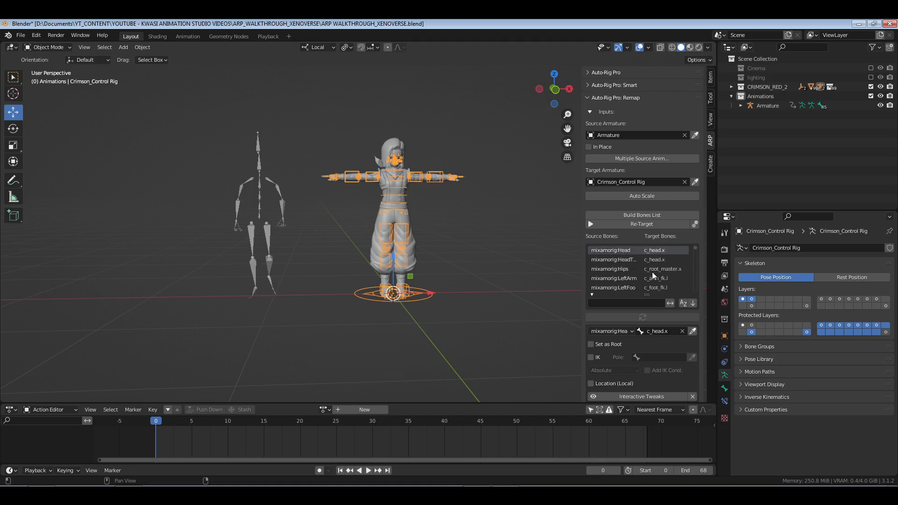
pyautogui.press('Down')
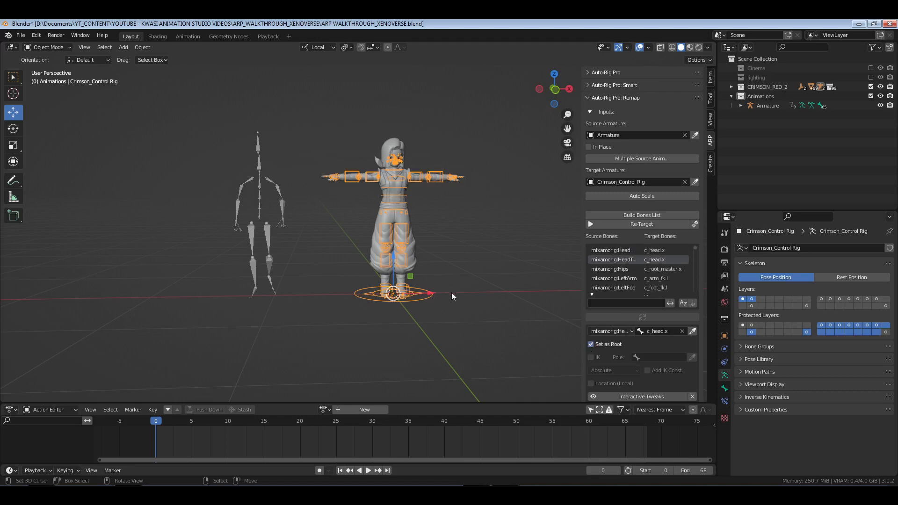
# - Start redefining the rest pose of the source armature
pyautogui.scroll(-5, 653, 377)
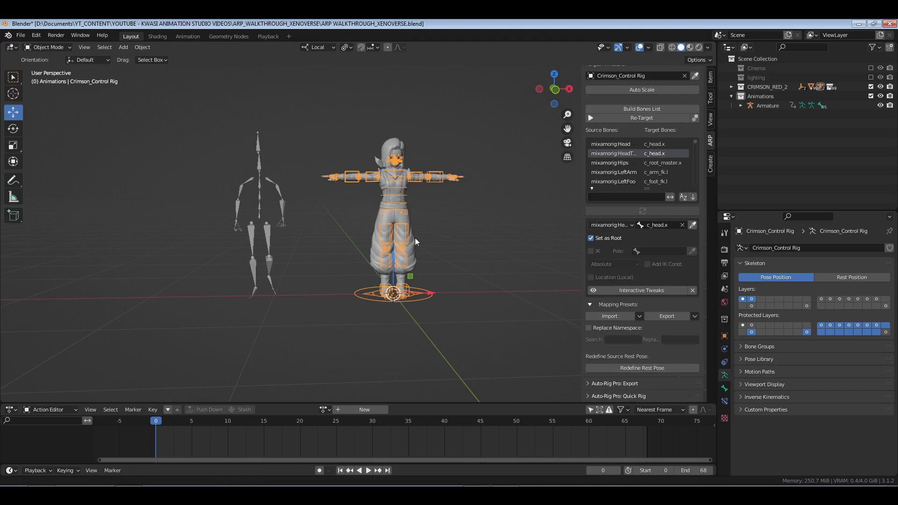
pyautogui.moveTo(421, 268)
pyautogui.mouseDown(button='middle')
pyautogui.moveTo(406, 268)
pyautogui.moveTo(413, 276)
pyautogui.mouseUp(button='middle')
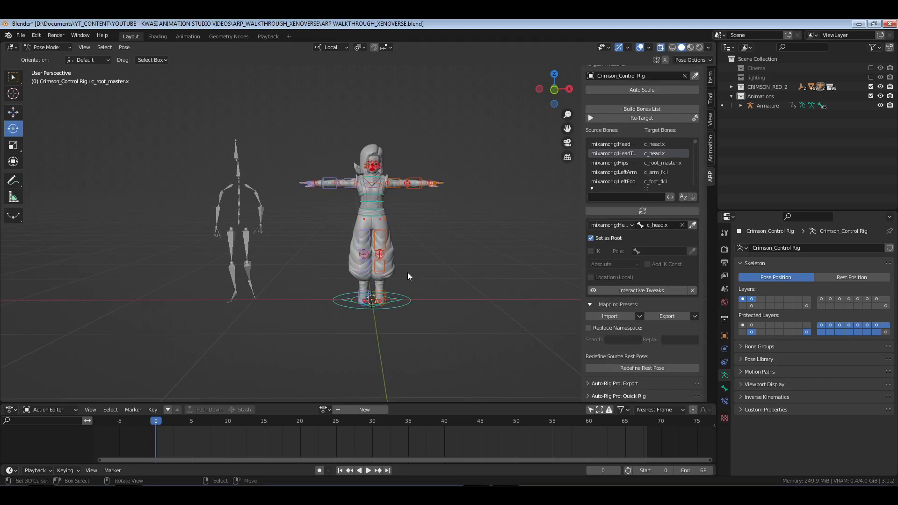
pyautogui.scroll(1, 407, 276)
pyautogui.scroll(2, 503, 251)
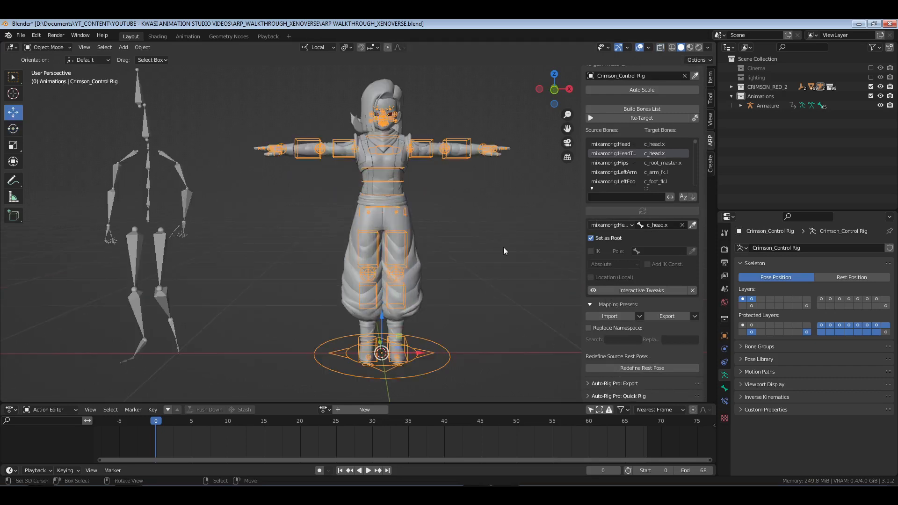
pyautogui.click(642, 368)
pyautogui.click(664, 430)
# - Circle-select the source armature's arm and leg bones on both sides and apply the redefined rest pose
pyautogui.scroll(-3, 360, 228)
pyautogui.moveTo(360, 229)
pyautogui.keyDown('shift'); pyautogui.mouseDown(button='middle')
pyautogui.moveTo(425, 237)
pyautogui.moveTo(373, 230)
pyautogui.mouseUp(button='middle'); pyautogui.keyUp('shift')
pyautogui.scroll(2, 425, 236)
pyautogui.press('c')
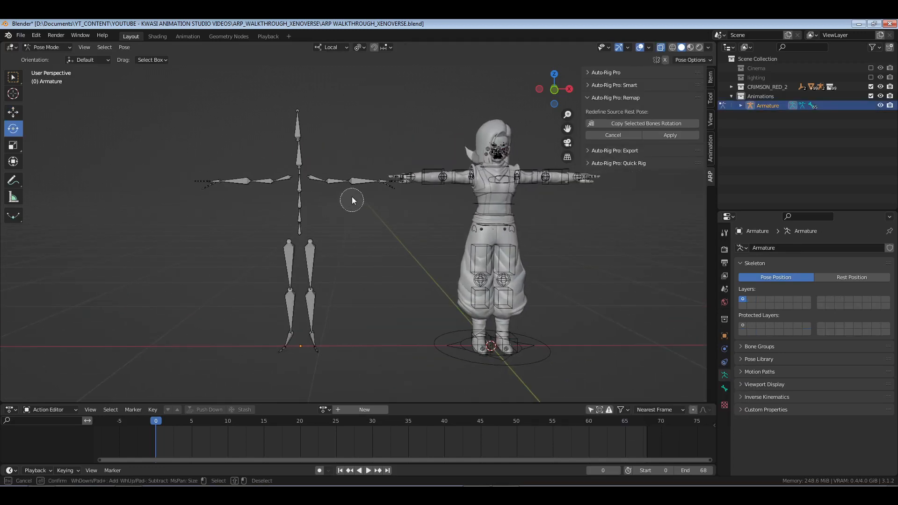
pyautogui.click(350, 187)
pyautogui.click(253, 185)
pyautogui.click(288, 290)
pyautogui.click(310, 288)
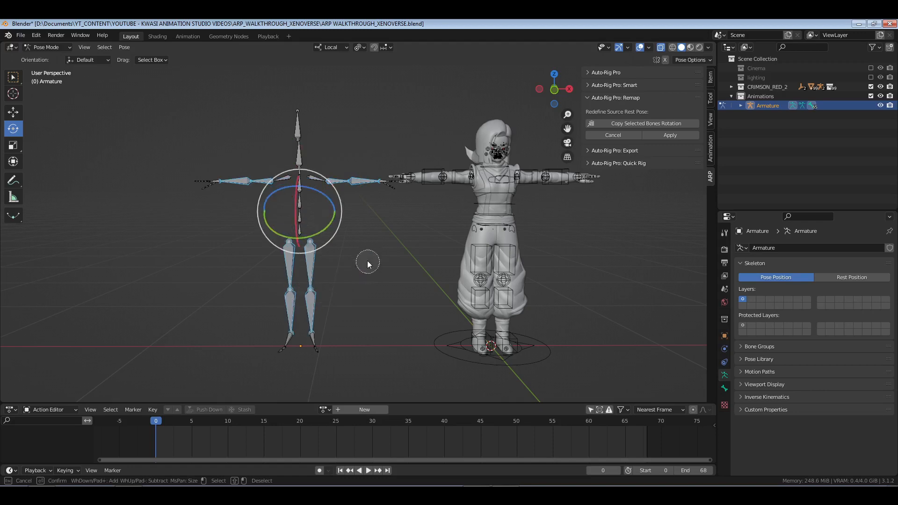
pyautogui.press('Escape')
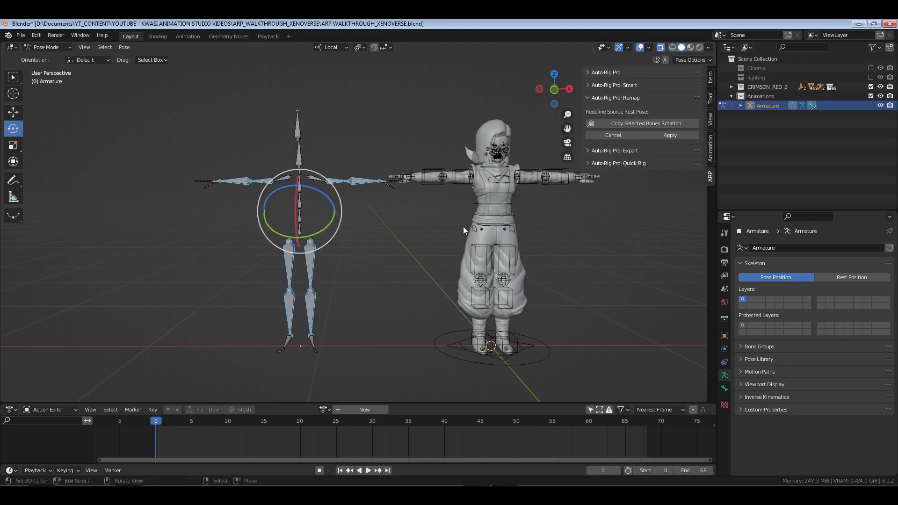
pyautogui.moveTo(463, 227); pyautogui.dragTo(428, 239, button='middle')
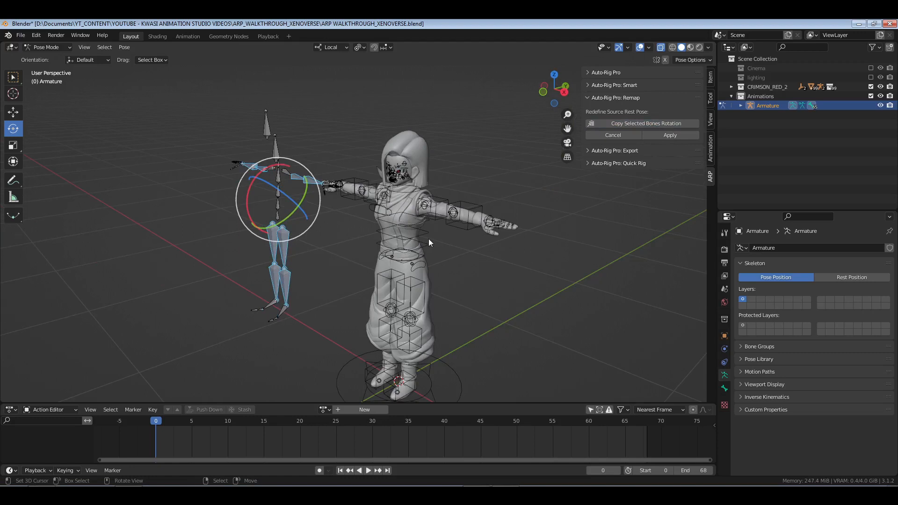
pyautogui.moveTo(429, 239); pyautogui.dragTo(318, 219, button='middle')
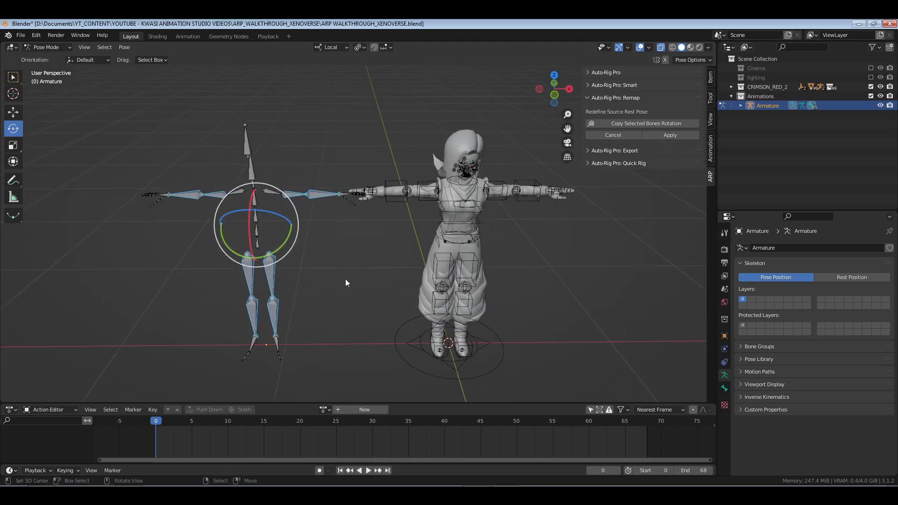
pyautogui.click(669, 135)
# - Re-target the walk onto Crimson_Control Rig for frames 0 to 47 with Bezier keyframe interpolation
pyautogui.moveTo(488, 321); pyautogui.dragTo(463, 299, button='middle')
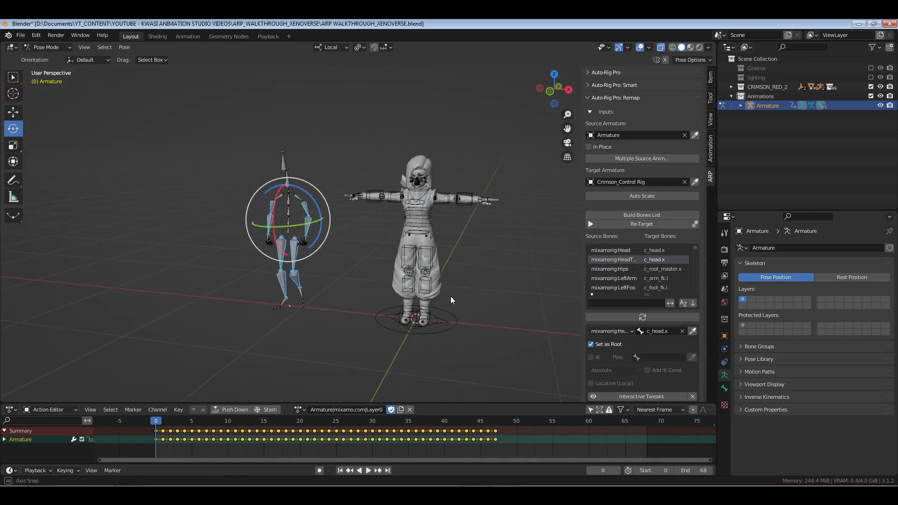
pyautogui.click(648, 225)
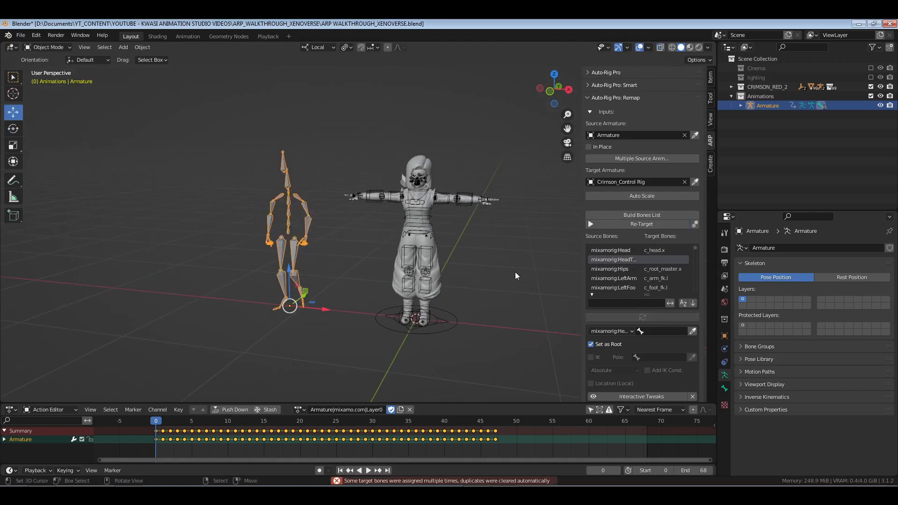
pyautogui.scroll(2, 491, 220)
pyautogui.click(511, 179)
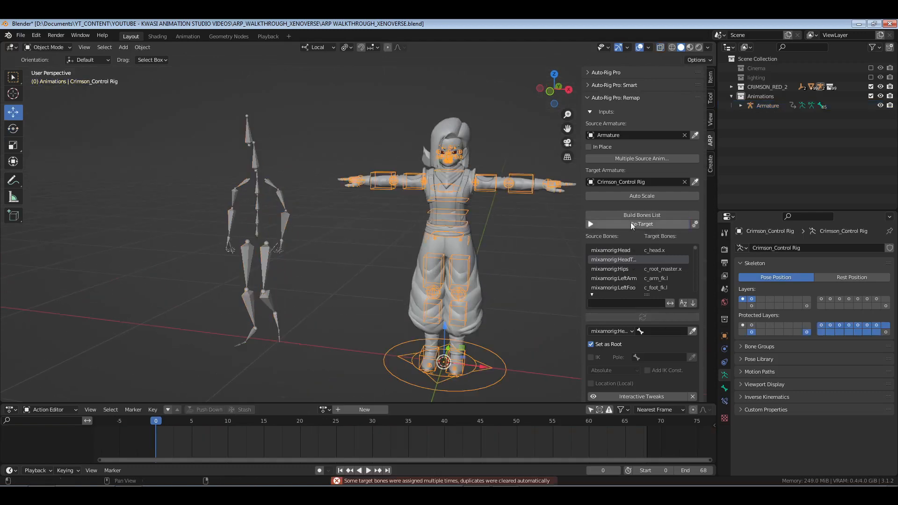
pyautogui.click(649, 226)
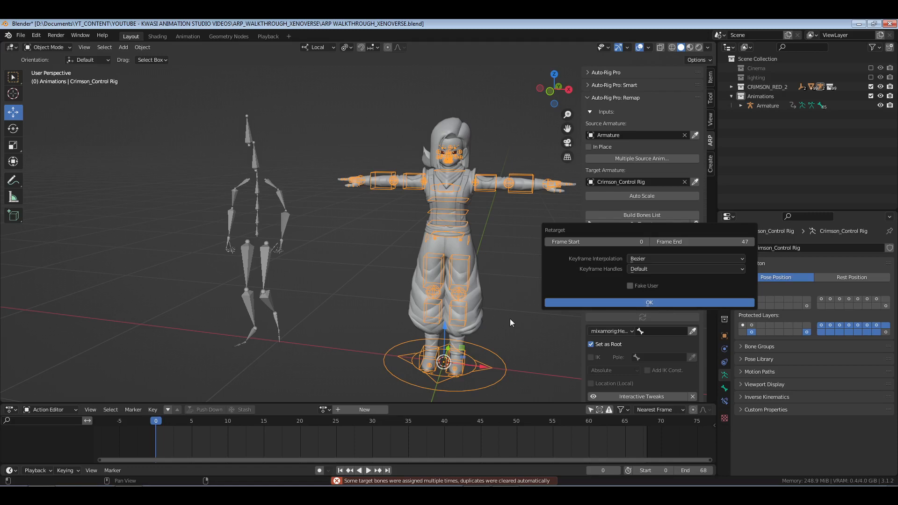
pyautogui.press('Return')
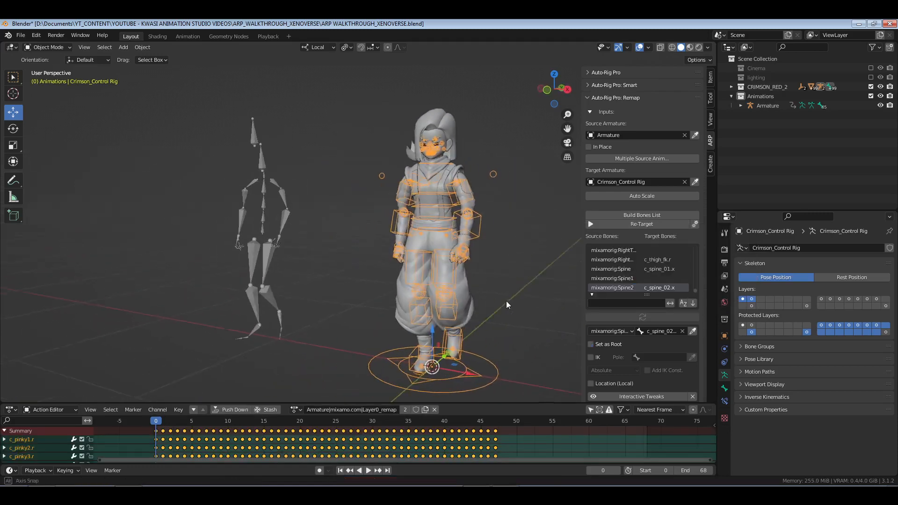
# - Select the b_R_ArmHelper bone in Pose Mode and limit the Action Editor to the selected bones' channels
pyautogui.moveTo(508, 305); pyautogui.dragTo(464, 313, button='middle')
pyautogui.moveTo(464, 314); pyautogui.dragTo(448, 333, button='middle')
pyautogui.scroll(3, 482, 310)
pyautogui.hotkey('ctrl', 'Tab')
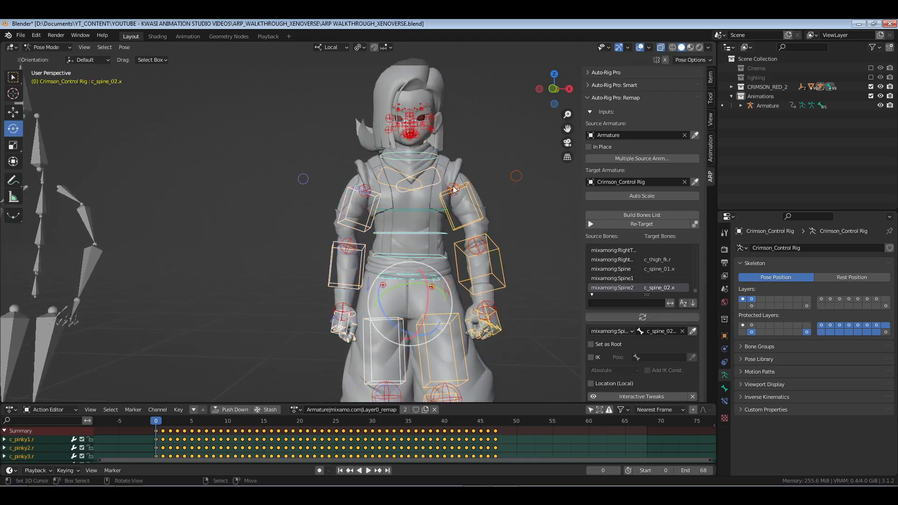
pyautogui.click(453, 189)
pyautogui.click(453, 189)
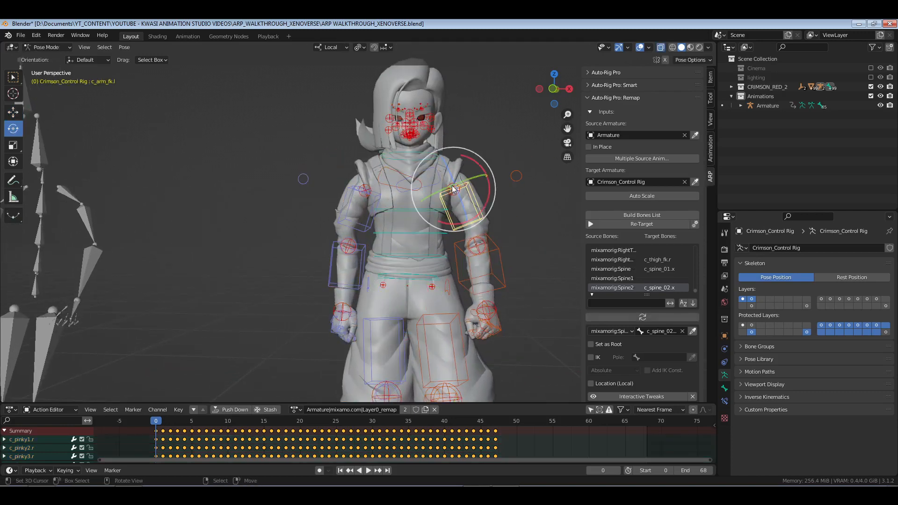
pyautogui.click(455, 190)
pyautogui.scroll(3, 463, 197)
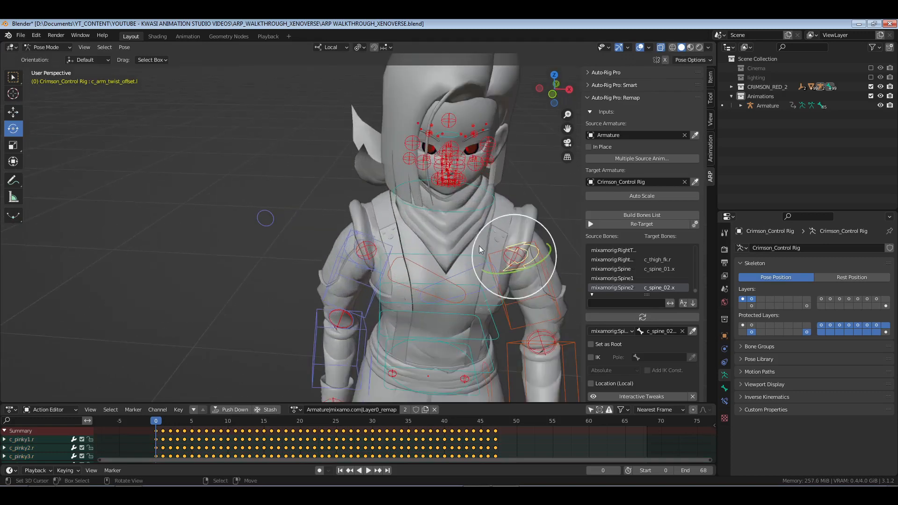
pyautogui.click(516, 265)
pyautogui.keyDown('shift'); pyautogui.moveTo(516, 265); pyautogui.dragTo(435, 112, button='middle'); pyautogui.keyUp('shift')
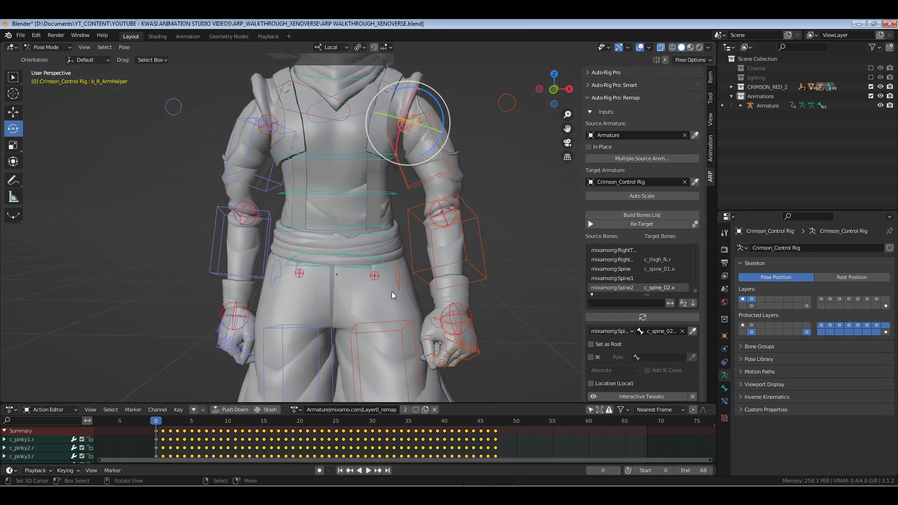
pyautogui.click(590, 410)
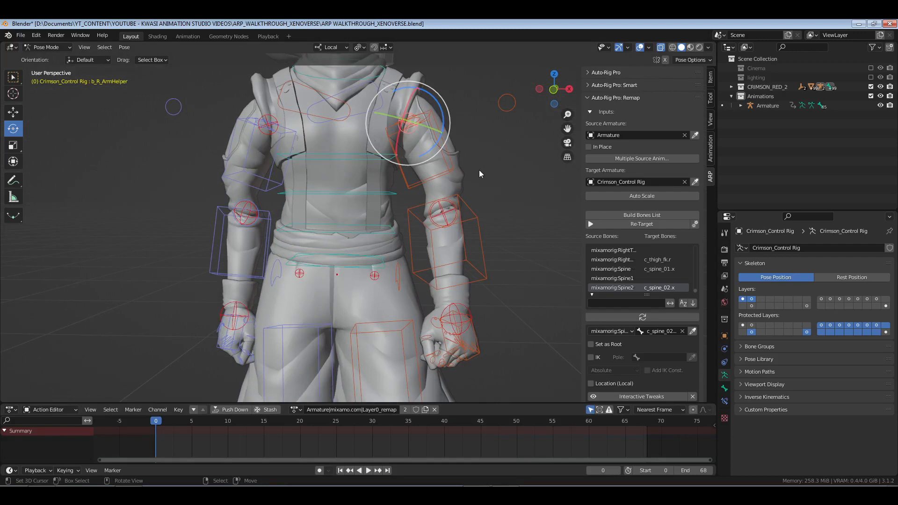
# - Rotate b_R_ArmHelper to correct the shoulder deformation and key its rotation at frame 0
pyautogui.press('i')
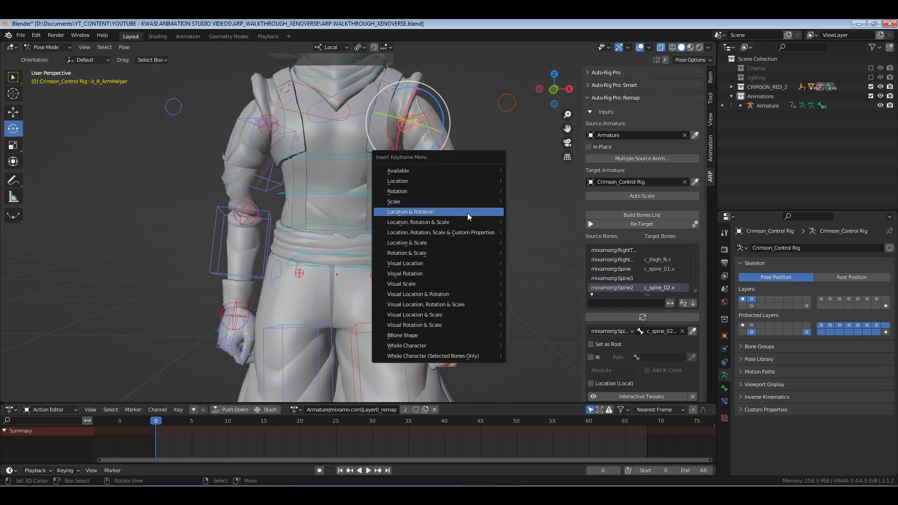
pyautogui.click(449, 191)
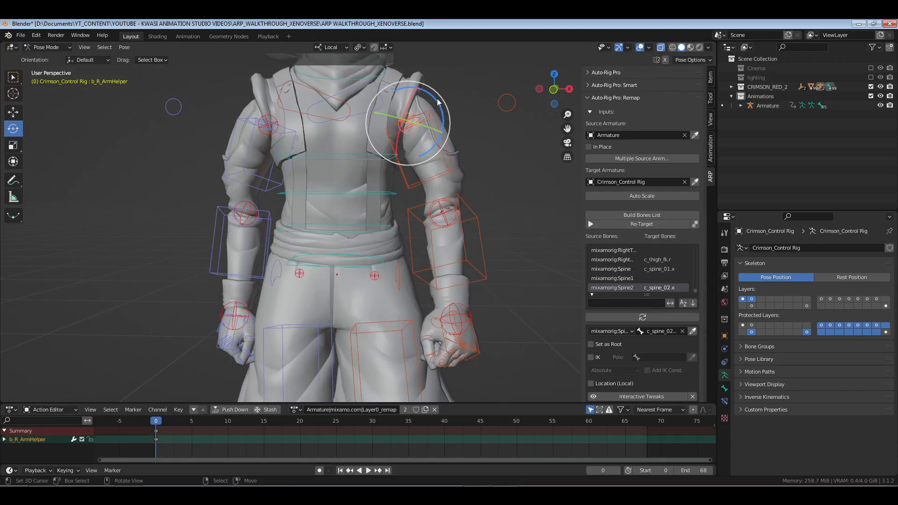
pyautogui.moveTo(437, 102); pyautogui.dragTo(450, 133)
pyautogui.press('i')
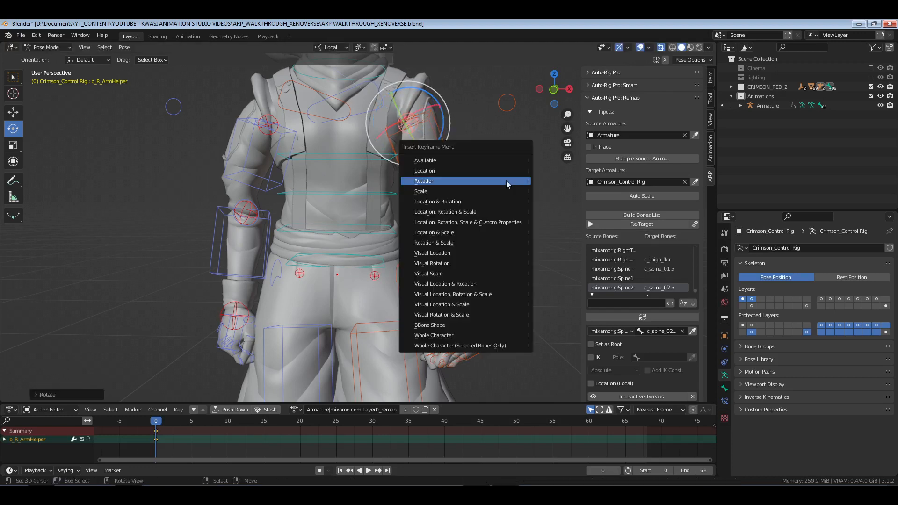
pyautogui.click(508, 184)
# - Rotate b_L_ArmHelper to correct the opposite shoulder and insert its keyframe at frame 0
pyautogui.click(274, 123)
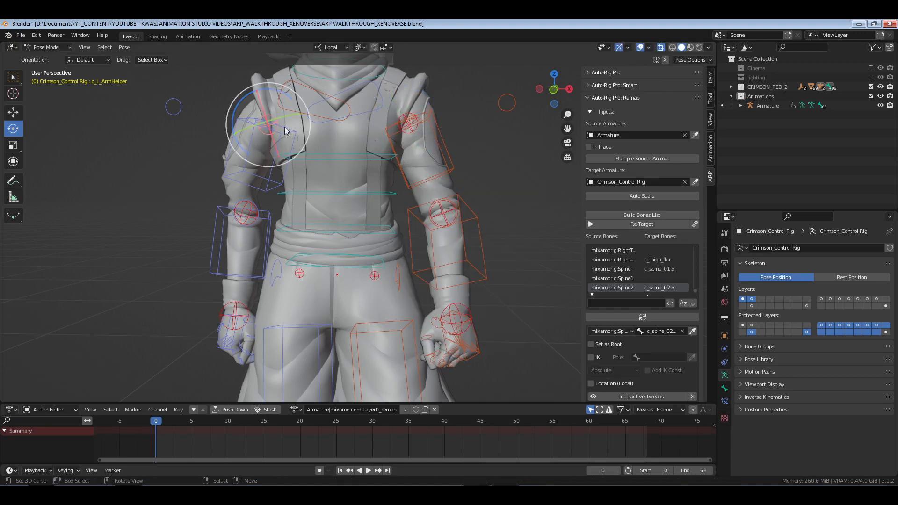
pyautogui.keyDown('shift'); pyautogui.moveTo(274, 123); pyautogui.dragTo(336, 176, button='middle'); pyautogui.keyUp('shift')
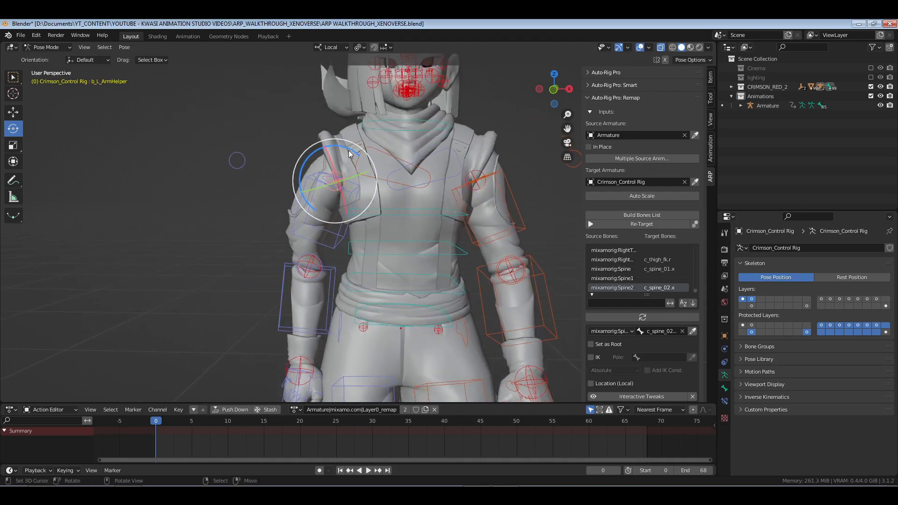
pyautogui.moveTo(305, 161); pyautogui.dragTo(325, 147)
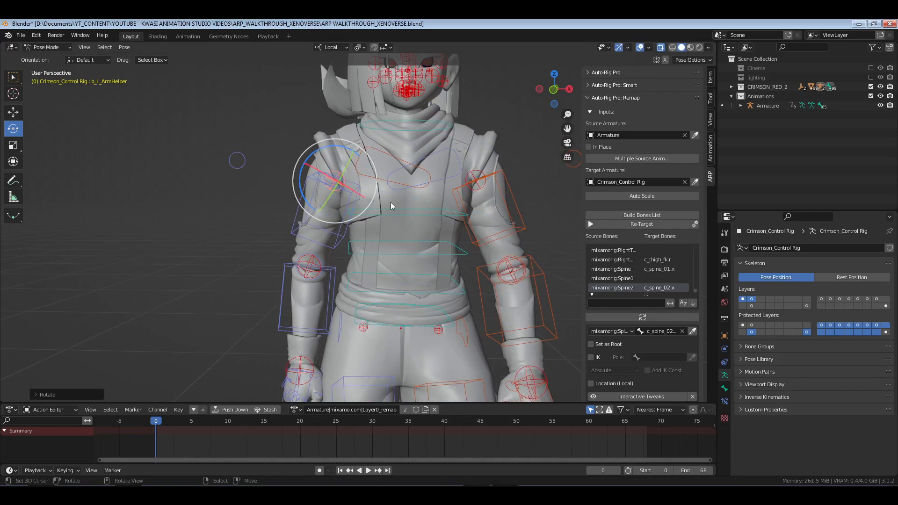
pyautogui.press('i')
pyautogui.click(392, 204)
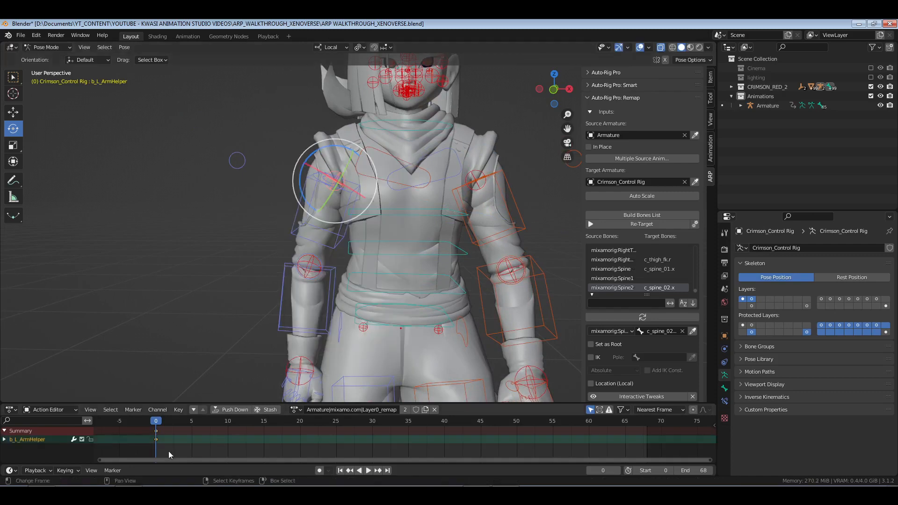
# - Play the retargeted walk to check the character's motion from the side, and return to frame 0
pyautogui.press('space')
pyautogui.press('space')
pyautogui.scroll(-7, 428, 267)
pyautogui.moveTo(445, 283); pyautogui.dragTo(371, 282, button='middle')
pyautogui.press('space')
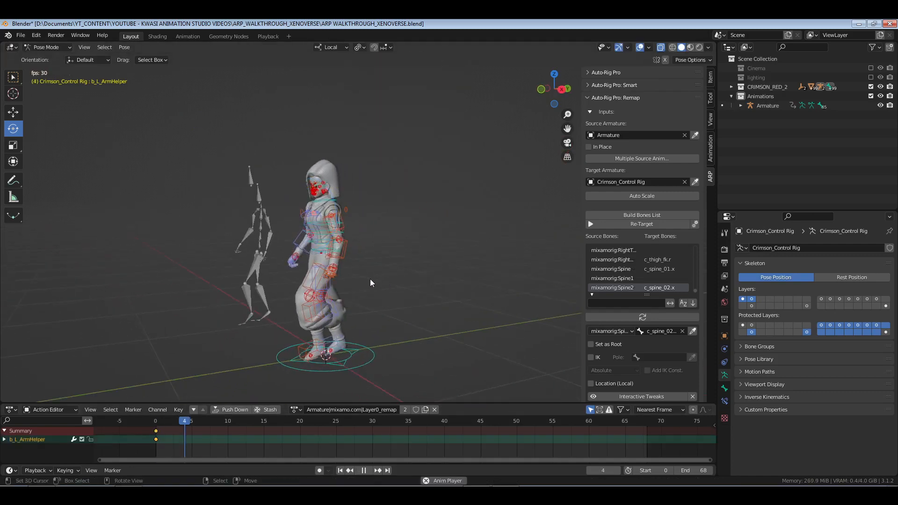
pyautogui.press('space')
pyautogui.moveTo(234, 443); pyautogui.dragTo(156, 450)
# - Select the c_root_master.x bone, sync the remap list to its mixamorig:Hips mapping, and set that bone as root
pyautogui.moveTo(384, 276); pyautogui.dragTo(434, 272, button='middle')
pyautogui.scroll(6, 435, 280)
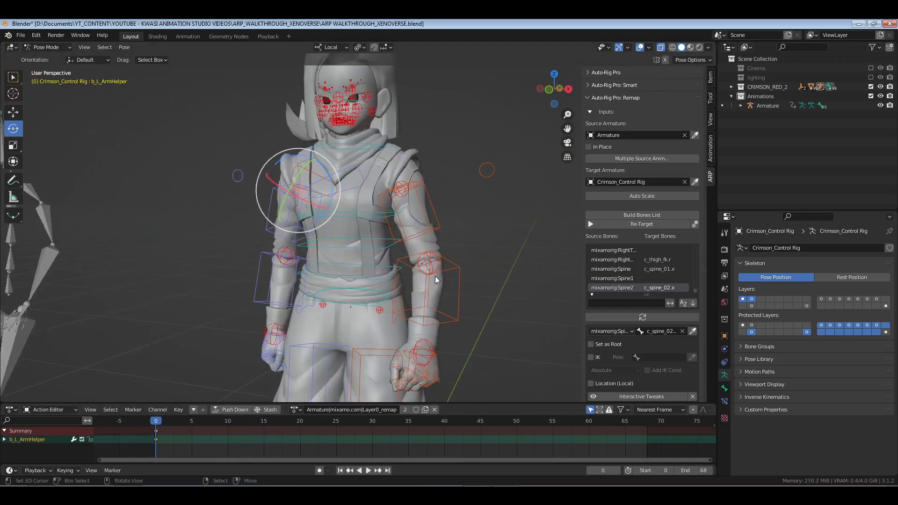
pyautogui.click(385, 307)
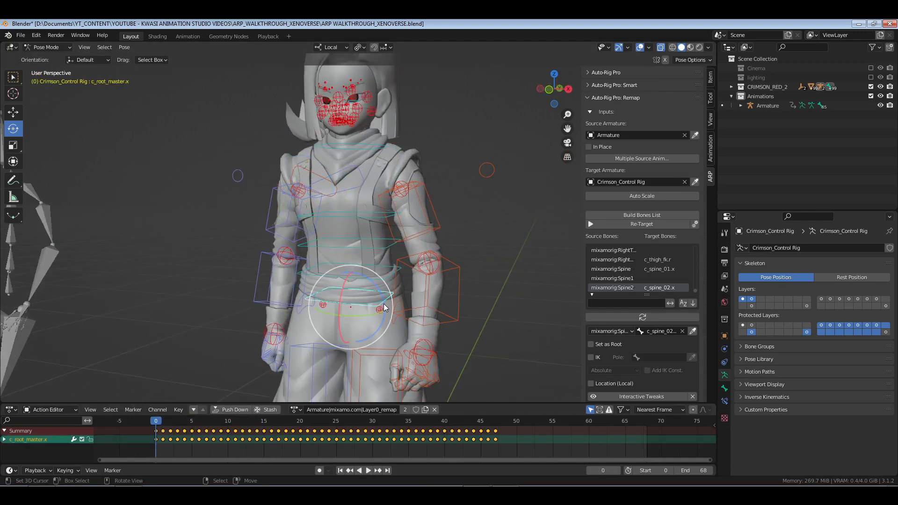
pyautogui.click(650, 318)
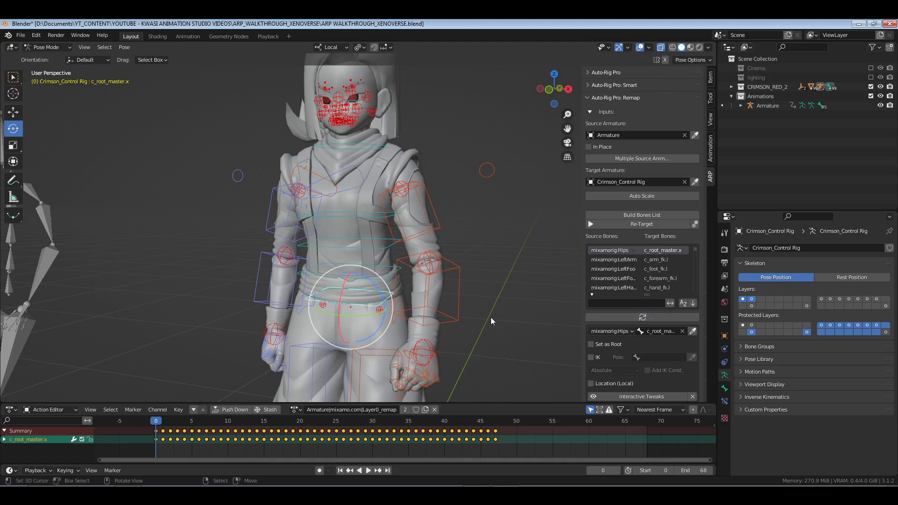
pyautogui.click(378, 305)
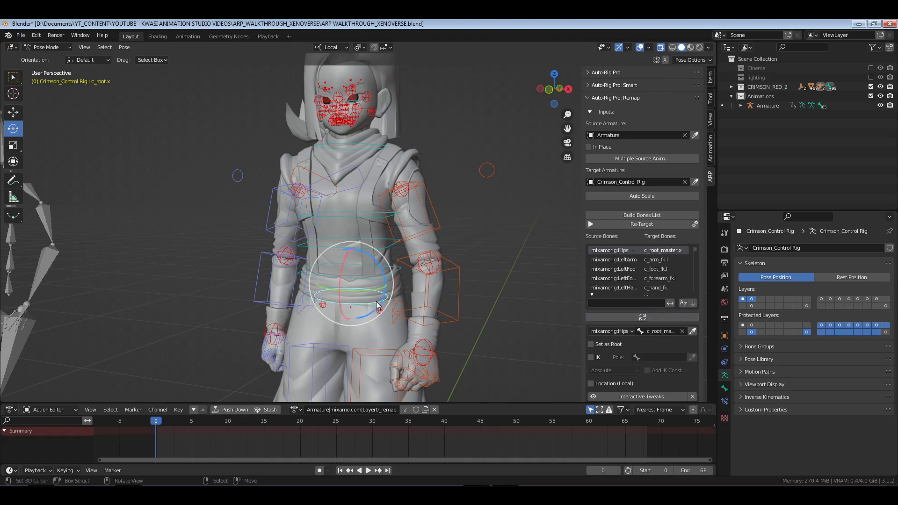
pyautogui.click(628, 319)
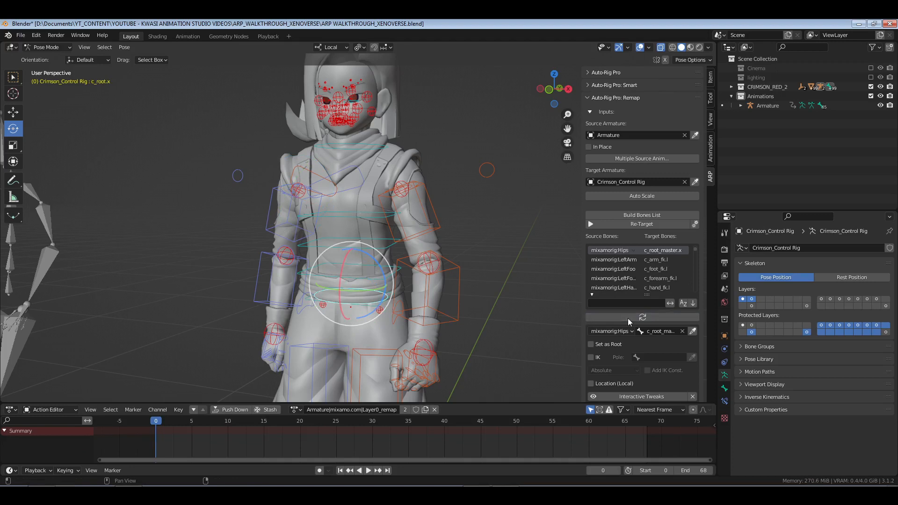
pyautogui.click(382, 309)
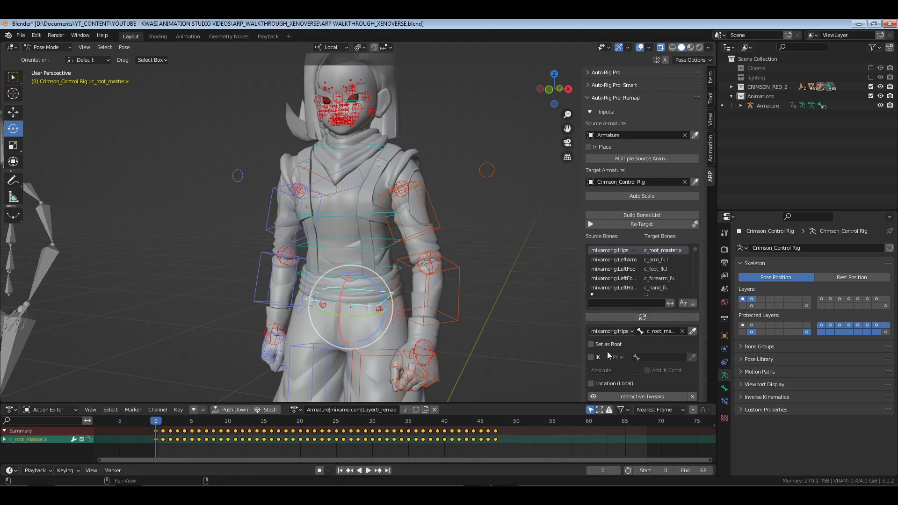
pyautogui.click(592, 345)
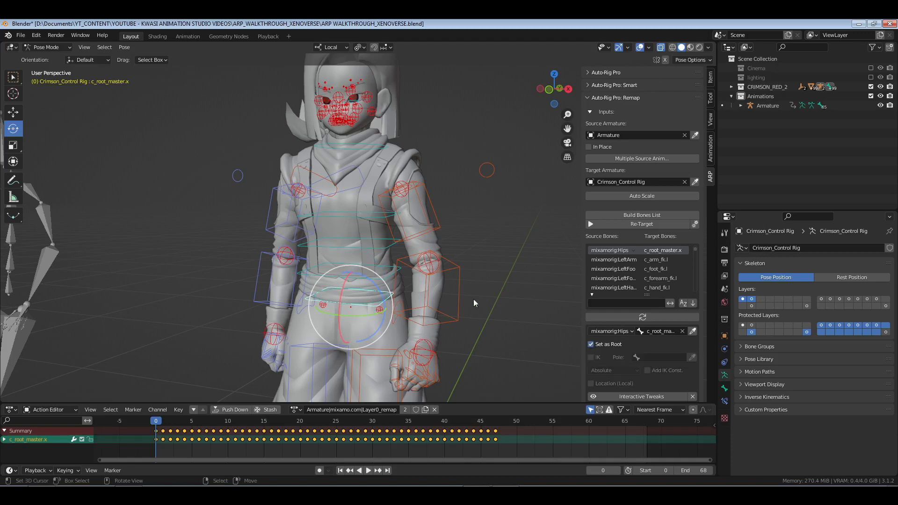
# - Retarget the walk onto the control rig again over frames 0 to 47 with Bezier interpolation
pyautogui.scroll(-4, 473, 301)
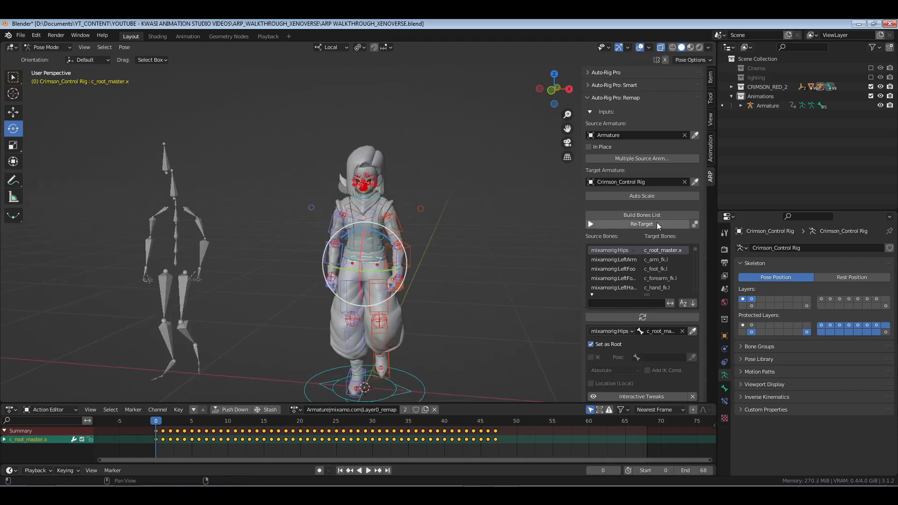
pyautogui.click(630, 252)
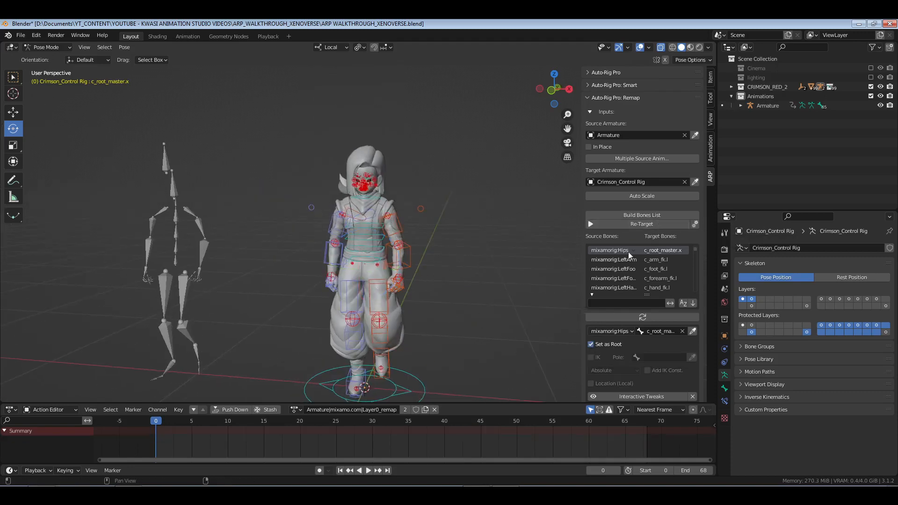
pyautogui.click(660, 226)
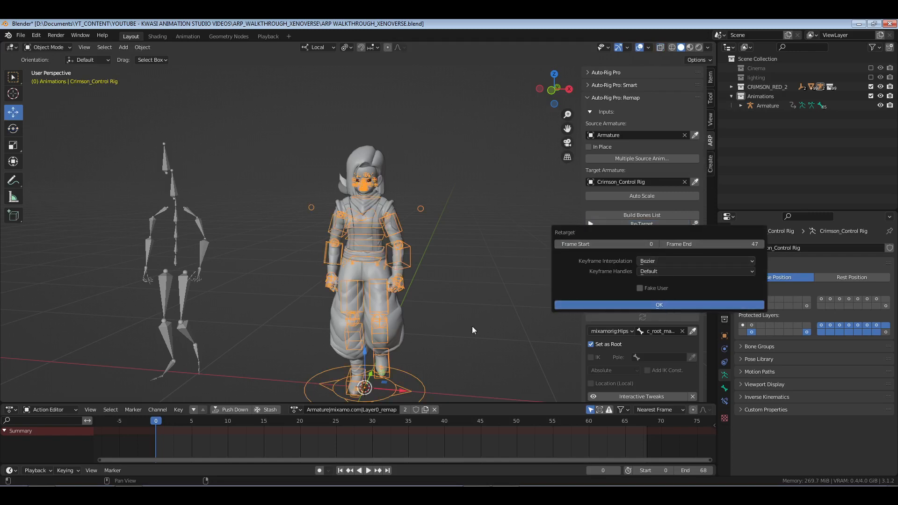
pyautogui.press('Return')
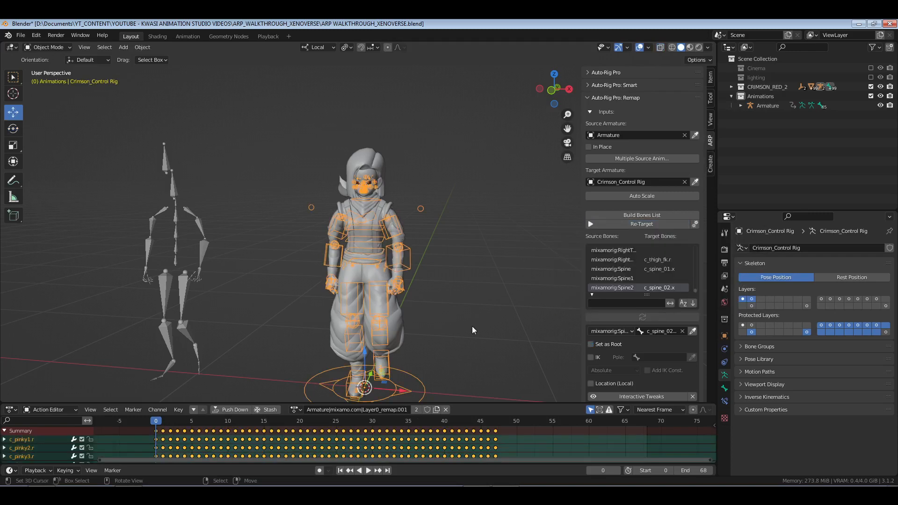
# - Play the new retargeted walk to examine the body and shoulders up close, and return to frame 0
pyautogui.press('space')
pyautogui.moveTo(464, 325); pyautogui.dragTo(401, 288, button='middle')
pyautogui.press('Escape')
pyautogui.scroll(8, 401, 287)
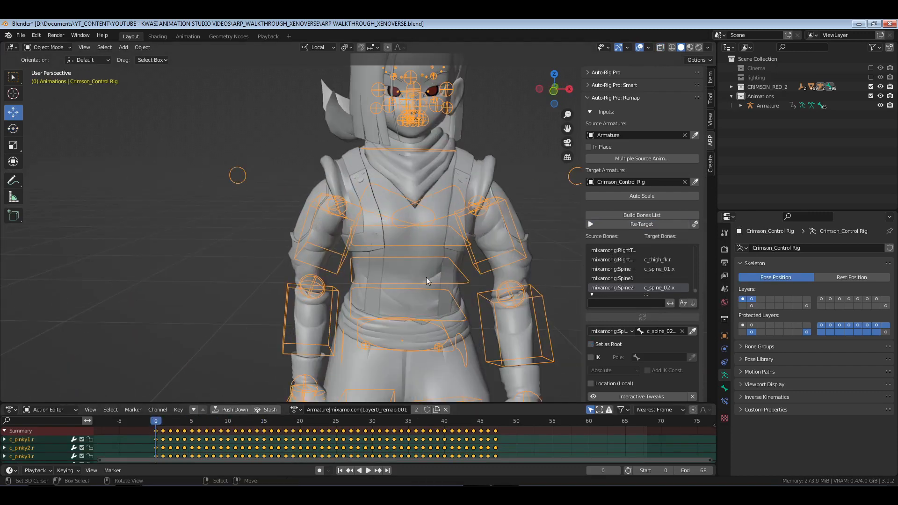
pyautogui.press('space')
pyautogui.press('space')
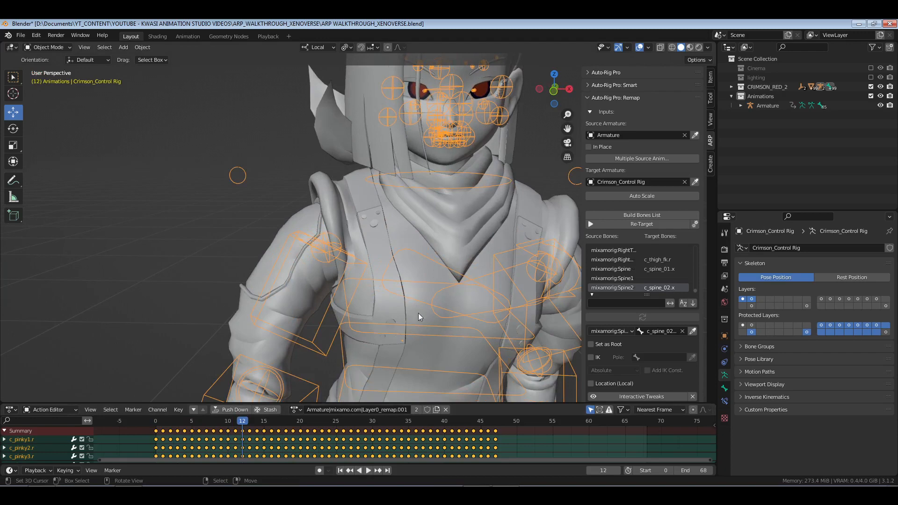
pyautogui.click(339, 470)
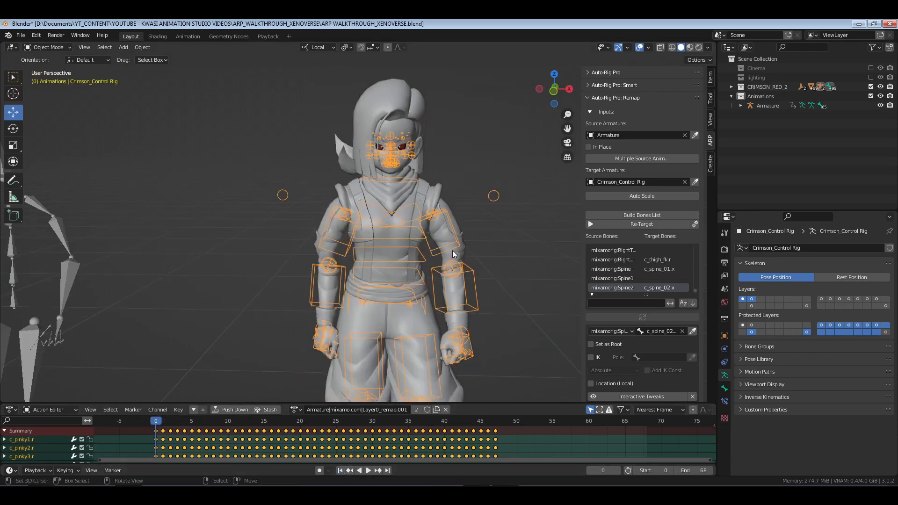
# - Rotate the b_L_ArmHelper bone in Pose Mode to correct the shoulder, and key its rotation at frame 0
pyautogui.click(348, 220)
pyautogui.scroll(3, 417, 256)
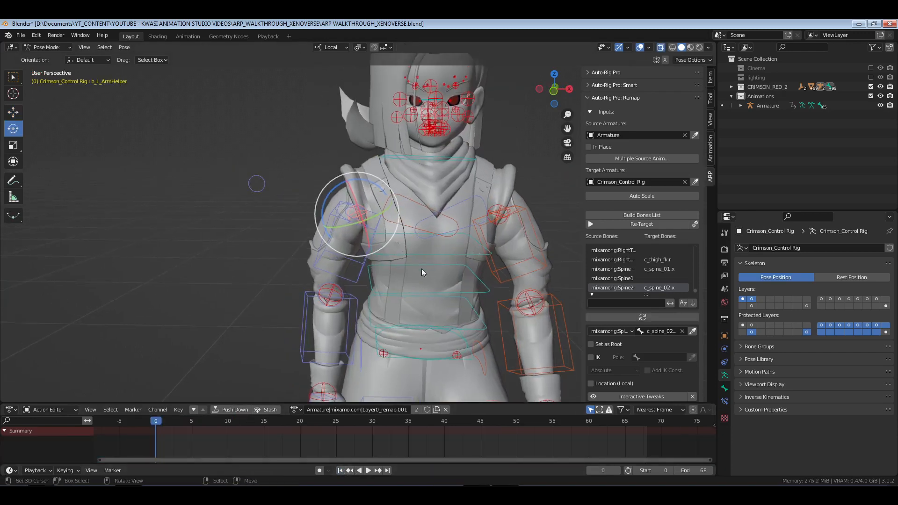
pyautogui.moveTo(421, 273); pyautogui.dragTo(437, 271, button='middle')
pyautogui.scroll(2, 436, 270)
pyautogui.scroll(-3, 374, 196)
pyautogui.moveTo(396, 216); pyautogui.dragTo(396, 224, button='middle')
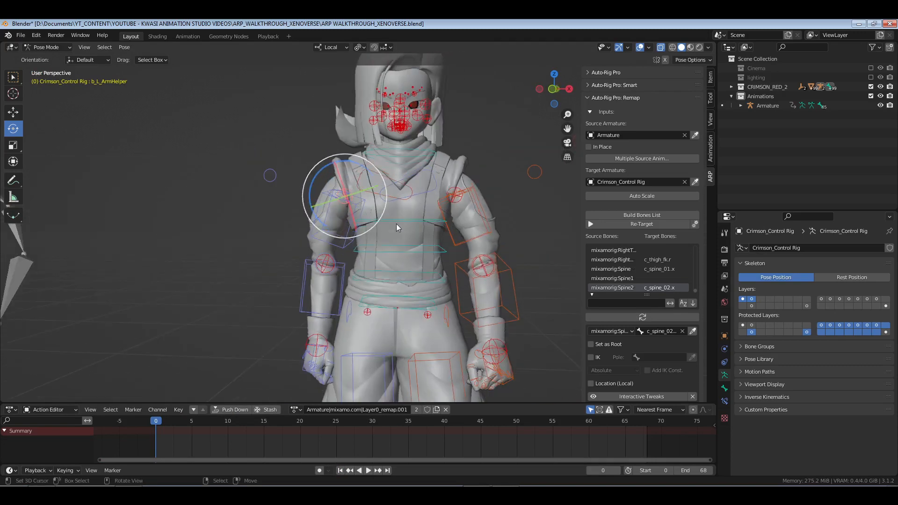
pyautogui.moveTo(361, 167); pyautogui.dragTo(328, 166)
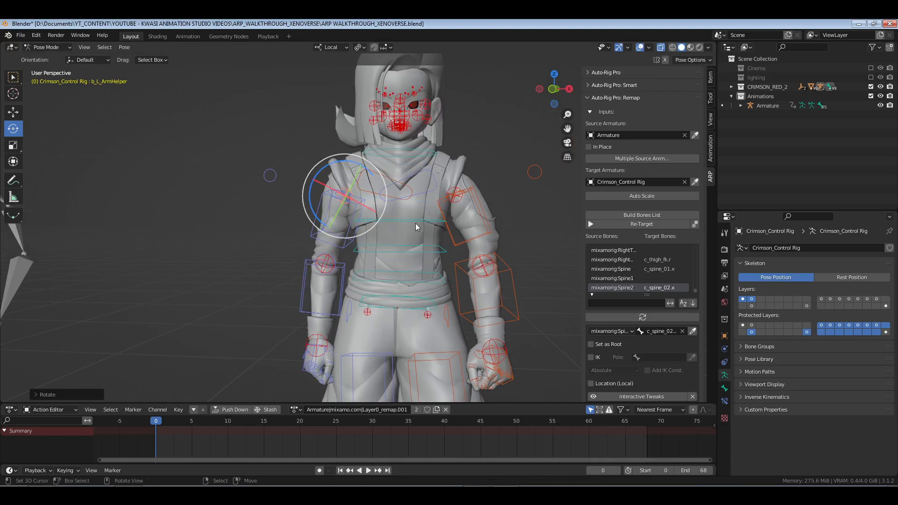
pyautogui.press('i')
pyautogui.click(418, 227)
# - Rotate b_R_ArmHelper to correct the opposite shoulder and insert a rotation keyframe at frame 0
pyautogui.click(451, 188)
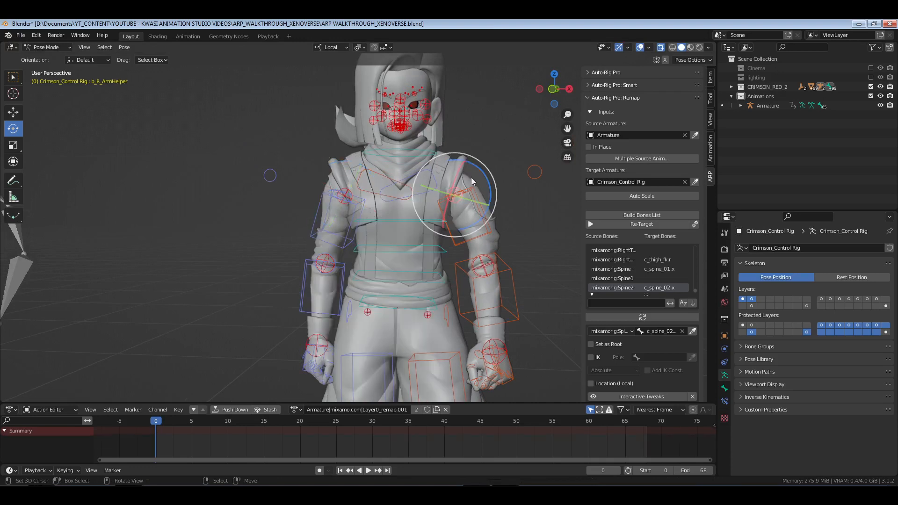
pyautogui.moveTo(484, 171); pyautogui.dragTo(505, 205)
pyautogui.press('i')
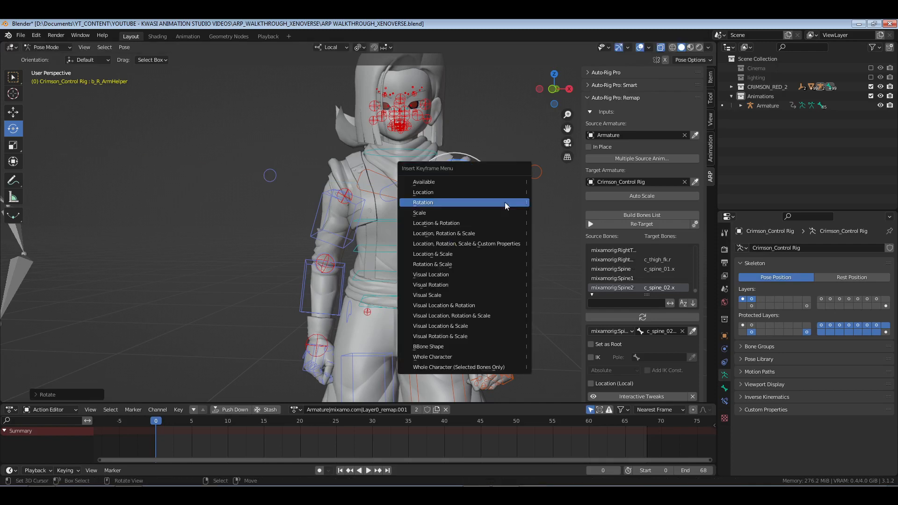
pyautogui.click(505, 203)
# - Save the Blender file and switch the control rig back to Object Mode
pyautogui.scroll(-5, 480, 229)
pyautogui.moveTo(481, 237)
pyautogui.mouseDown(button='middle')
pyautogui.moveTo(426, 256)
pyautogui.moveTo(480, 251)
pyautogui.mouseUp(button='middle')
pyautogui.press('KP_3')
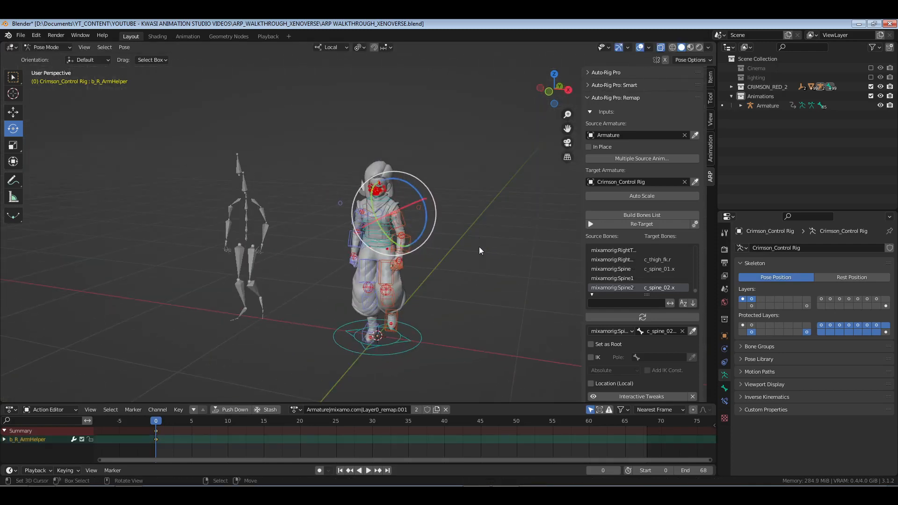
pyautogui.hotkey('alt', 'a')
pyautogui.hotkey('ctrl', 's')
pyautogui.hotkey('ctrl', 'Tab')
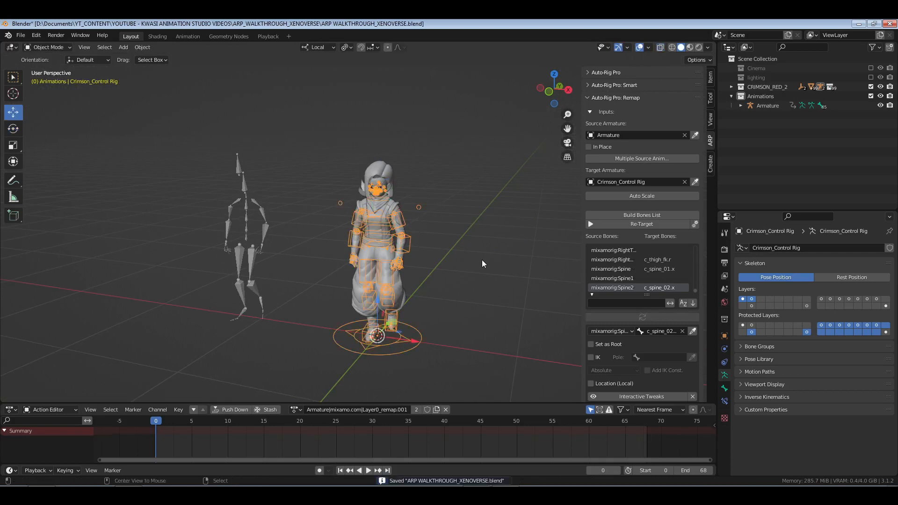
# - Replay the corrected walk and step to frame 17 to examine the arms and hands from the front
pyautogui.press('space')
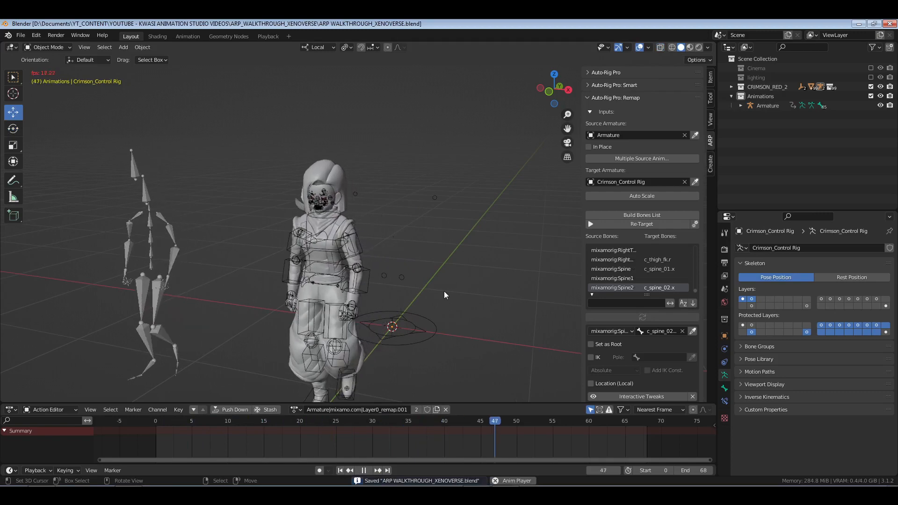
pyautogui.press('space')
pyautogui.hotkey('shift', 'Left')
pyautogui.press('space')
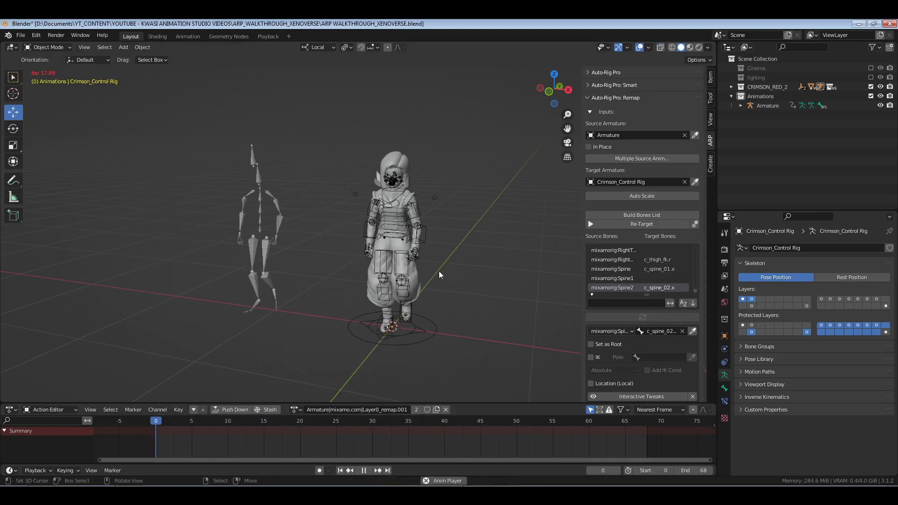
pyautogui.press('space')
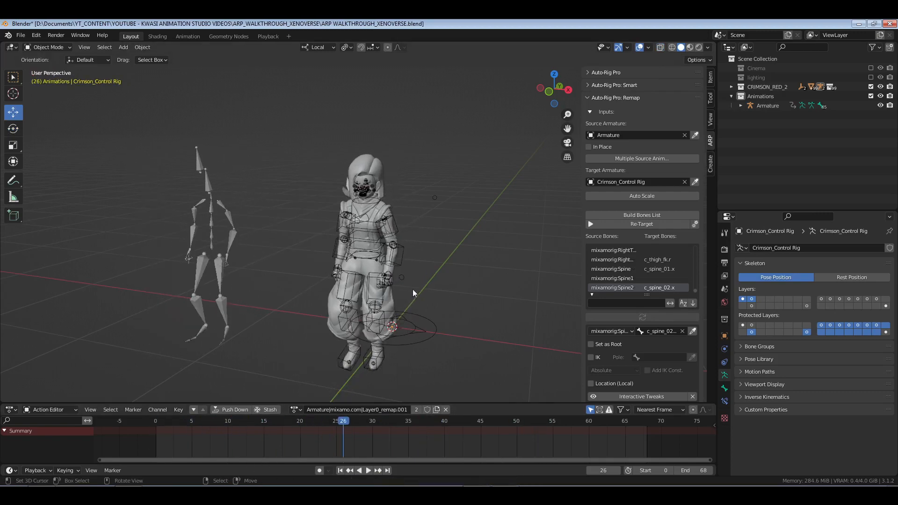
pyautogui.moveTo(413, 294); pyautogui.dragTo(457, 291, button='middle')
pyautogui.scroll(10, 457, 292)
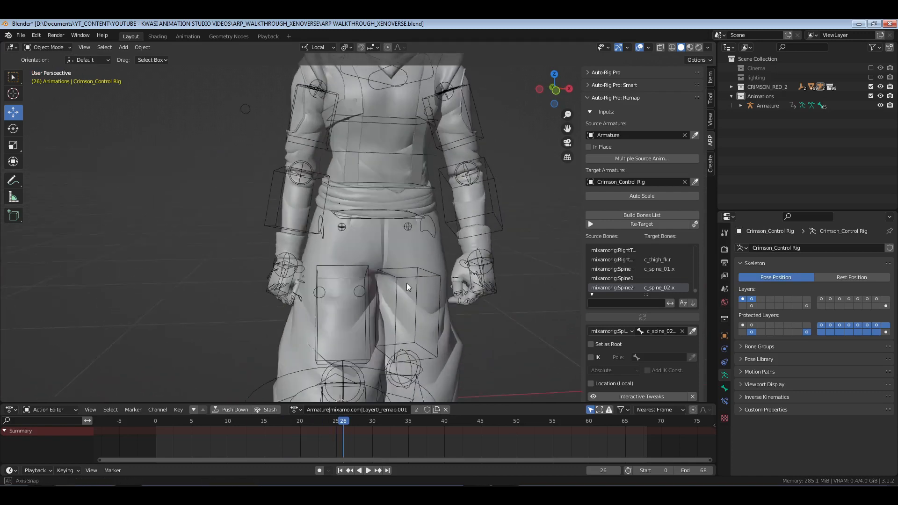
pyautogui.keyDown('alt'); pyautogui.scroll(9, 267, 228); pyautogui.keyUp('alt')
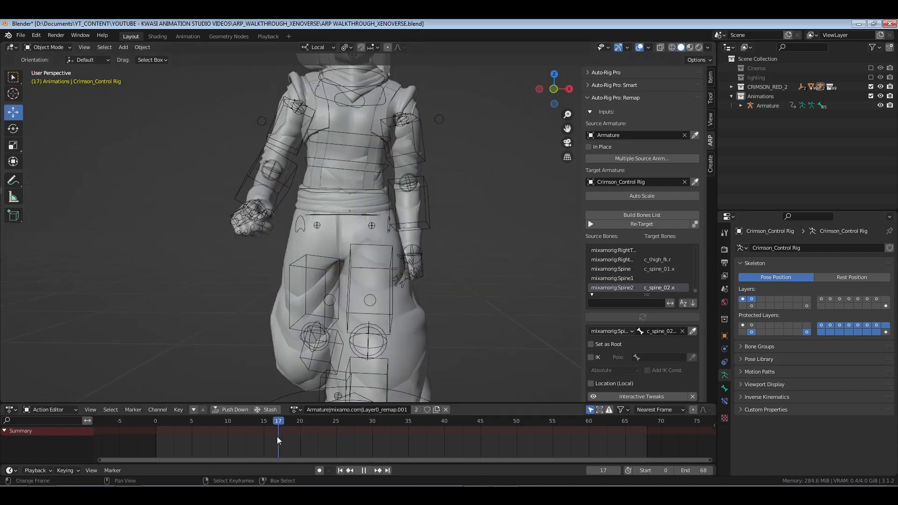
# - Enter Pose Mode at frame 17 and select the c_thumb1.r bone on the character's clenched hand
pyautogui.click(267, 213)
pyautogui.hotkey('ctrl', 'Tab')
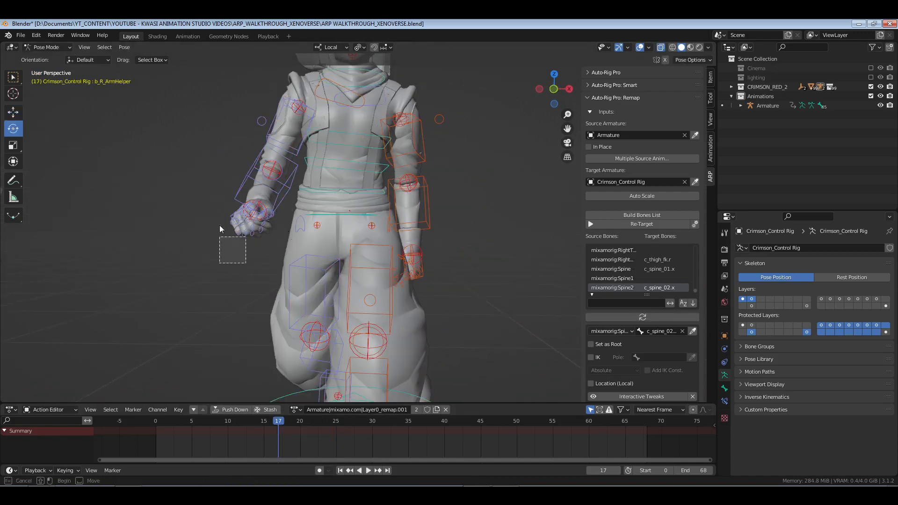
pyautogui.click(235, 210)
pyautogui.scroll(8, 235, 210)
pyautogui.click(242, 210)
pyautogui.moveTo(412, 244); pyautogui.dragTo(375, 253, button='middle')
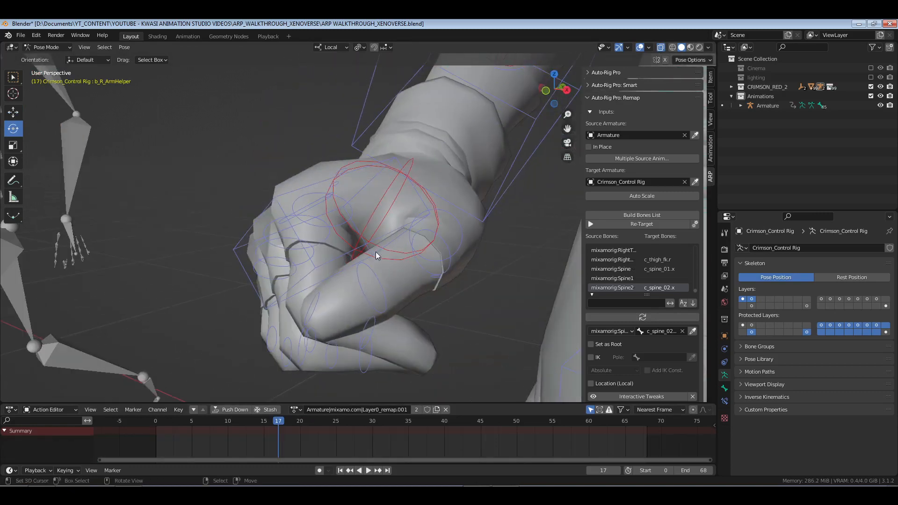
pyautogui.scroll(-3, 376, 253)
pyautogui.click(414, 233)
pyautogui.moveTo(447, 274); pyautogui.dragTo(402, 295, button='middle')
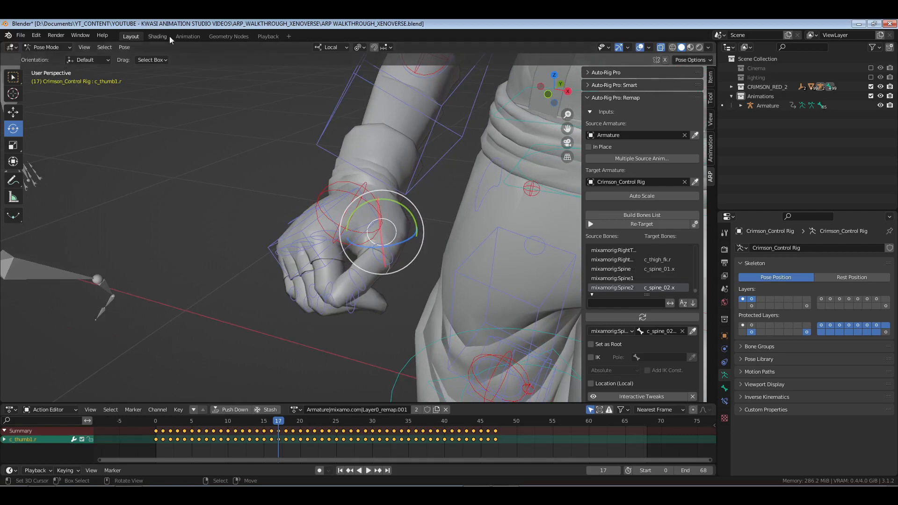
# - Switch to the Animation workspace, turn the camera viewport into a Graph Editor, and frame the thumb's curves and bone
pyautogui.click(178, 37)
pyautogui.click(12, 47)
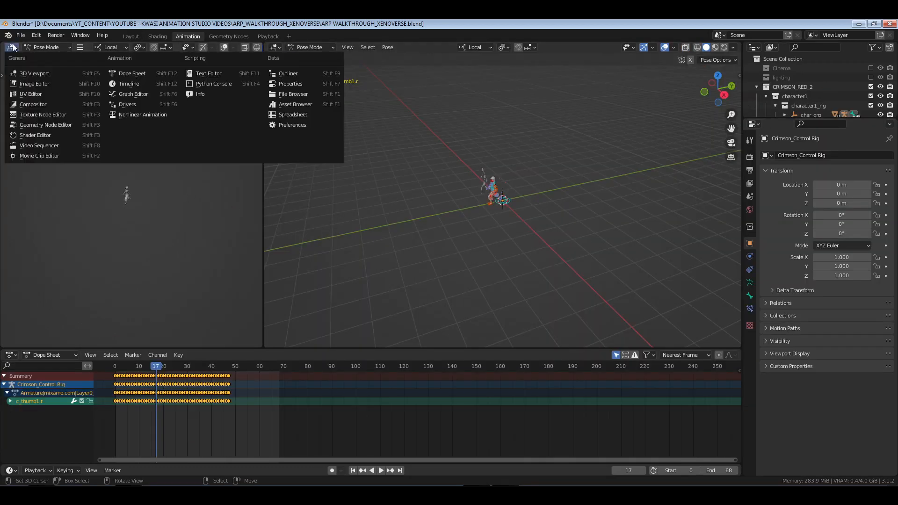
pyautogui.click(138, 94)
pyautogui.press('Home')
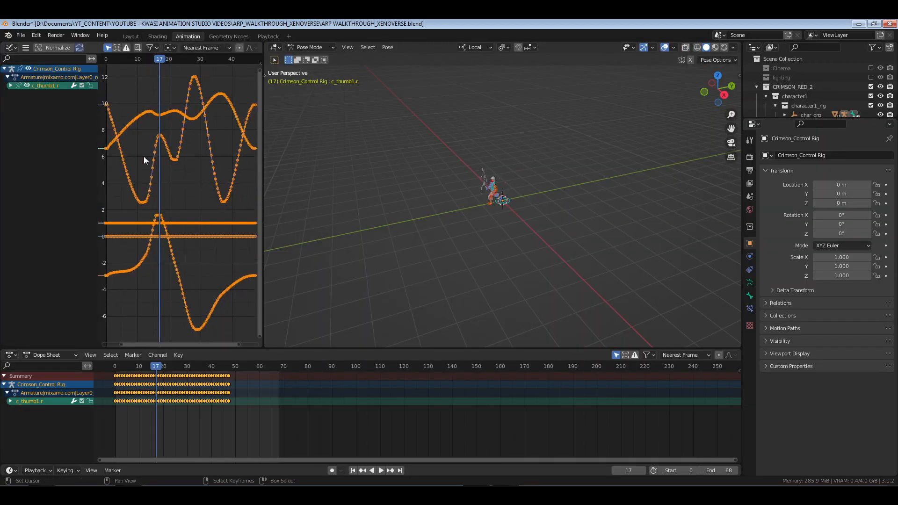
pyautogui.press('KP_Decimal')
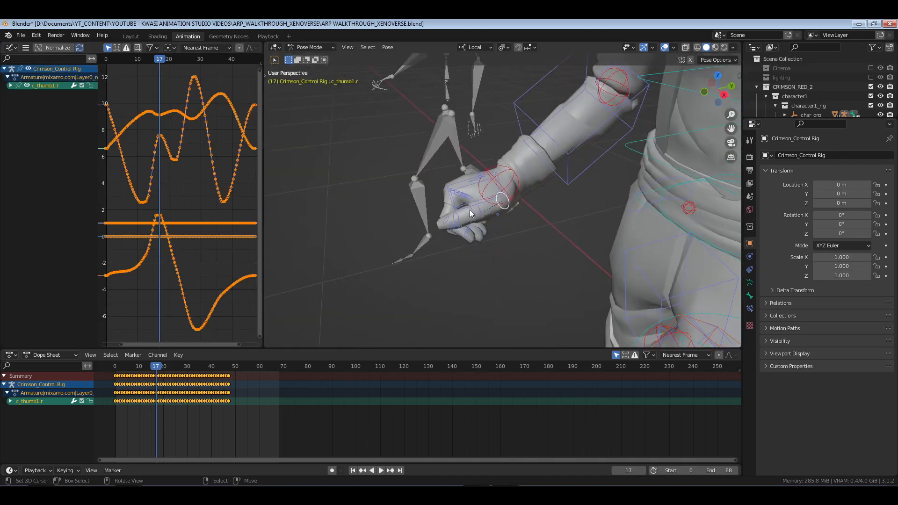
# - Expand the c_thumb1.r channels in the Graph Editor and show the 3D Viewport's toolbar
pyautogui.click(10, 85)
pyautogui.click(25, 48)
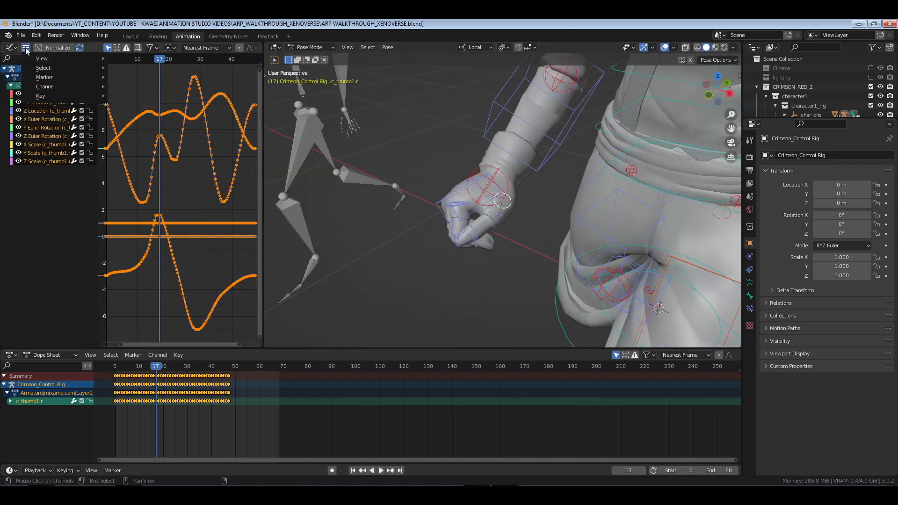
pyautogui.moveTo(49, 57)
pyautogui.click(158, 169)
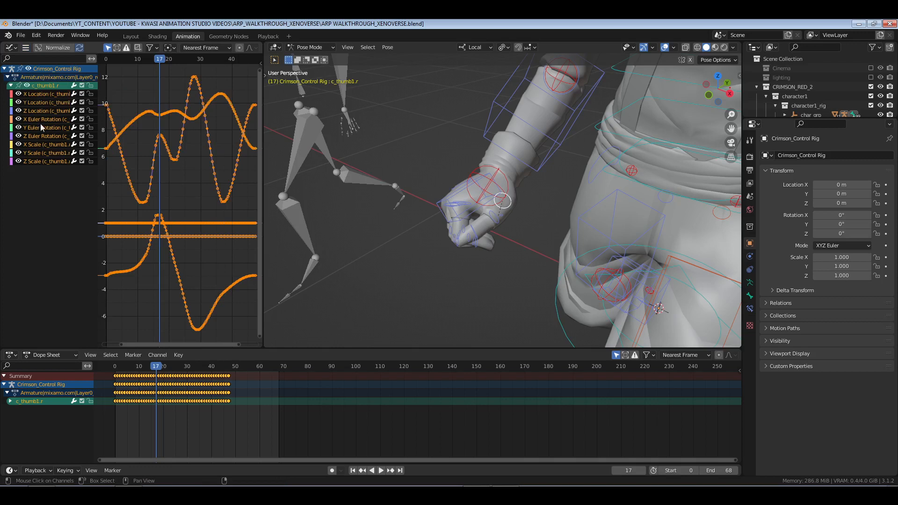
pyautogui.press('t')
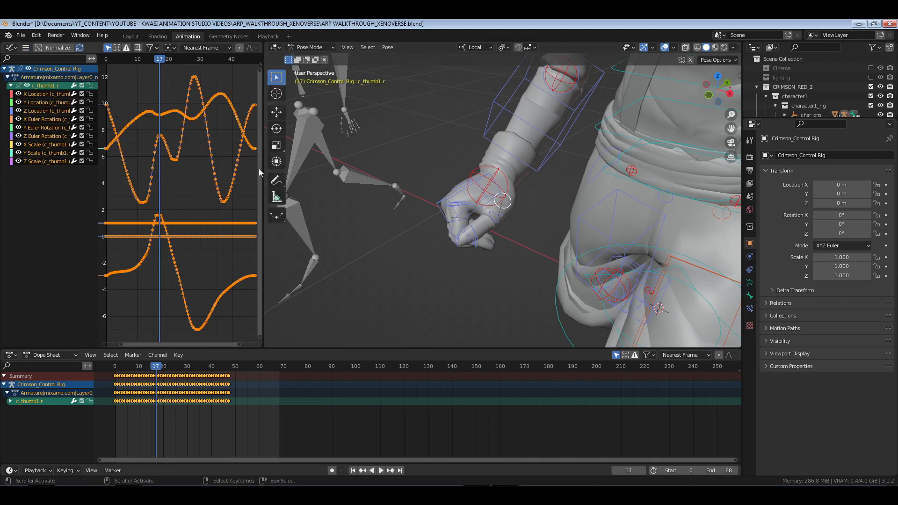
# - Activate the Rotate tool and raise the X Euler Rotation curve of c_thumb1.r by about 6.6 units
pyautogui.click(277, 133)
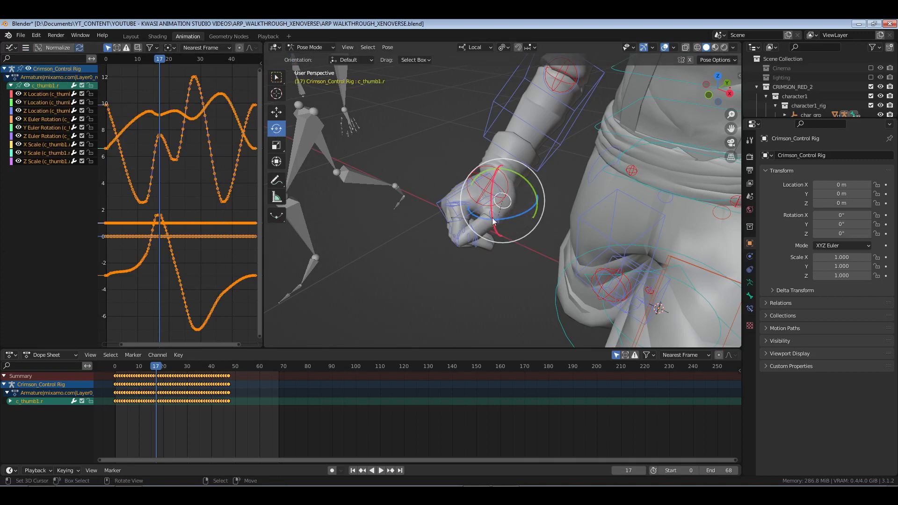
pyautogui.click(41, 120)
pyautogui.press('g')
pyautogui.press('y')
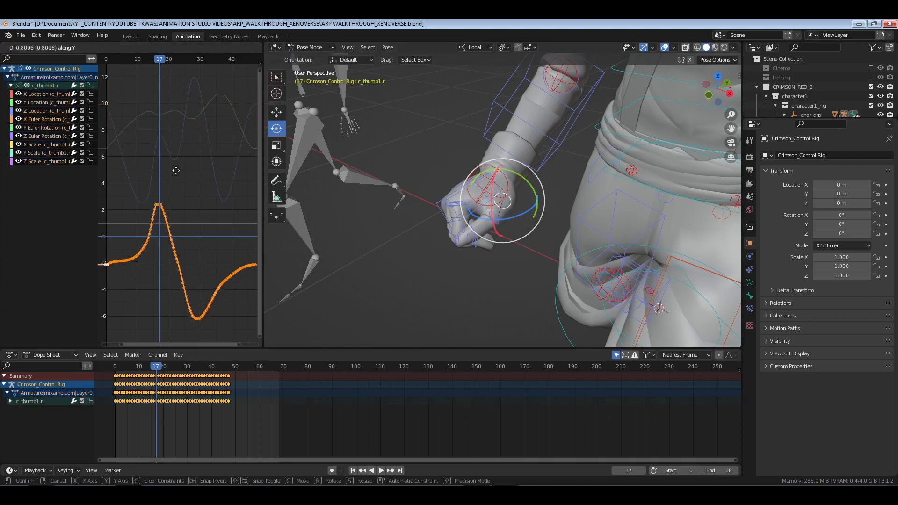
pyautogui.click(162, 92)
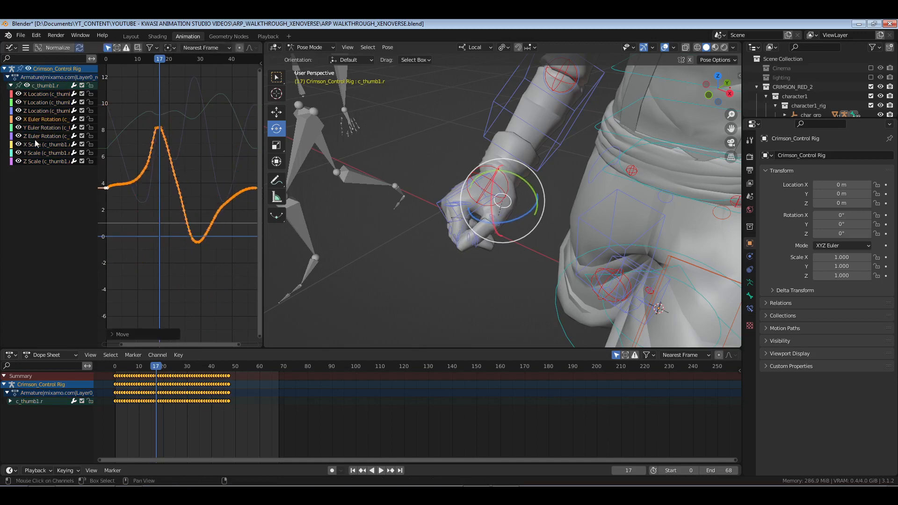
# - Lower the Z Euler Rotation curve of c_thumb1.r by about 2.3 units
pyautogui.click(35, 136)
pyautogui.press('g')
pyautogui.press('y')
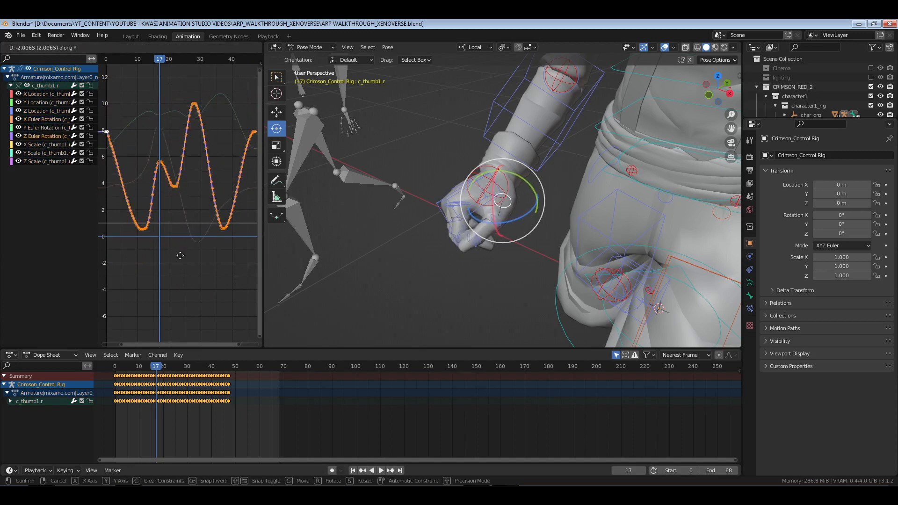
pyautogui.click(179, 262)
# - Raise the whole Y Euler Rotation curve of c_thumb1.r, then check the thumb from the front of the hand
pyautogui.click(41, 130)
pyautogui.press('g')
pyautogui.press('y')
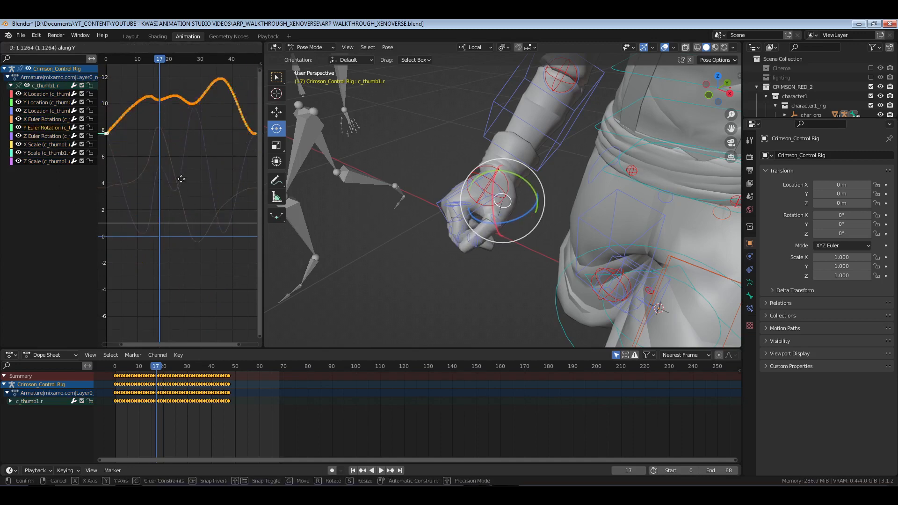
pyautogui.click(165, 95)
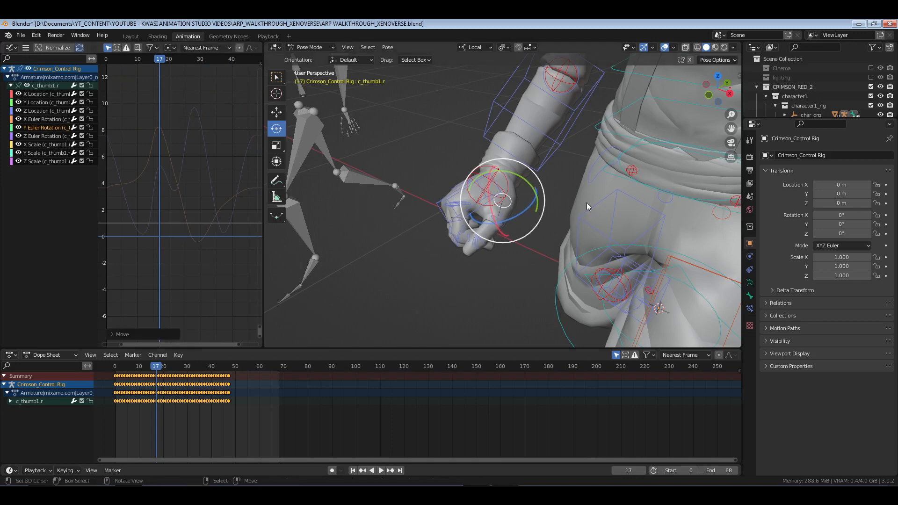
pyautogui.moveTo(587, 203)
pyautogui.mouseDown(button='middle')
pyautogui.moveTo(631, 187)
pyautogui.moveTo(580, 201)
pyautogui.mouseUp(button='middle')
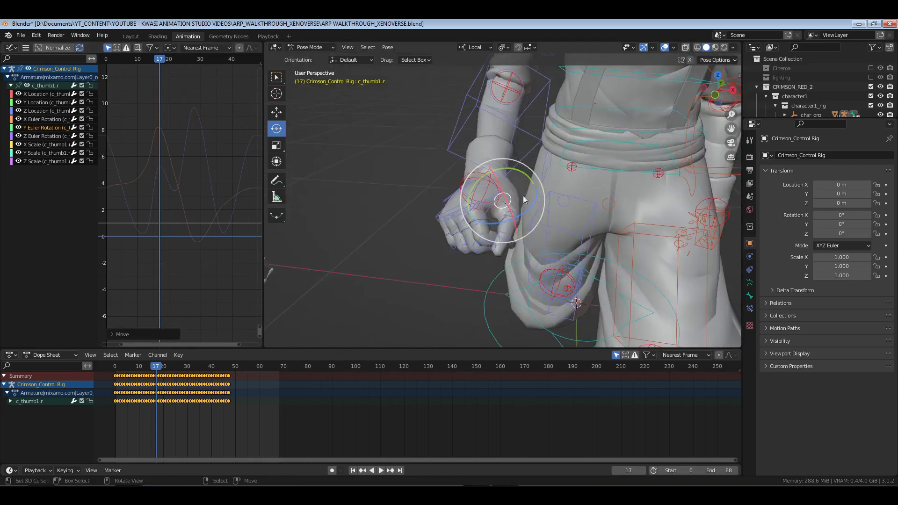
# - Lower the Z Euler Rotation curve of c_thumb1.r further, until its first key sits at about 2.5
pyautogui.click(46, 135)
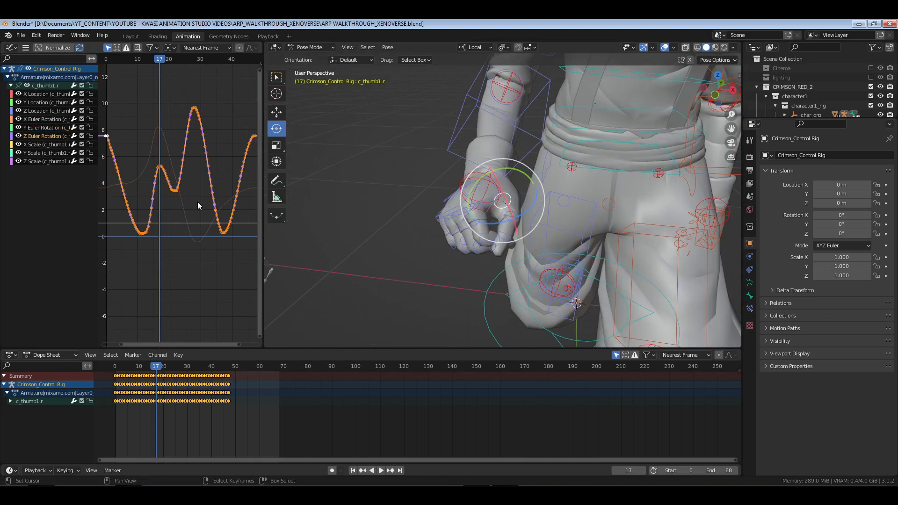
pyautogui.press('g')
pyautogui.press('y')
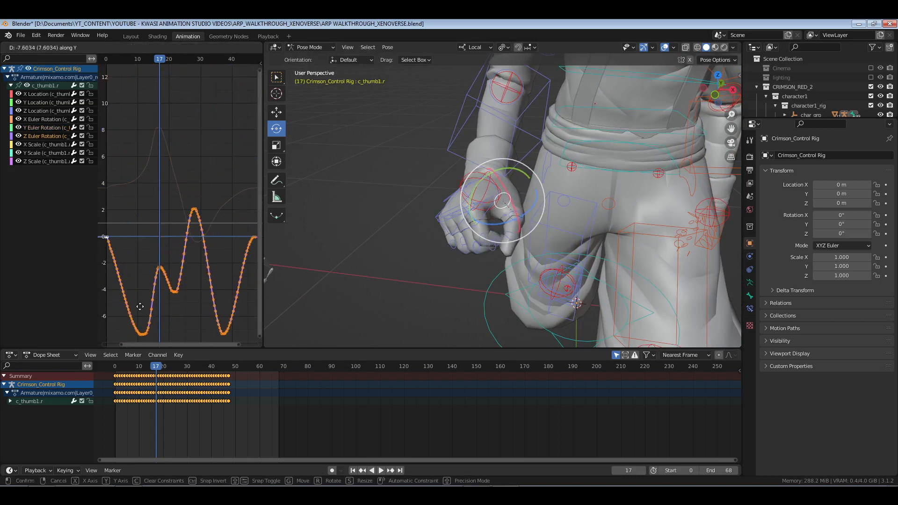
pyautogui.click(518, 214)
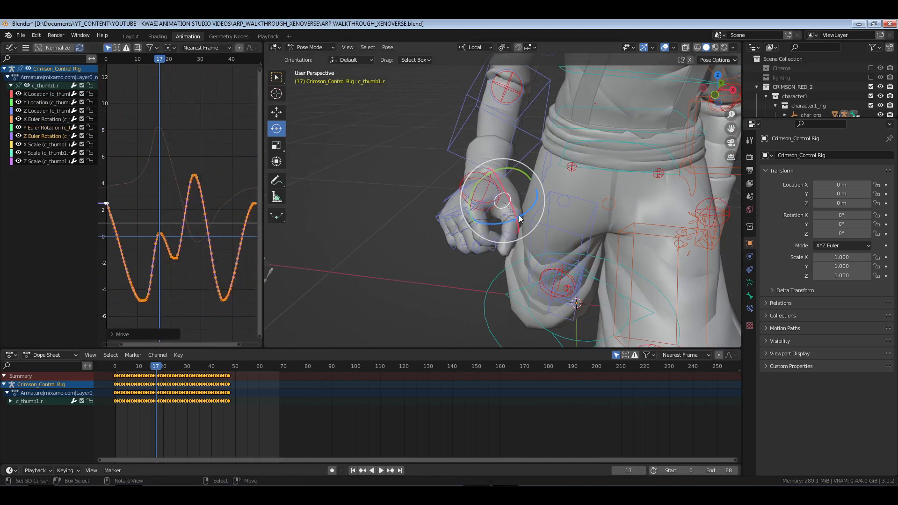
# - Select the c_thumb2.r bone and raise its X Euler Rotation curve by about 6.6 units
pyautogui.click(517, 216)
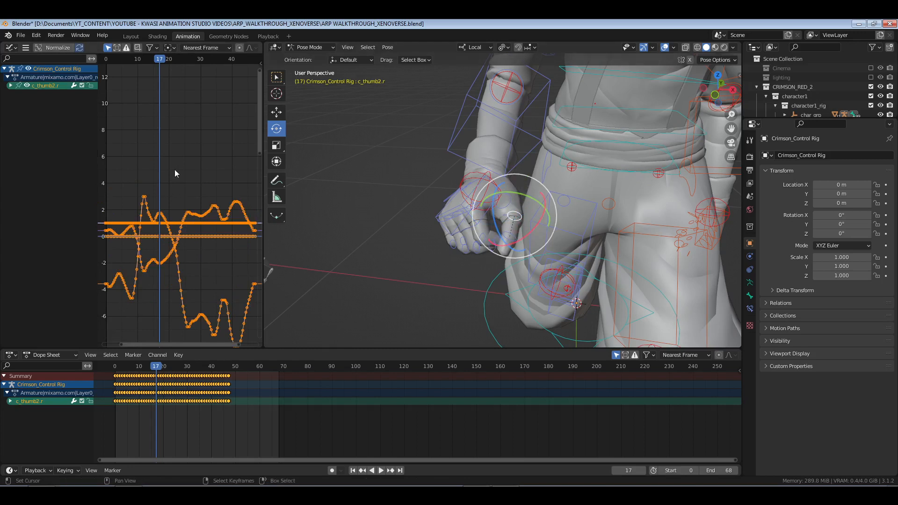
pyautogui.press('Home')
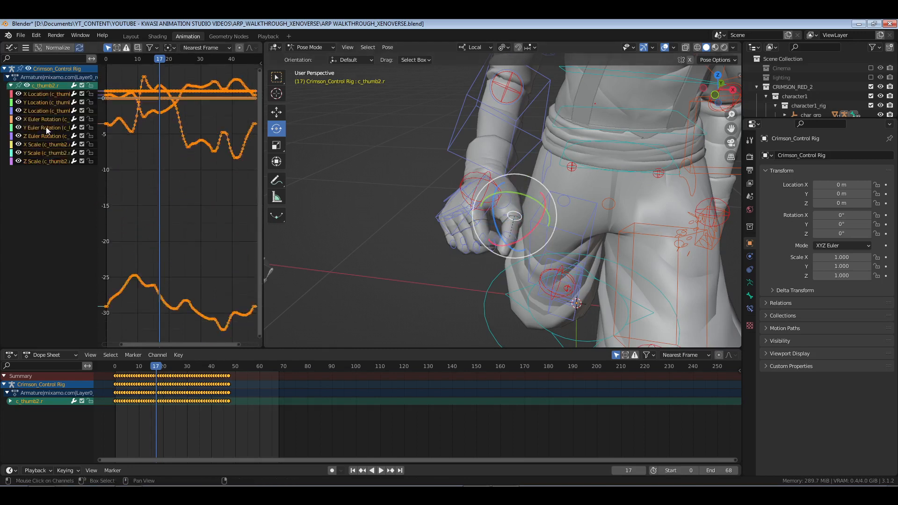
pyautogui.click(46, 120)
pyautogui.press('g')
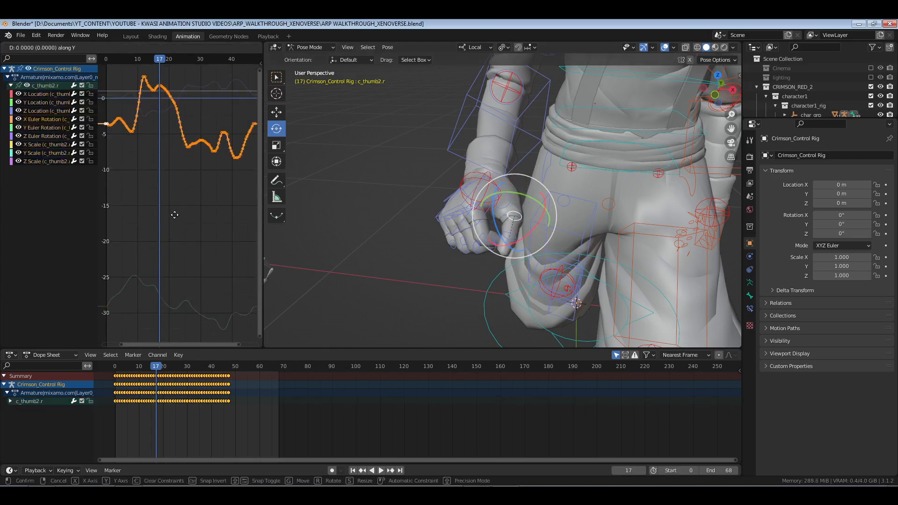
pyautogui.press('y')
pyautogui.click(176, 190)
pyautogui.scroll(-8, 322, 178)
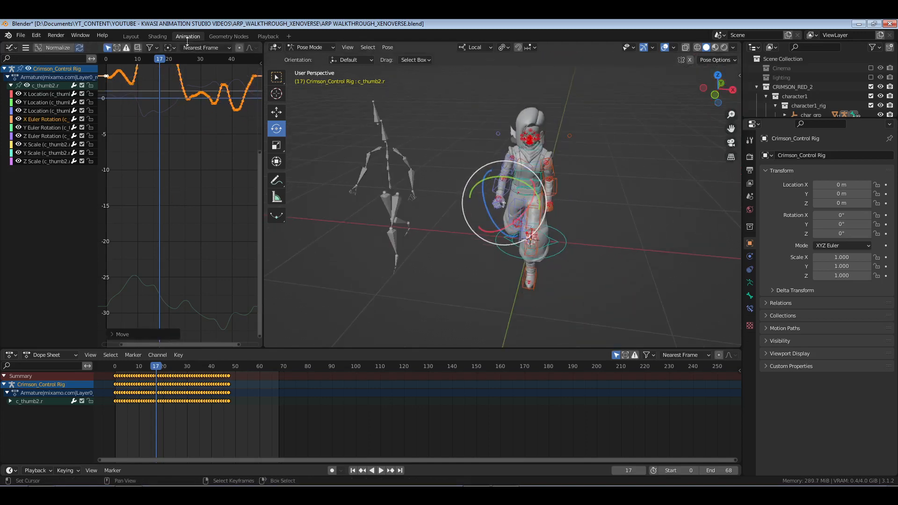
# - Switch to the Layout workspace, rewind to frame 0 and hide the viewport overlays with the full character in view
pyautogui.click(130, 37)
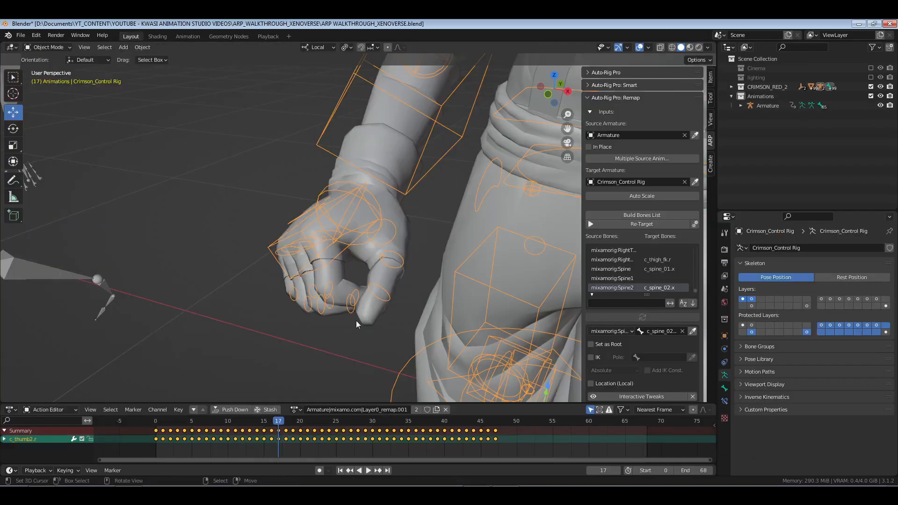
pyautogui.click(135, 430)
pyautogui.scroll(-7, 381, 185)
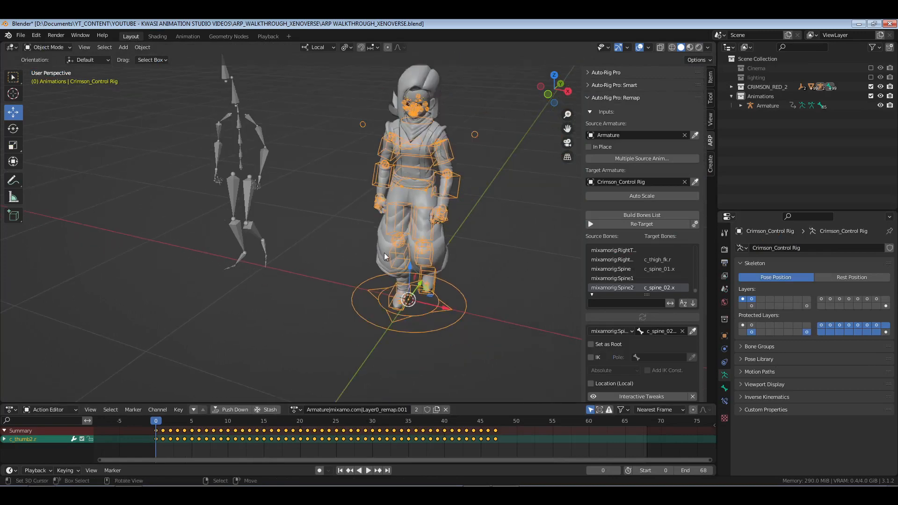
pyautogui.moveTo(384, 252); pyautogui.dragTo(405, 240, button='middle')
pyautogui.scroll(-3, 393, 244)
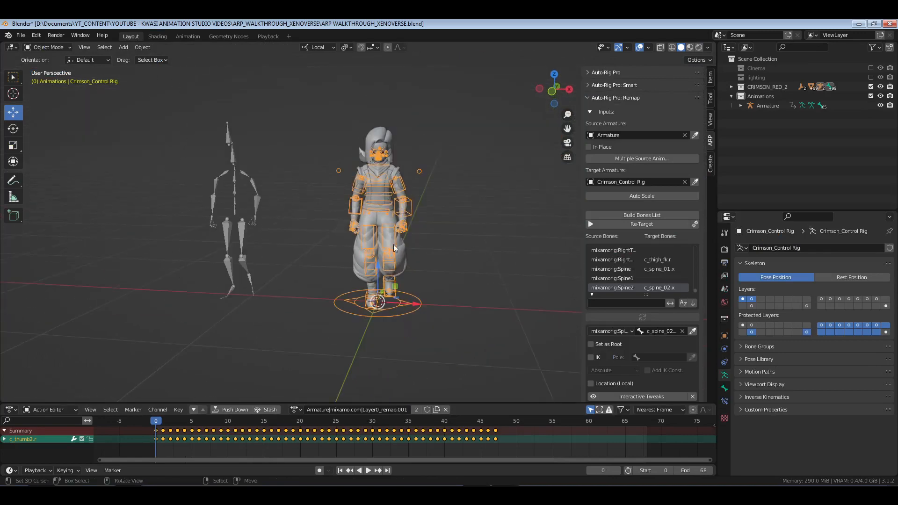
pyautogui.click(640, 47)
# - Play the walk repeatedly from frame 0 without overlays to examine the corrected thumb and hand motion
pyautogui.press('space')
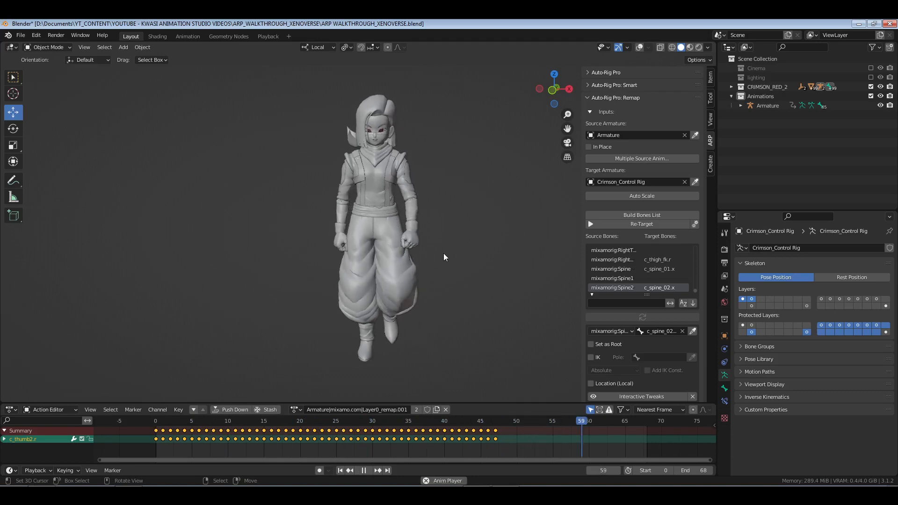
pyautogui.press('space')
pyautogui.click(156, 445)
pyautogui.press('space')
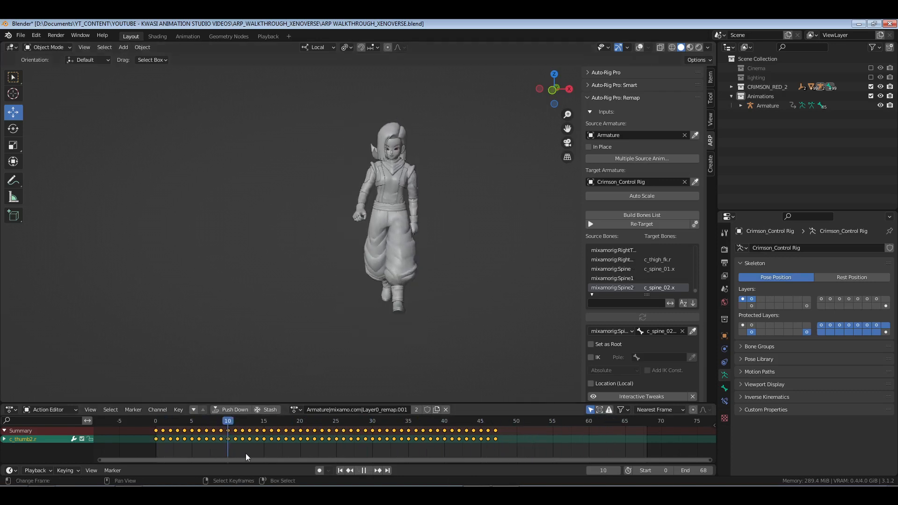
pyautogui.moveTo(348, 454); pyautogui.dragTo(141, 448)
pyautogui.press('space')
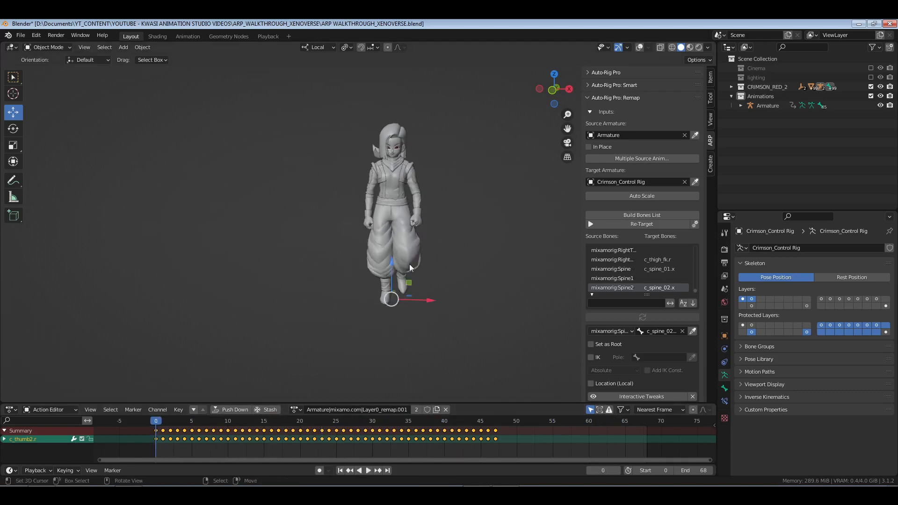
# - Turn the viewport overlays back on, deselect everything and save the file
pyautogui.moveTo(409, 263); pyautogui.dragTo(357, 260, button='middle')
pyautogui.keyDown('shift'); pyautogui.moveTo(476, 234); pyautogui.dragTo(462, 285, button='middle'); pyautogui.keyUp('shift')
pyautogui.click(639, 47)
pyautogui.click(391, 276)
pyautogui.hotkey('ctrl', 's')
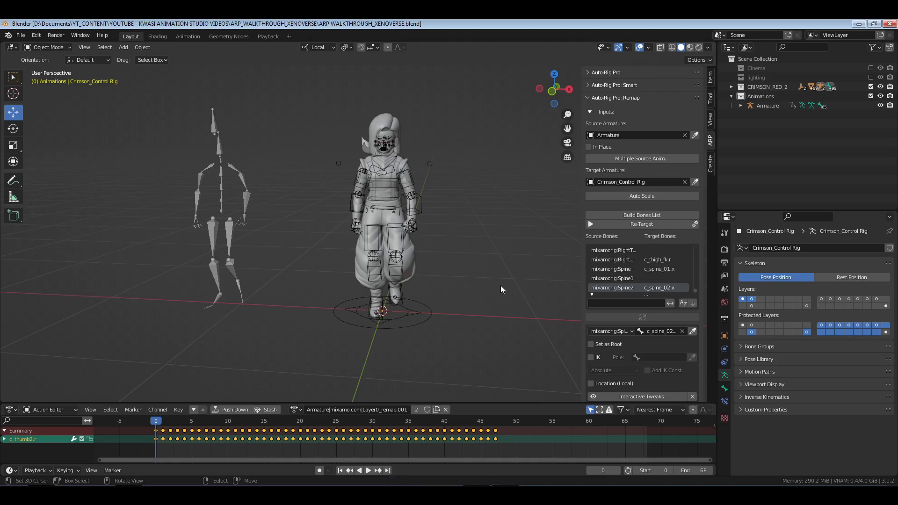
pyautogui.scroll(3, 422, 217)
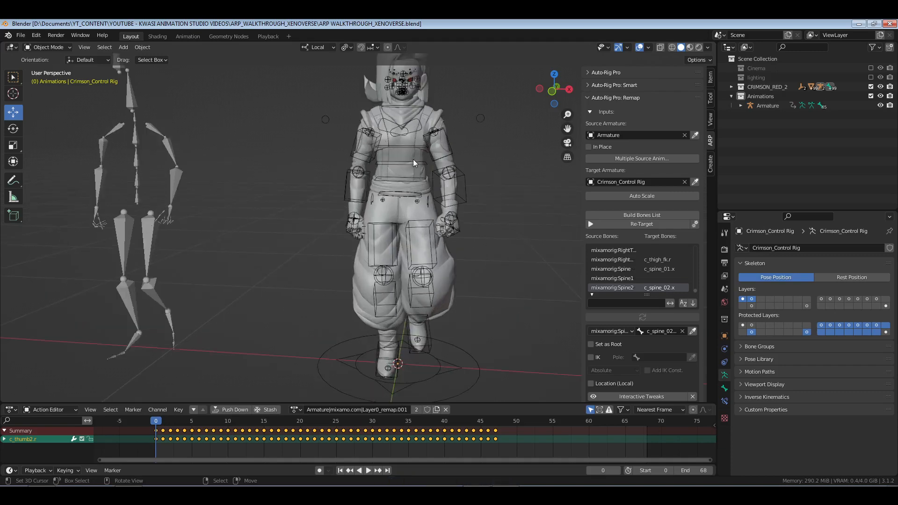
pyautogui.click(414, 158)
pyautogui.hotkey('ctrl', 'Tab')
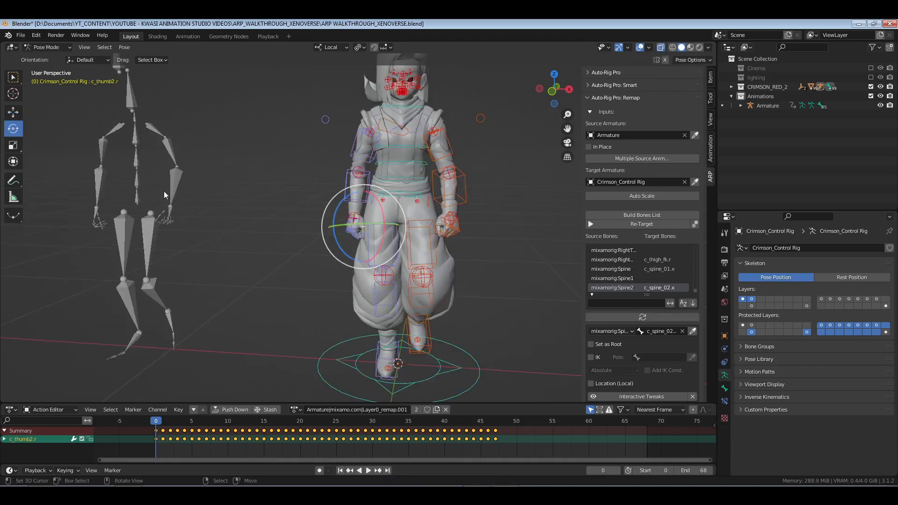
pyautogui.hotkey('ctrl', 'Tab')
# - Enter Pose Mode on the Mixamo Armature and inspect its spine and hip bones one by one, then deselect them
pyautogui.rightClick(137, 180)
pyautogui.hotkey('ctrl', 'Tab')
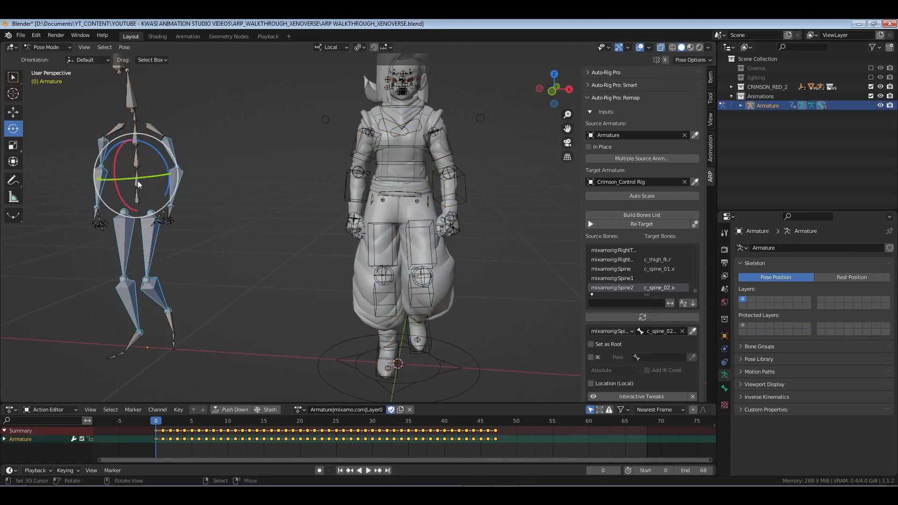
pyautogui.rightClick(136, 179)
pyautogui.rightClick(137, 158)
pyautogui.rightClick(136, 144)
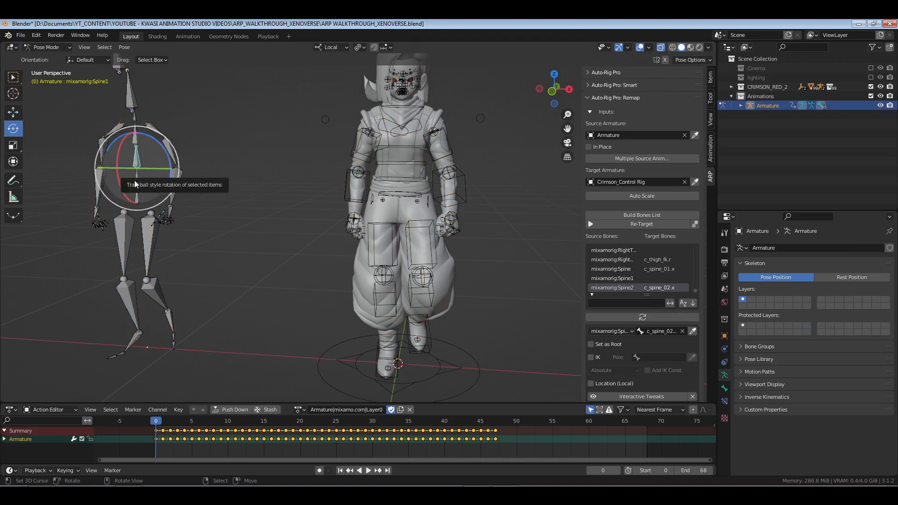
pyautogui.rightClick(138, 189)
pyautogui.rightClick(136, 198)
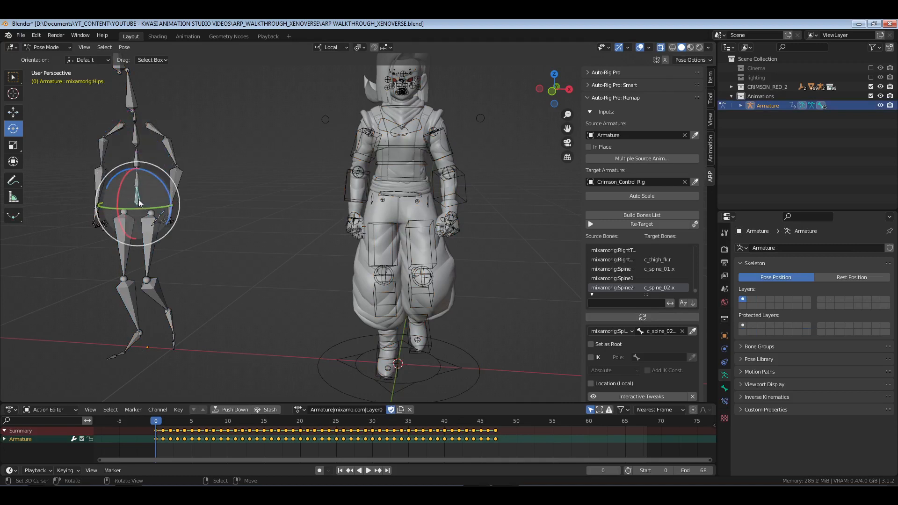
pyautogui.hotkey('alt', 'a')
# - Choose mixamorig:Spine1 in the remap bones list and select the control rig's c_spine_01.x bone in Pose Mode
pyautogui.click(653, 279)
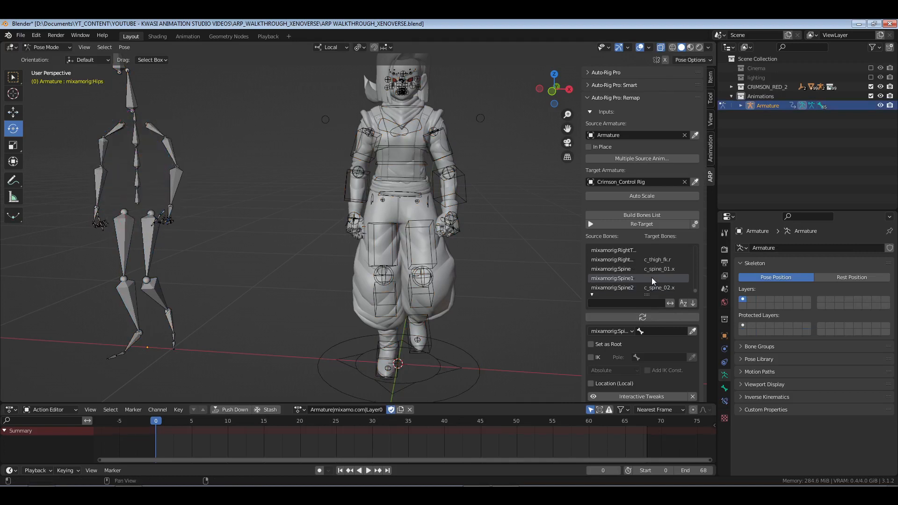
pyautogui.hotkey('ctrl', 'Tab')
pyautogui.rightClick(422, 163)
pyautogui.hotkey('ctrl', 'Tab')
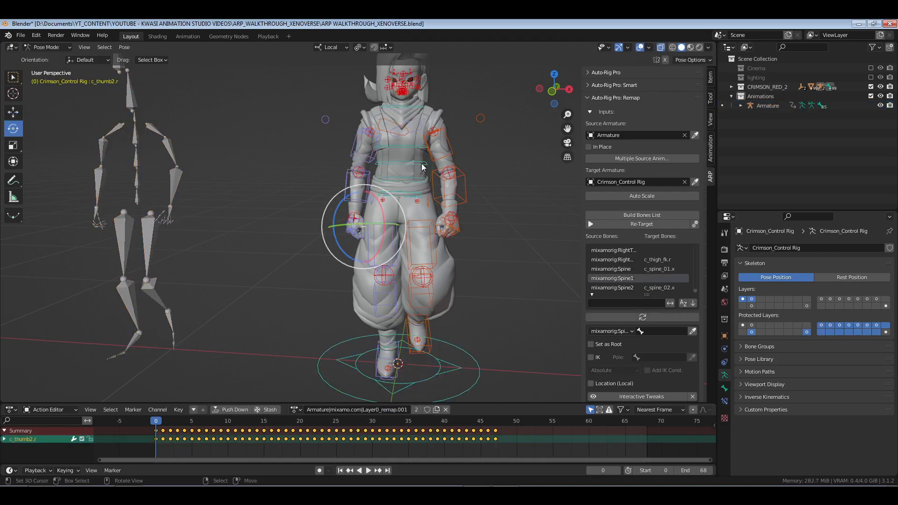
pyautogui.rightClick(411, 200)
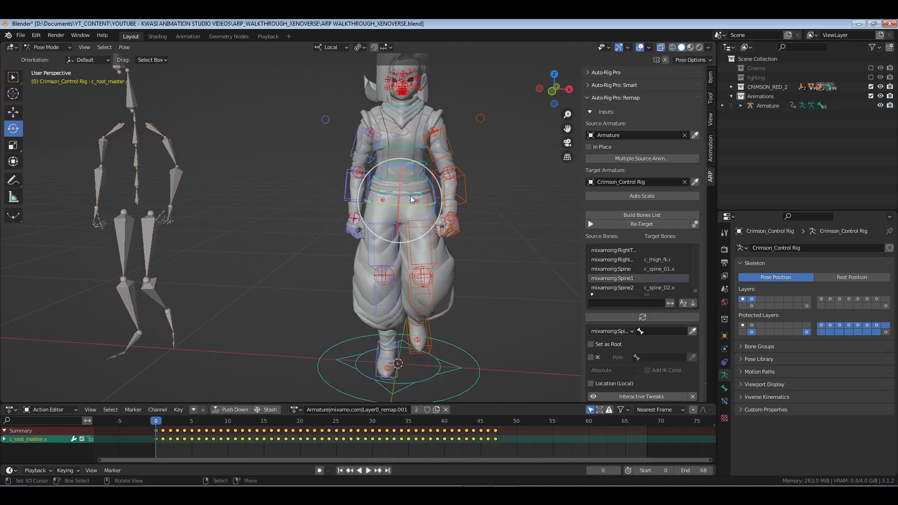
pyautogui.rightClick(411, 178)
# - Map the source bone mixamorig:Spine1 to the control rig's c_spine_02.x bone
pyautogui.click(658, 316)
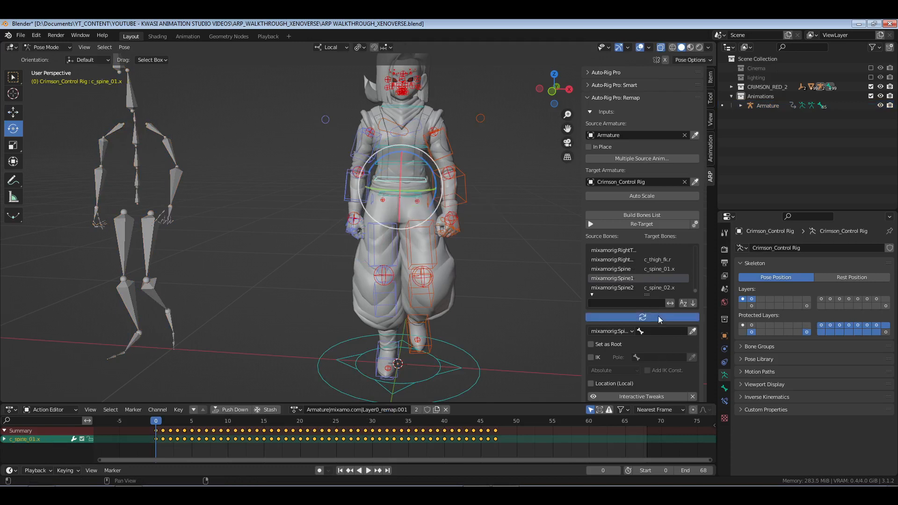
pyautogui.click(657, 278)
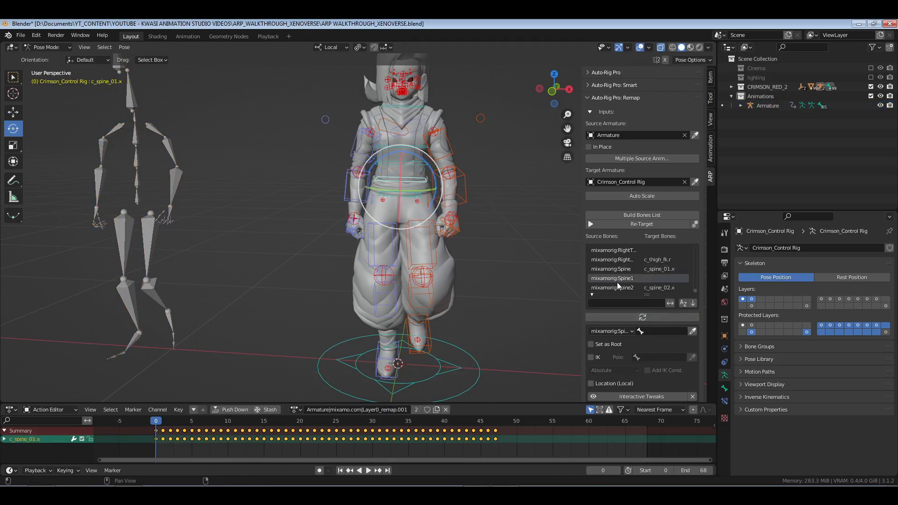
pyautogui.rightClick(415, 164)
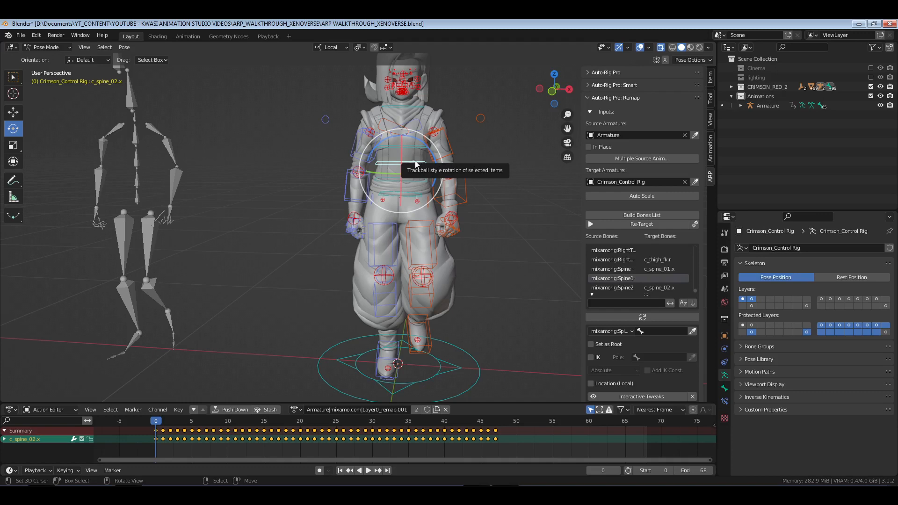
pyautogui.click(693, 331)
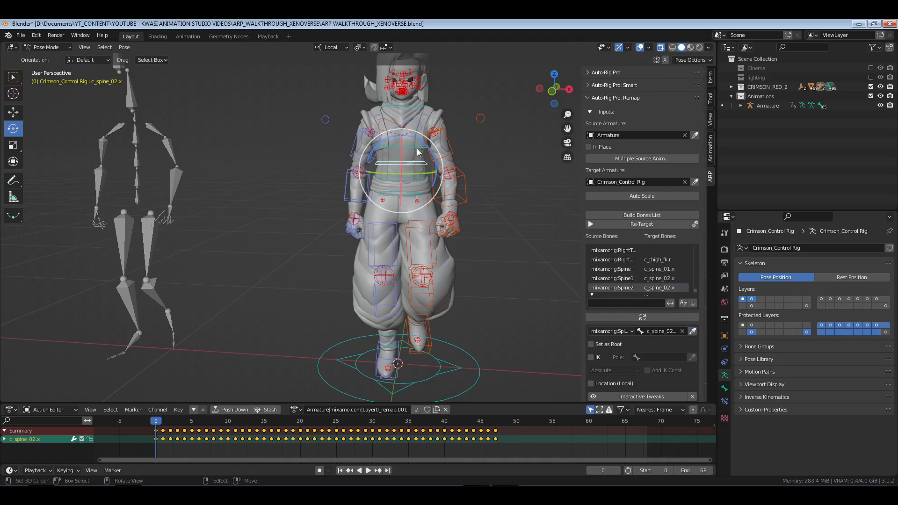
# - Map the source bone mixamorig:Spine2 to the control rig's c_spine_03.x bone
pyautogui.rightClick(416, 148)
pyautogui.click(692, 332)
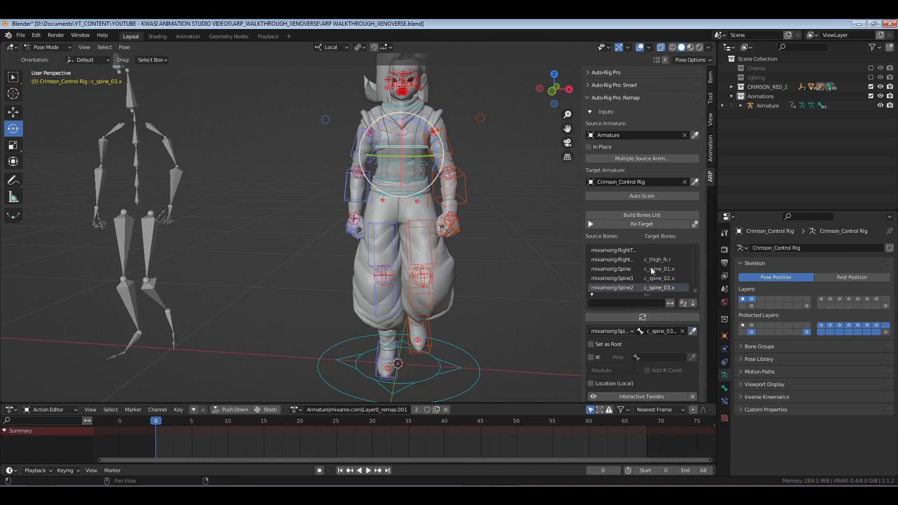
pyautogui.scroll(2, 651, 269)
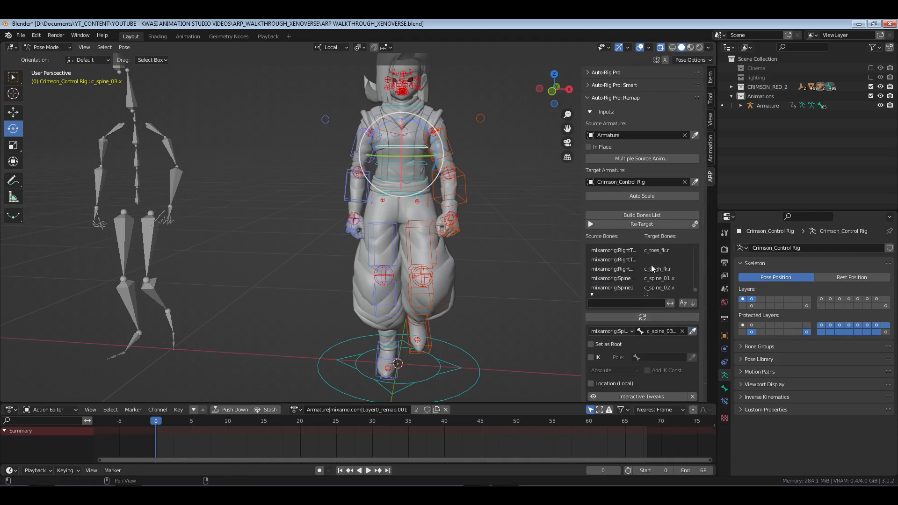
# - Re-target the Mixamo Armature's animation onto Crimson_Control Rig for frames 0 to 47 with Bezier keyframe interpolation
pyautogui.scroll(-1, 653, 263)
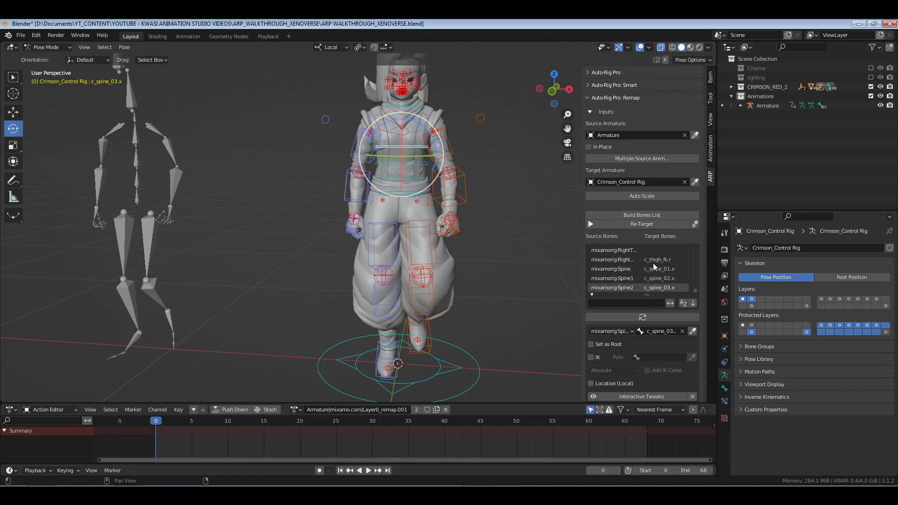
pyautogui.scroll(-3, 482, 254)
pyautogui.moveTo(483, 254); pyautogui.dragTo(496, 241, button='middle')
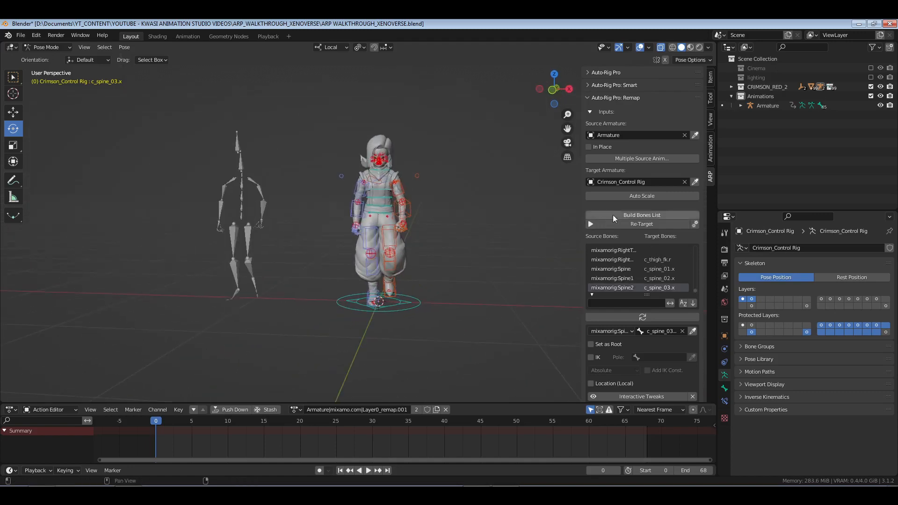
pyautogui.click(646, 224)
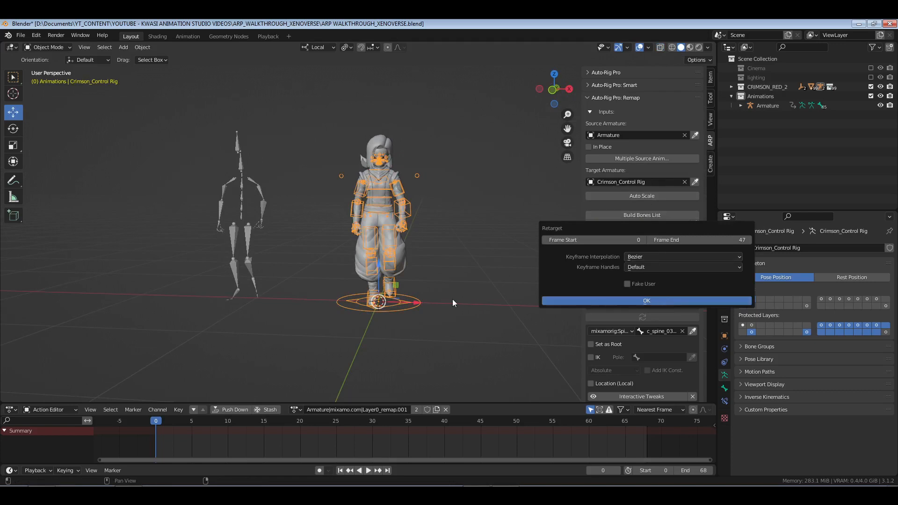
pyautogui.press('Return')
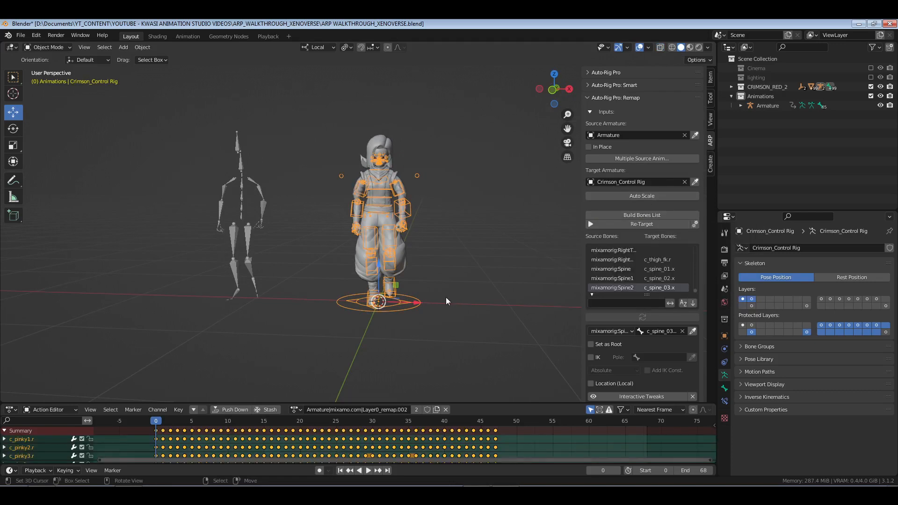
# - Play the retargeted walk, hide the viewport overlays, and replay it from frame 0 to check the character's motion
pyautogui.moveTo(445, 297)
pyautogui.mouseDown(button='middle')
pyautogui.moveTo(450, 281)
pyautogui.moveTo(460, 287)
pyautogui.mouseUp(button='middle')
pyautogui.press('space')
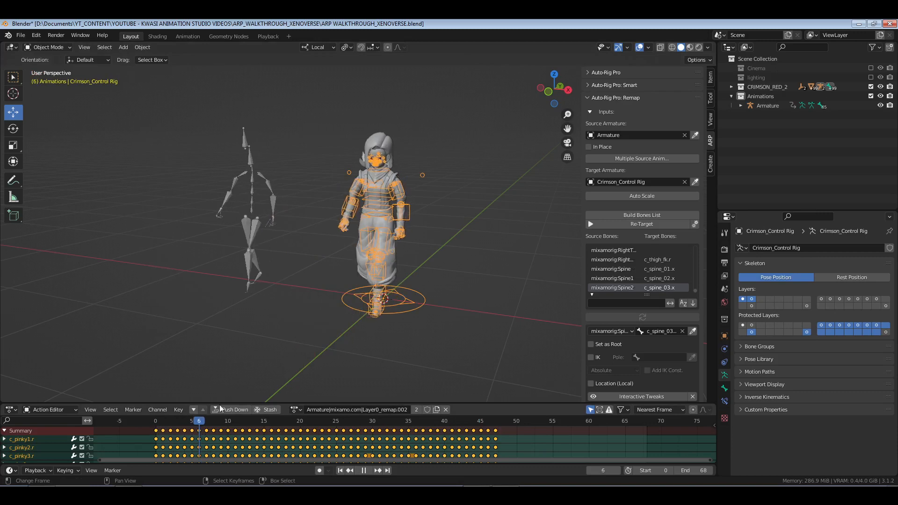
pyautogui.hotkey('shift', 'alt', 'z')
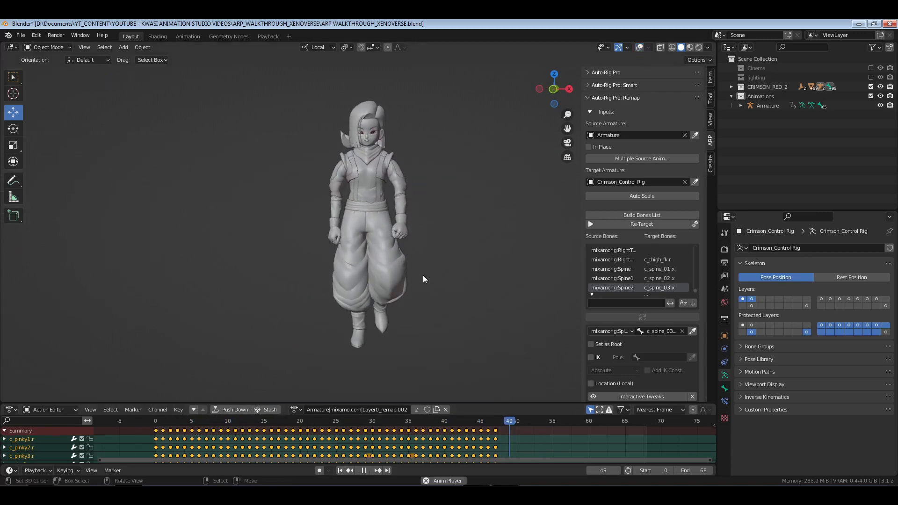
pyautogui.press('space')
pyautogui.click(156, 423)
pyautogui.press('space')
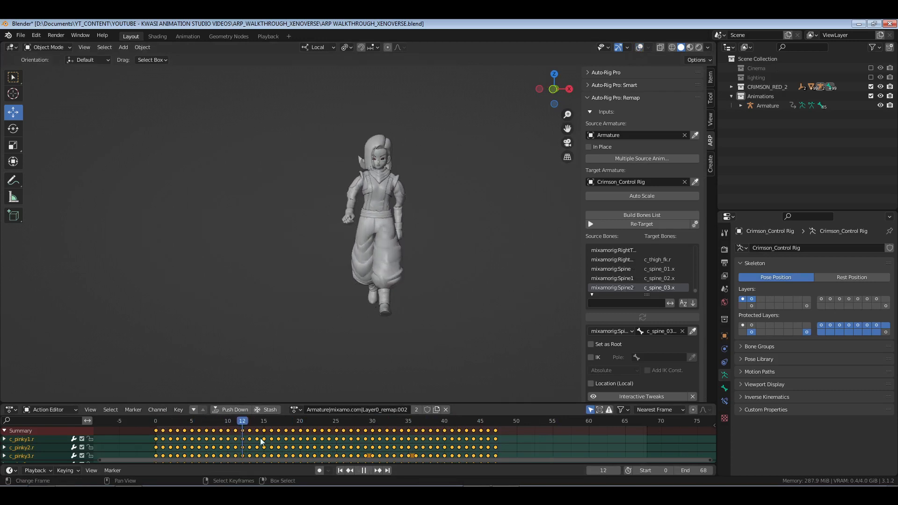
pyautogui.press('space')
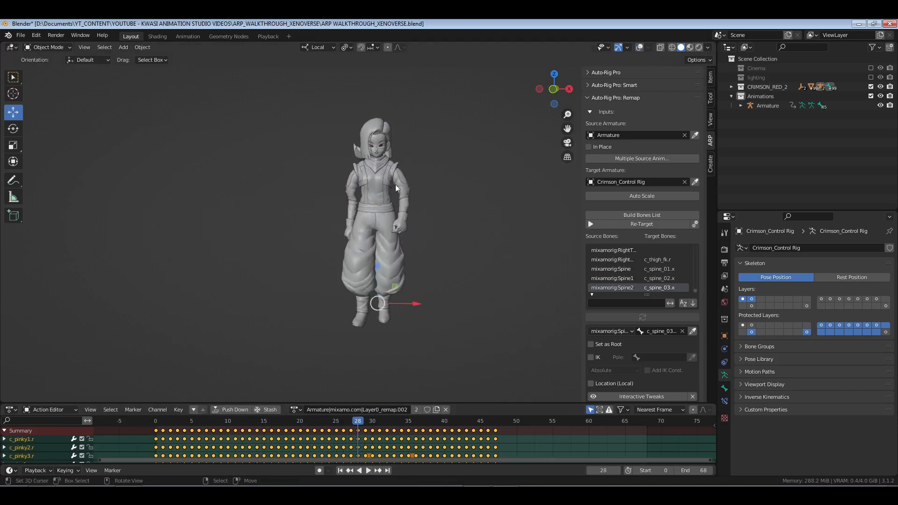
# - Return to frame 0 with the viewport overlays shown again and save the Blender file
pyautogui.moveTo(358, 420); pyautogui.dragTo(156, 421)
pyautogui.moveTo(436, 240); pyautogui.dragTo(457, 271, button='middle')
pyautogui.click(640, 47)
pyautogui.hotkey('ctrl', 's')
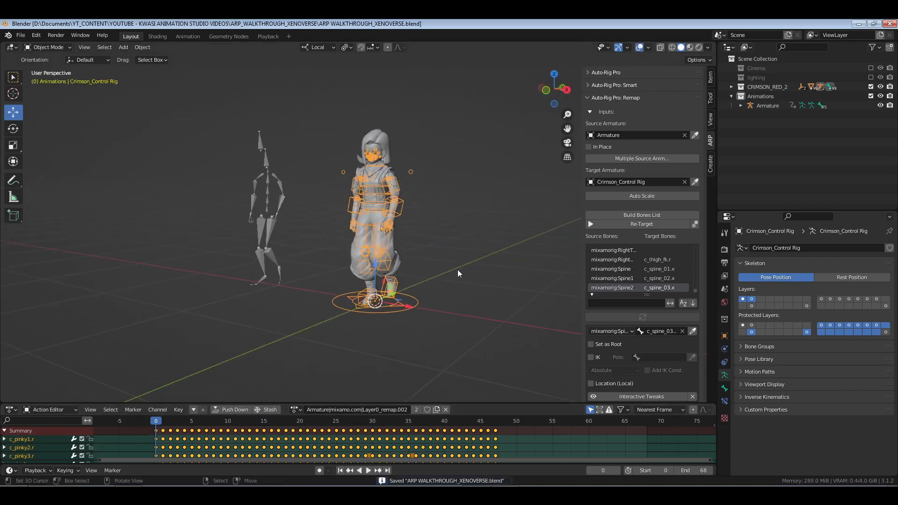